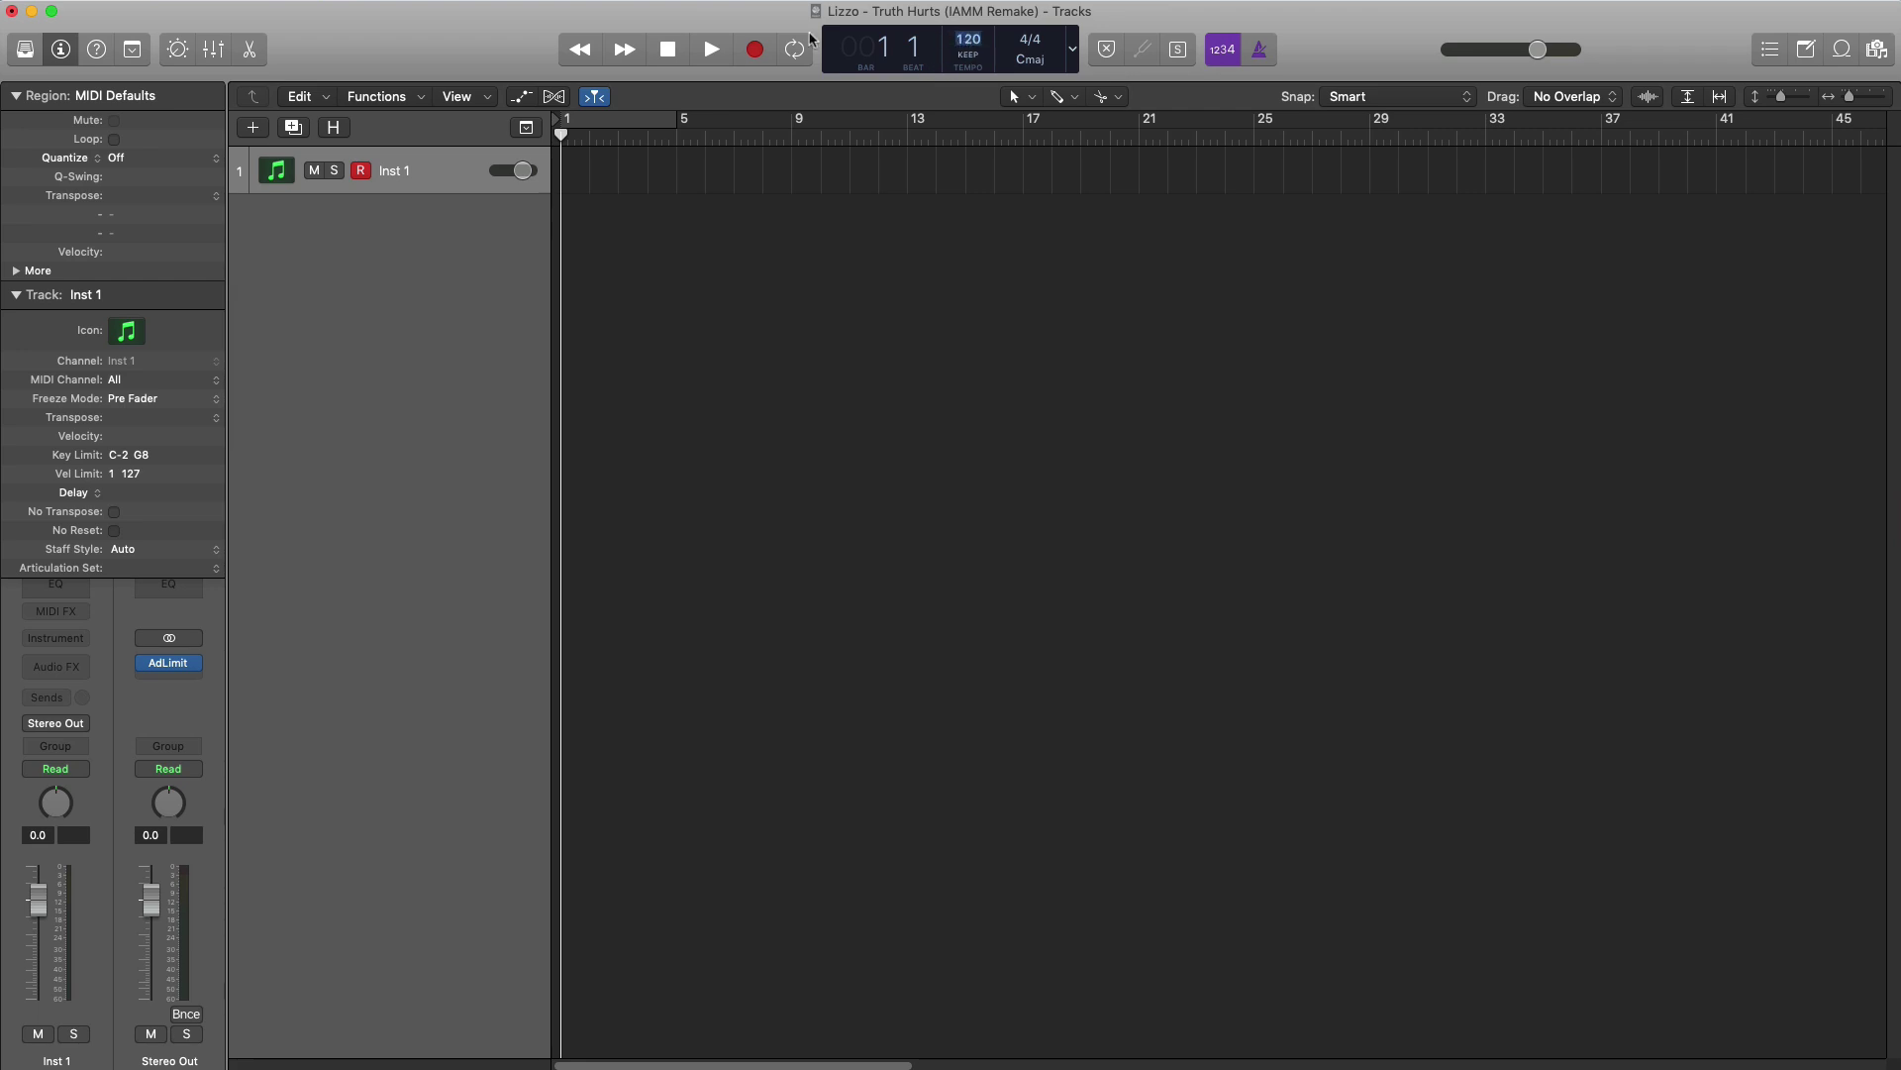
- Set the project tempo to 79 and load the Steinway Grand Piano patch on the instrument track
click(28, 59)
click(50, 569)
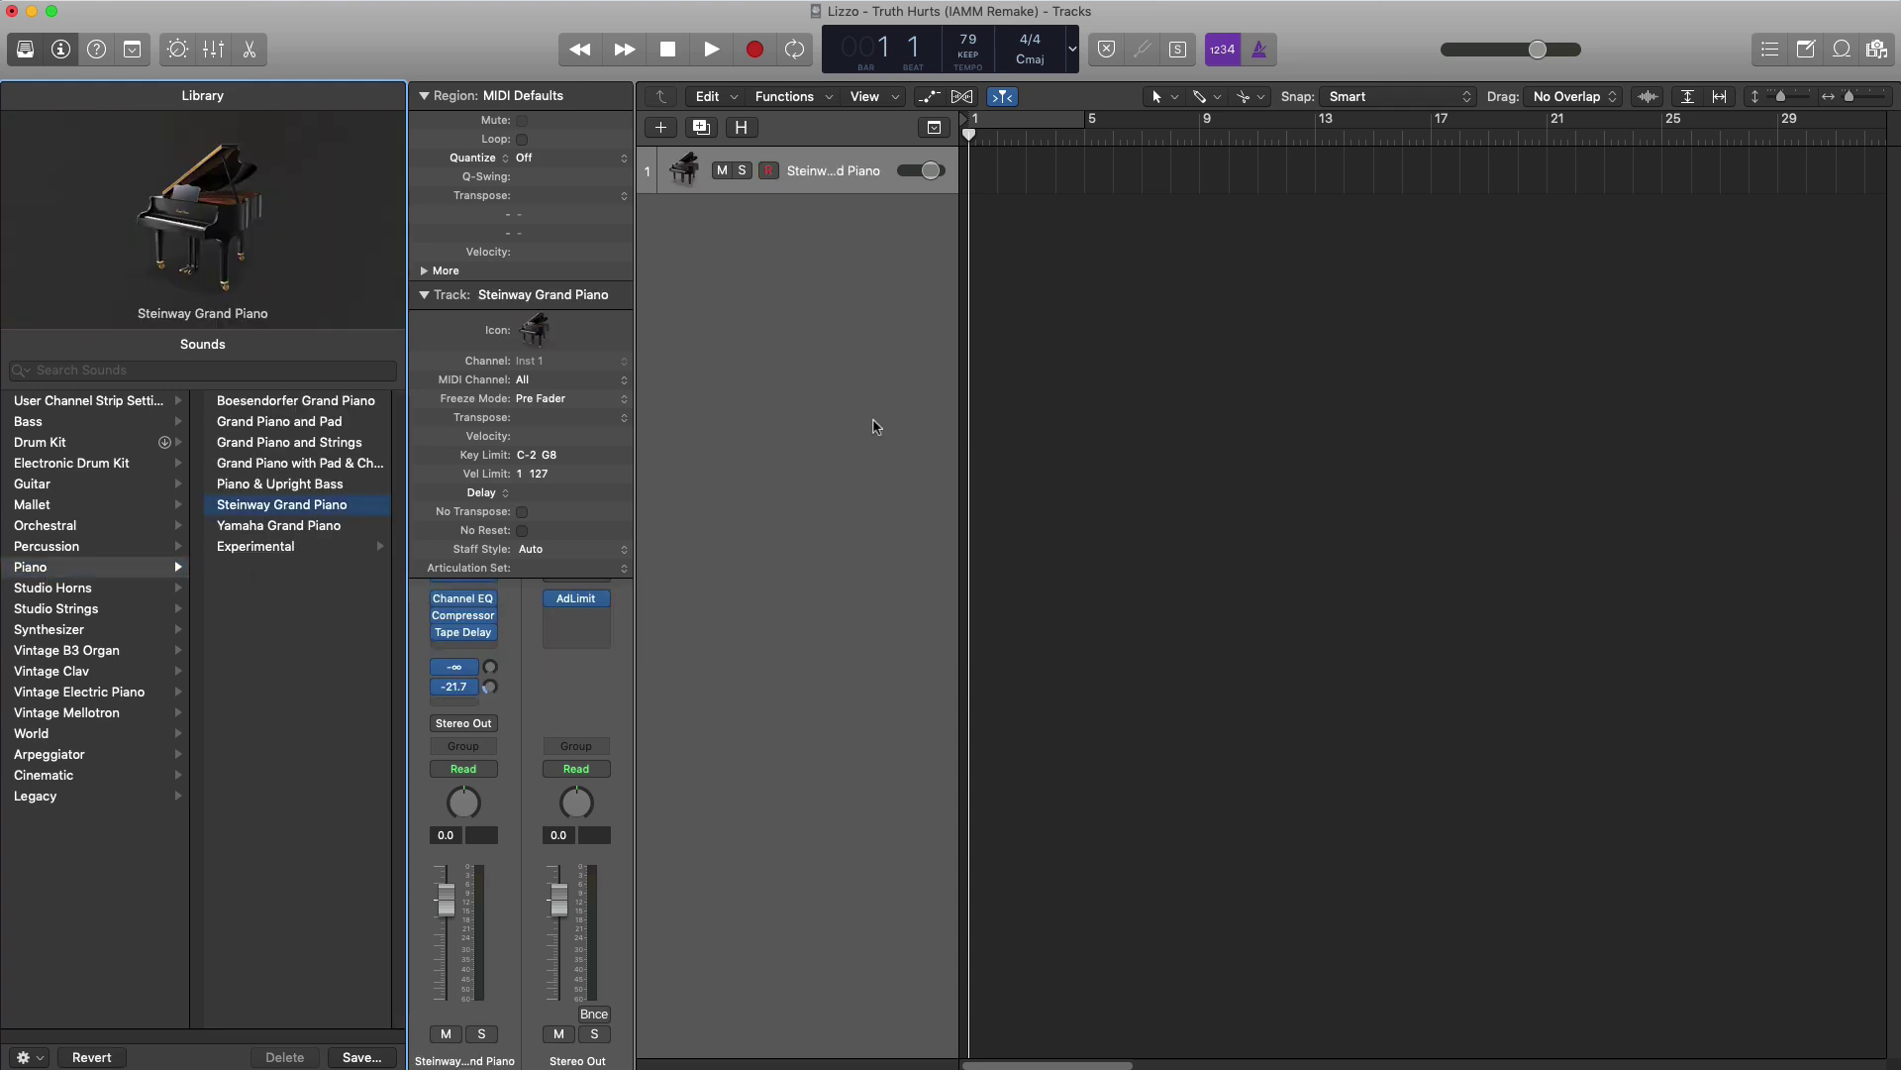
- Set the cycle range from bar 1 to bar 3 and hide the sound library
click(1036, 130)
drag(1024, 129, 1491, 127)
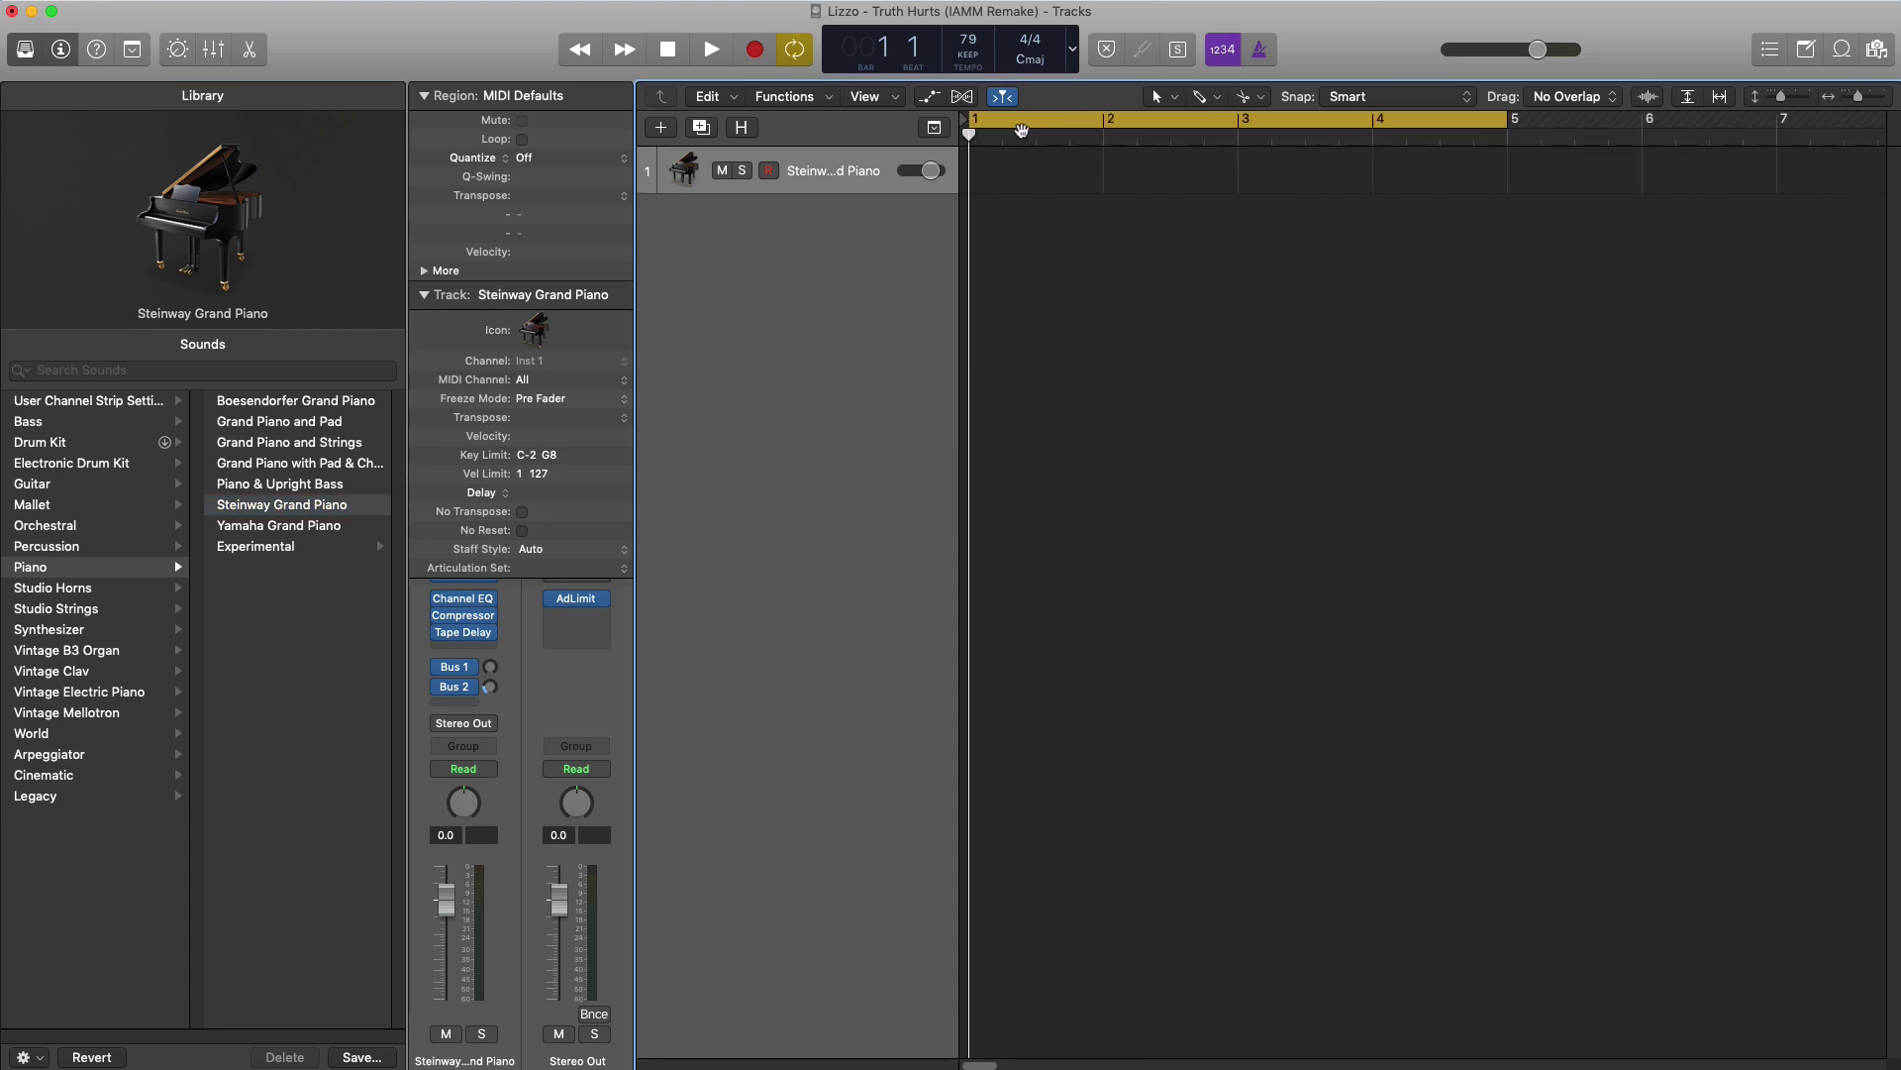
click(1000, 134)
drag(974, 132, 1238, 129)
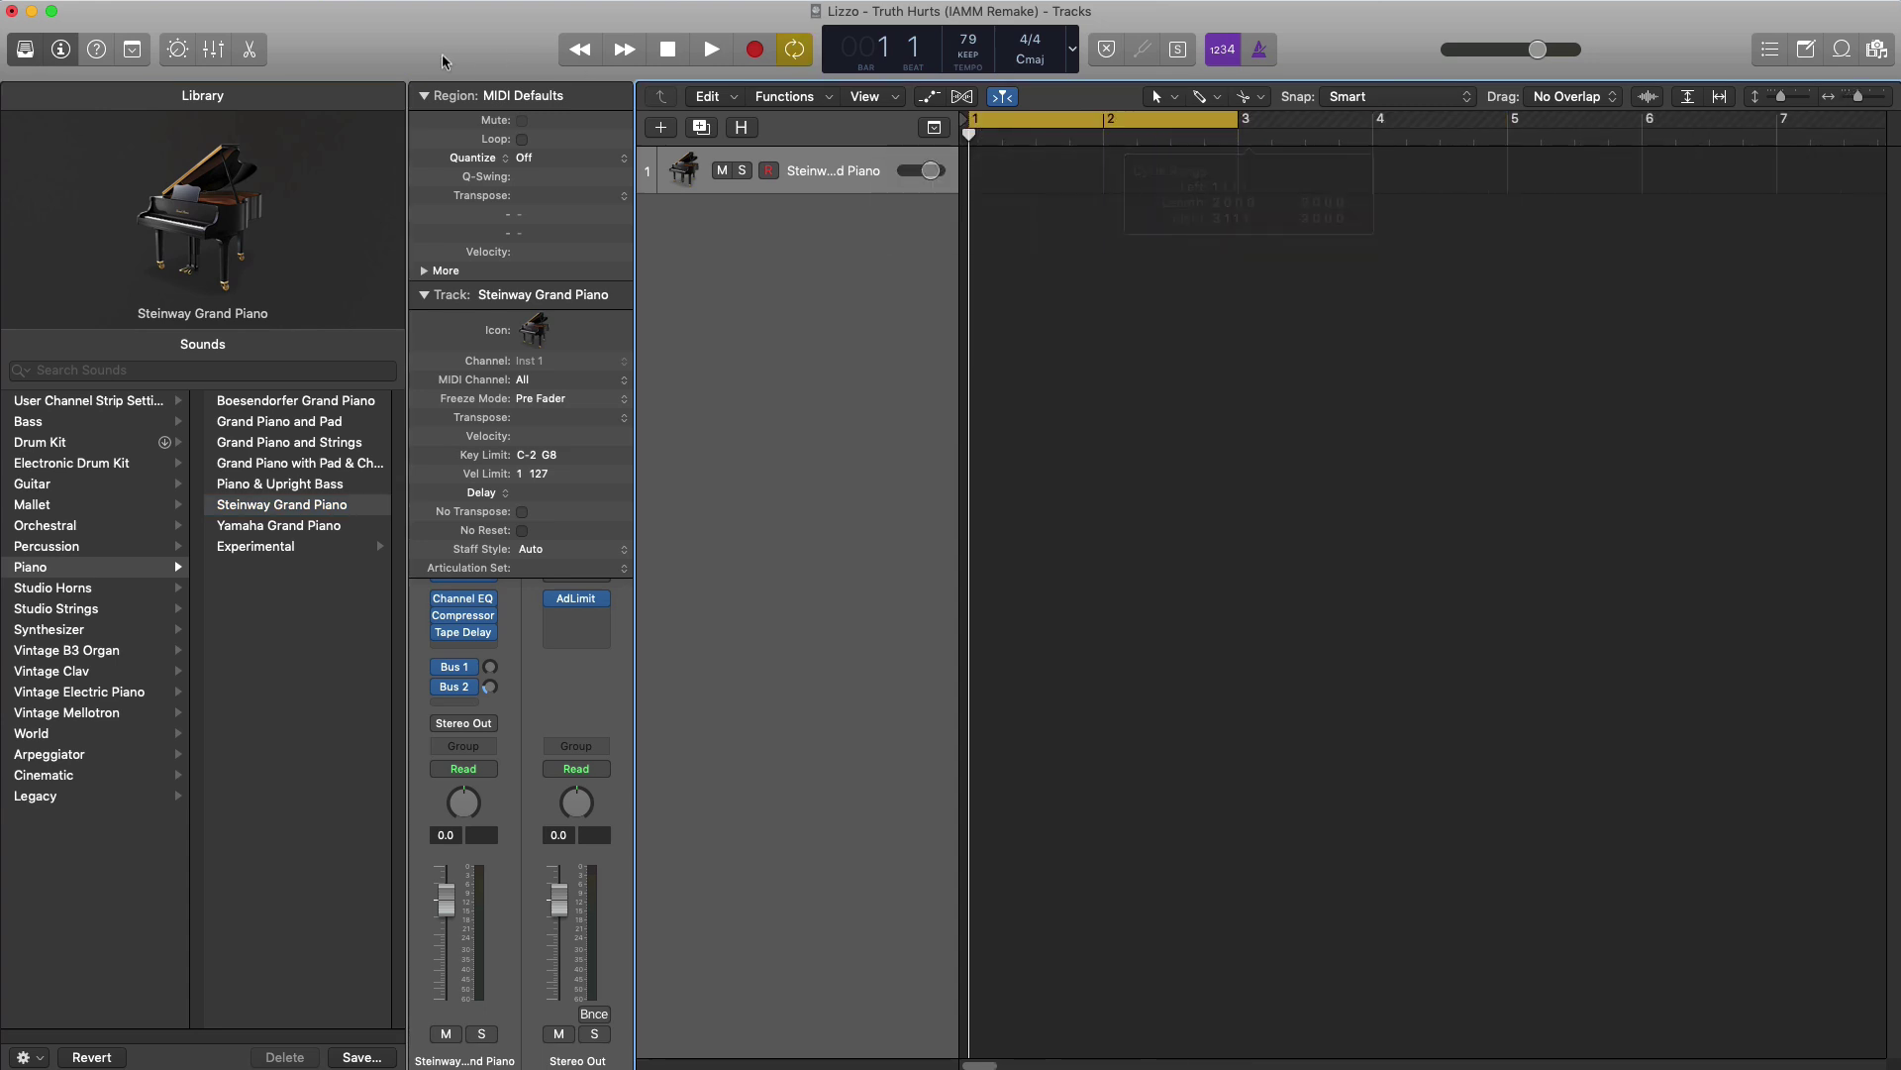
click(26, 53)
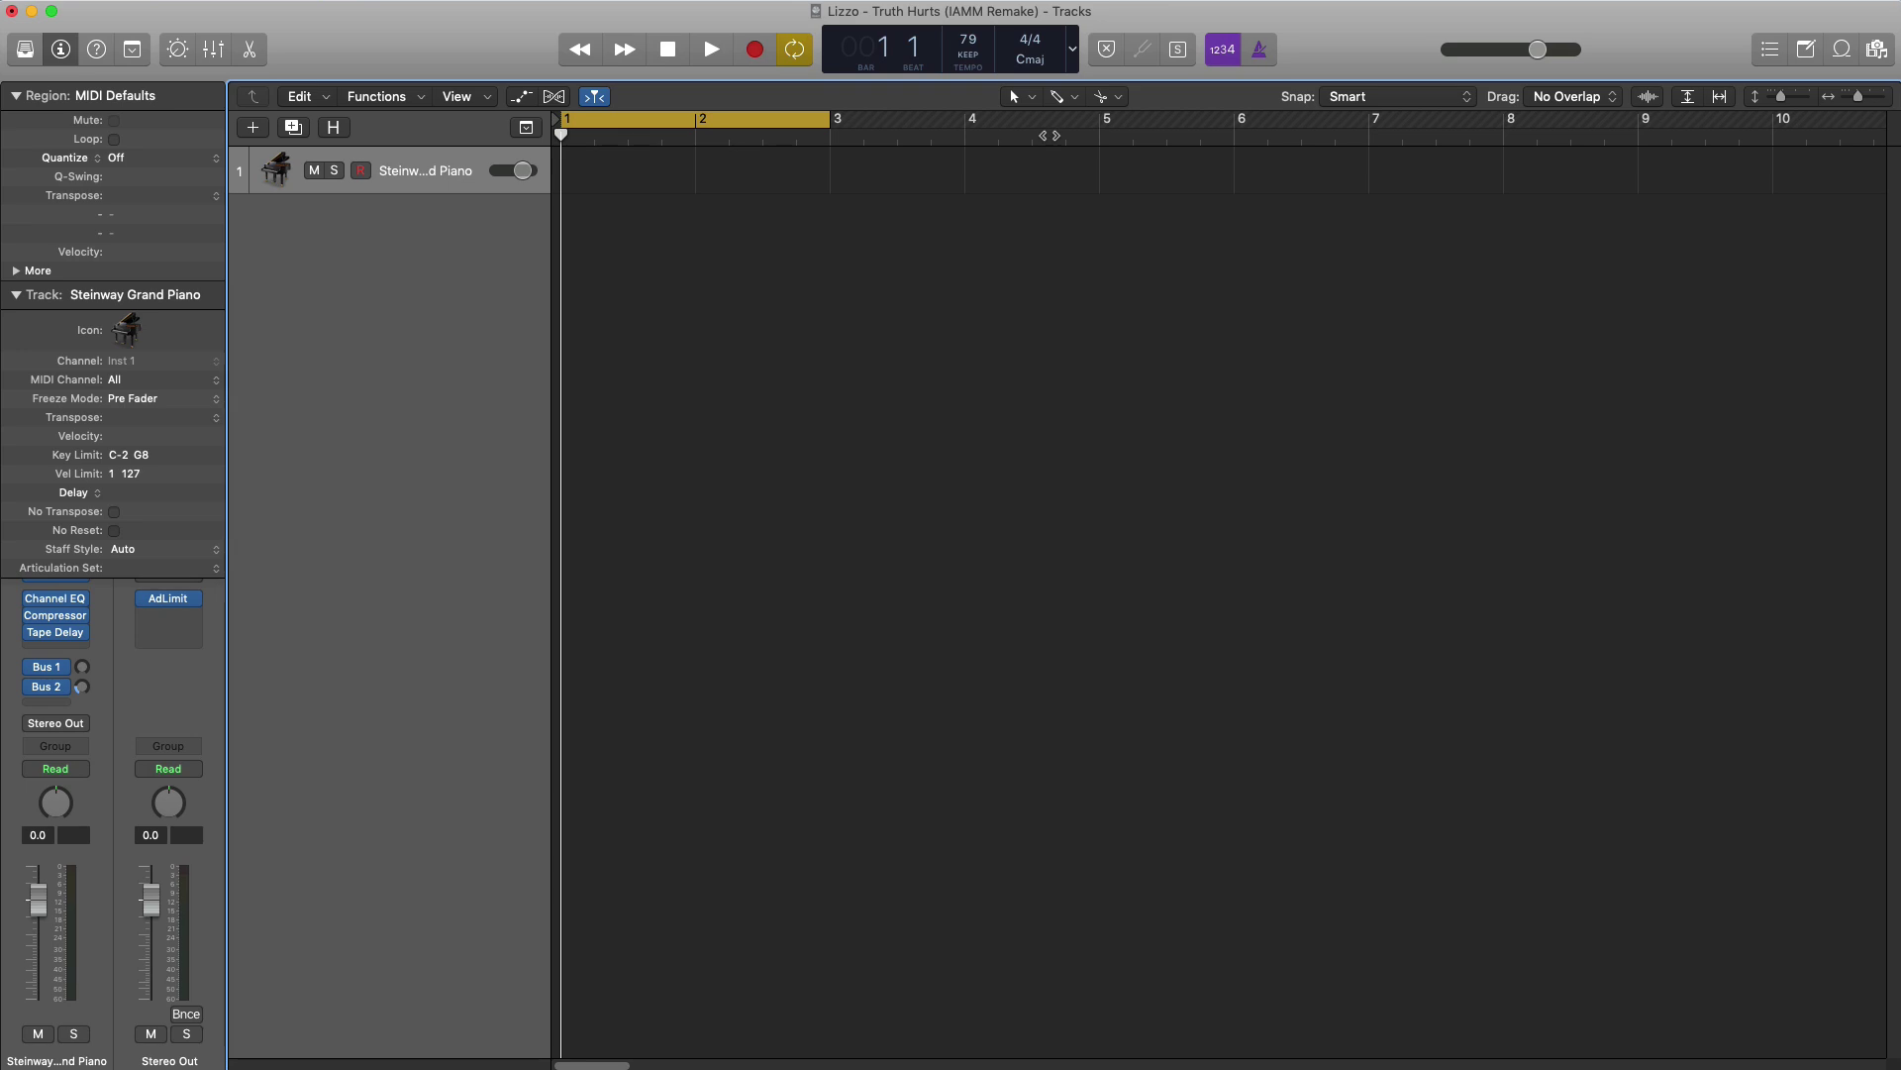
- Create a MIDI region at bar 1 on the piano track with the Pencil tool and extend it to two bars
key(t)
key(p)
click(592, 183)
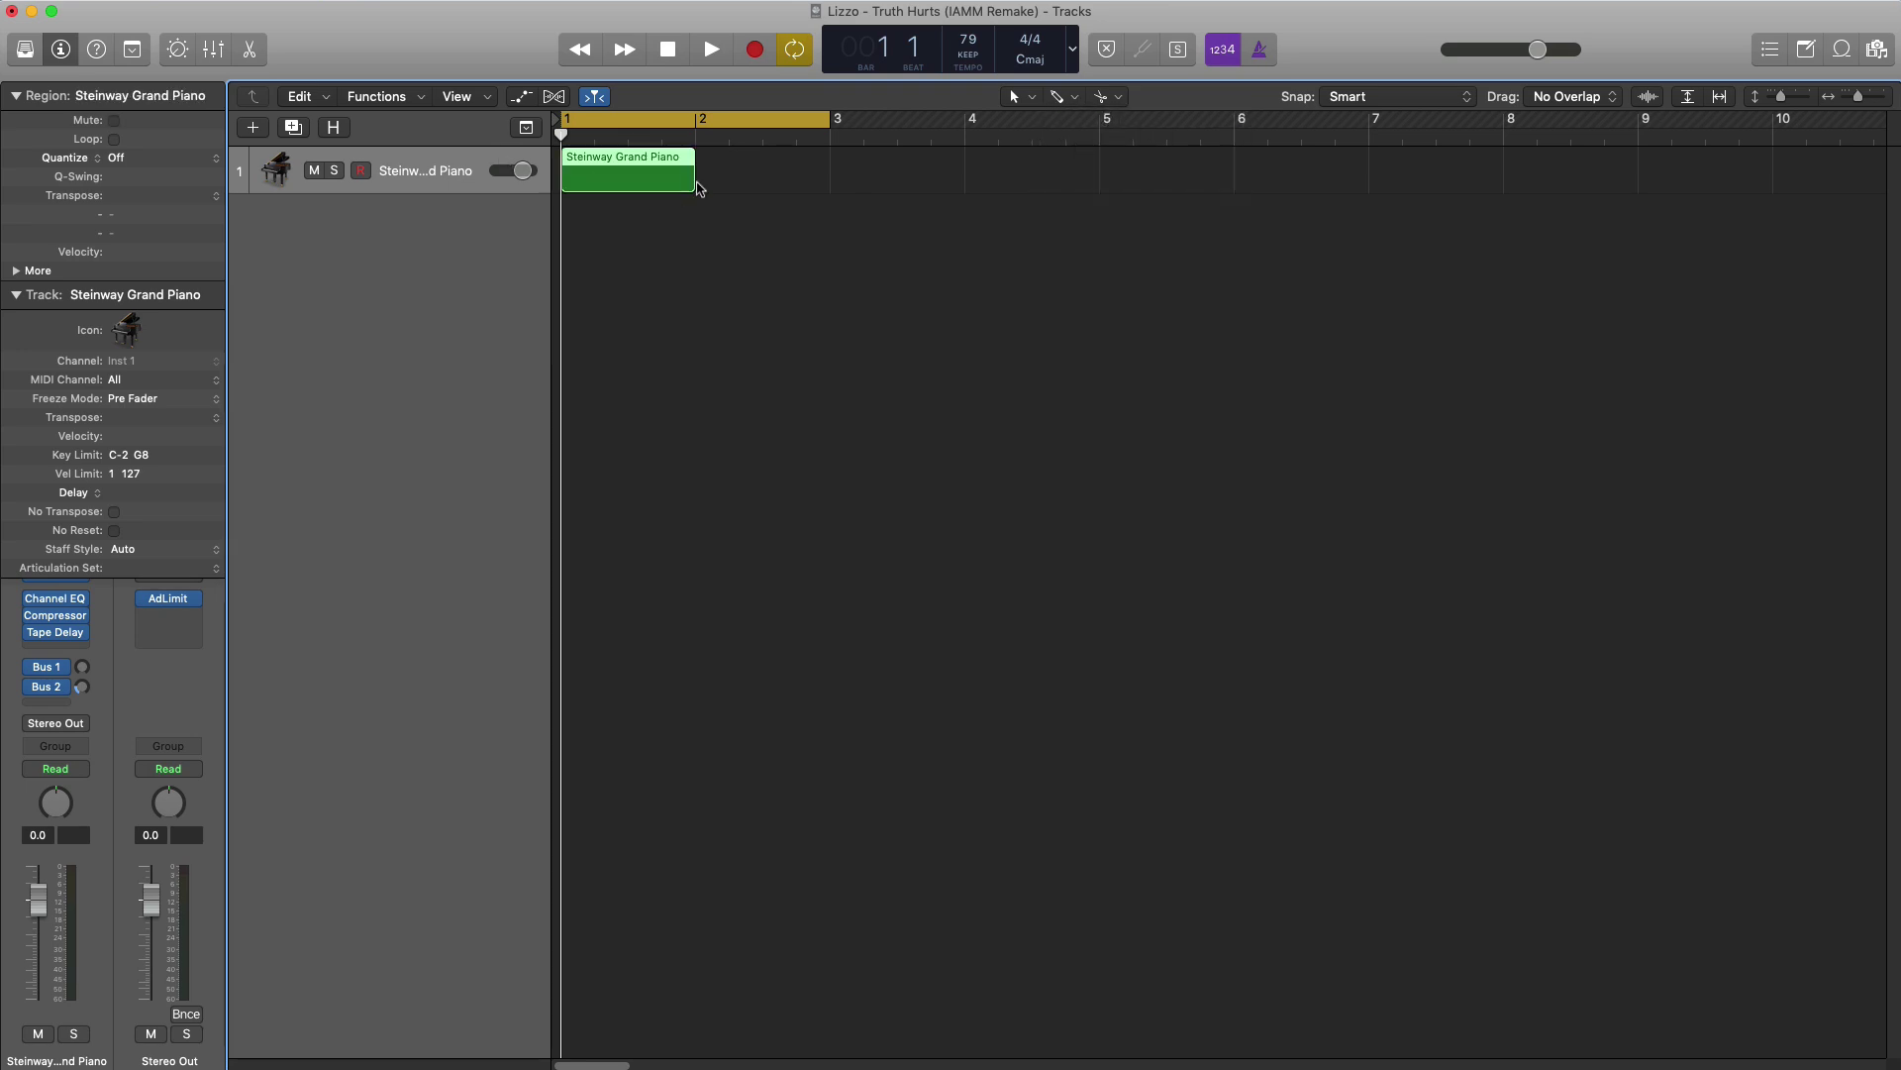
drag(695, 182, 830, 181)
- Open the region in an enlarged Piano Roll and draw a quarter-length C1 note at the start of bar 1
key(p)
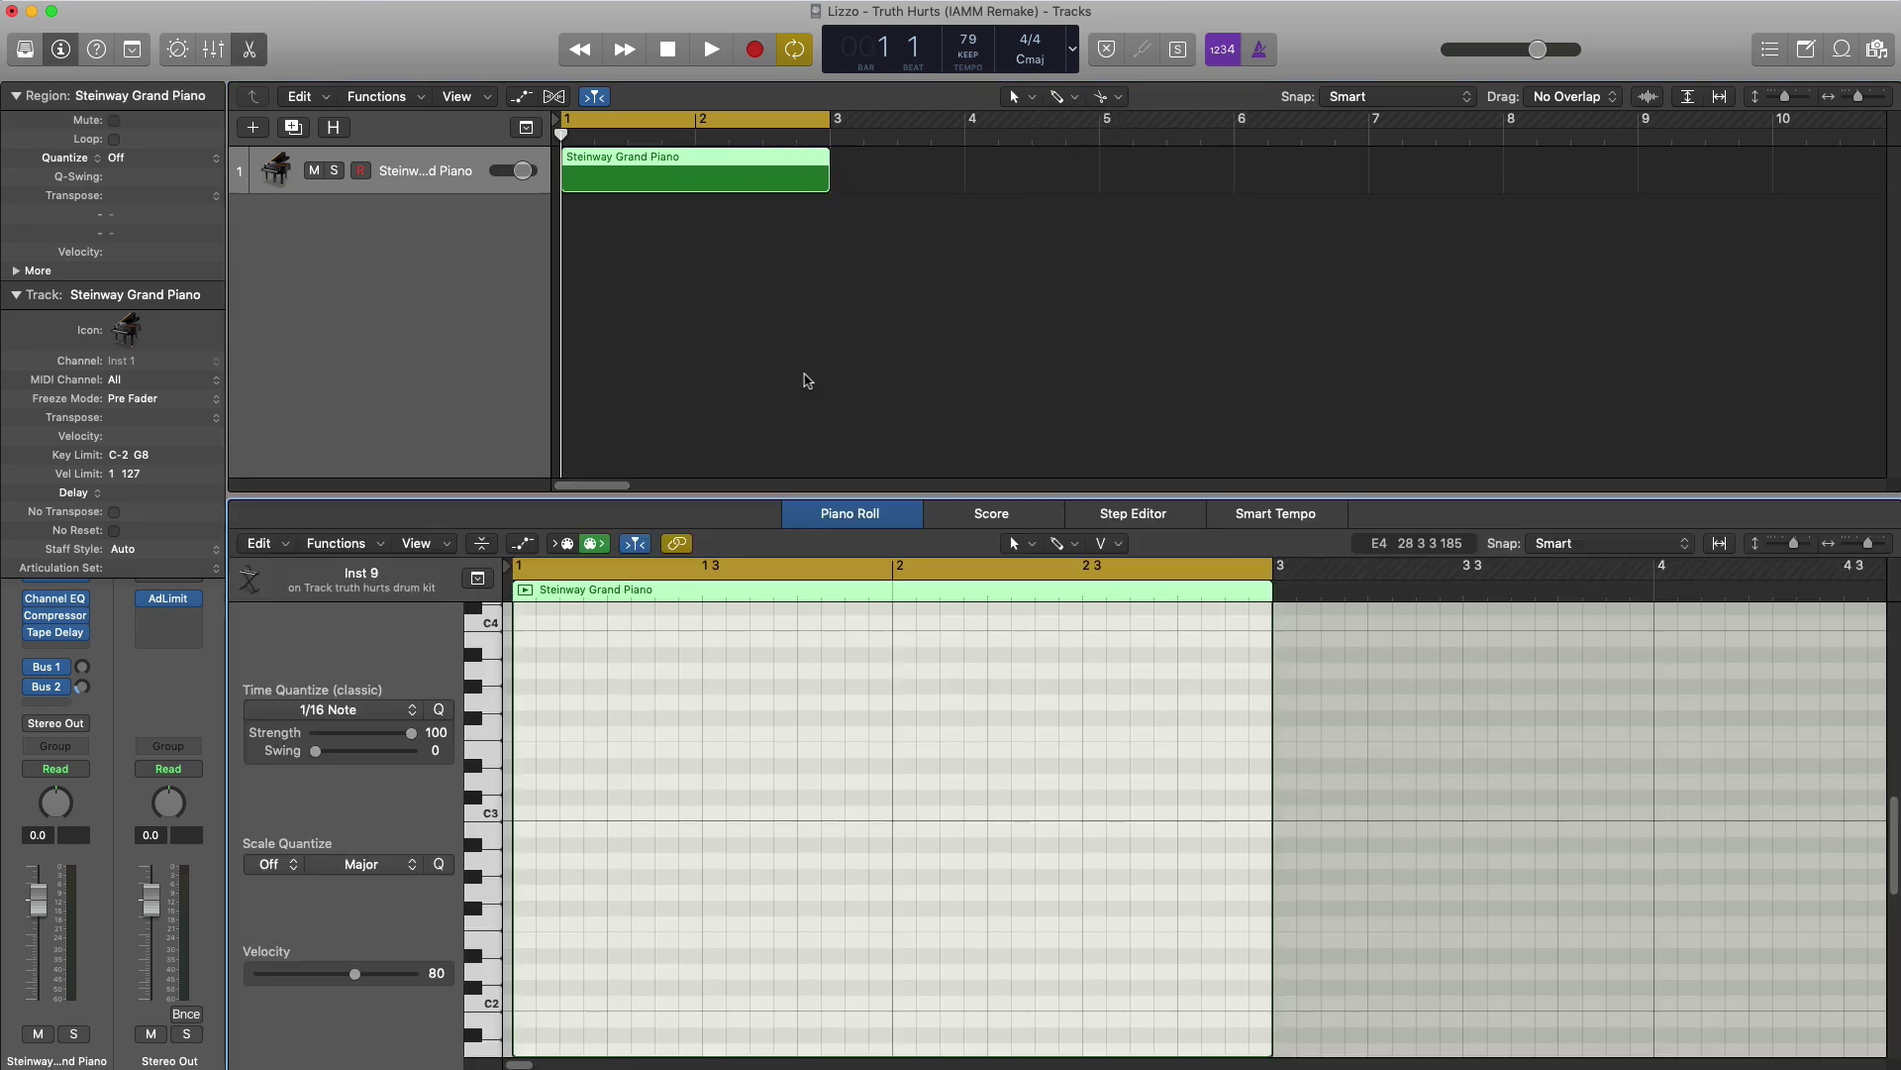
drag(734, 496, 683, 315)
scroll(626, 626, down, 2)
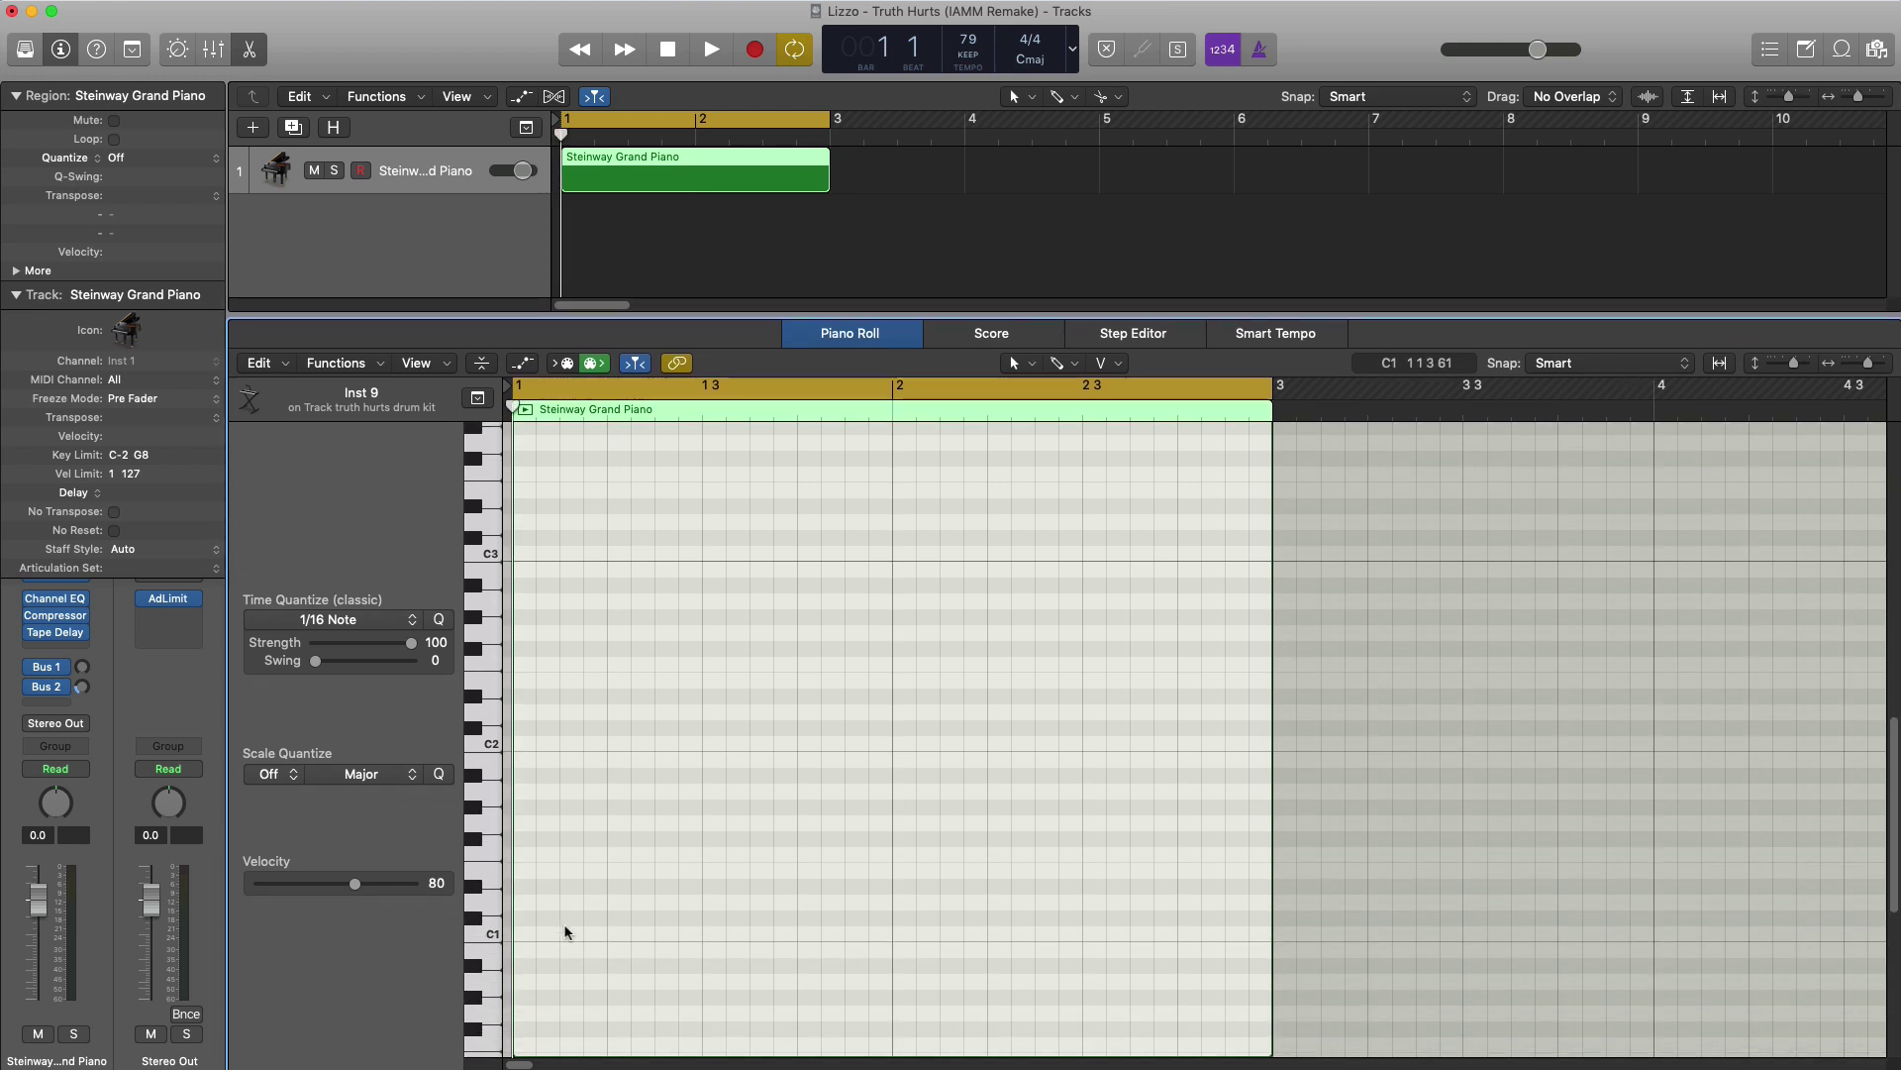
click(532, 934)
drag(554, 933, 606, 933)
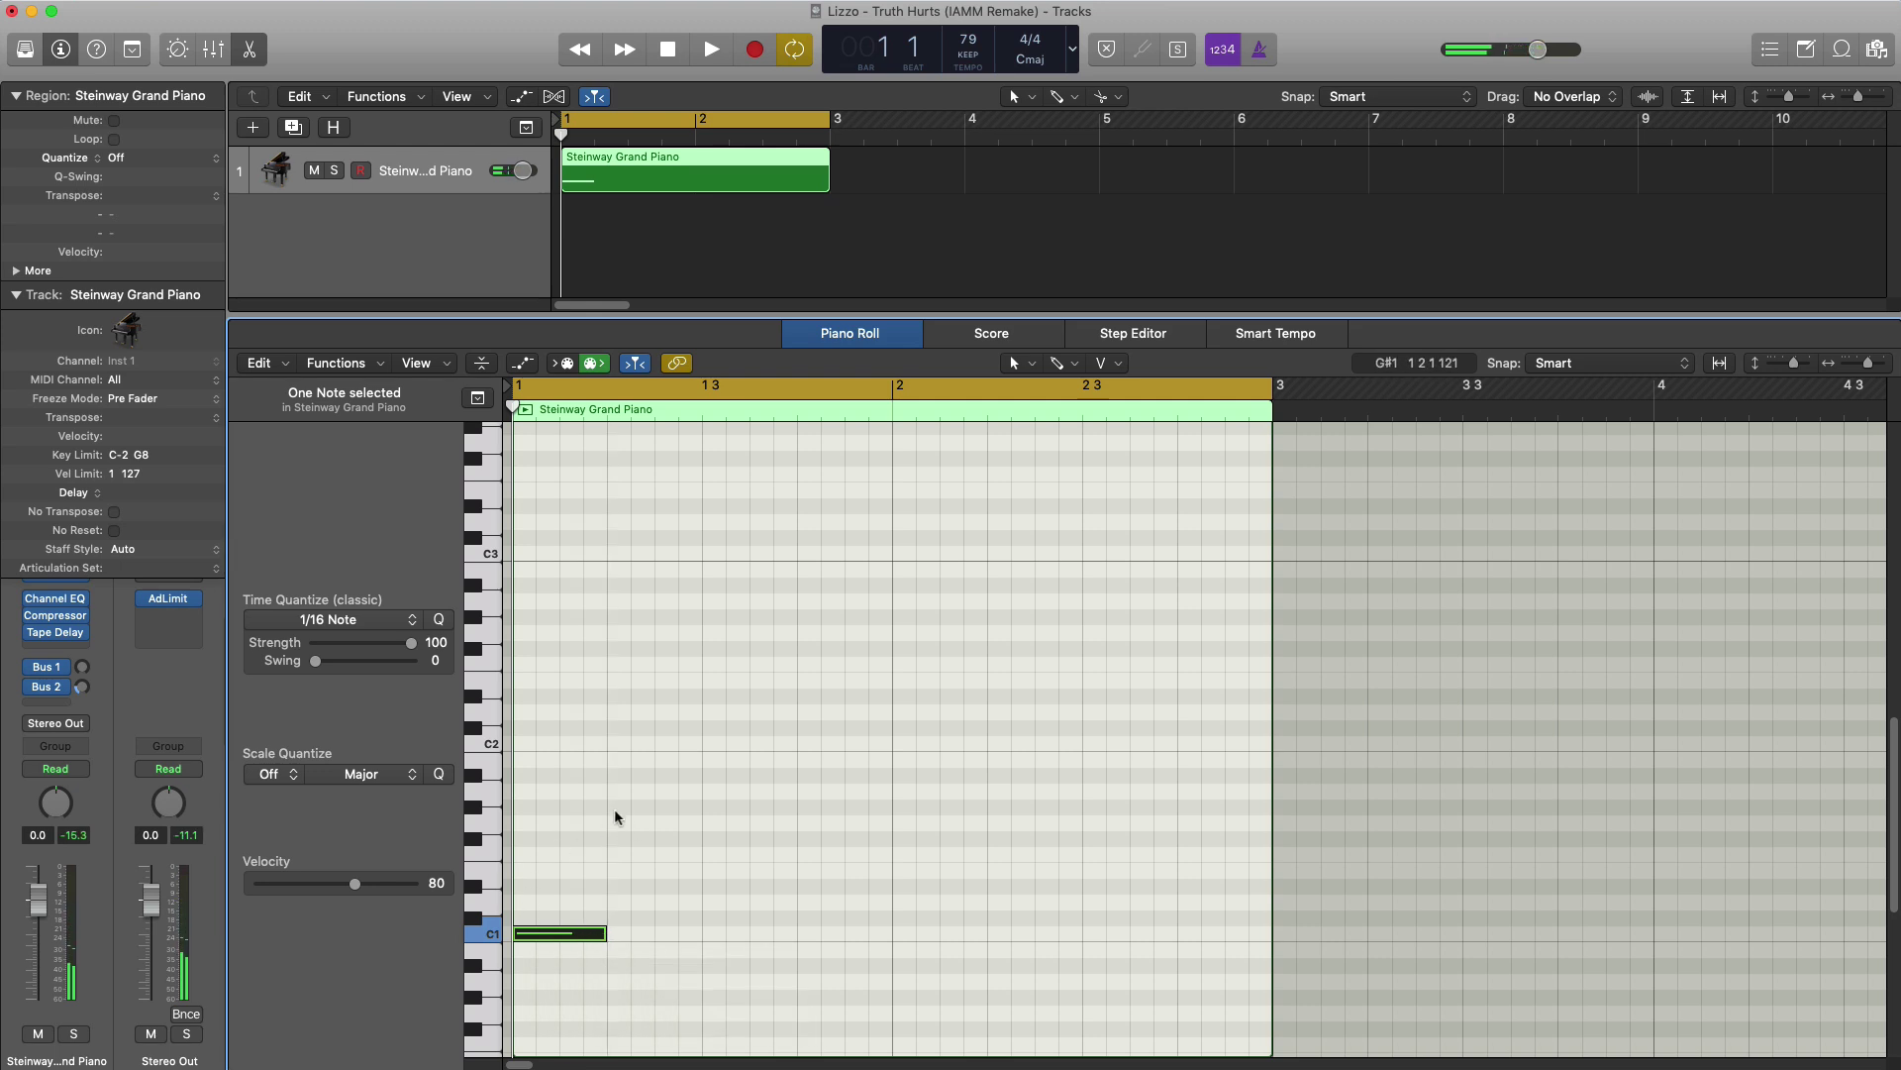
- Add eighth-length notes C2, G1 and C2 in succession from the second half of beat 1, auditioning the pattern
click(566, 743)
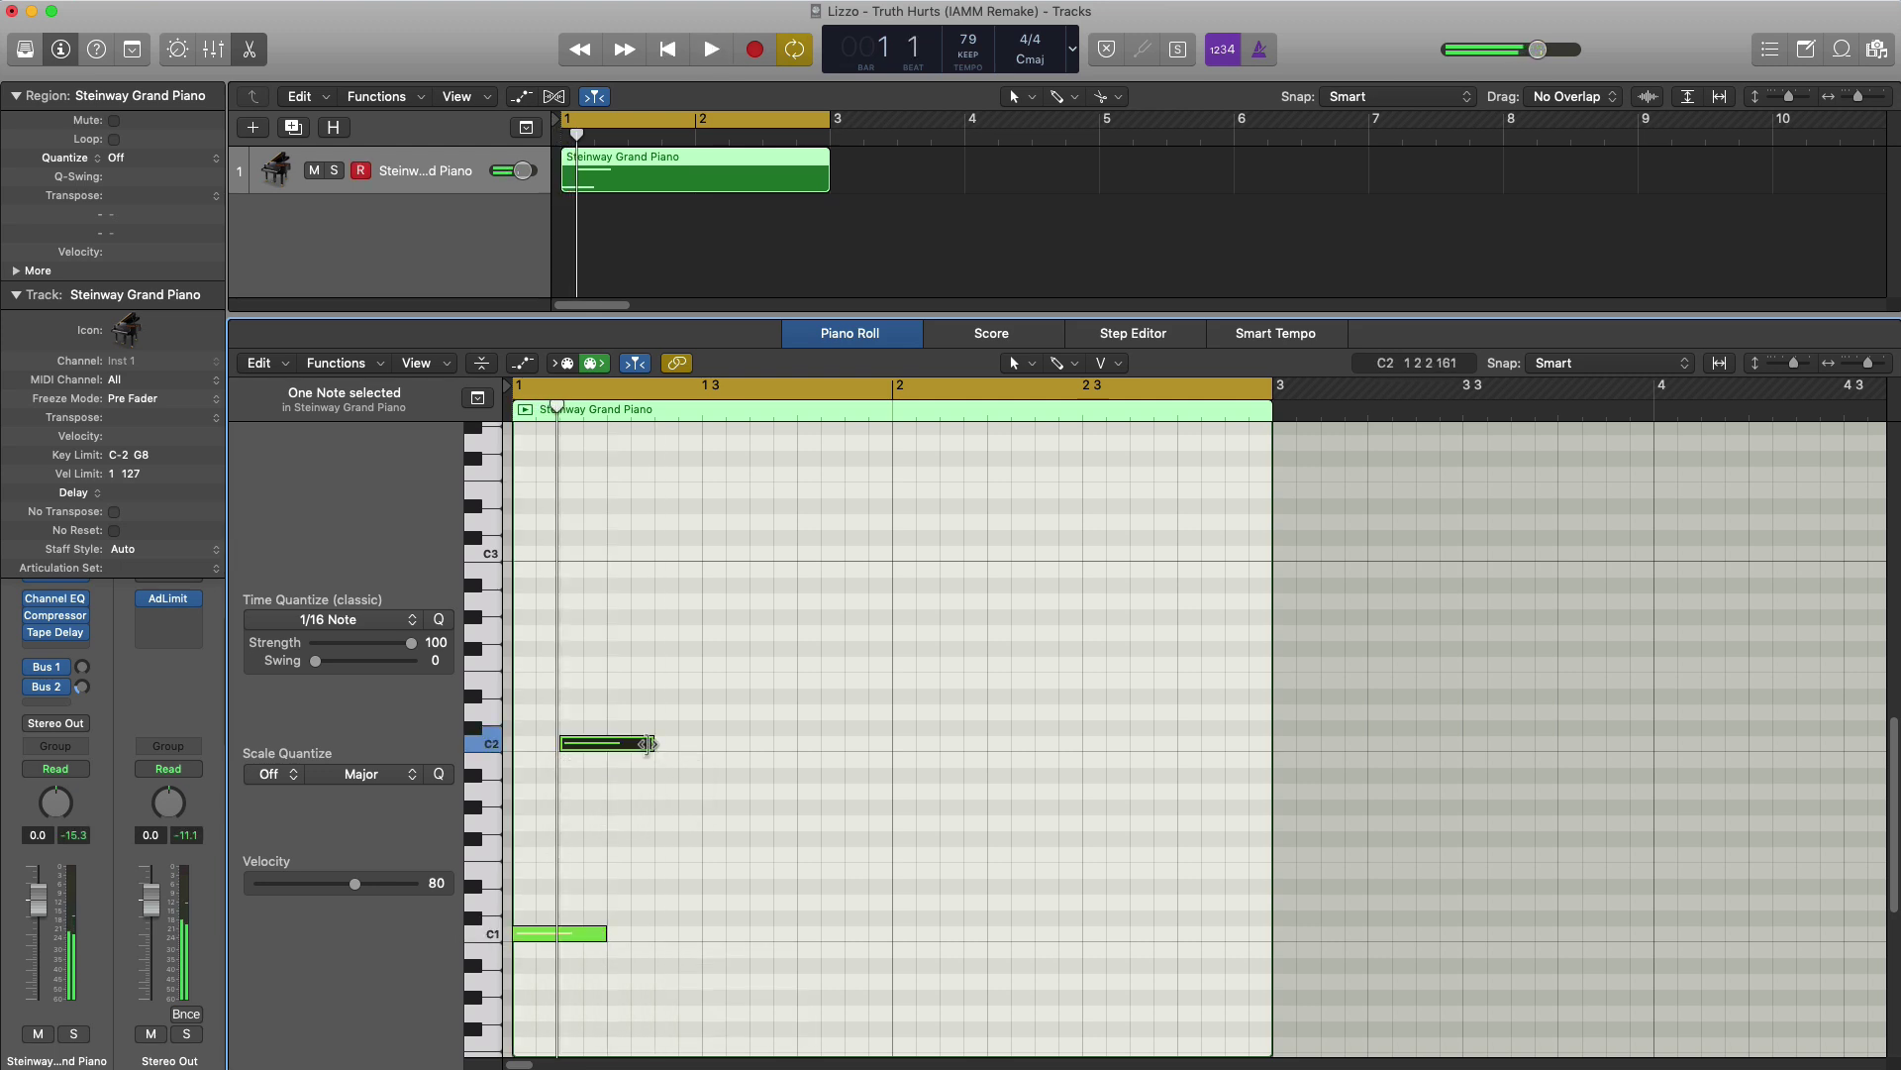
drag(646, 745, 606, 744)
key(space)
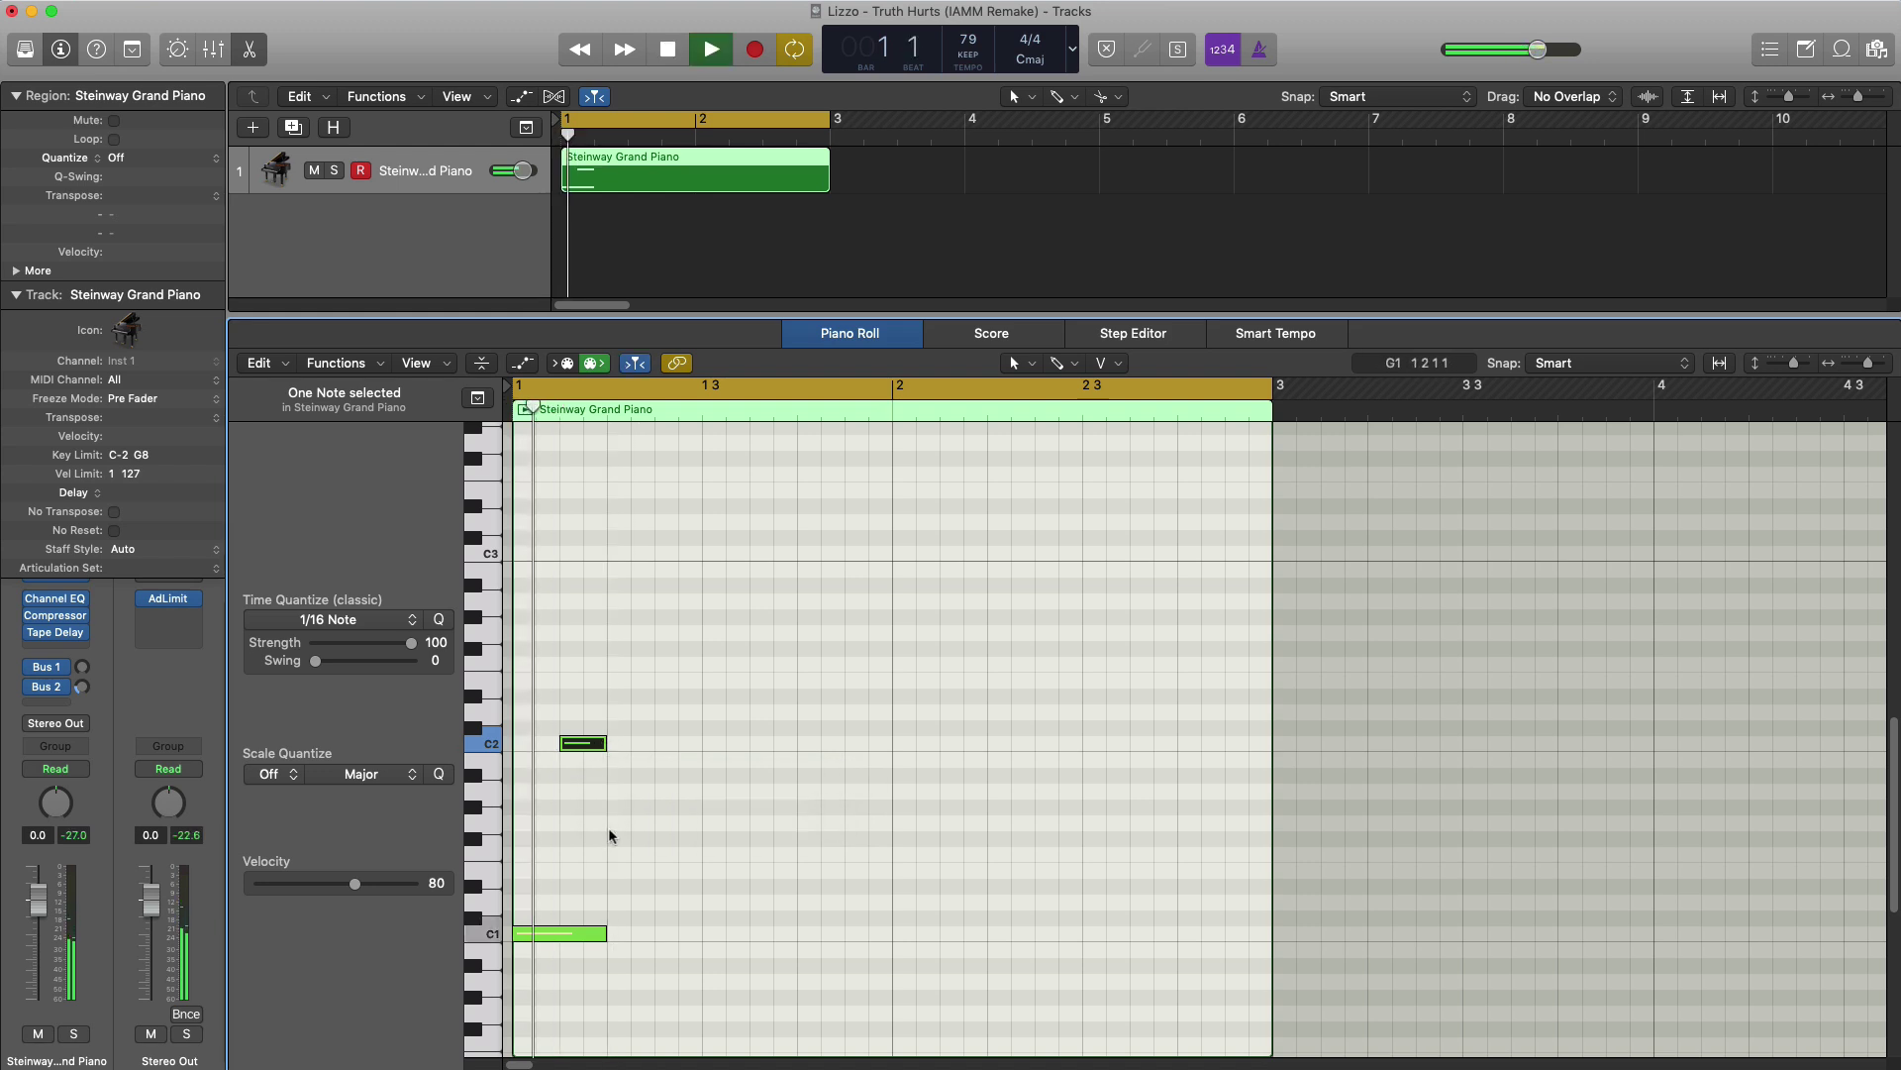
key(space)
click(630, 822)
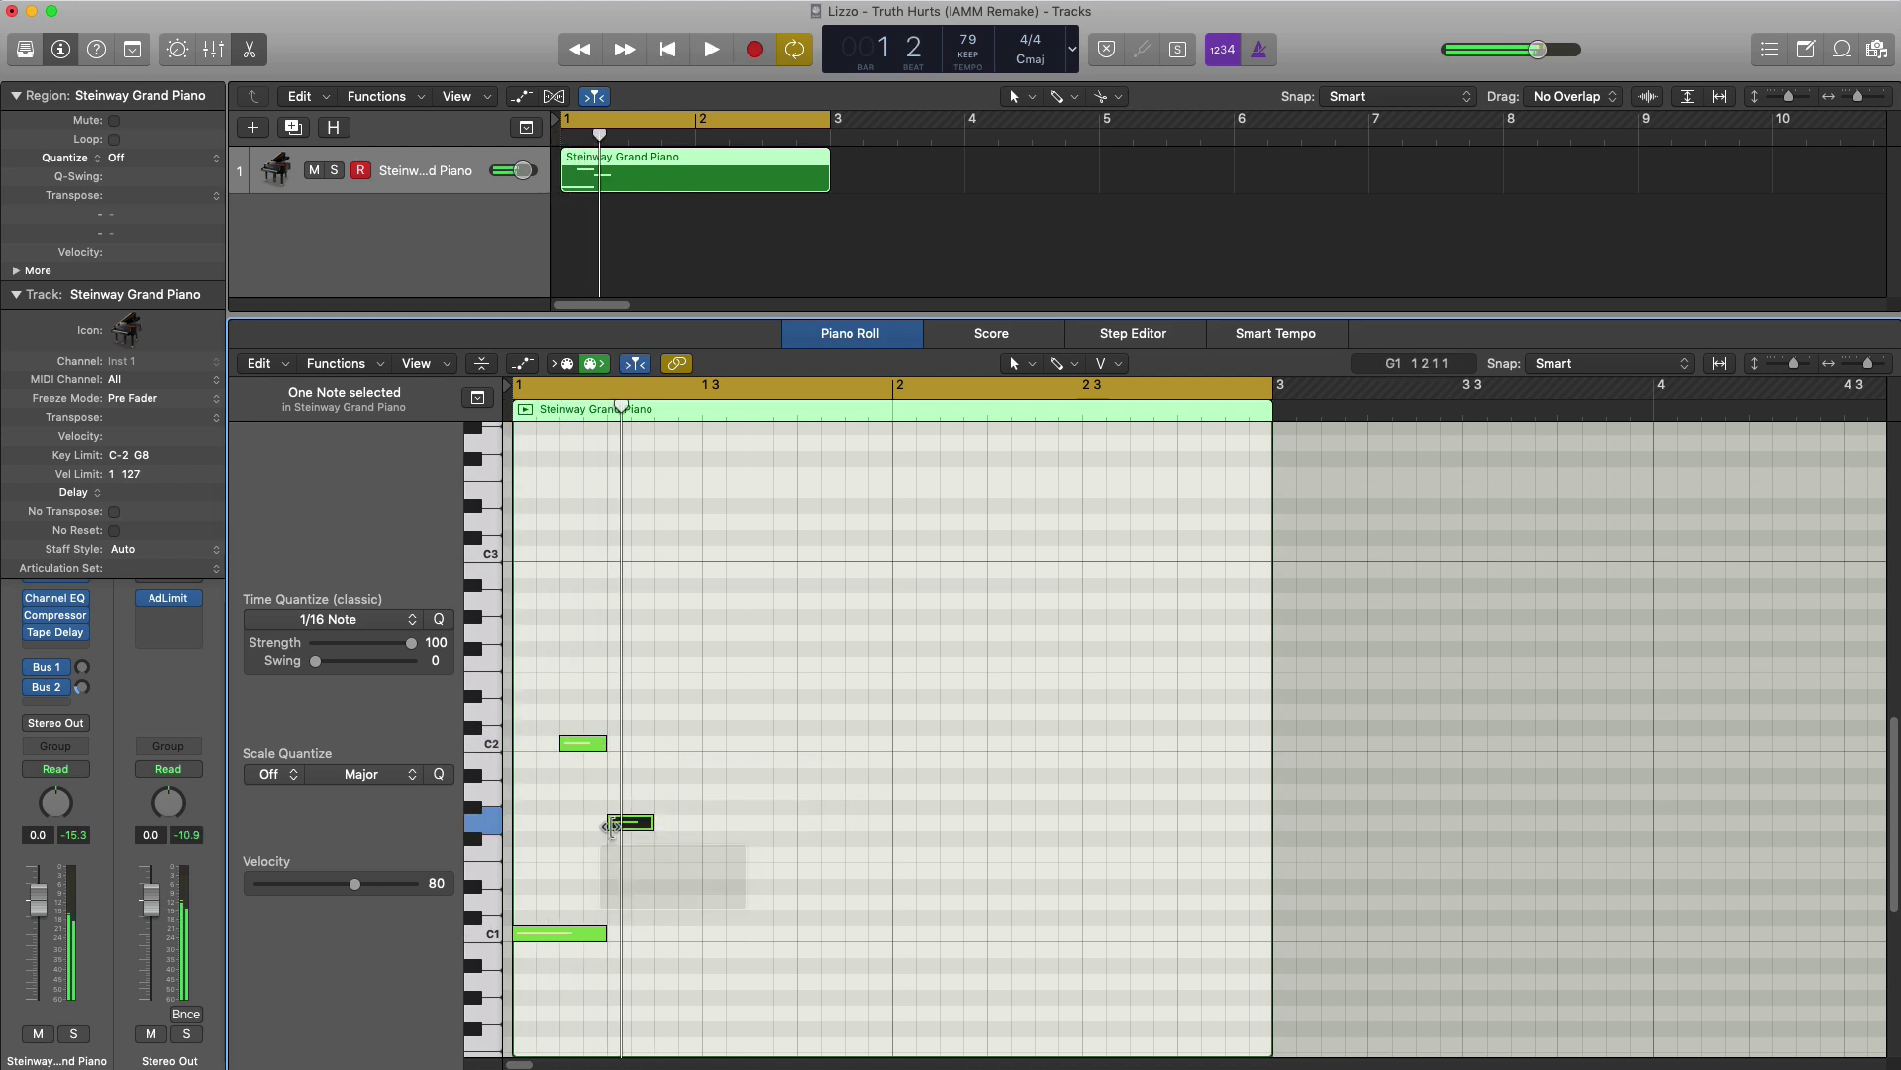
click(663, 743)
key(space)
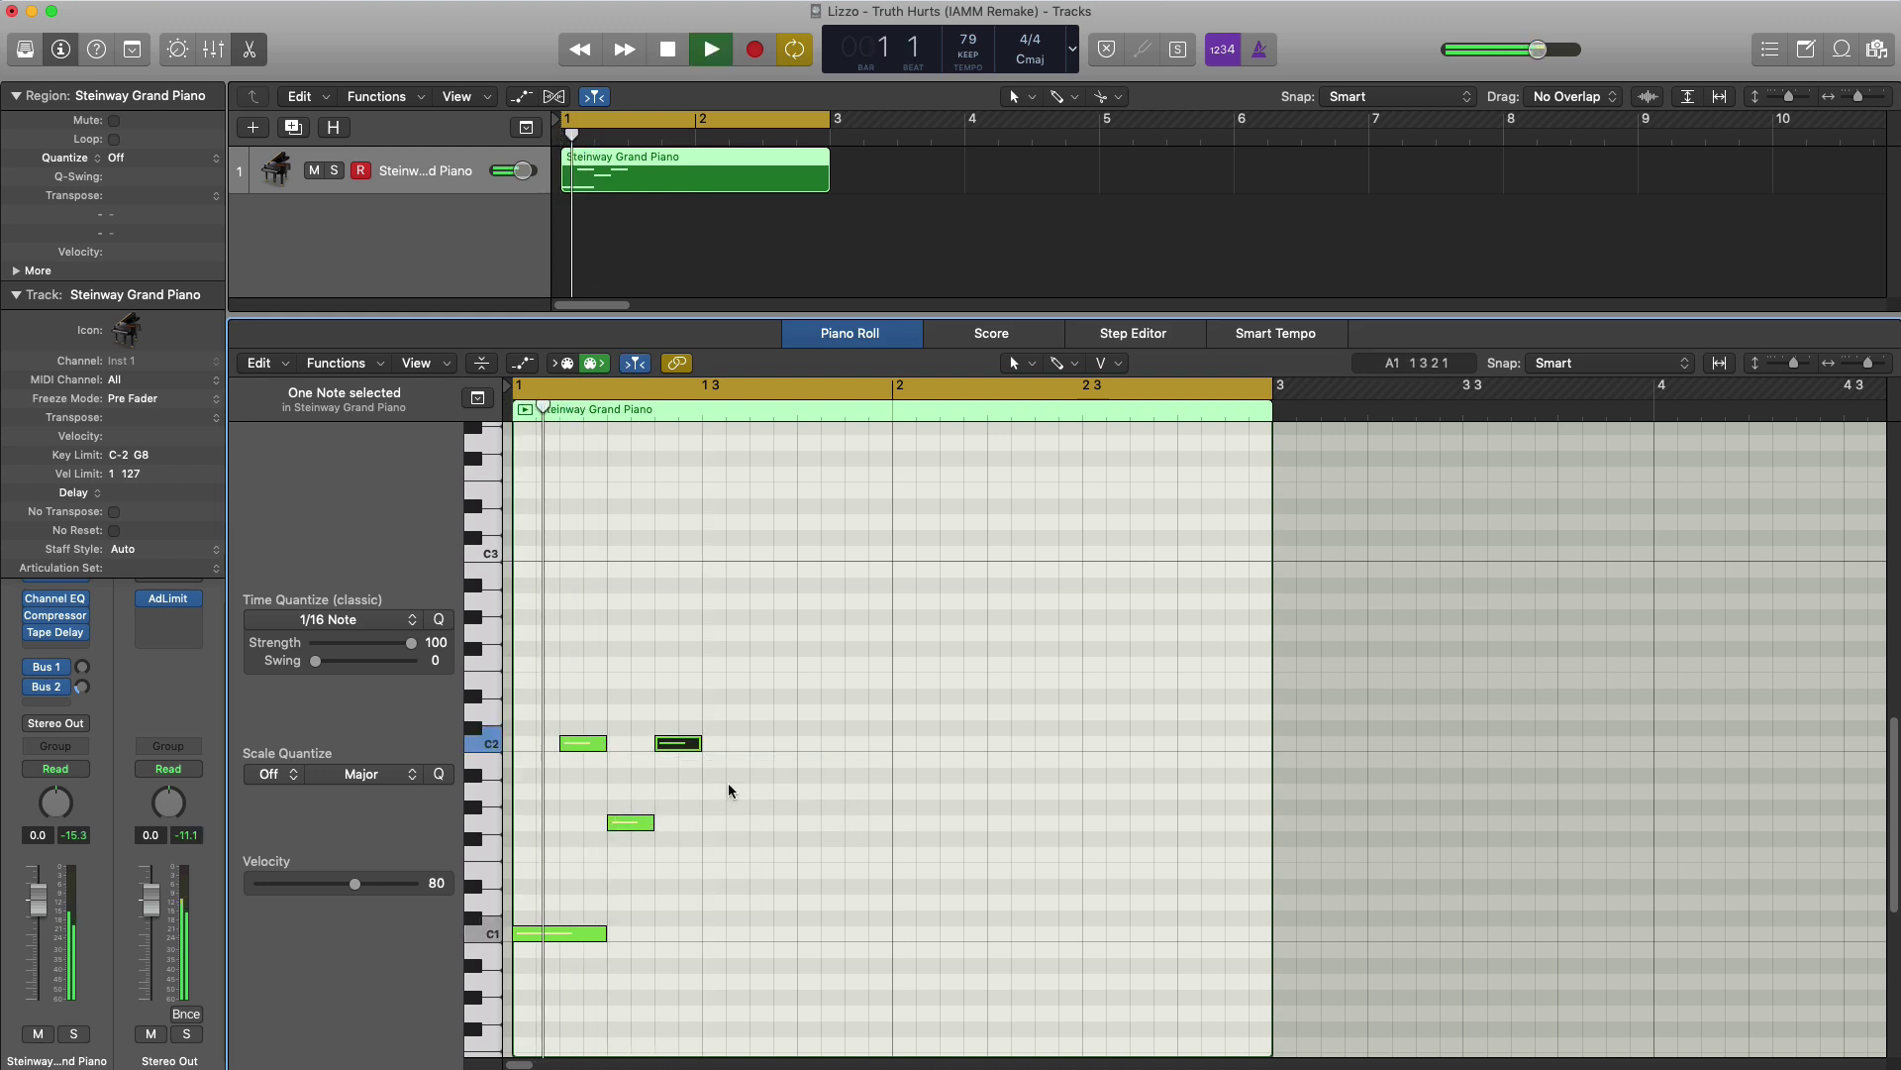
key(space)
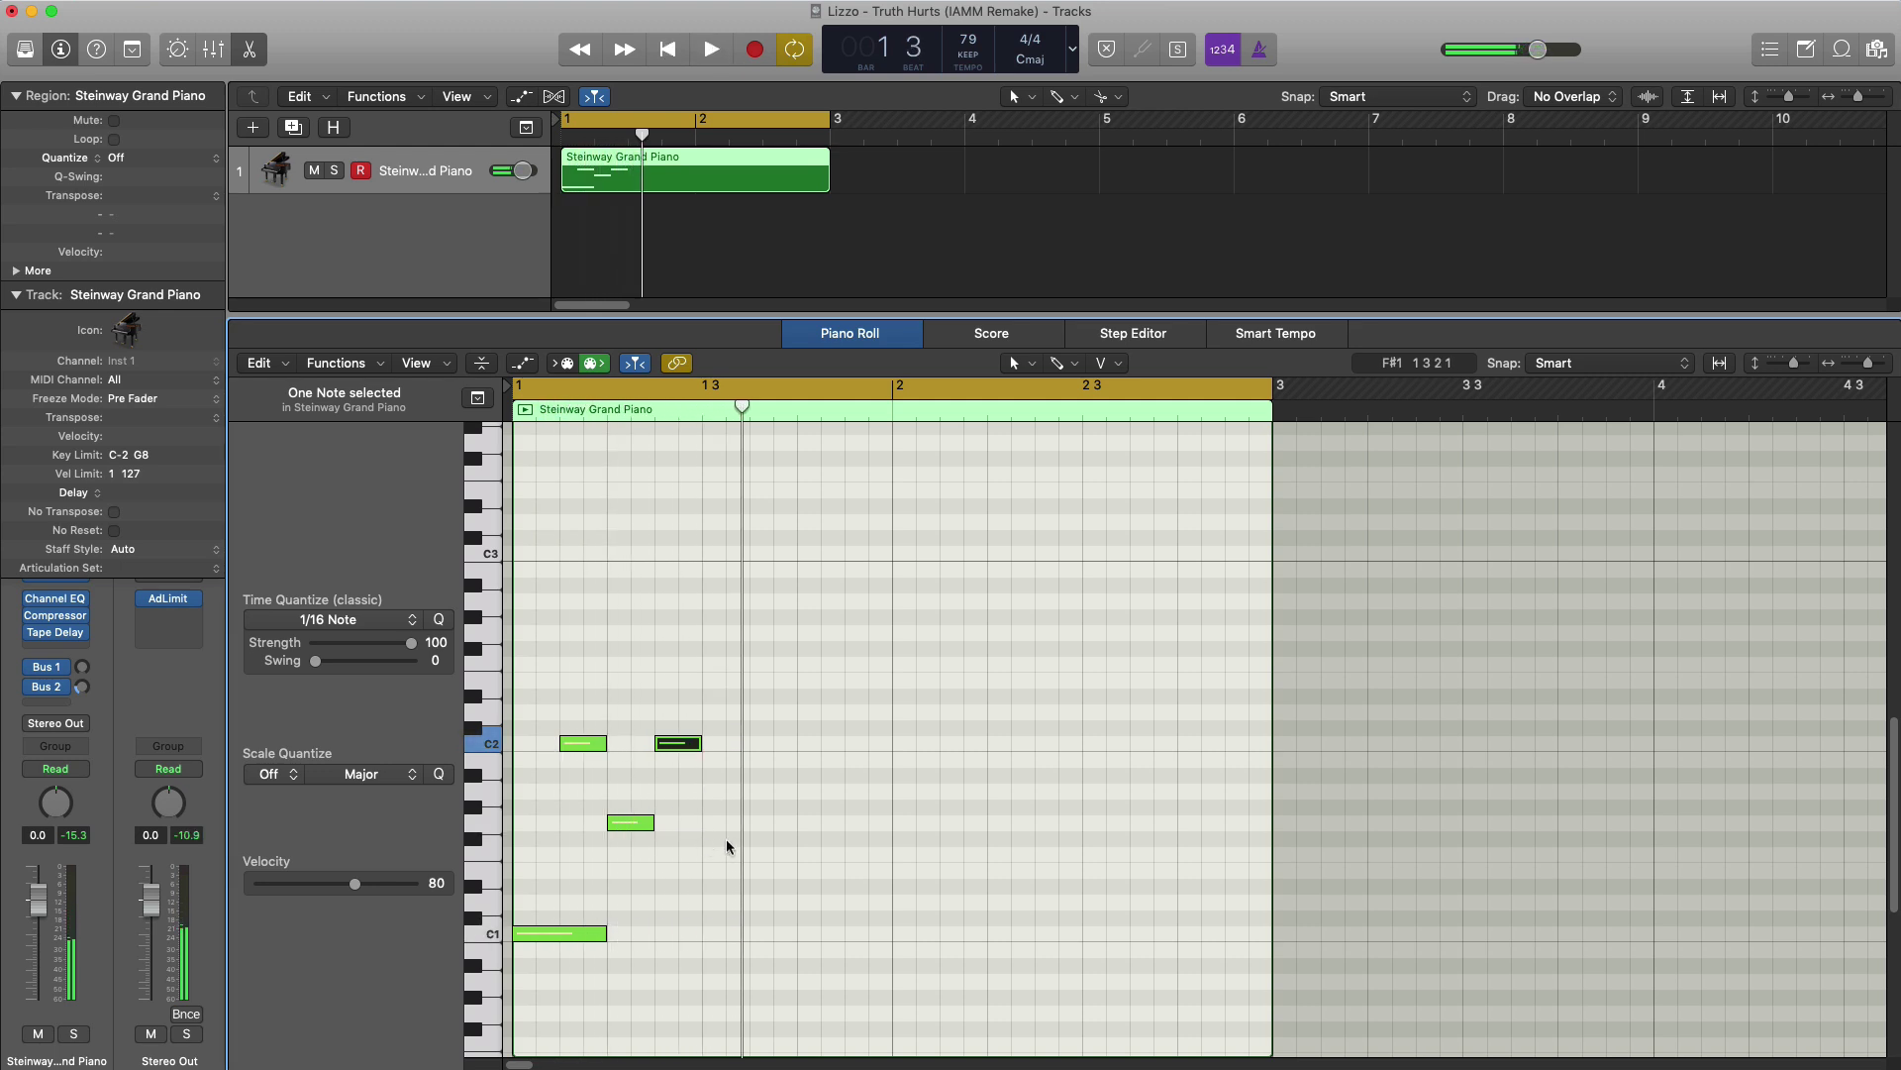
- Add a quarter-length A0 note on beat 3 and an eighth-length A1 note over its second half, auditioning the result
click(721, 981)
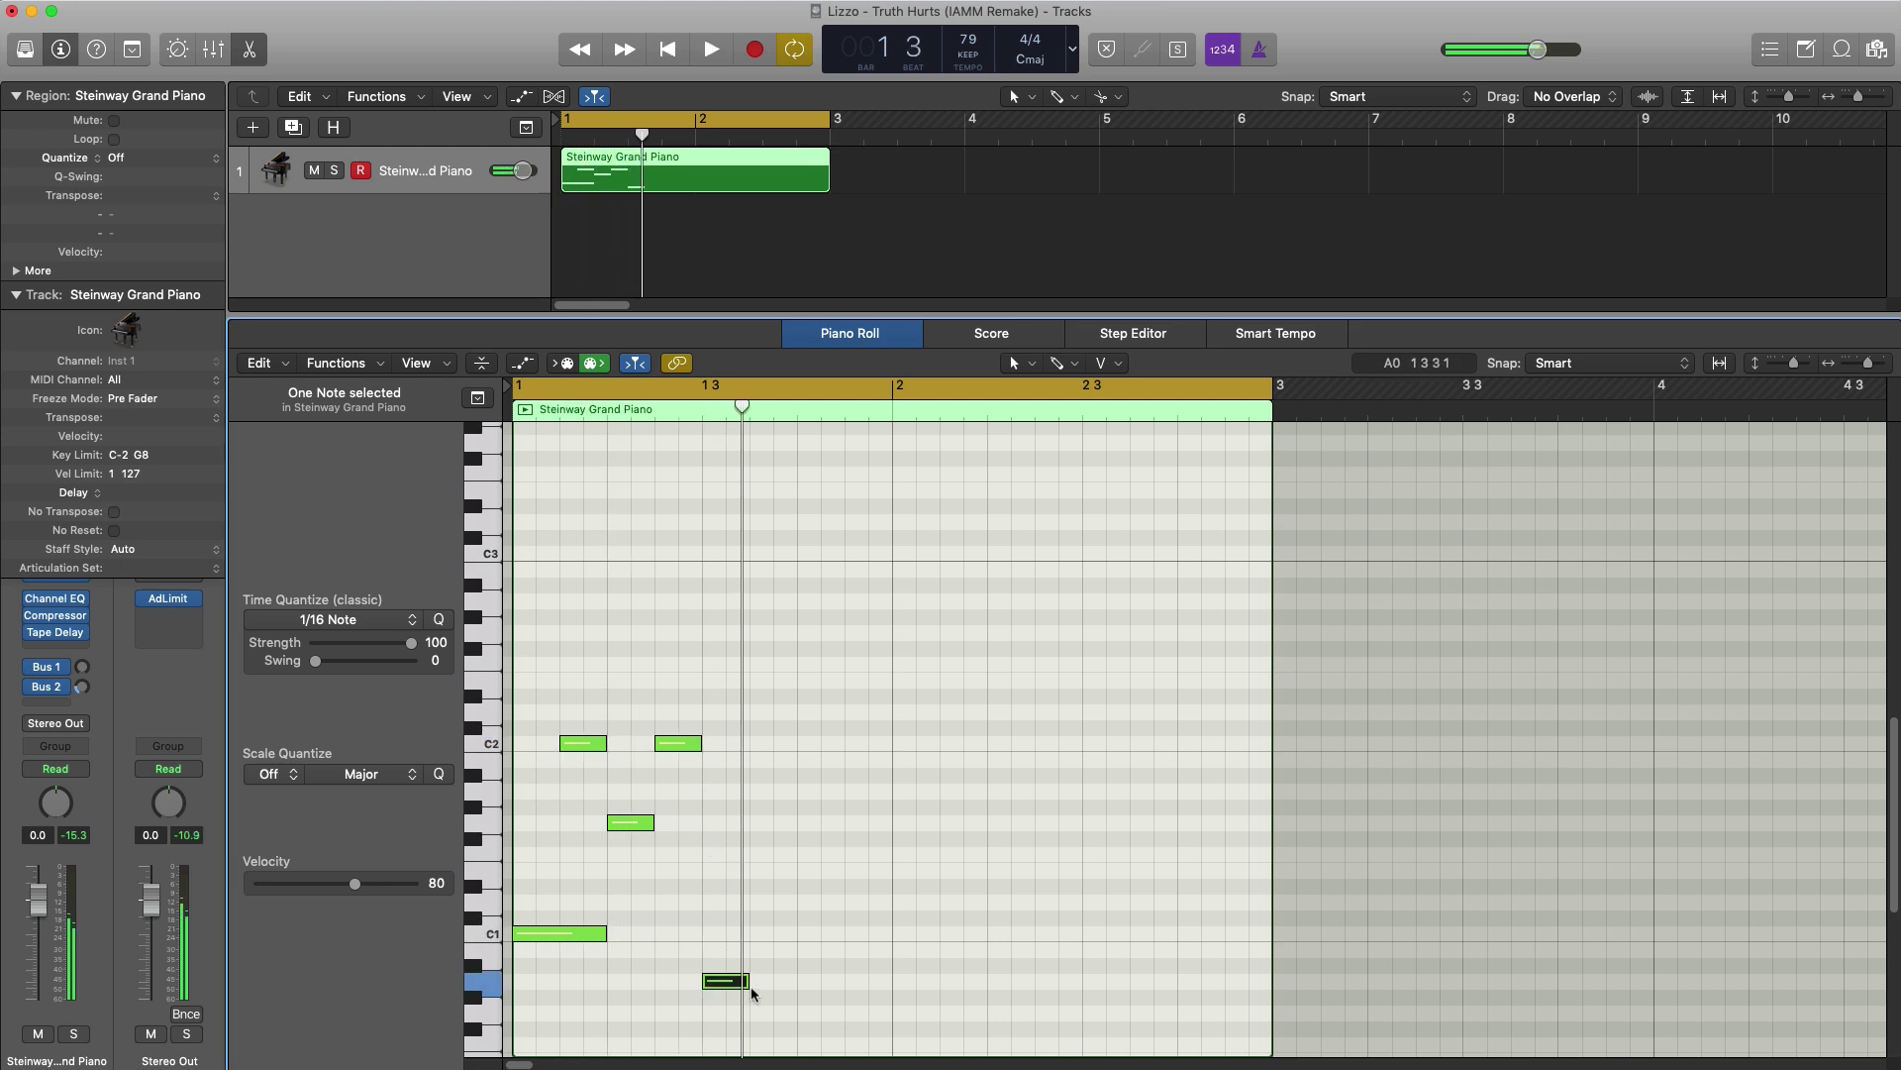
drag(746, 982, 798, 990)
key(space)
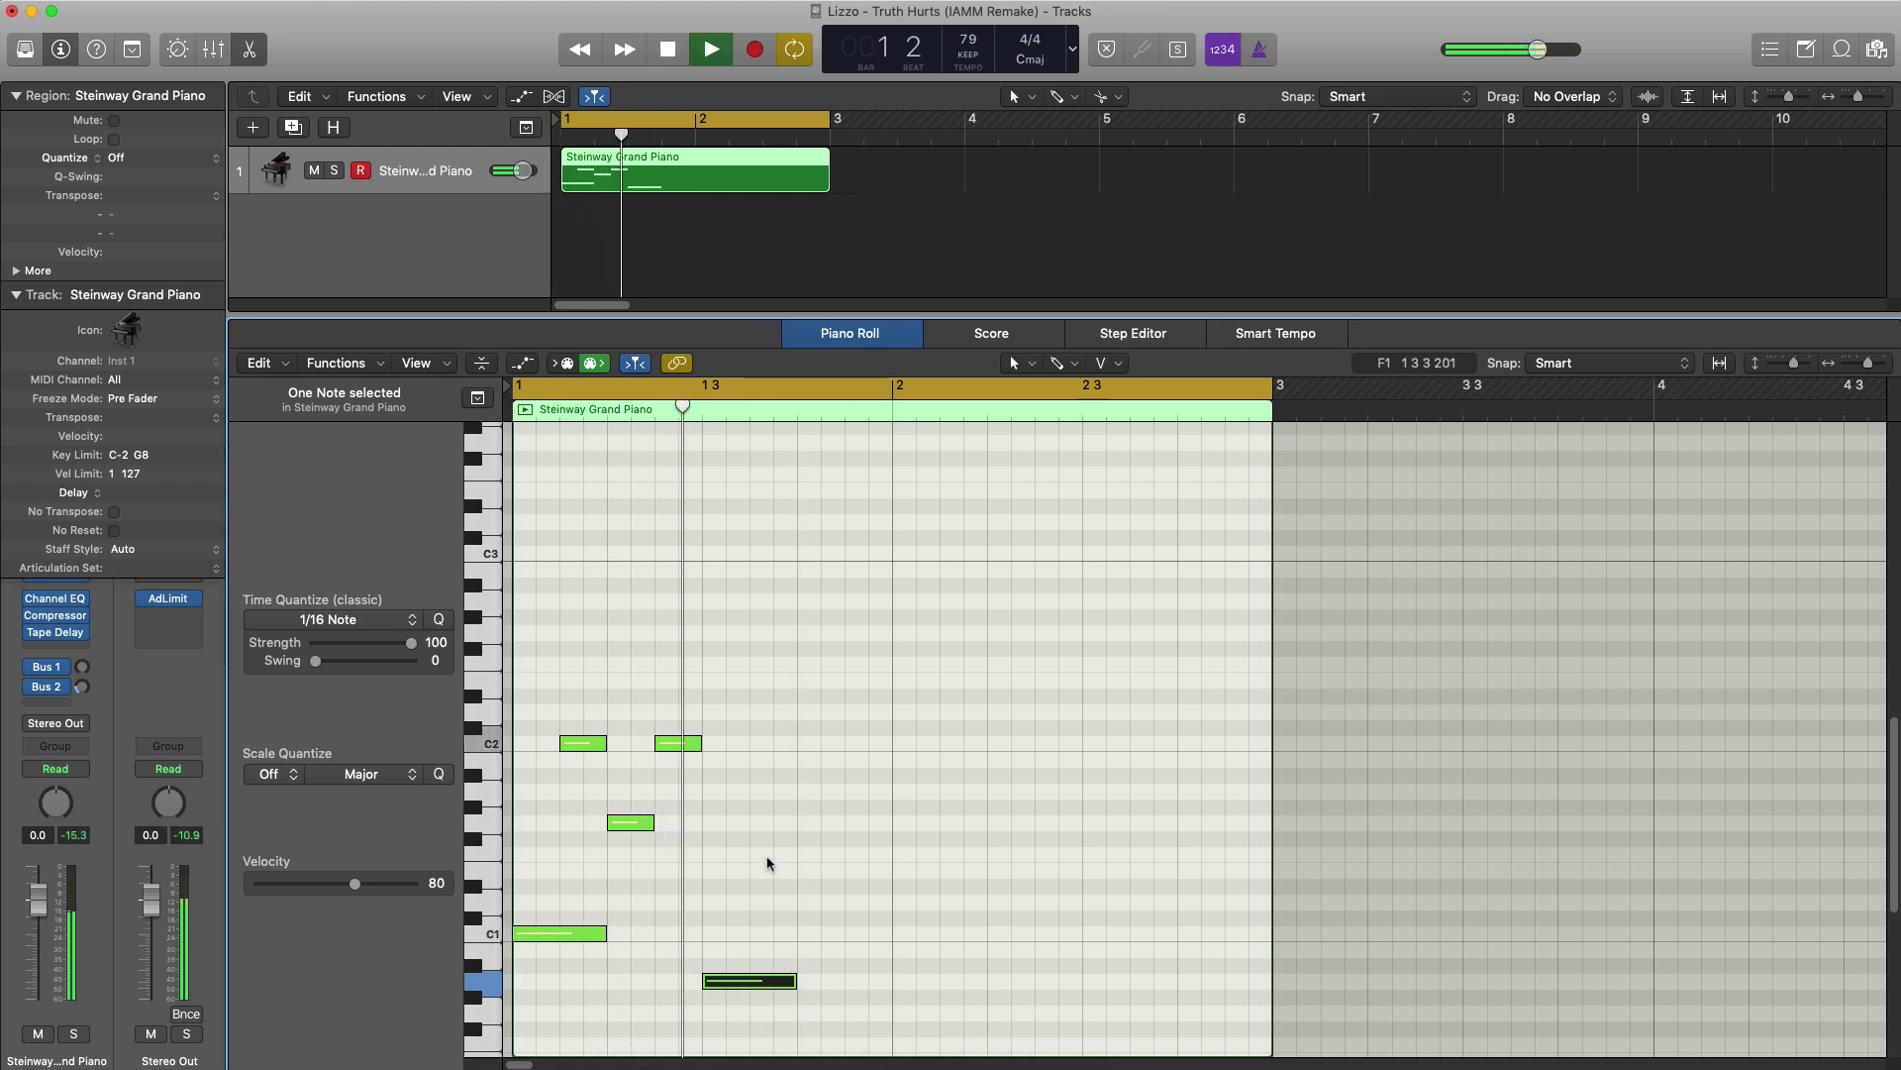
click(752, 791)
key(space)
drag(841, 793, 797, 793)
key(space)
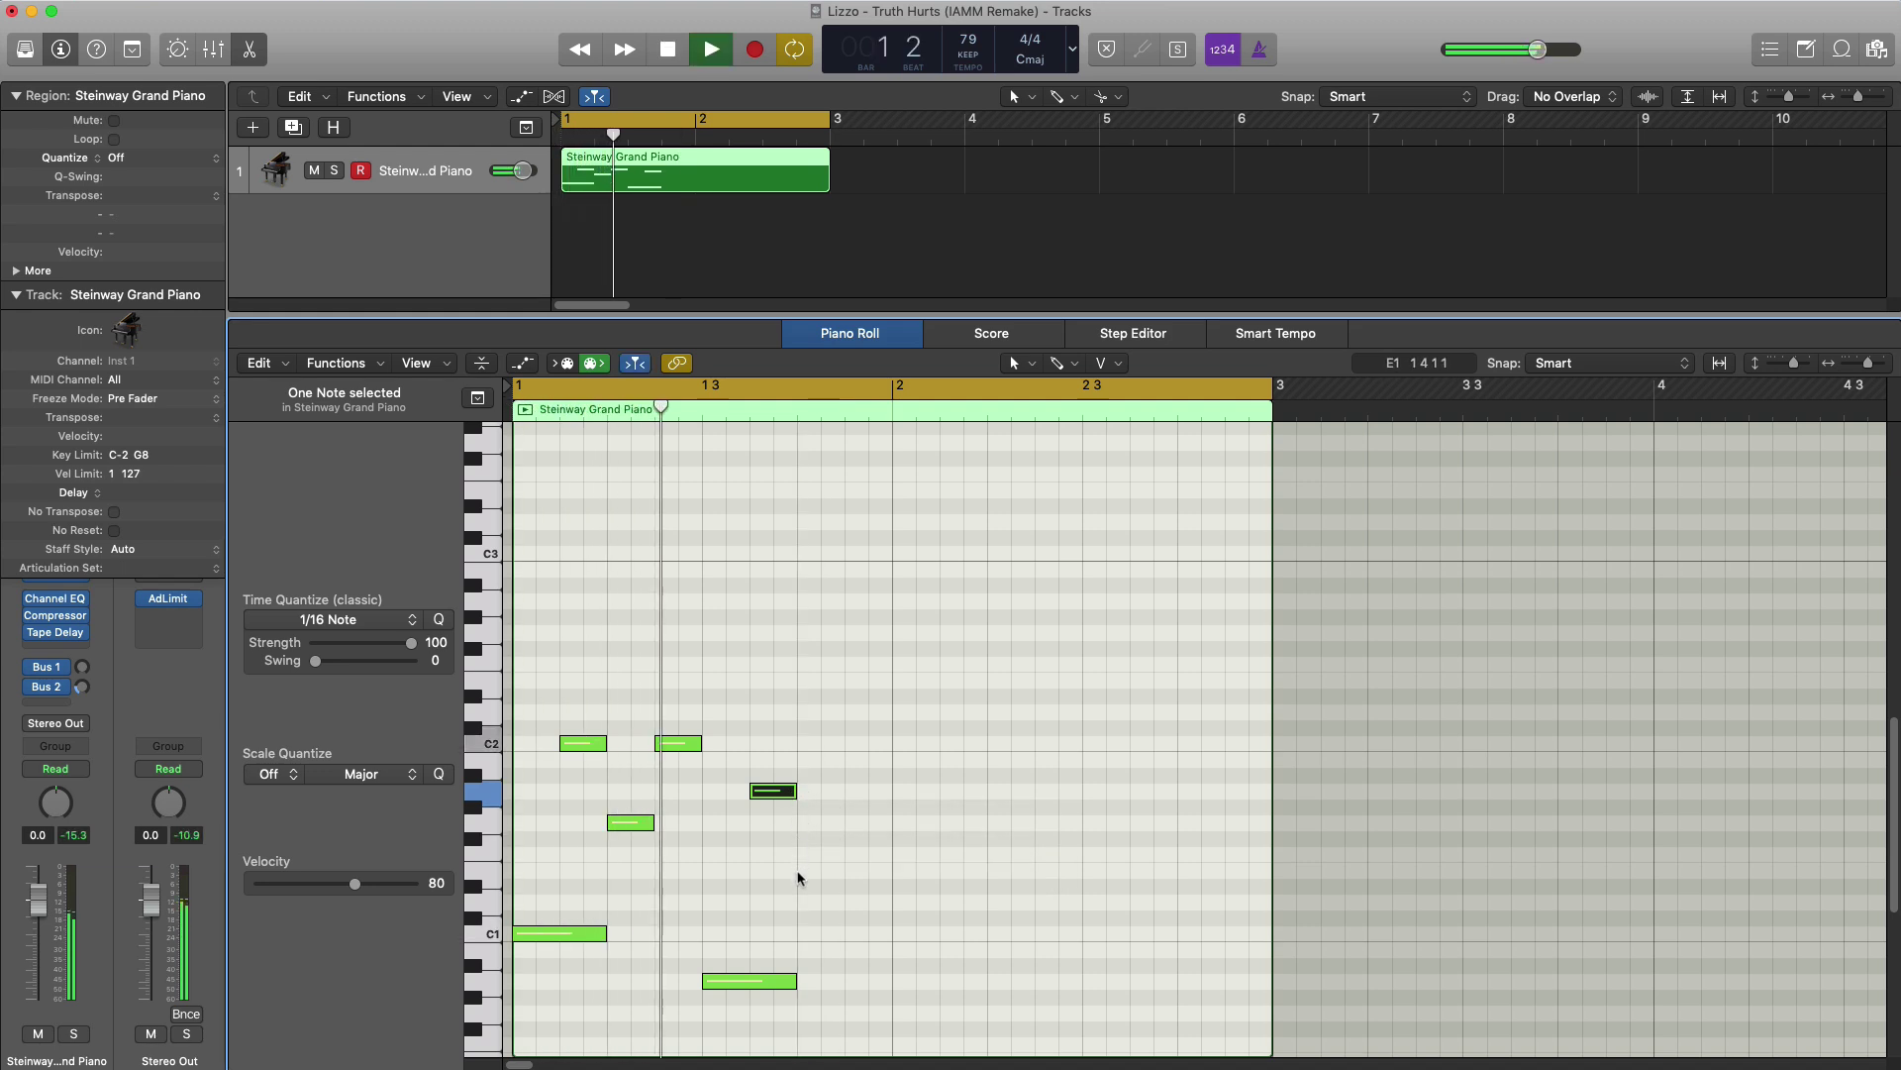
key(space)
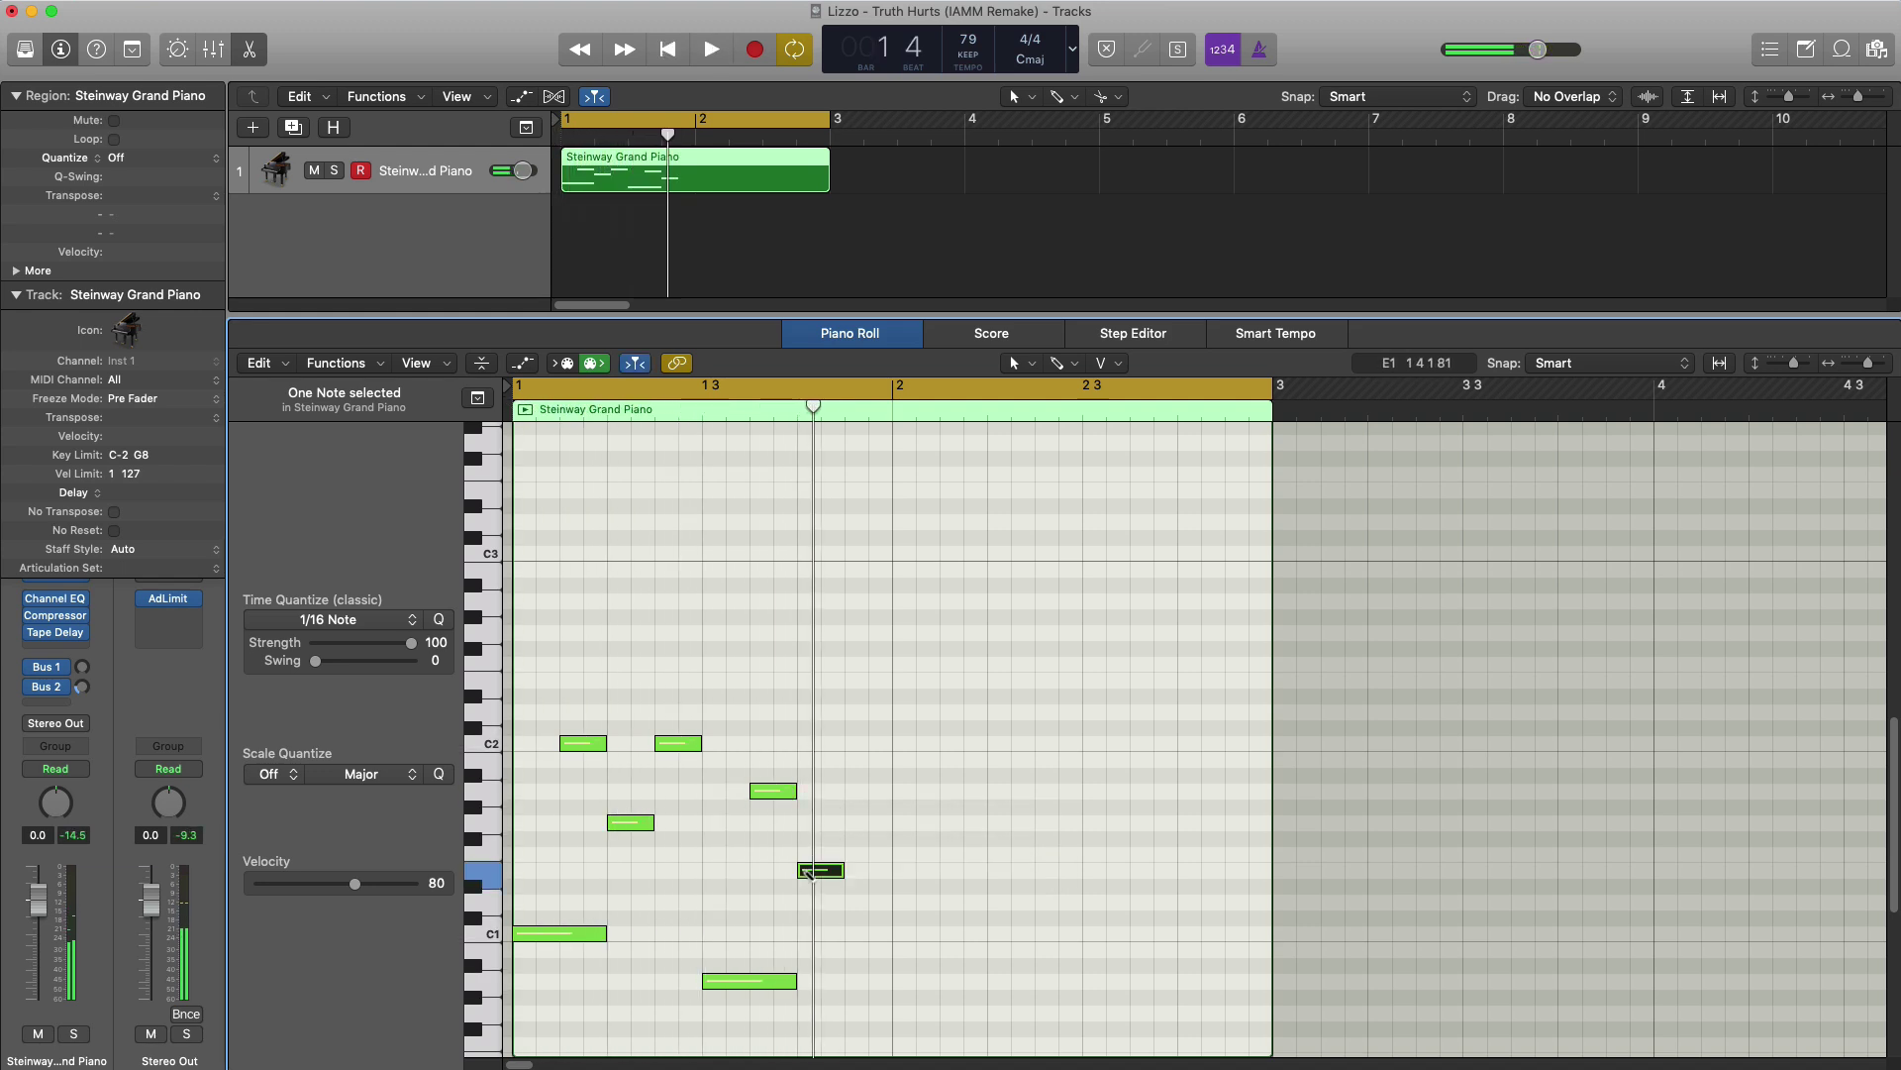
- Fill beat 4 of bar 1 with an eighth-length E1 note followed by an eighth-length A1 note
key(space)
click(828, 873)
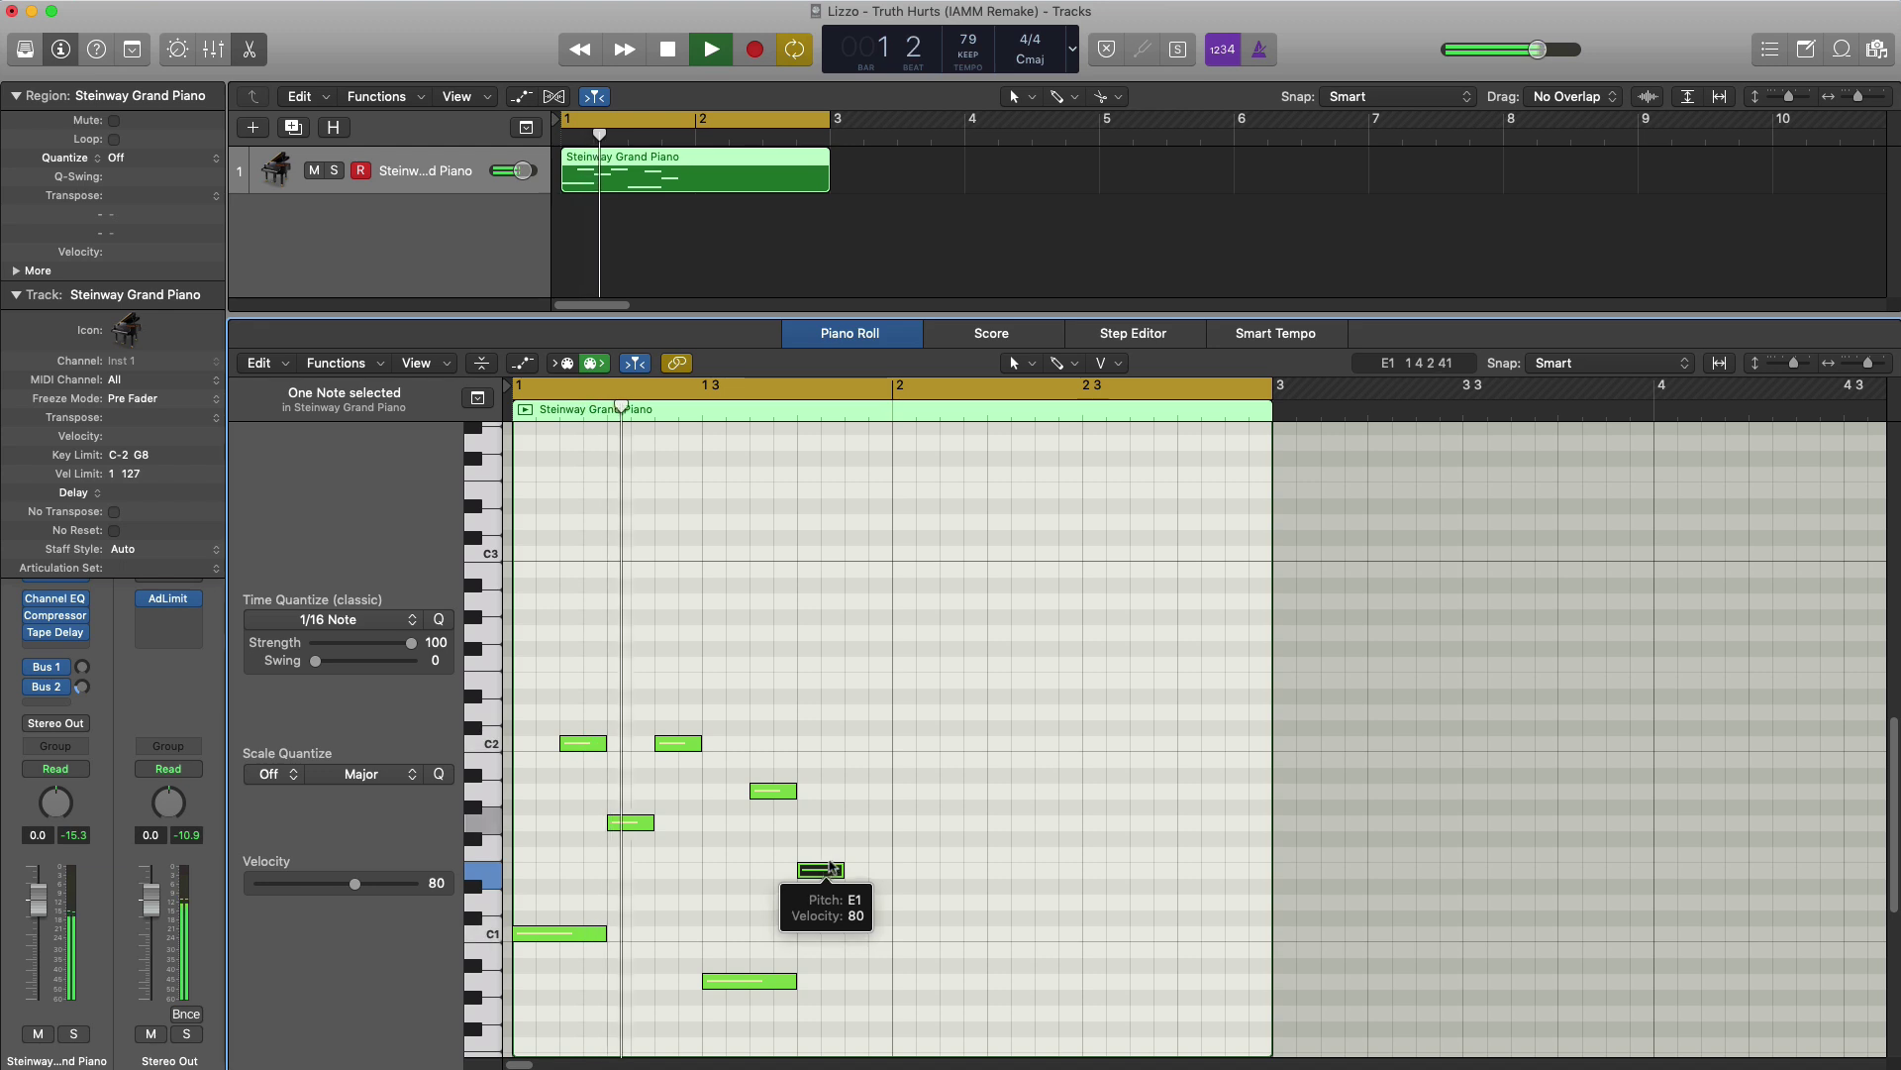
super+click(852, 792)
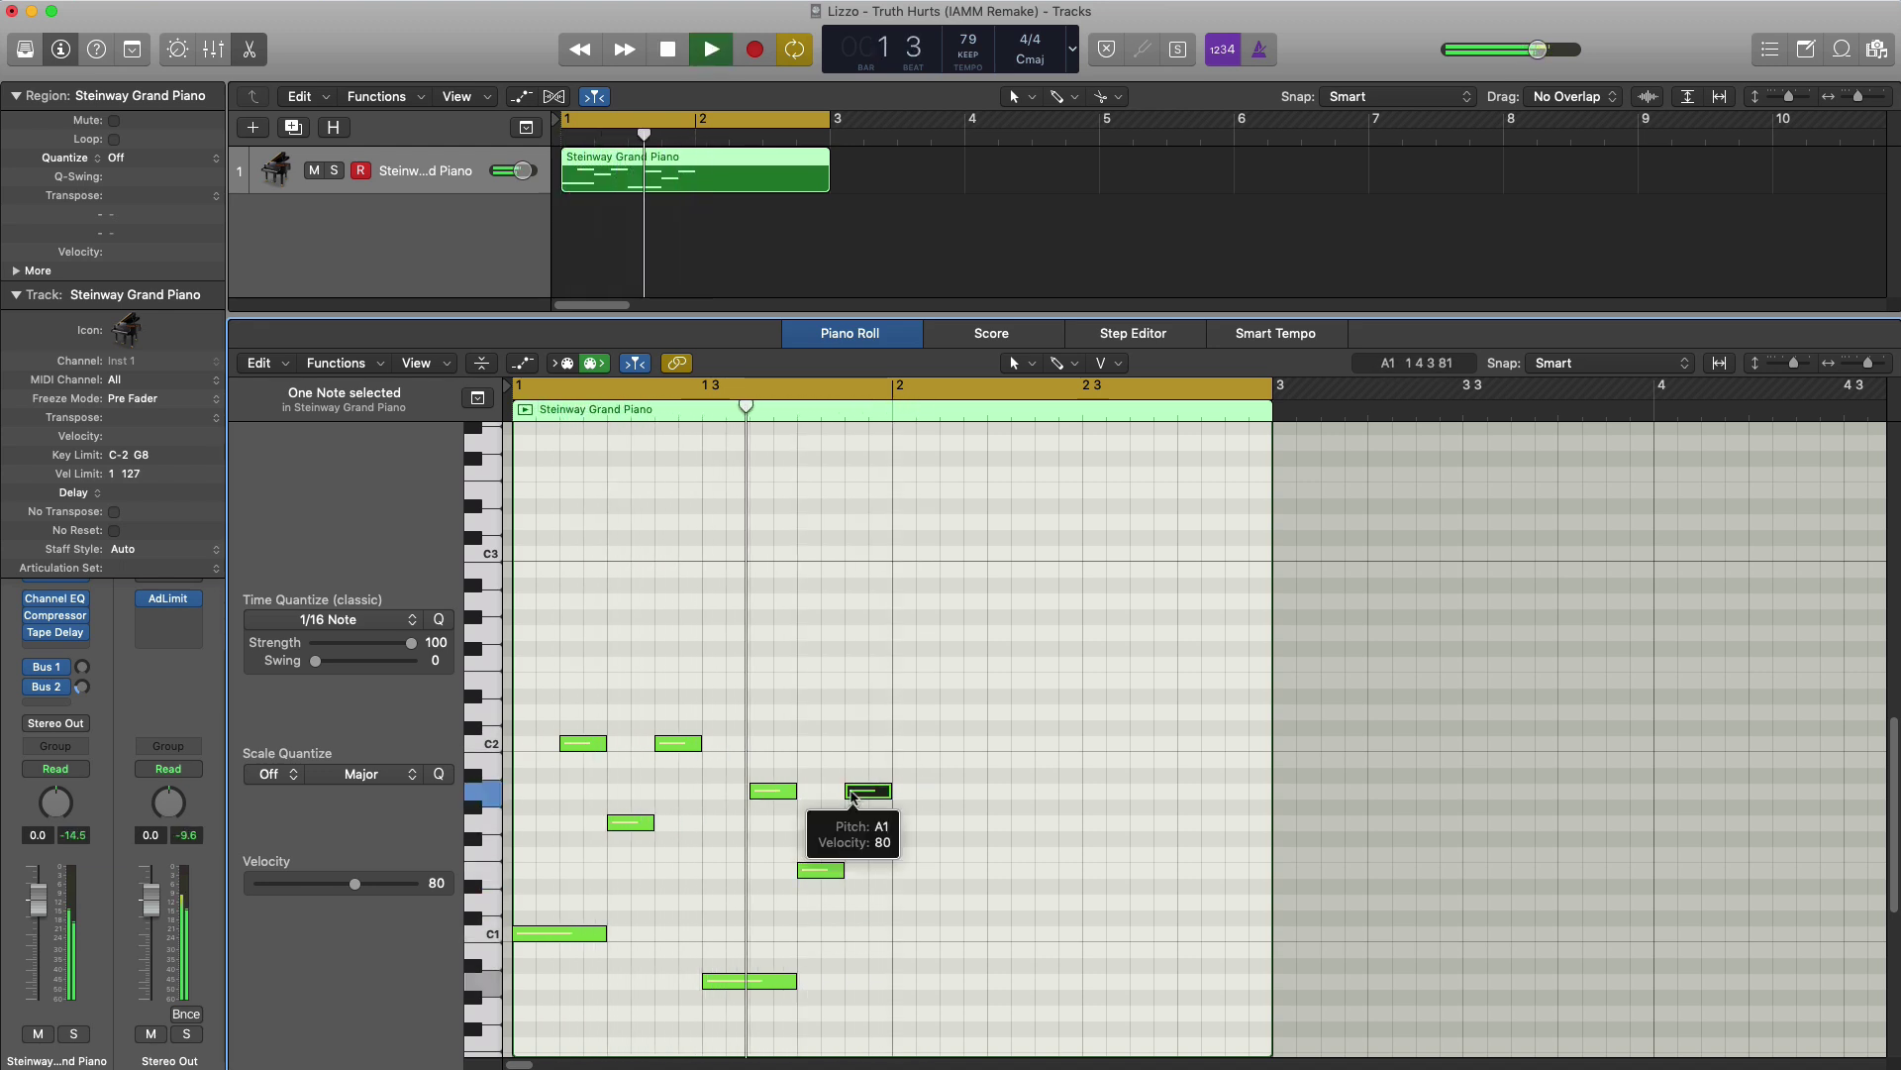
key(space)
- Select all the notes of bar 1, repeat them into bar 2 and play back the two-bar pattern
drag(983, 1016, 524, 681)
key(super+r)
key(space)
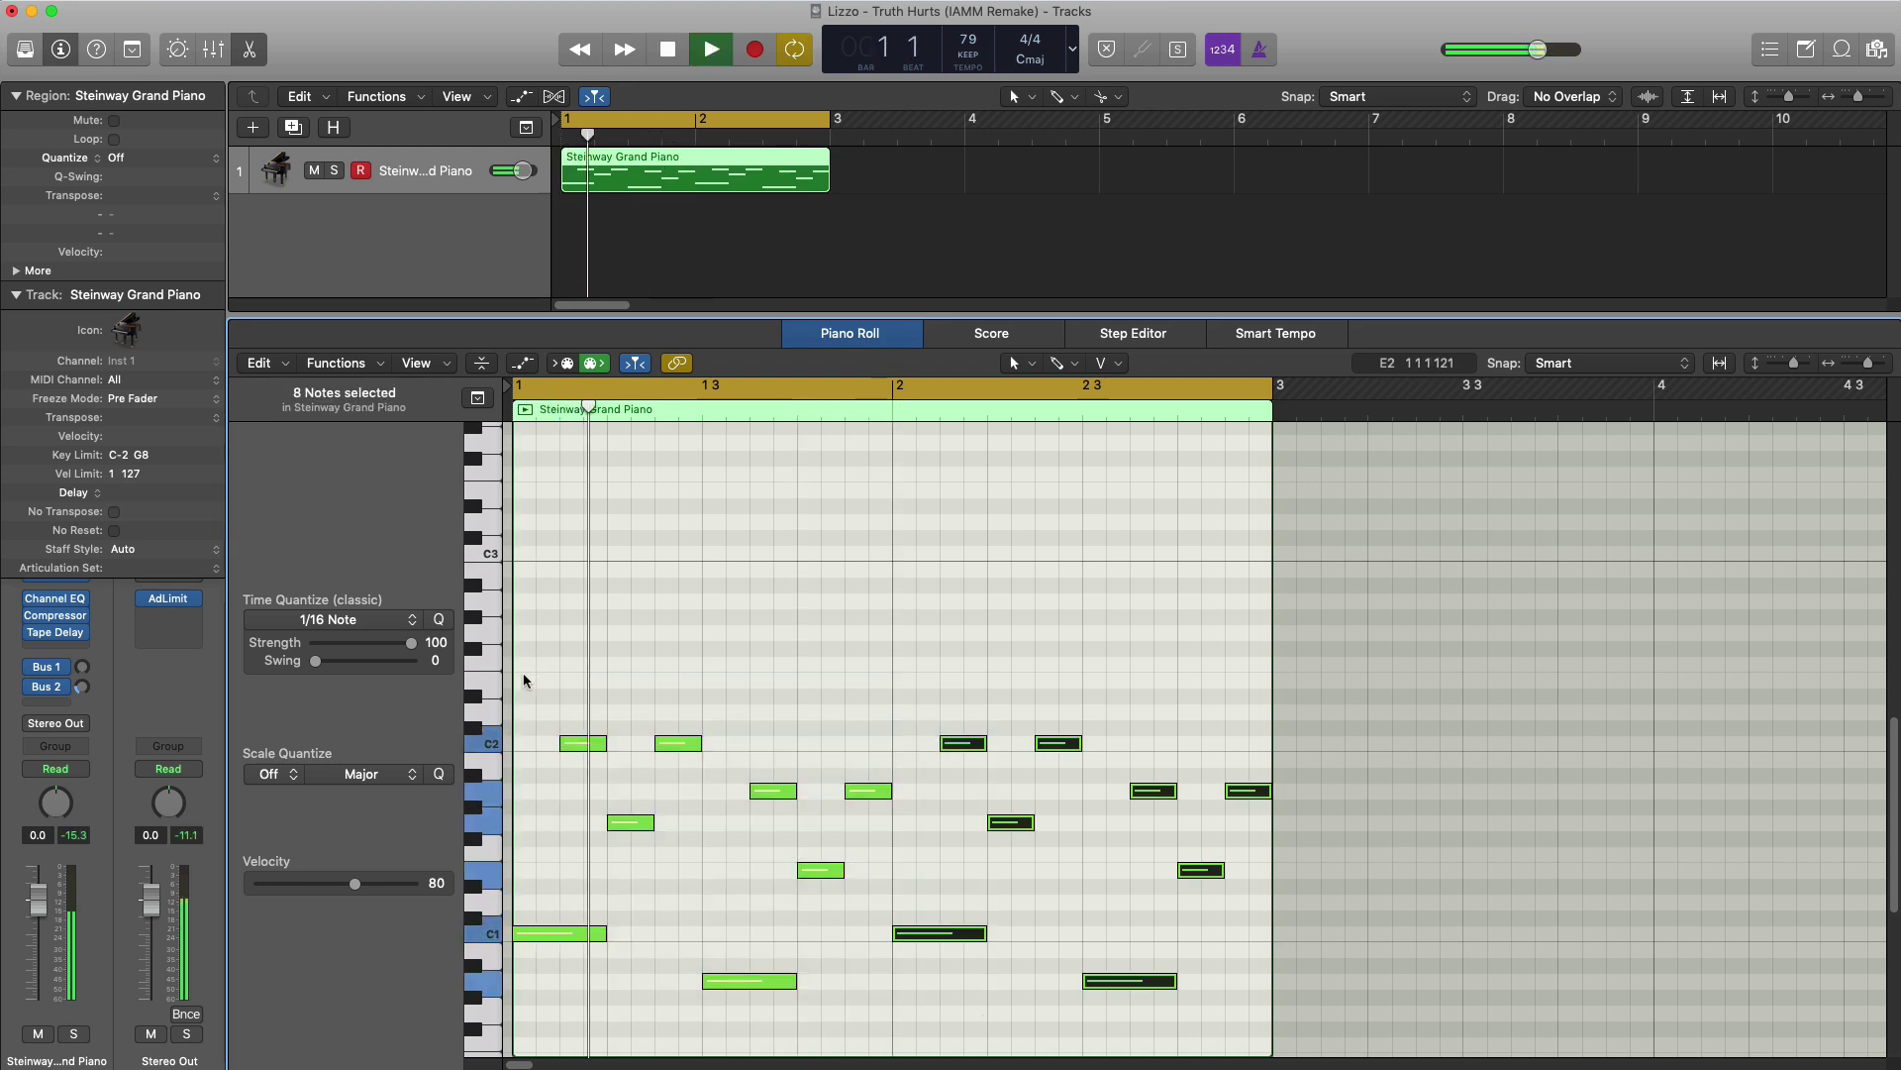
scroll(991, 778, down, 1)
scroll(989, 778, down, 3)
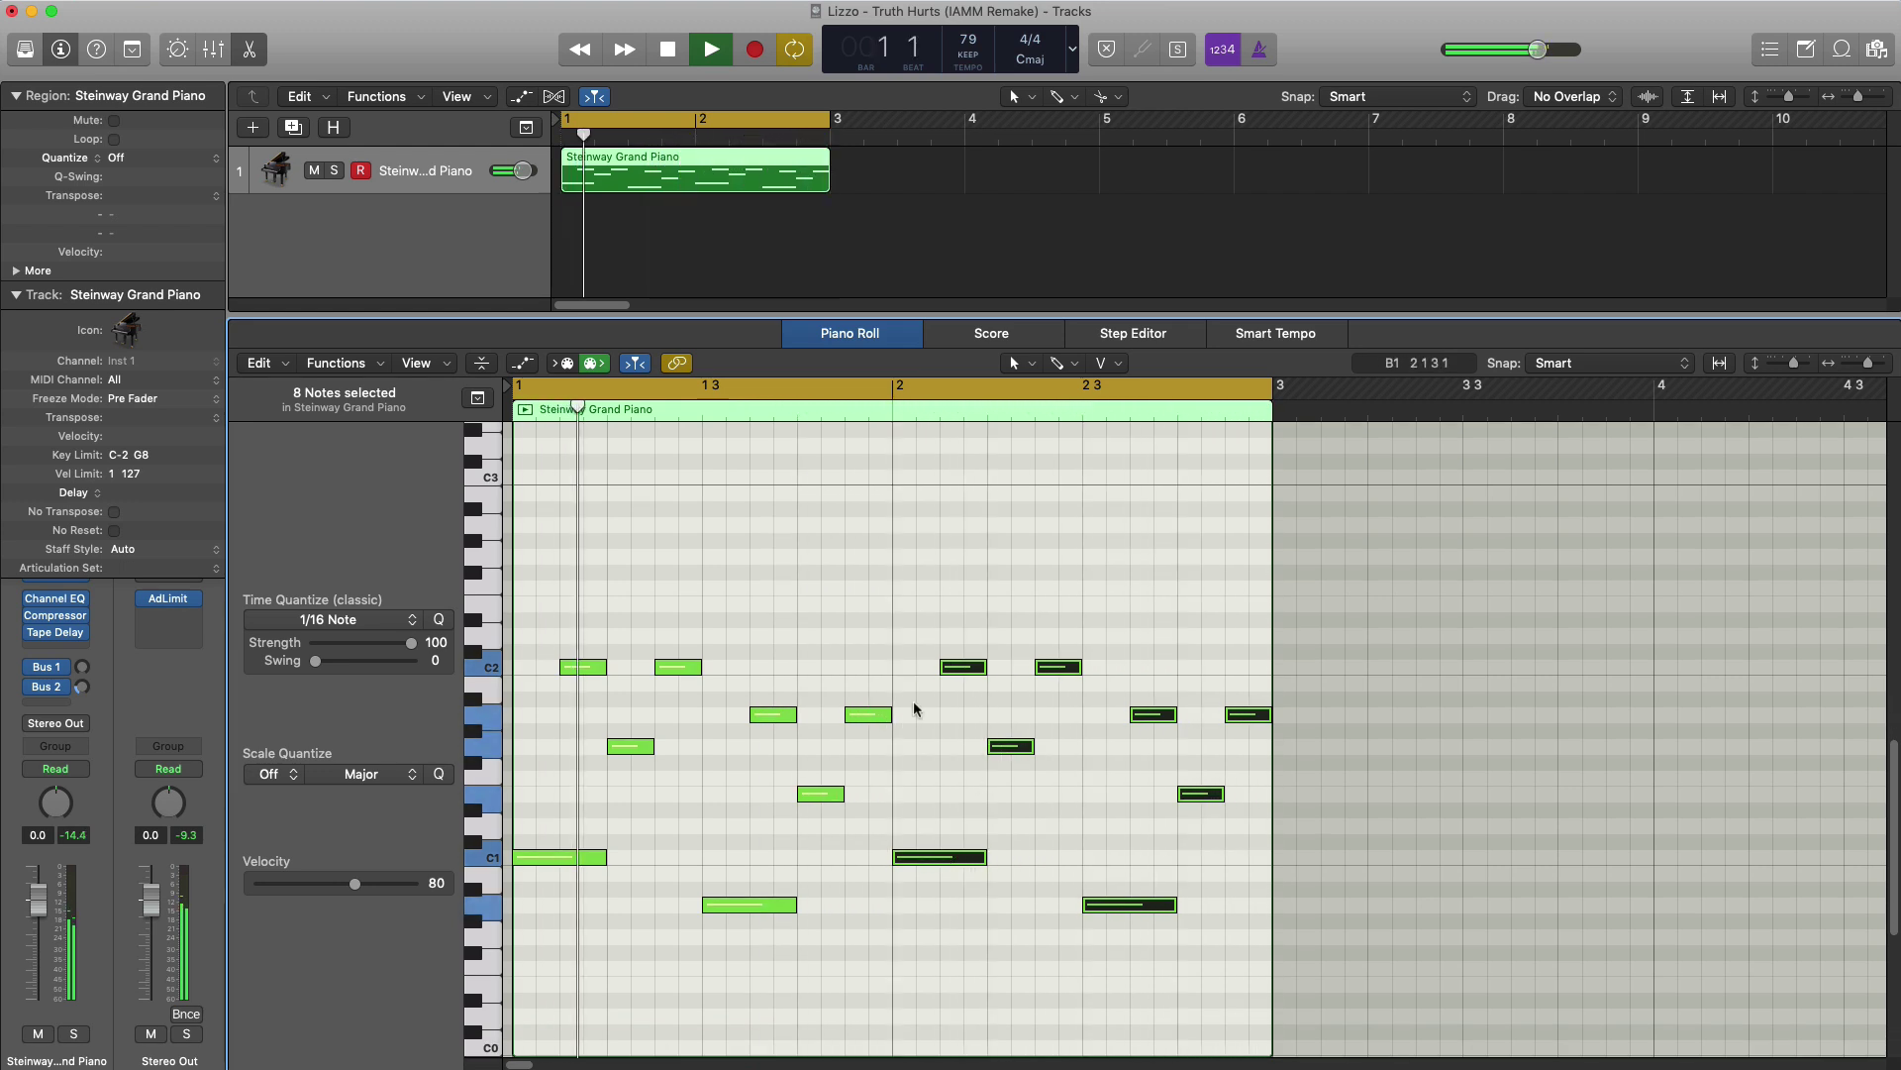
- Collapse the track parameters to reveal the channel strip and examine the piano's EXS24 instrument settings
click(40, 294)
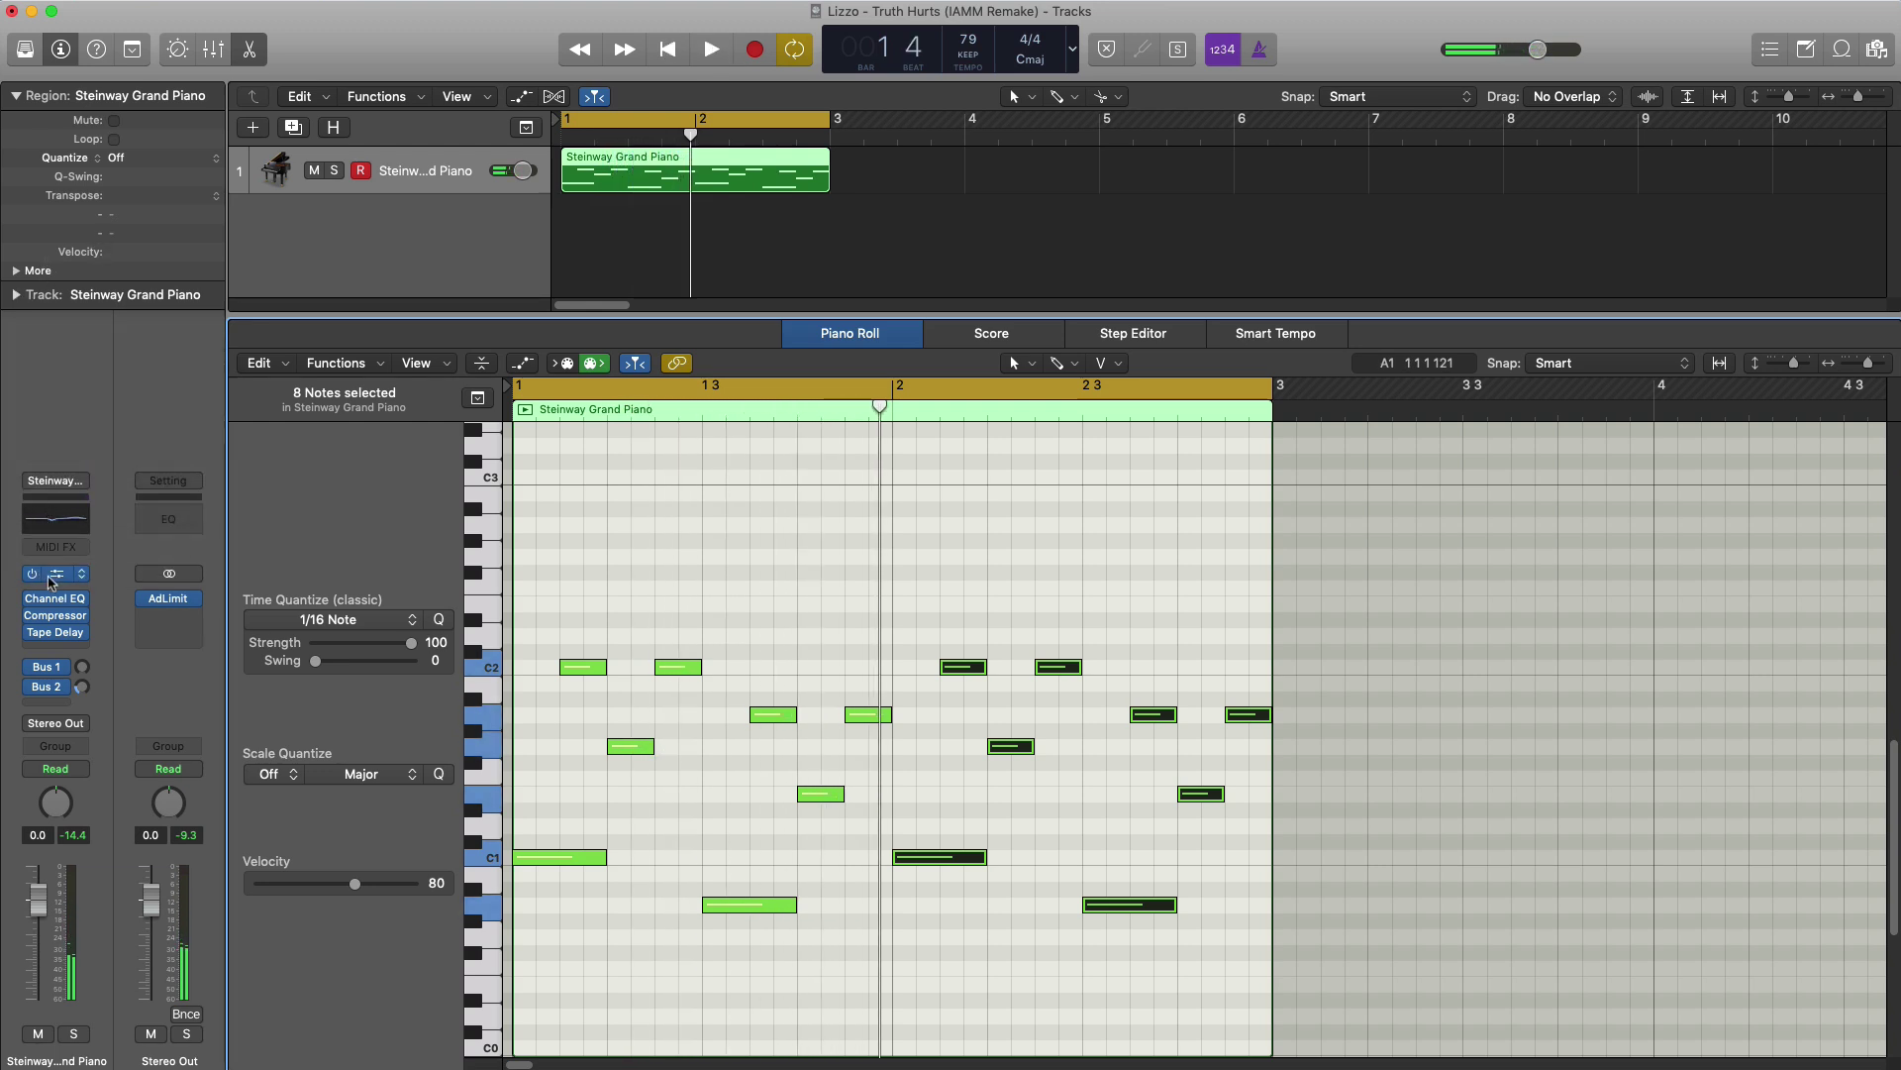
click(51, 581)
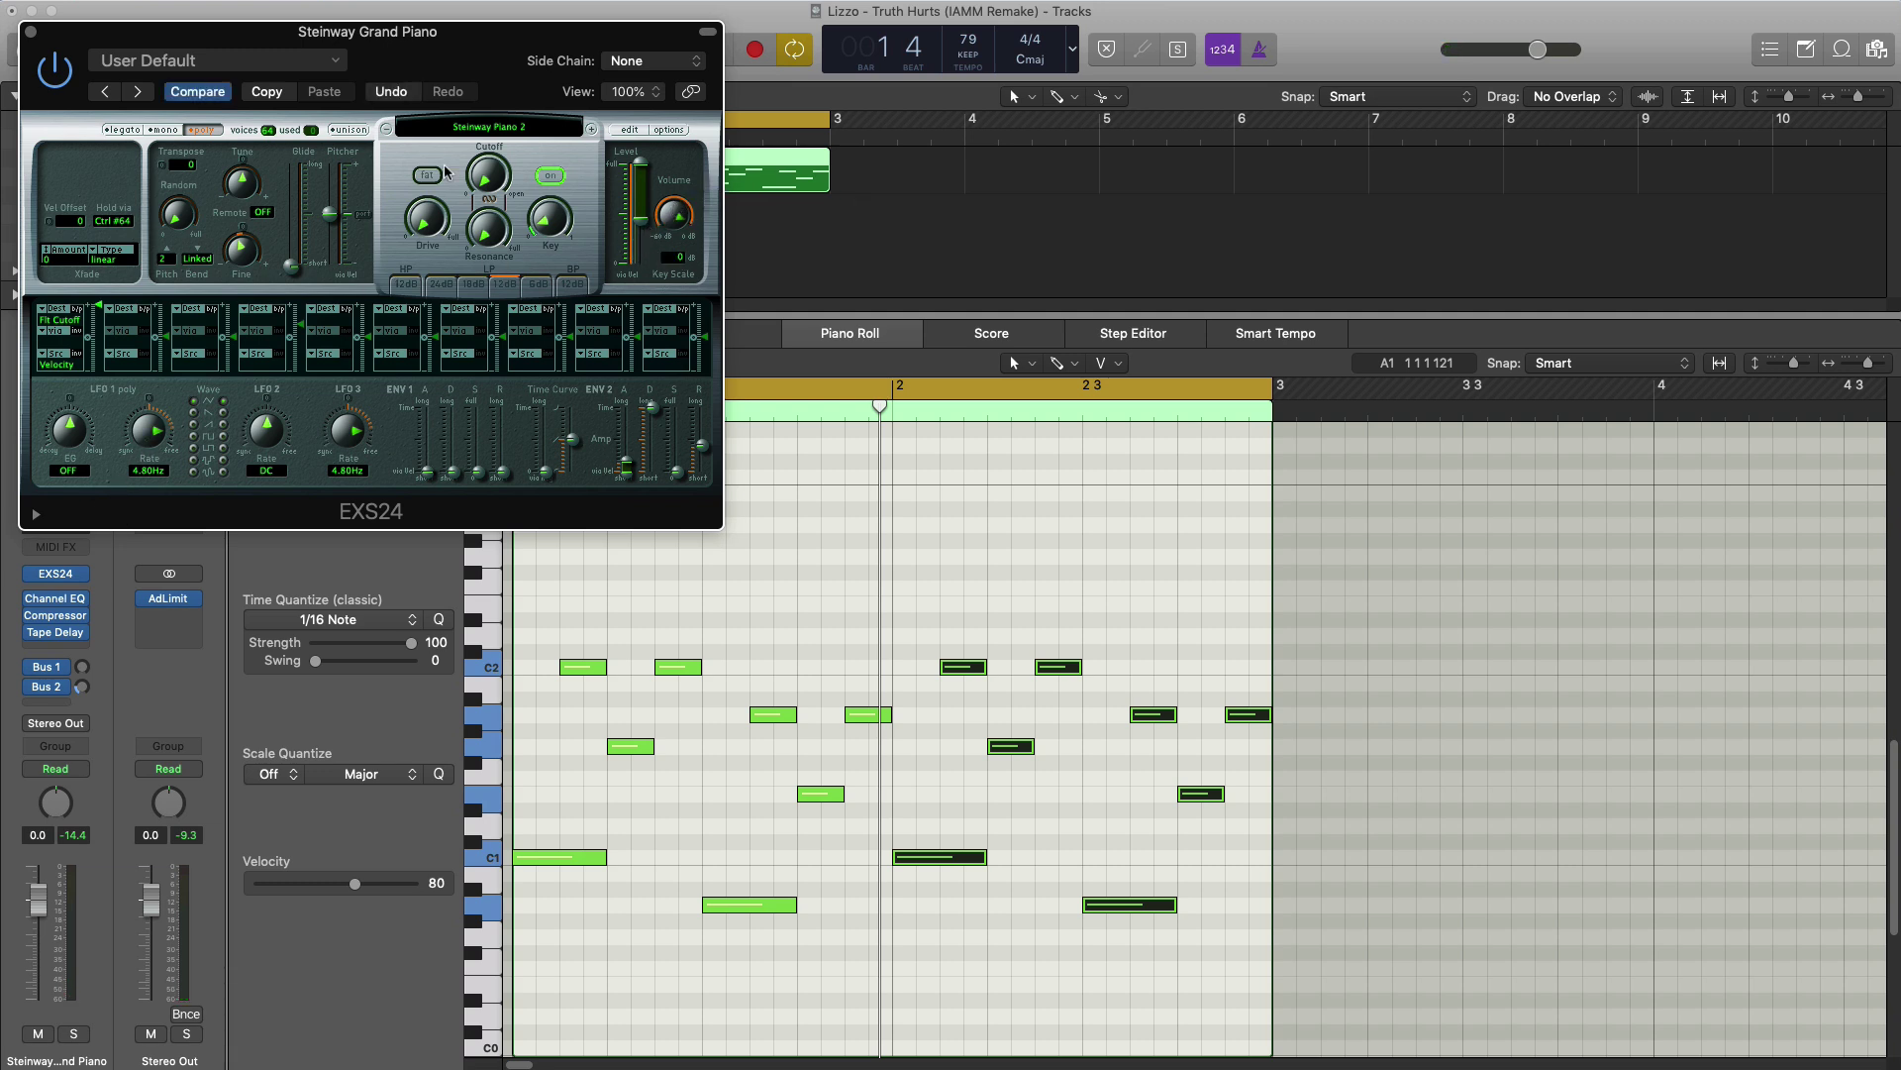
click(31, 31)
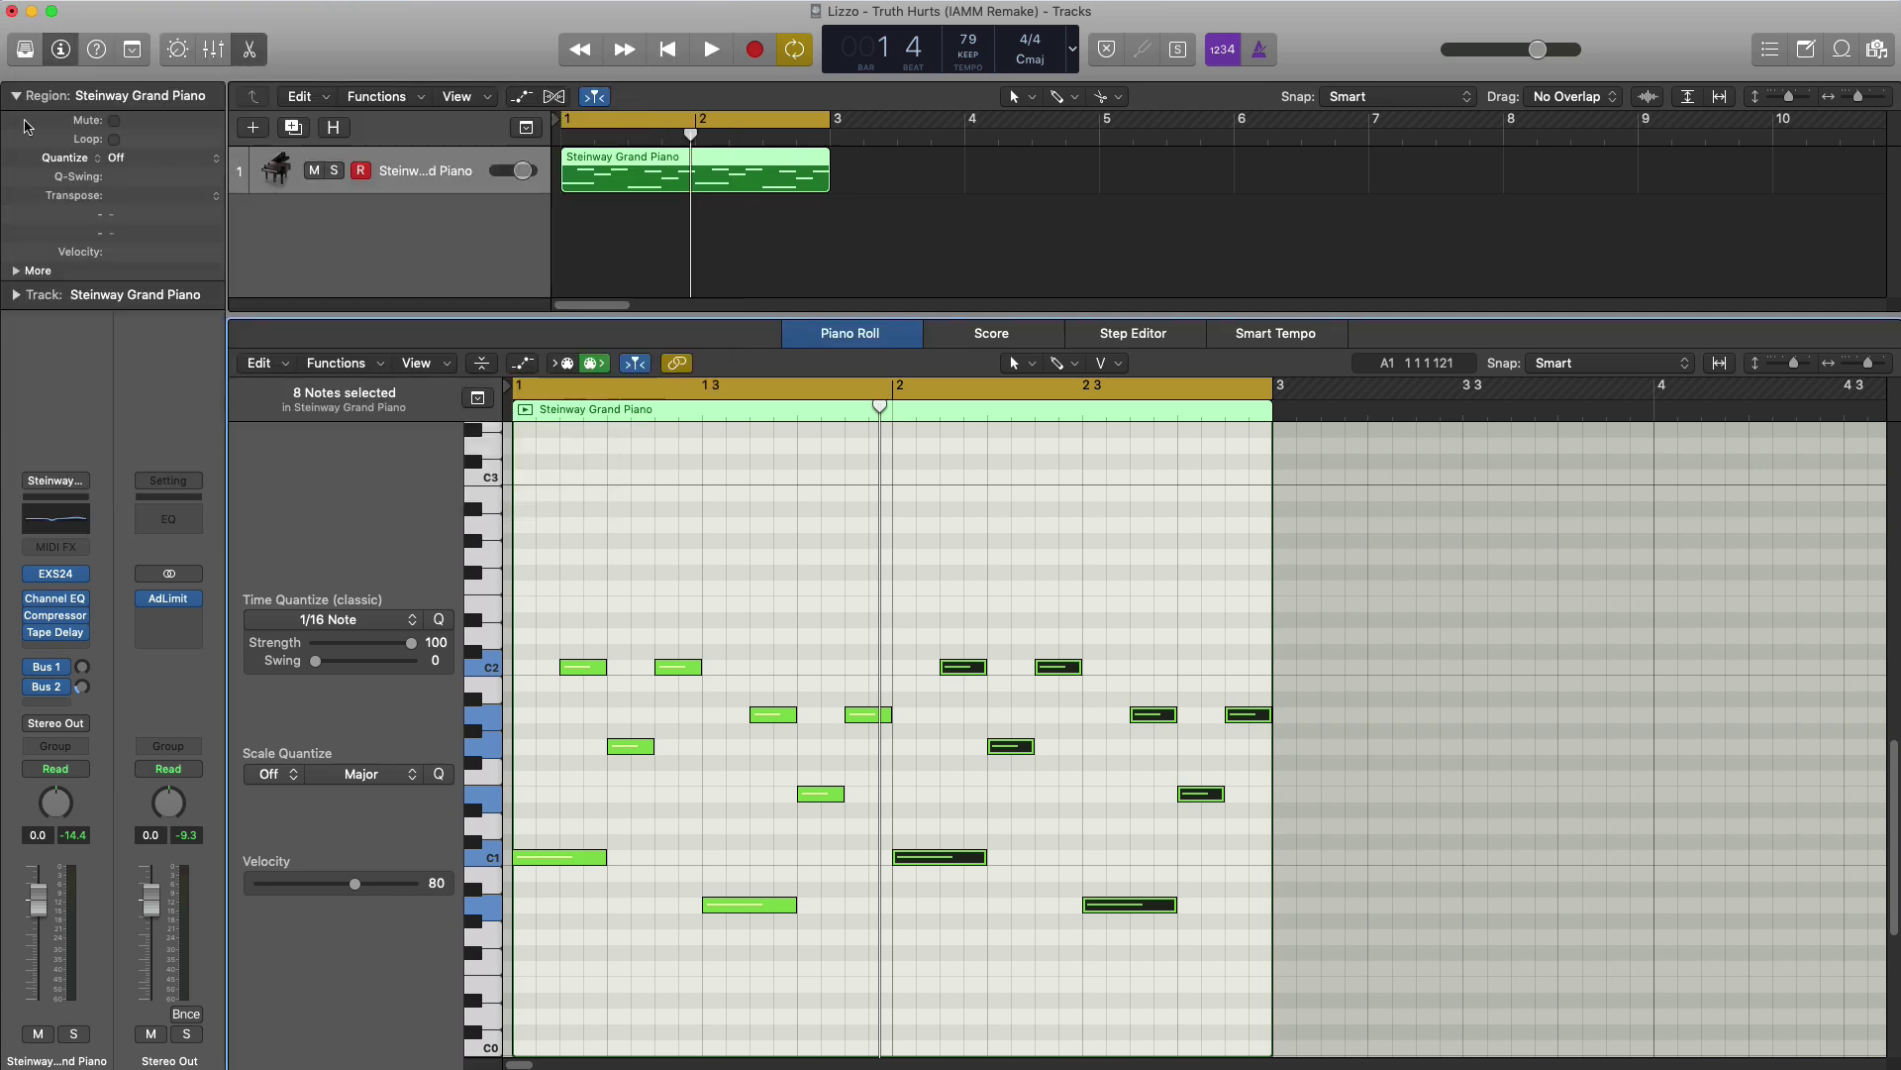
- Open the piano track's Channel EQ and recall its default setting, moving the plug-in window clear of the channel strip
click(54, 601)
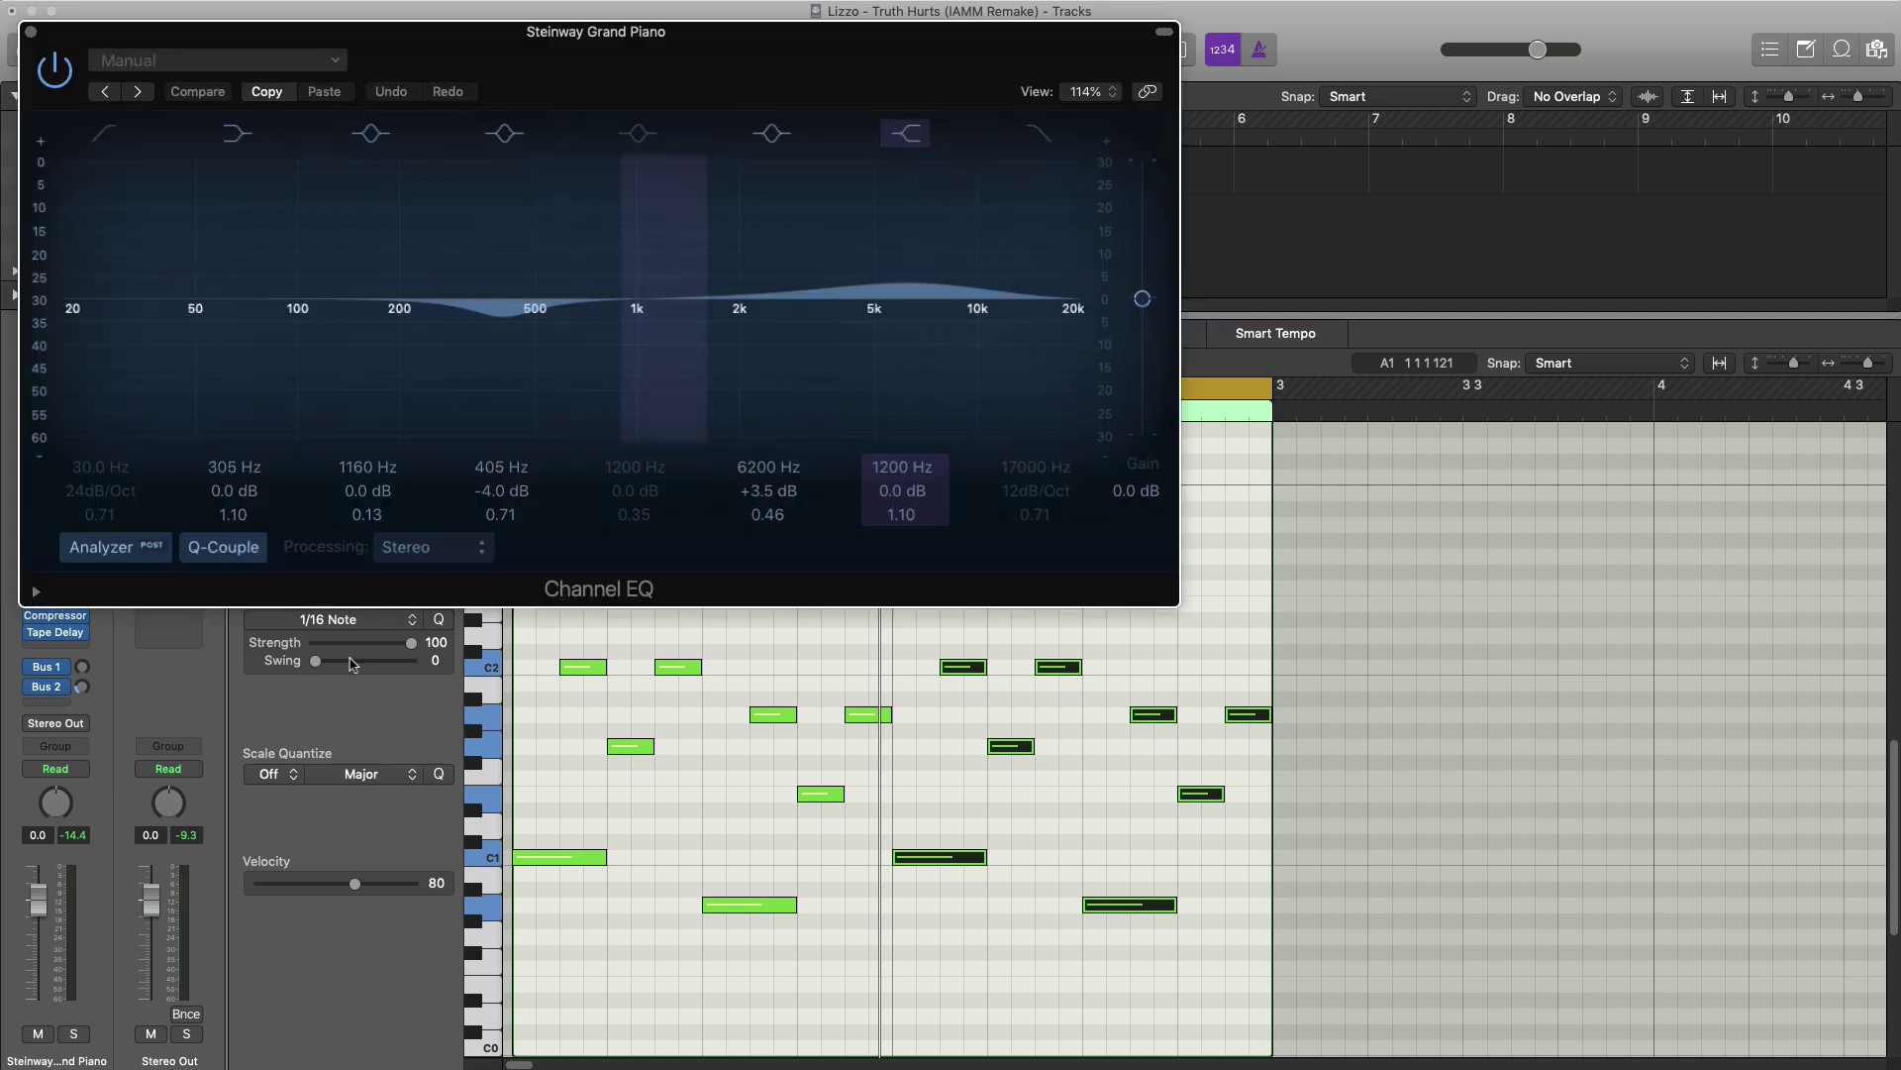
click(236, 66)
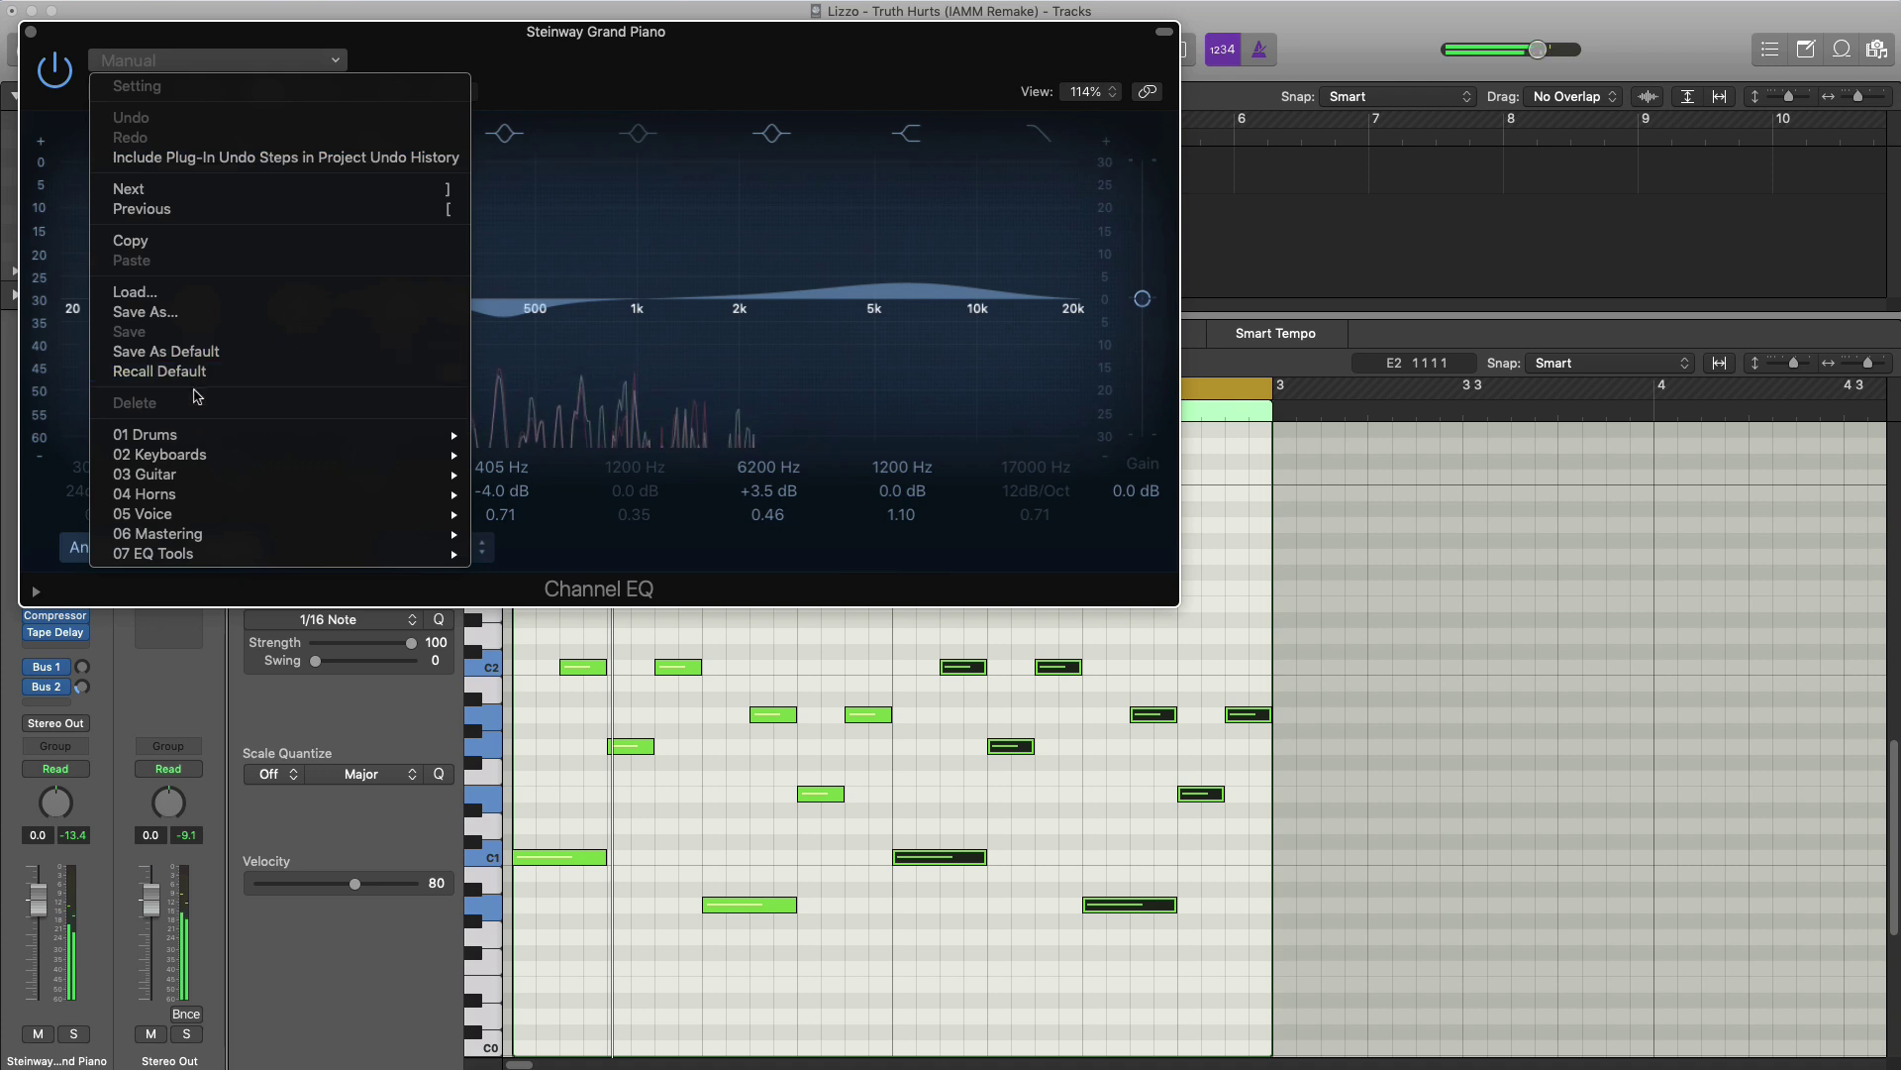
click(158, 370)
drag(573, 46, 929, 100)
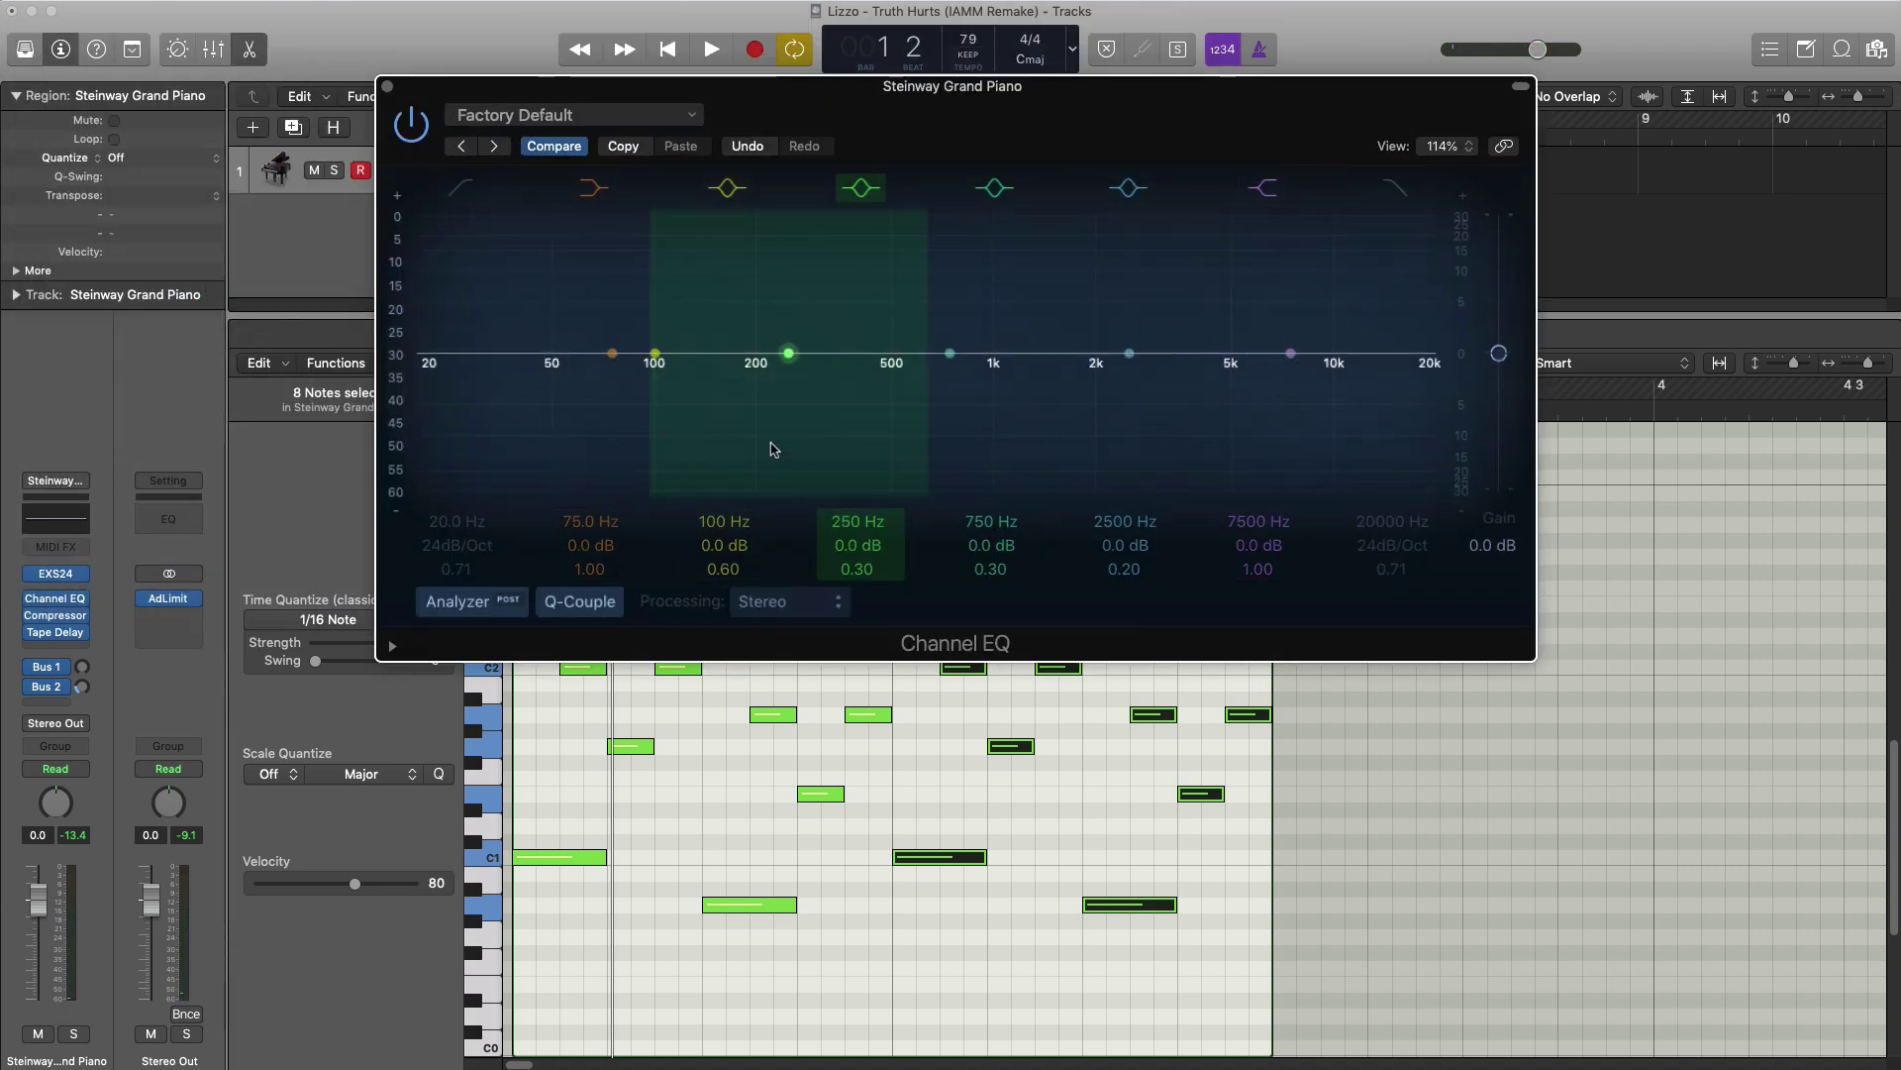
- Apply a low cut at 200 Hz with a 24 dB/Oct slope in the piano's Channel EQ
key(space)
drag(456, 521, 457, 472)
key(space)
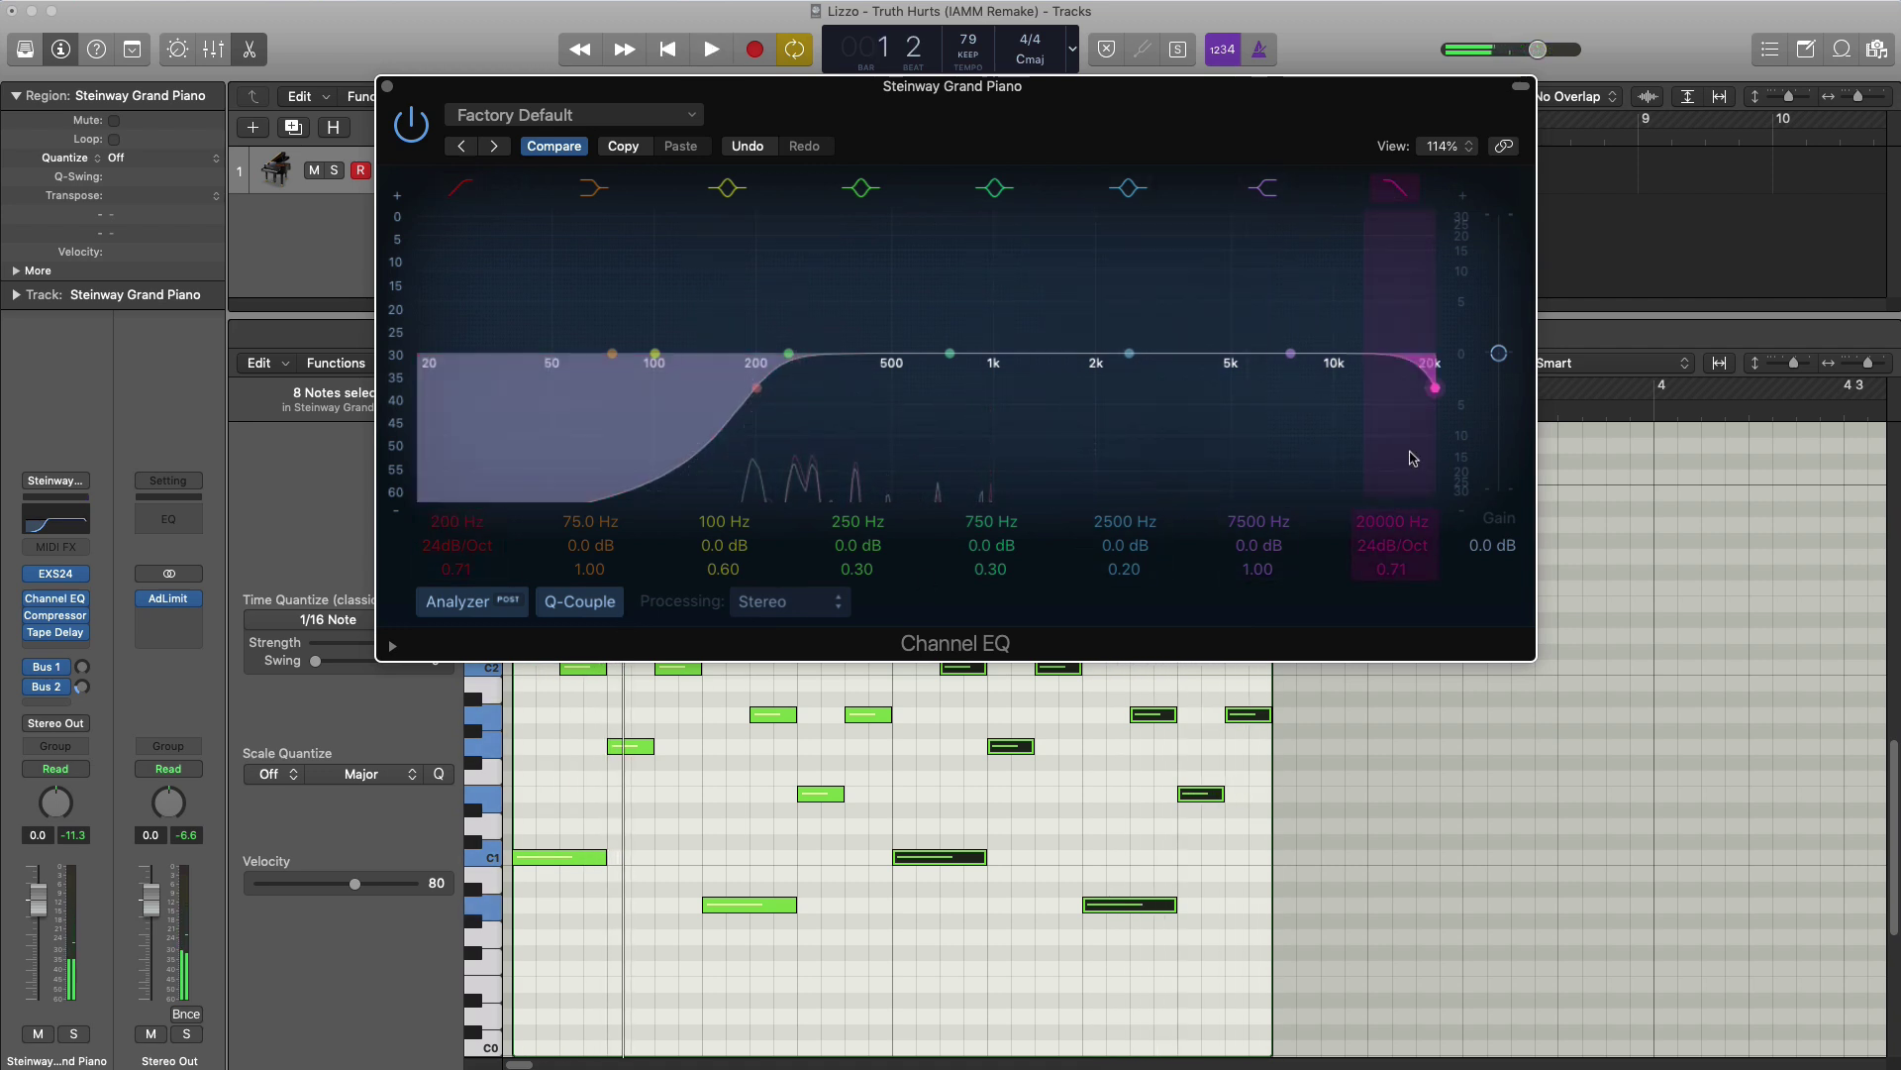
- Apply a high cut at 1960 Hz with an 18 dB/Oct slope during playback, and close the Channel EQ
key(space)
mouse_move(1372, 522)
mouse_down()
mouse_move(1372, 578)
mouse_move(1386, 520)
mouse_up()
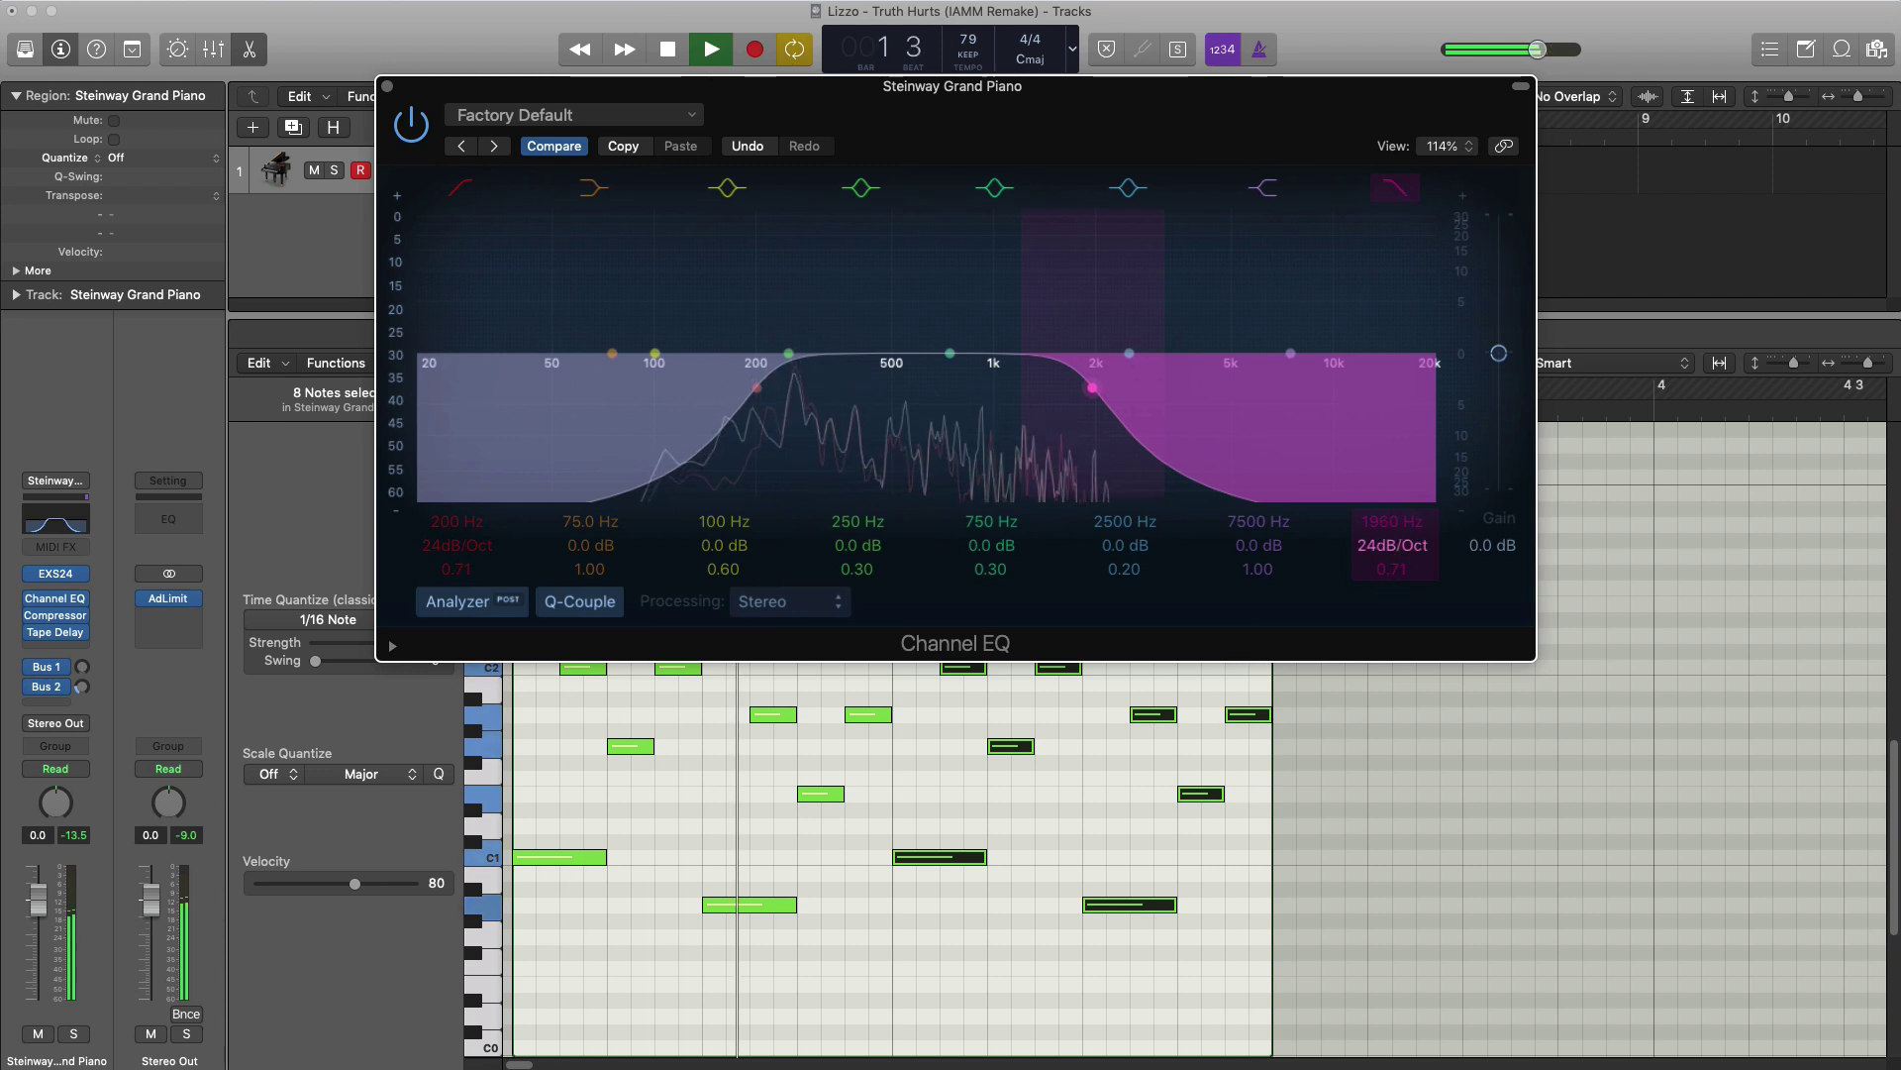
drag(1393, 547, 1392, 556)
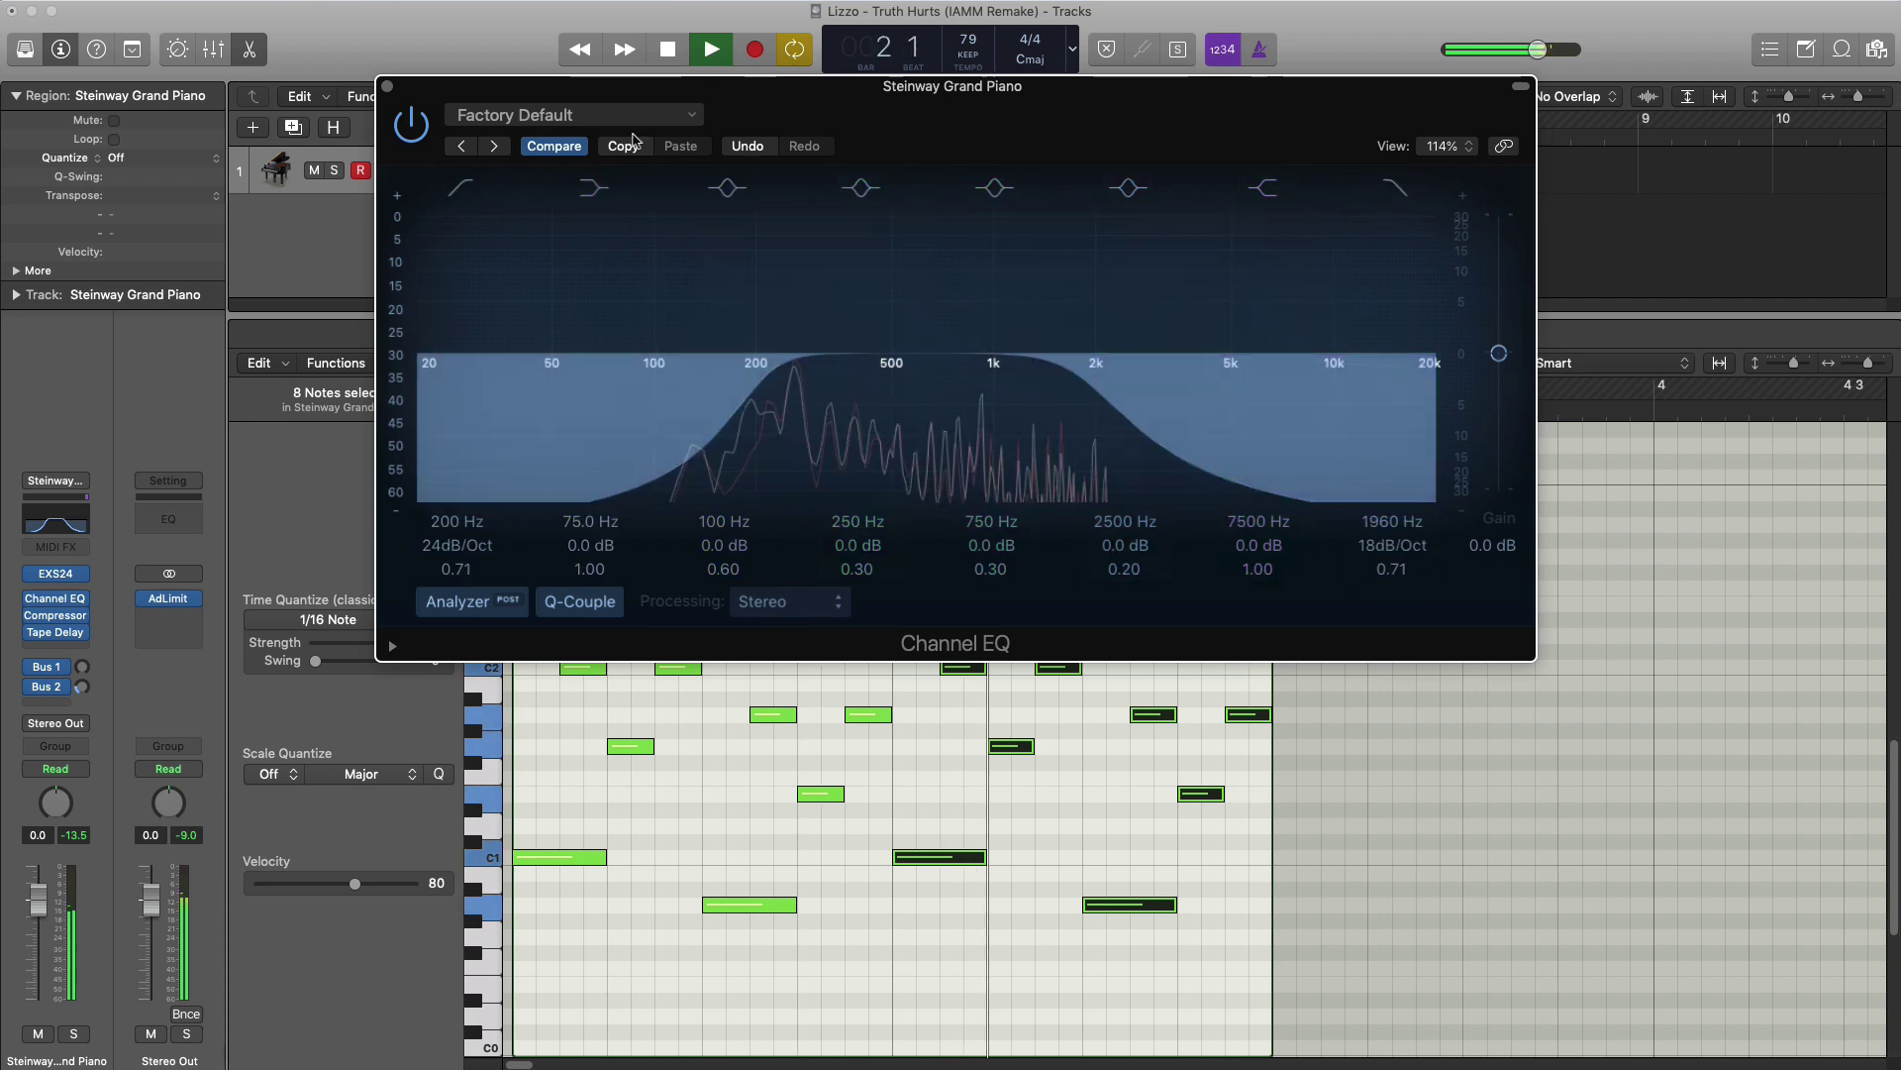
click(387, 88)
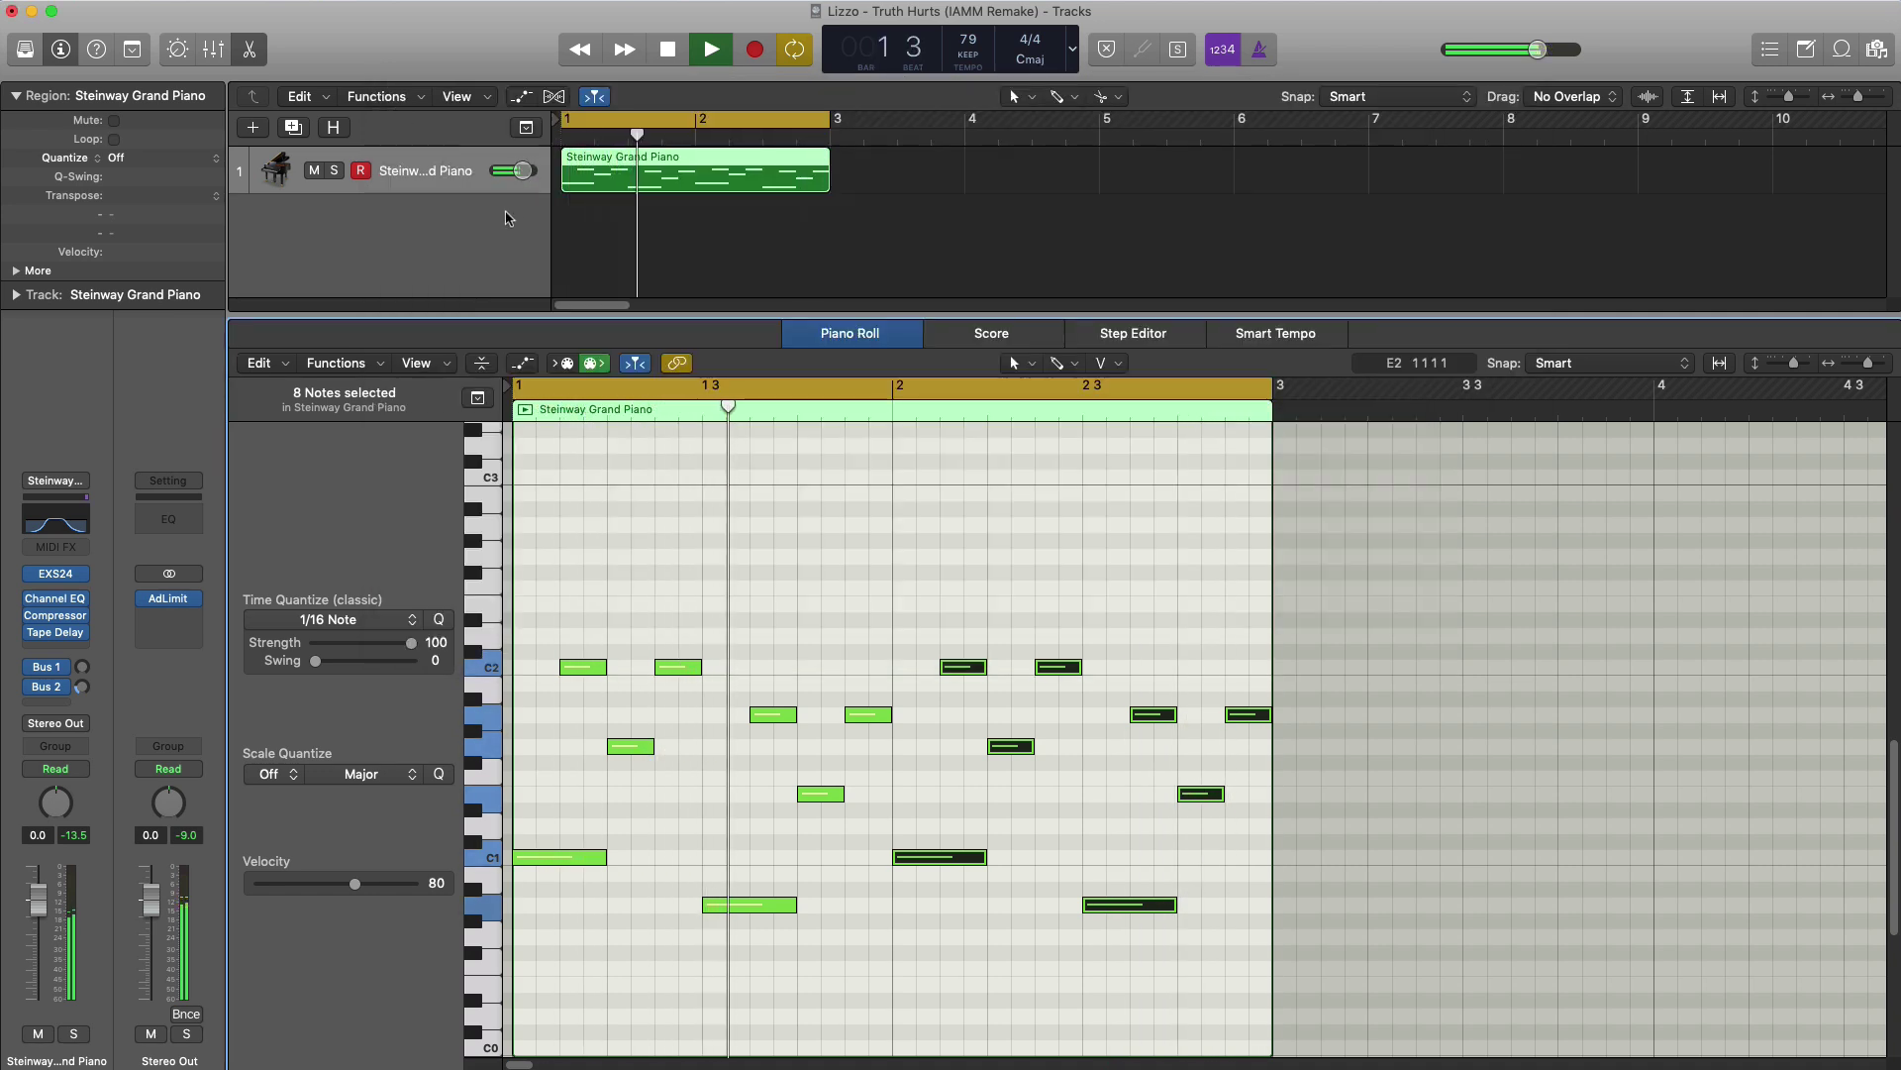
key(space)
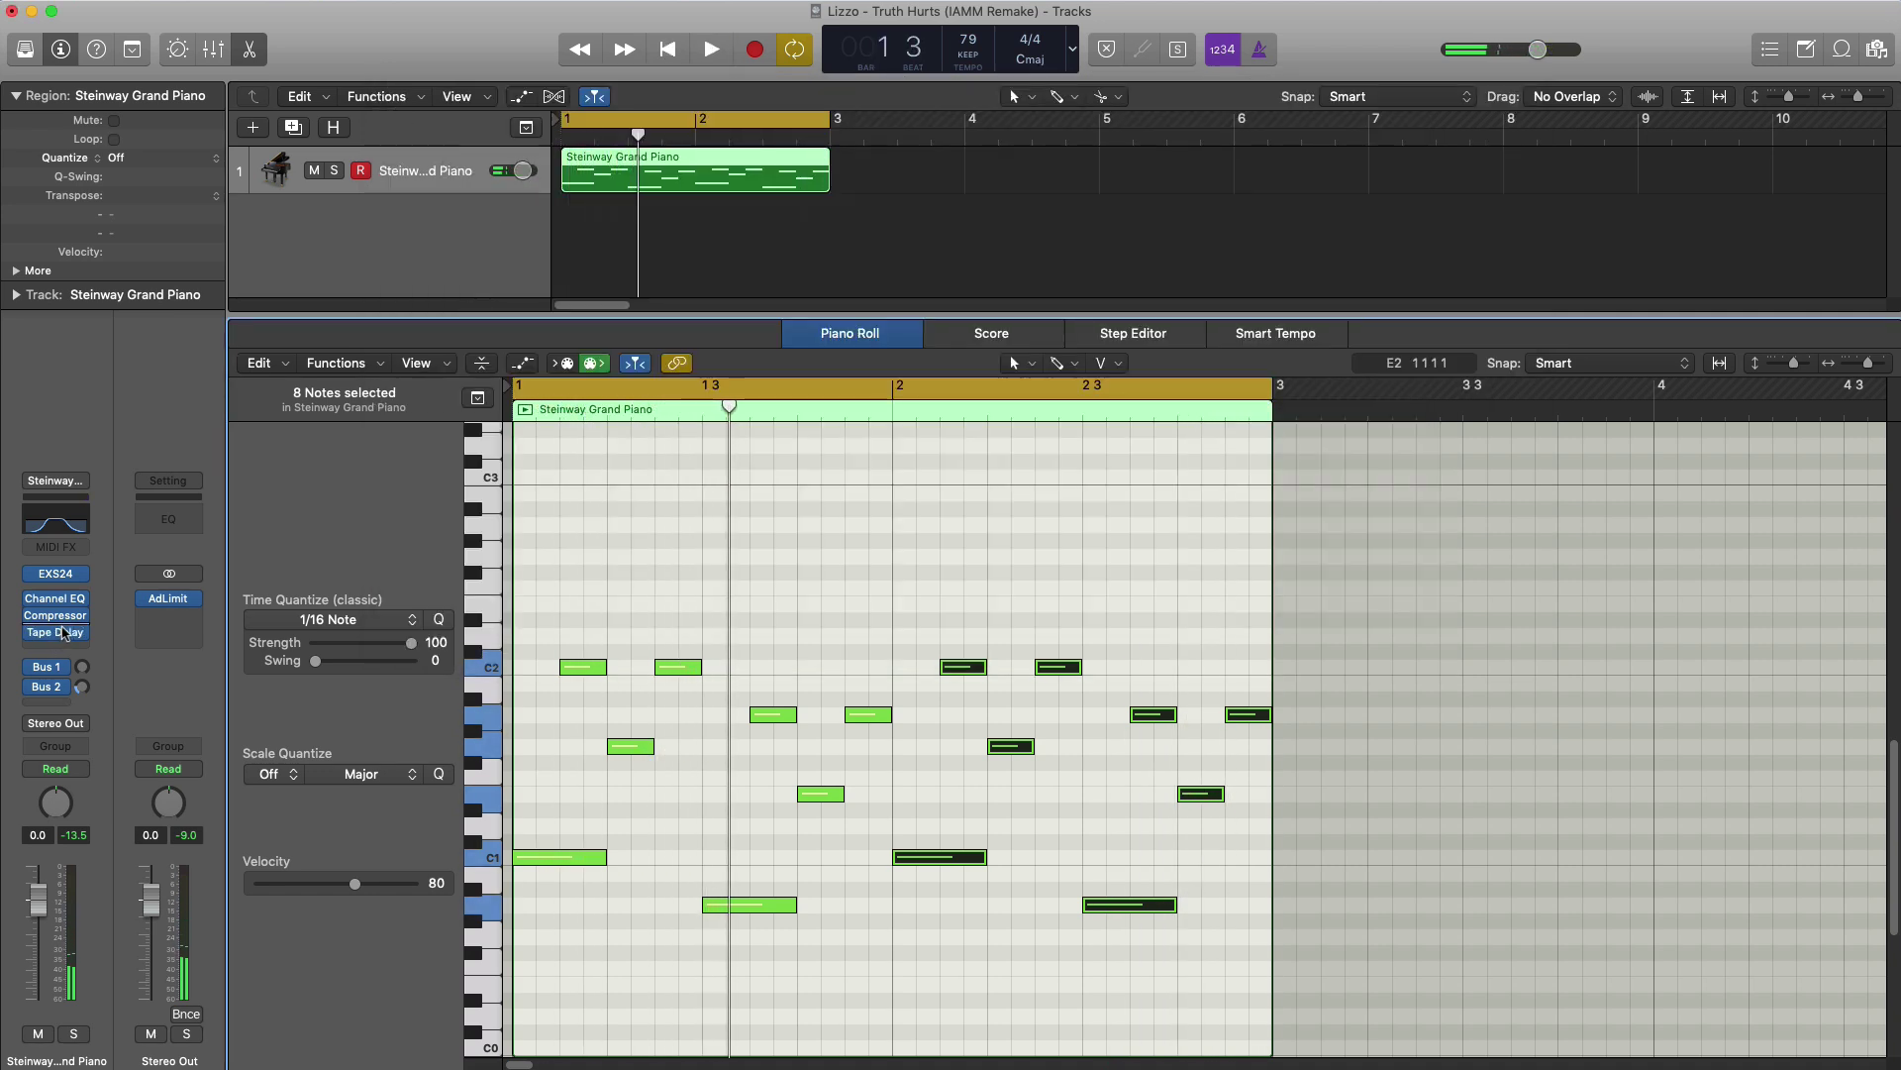
- Insert a Chorus effect between the Compressor and Tape Delay on the piano track and audition it
click(61, 637)
mouse_move(152, 821)
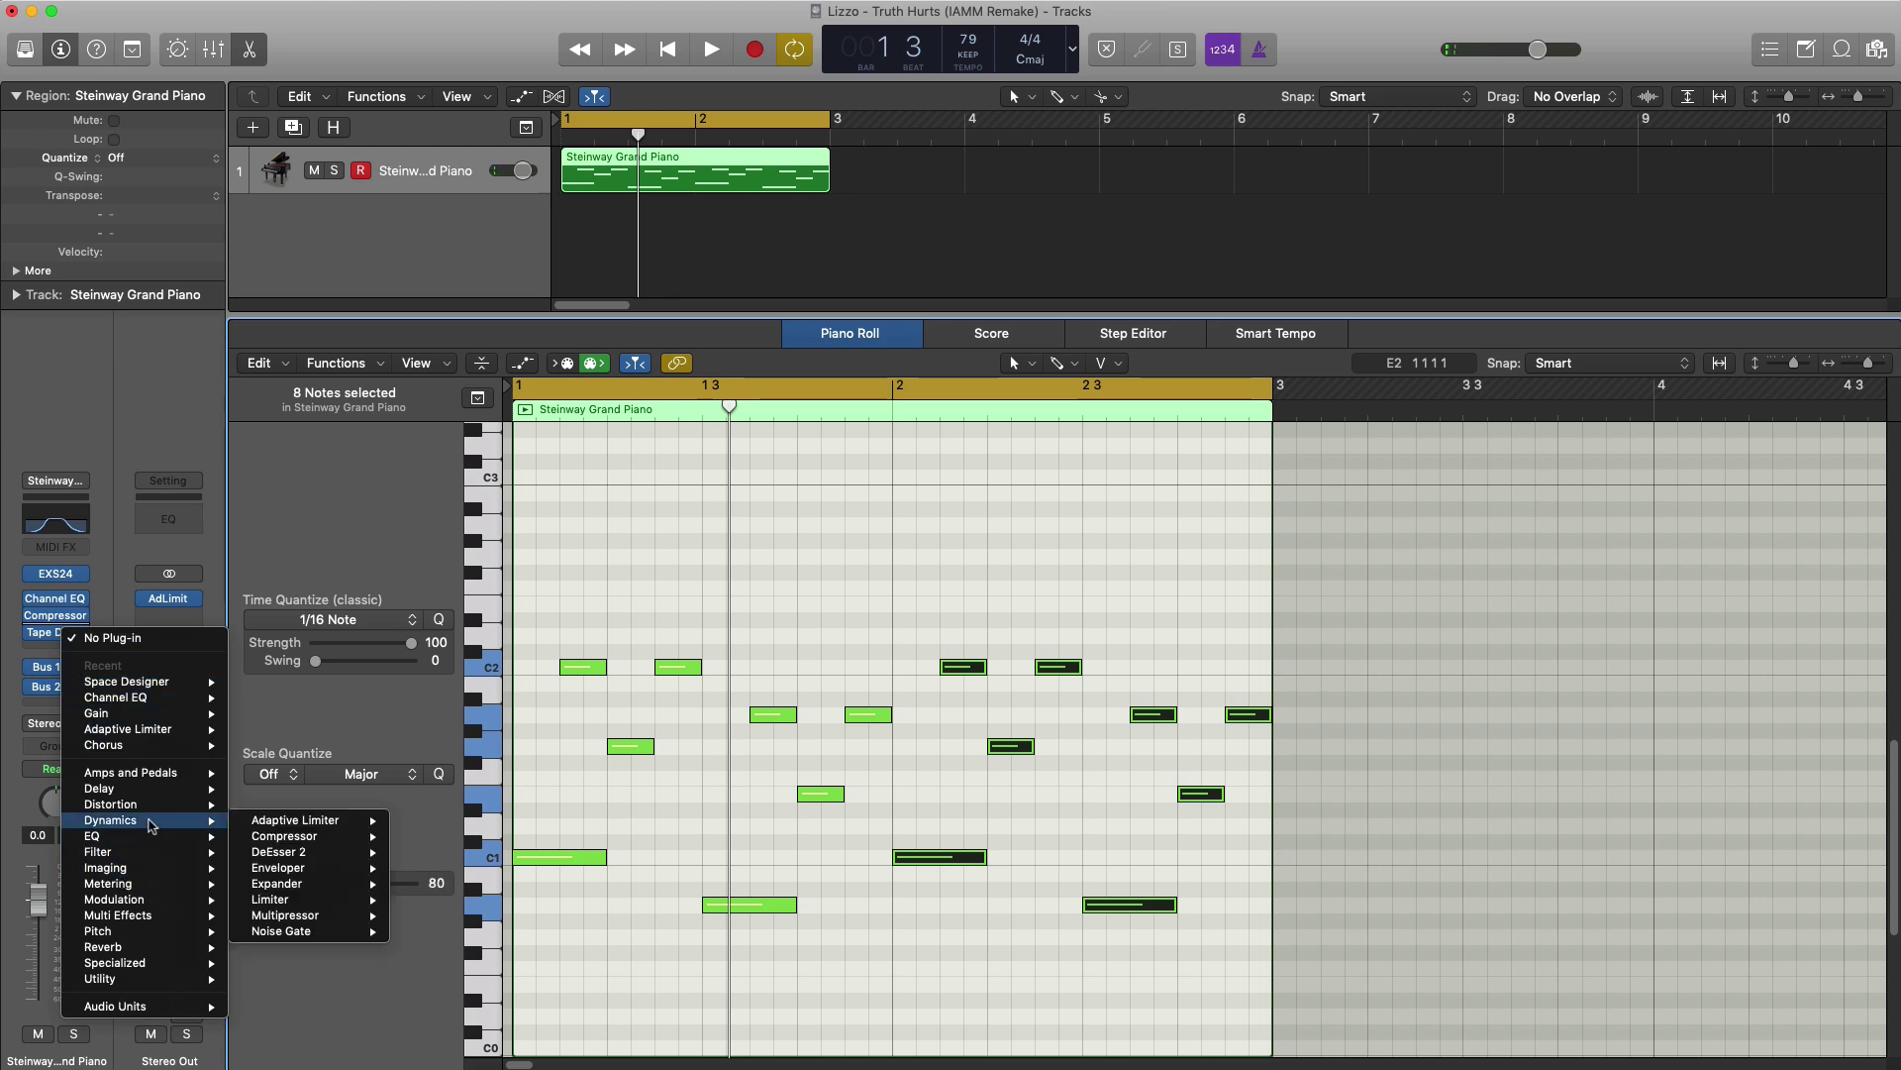
mouse_move(155, 899)
click(406, 900)
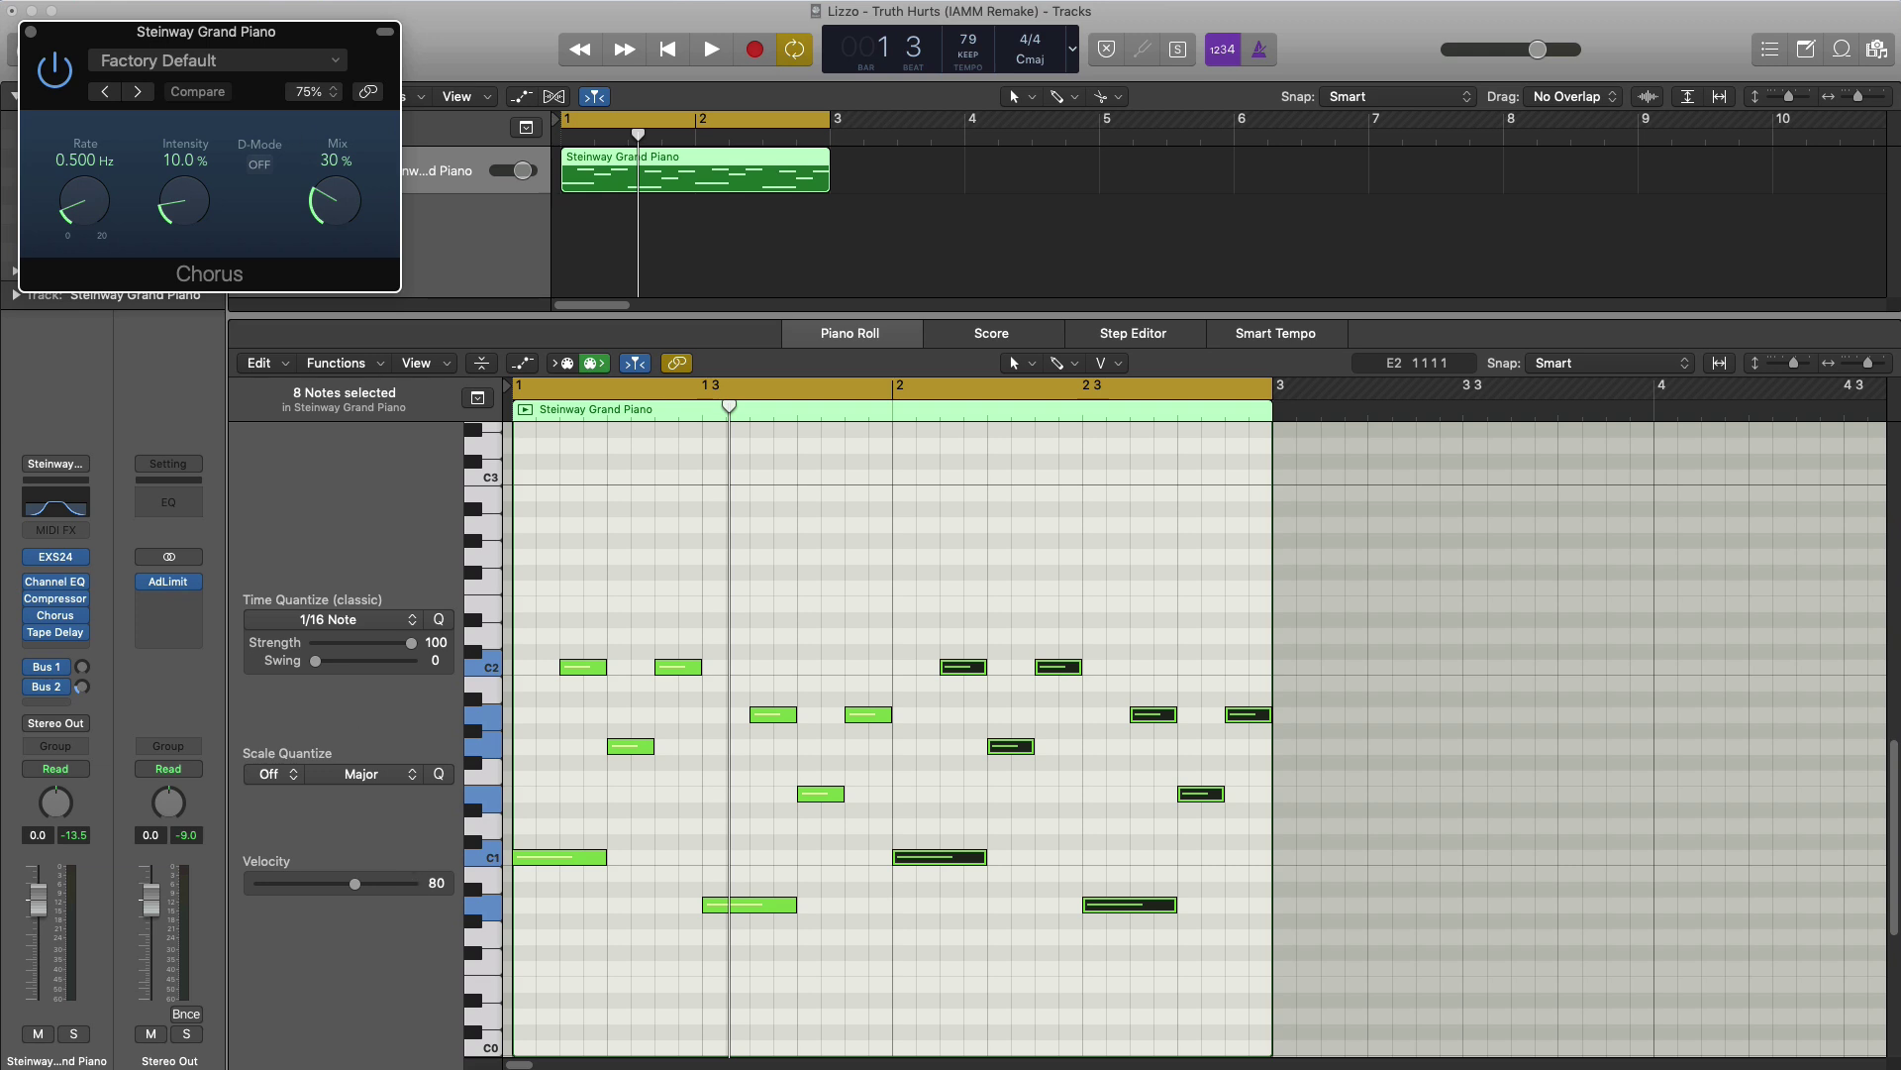
drag(308, 48, 736, 460)
key(space)
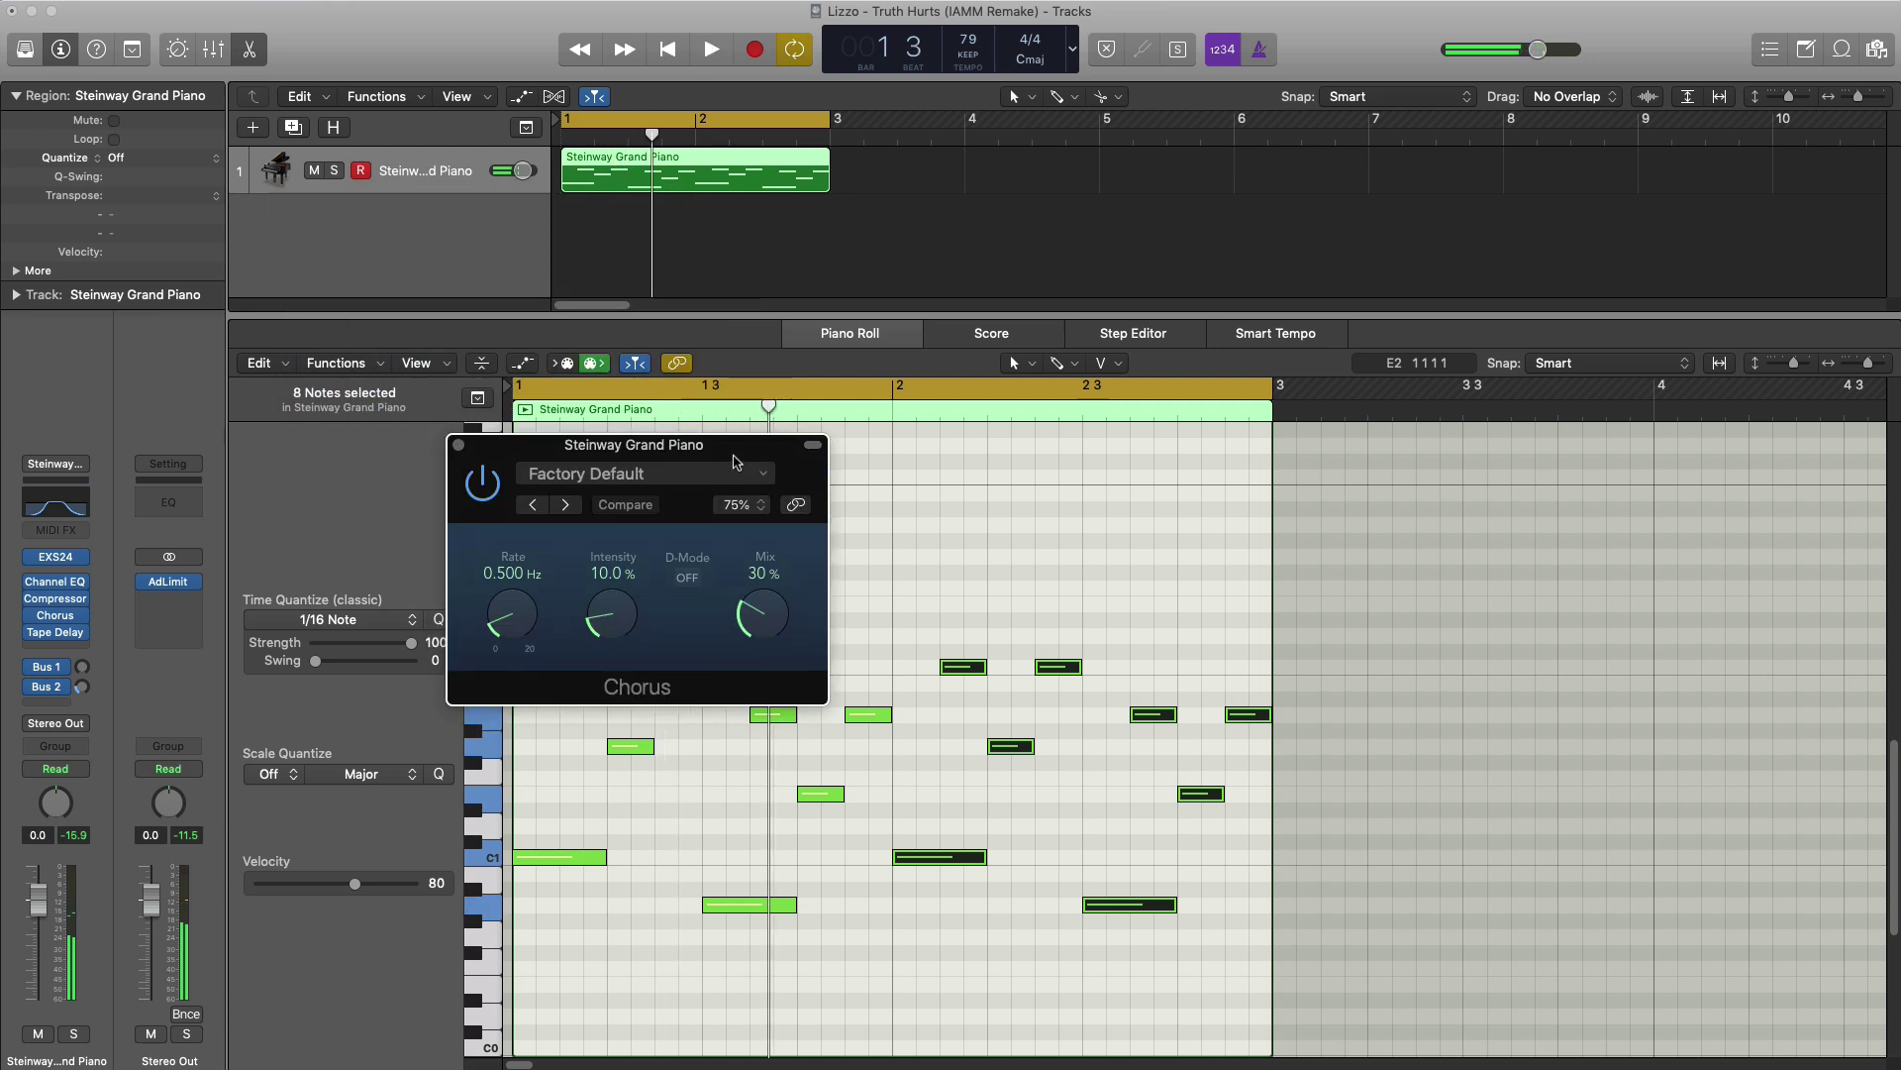
- Set the piano Chorus mix to 40% and audition it, closing the effect window and the note editor
key(space)
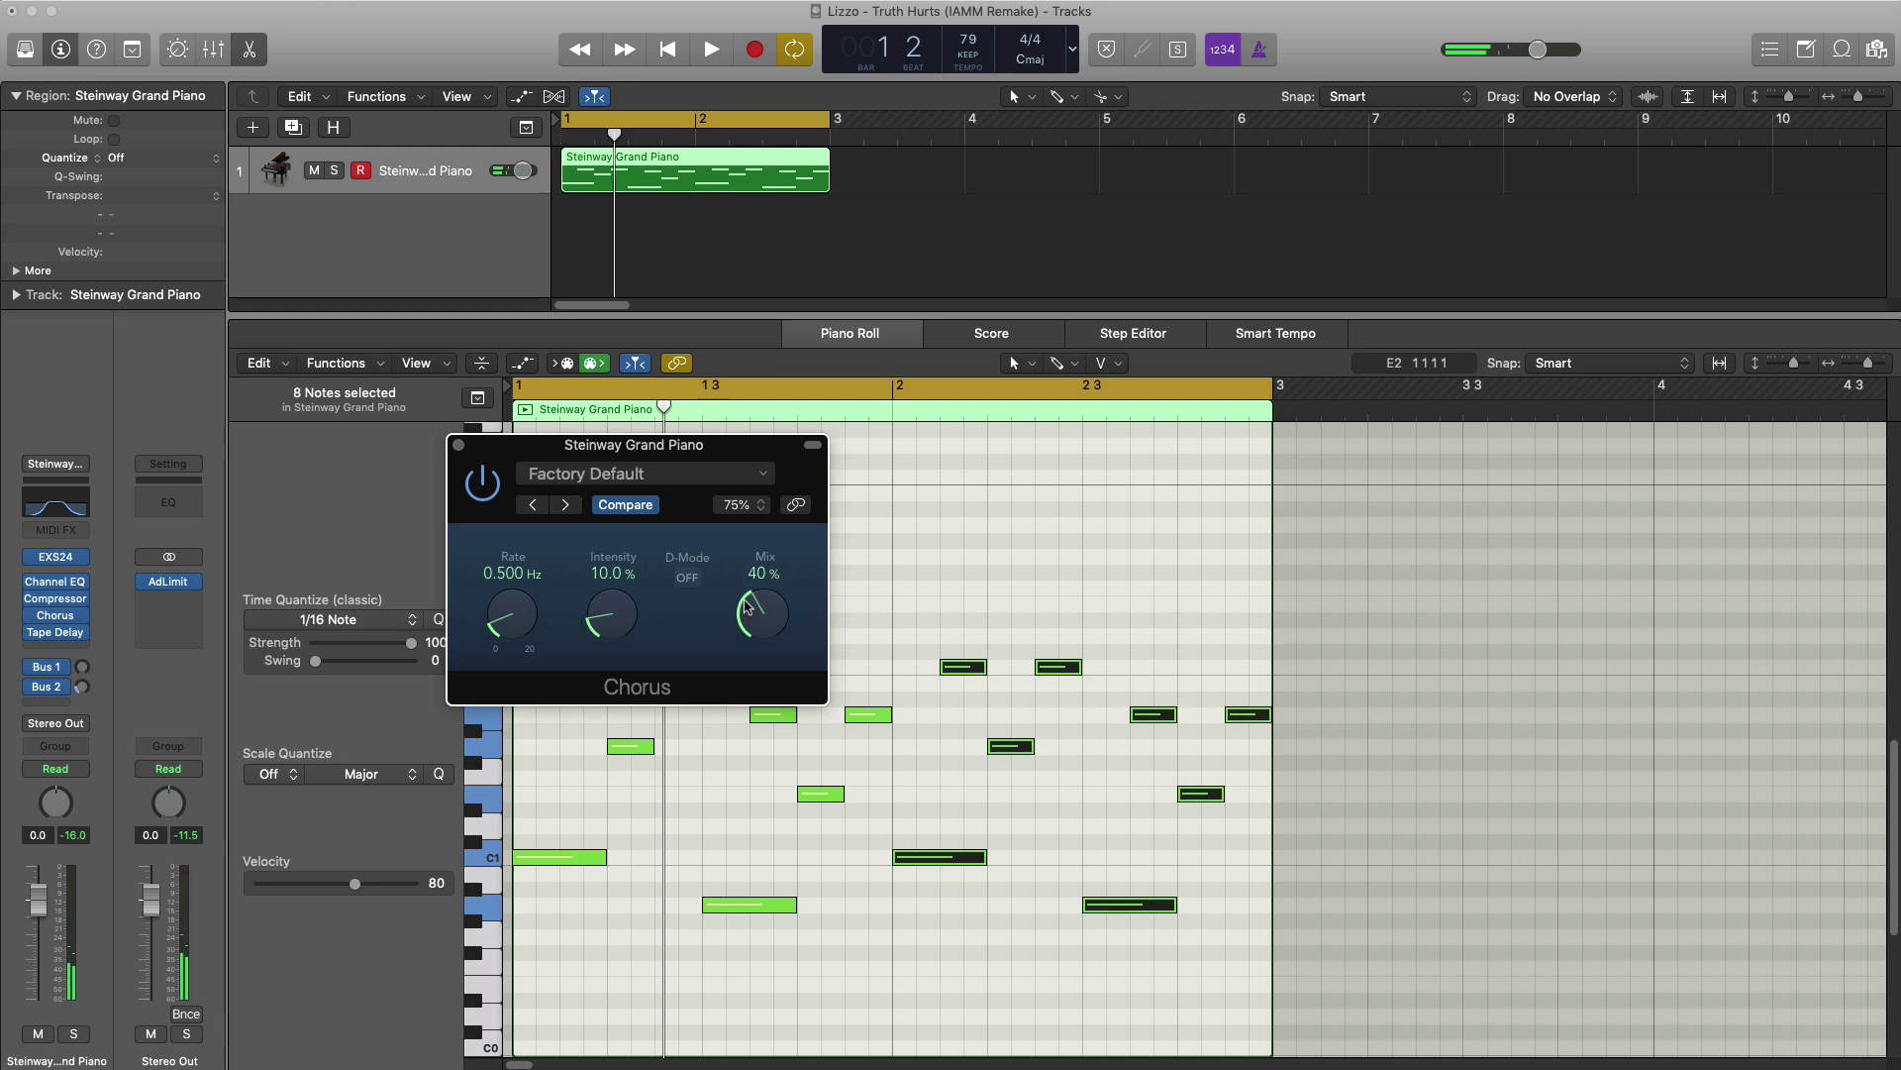
key(space)
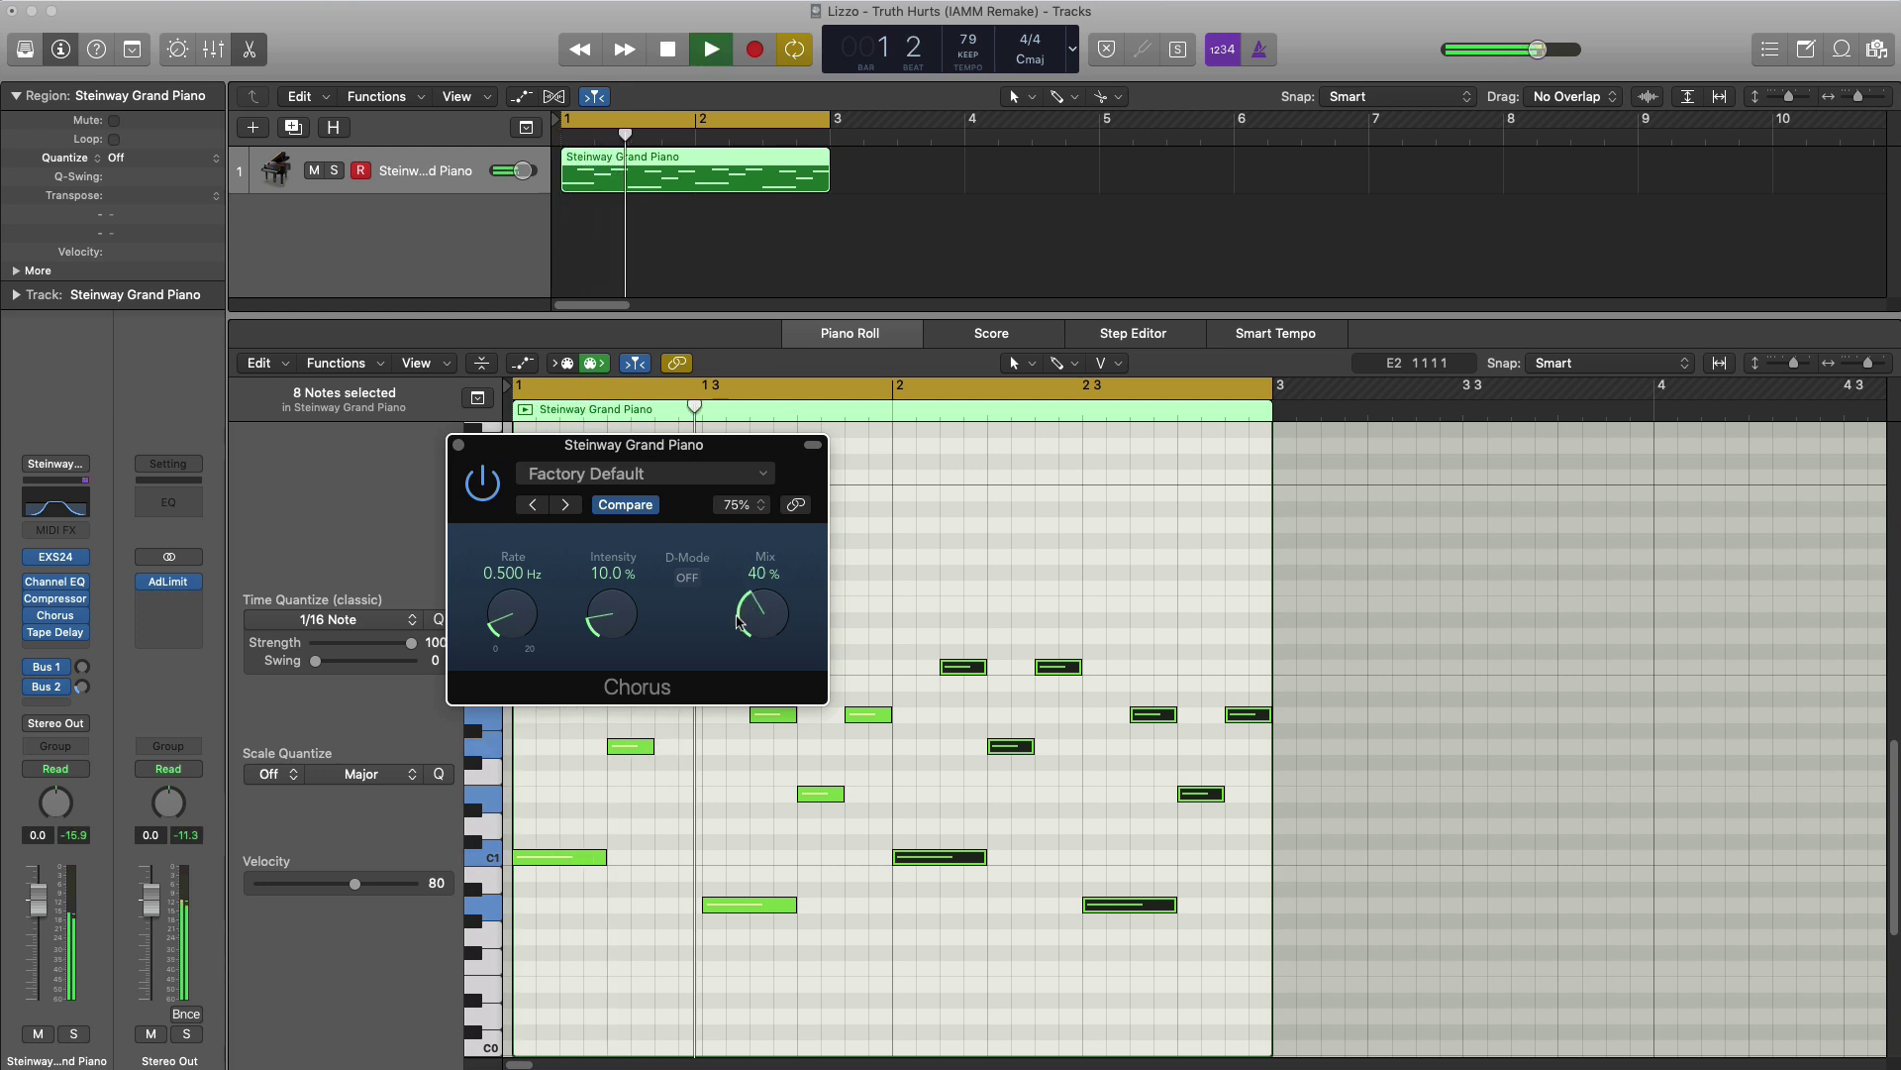
click(460, 446)
key(e)
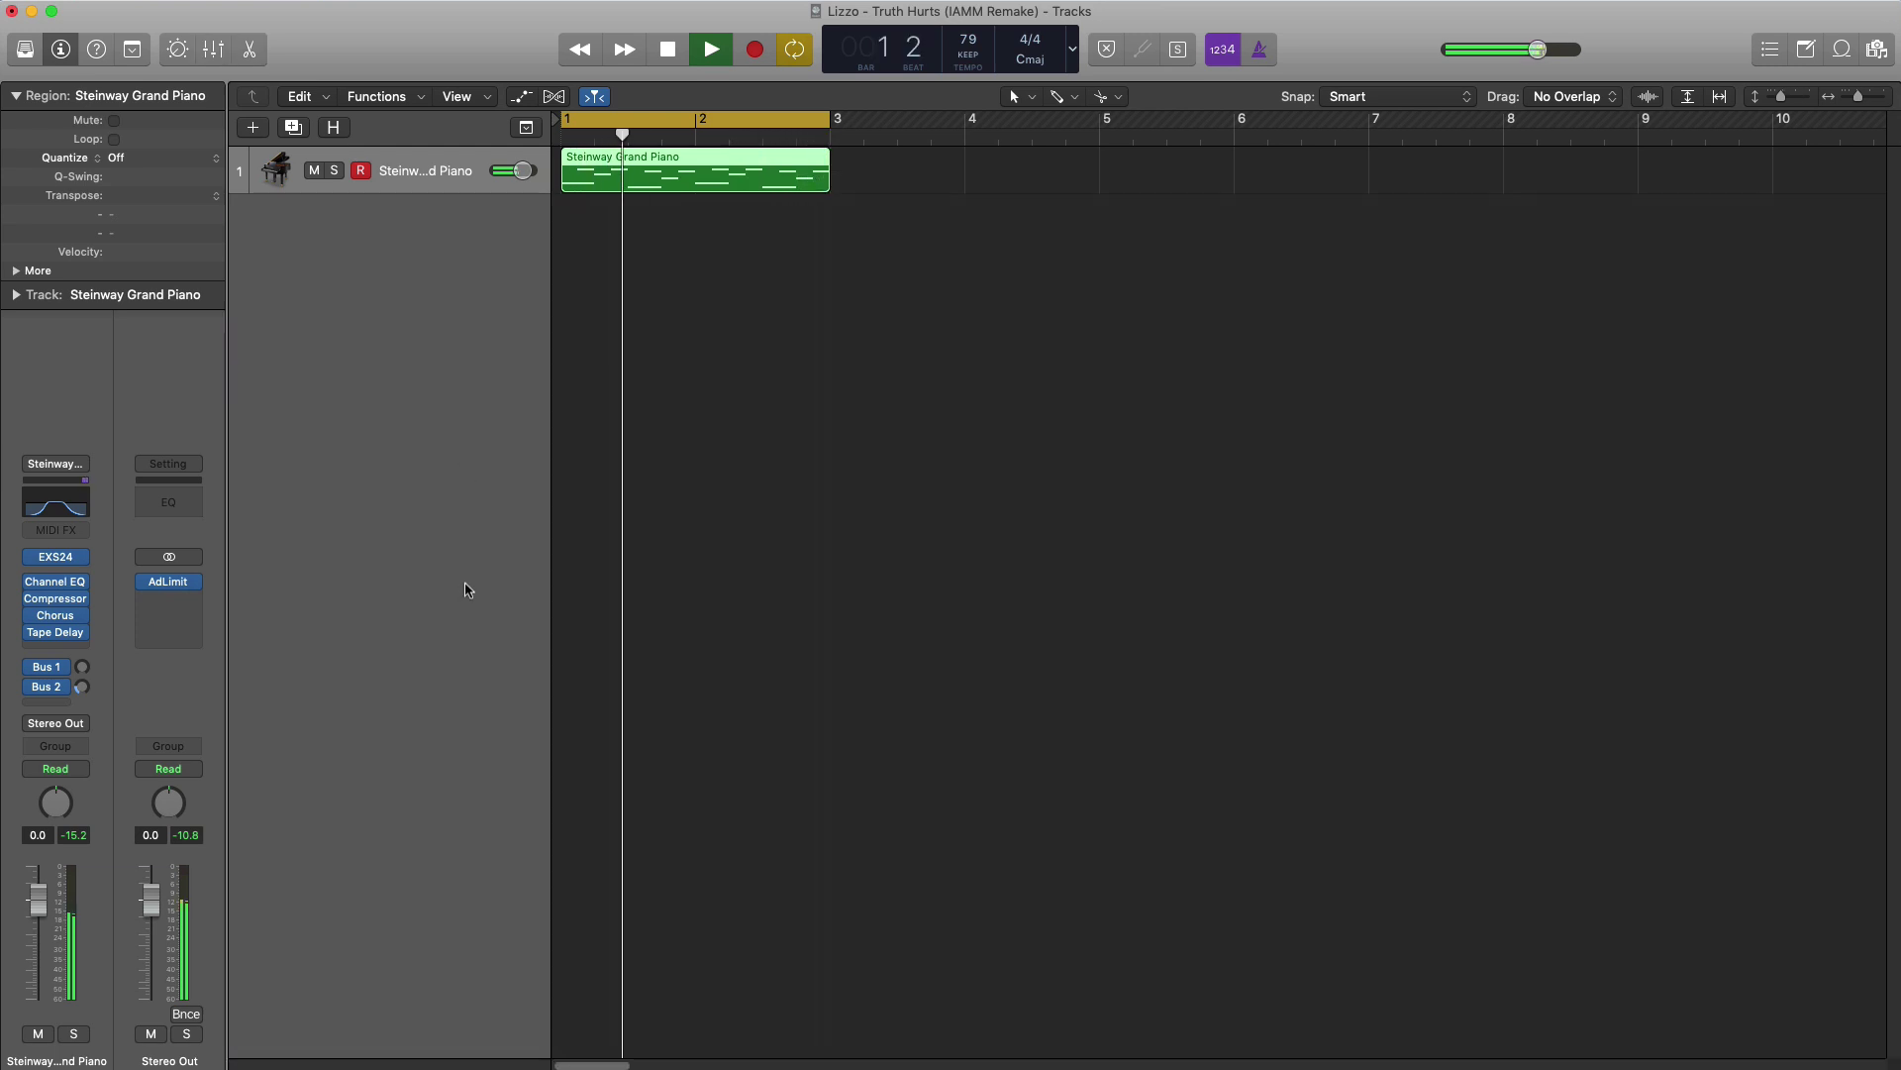
key(space)
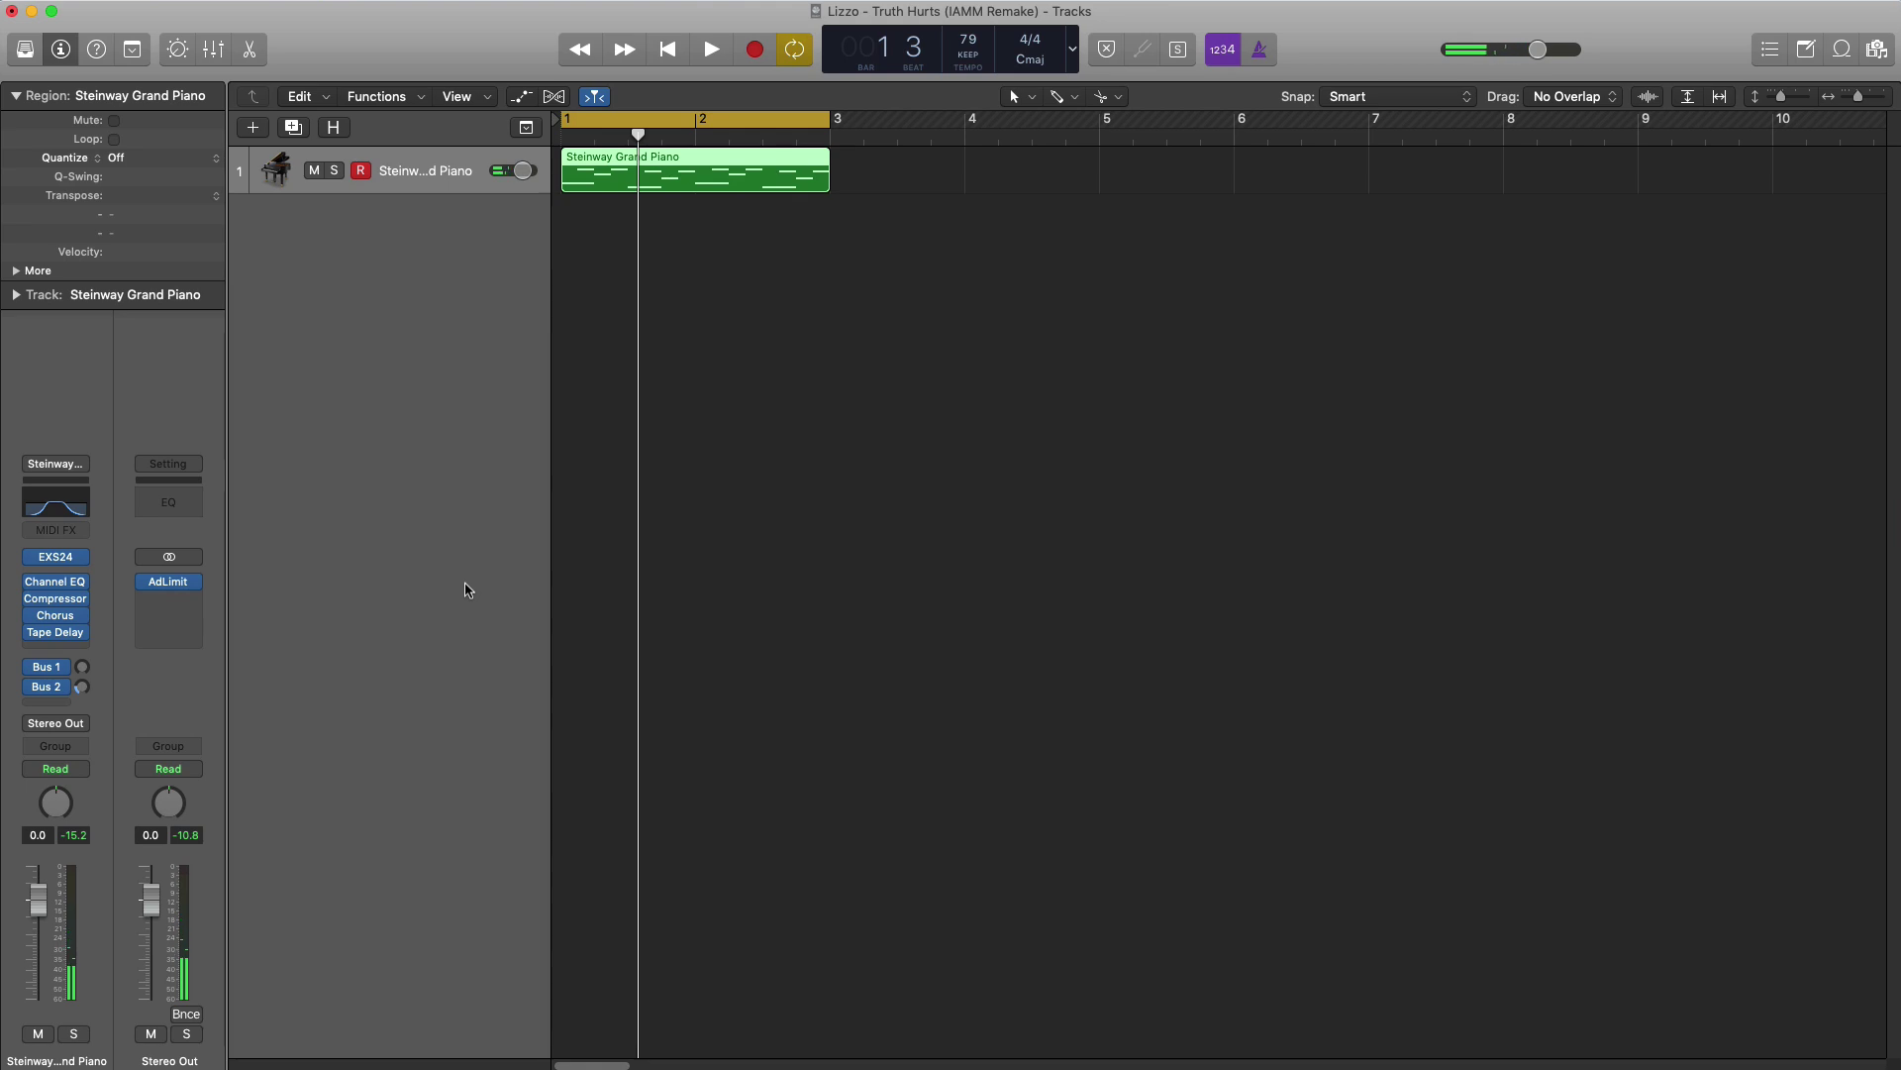
- Create a second software instrument track and load the ES2 synthesizer on it, closing the synth's window
click(252, 127)
click(1255, 325)
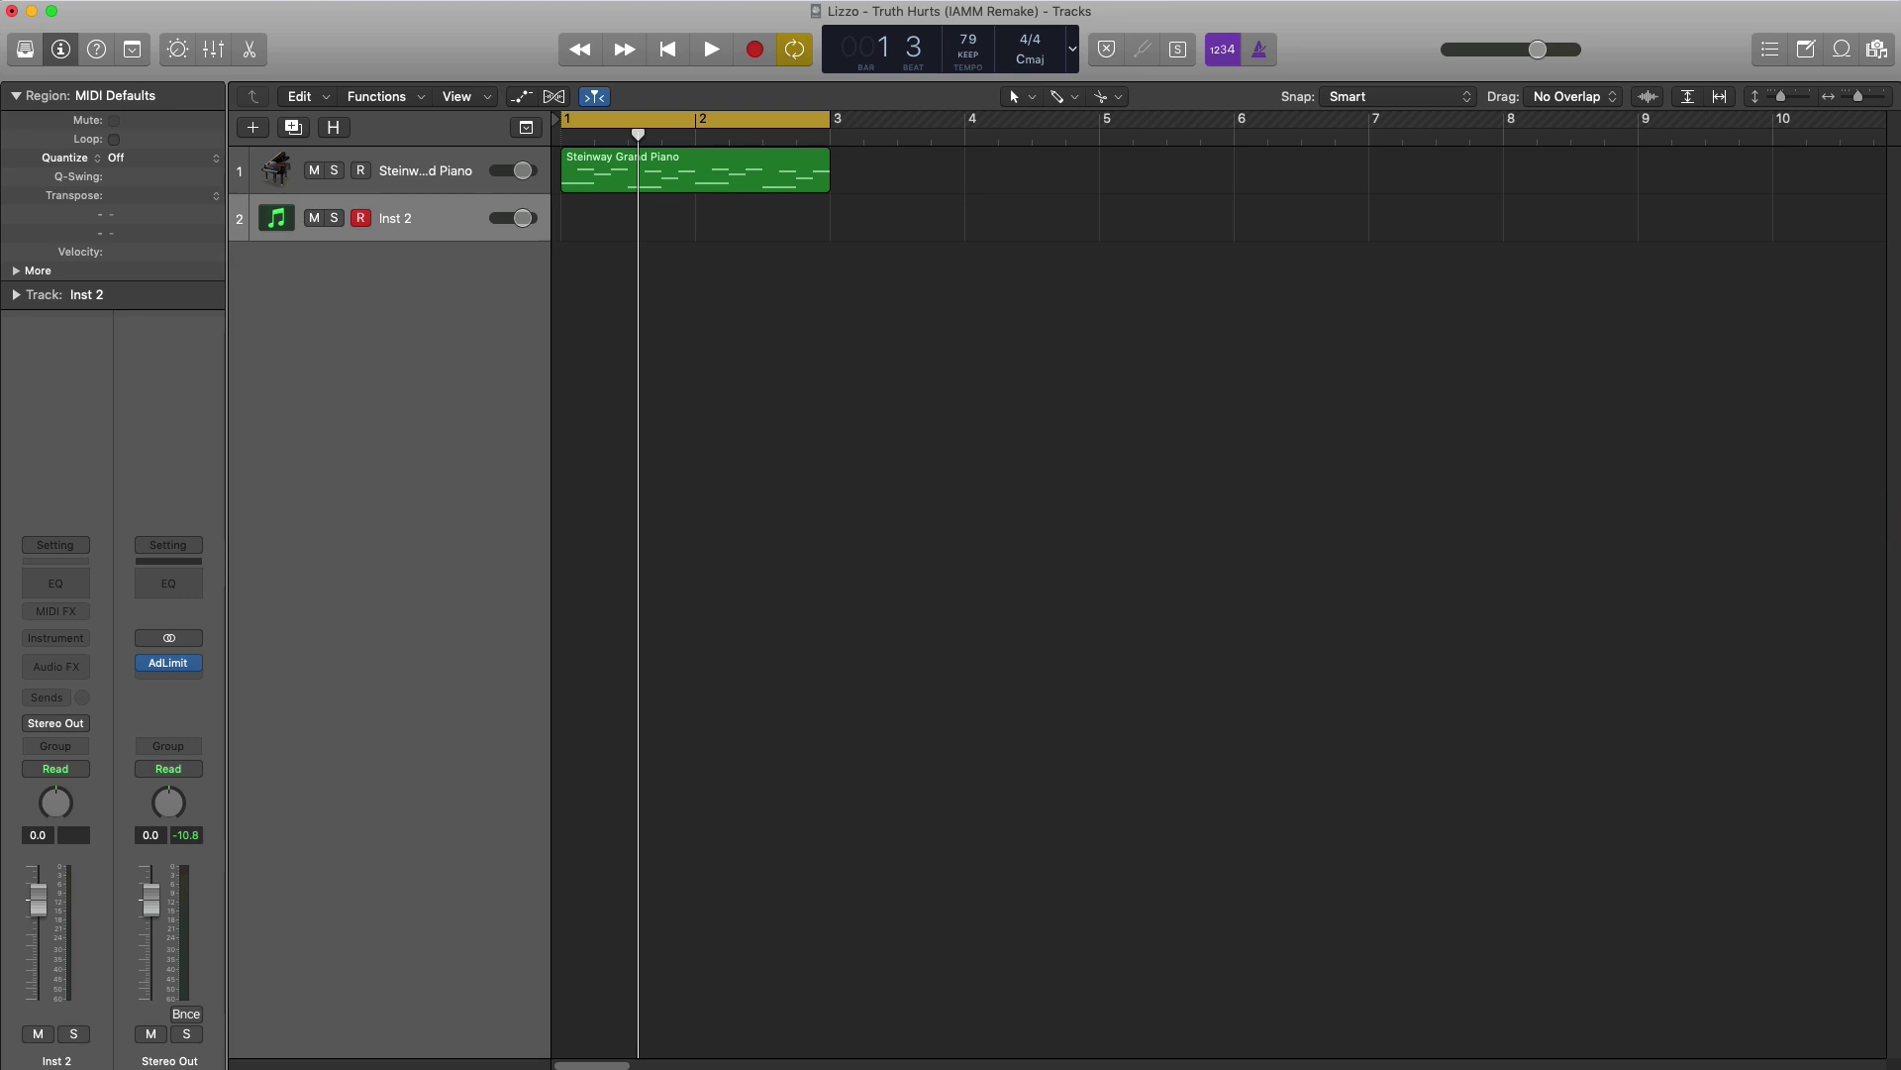
click(82, 639)
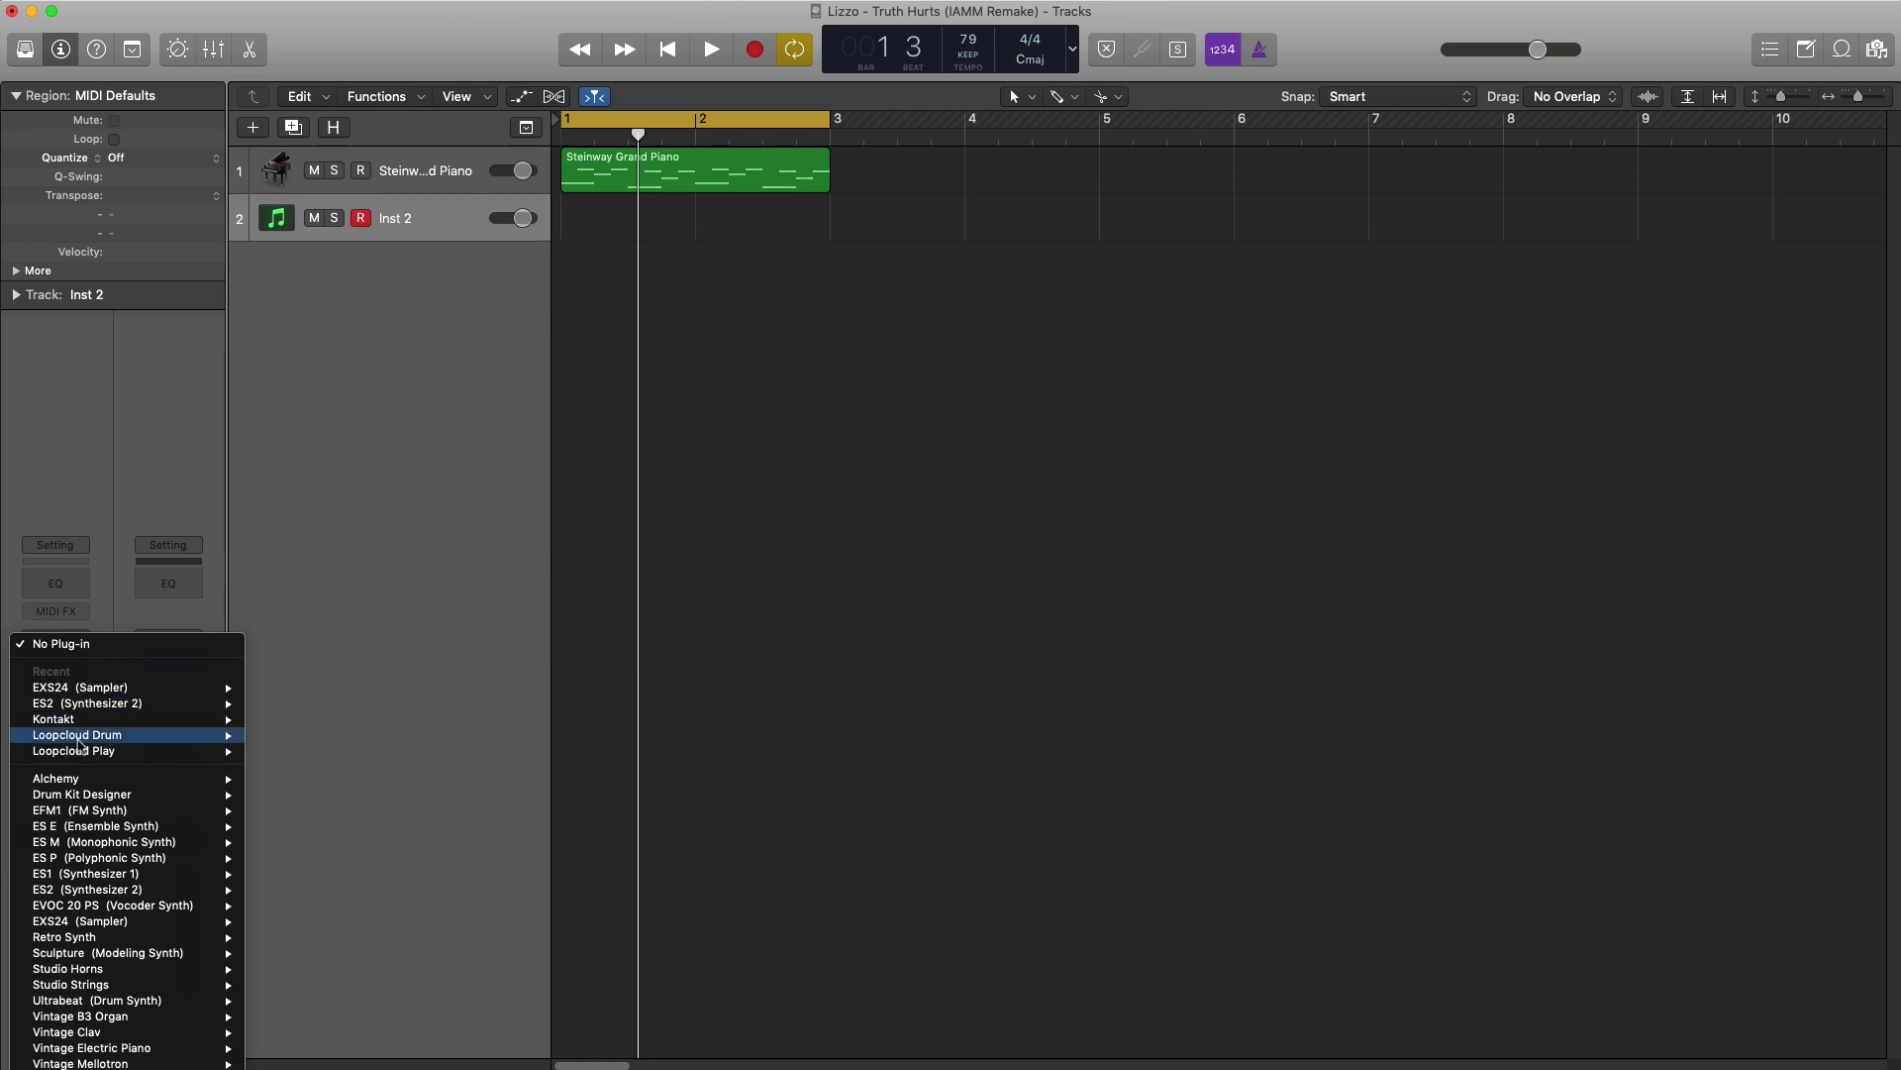
mouse_move(95, 711)
click(287, 703)
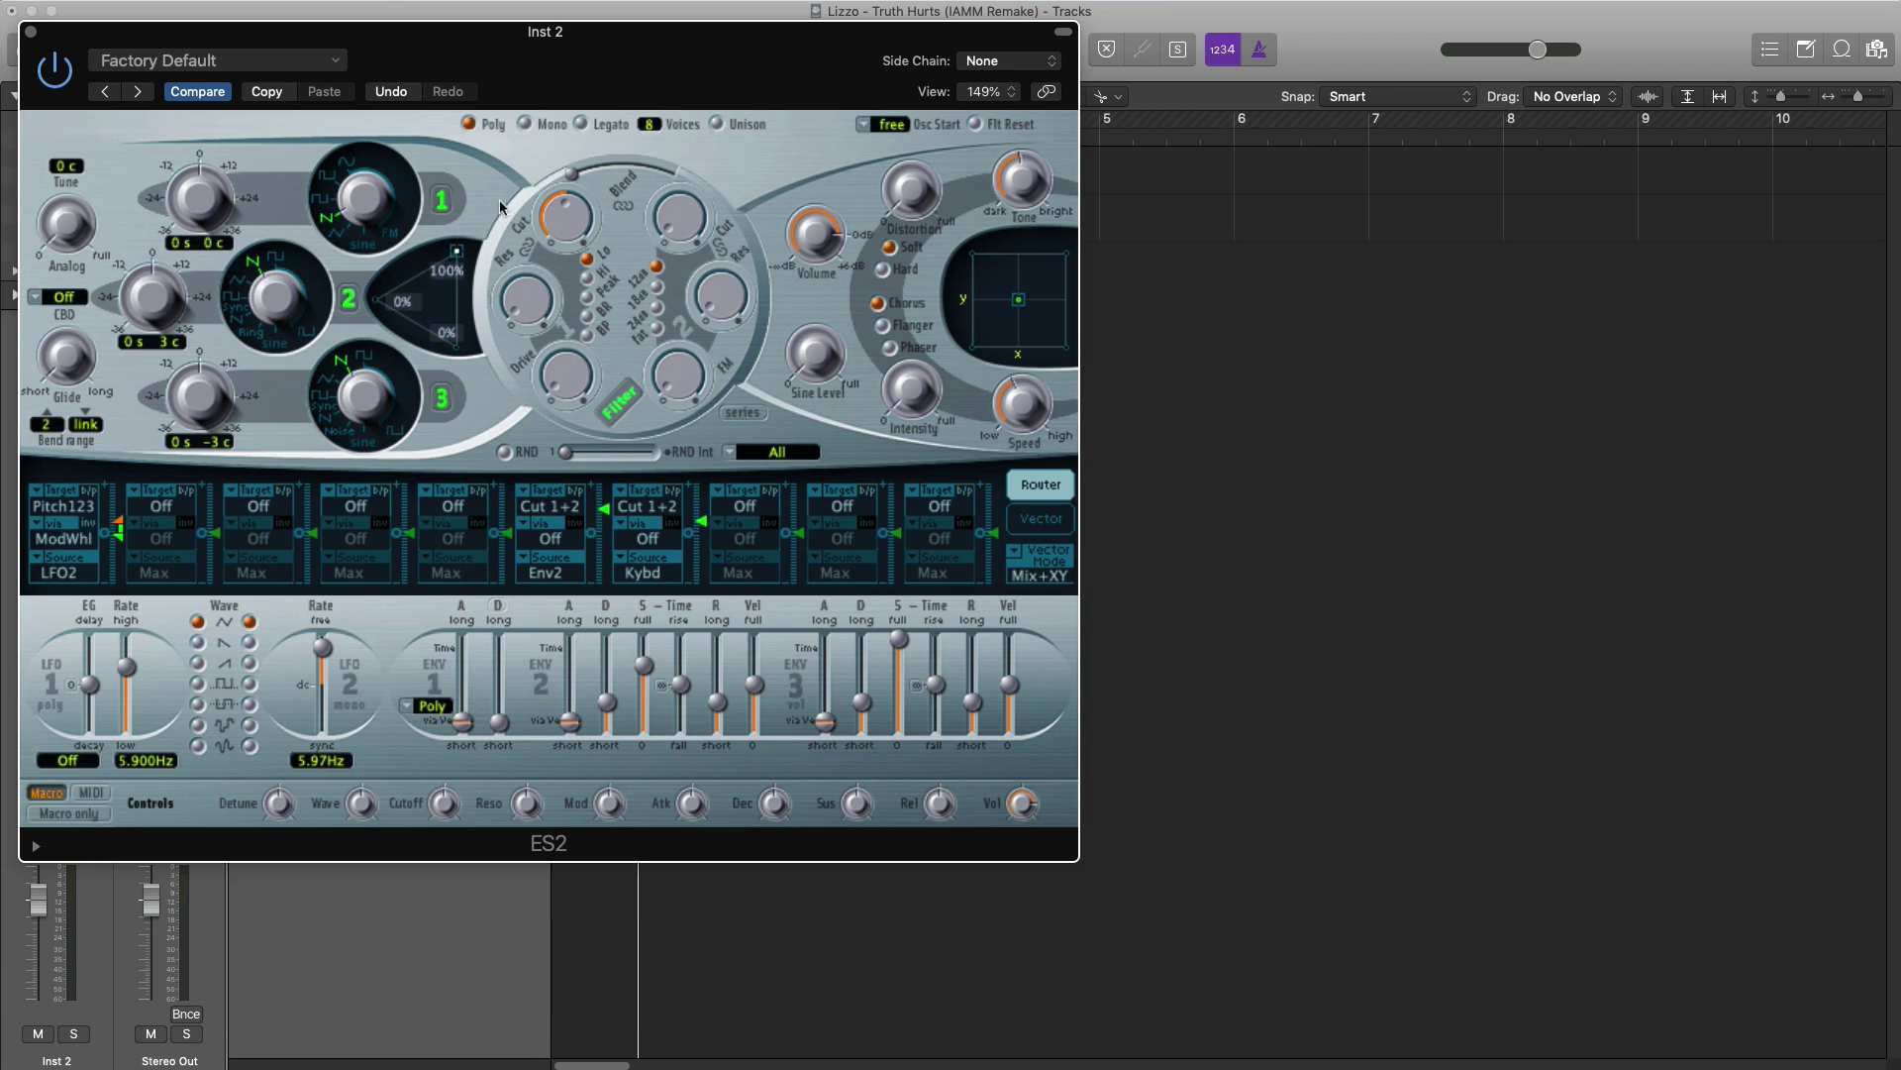
click(32, 35)
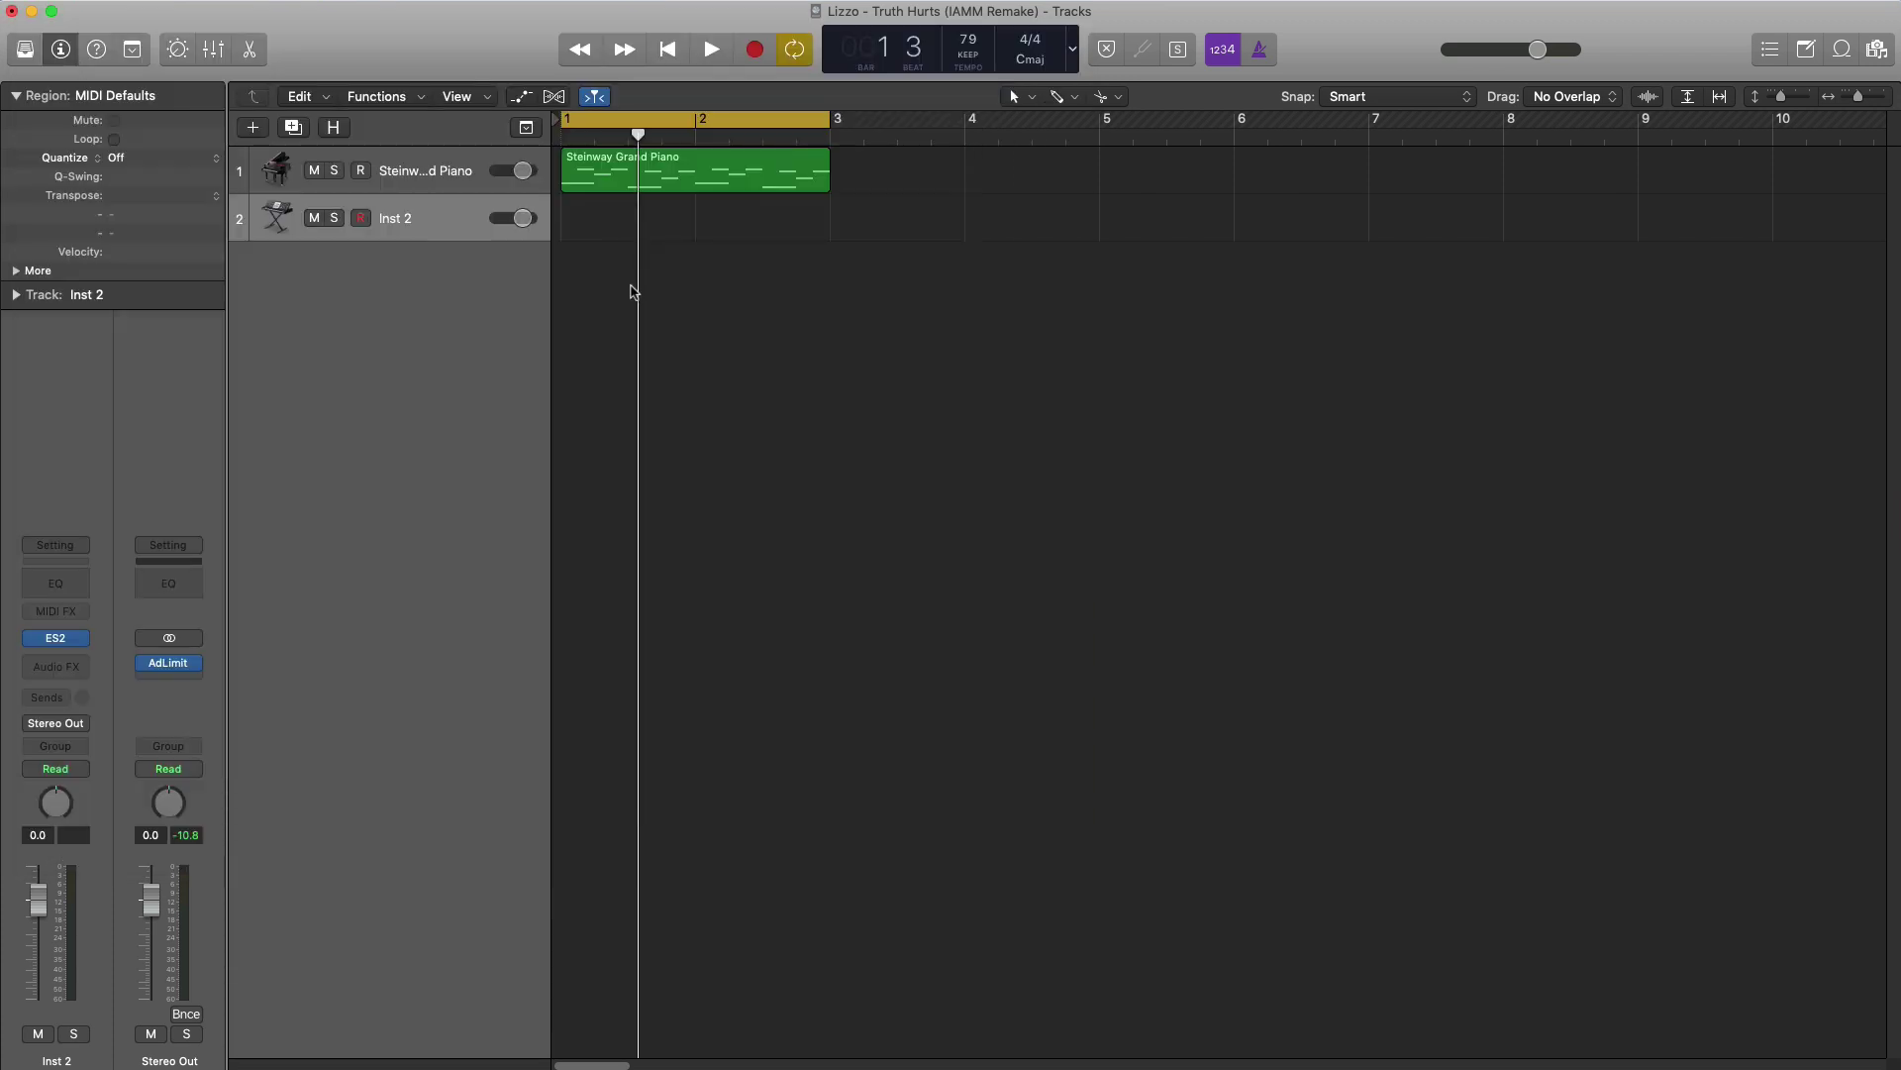
- Create a two-bar MIDI region at bar 1 on the Inst 2 track and open it for note editing
double_click(594, 234)
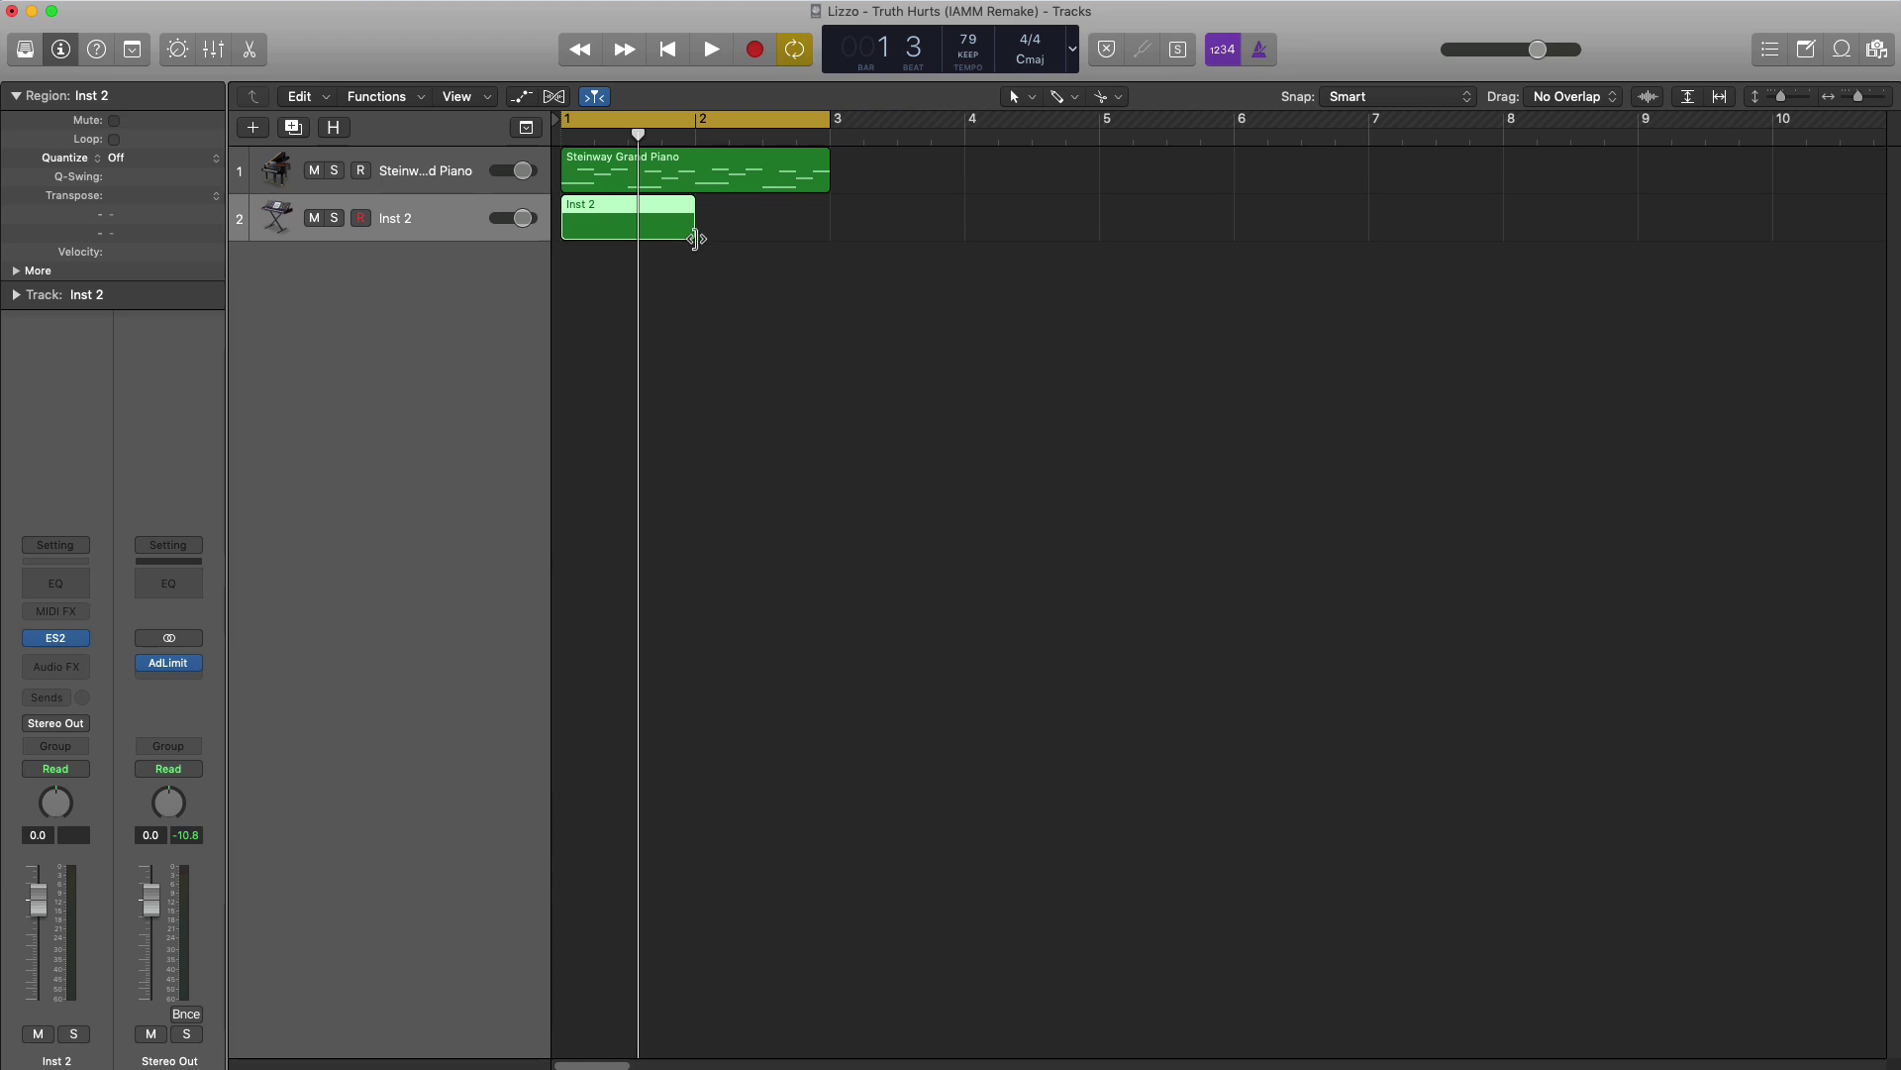
drag(691, 236, 830, 238)
double_click(750, 238)
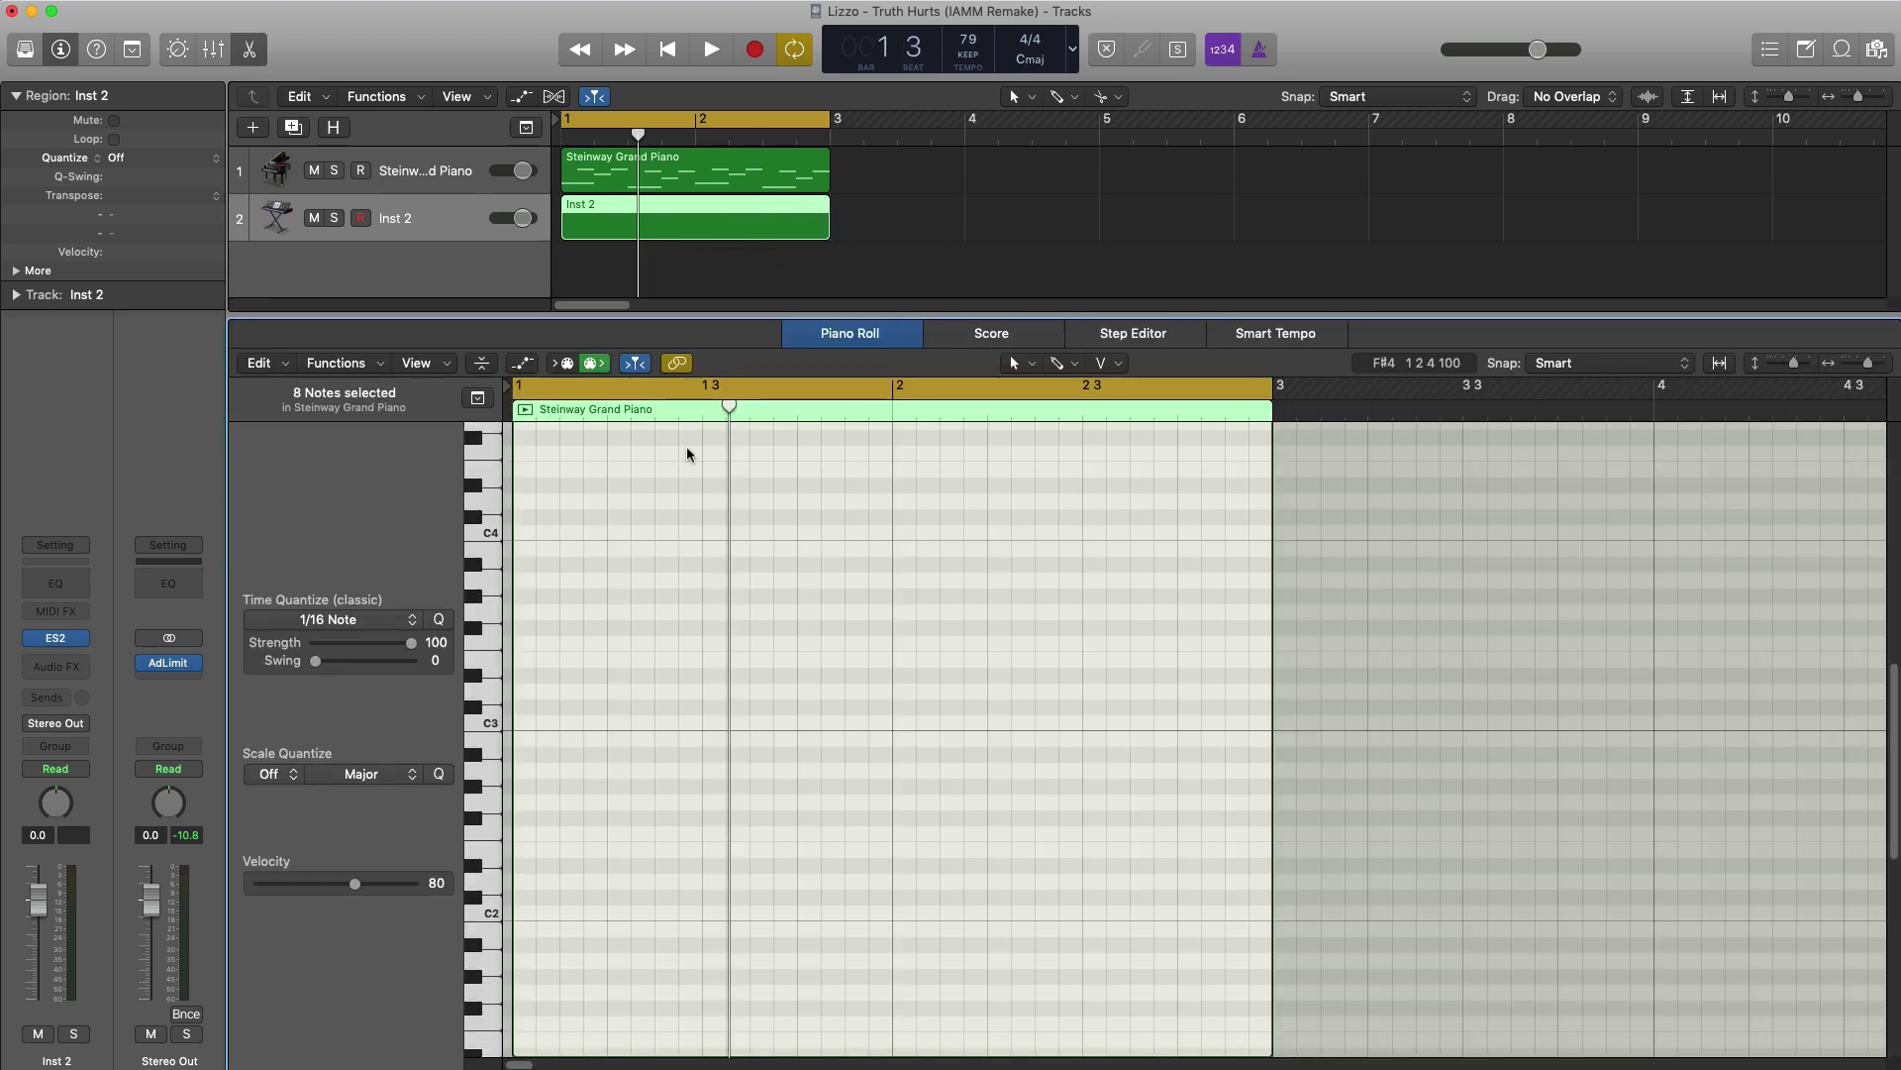
scroll(697, 608, up, 10)
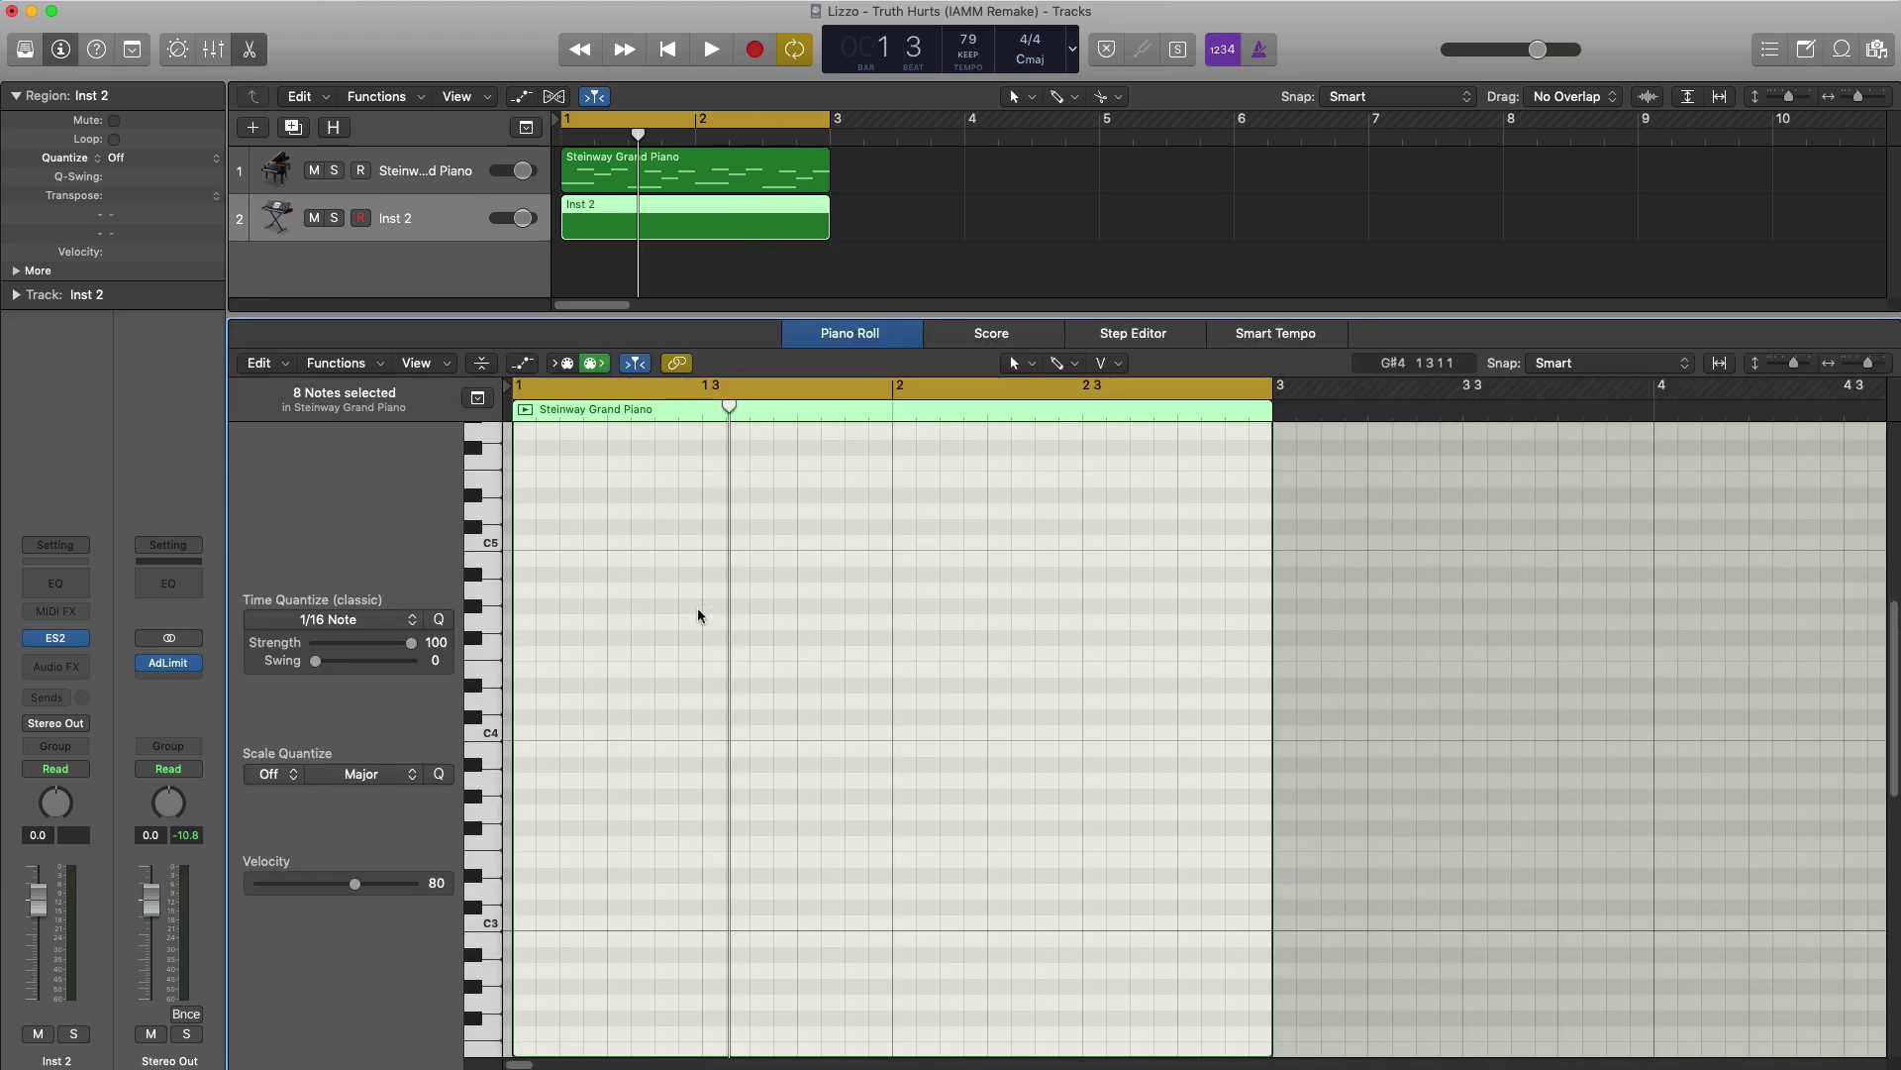
- Lower the Inst 2 track's volume to -6.2 dB and play the loop from the start
drag(515, 242, 445, 238)
key(space)
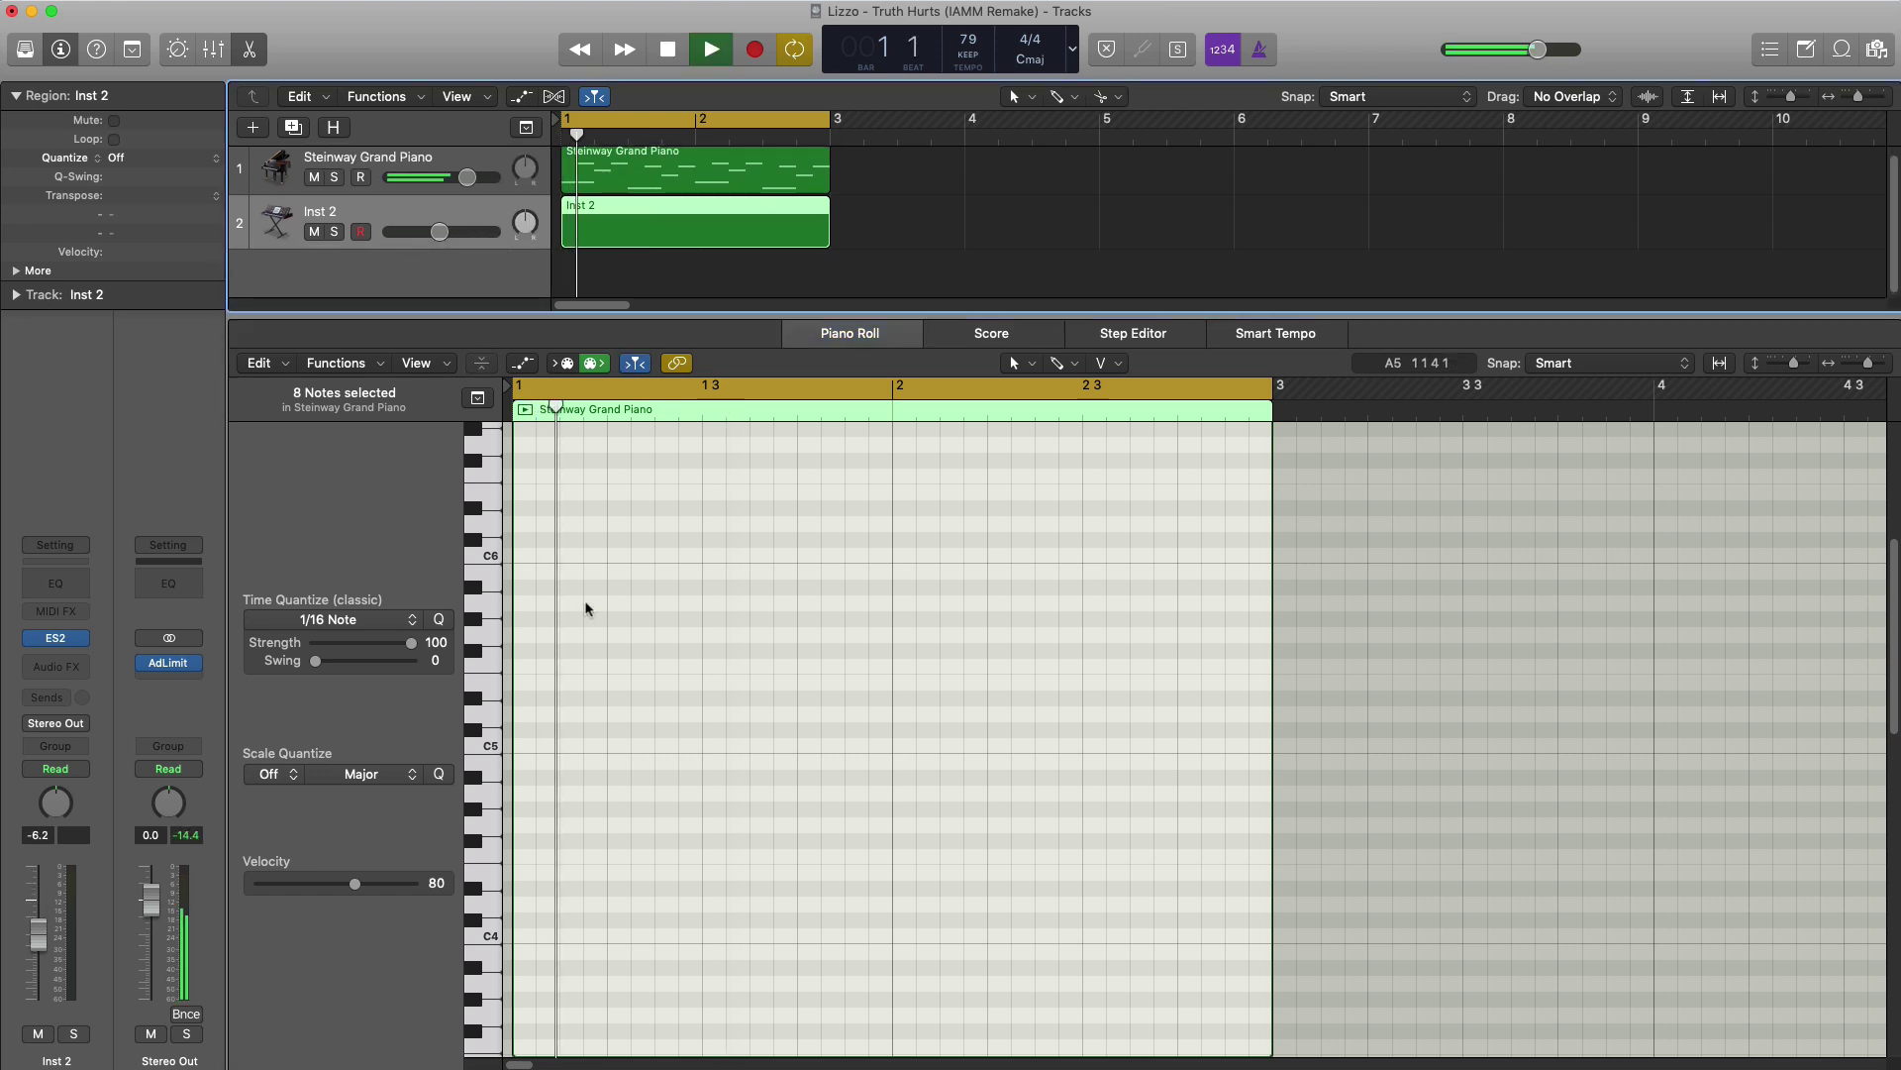
key(Return)
- Add an eighth-note C5 and a sixteenth-note E5 at position 1 1 3 in the Inst 2 region
super+click(565, 748)
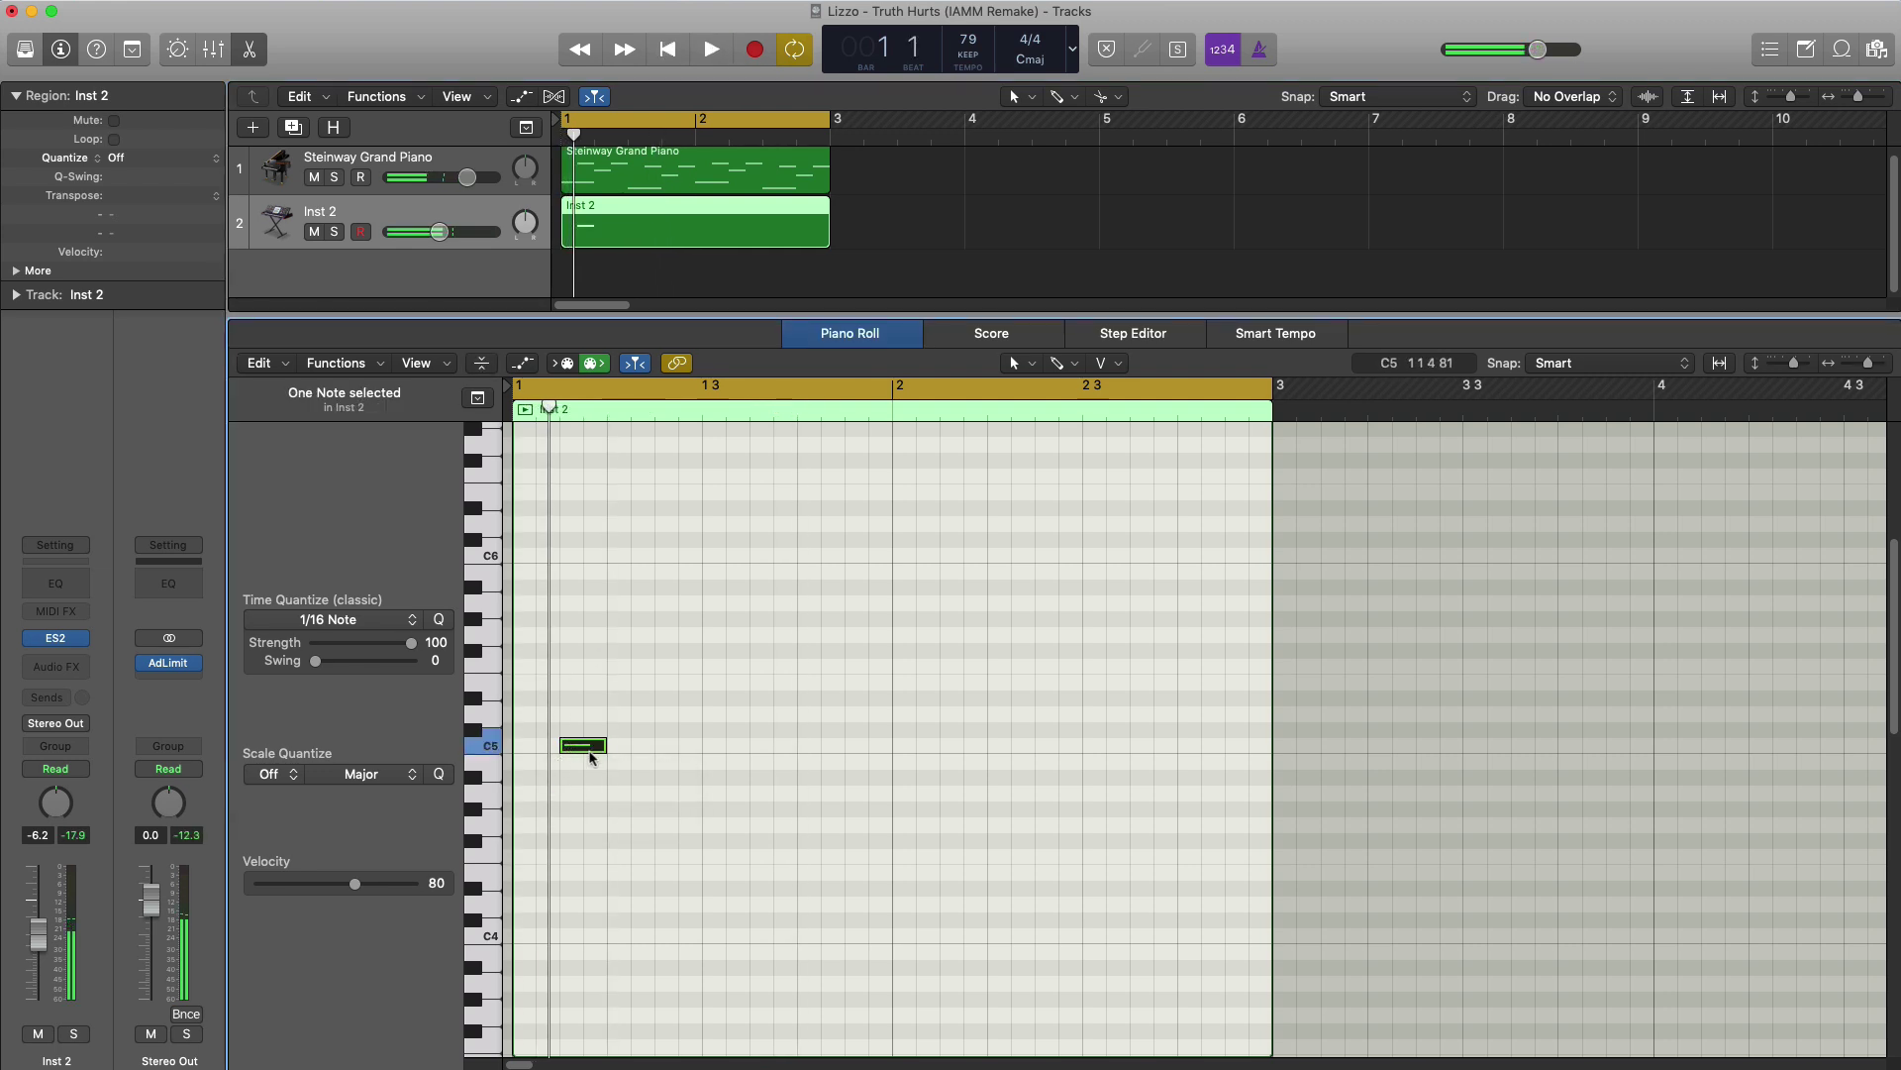
key(space)
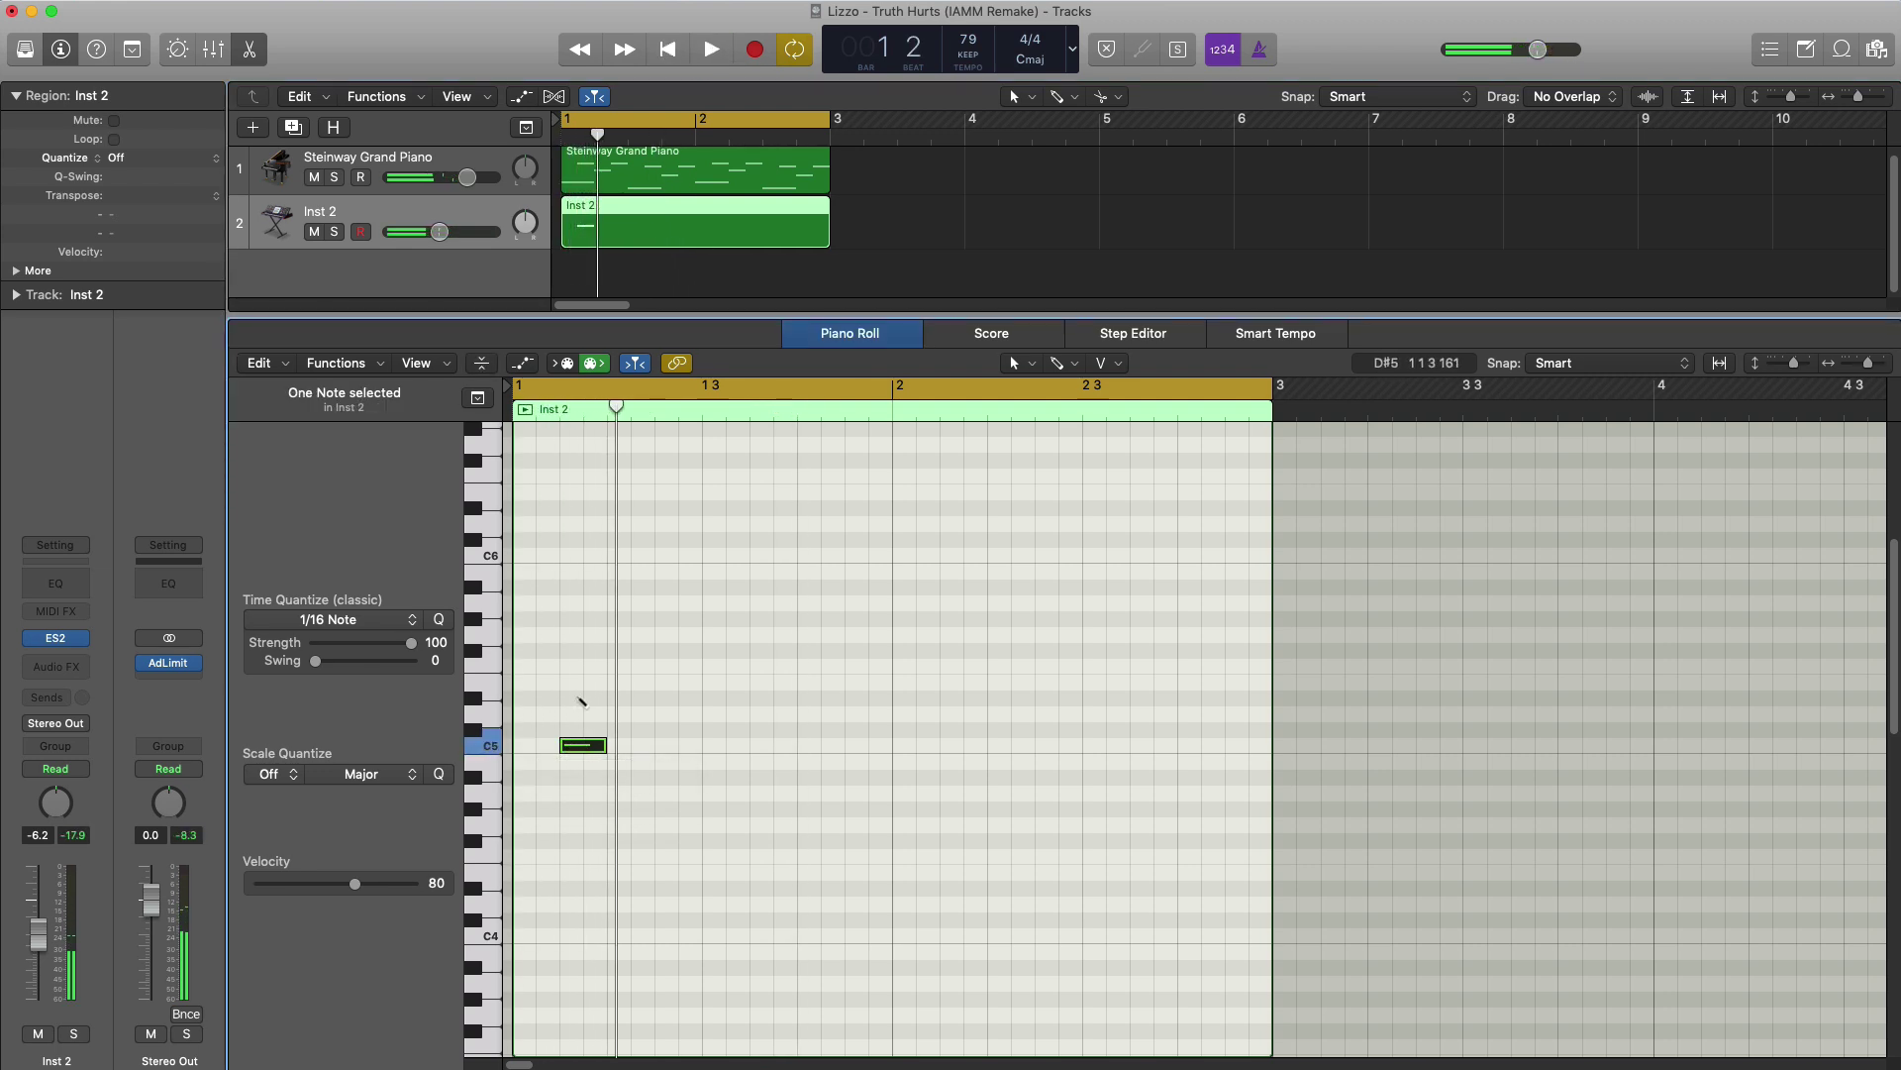
drag(604, 683, 584, 683)
key(space)
- Add an eighth-note D5 at 1 2 1 and an eighth-note C5 at 1 2 3, auditioning the phrase
key(space)
key(space)
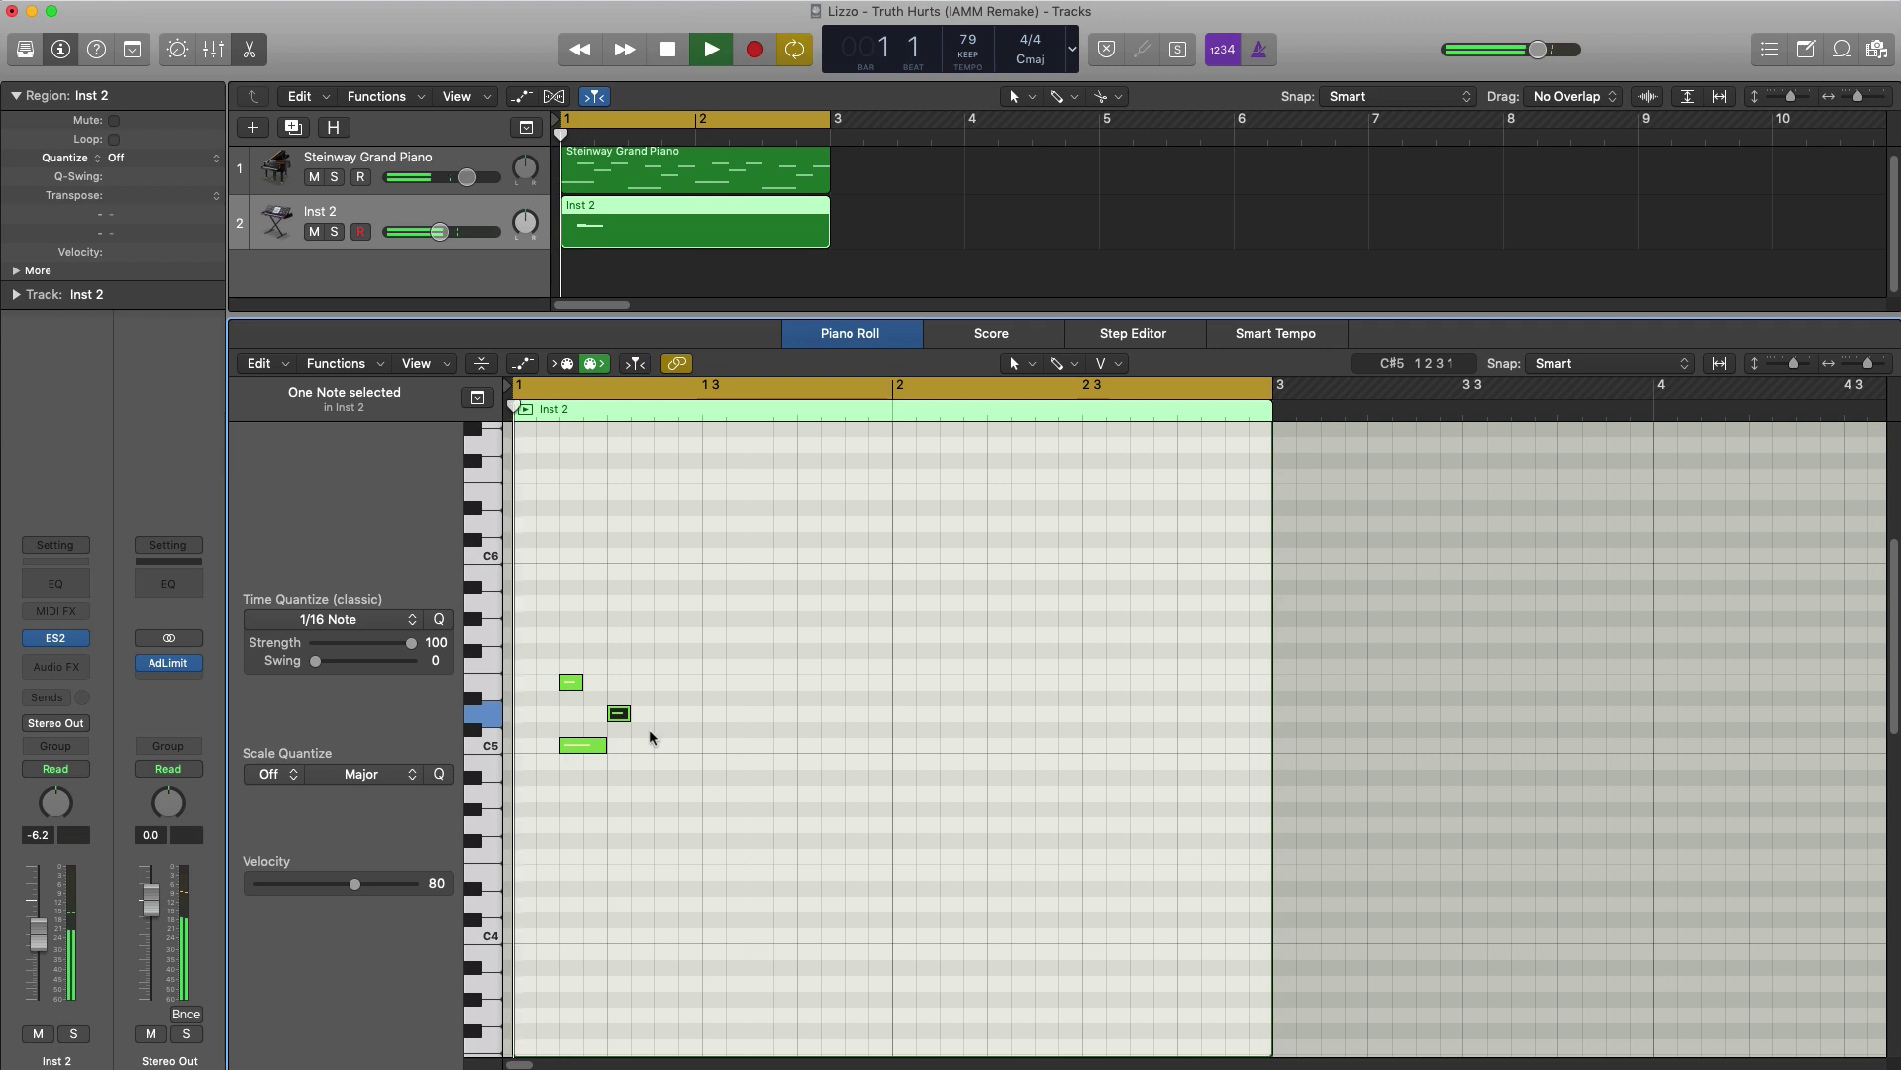
key(space)
drag(625, 715, 654, 715)
key(space)
key(space)
super+click(662, 744)
key(space)
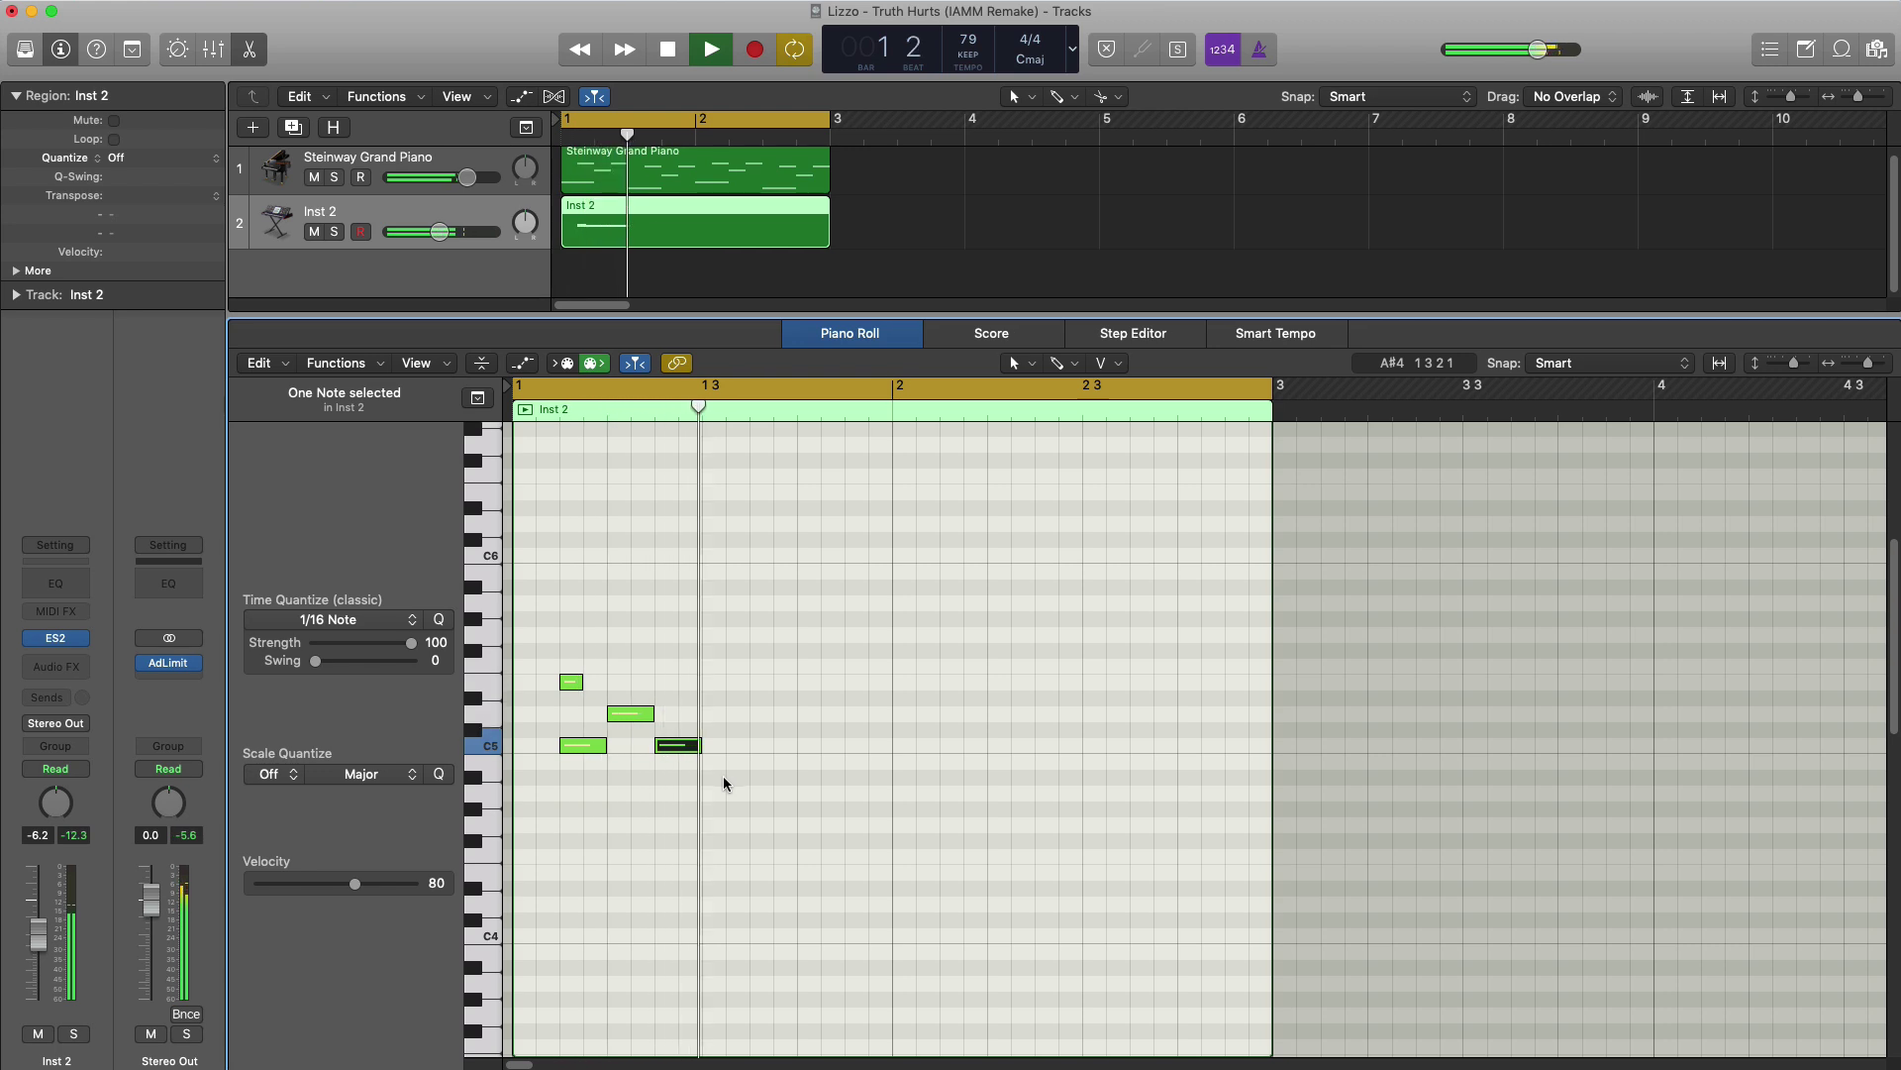
key(space)
- Add a B4 note at 1 3 1 and lengthen it to three sixteenths, auditioning it in the loop
super+click(726, 761)
key(space)
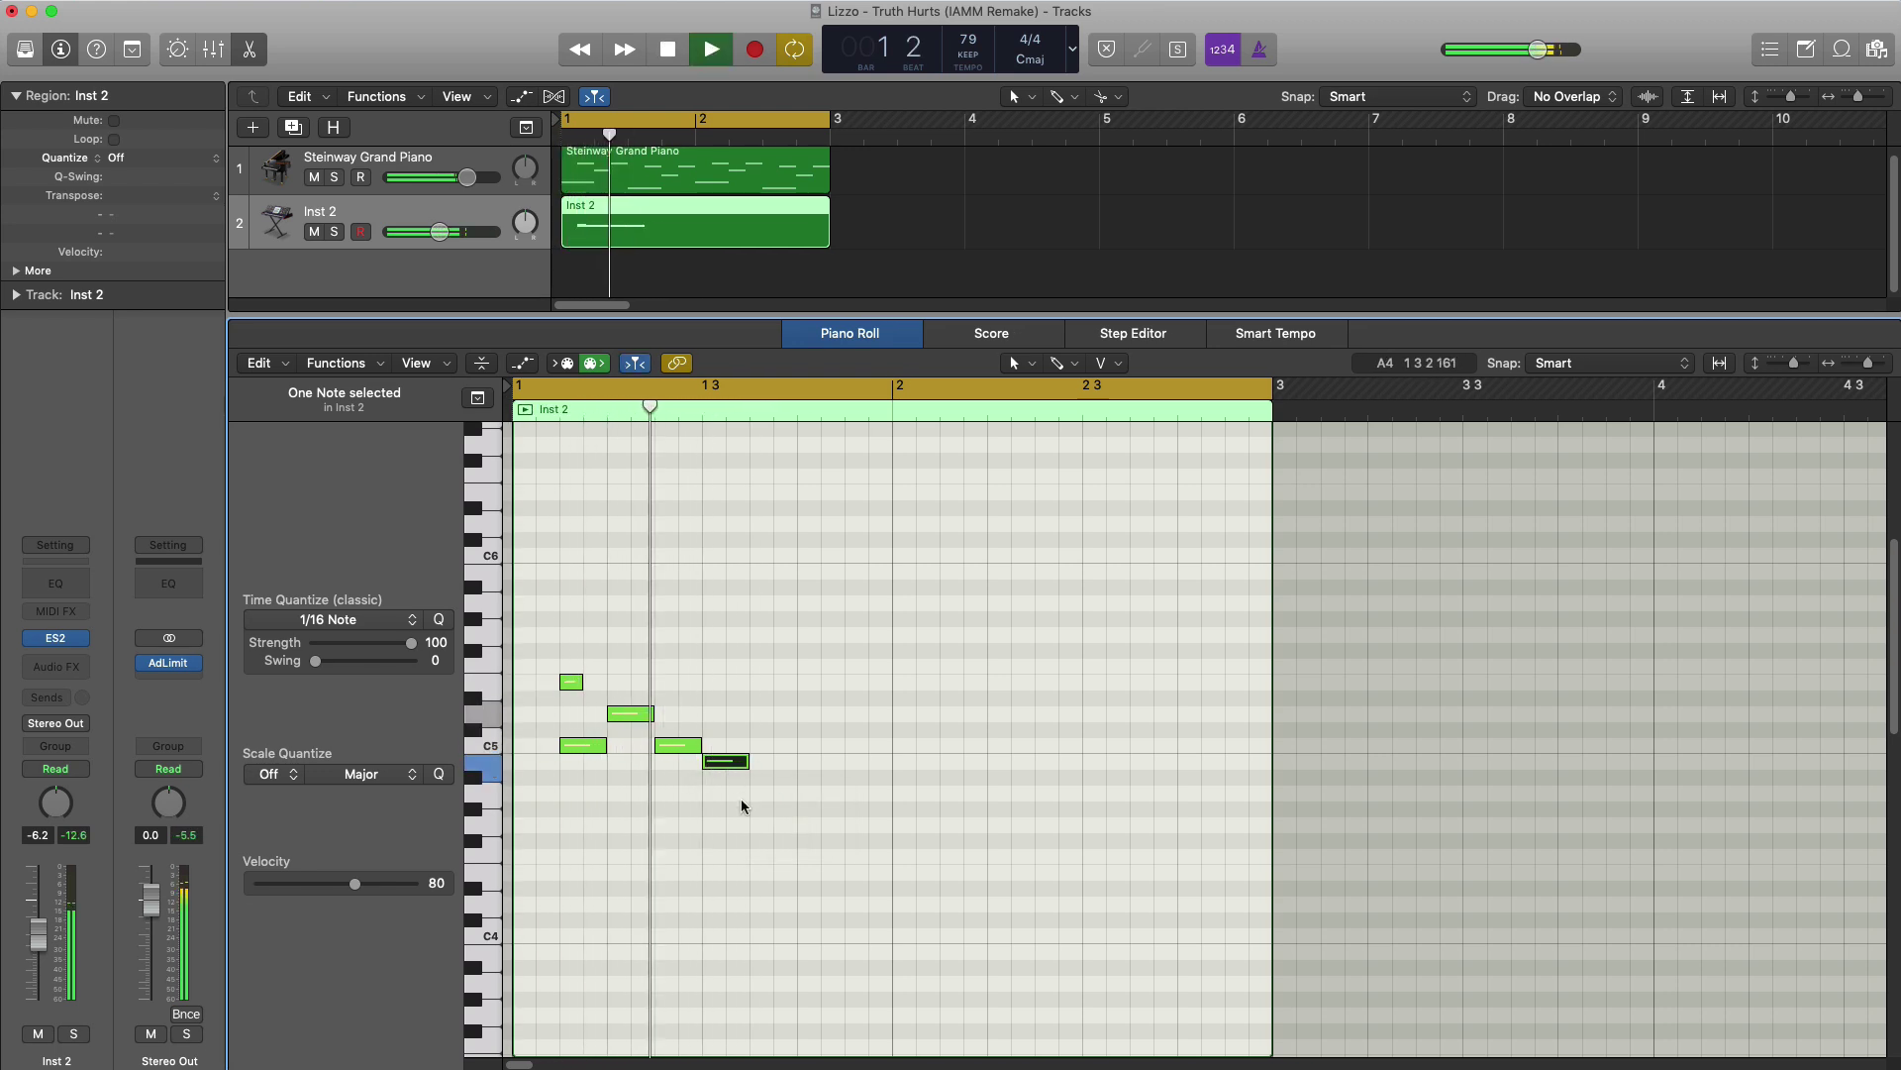
key(space)
key(space)
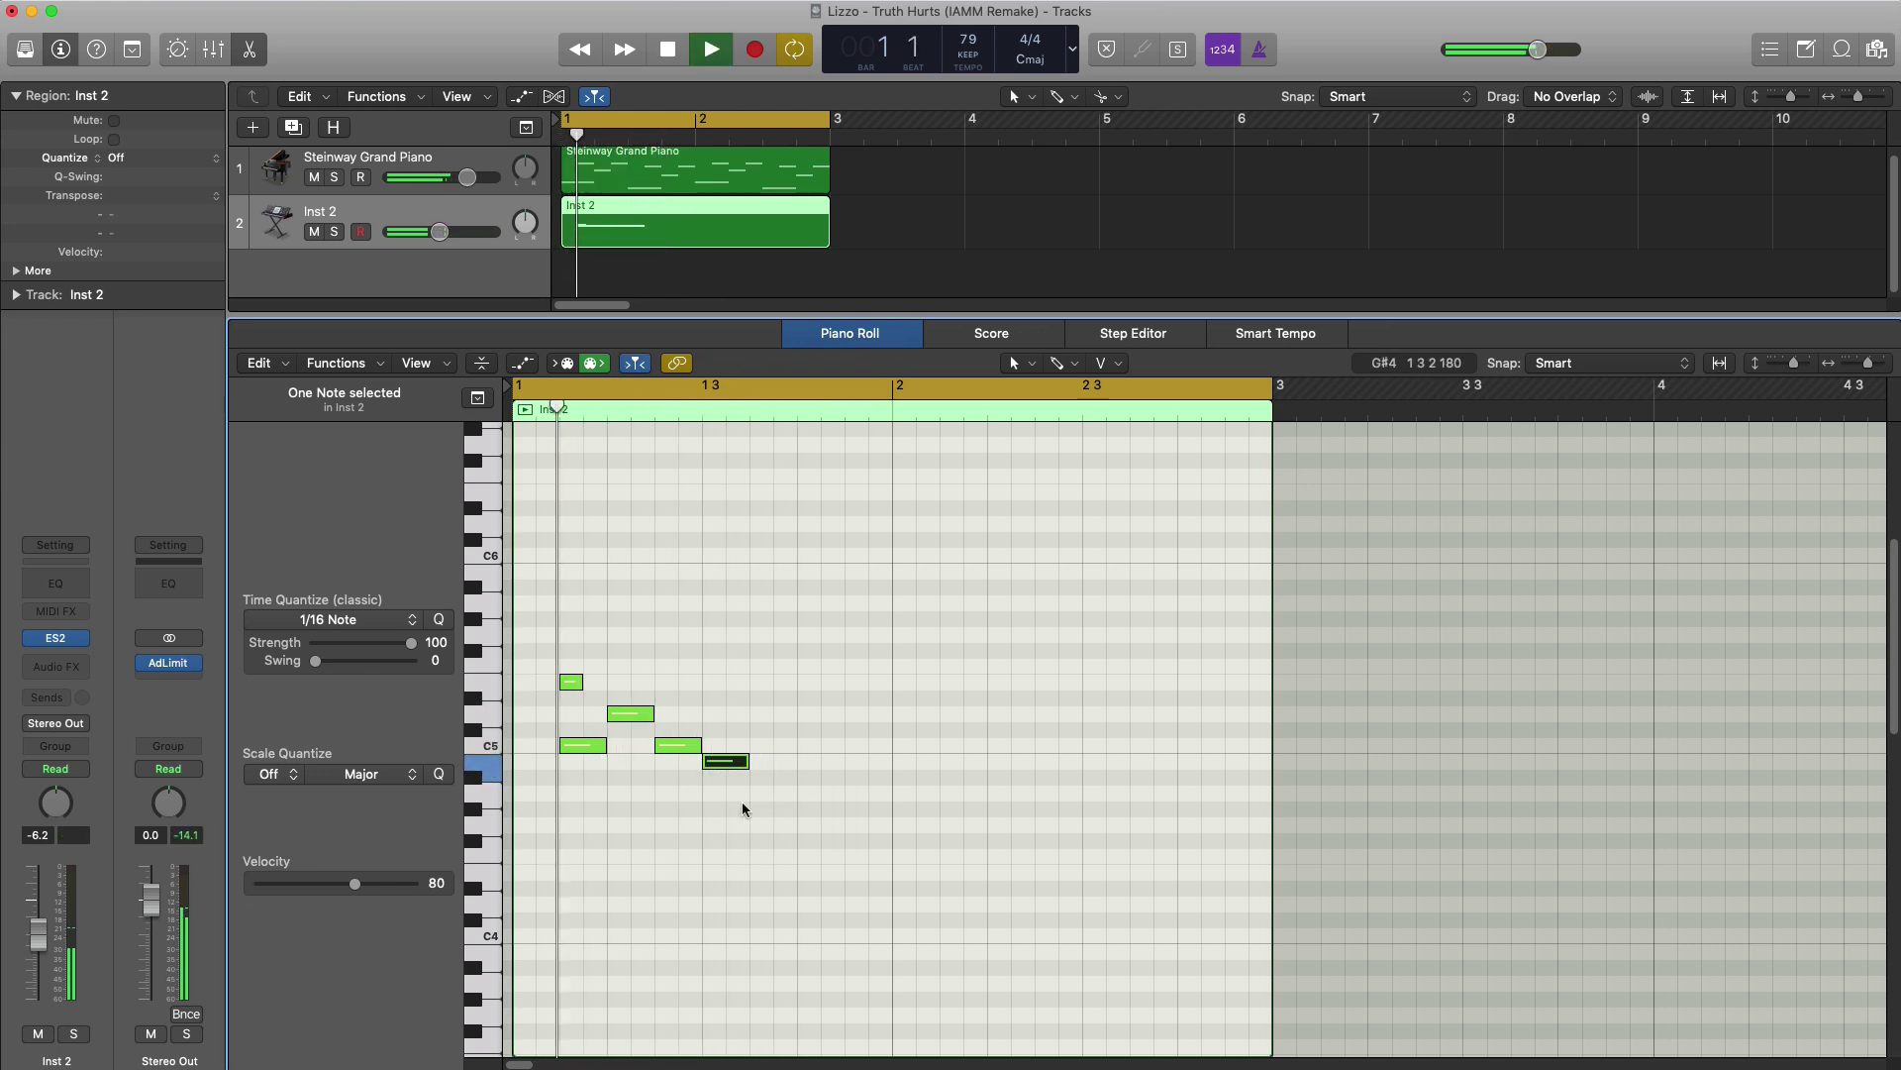
key(space)
drag(749, 763, 765, 773)
key(space)
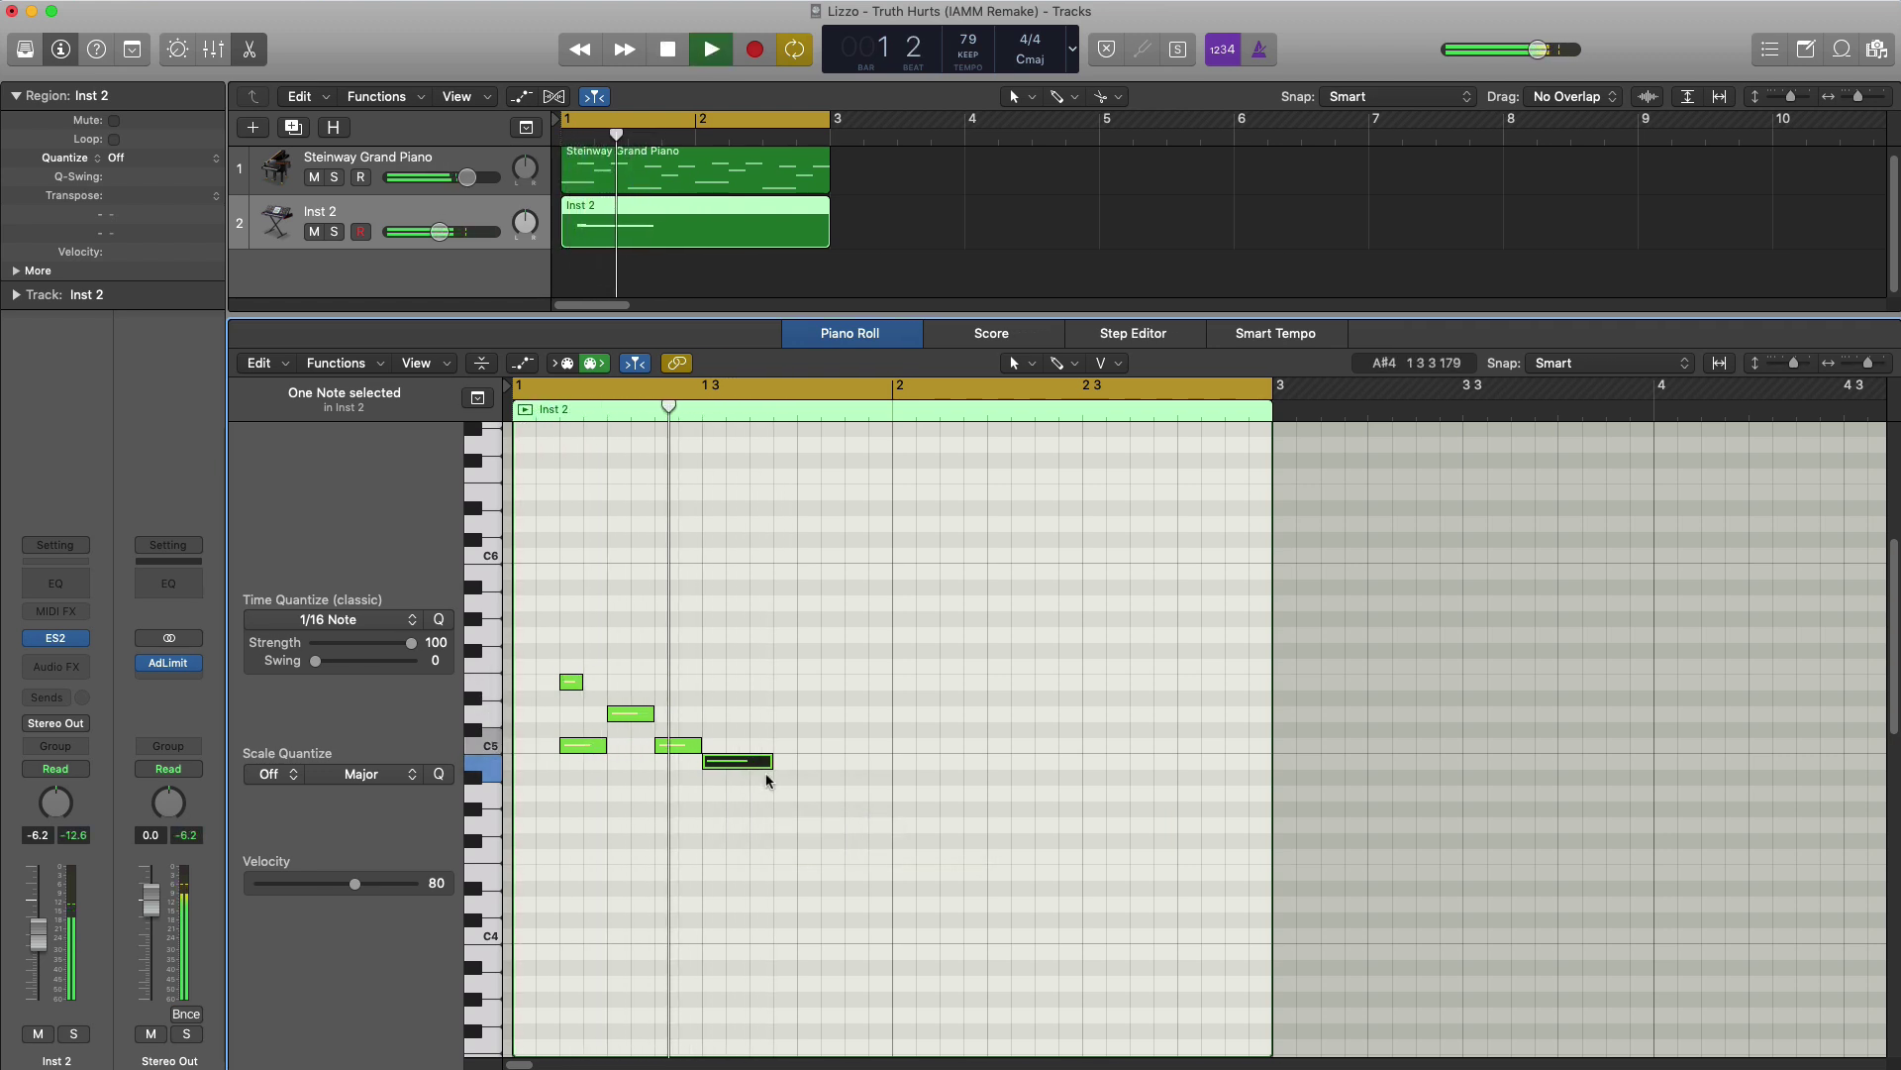
- Add an eighth-note G#4 at 1 3 3, overlapping the end of the B4, and audition the lead phrase
super+click(770, 809)
key(space)
drag(821, 814, 797, 818)
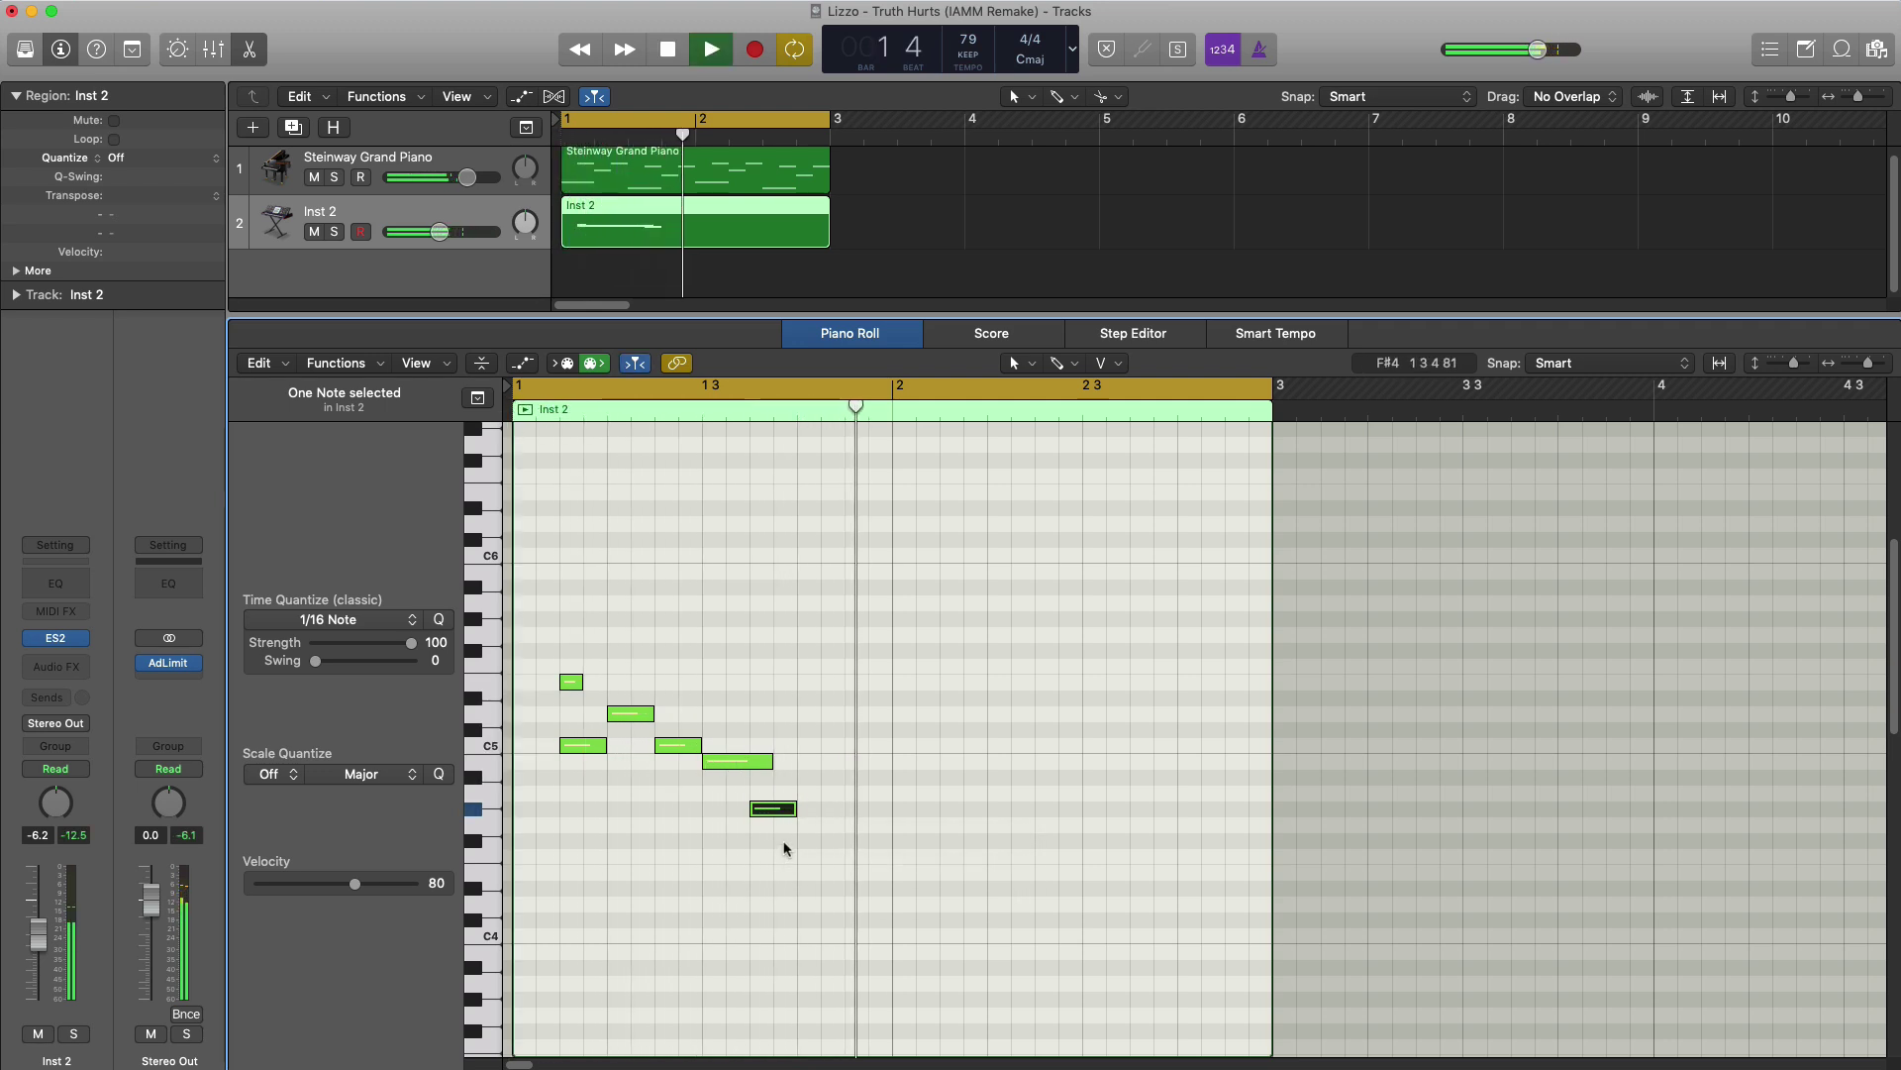
key(Return)
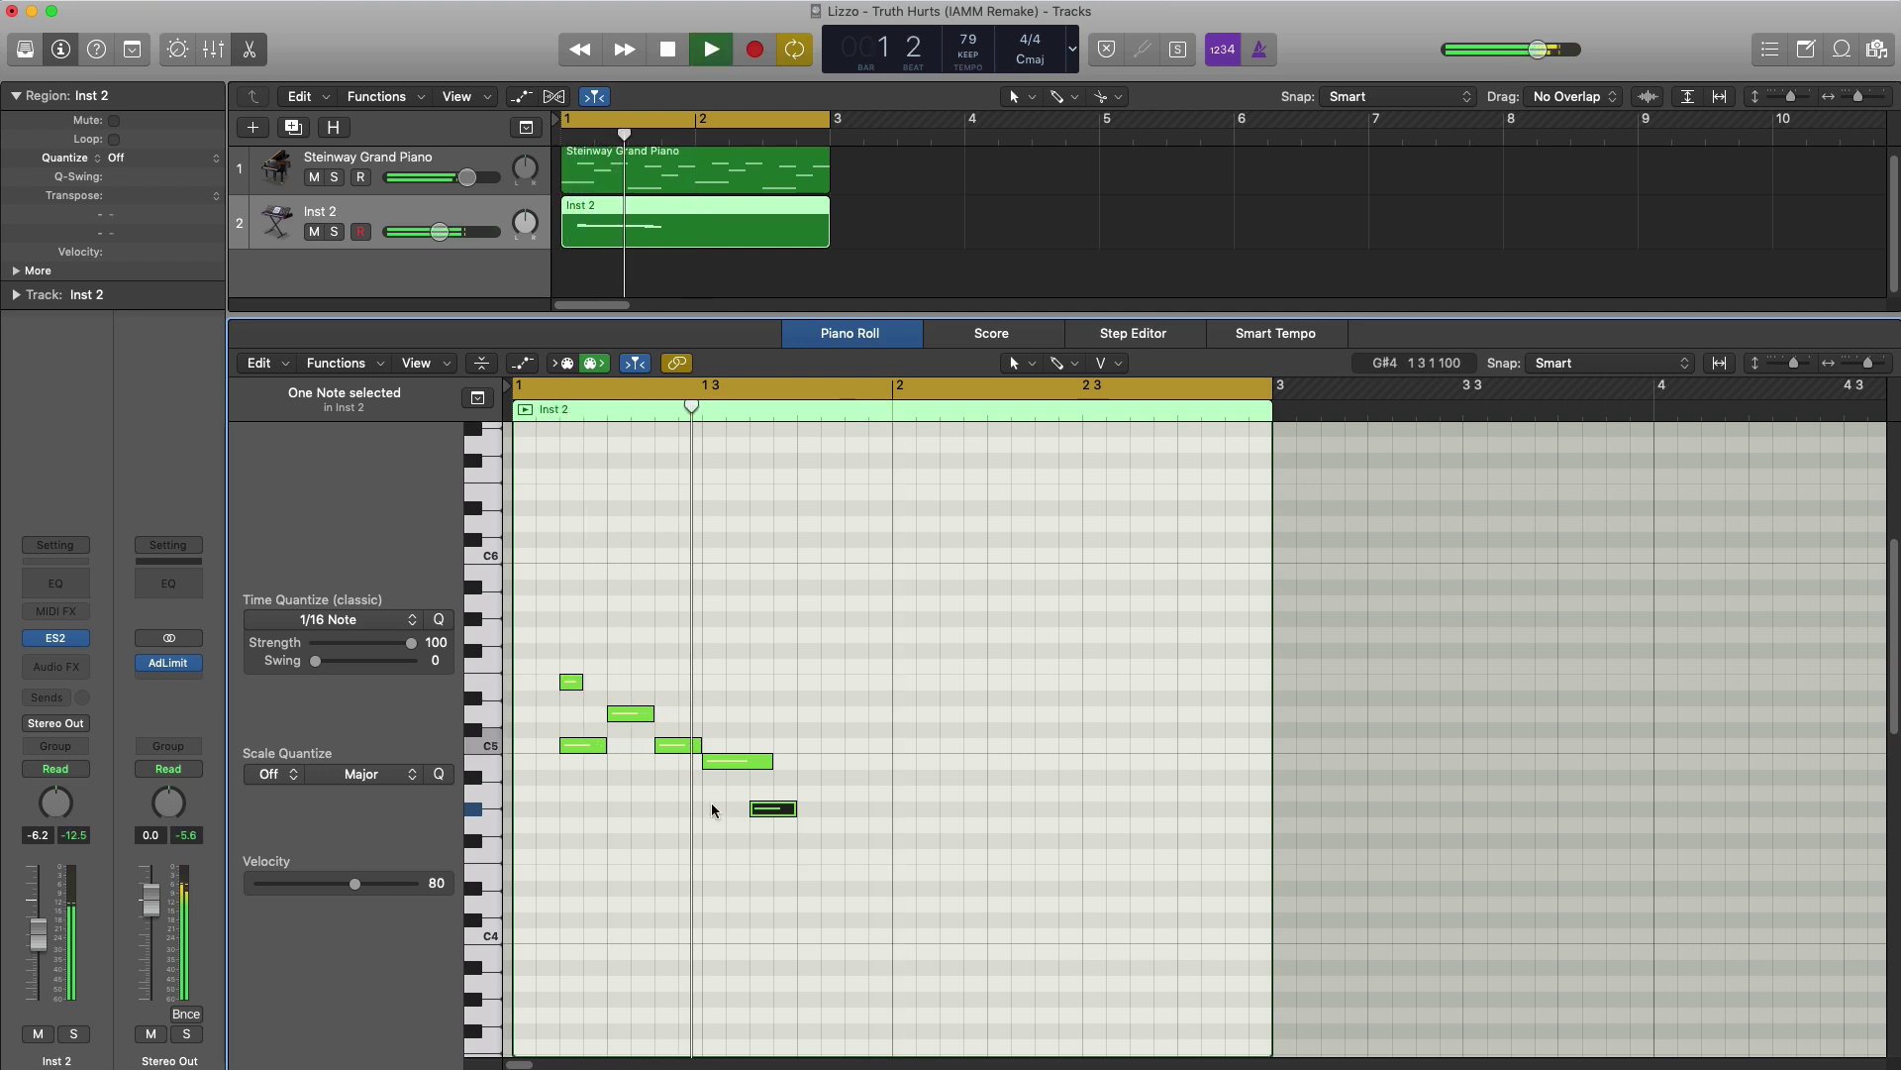
key(space)
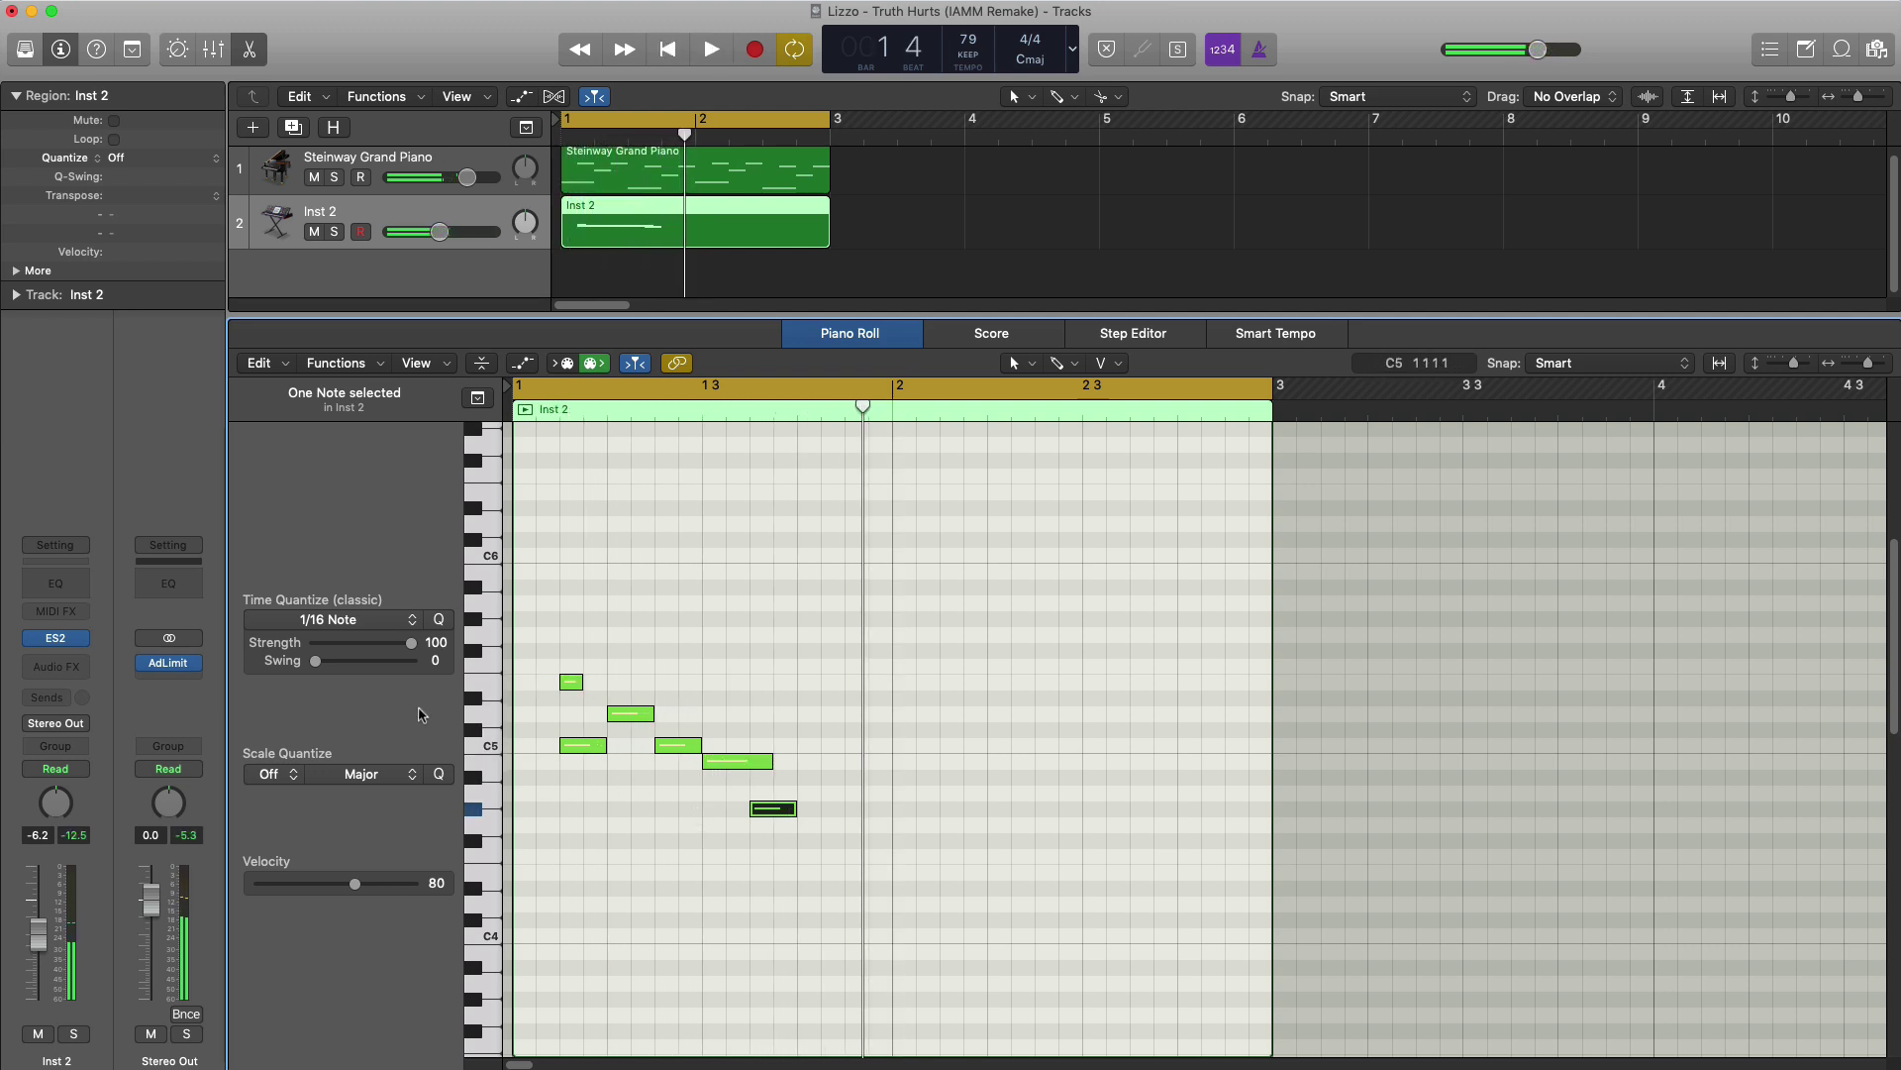
- Open the ES2 on Inst 2, set it to Legato with Unison on, and audition the sound
click(57, 640)
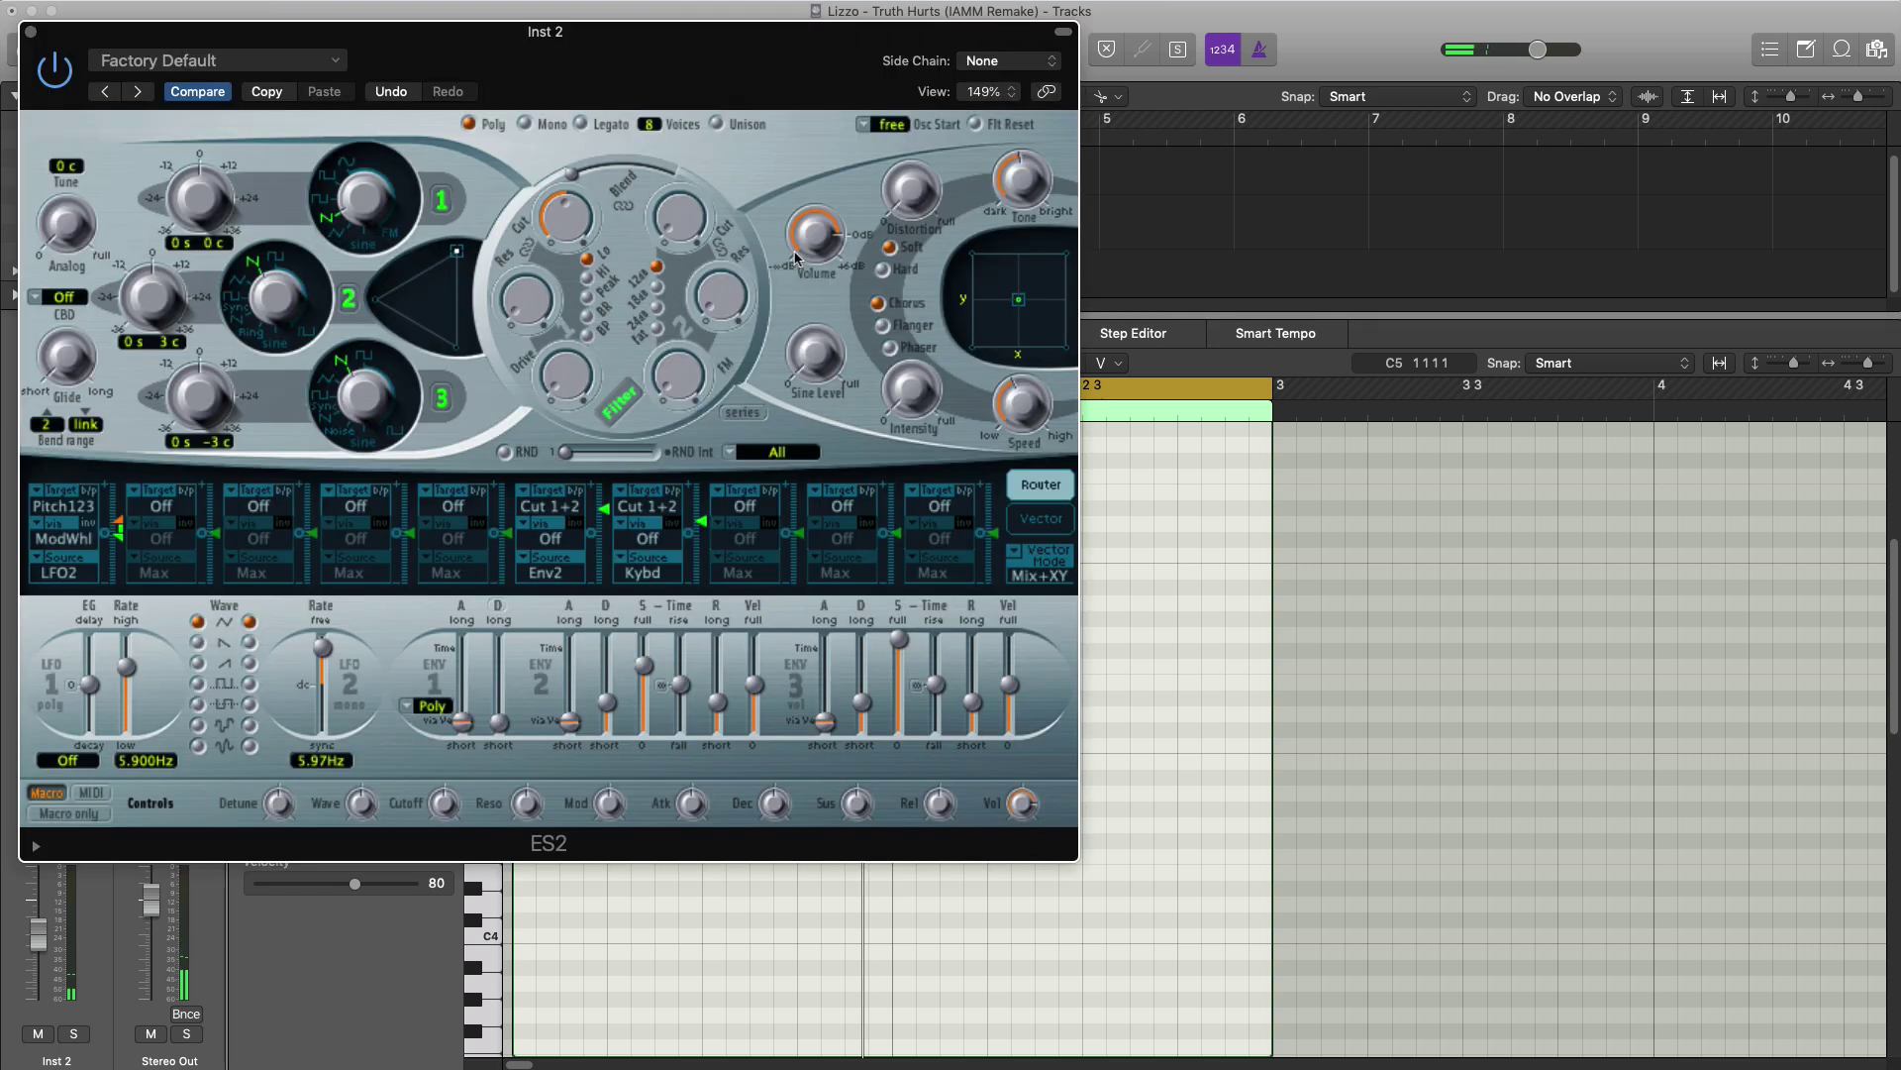
drag(589, 104, 792, 153)
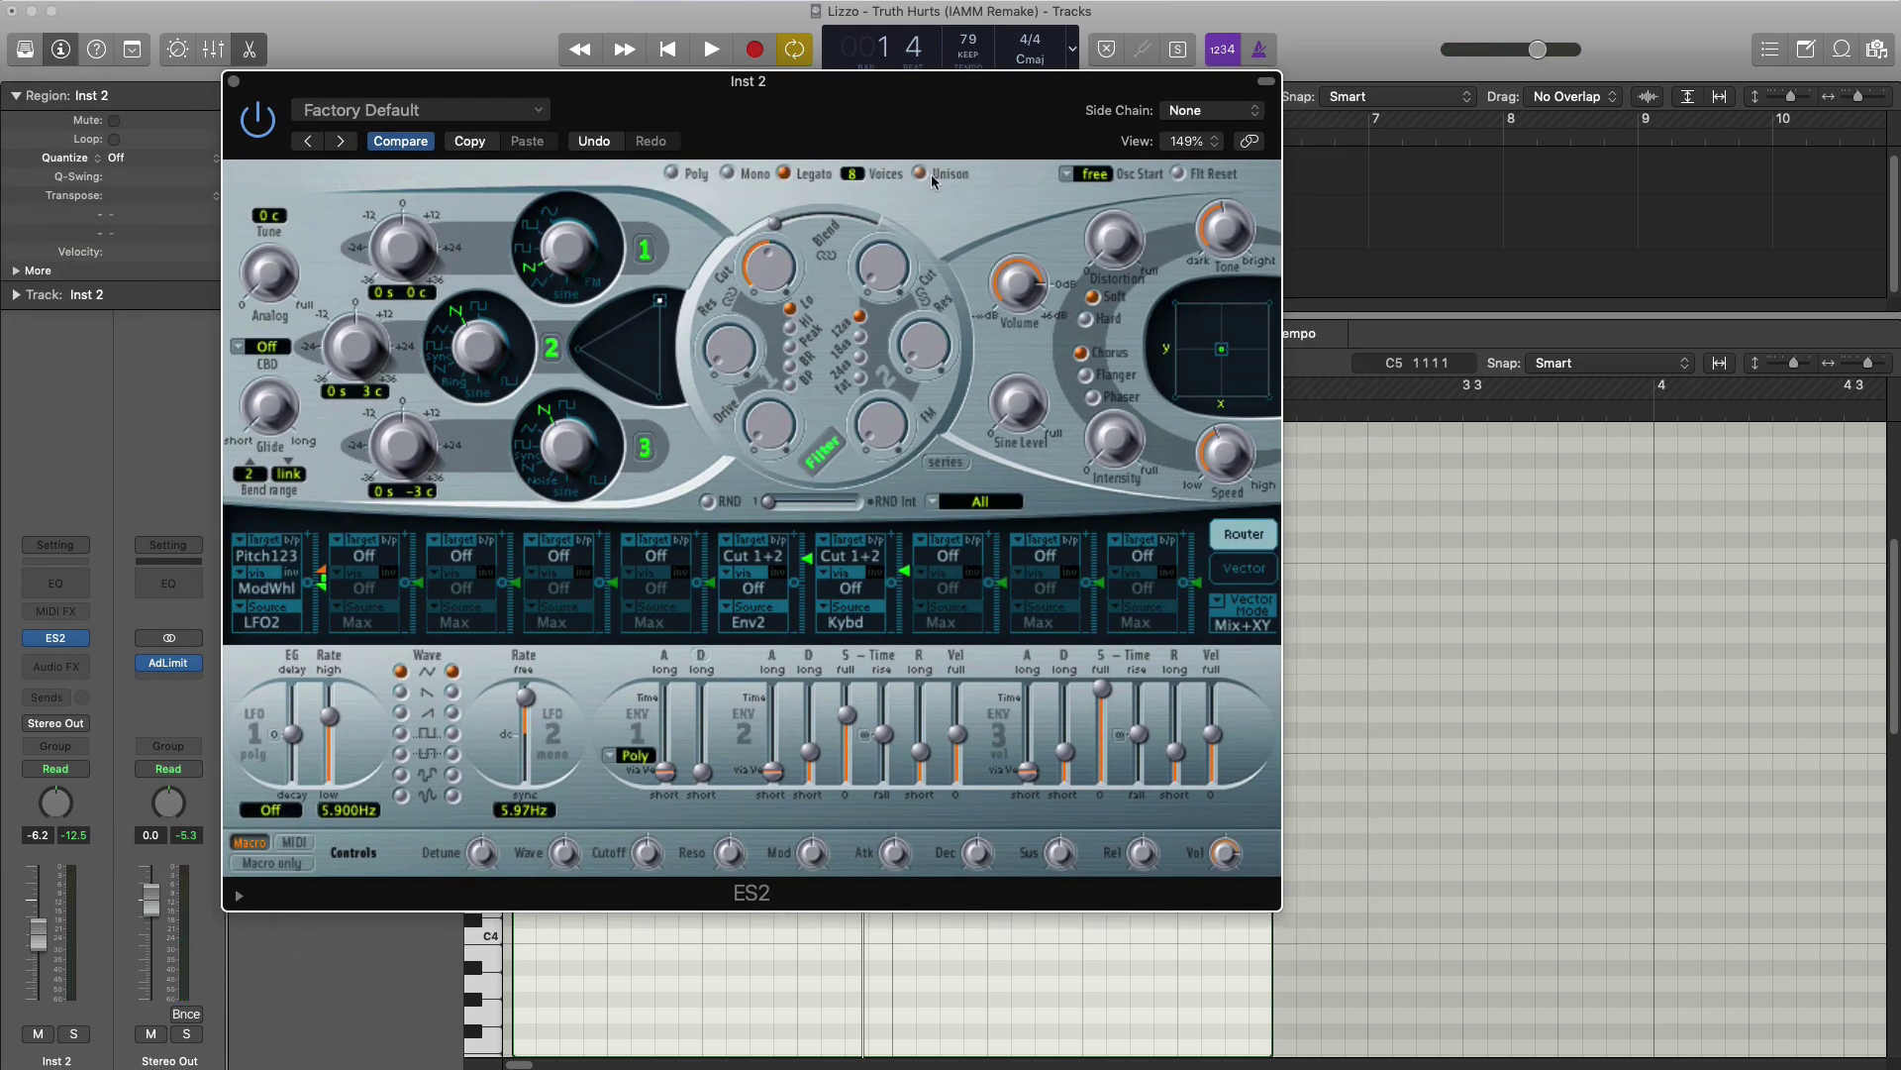
key(space)
drag(851, 143, 1141, 232)
key(space)
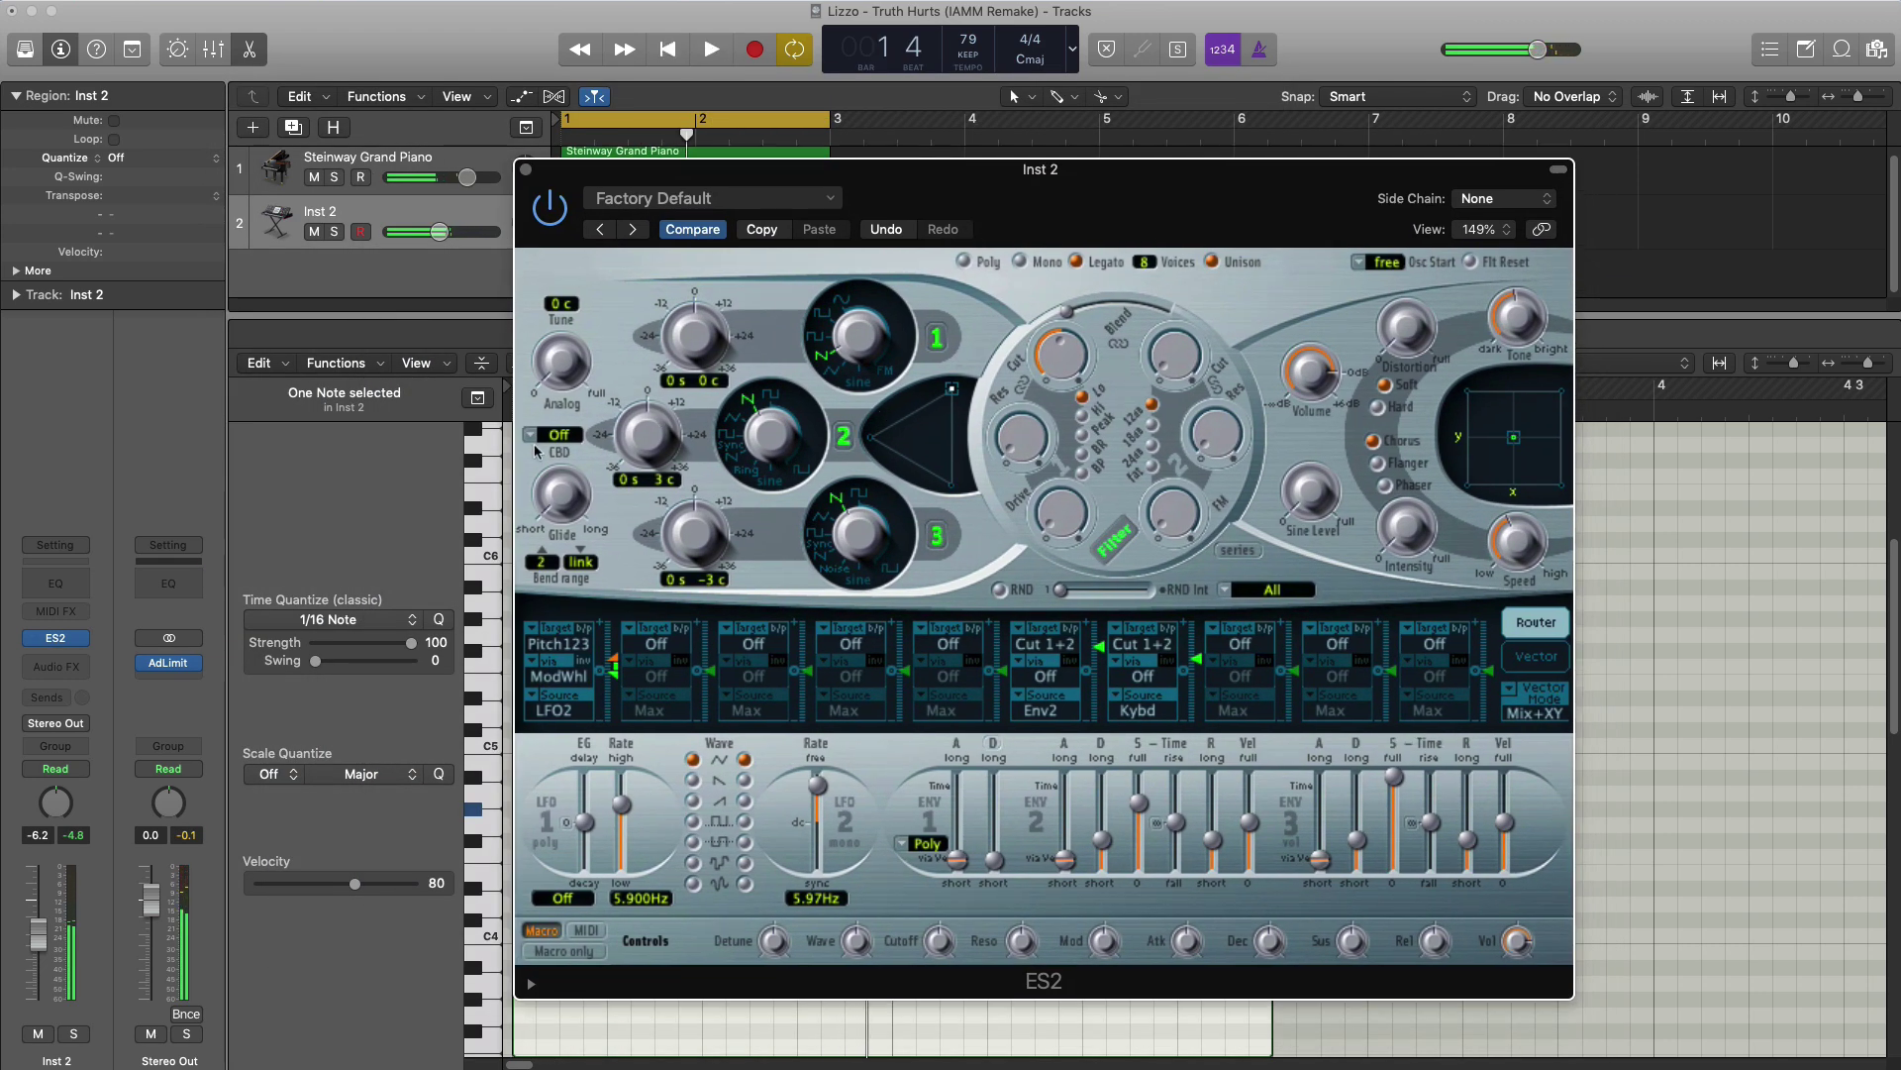
- Raise the ES2 Glide amount slightly and audition it, moving the synth window clear of the notes
drag(535, 497, 531, 426)
key(space)
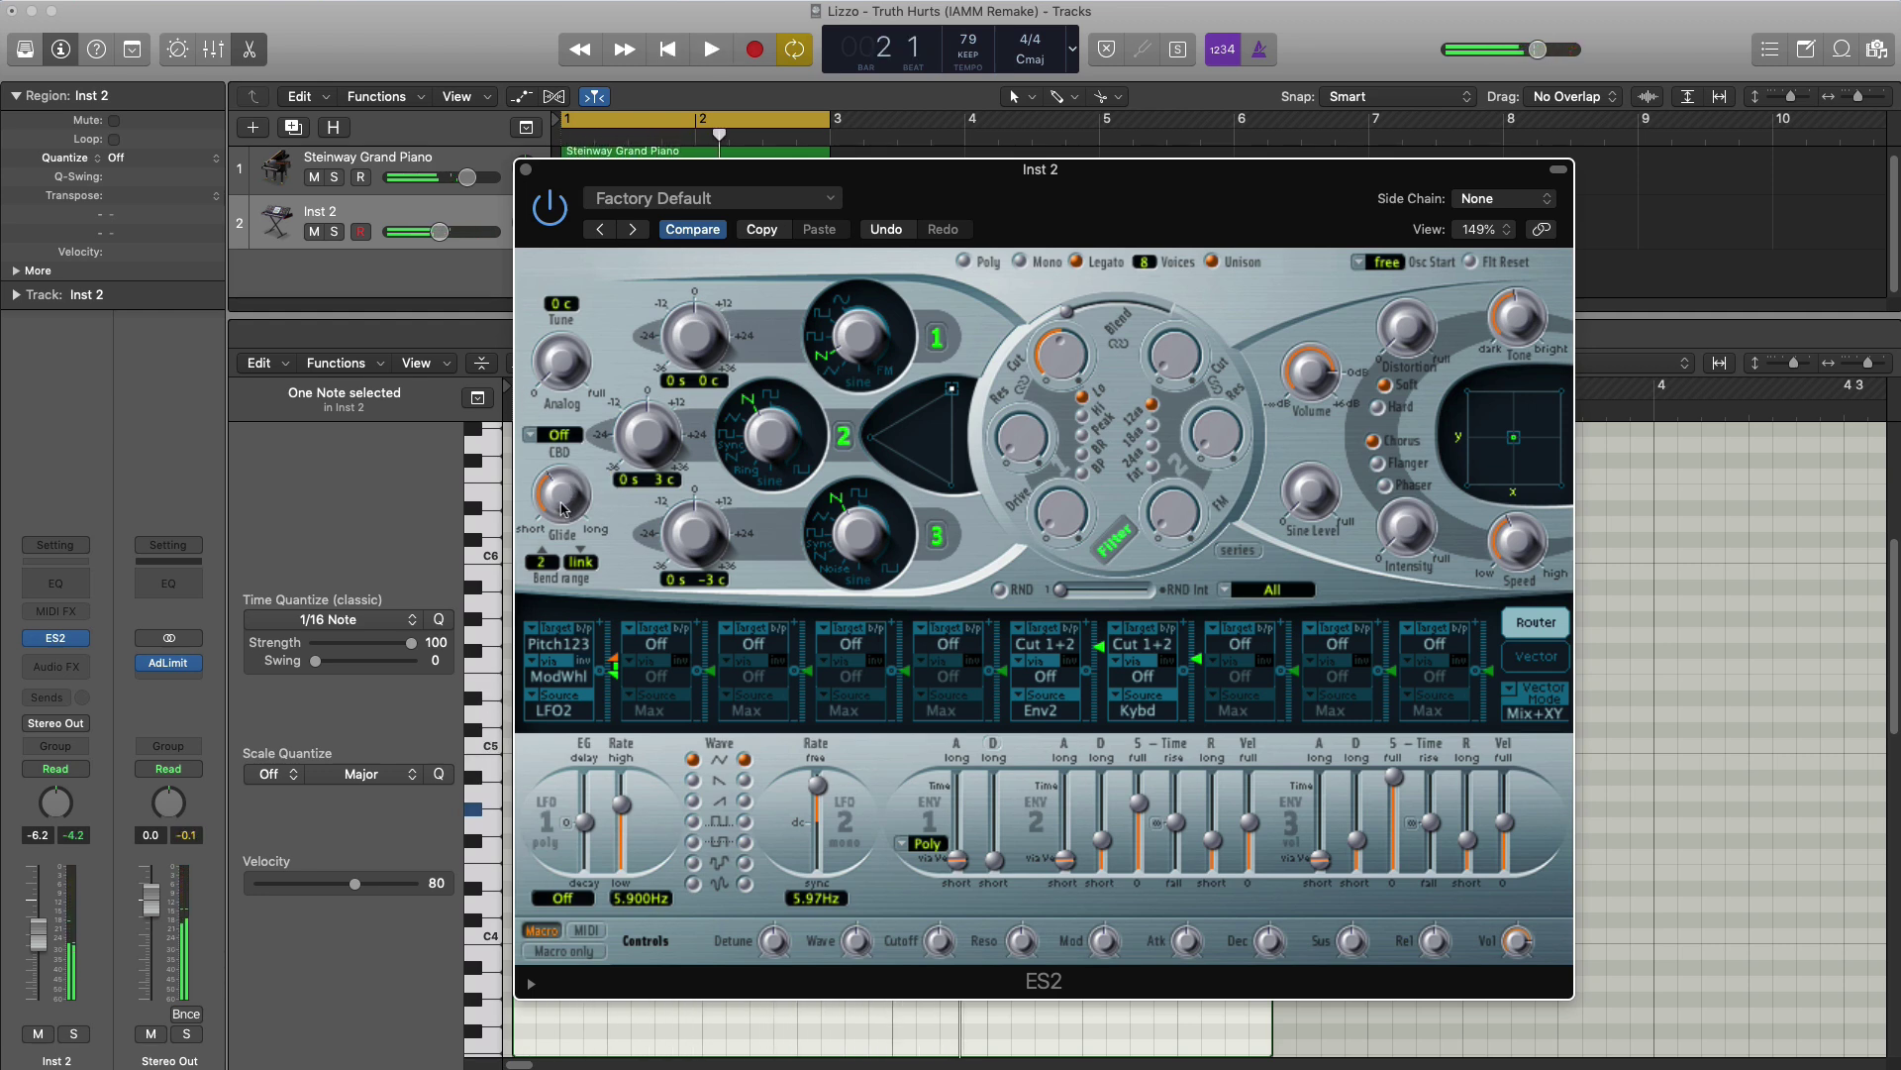
drag(822, 169, 979, 217)
key(space)
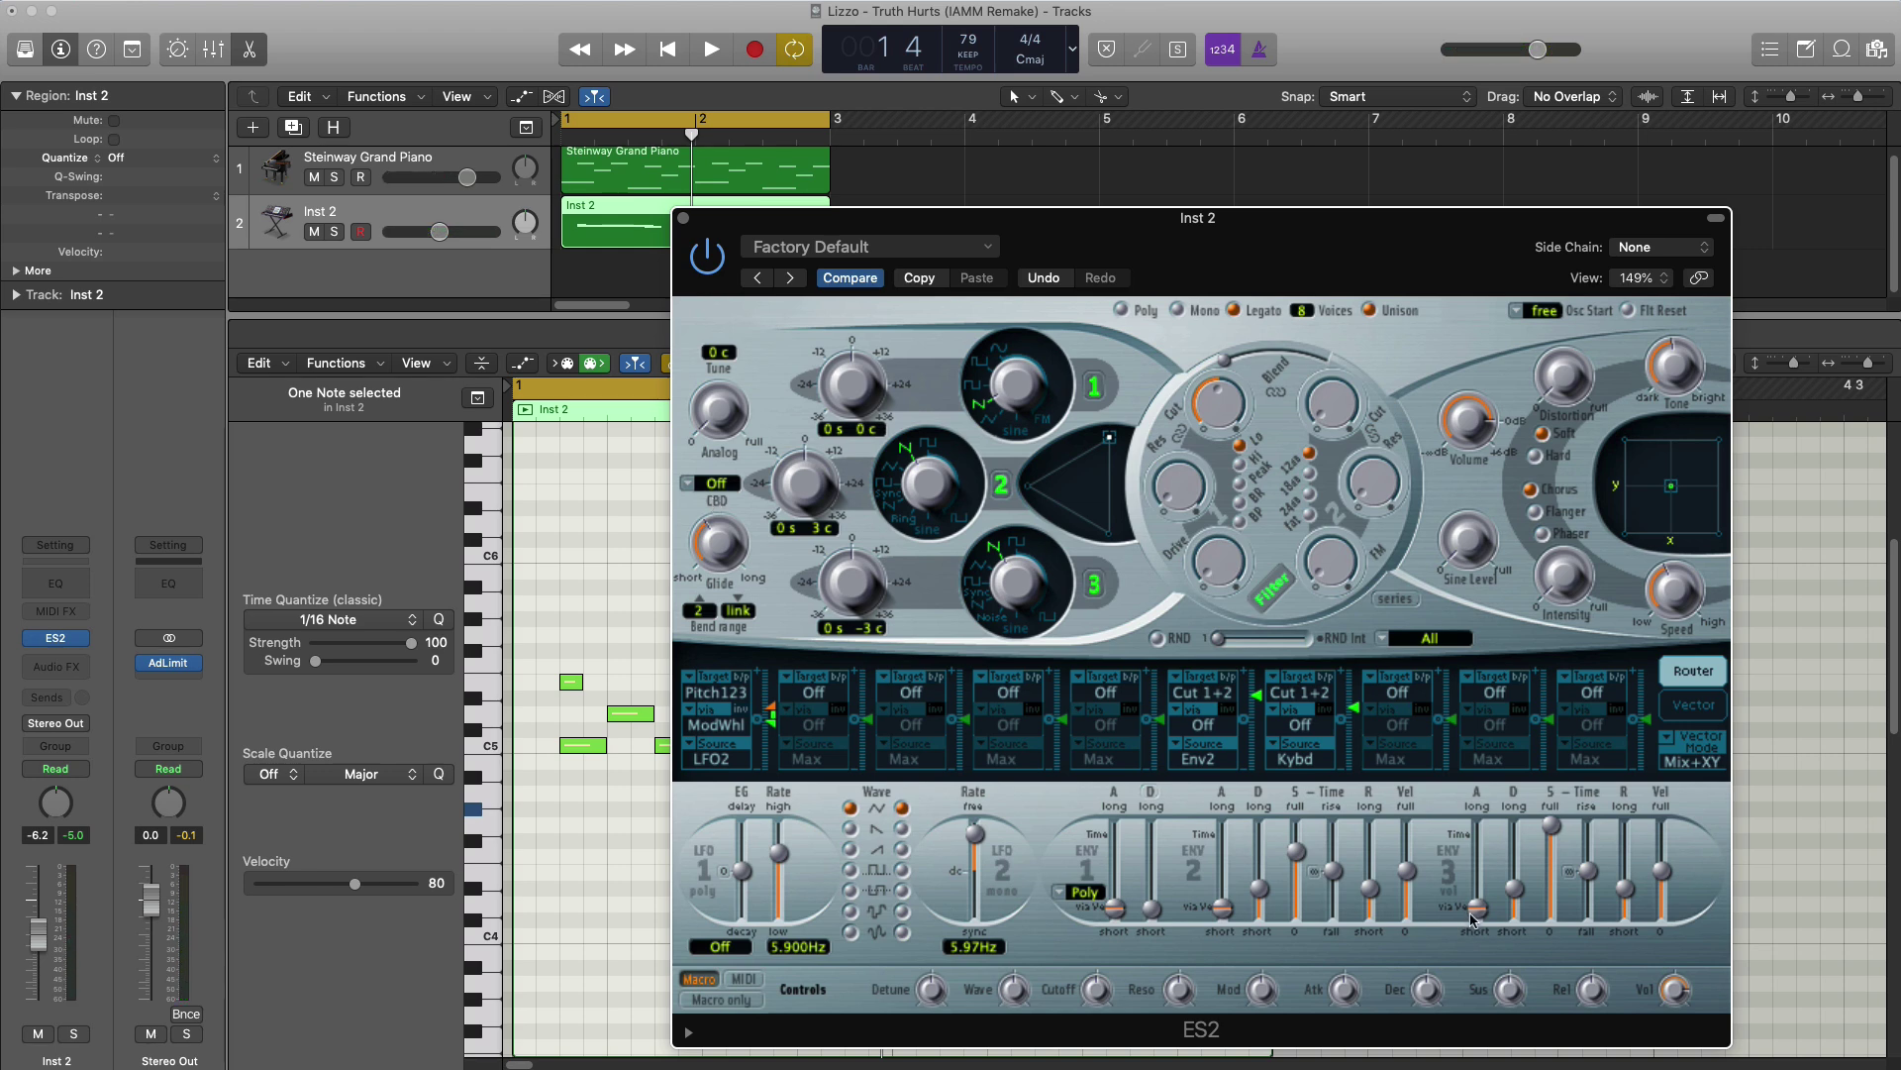
- Set the attack of ES2 Envelope 3 to 21 ms while auditioning the loop
key(space)
drag(1473, 919, 1476, 892)
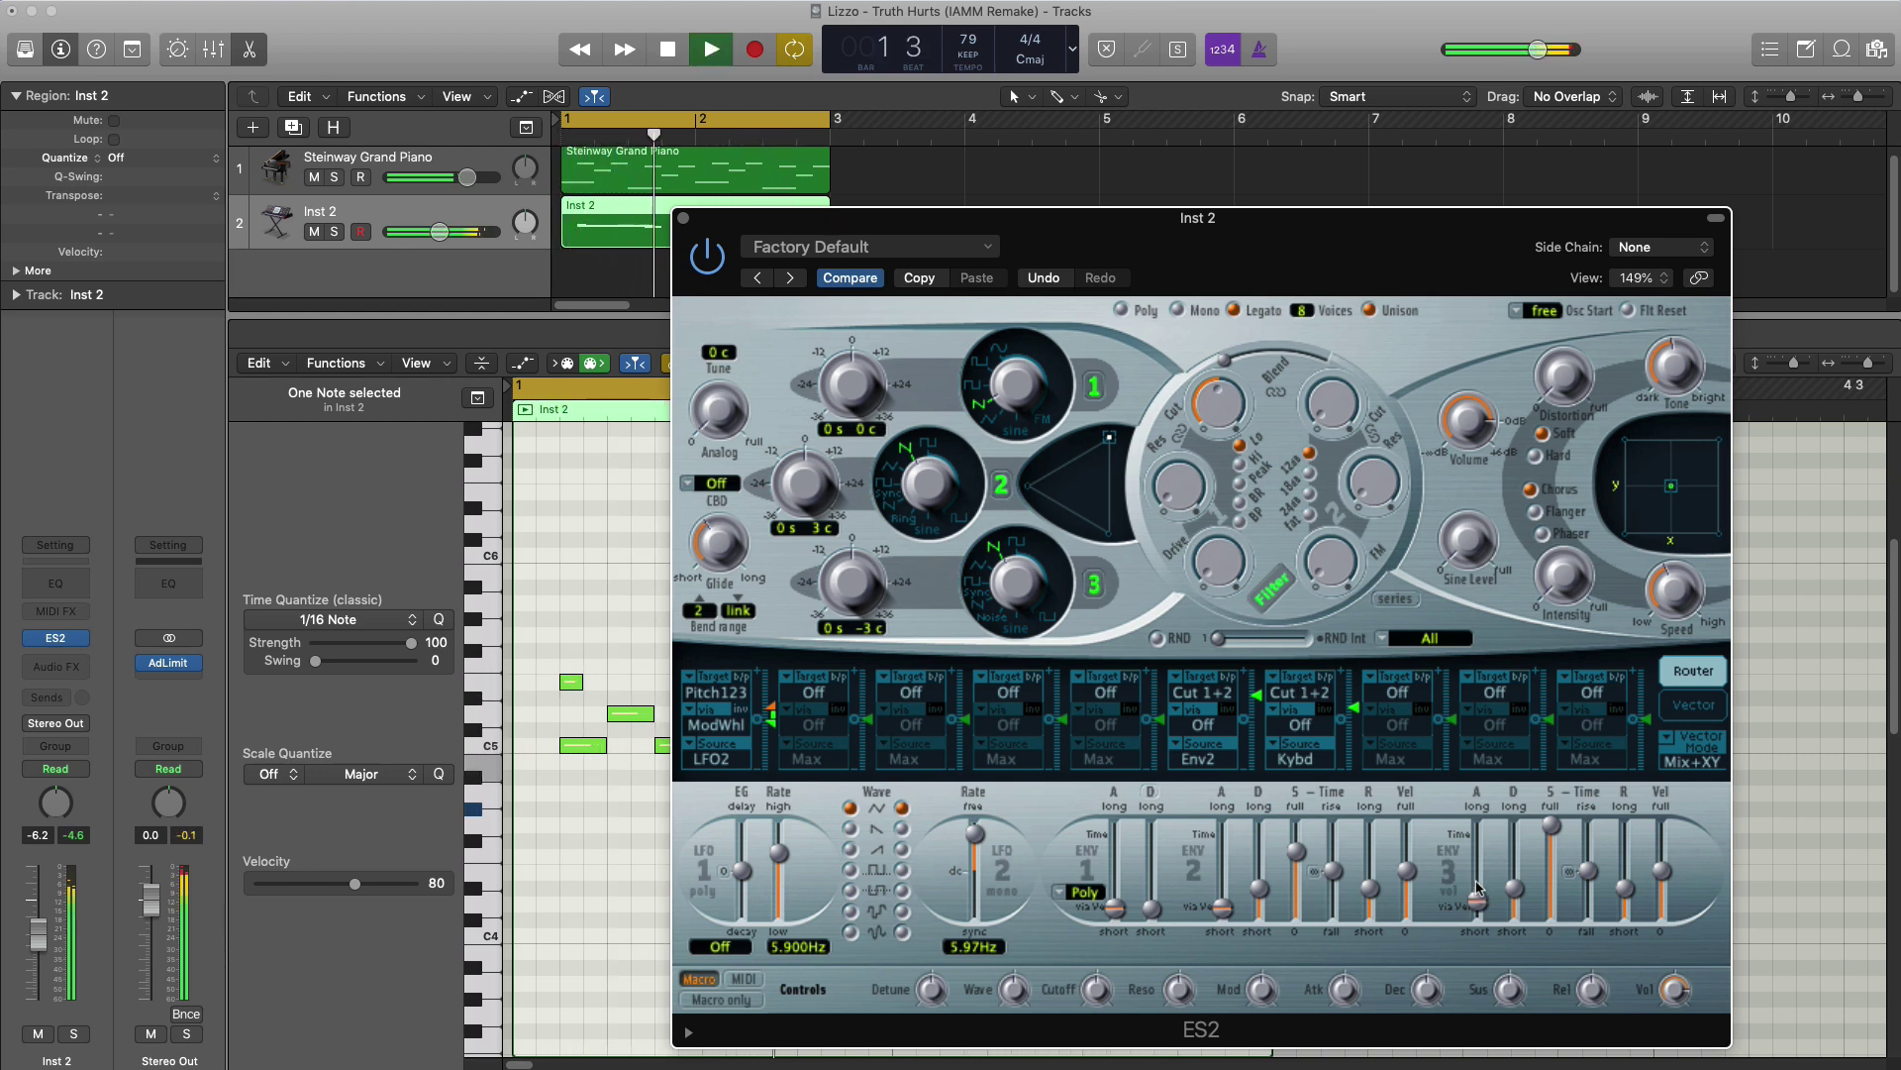
key(space)
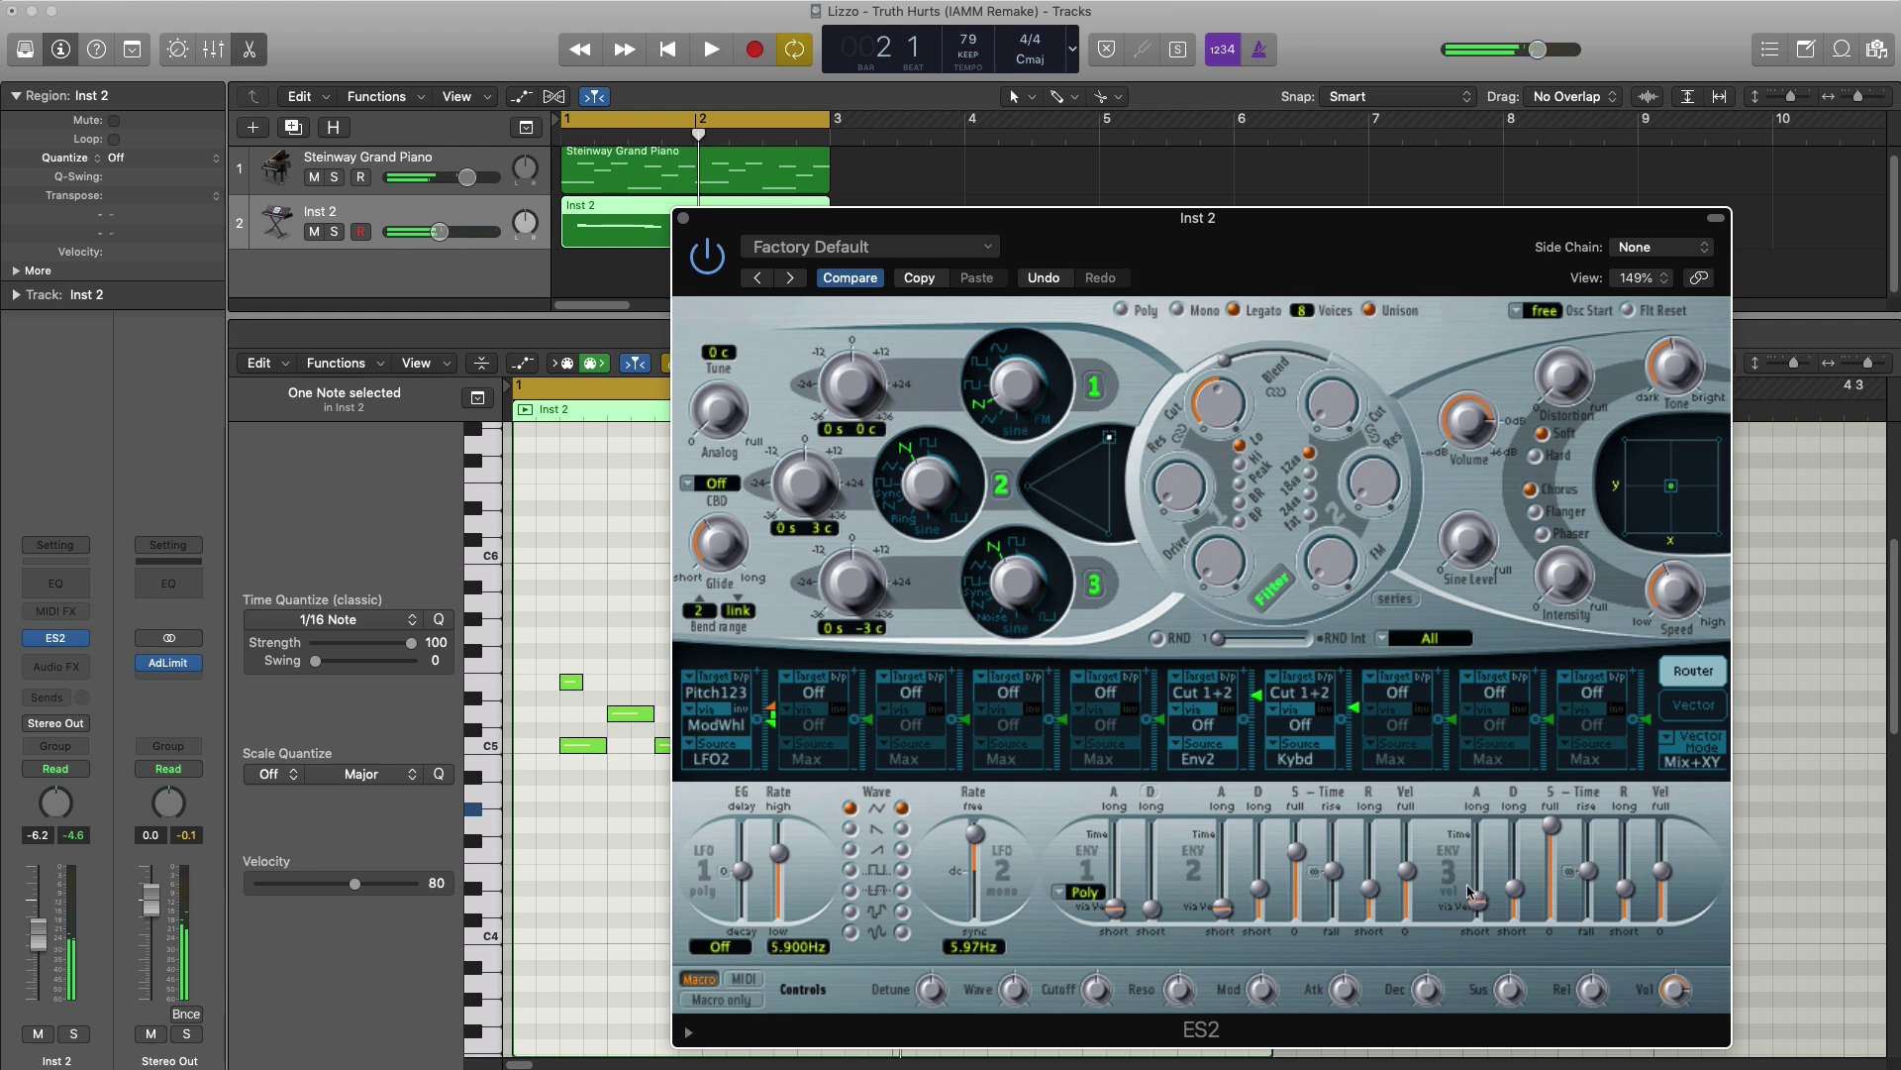
key(space)
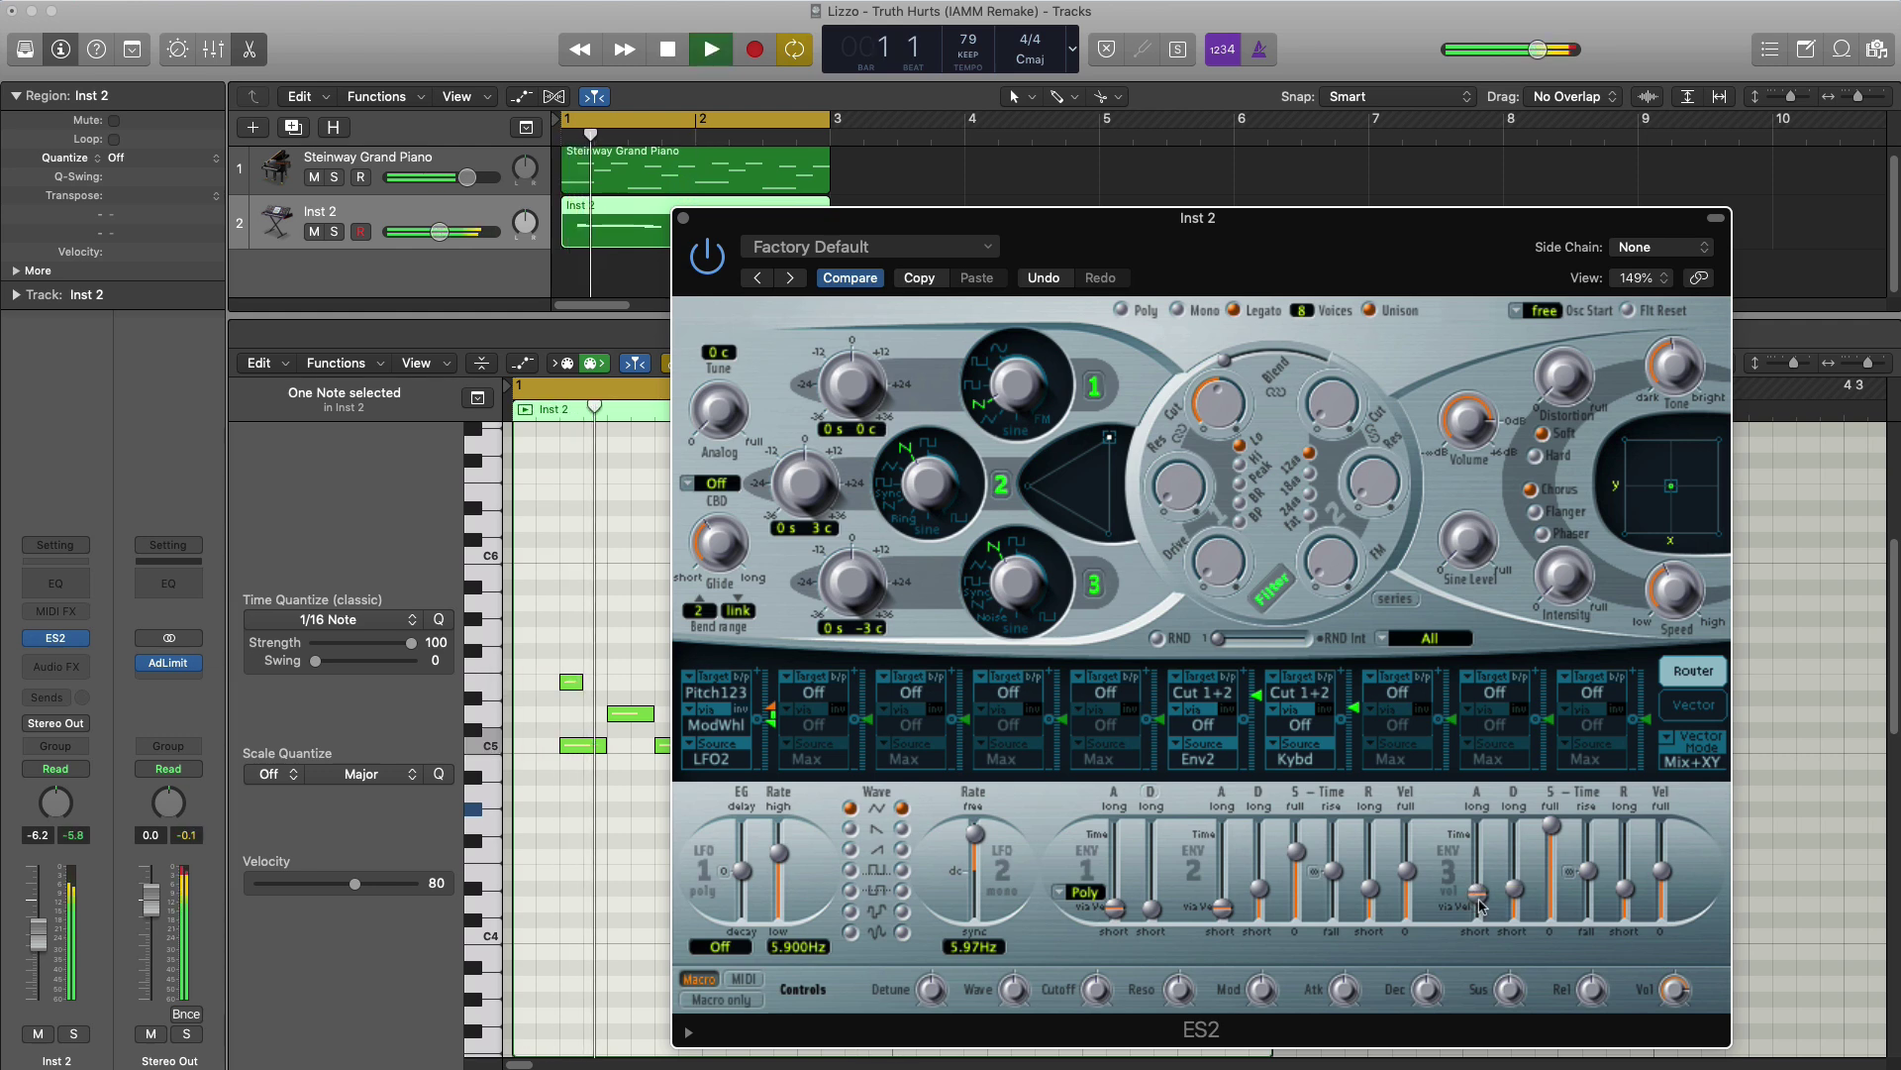
drag(1478, 905, 1479, 894)
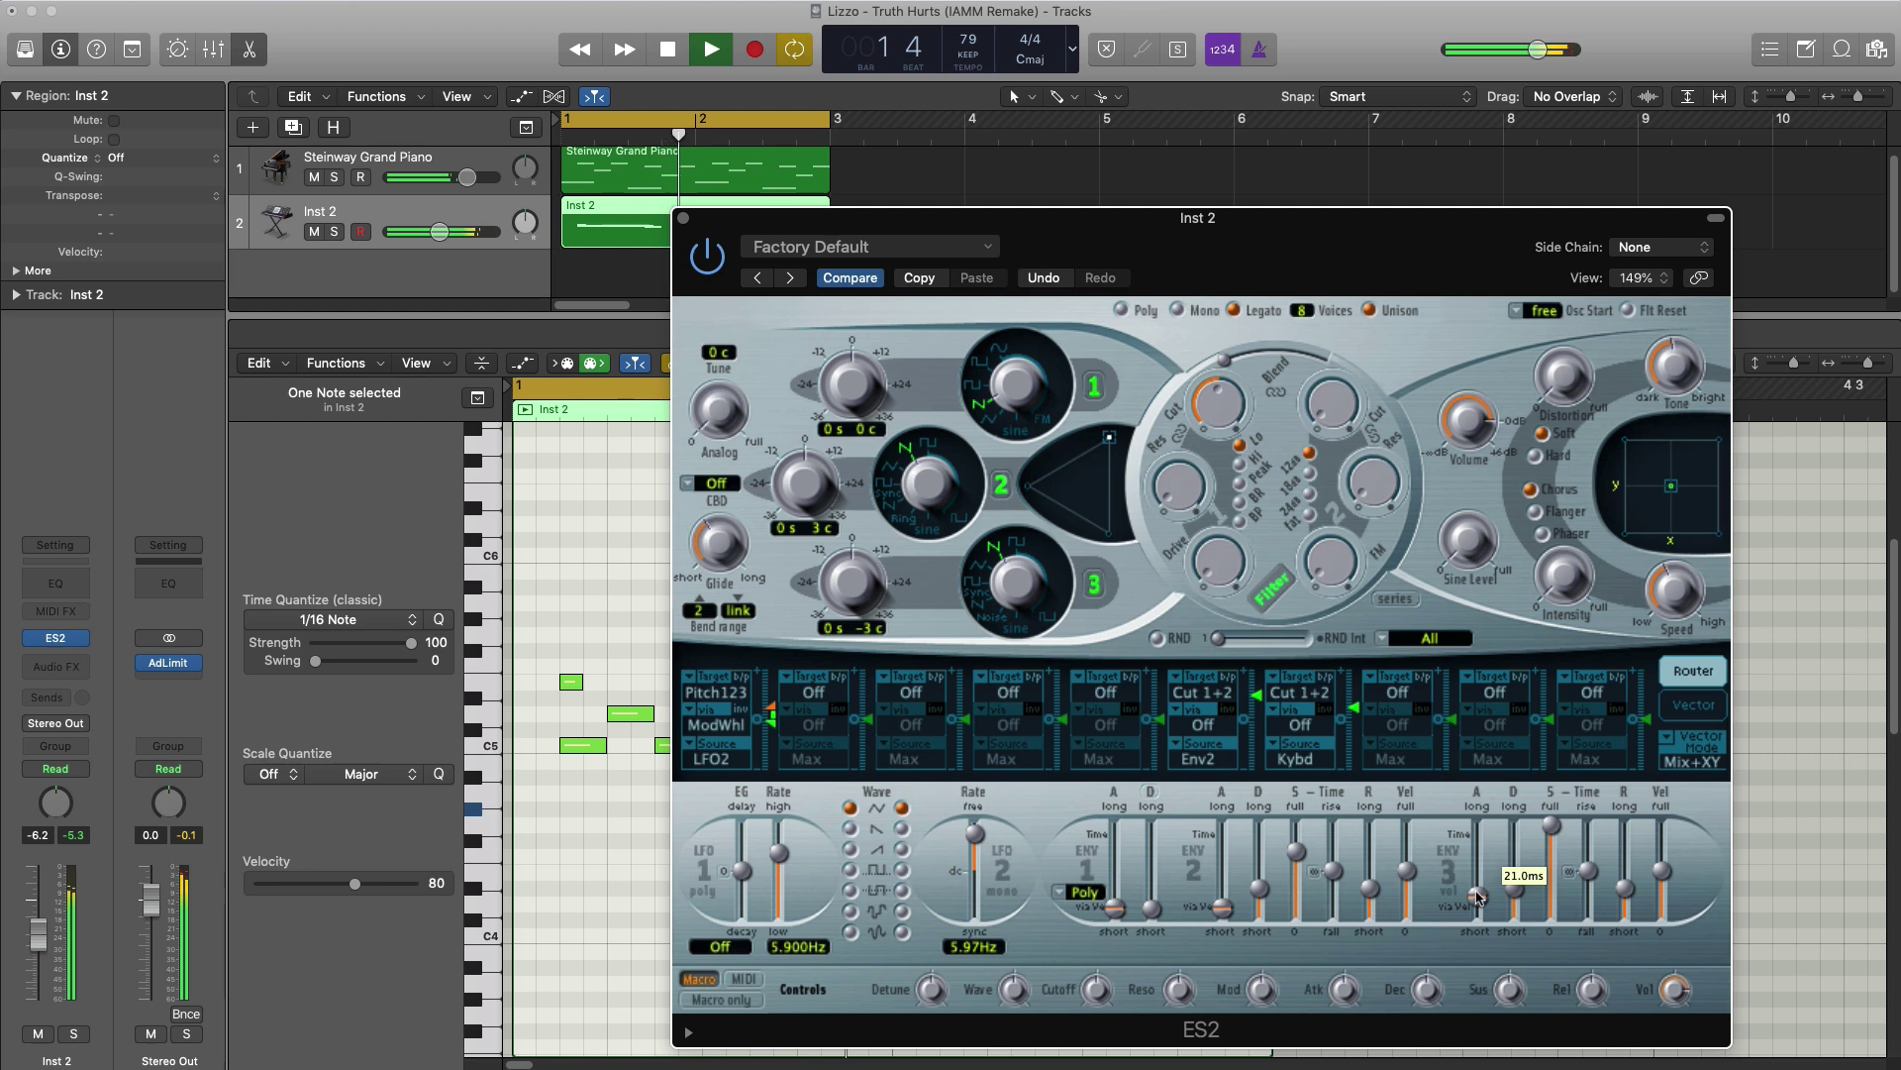
key(space)
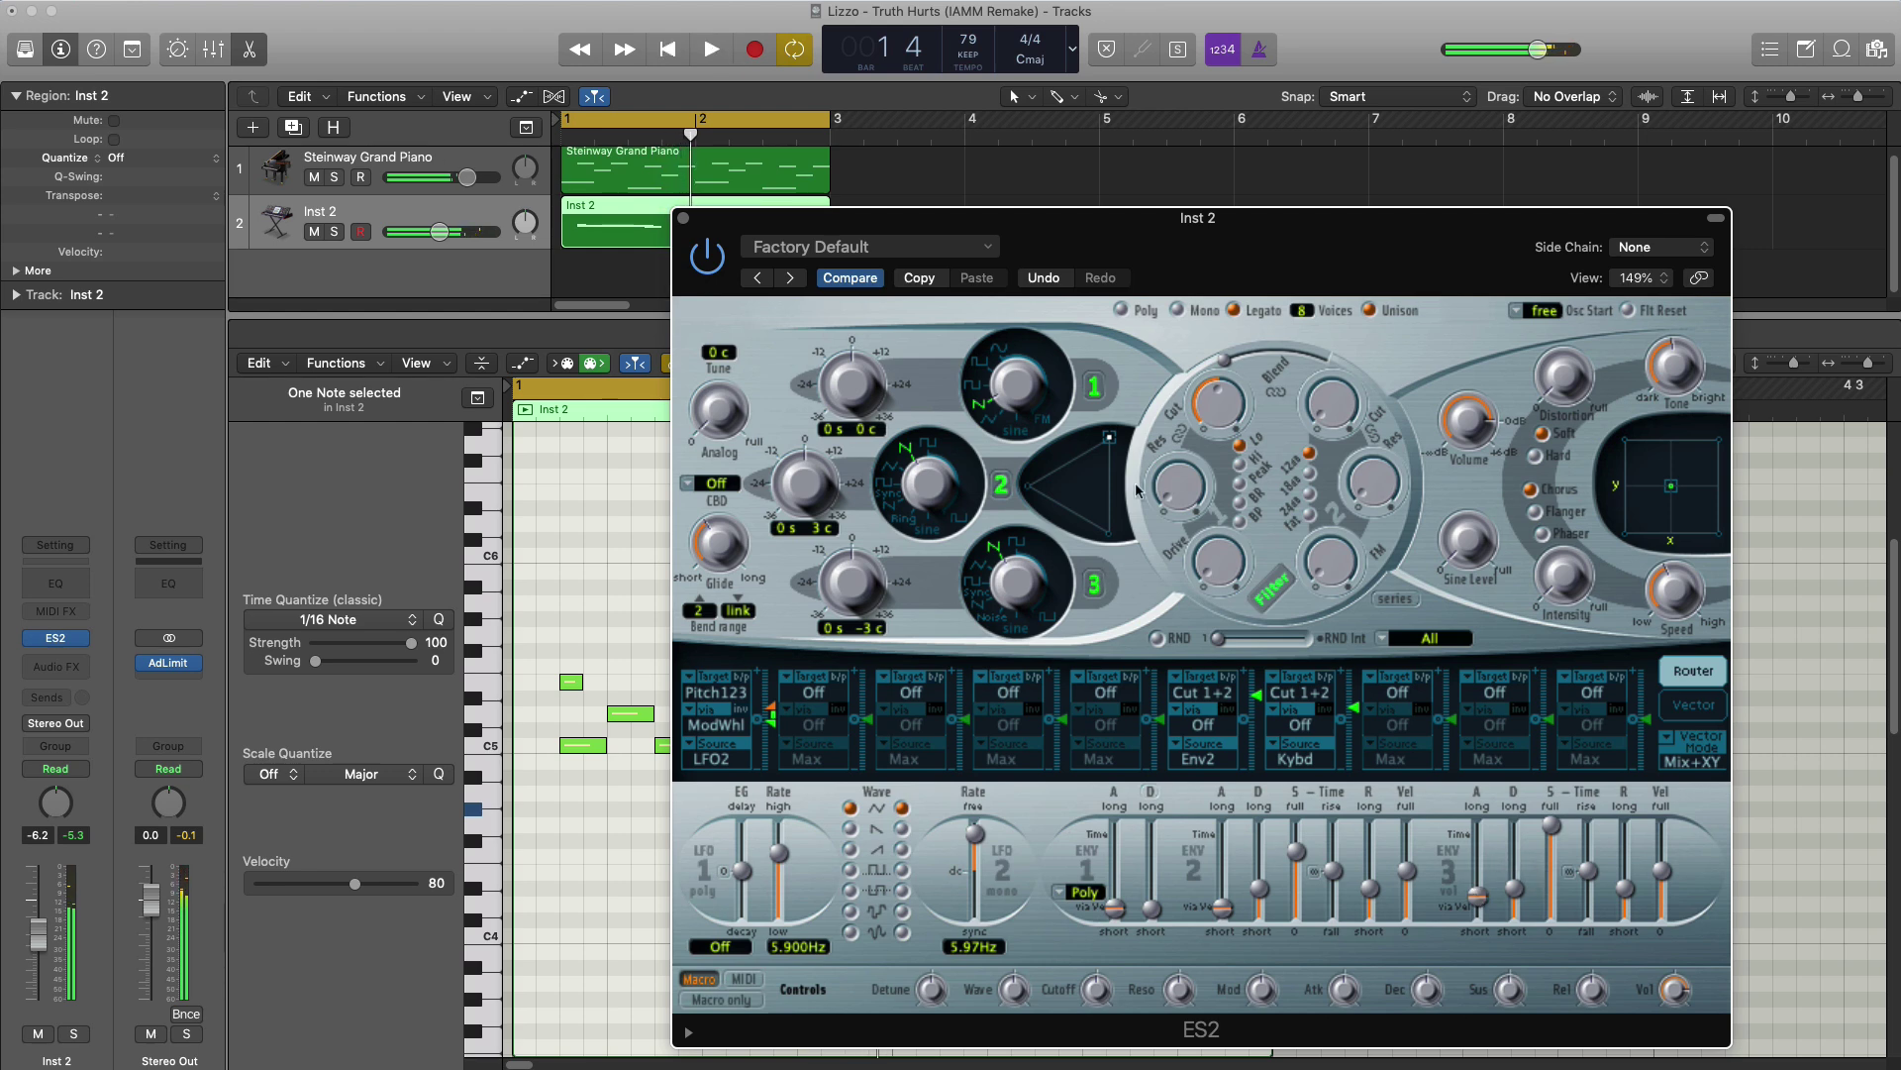
- Close the ES2, insert a Channel EQ on Inst 2, and apply a 24 dB/Oct low cut at 1320 Hz
click(684, 220)
click(45, 584)
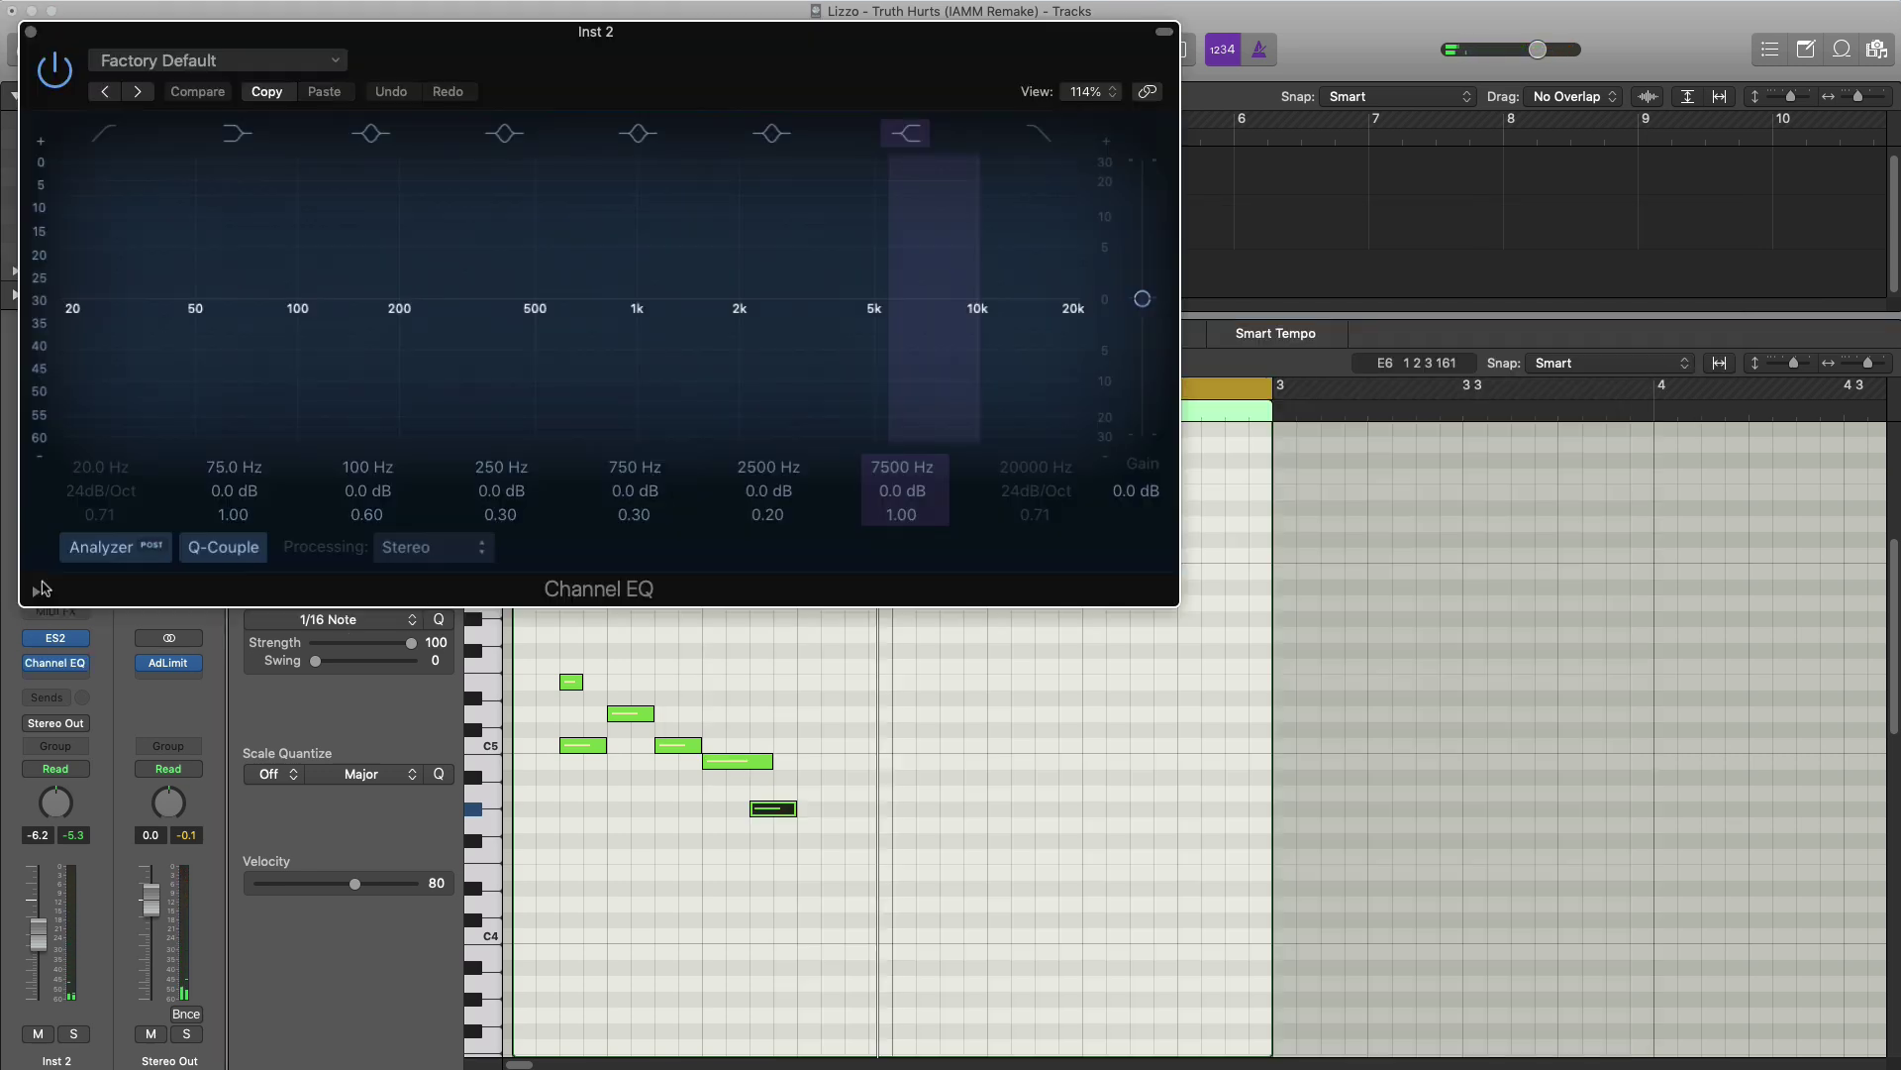
click(104, 133)
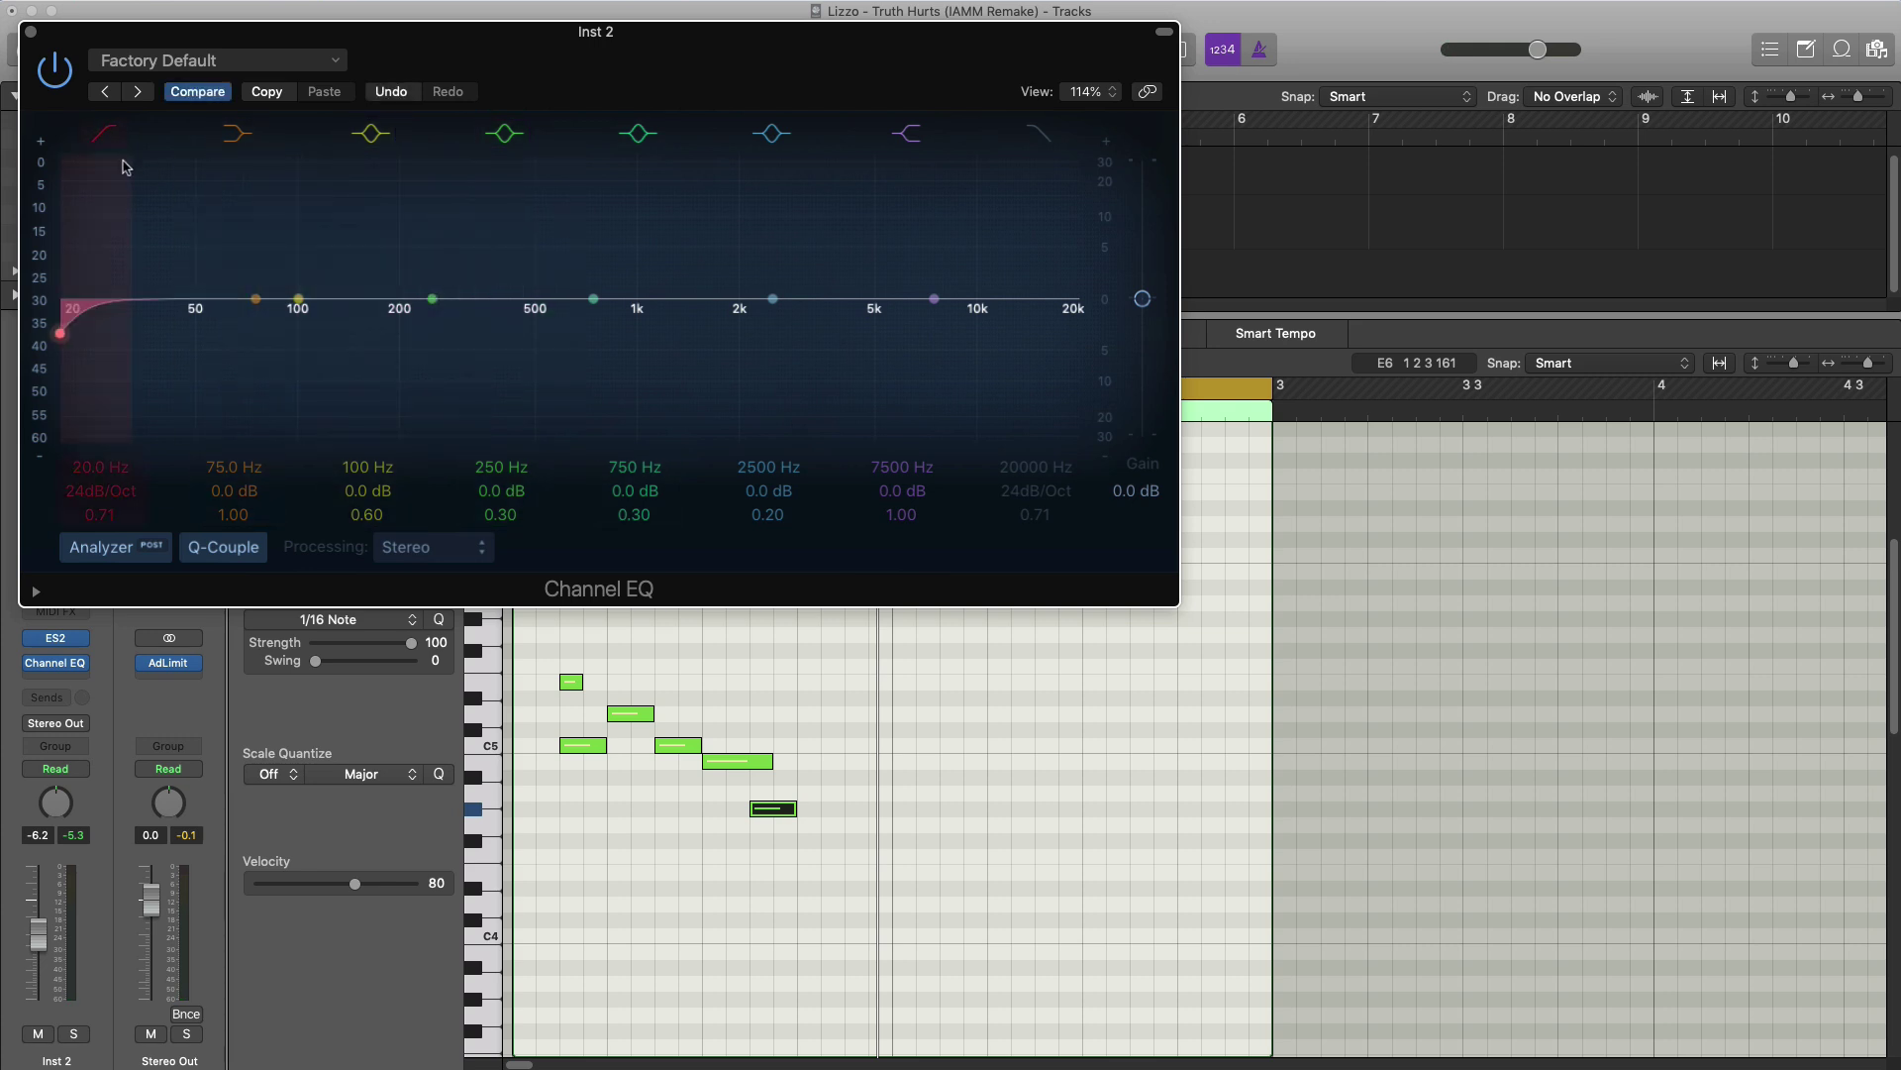
drag(86, 475, 86, 326)
key(space)
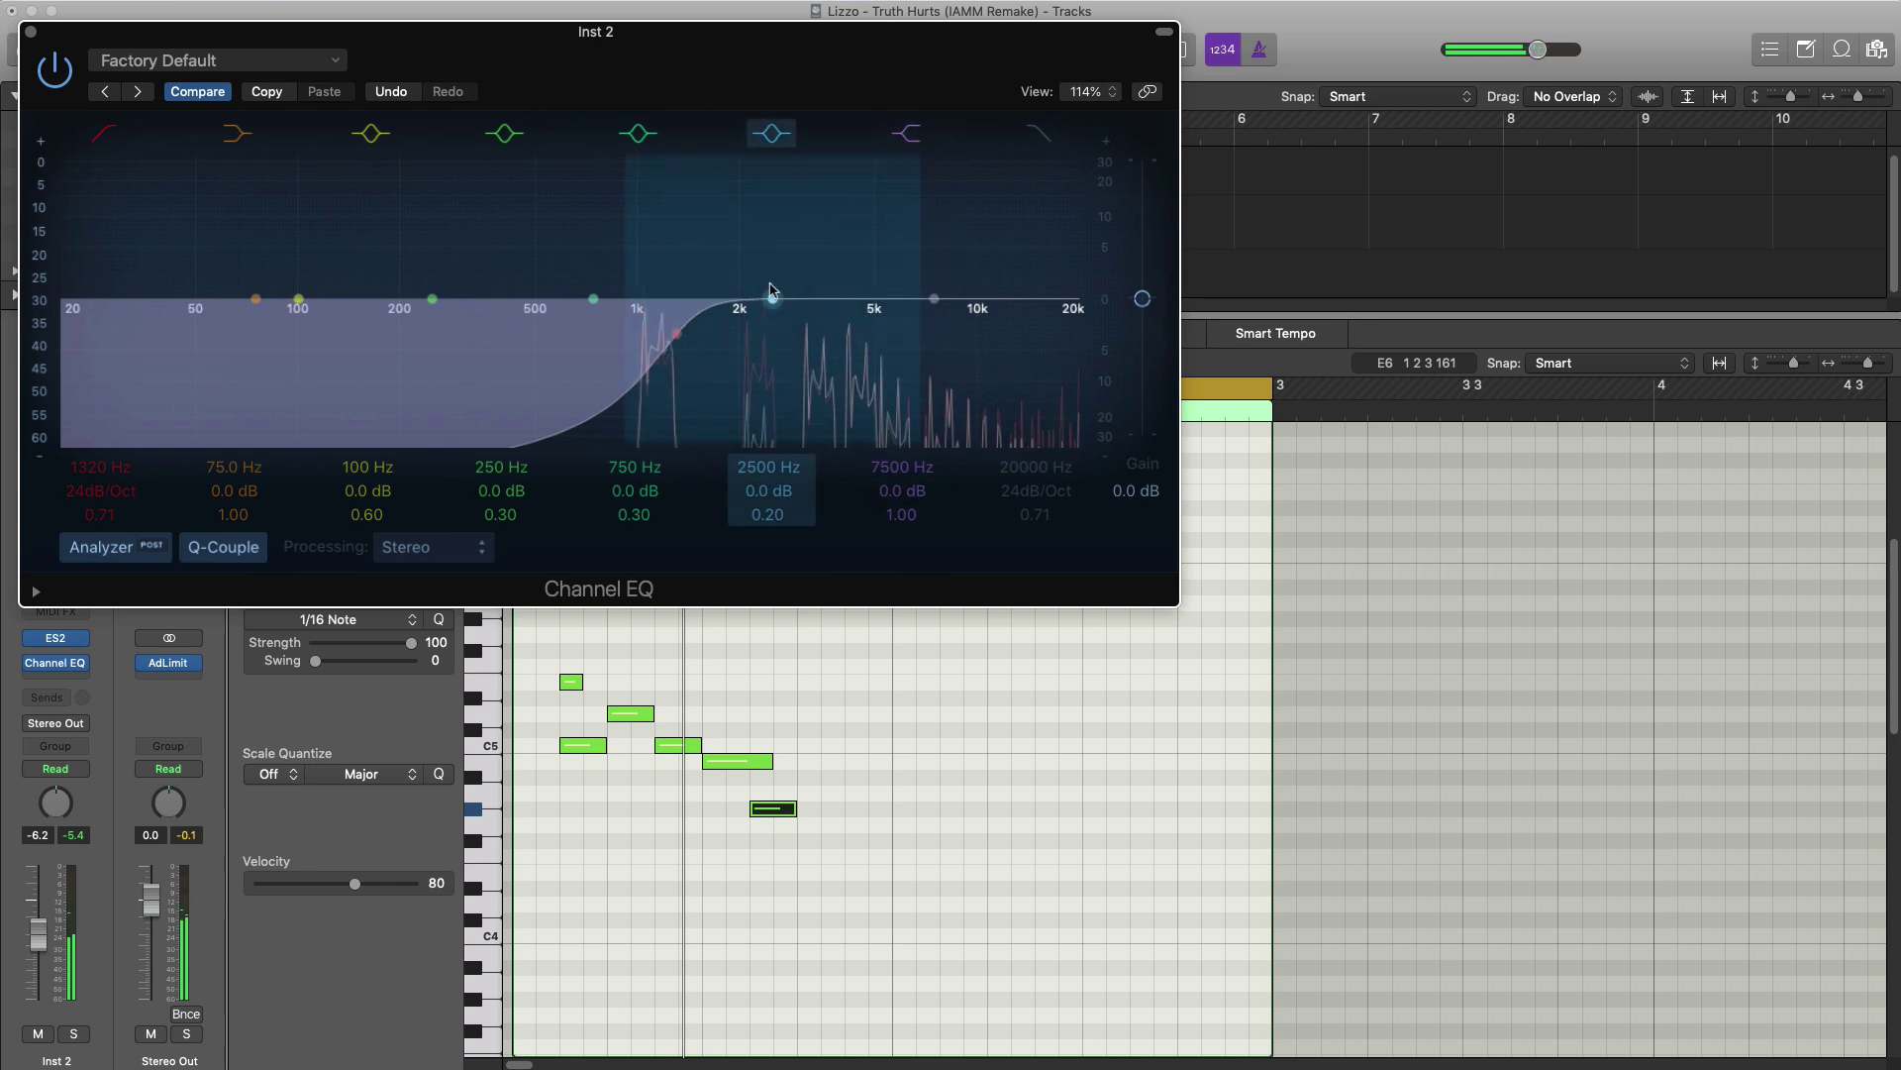
- Add a 24 dB/Oct high cut at 6100 Hz with Q 0.57 to the Channel EQ and close it
click(1038, 134)
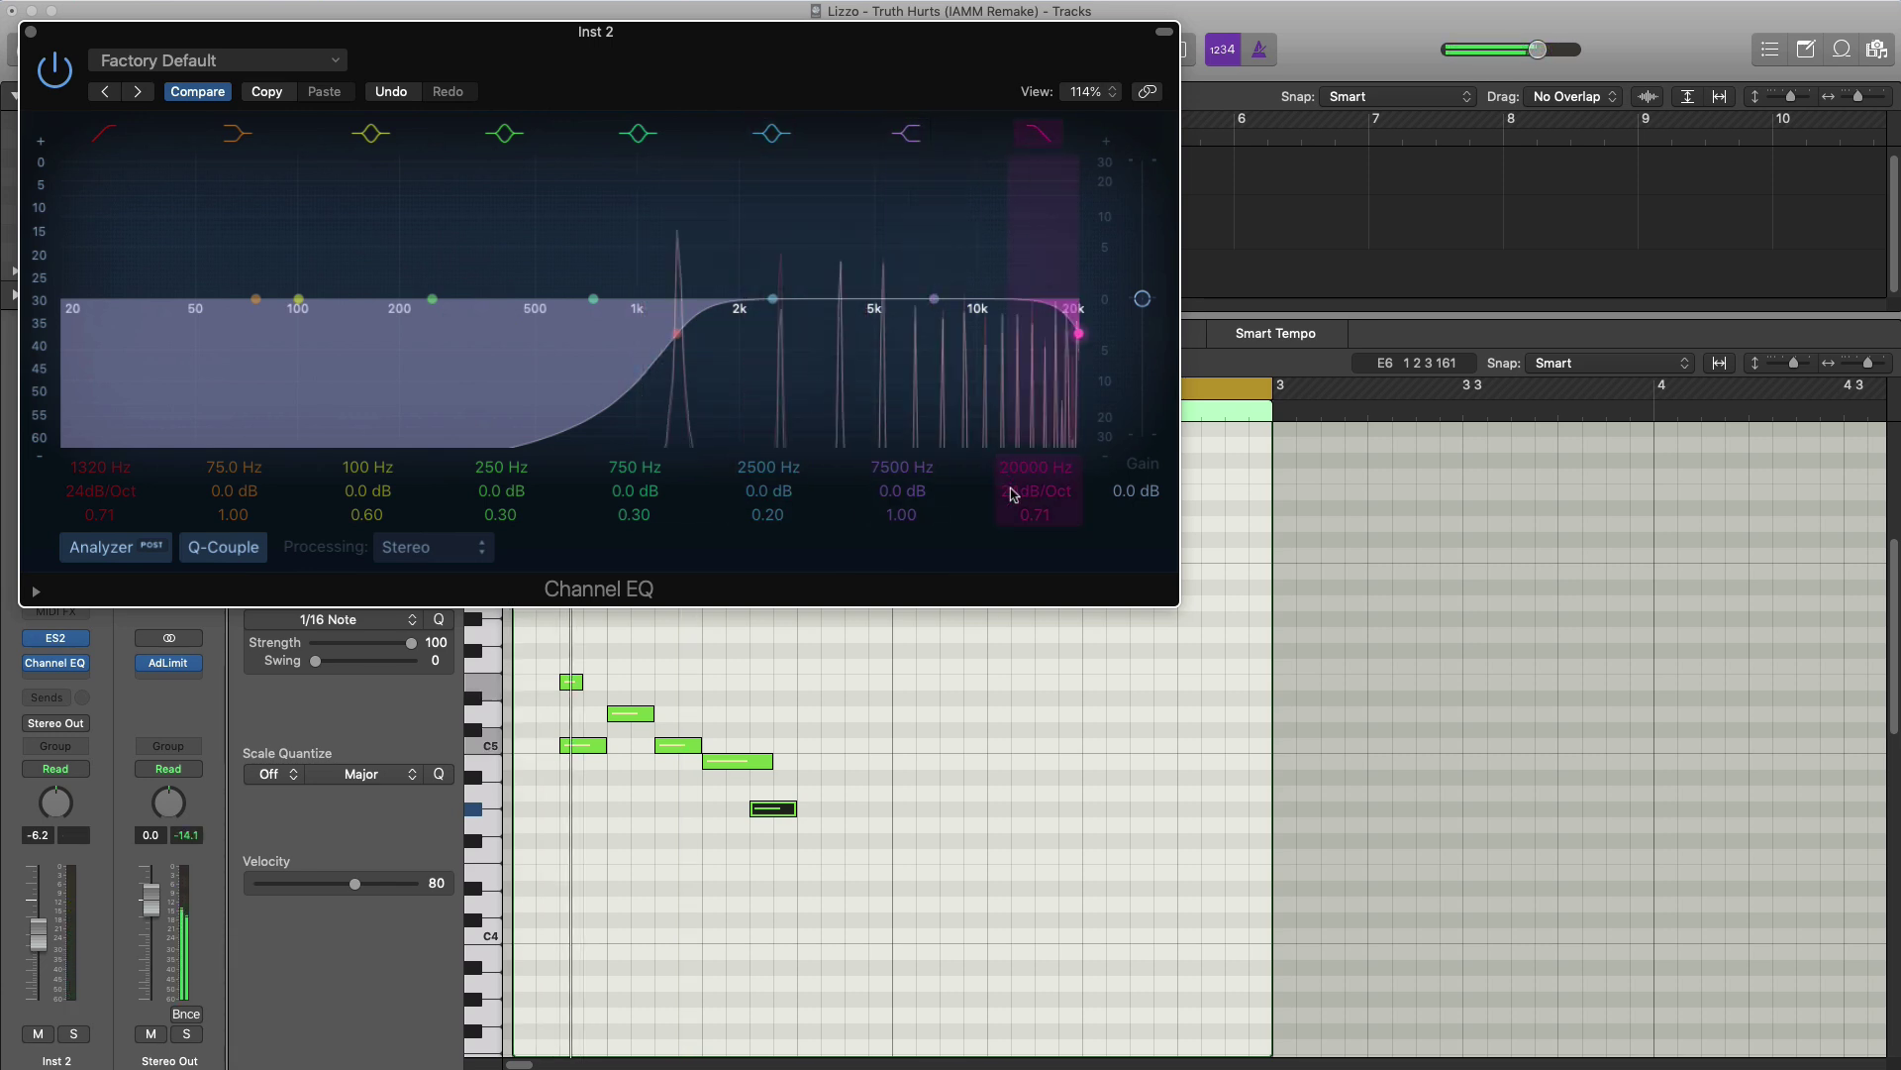
drag(1008, 482, 1008, 545)
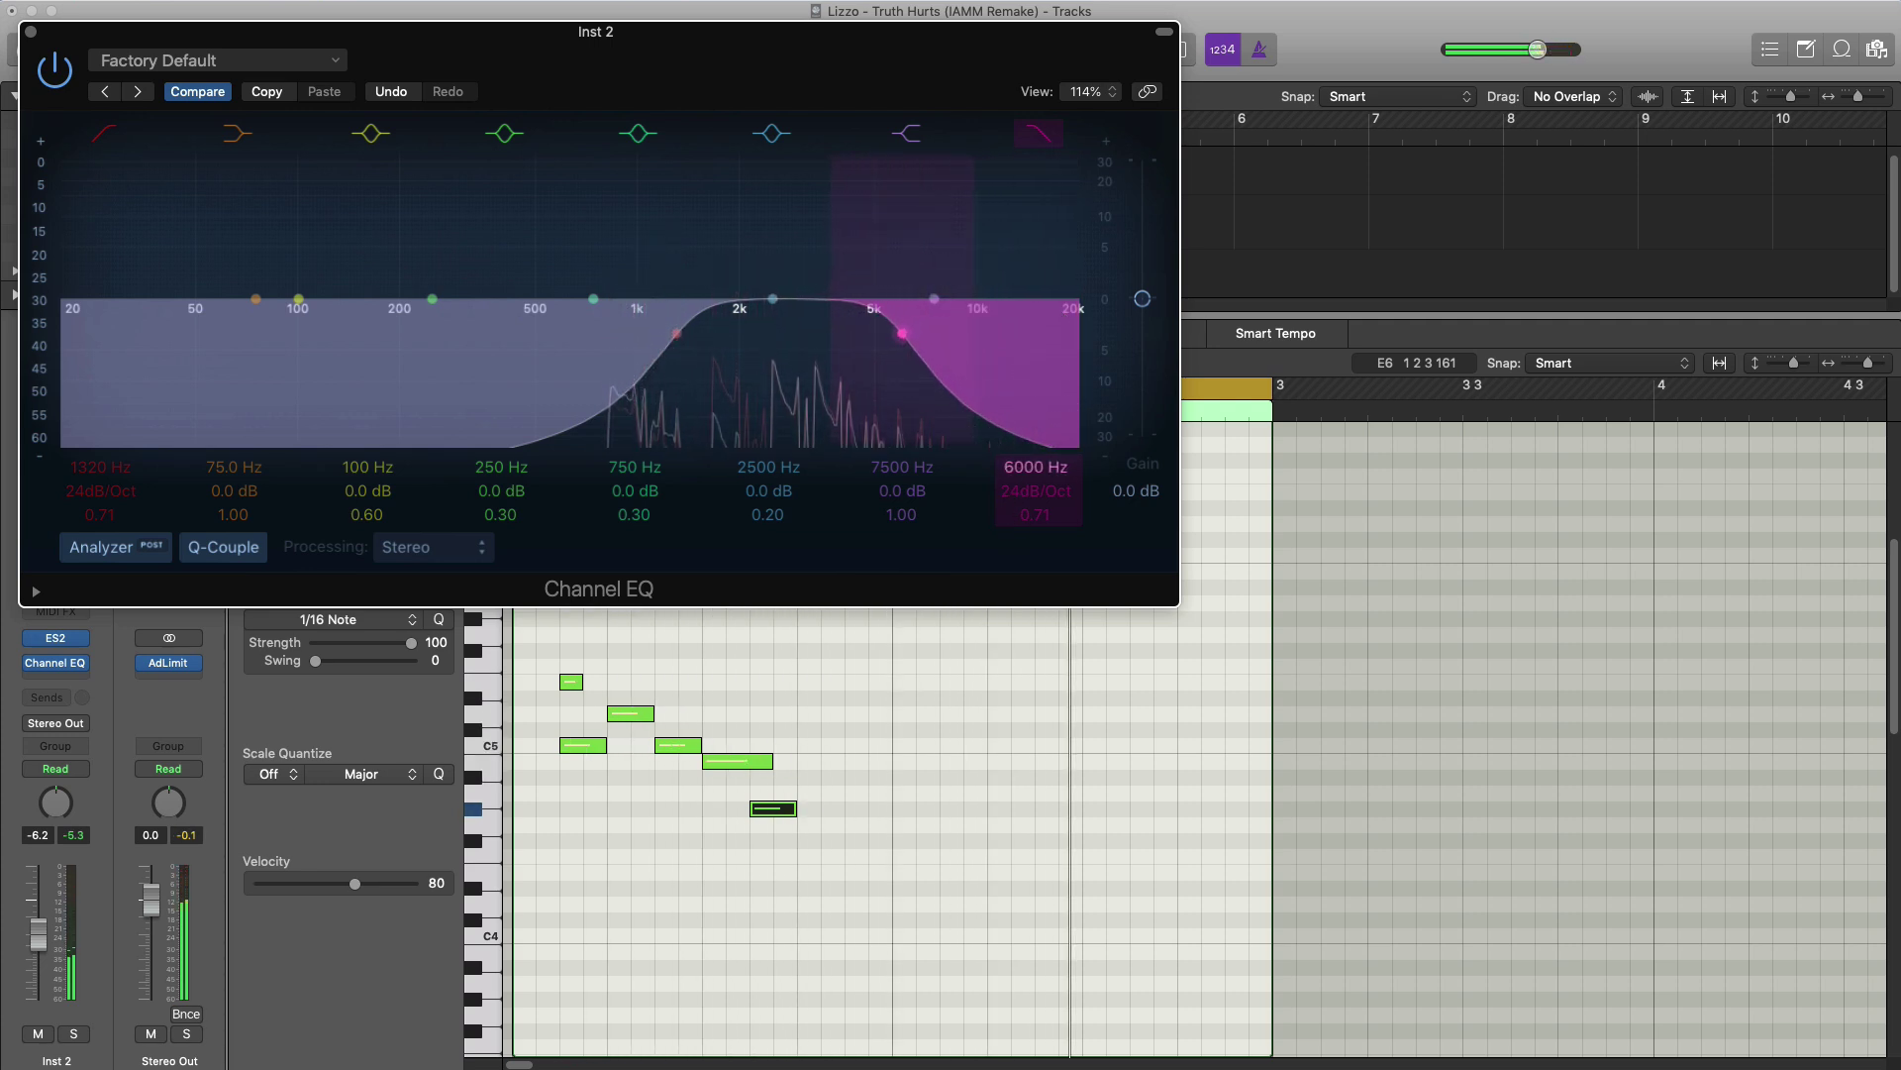
drag(1025, 475, 1035, 529)
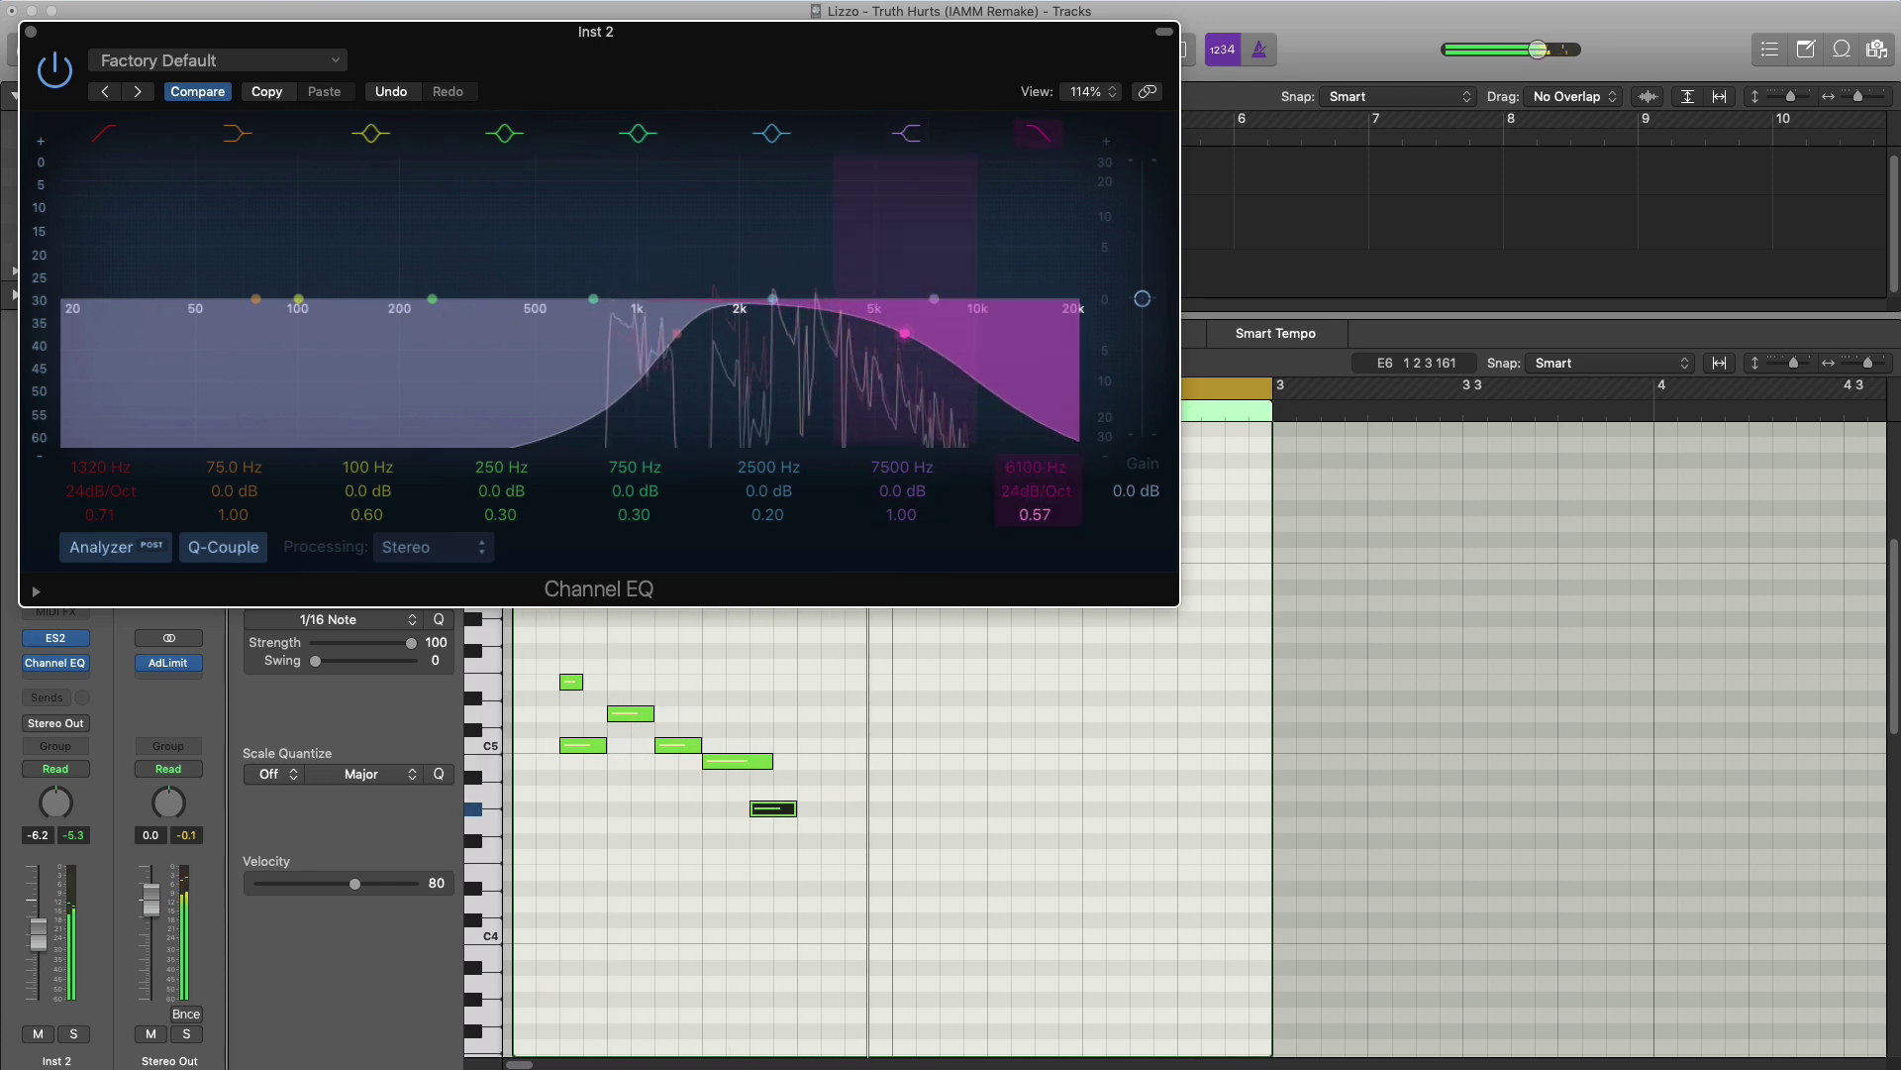
click(31, 33)
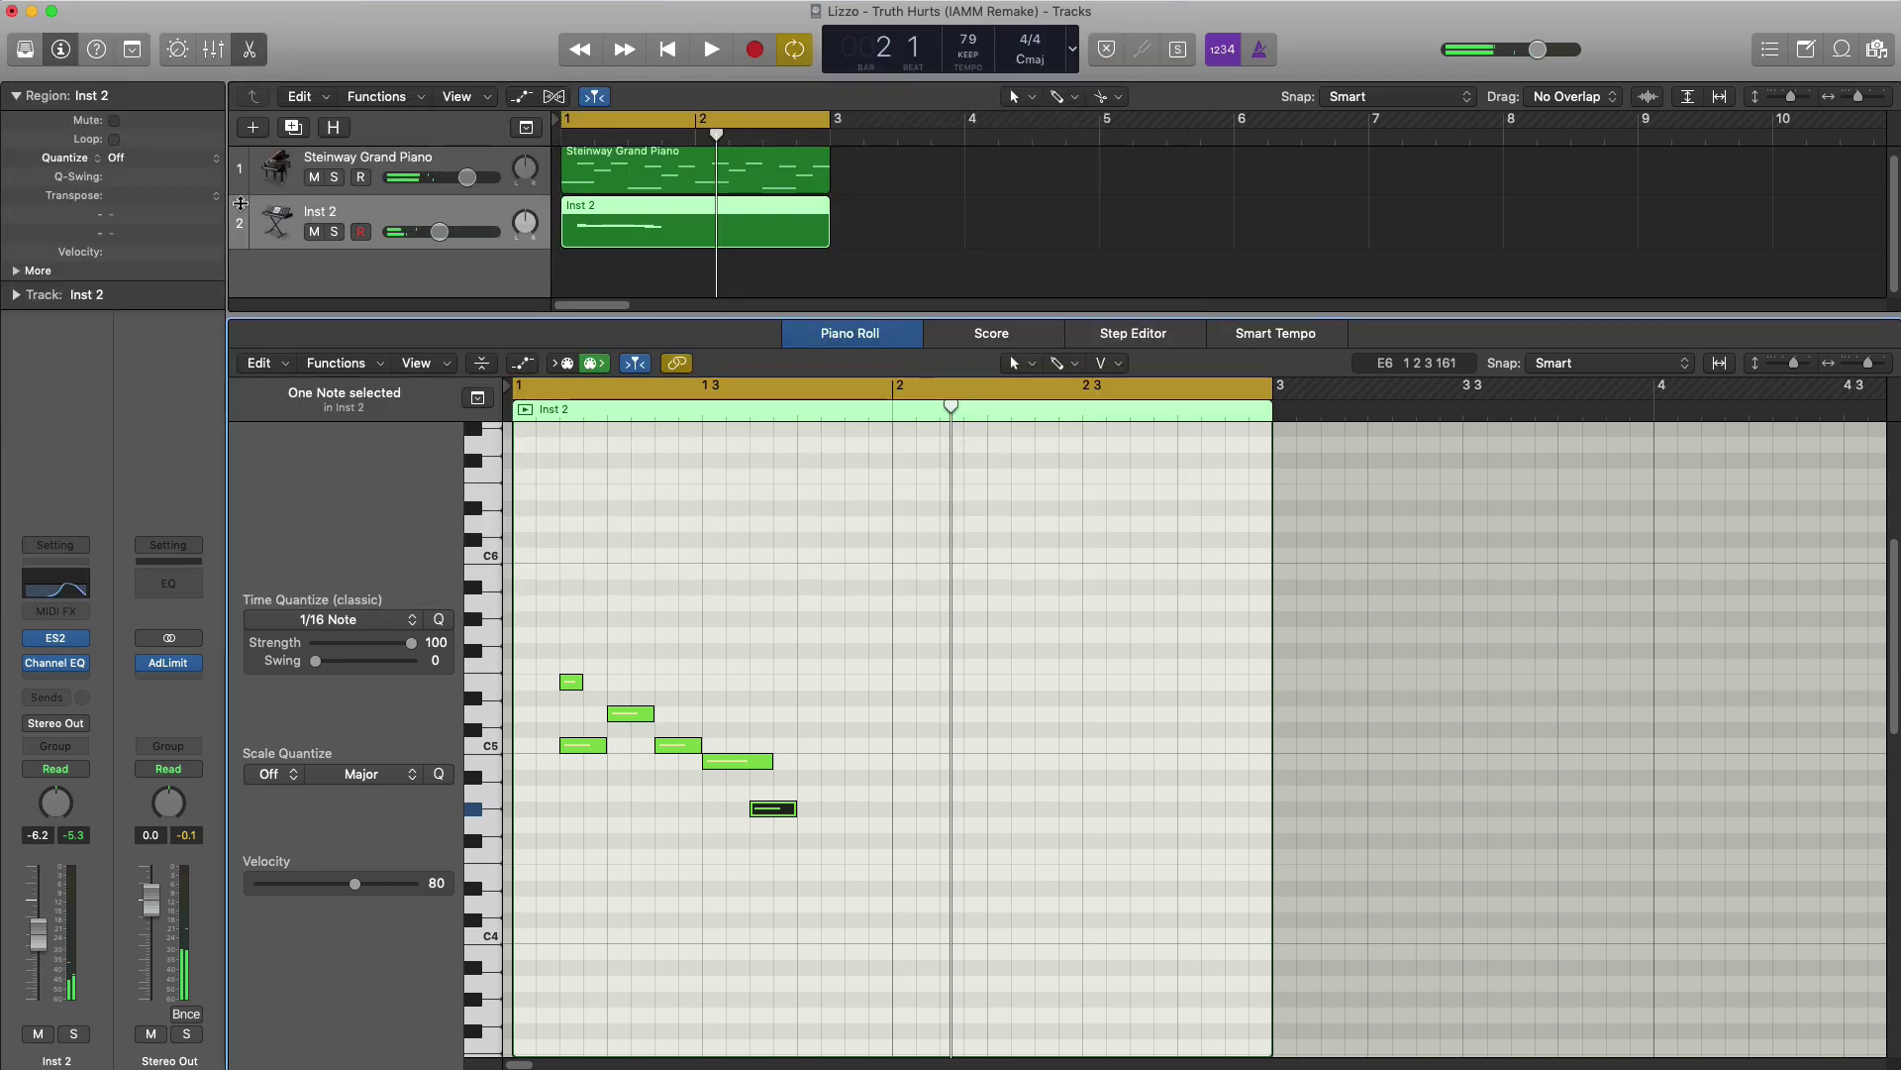
- Insert a Chorus on Inst 2, raise its Mix to 50 % while auditioning, and close it
click(55, 681)
mouse_move(137, 735)
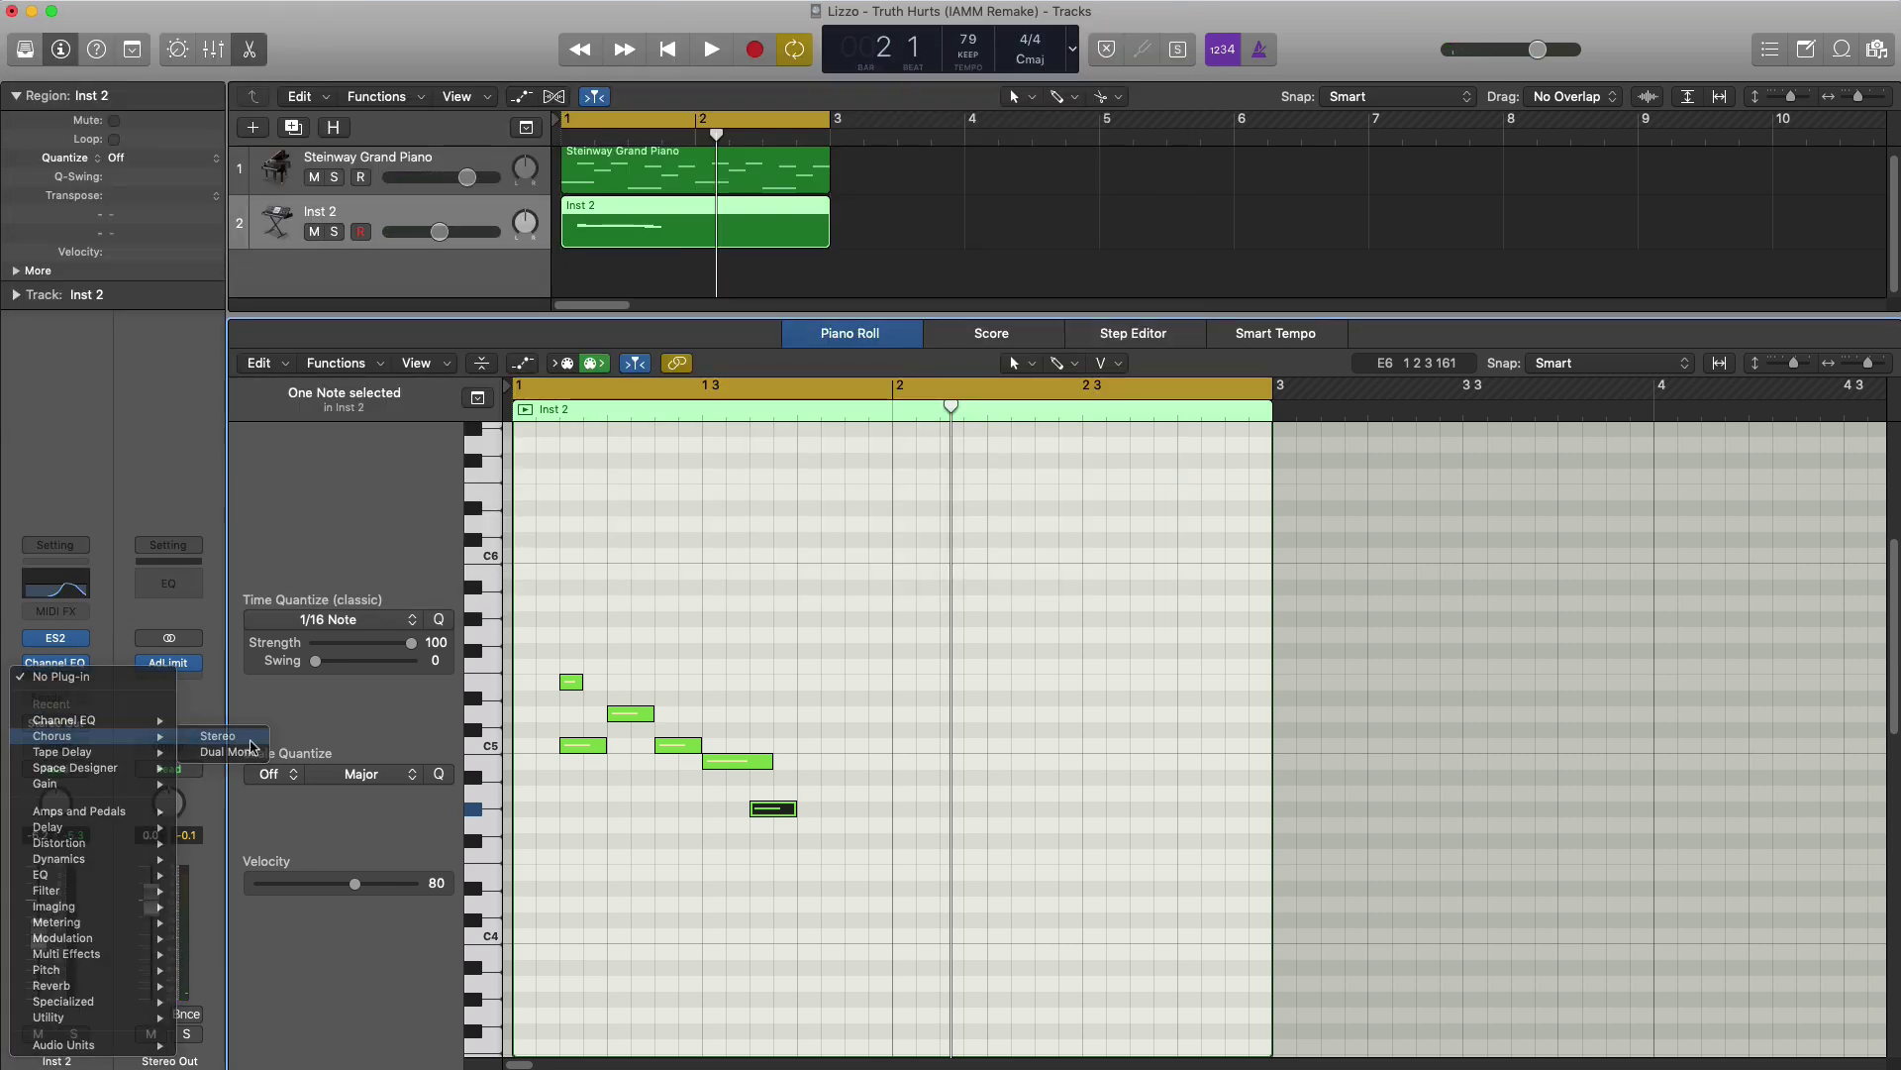
click(235, 748)
drag(216, 49, 778, 297)
key(space)
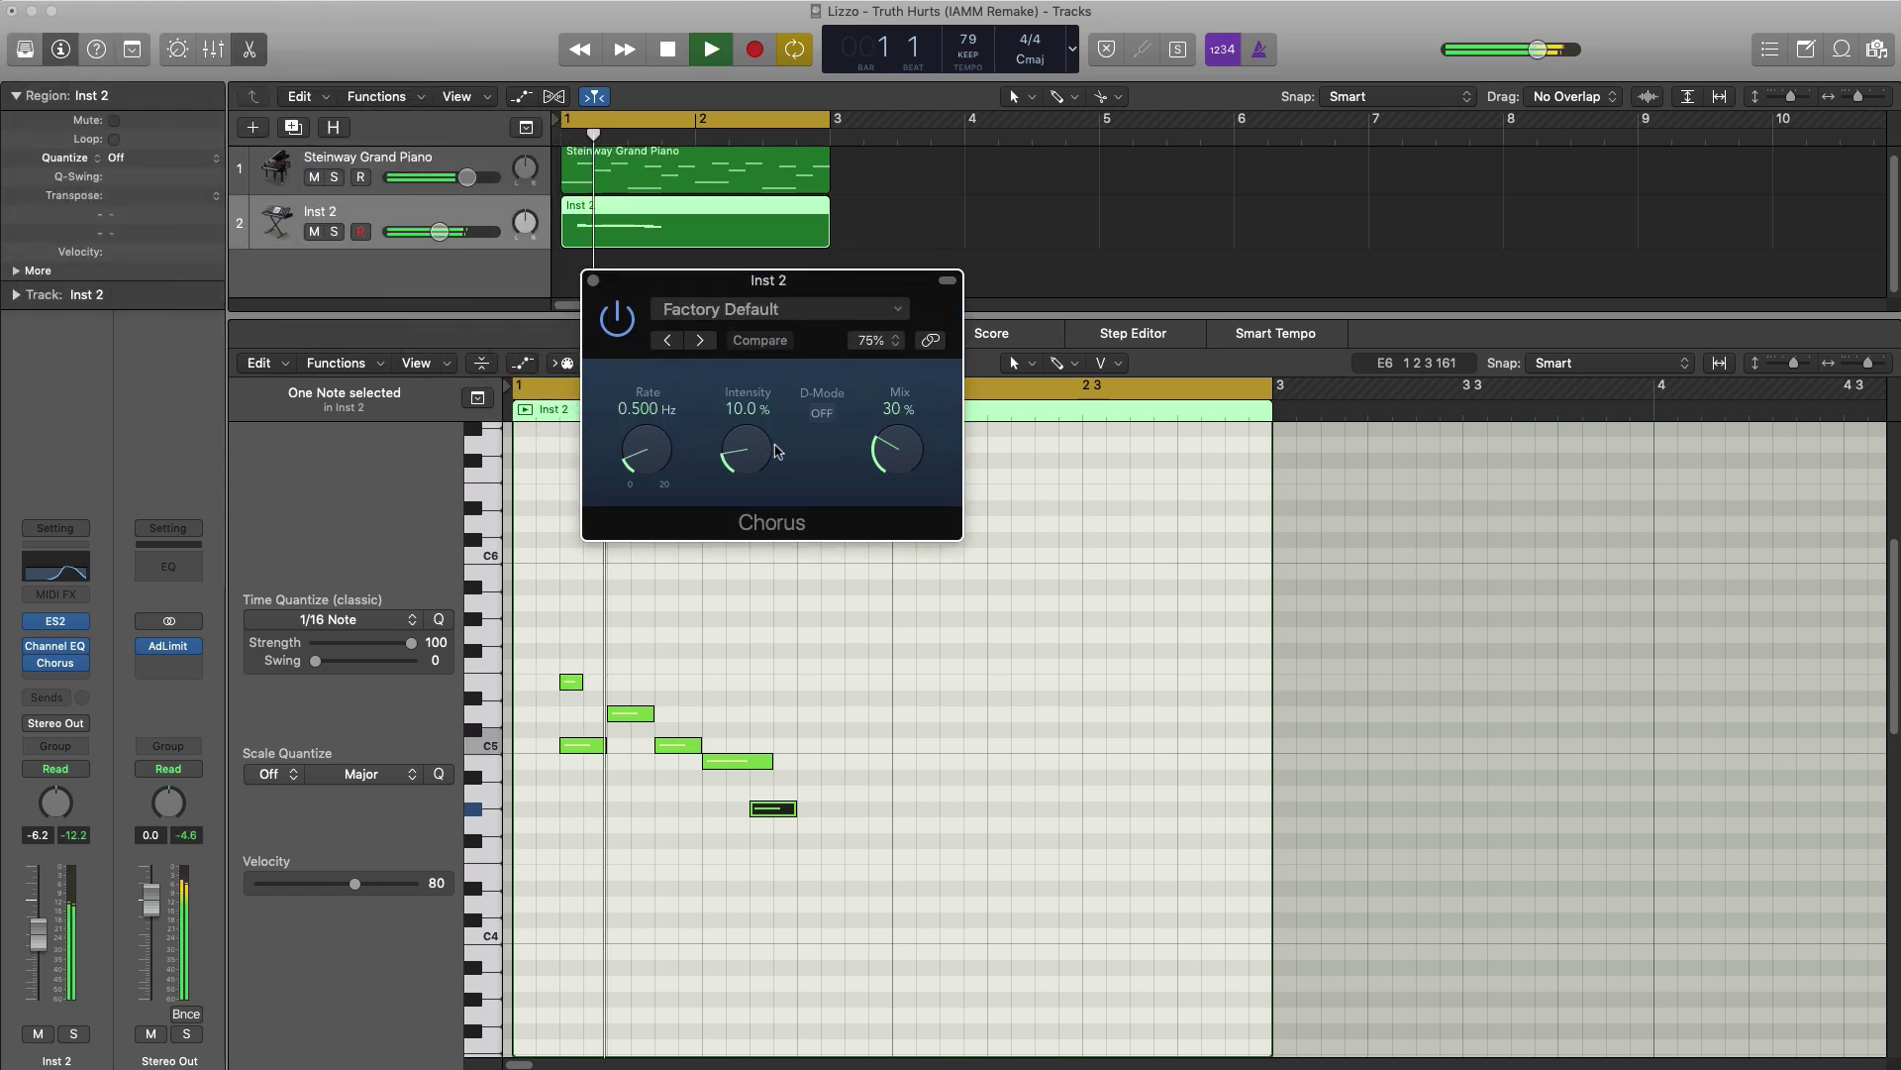
key(space)
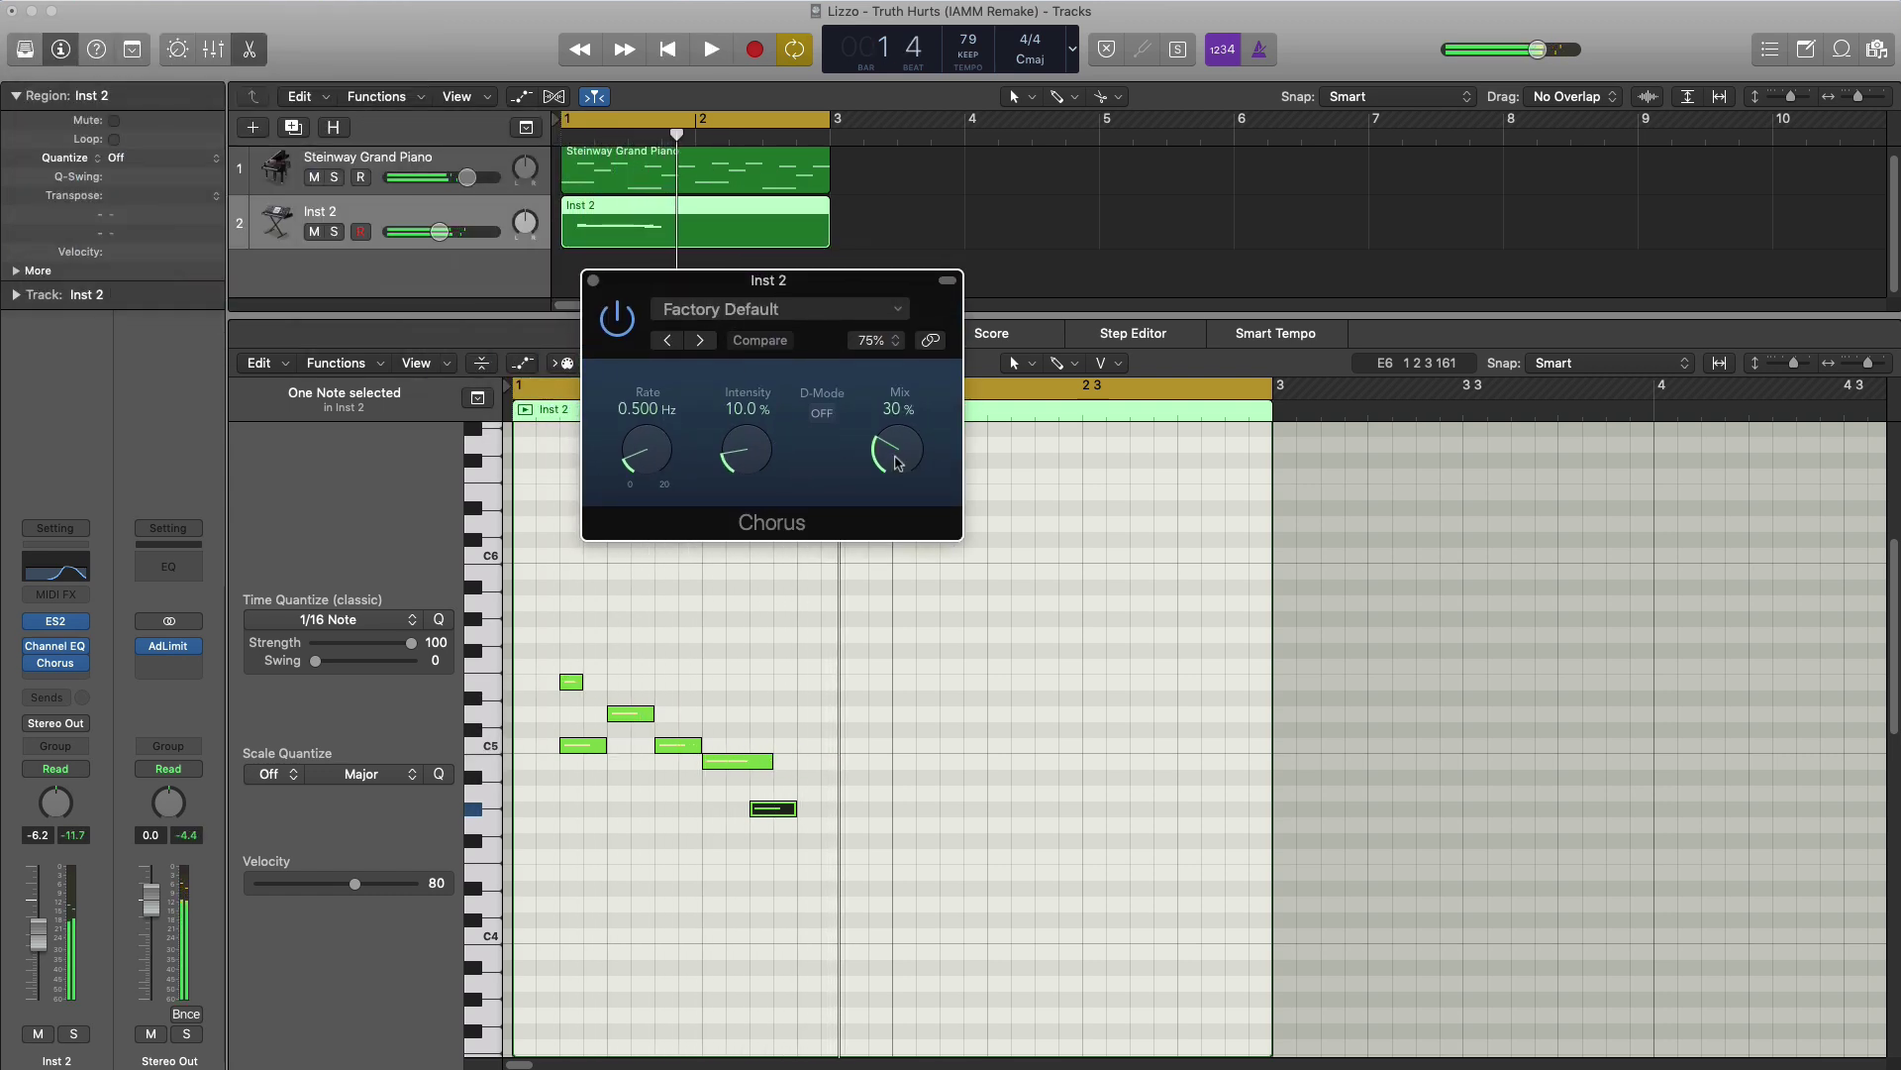
key(space)
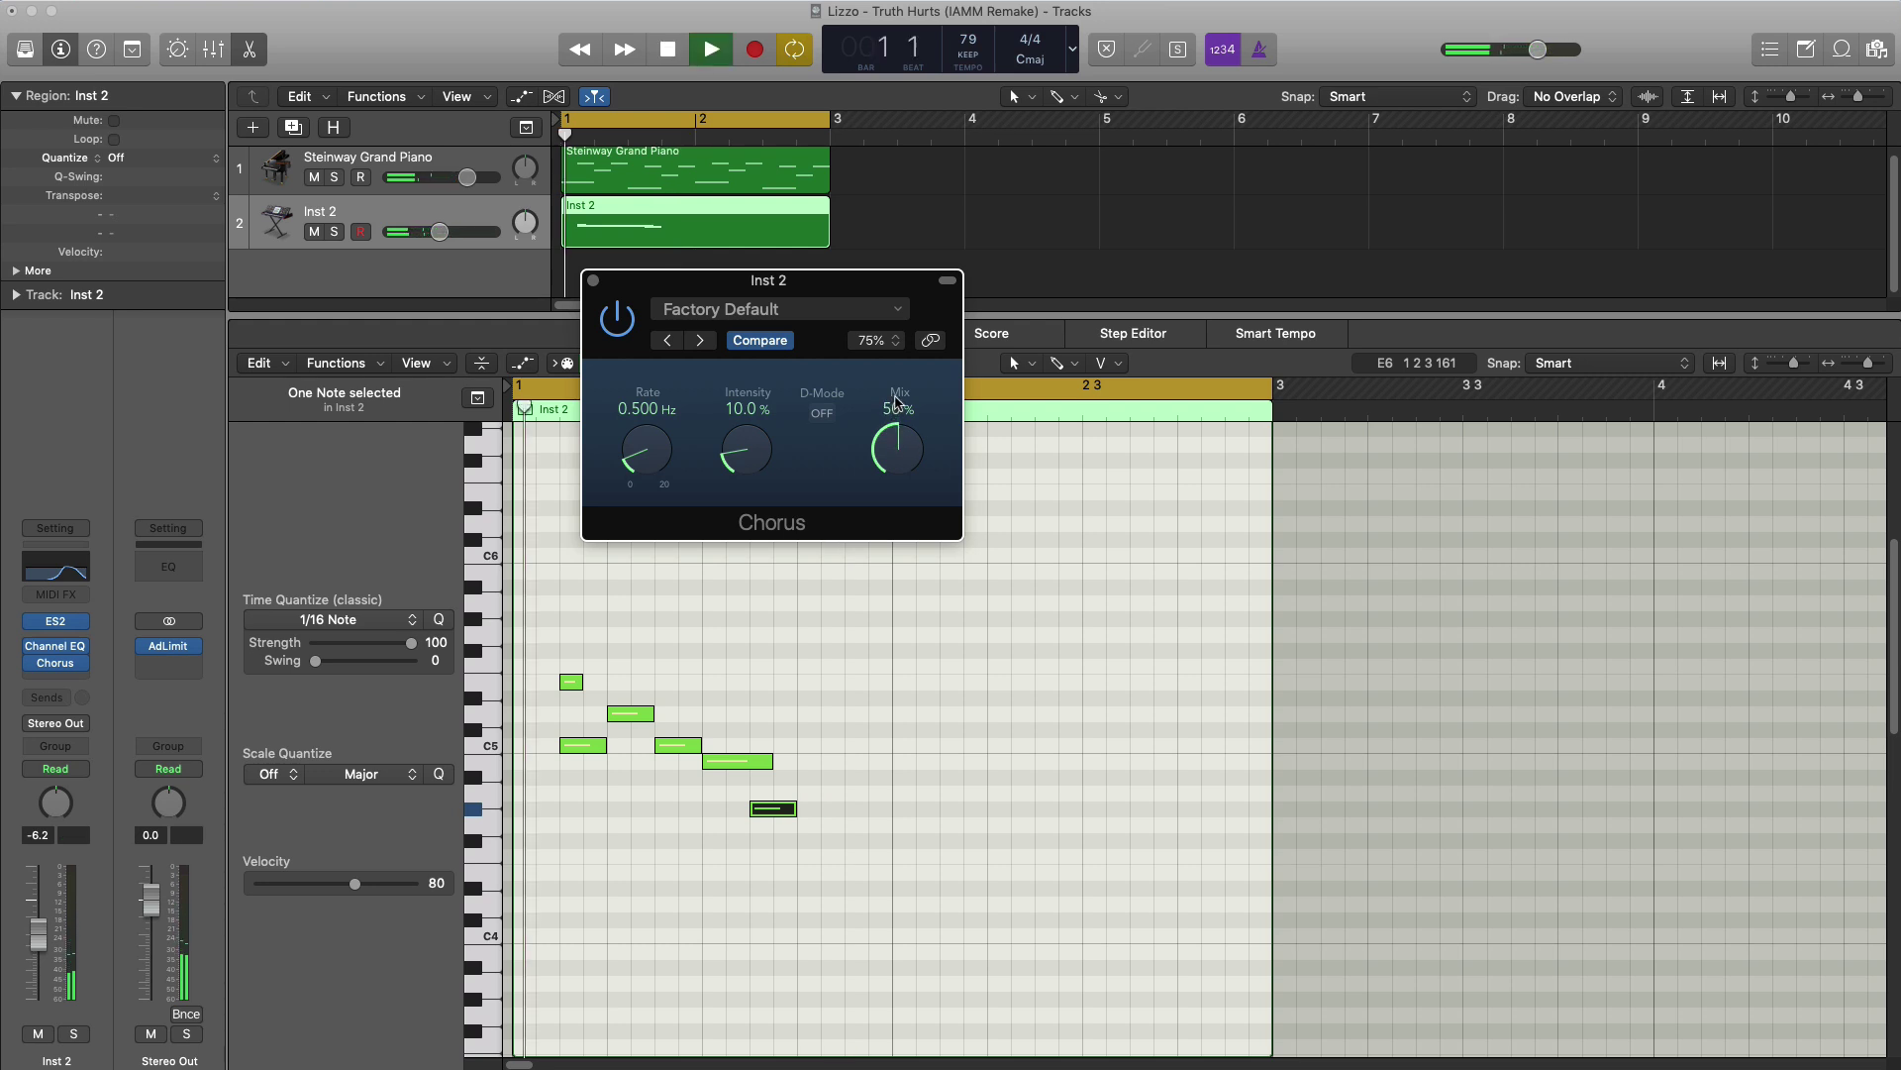
click(593, 281)
key(space)
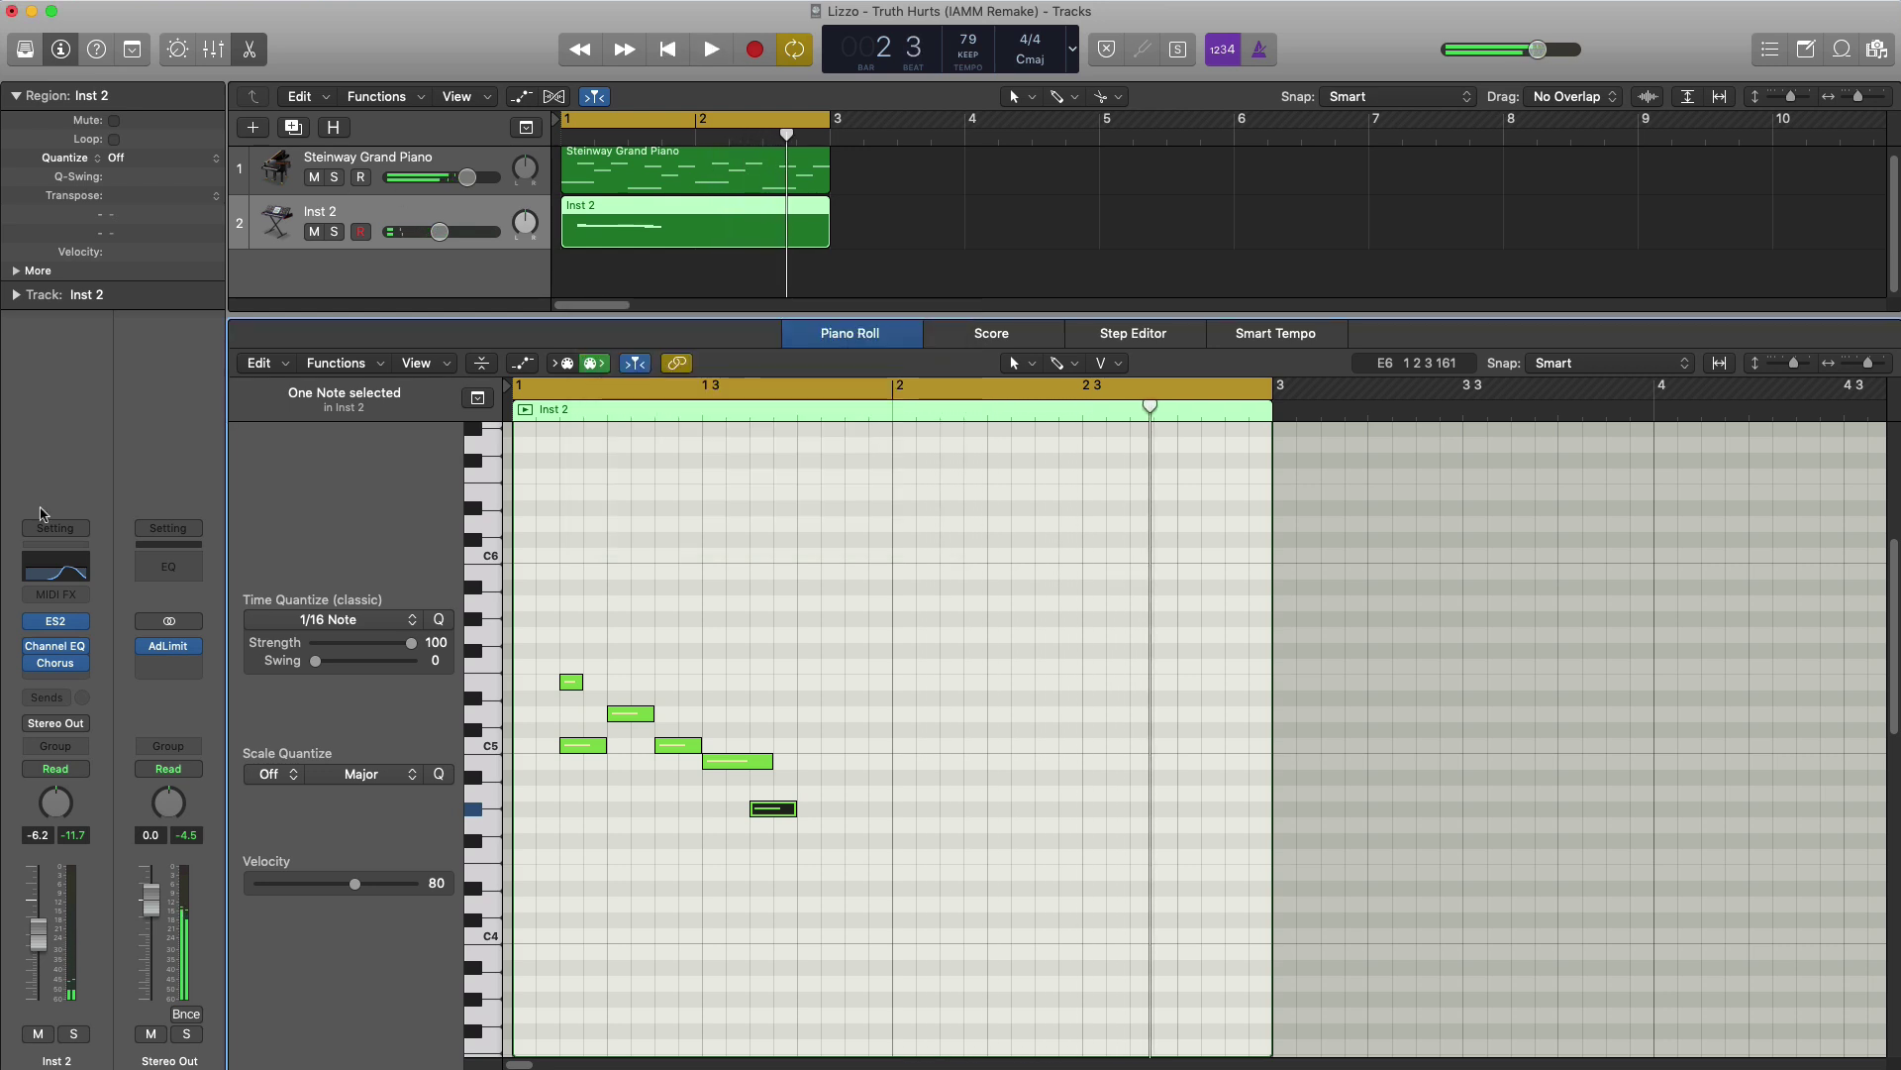
- Insert Space Designer on Inst 2, load the small room preset 1.0s Hard Ambience, and close the plug-in
click(66, 681)
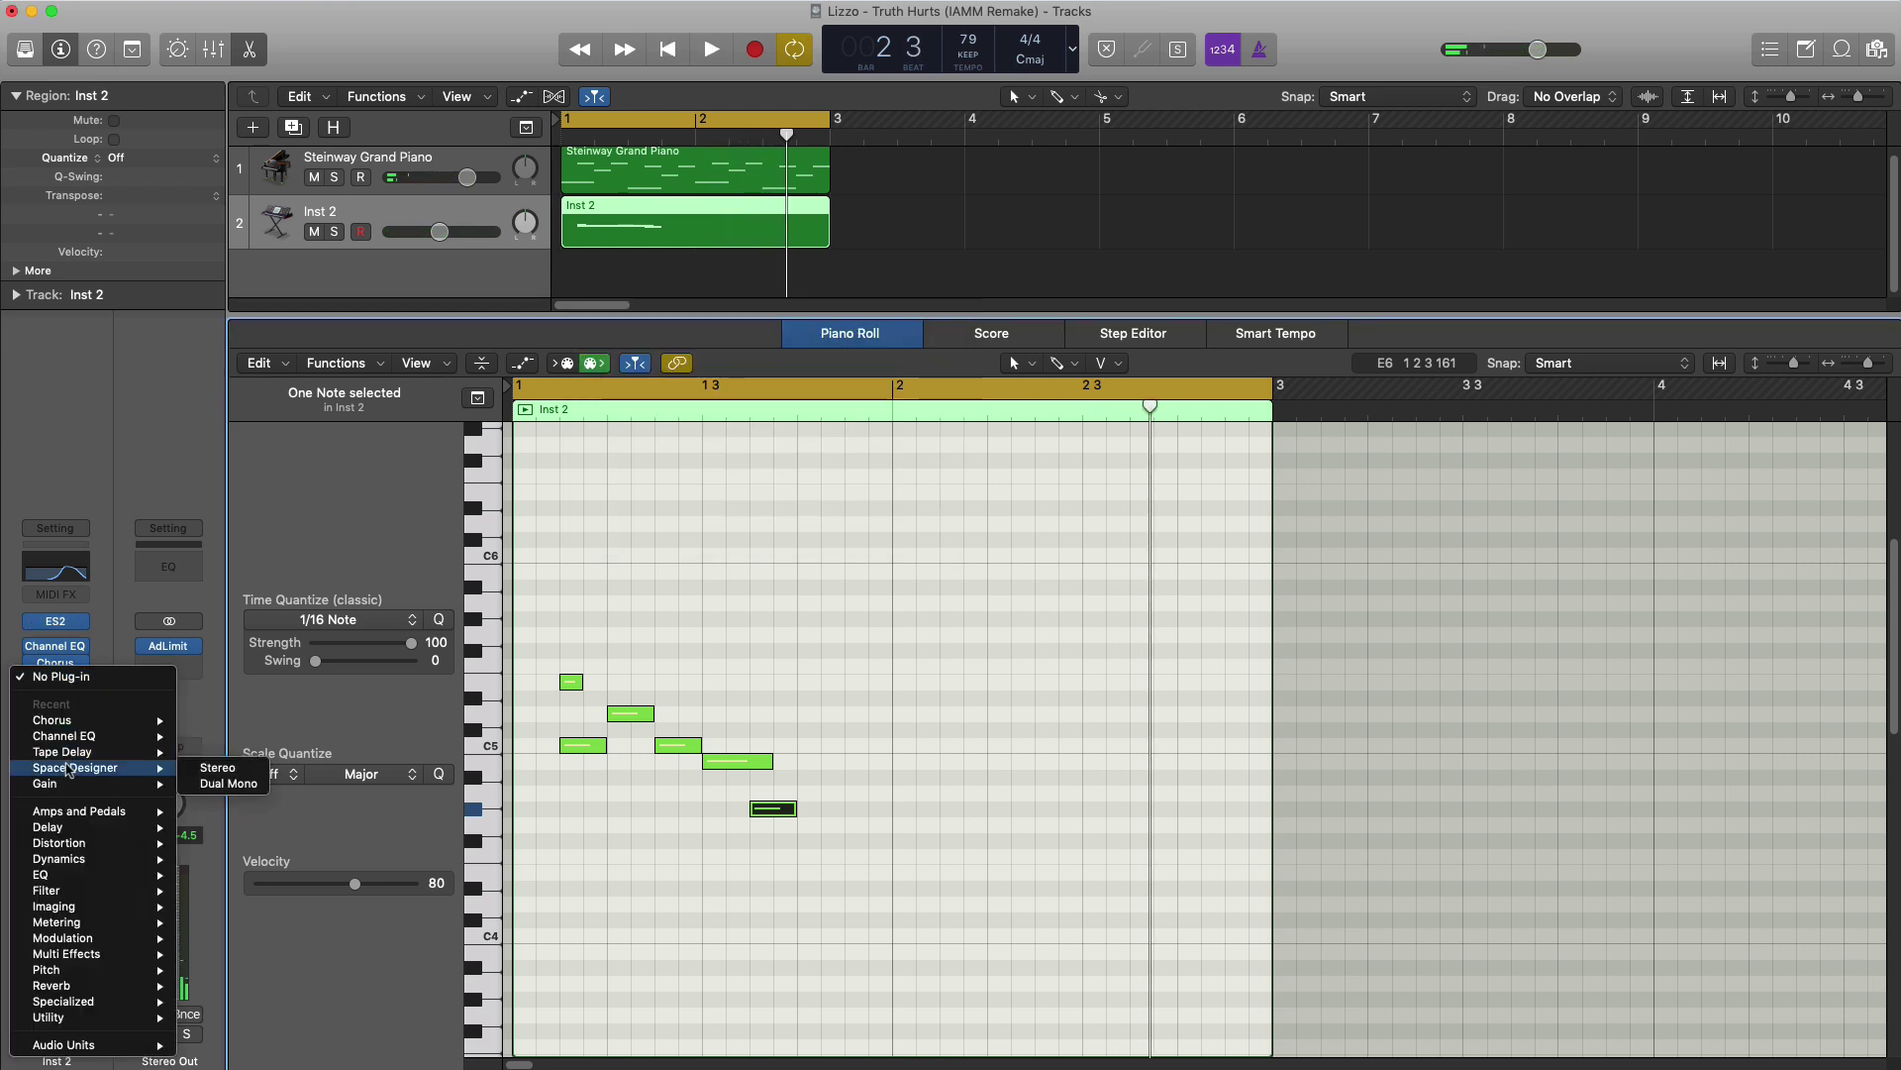
key(Escape)
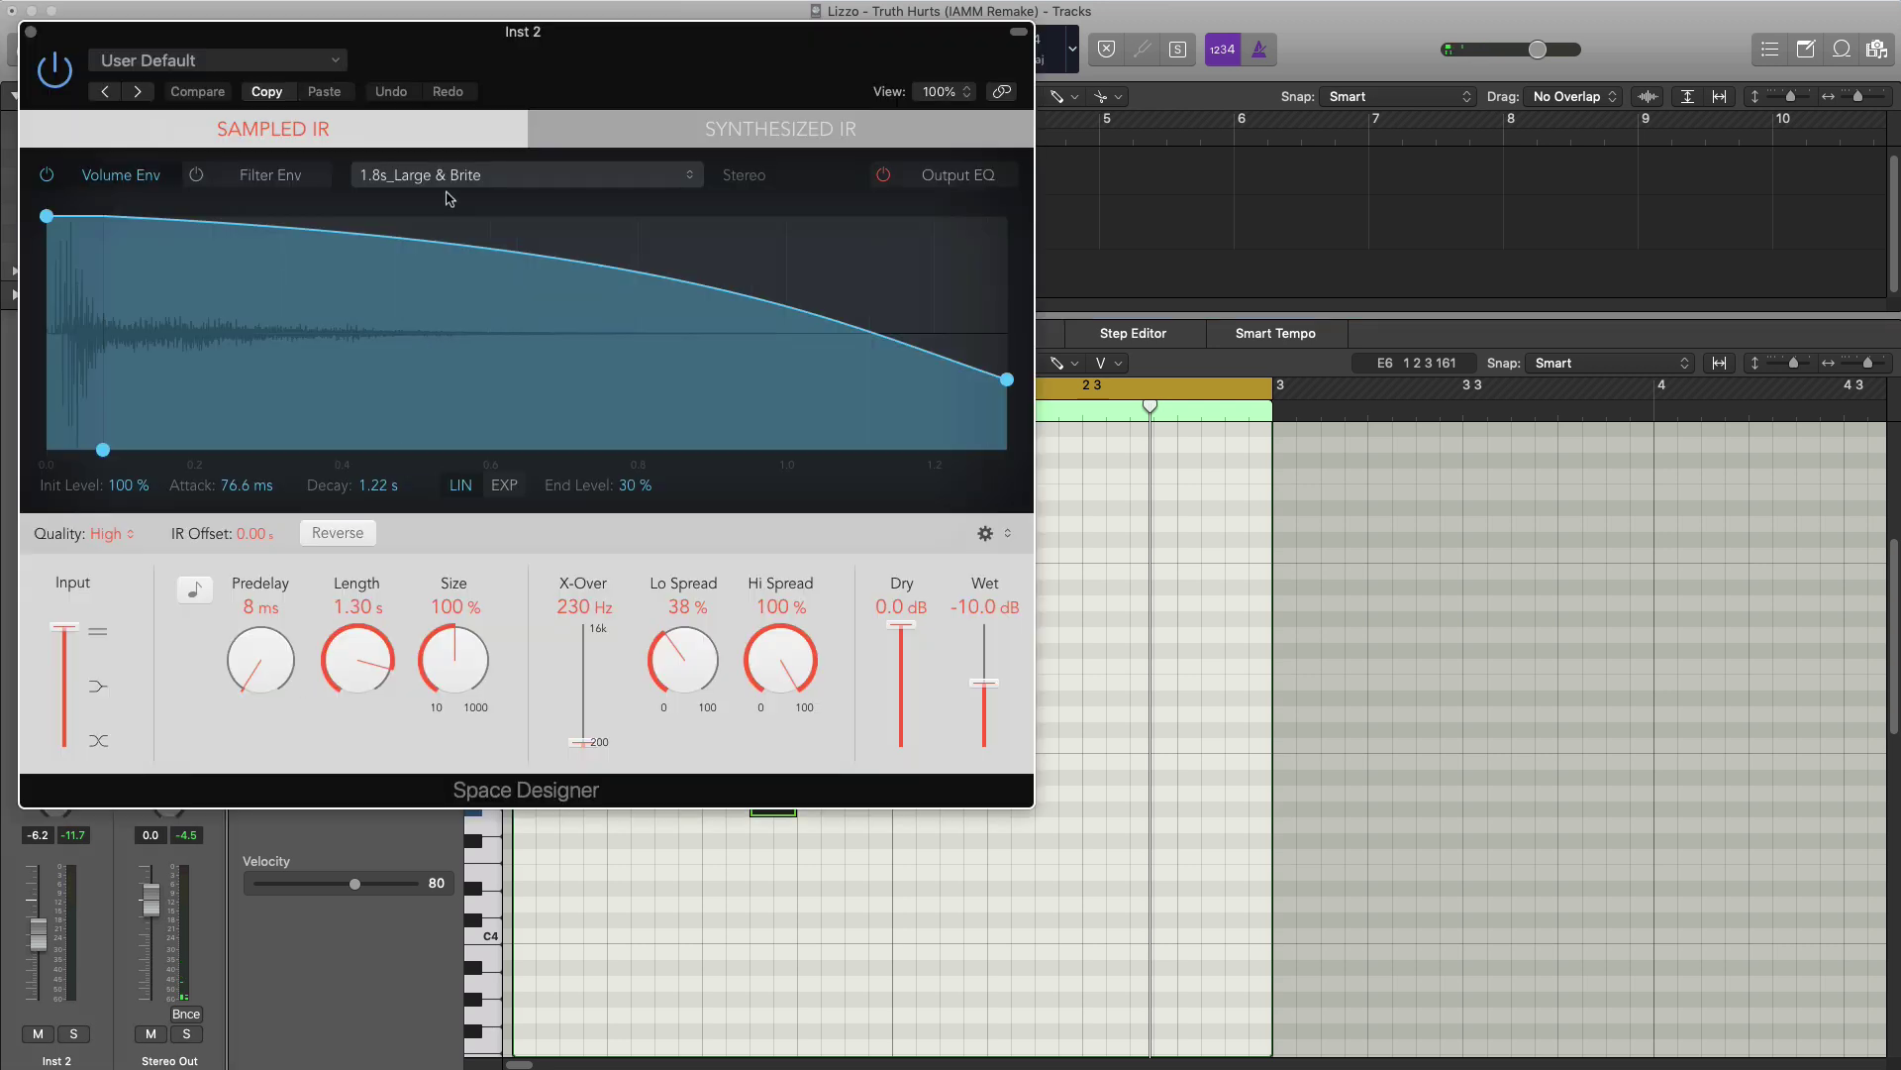
drag(513, 71, 657, 100)
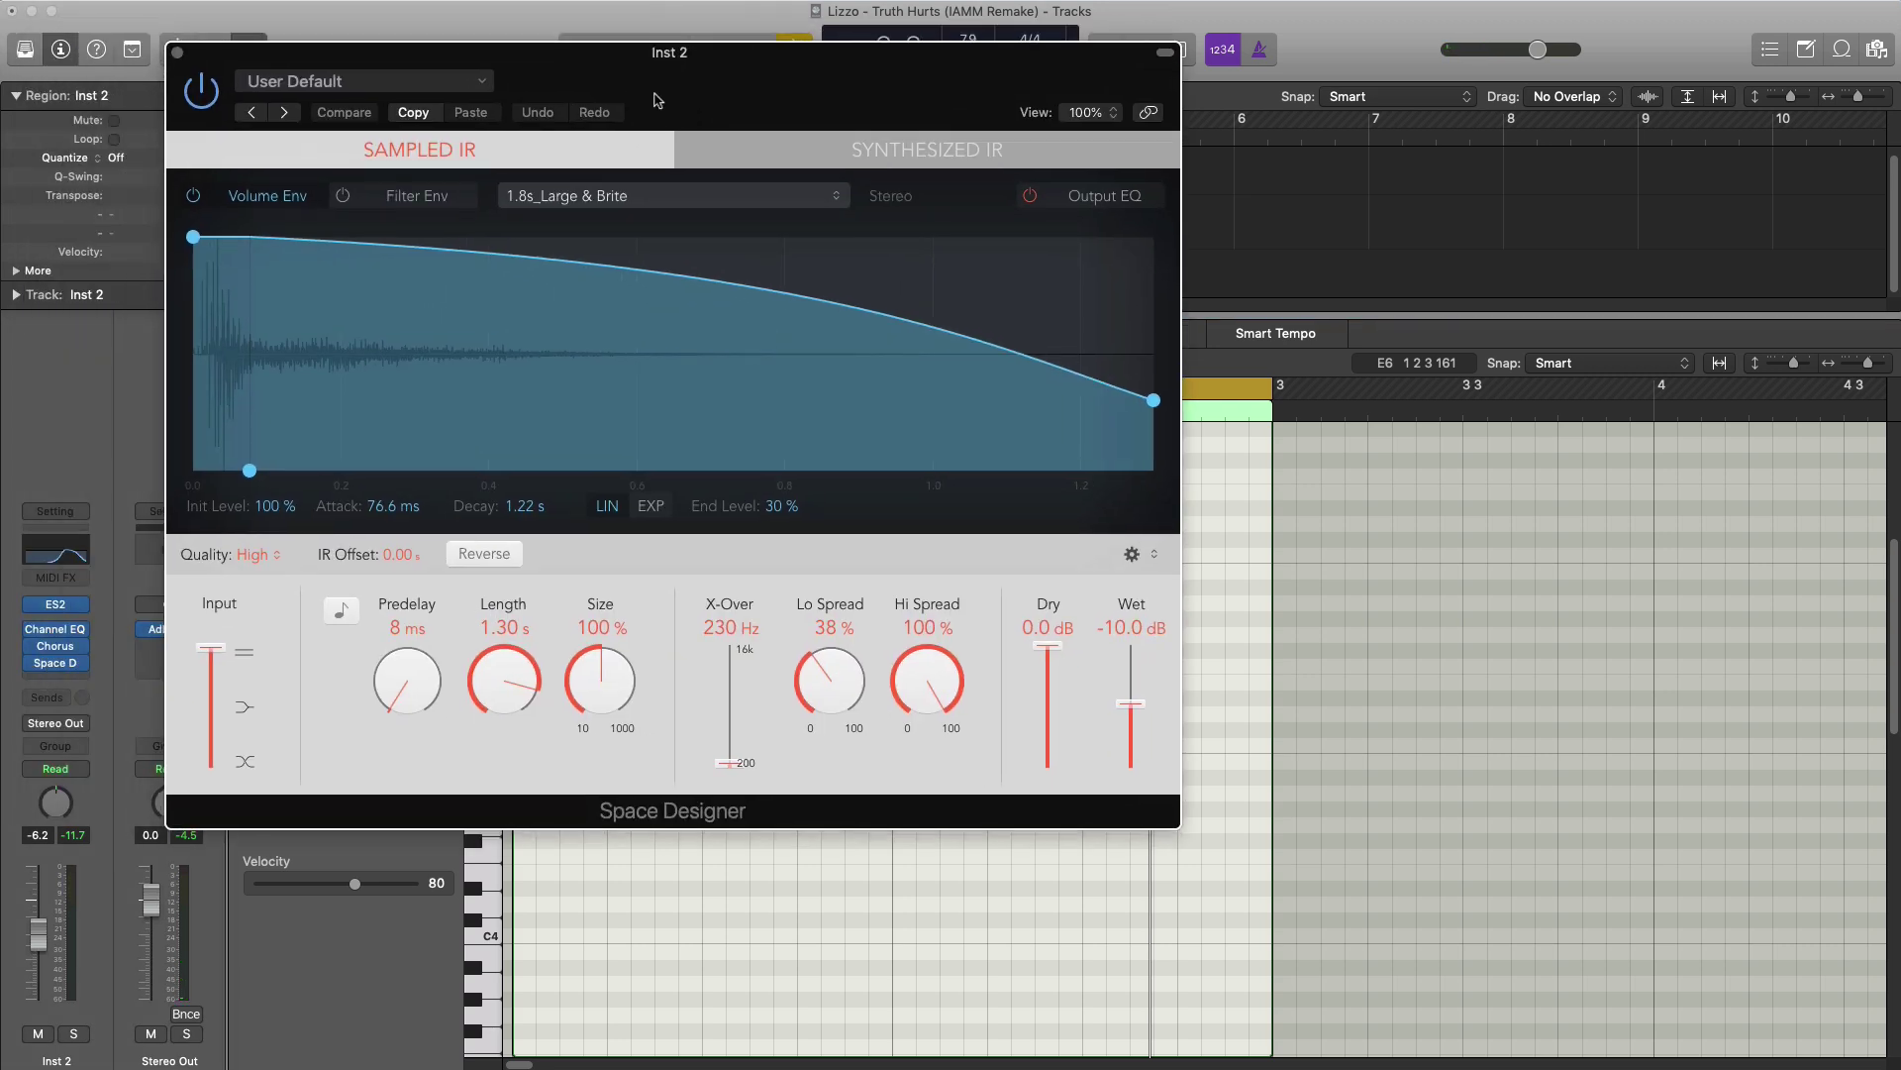
click(424, 80)
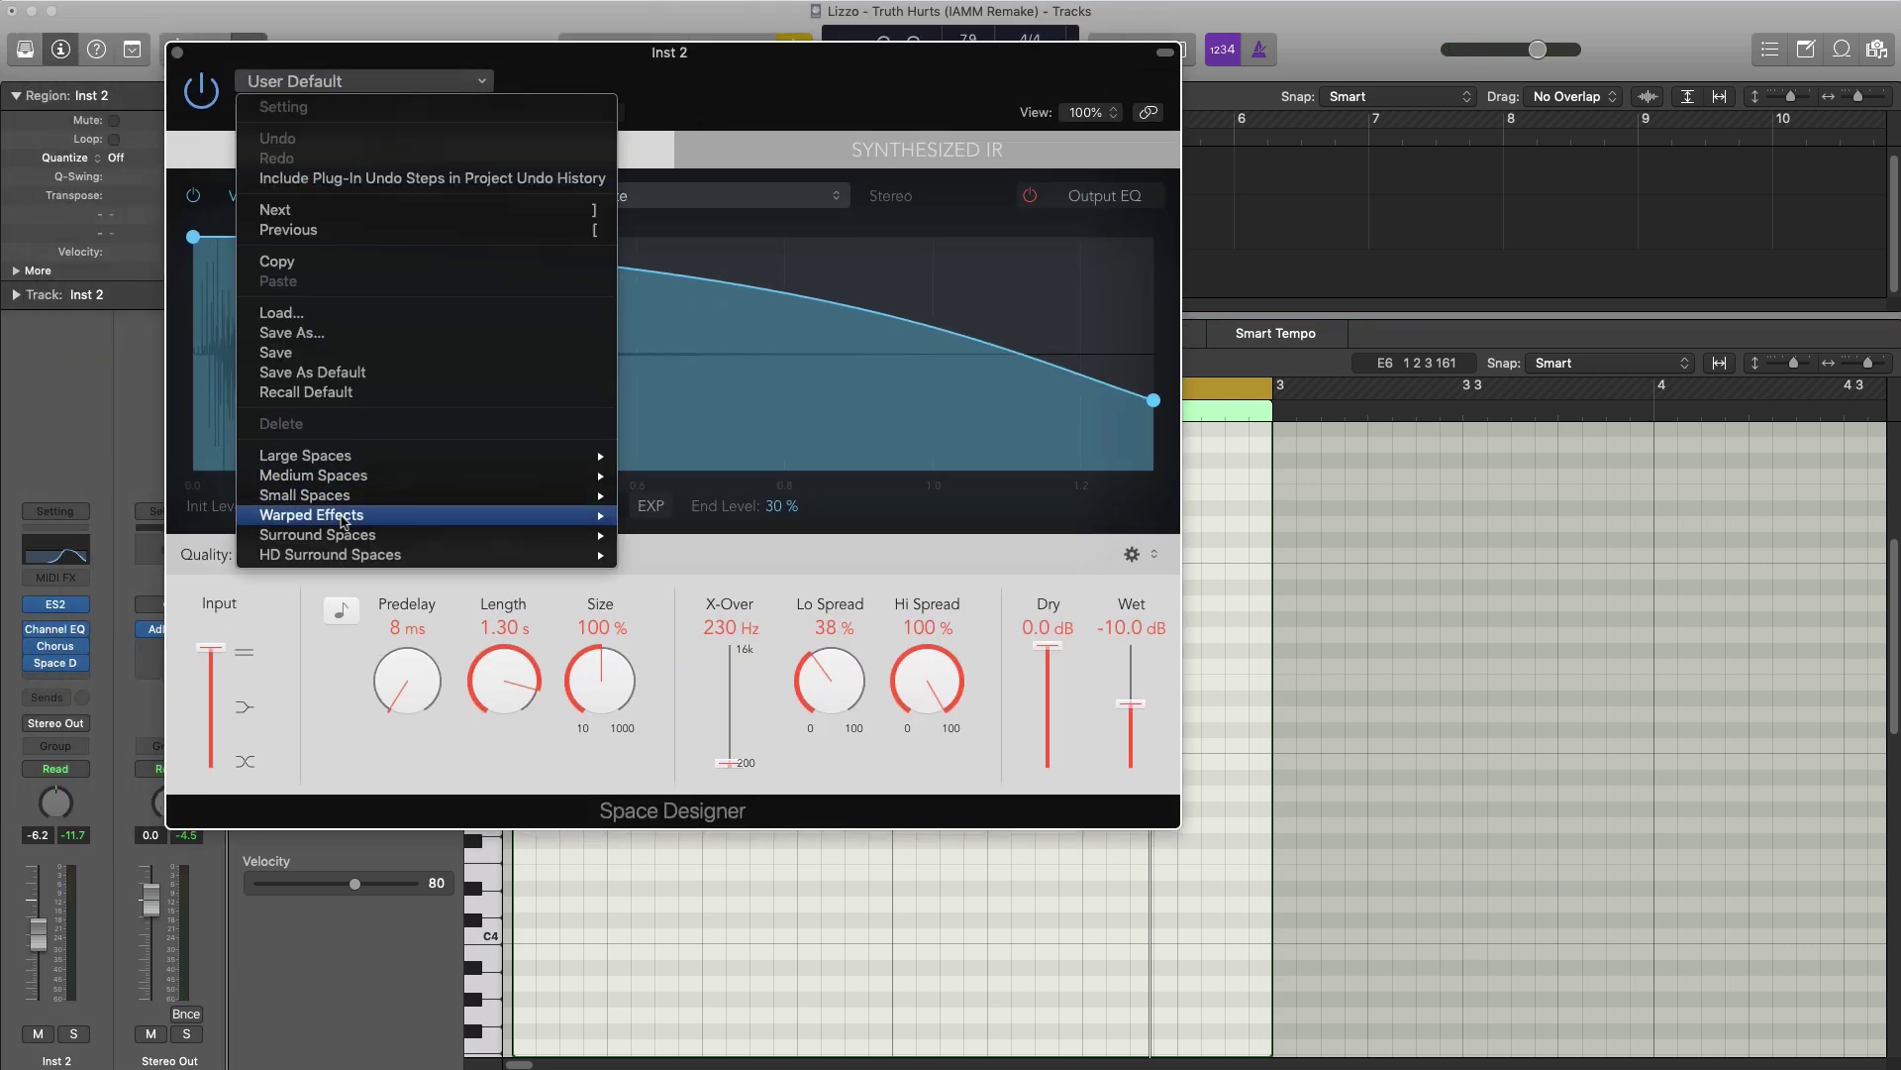
mouse_move(351, 502)
mouse_move(737, 502)
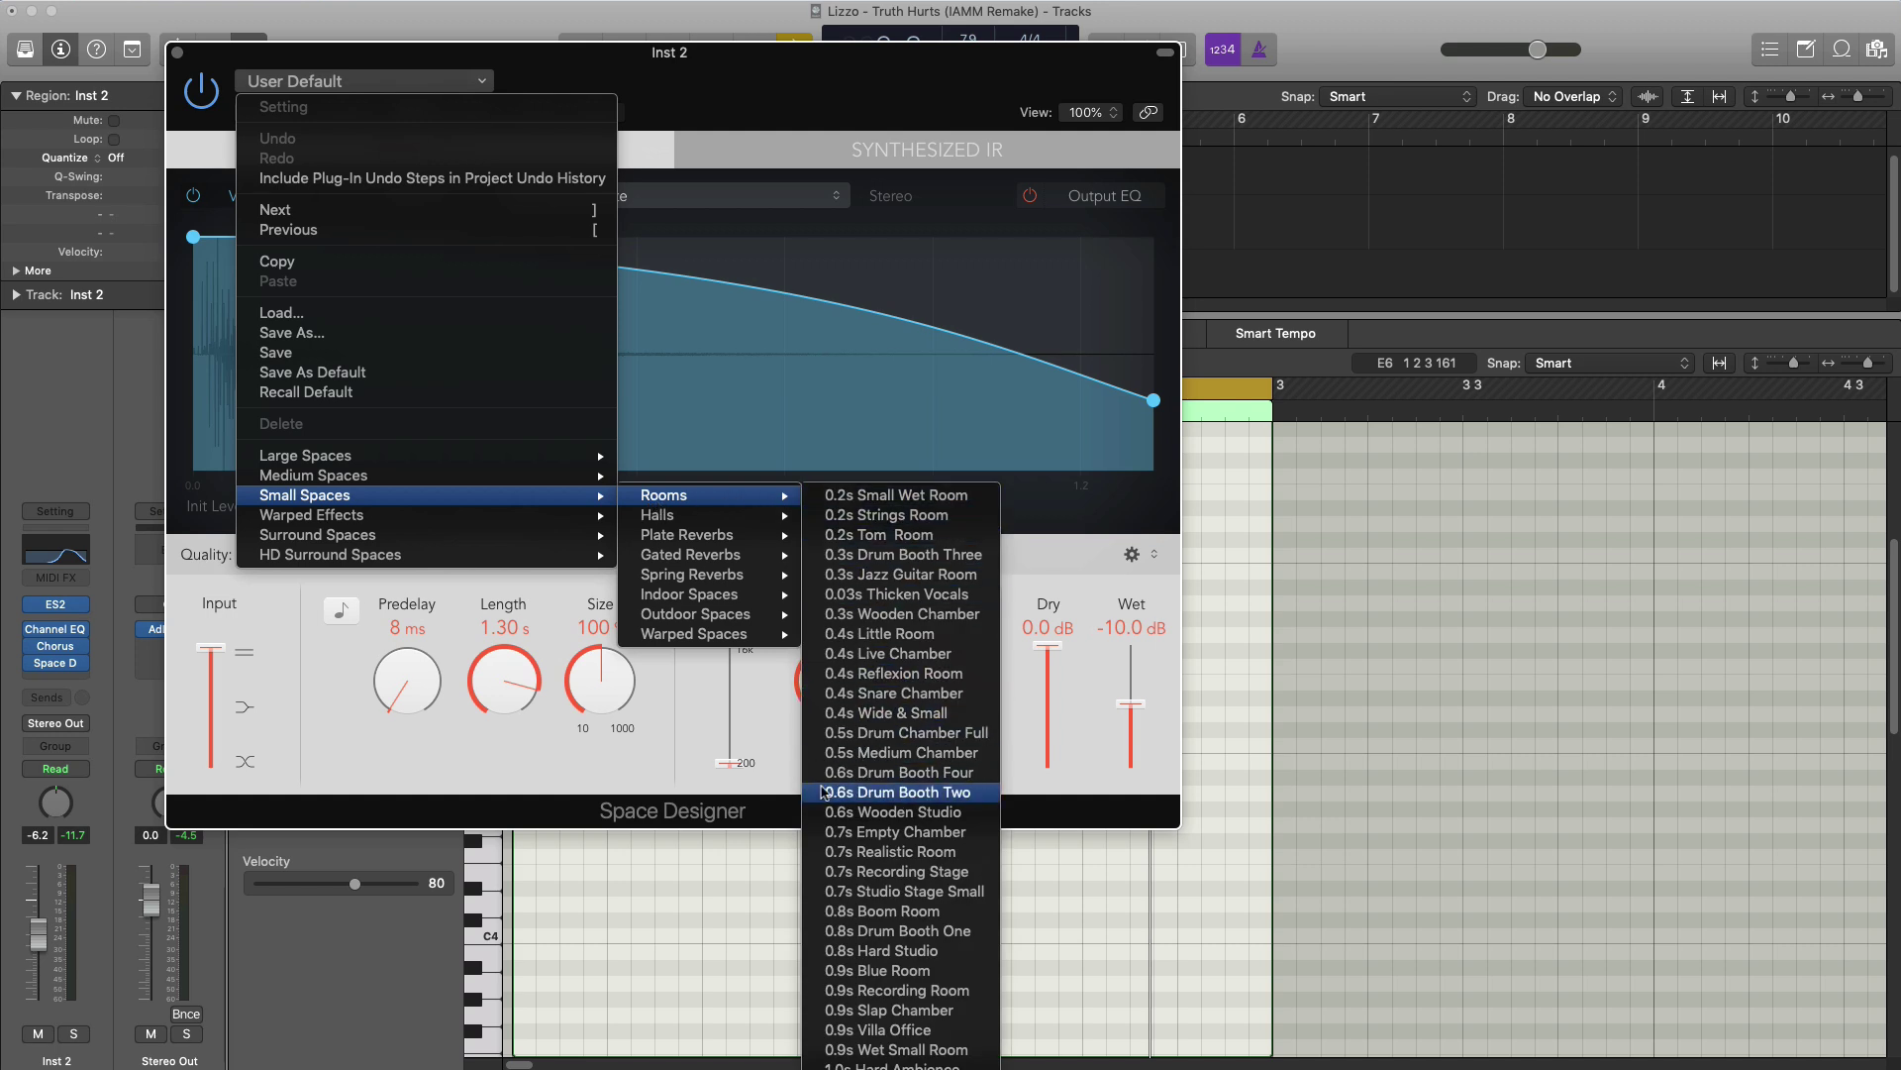
click(859, 1064)
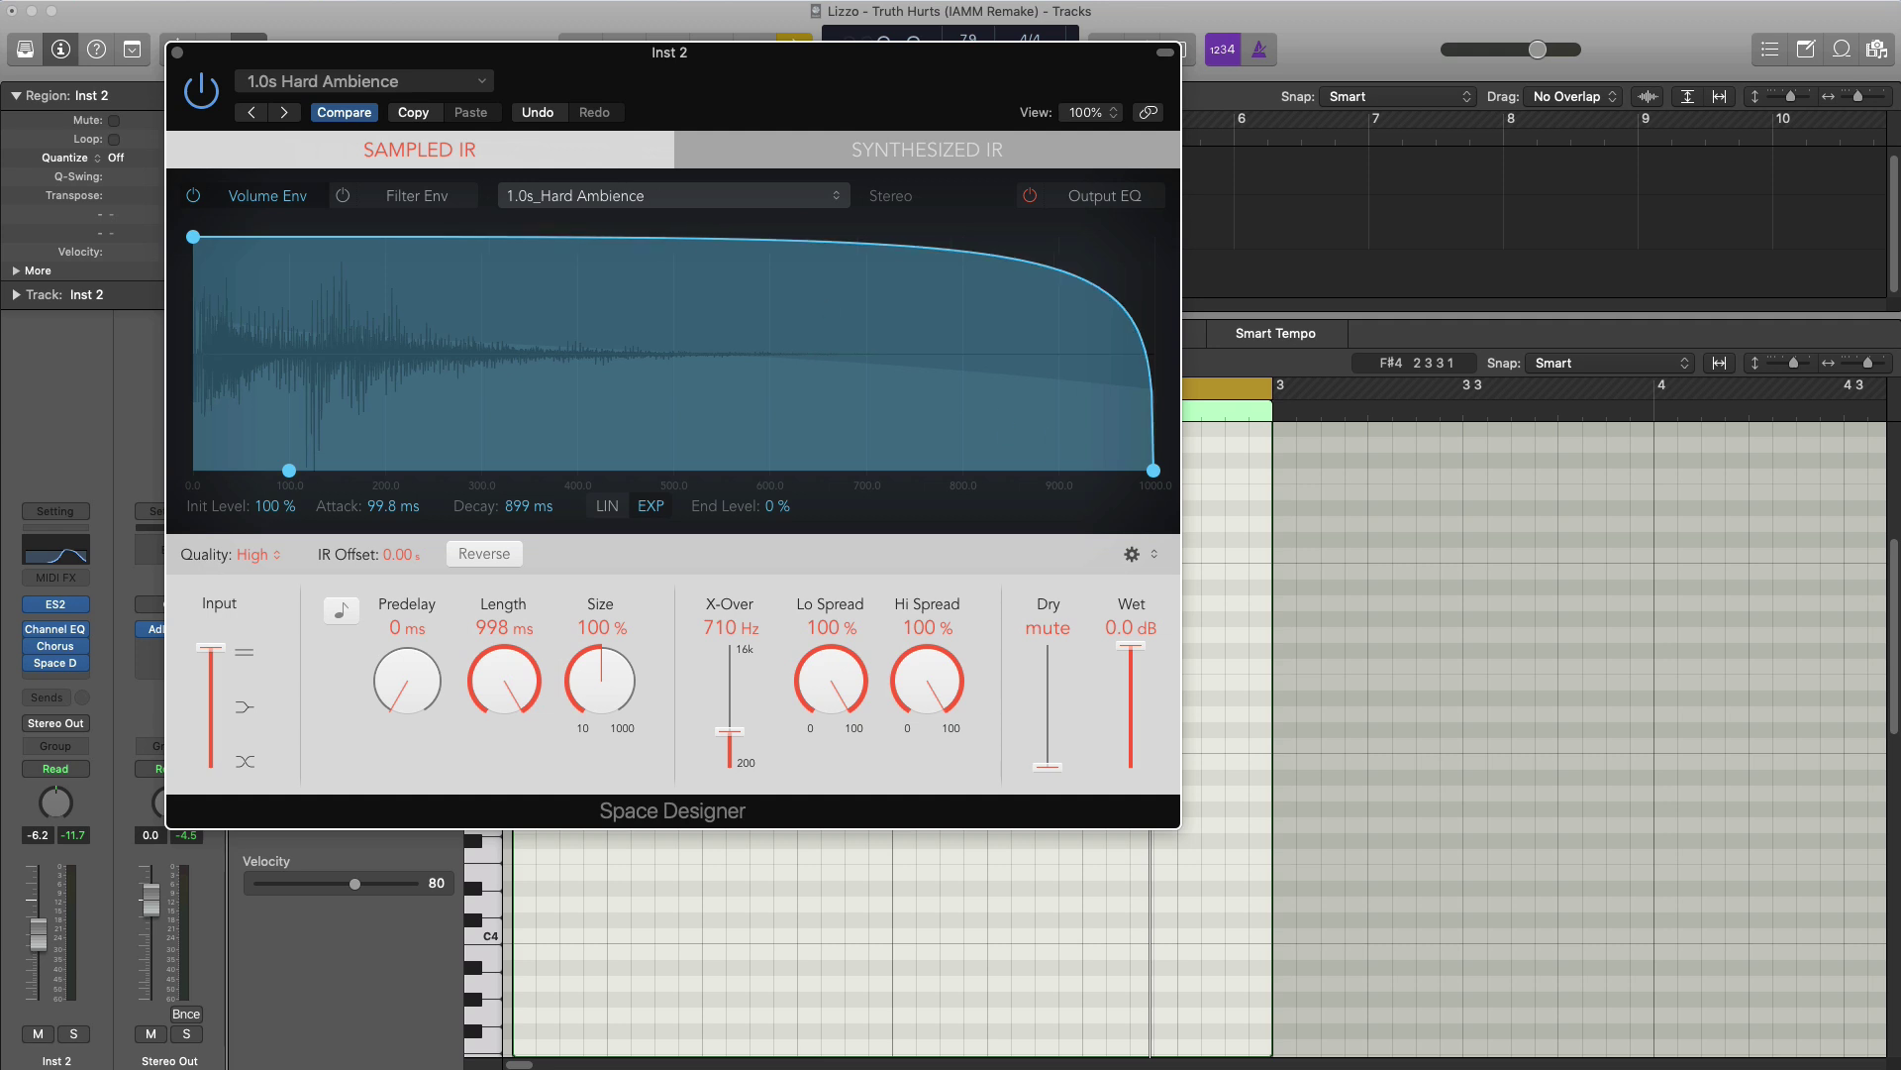
click(177, 52)
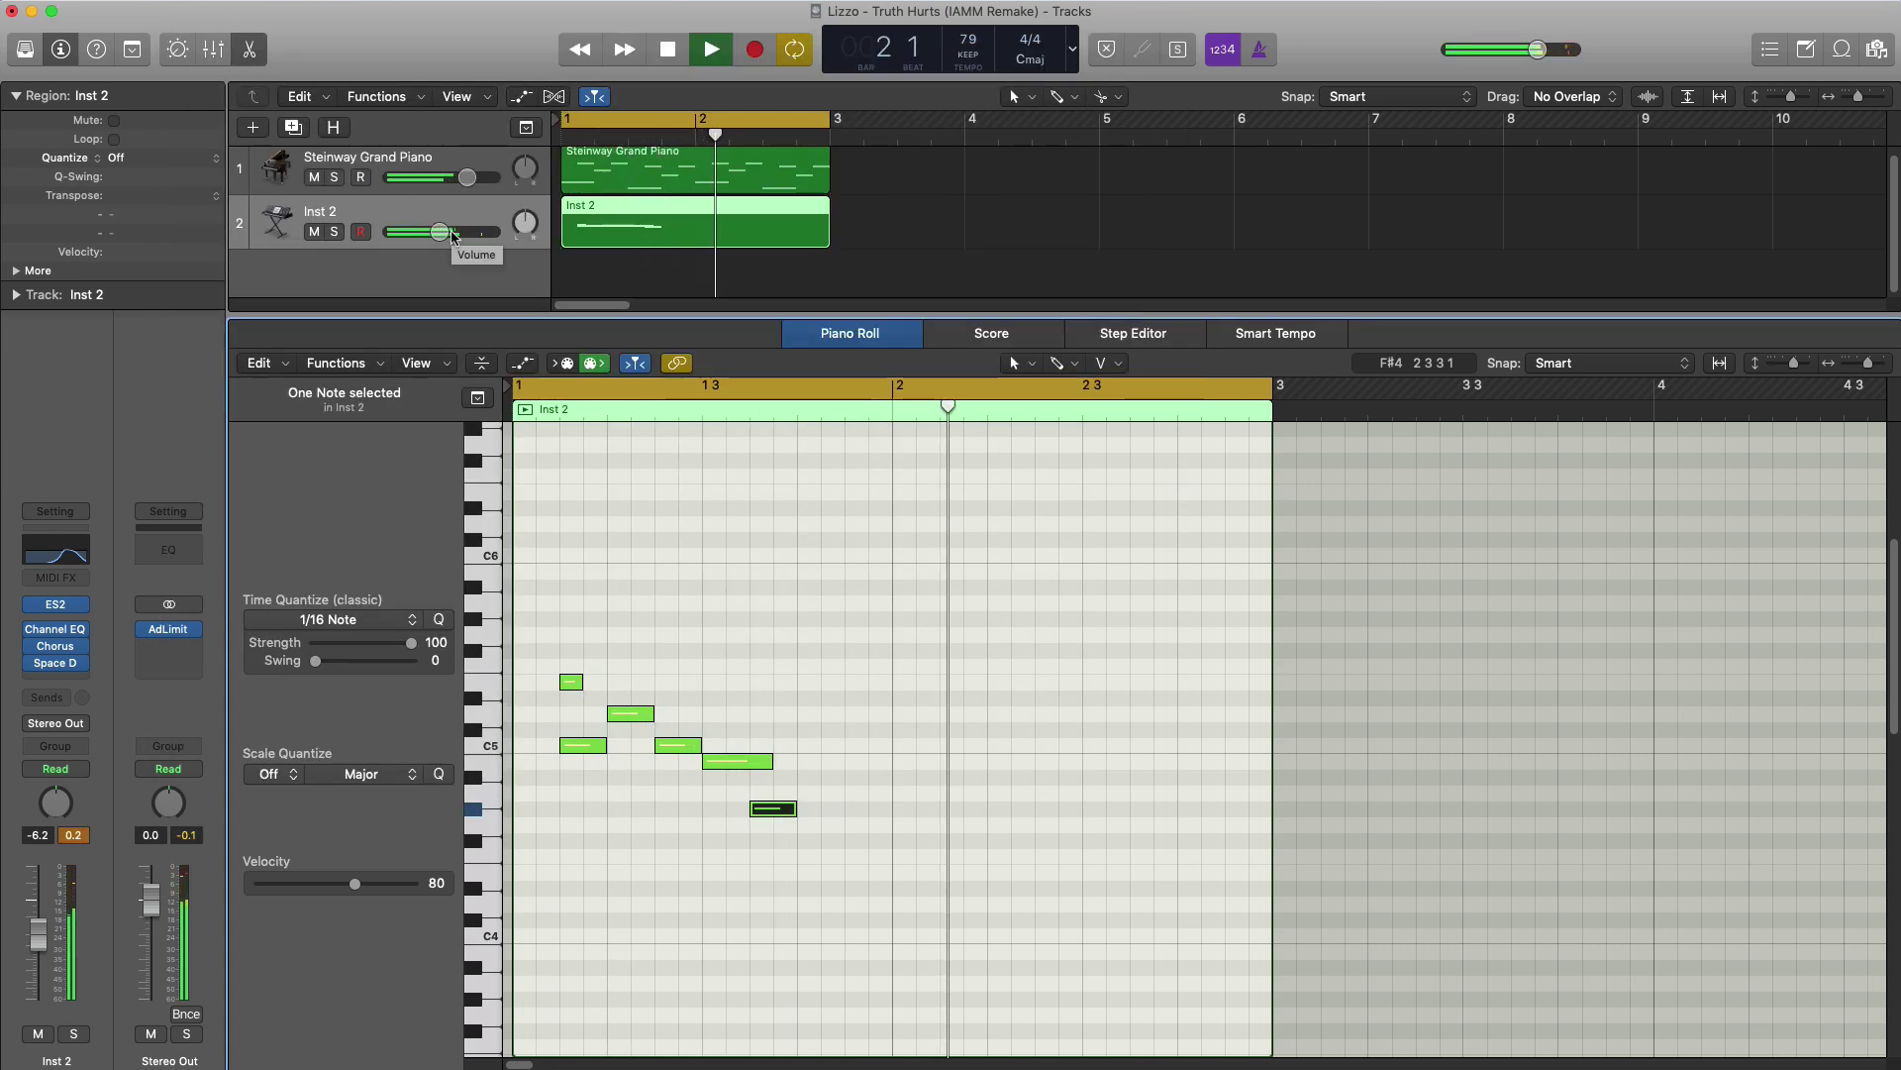
- Hide the Piano Roll and lower the Inst 2 track volume to -21.0 dB while auditioning it against the piano
key(space)
key(e)
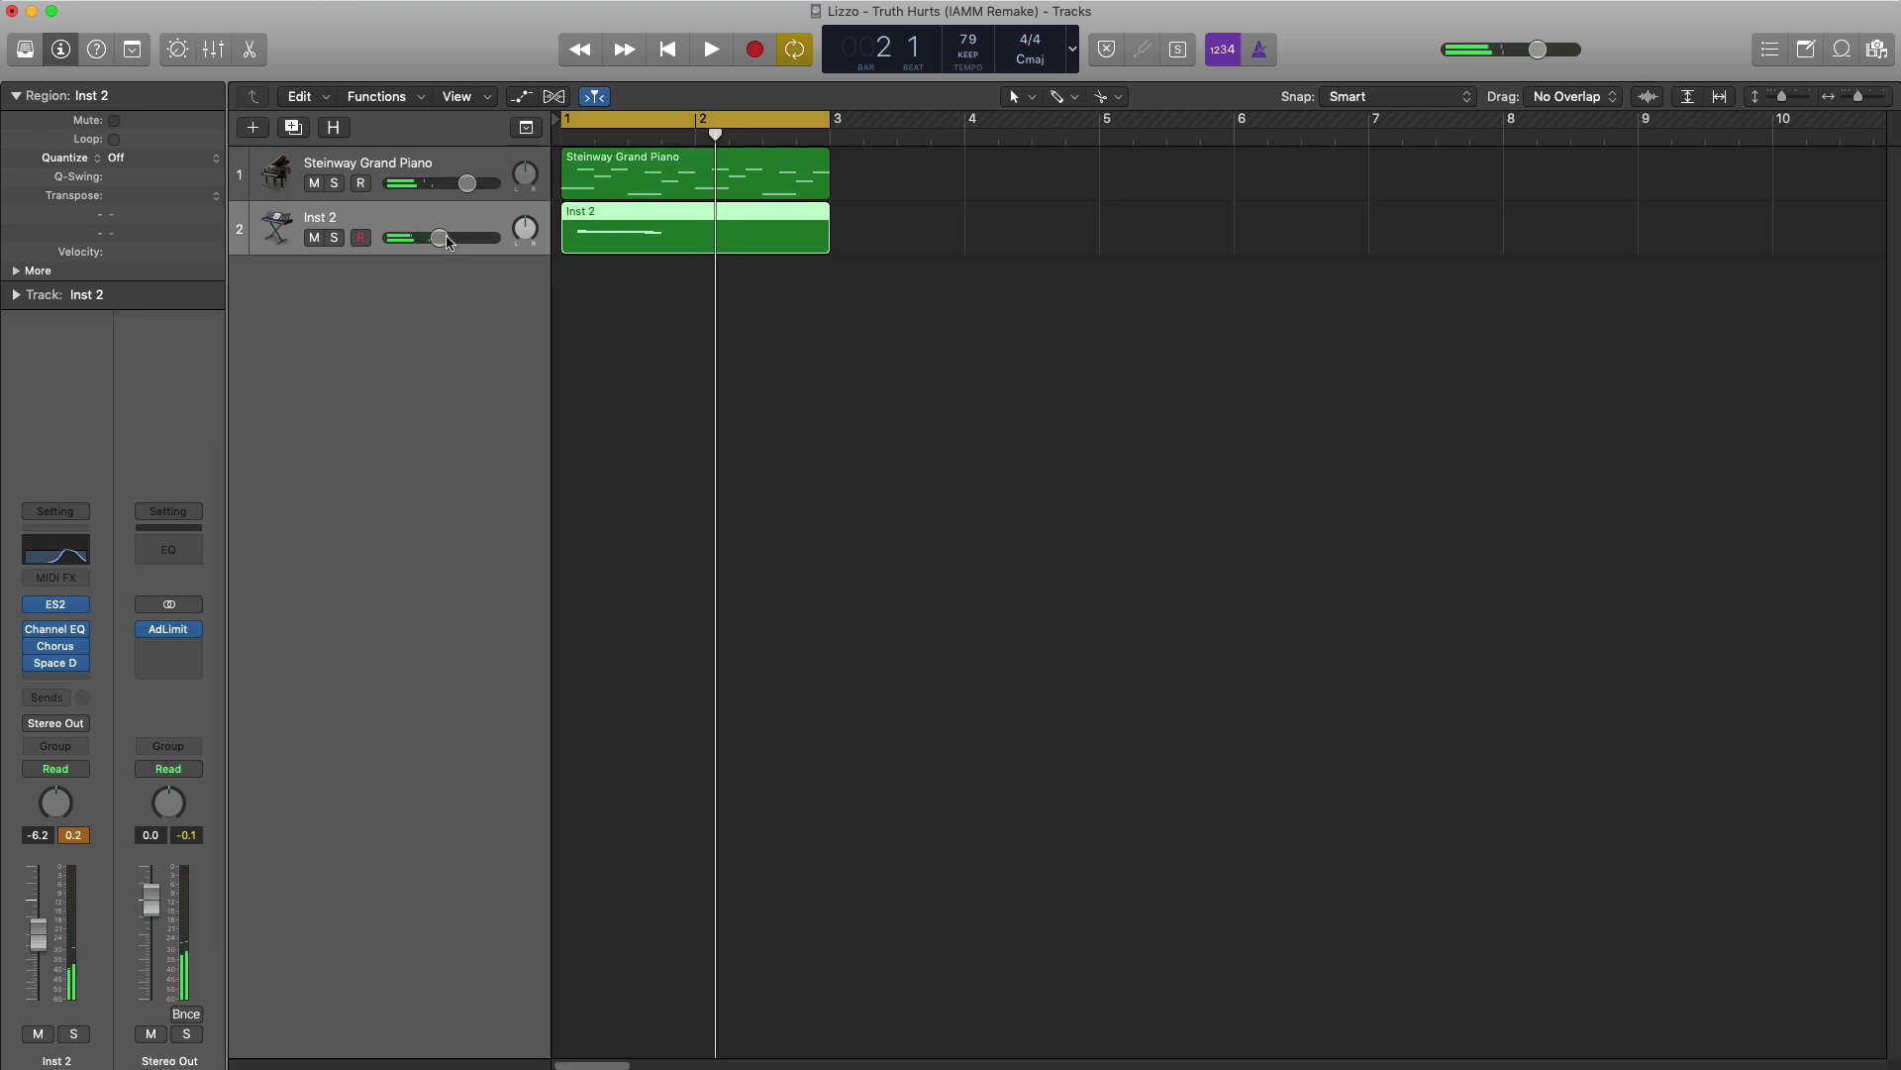
drag(441, 246, 404, 247)
key(space)
key(space)
key(space)
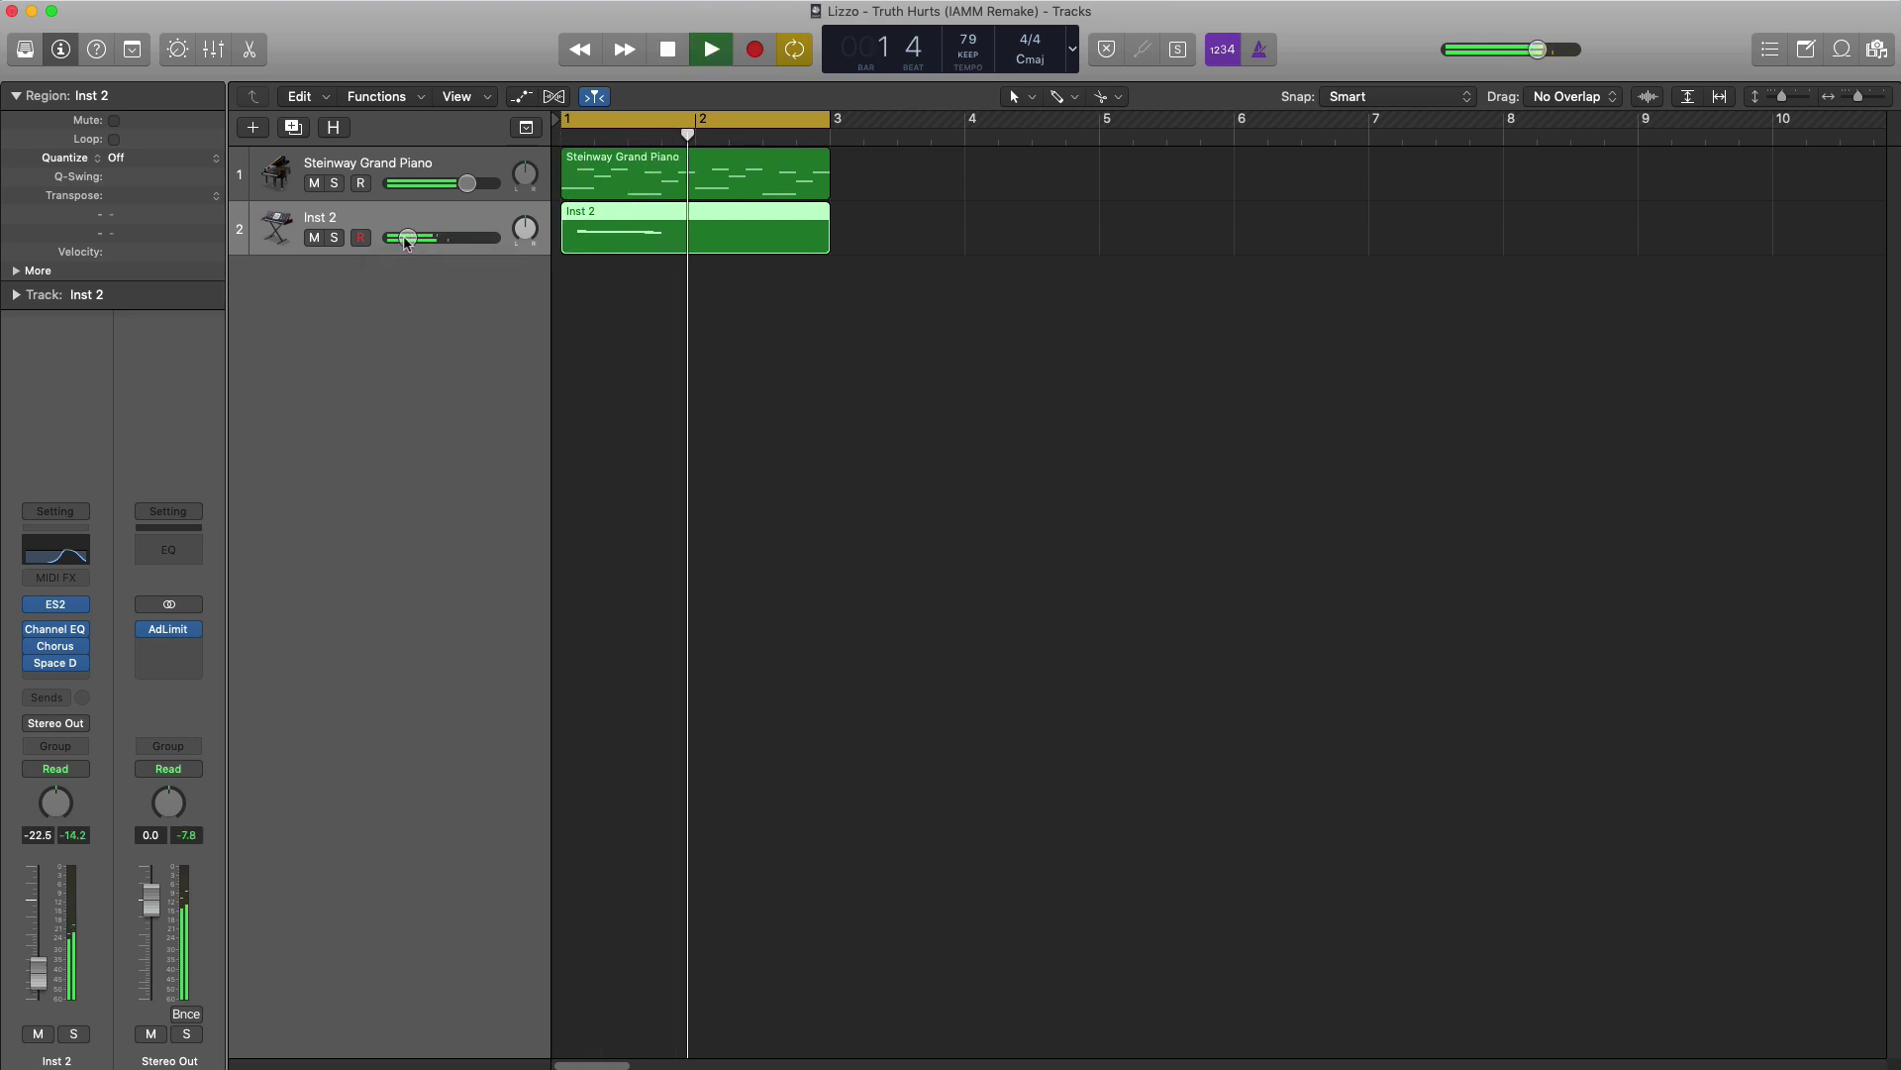
key(space)
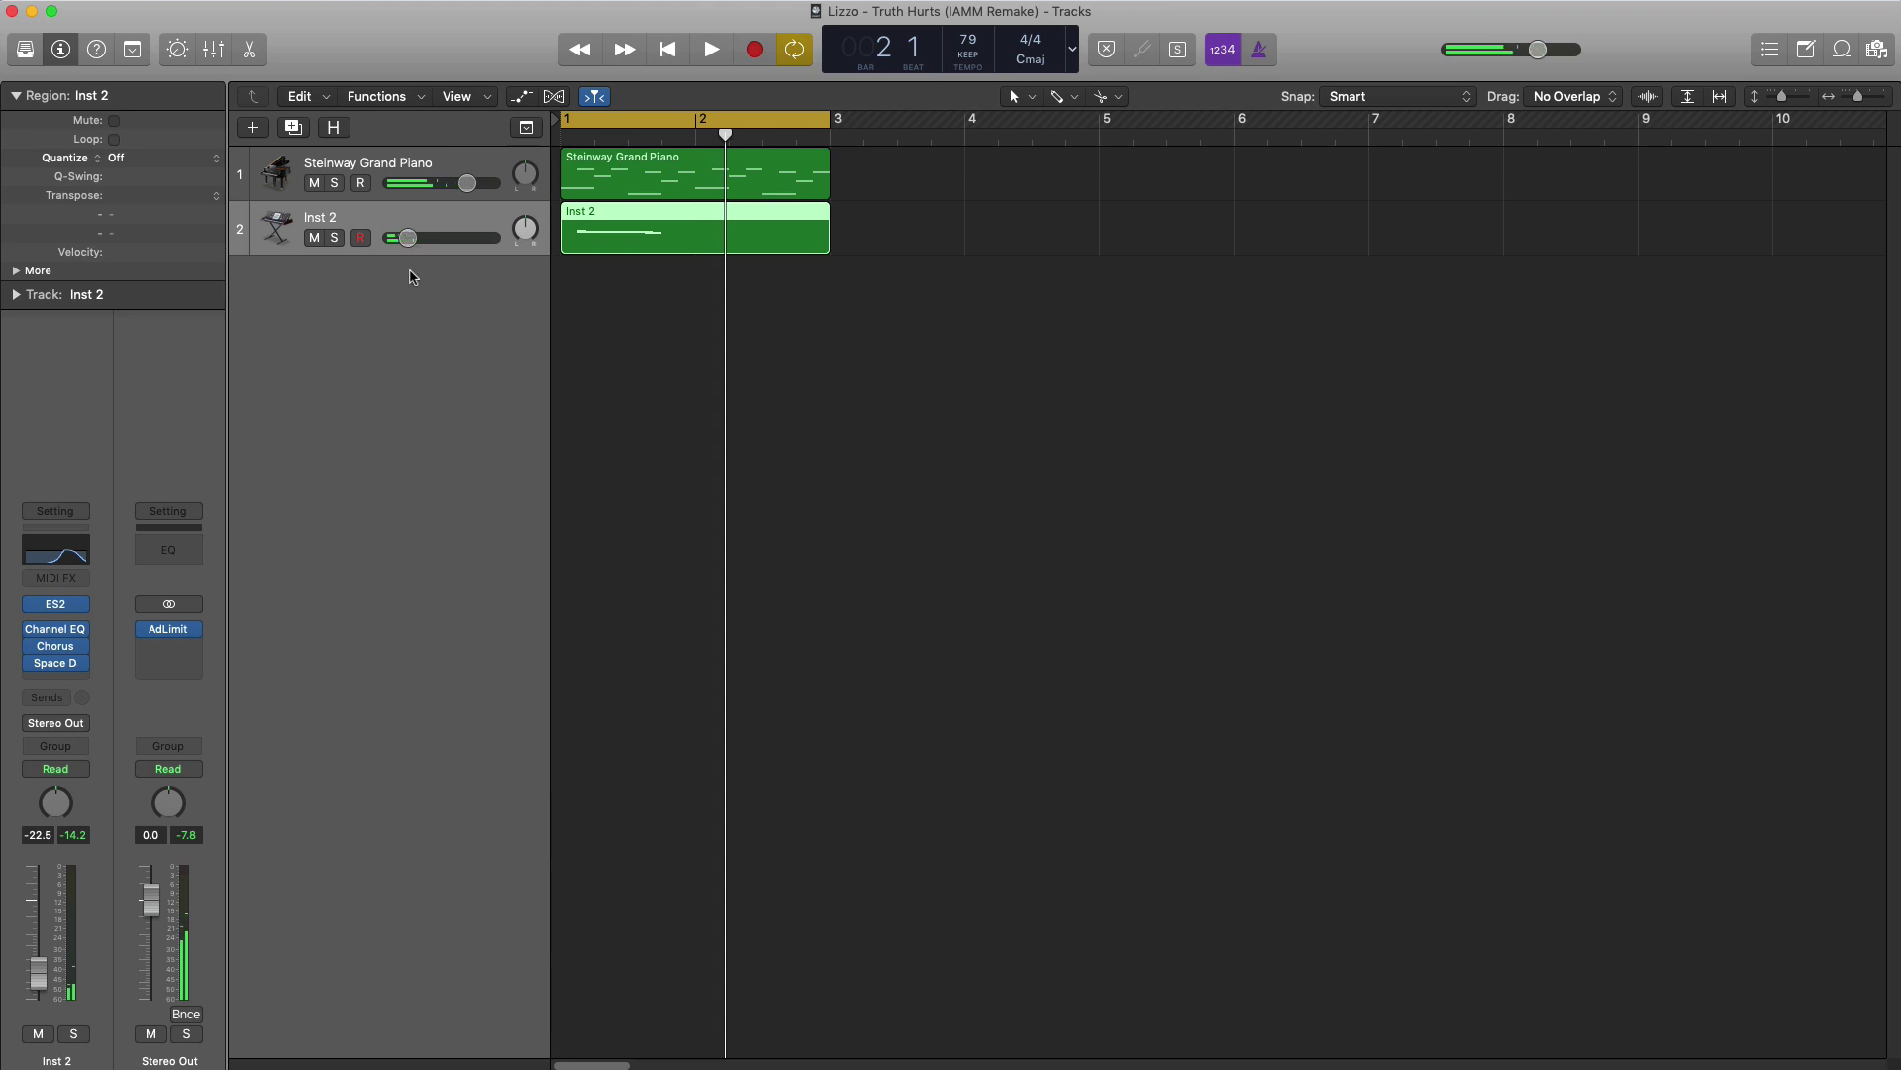
key(space)
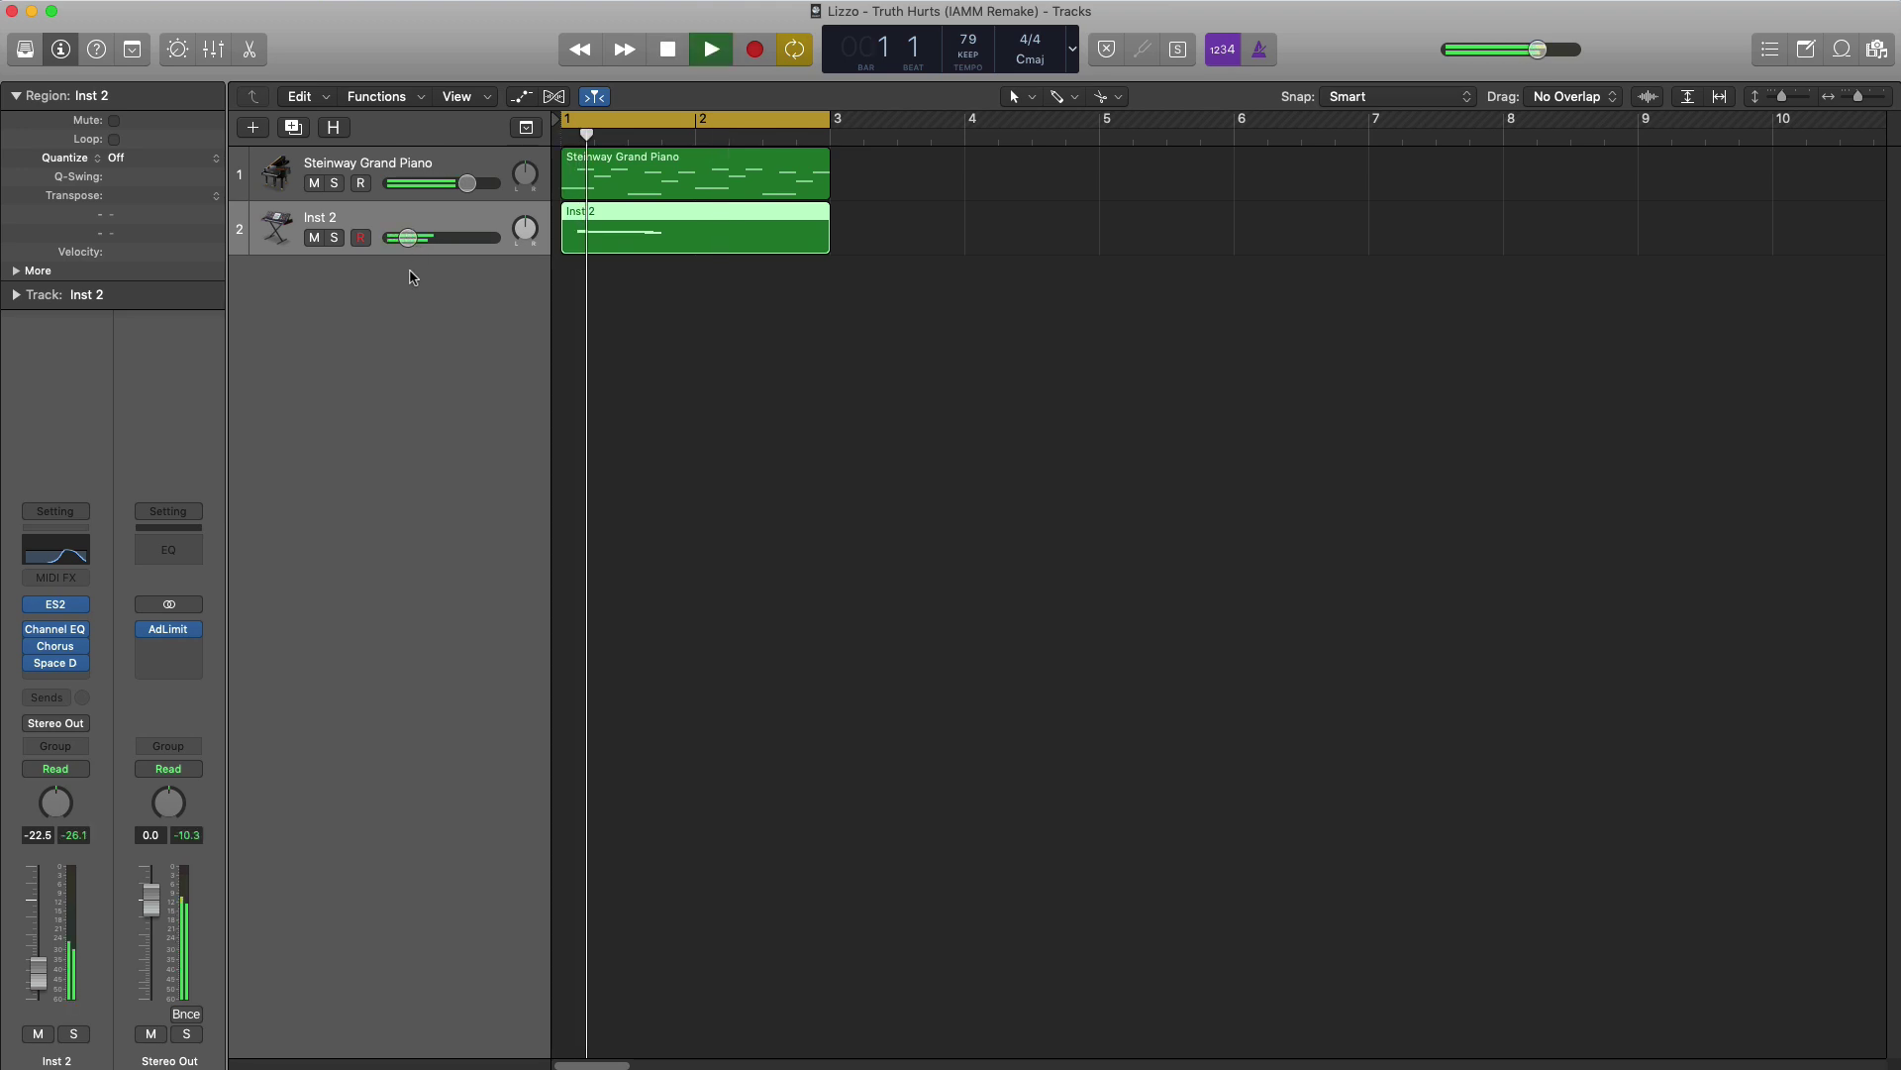
drag(410, 255, 415, 252)
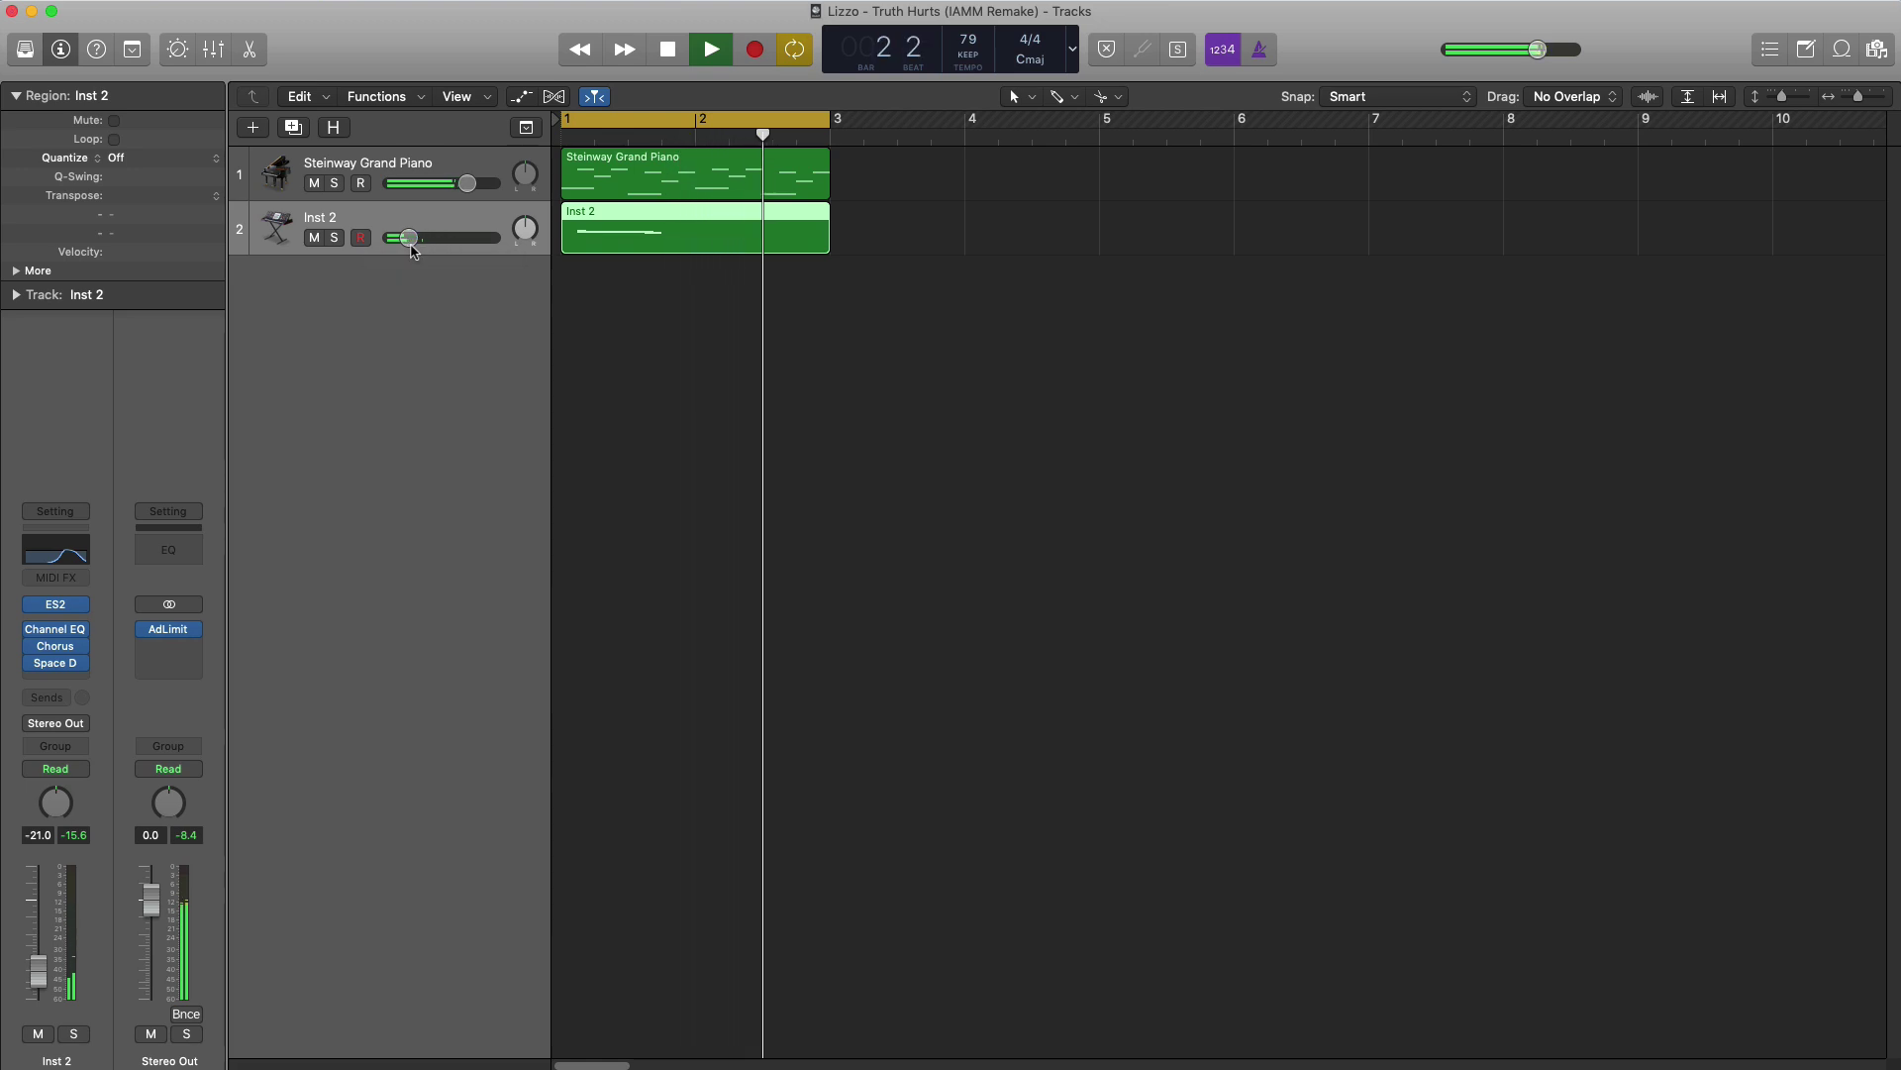
key(space)
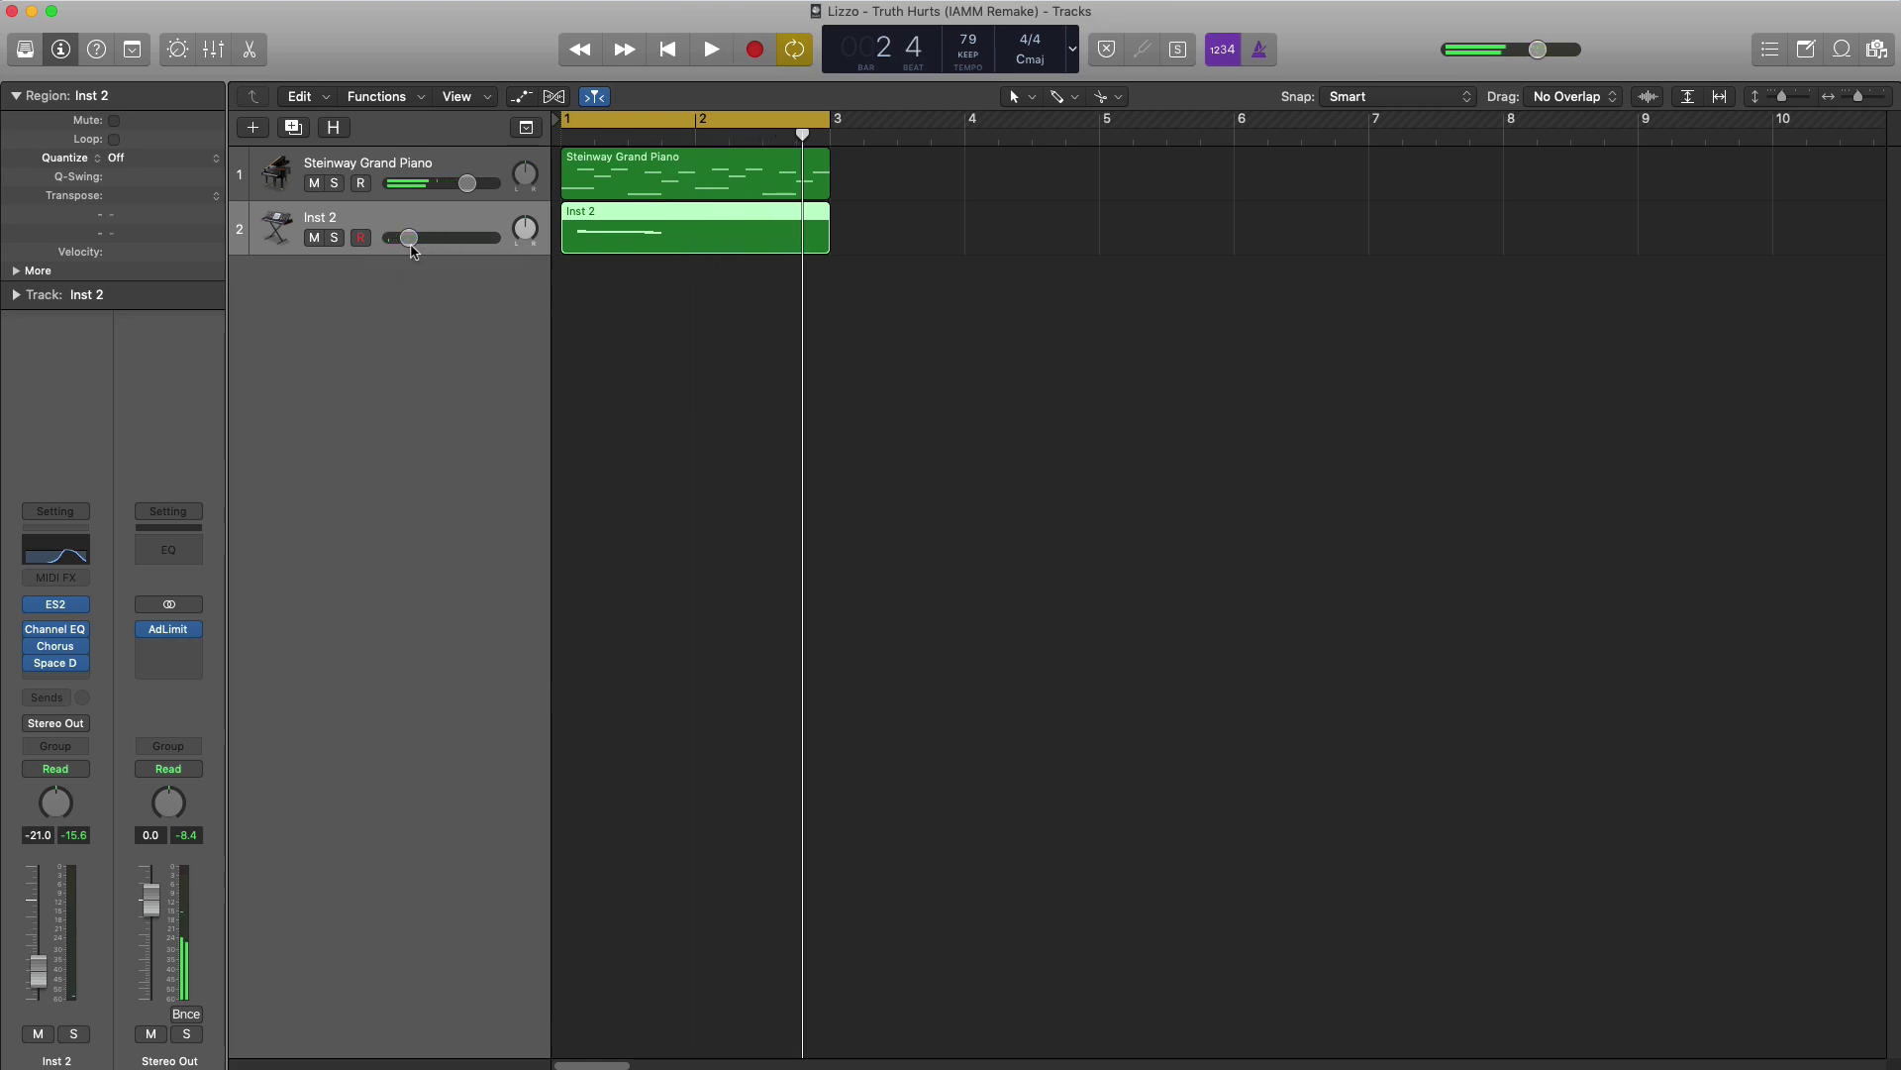
- Create a software instrument track and load the Endless Riser patch from the Synthesizer Arrangement FX sounds
click(254, 132)
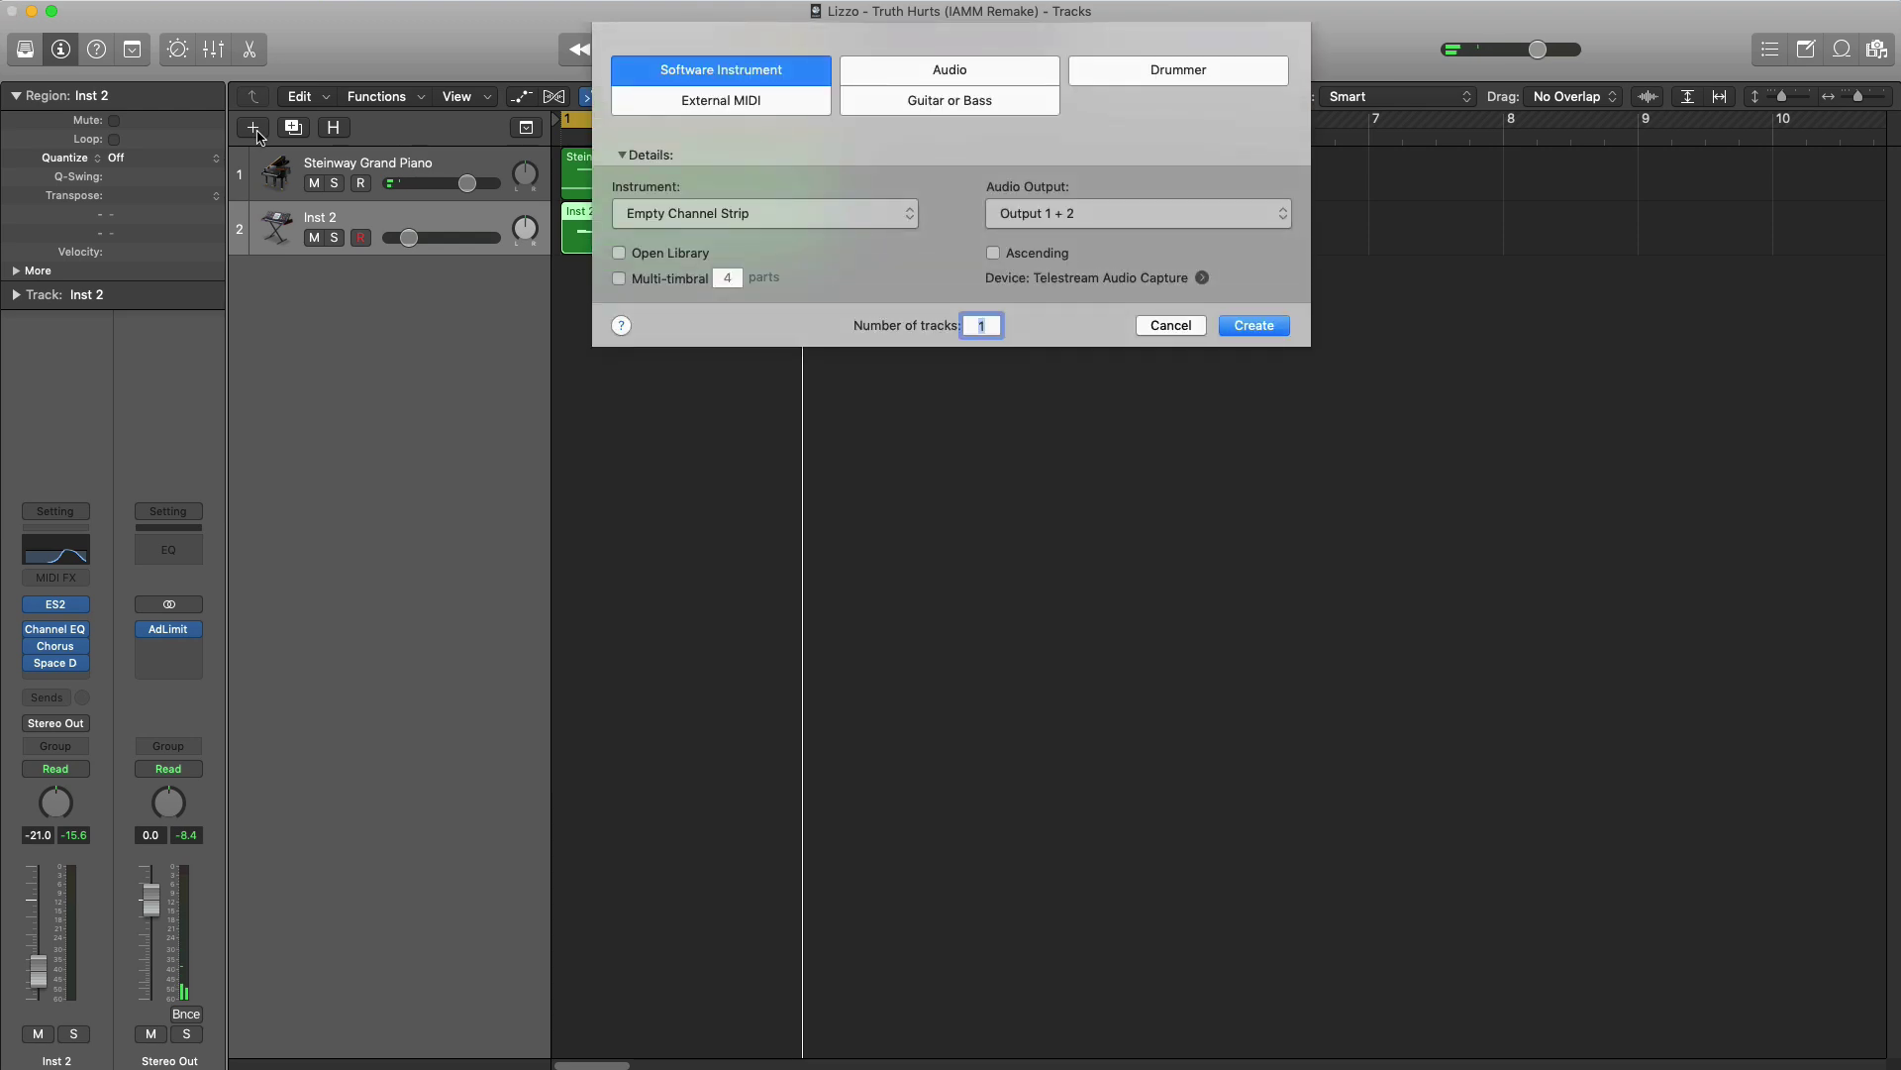
key(Return)
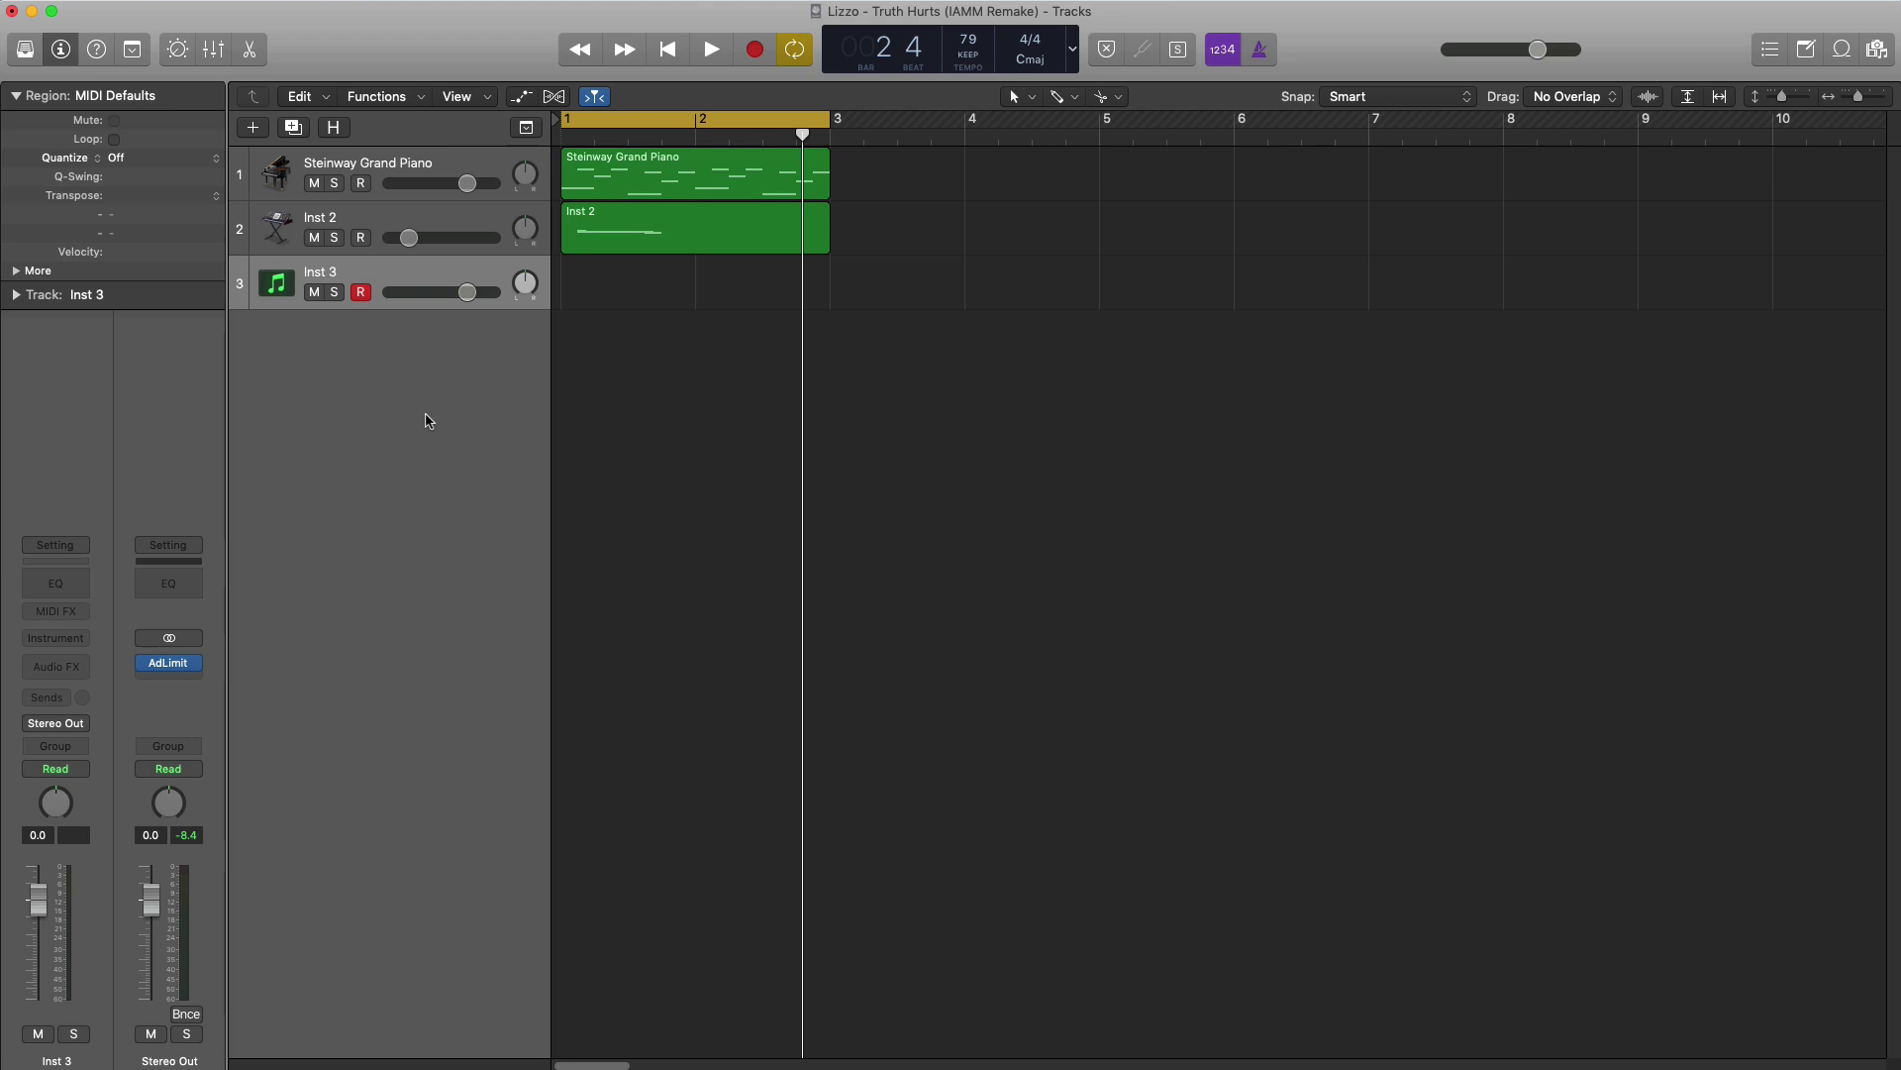
click(25, 50)
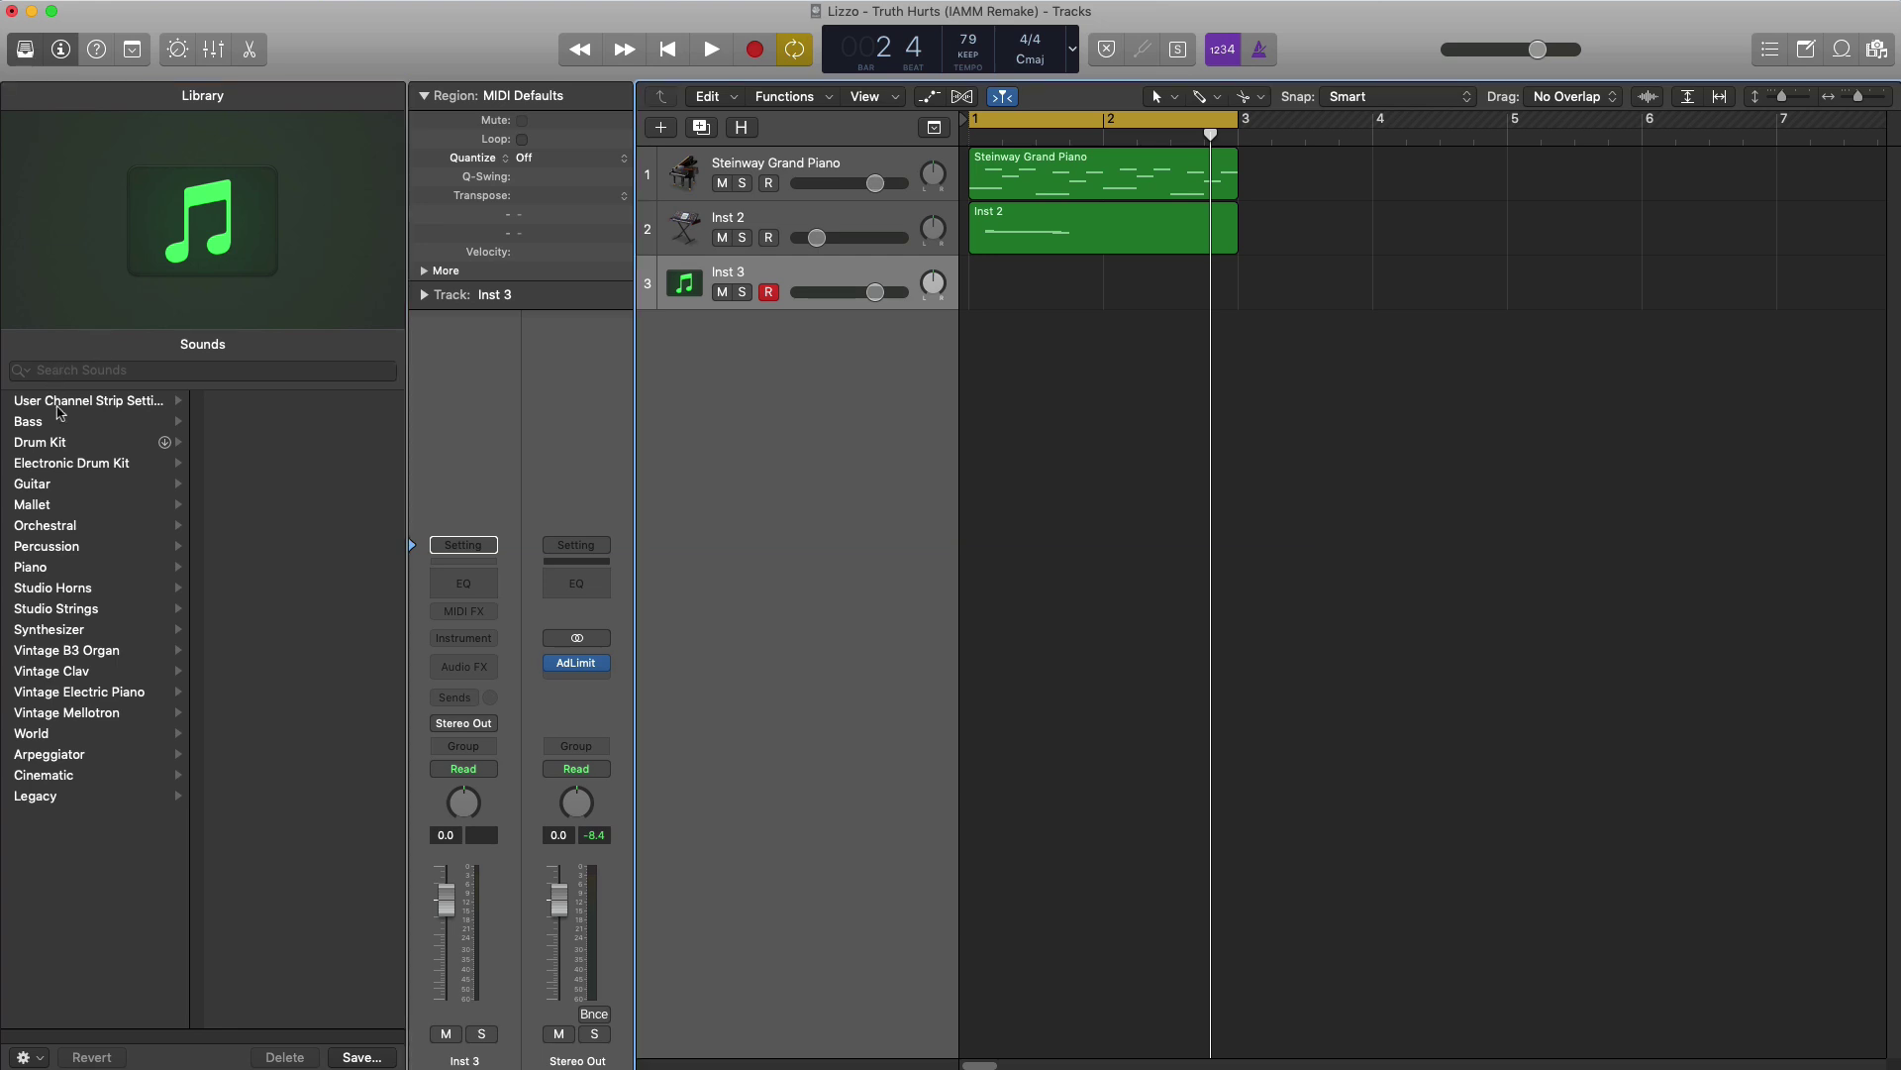
click(72, 630)
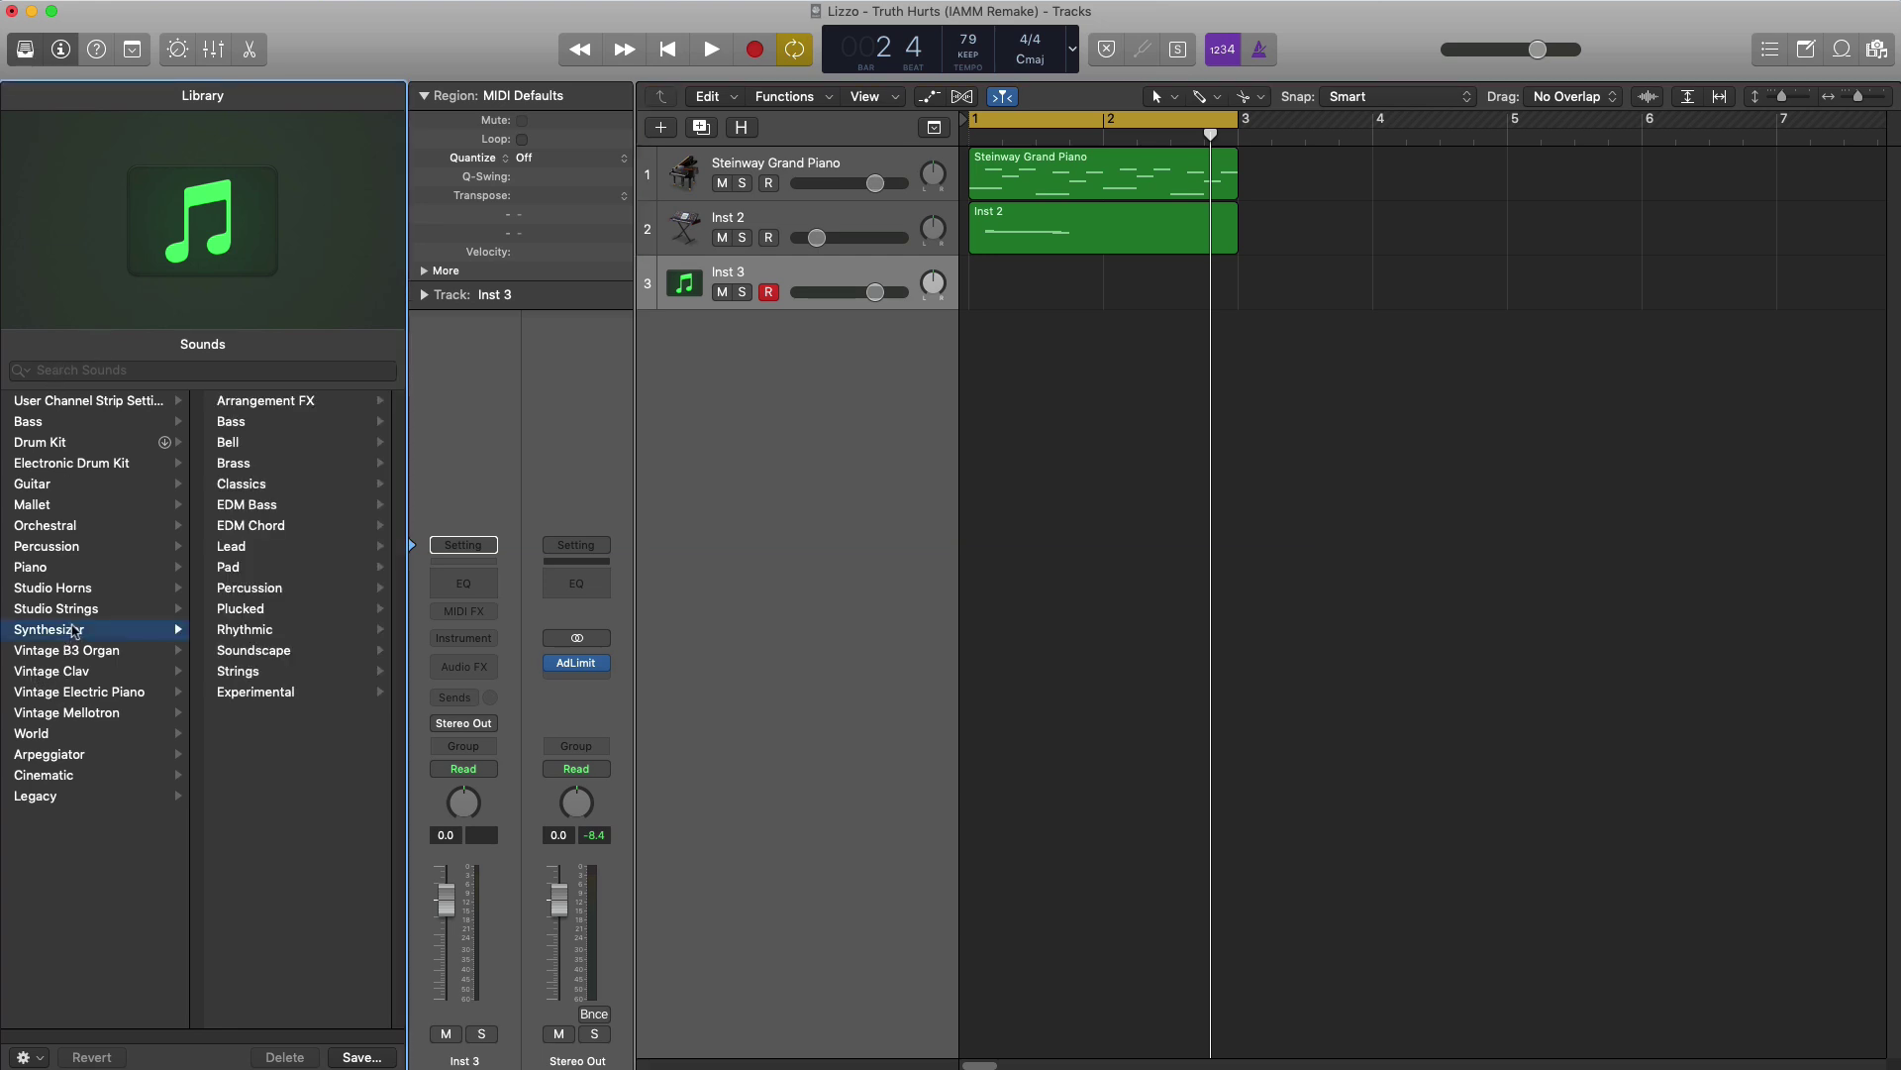
click(266, 401)
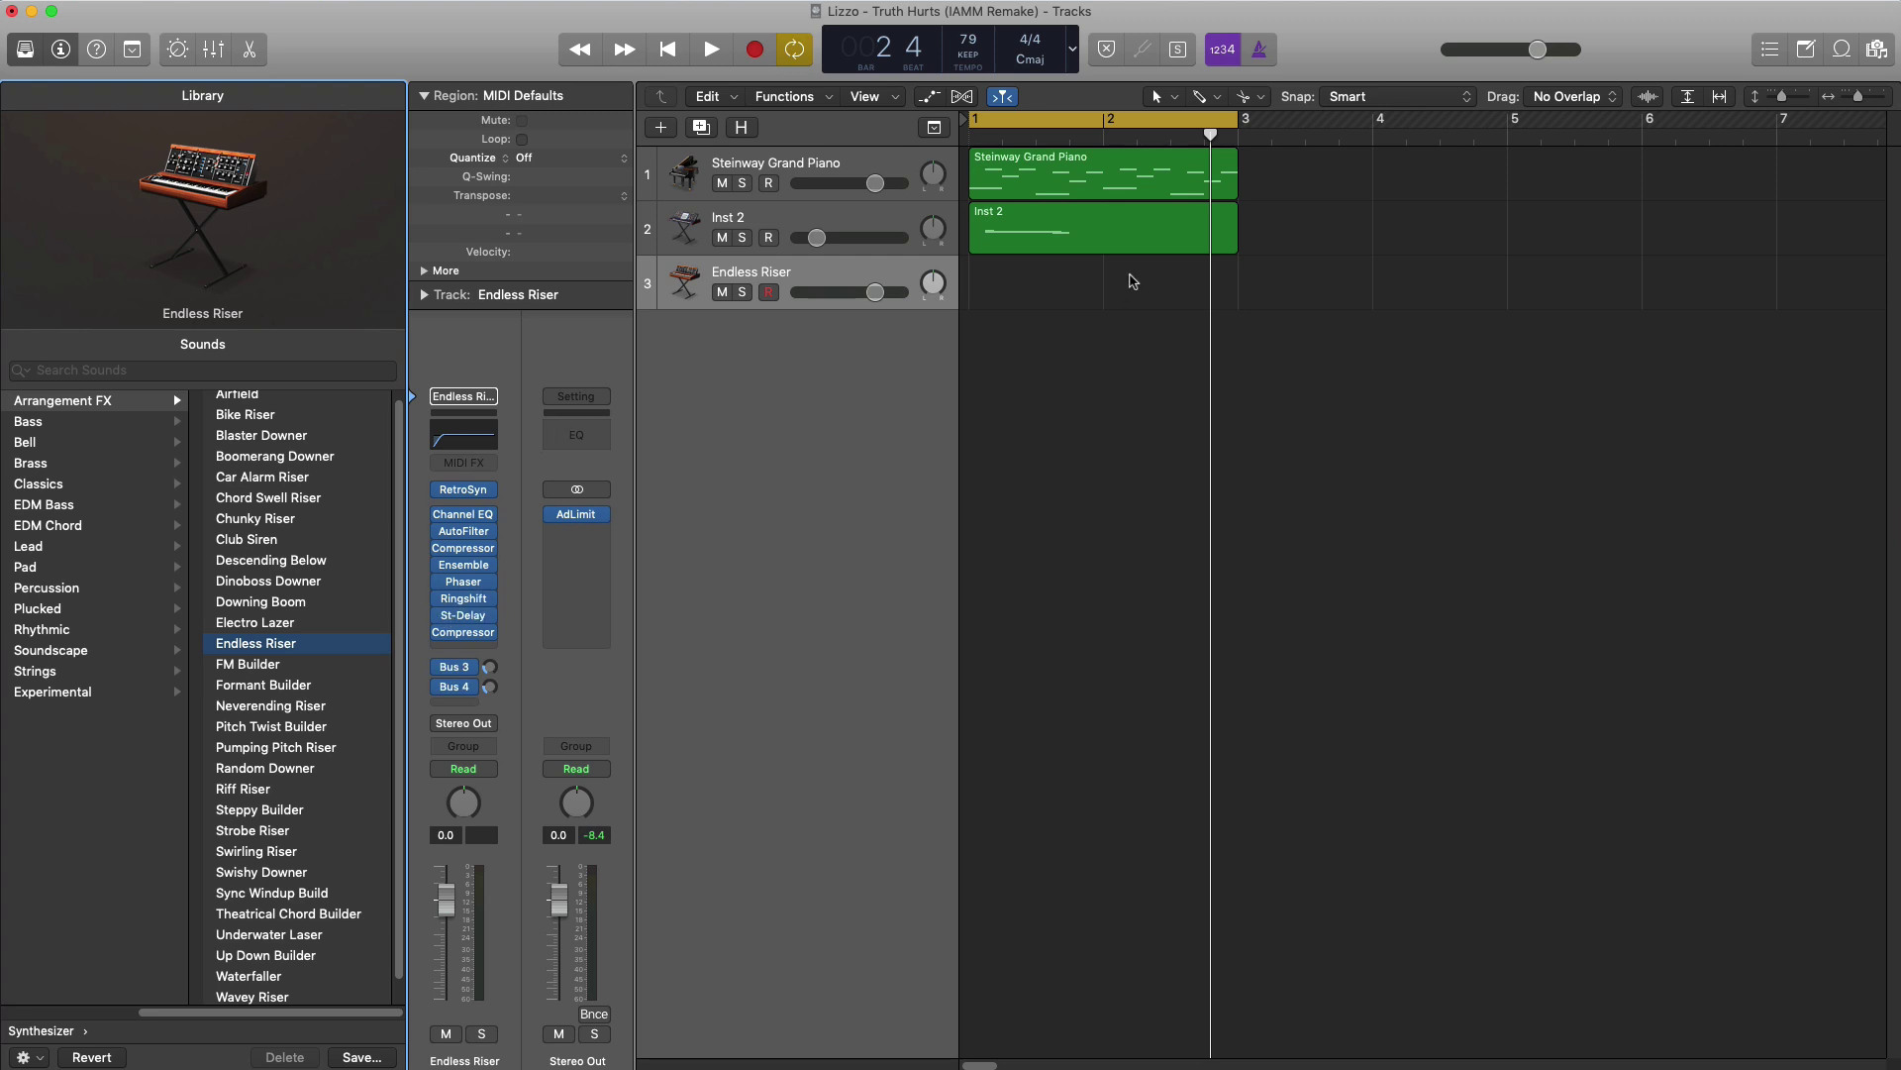
click(26, 51)
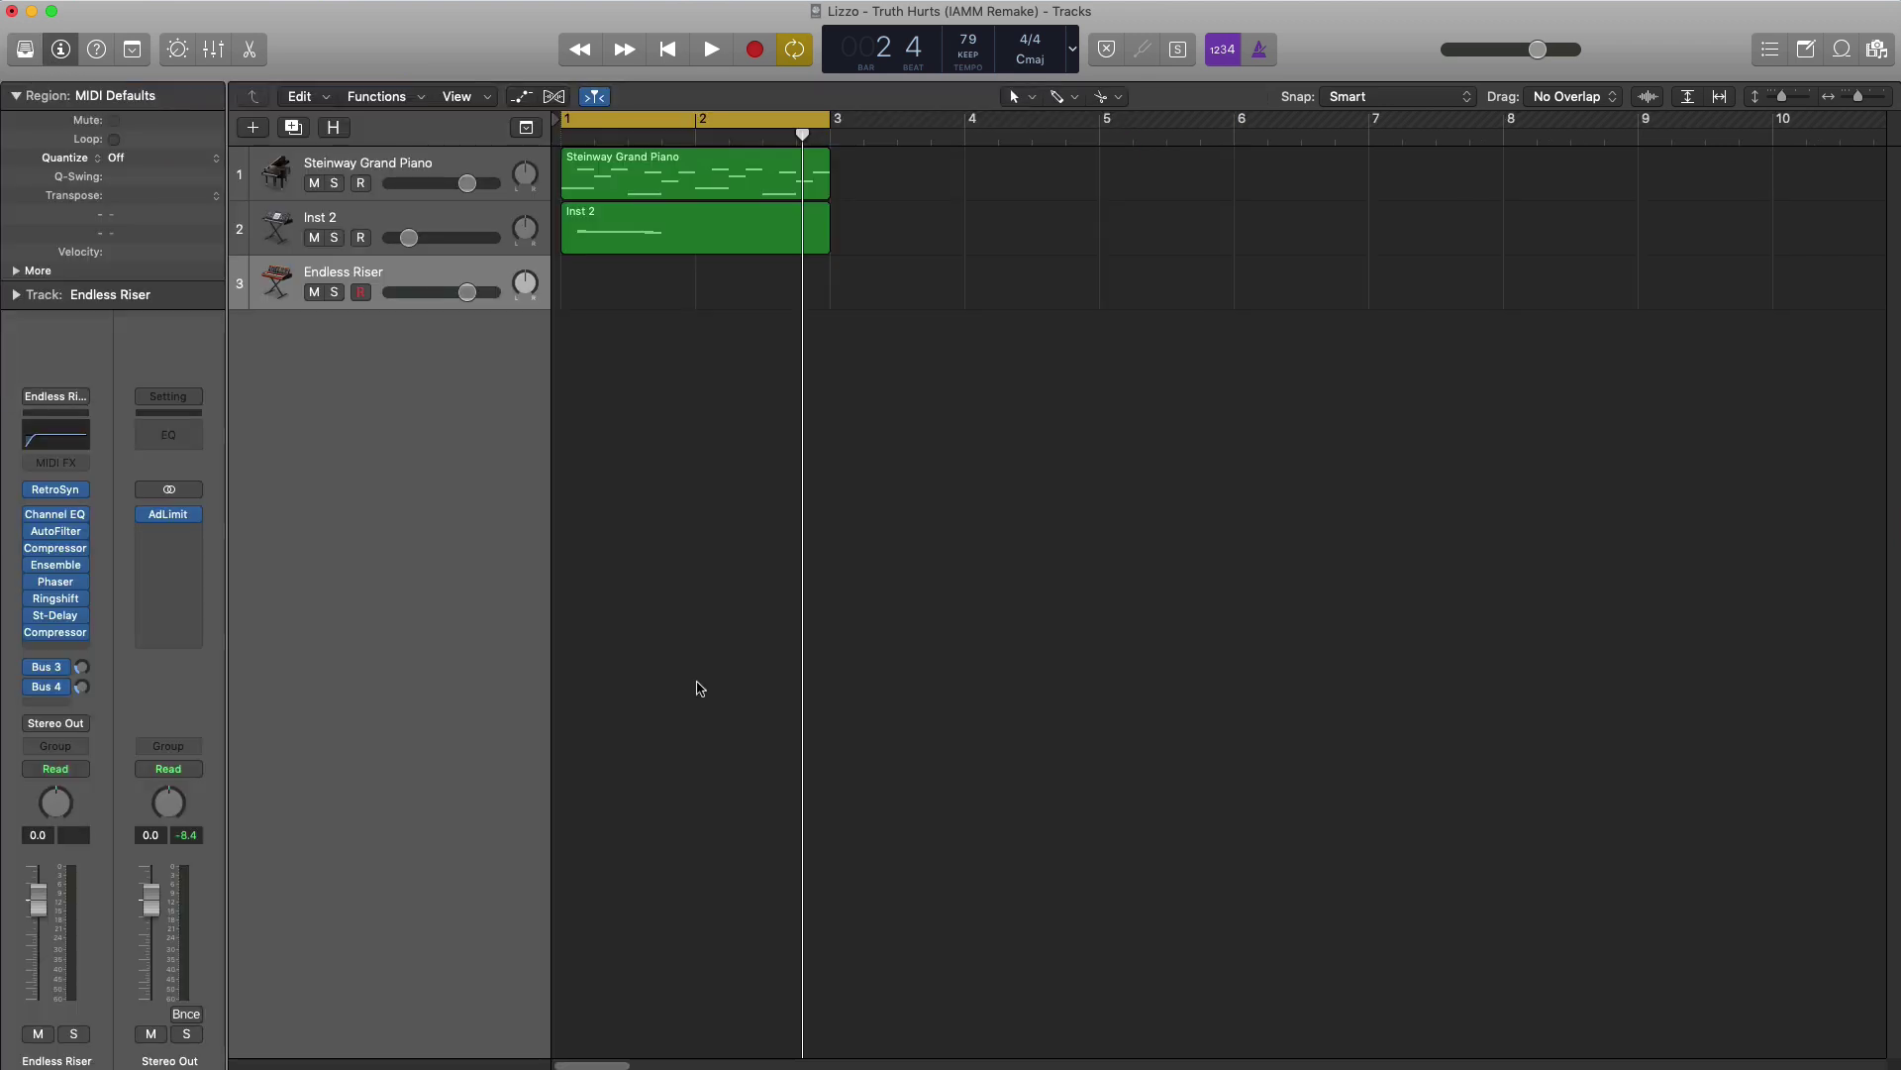
- Create an empty two-bar region on the Endless Riser track, open it for note editing, and limit the cycle to bar 2
click(589, 283)
drag(684, 301, 830, 301)
click(696, 132)
drag(697, 132, 828, 130)
double_click(701, 297)
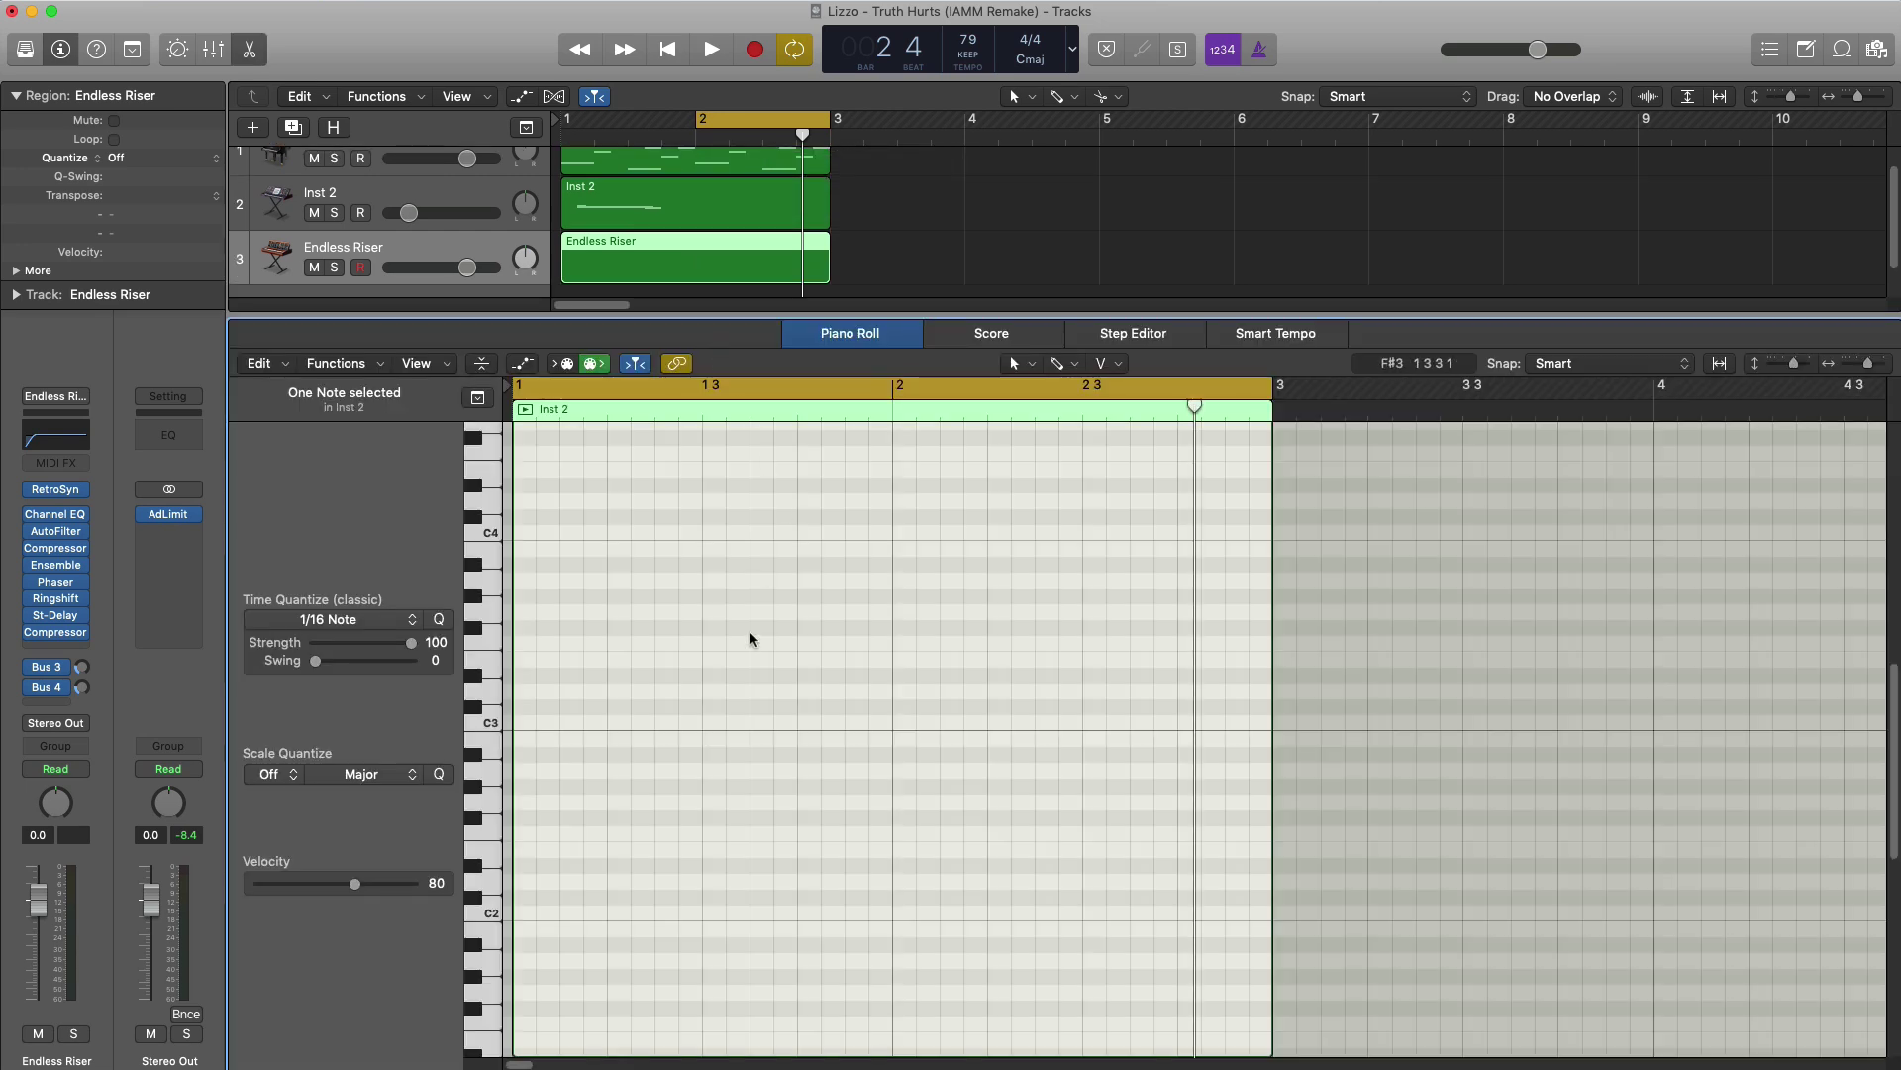
drag(900, 386, 1275, 426)
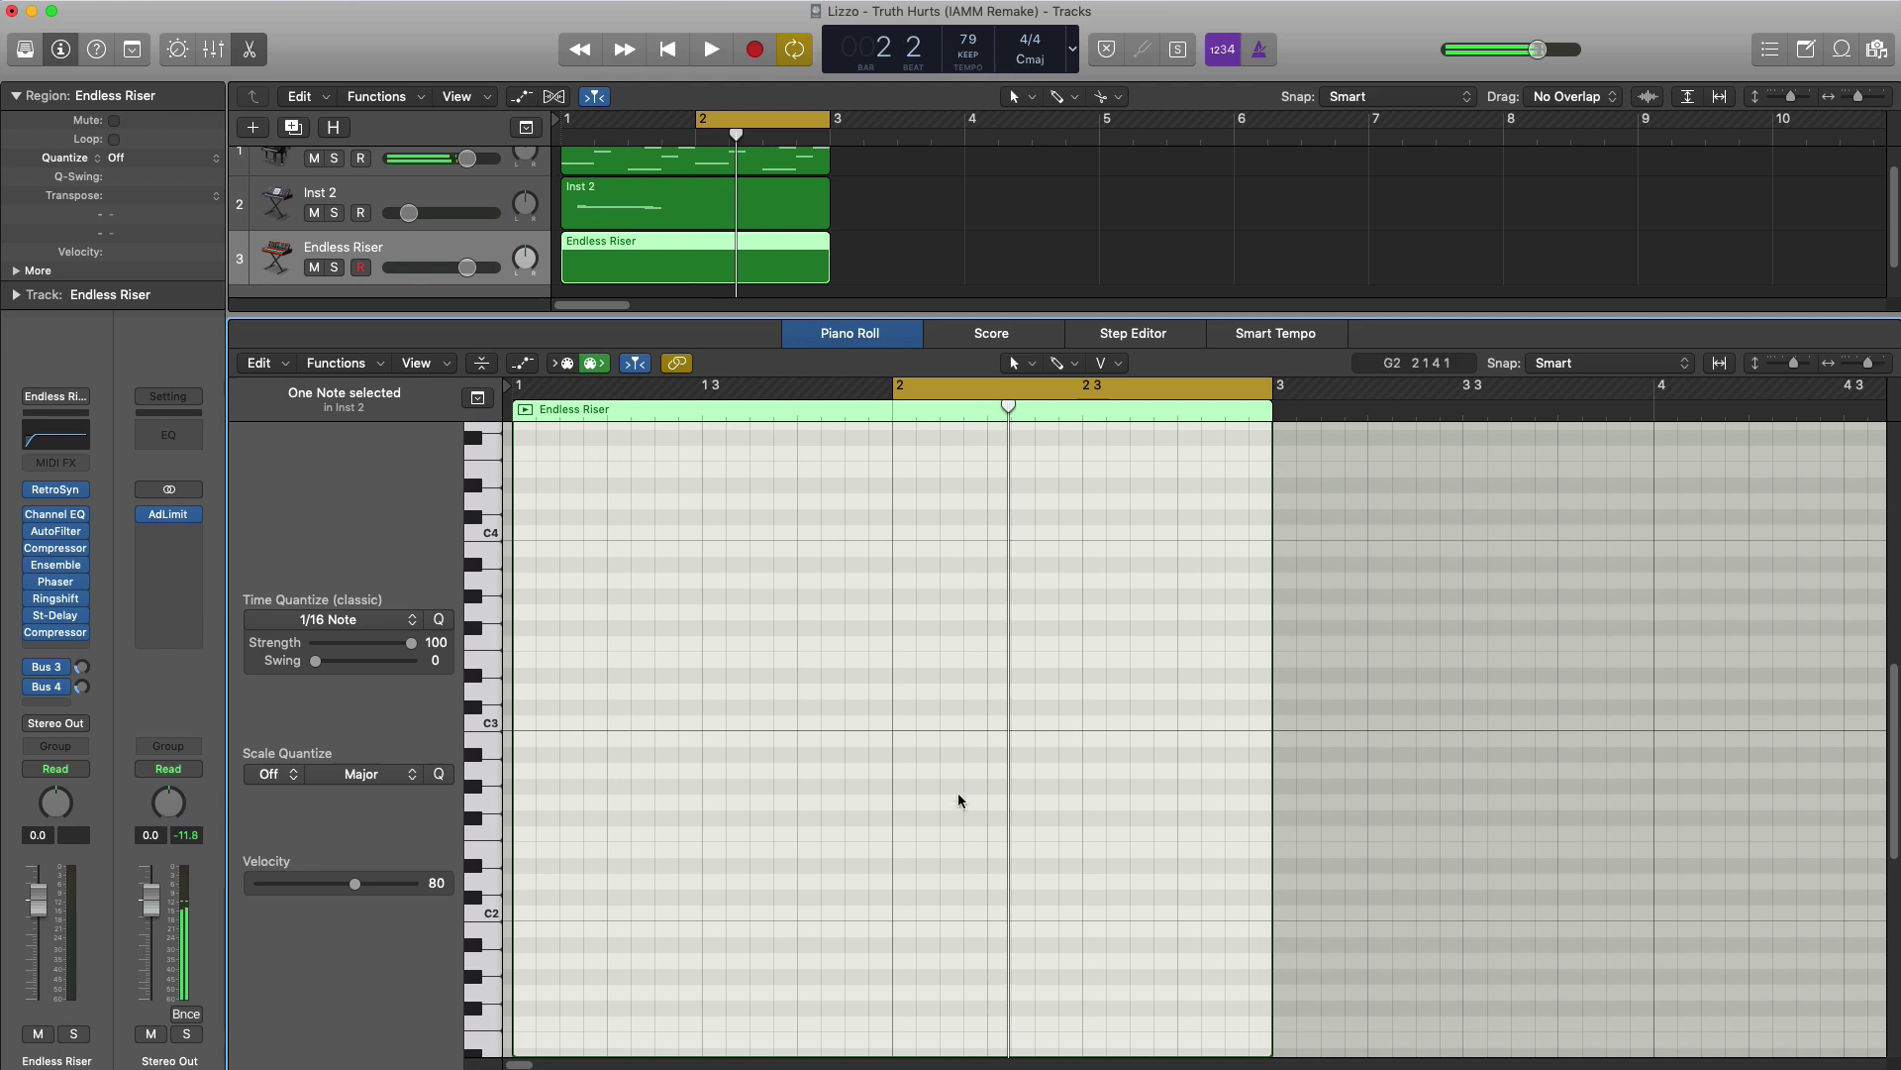
- Add an A2 and an A3 note at the start of bar 2 in the Endless Riser region and audition them
click(895, 769)
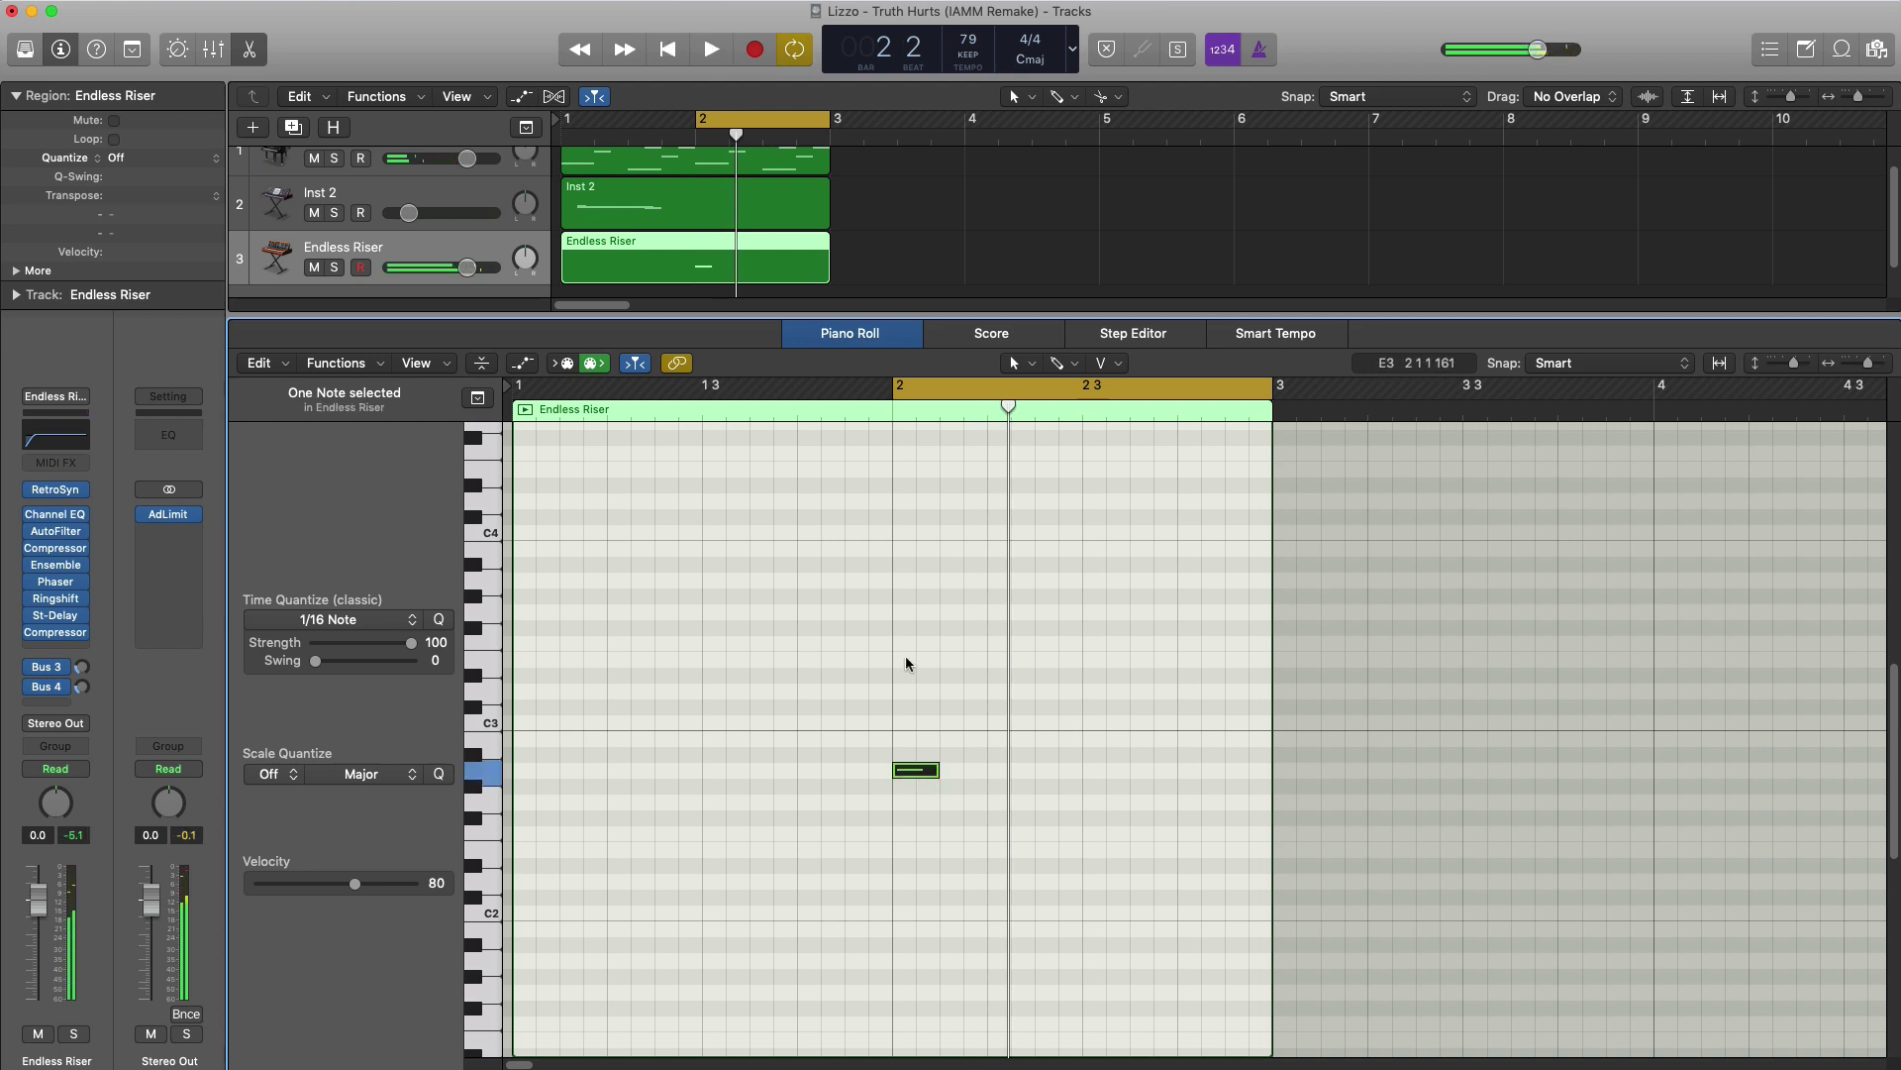
scroll(905, 661, up, 2)
click(905, 607)
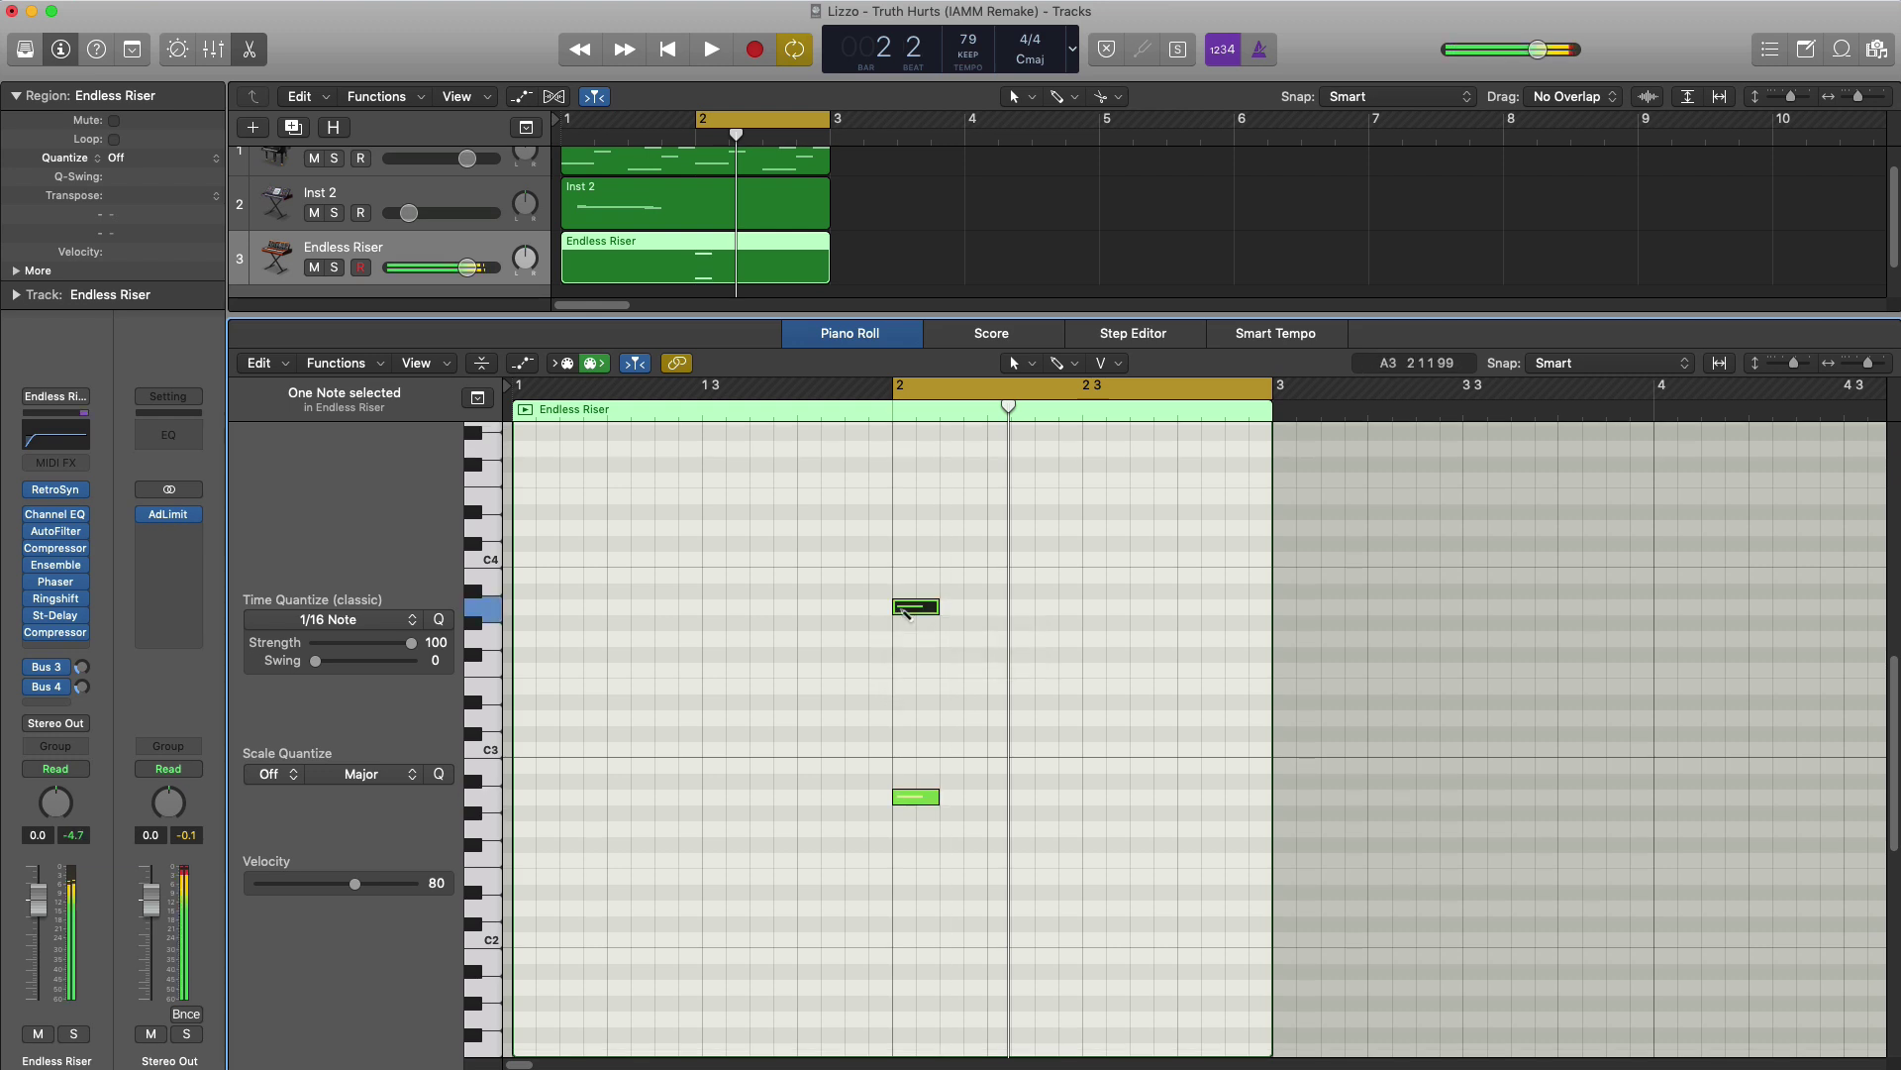
mouse_move(905, 611)
drag(985, 837, 862, 573)
key(space)
key(space)
- Transpose both Endless Riser notes up one octave and audition the result
drag(1010, 835, 756, 517)
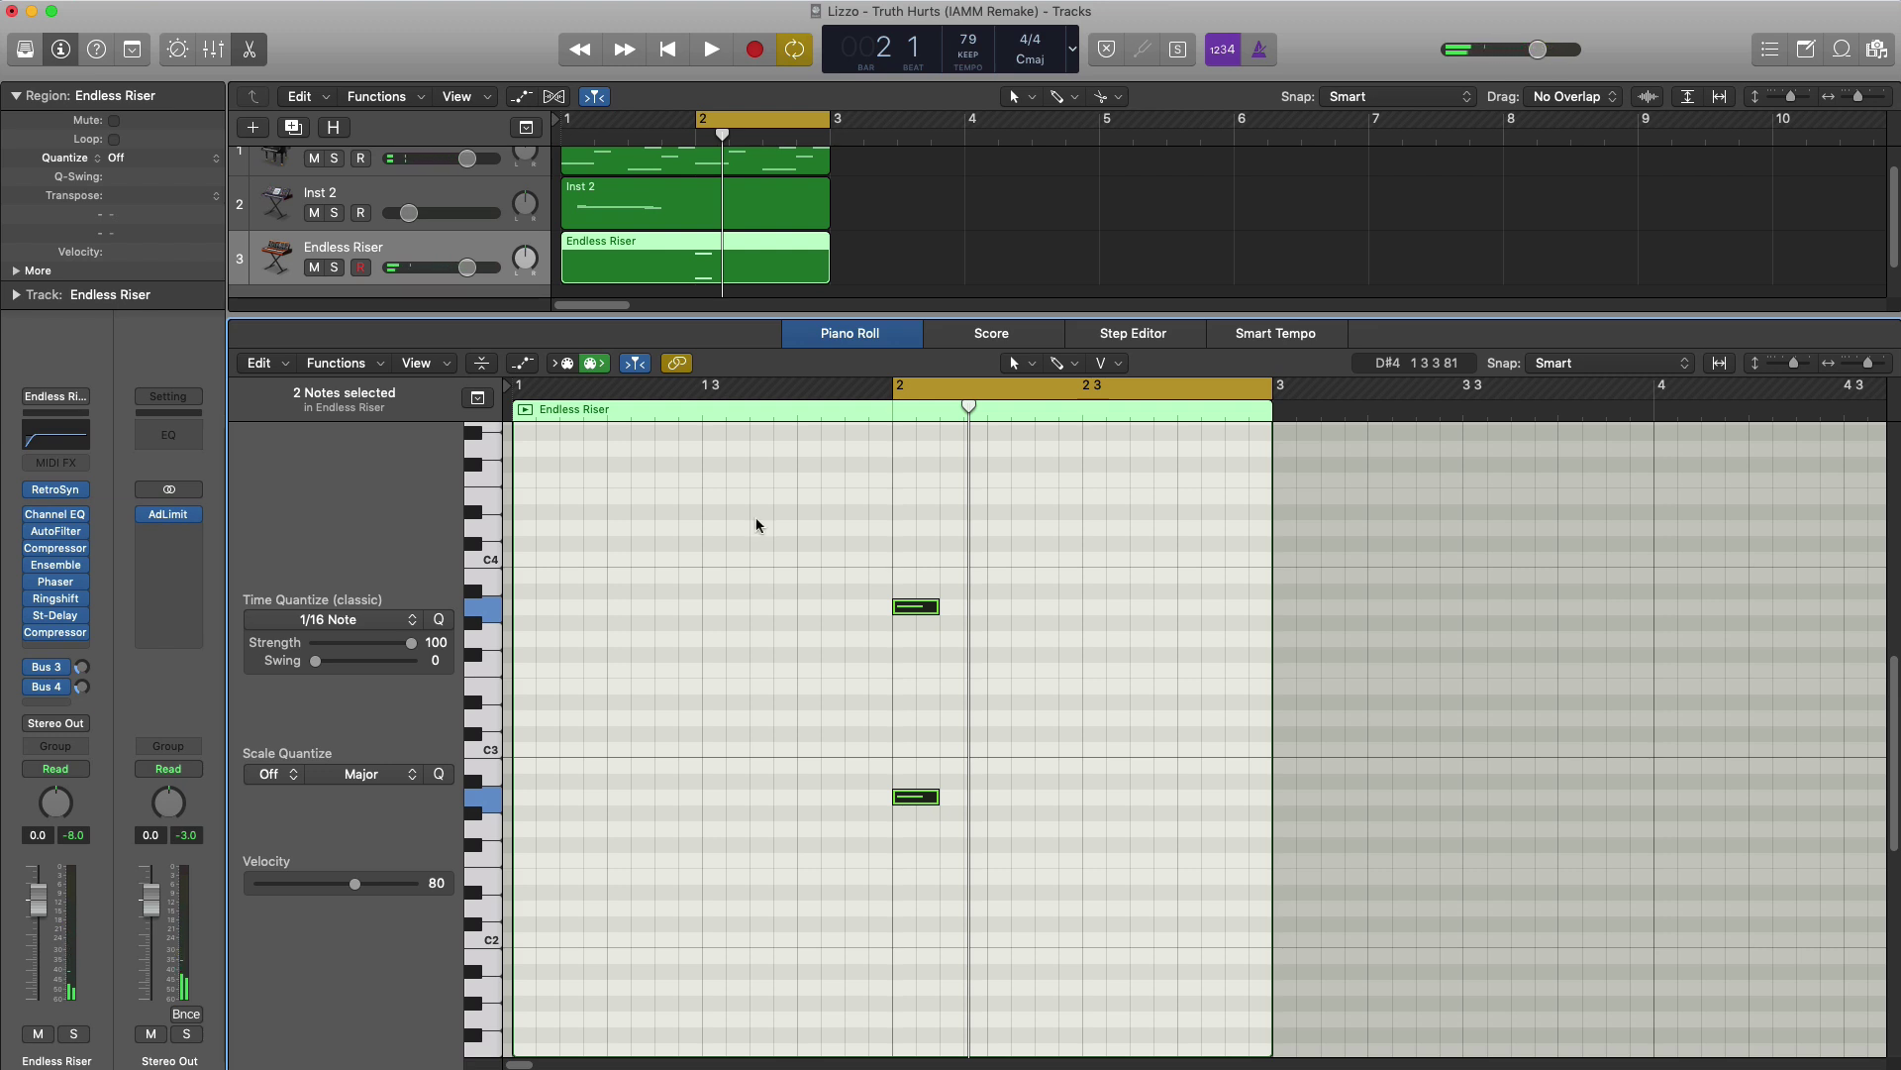
key(alt+shift+Up)
key(space)
scroll(762, 534, up, 3)
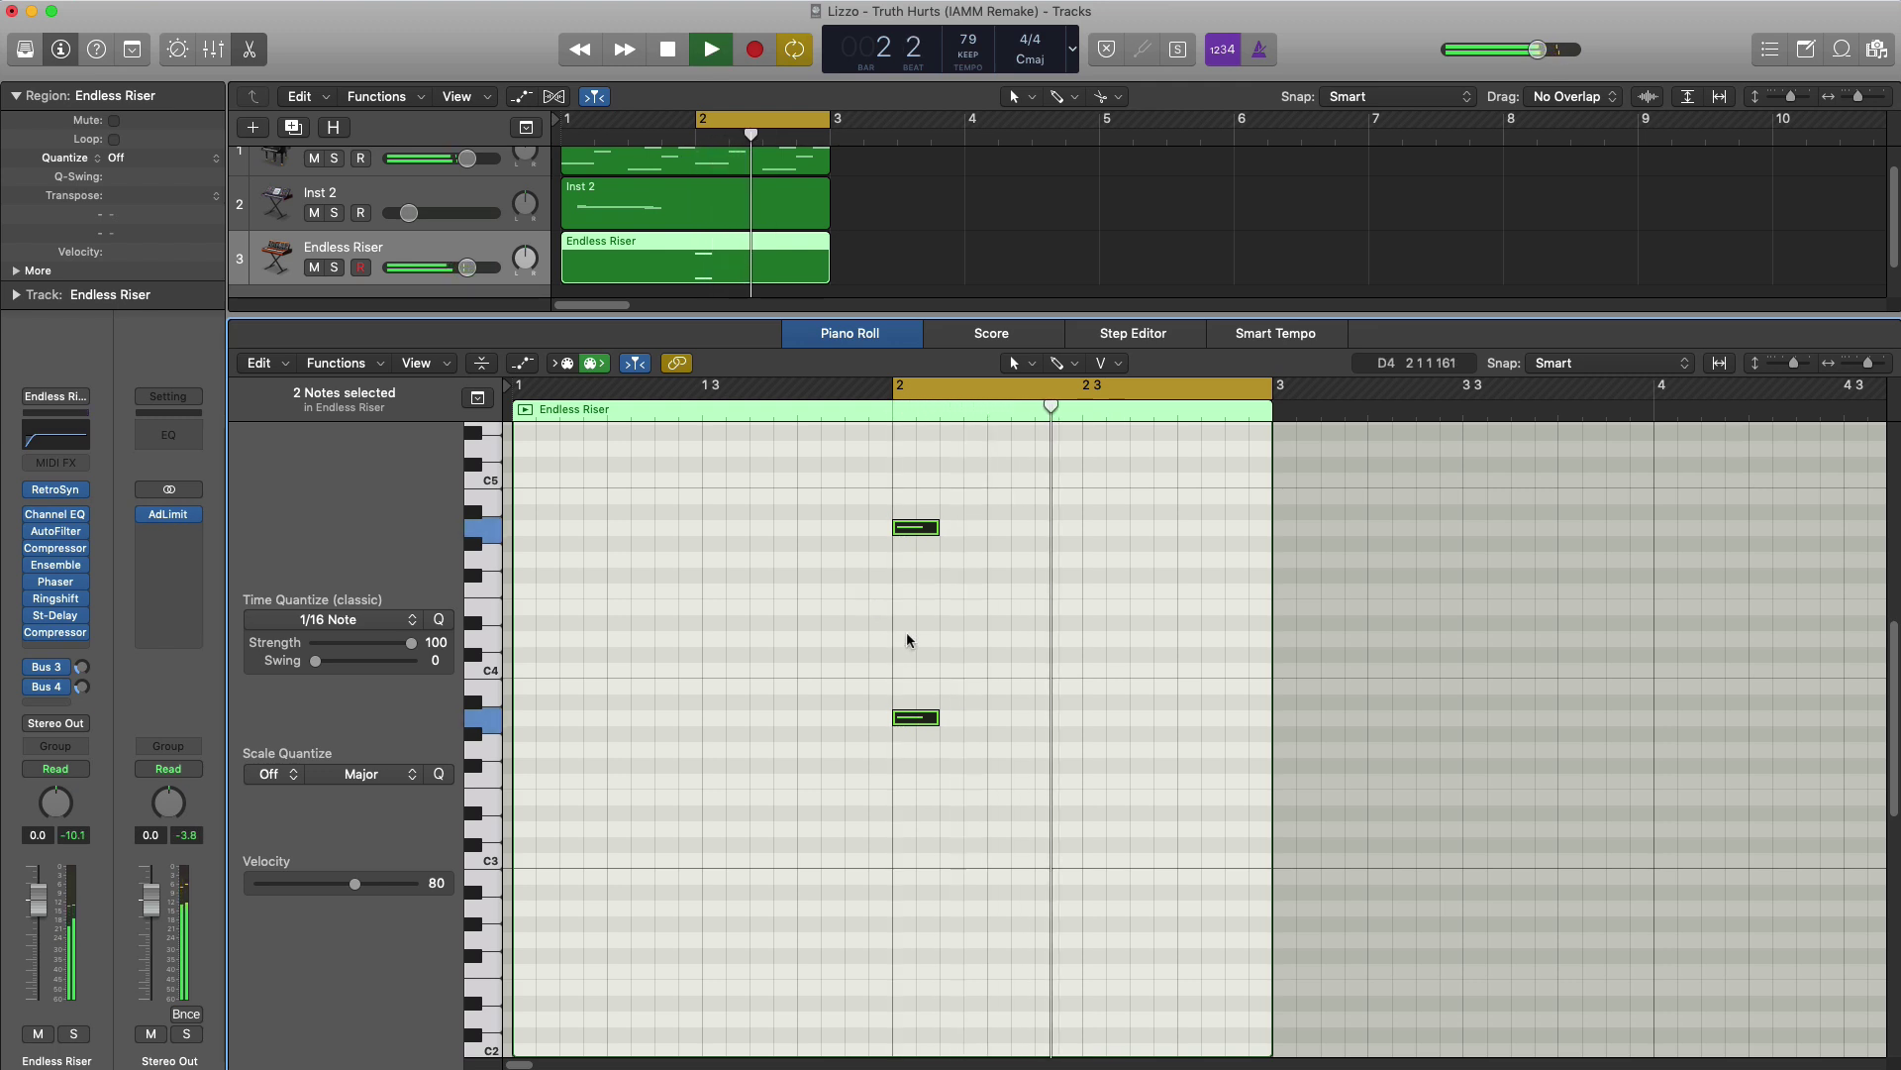
key(space)
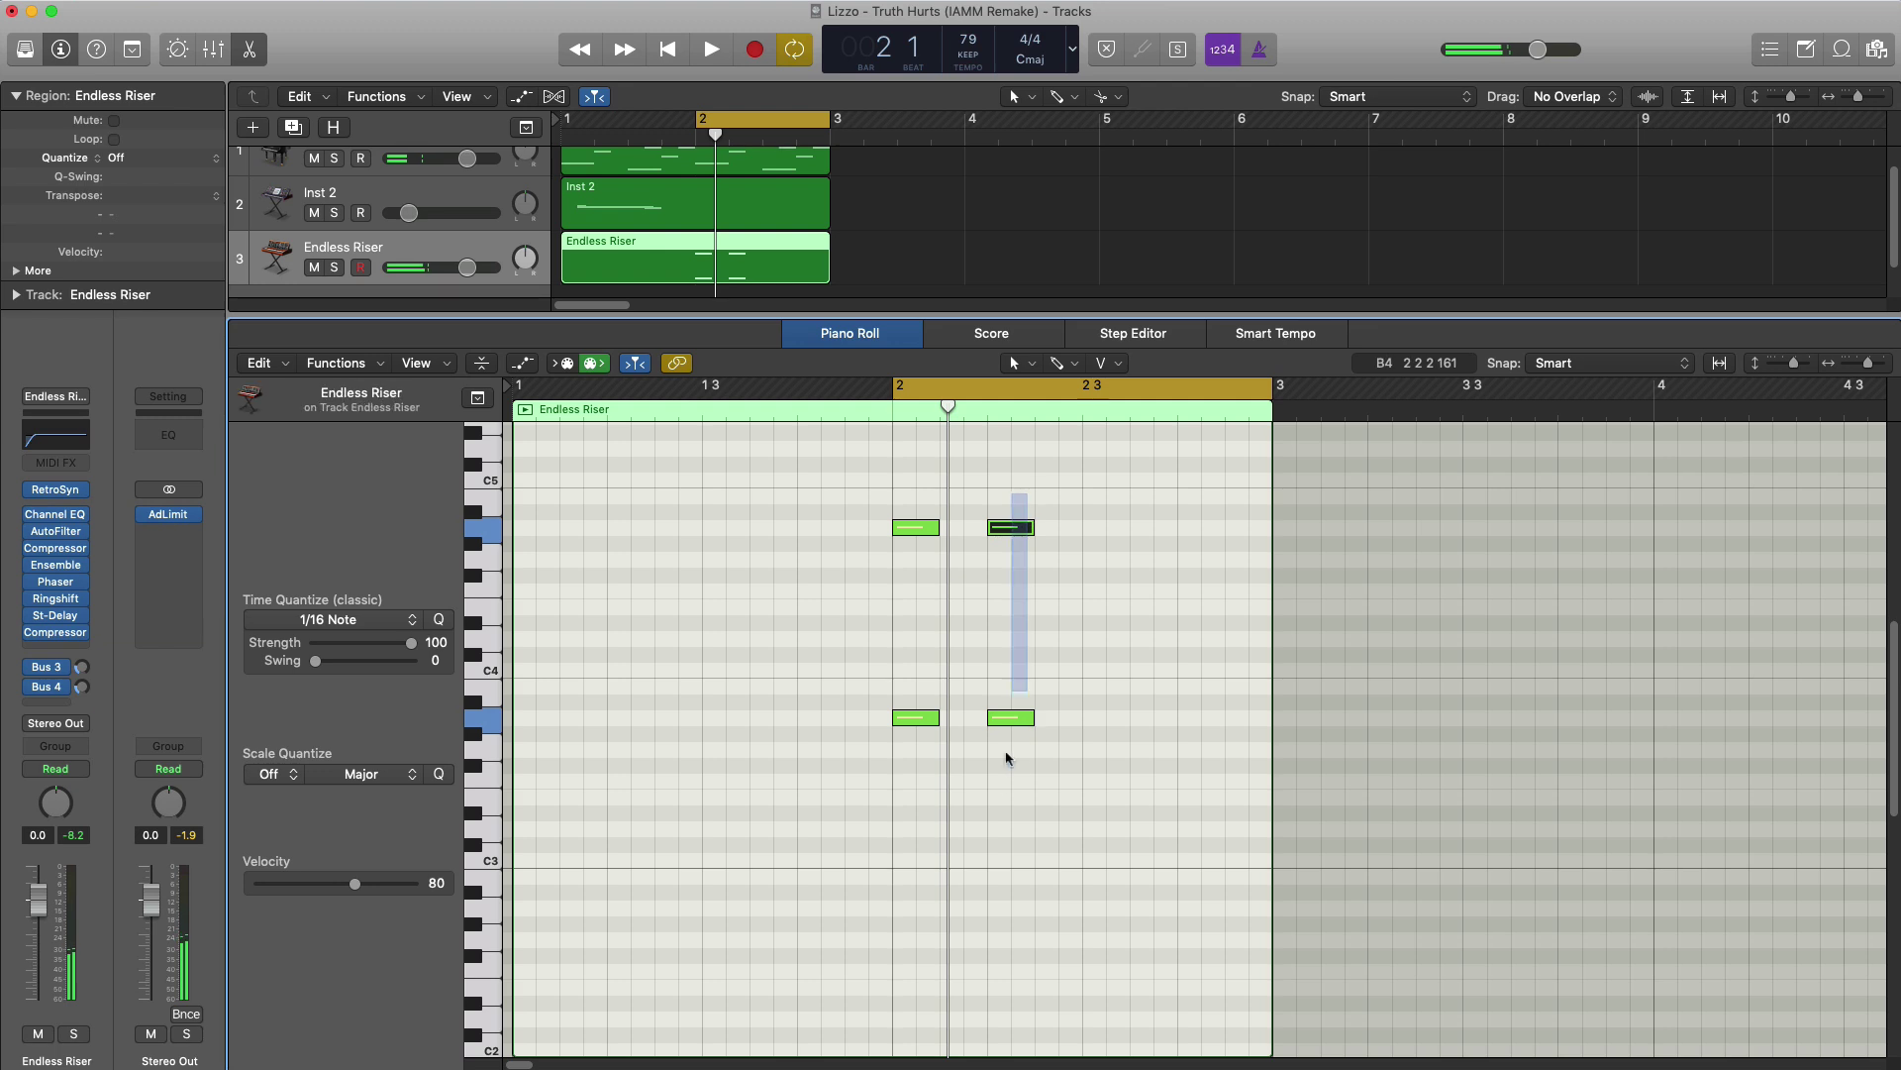
- Copy the A3 and A4 notes along bar 2 to form four consecutive short pairs and audition them
drag(1000, 719, 954, 719)
drag(1038, 847, 1011, 532)
key(space)
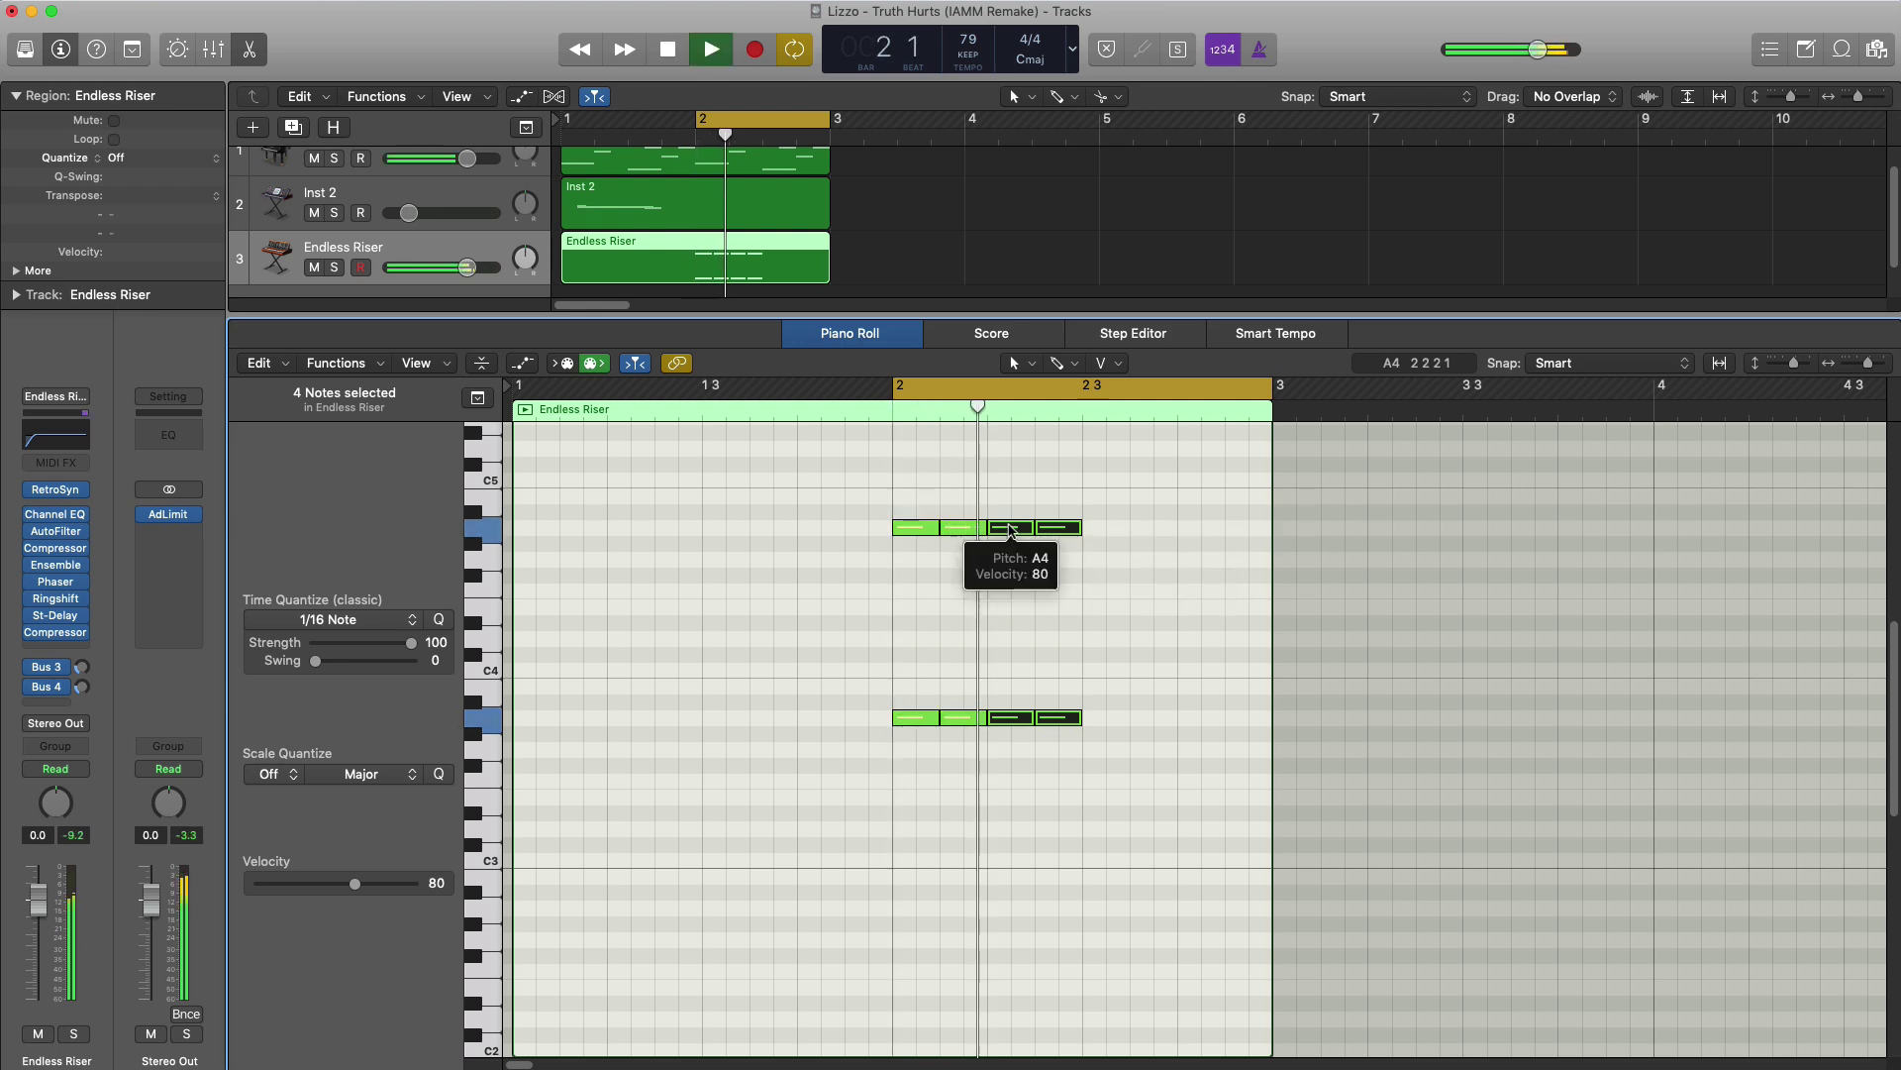
- Add a fifth A3 and A4 pair held from beat 3 to the end of bar 2, audition it and close the note editor
key(space)
drag(1069, 792, 1258, 550)
key(space)
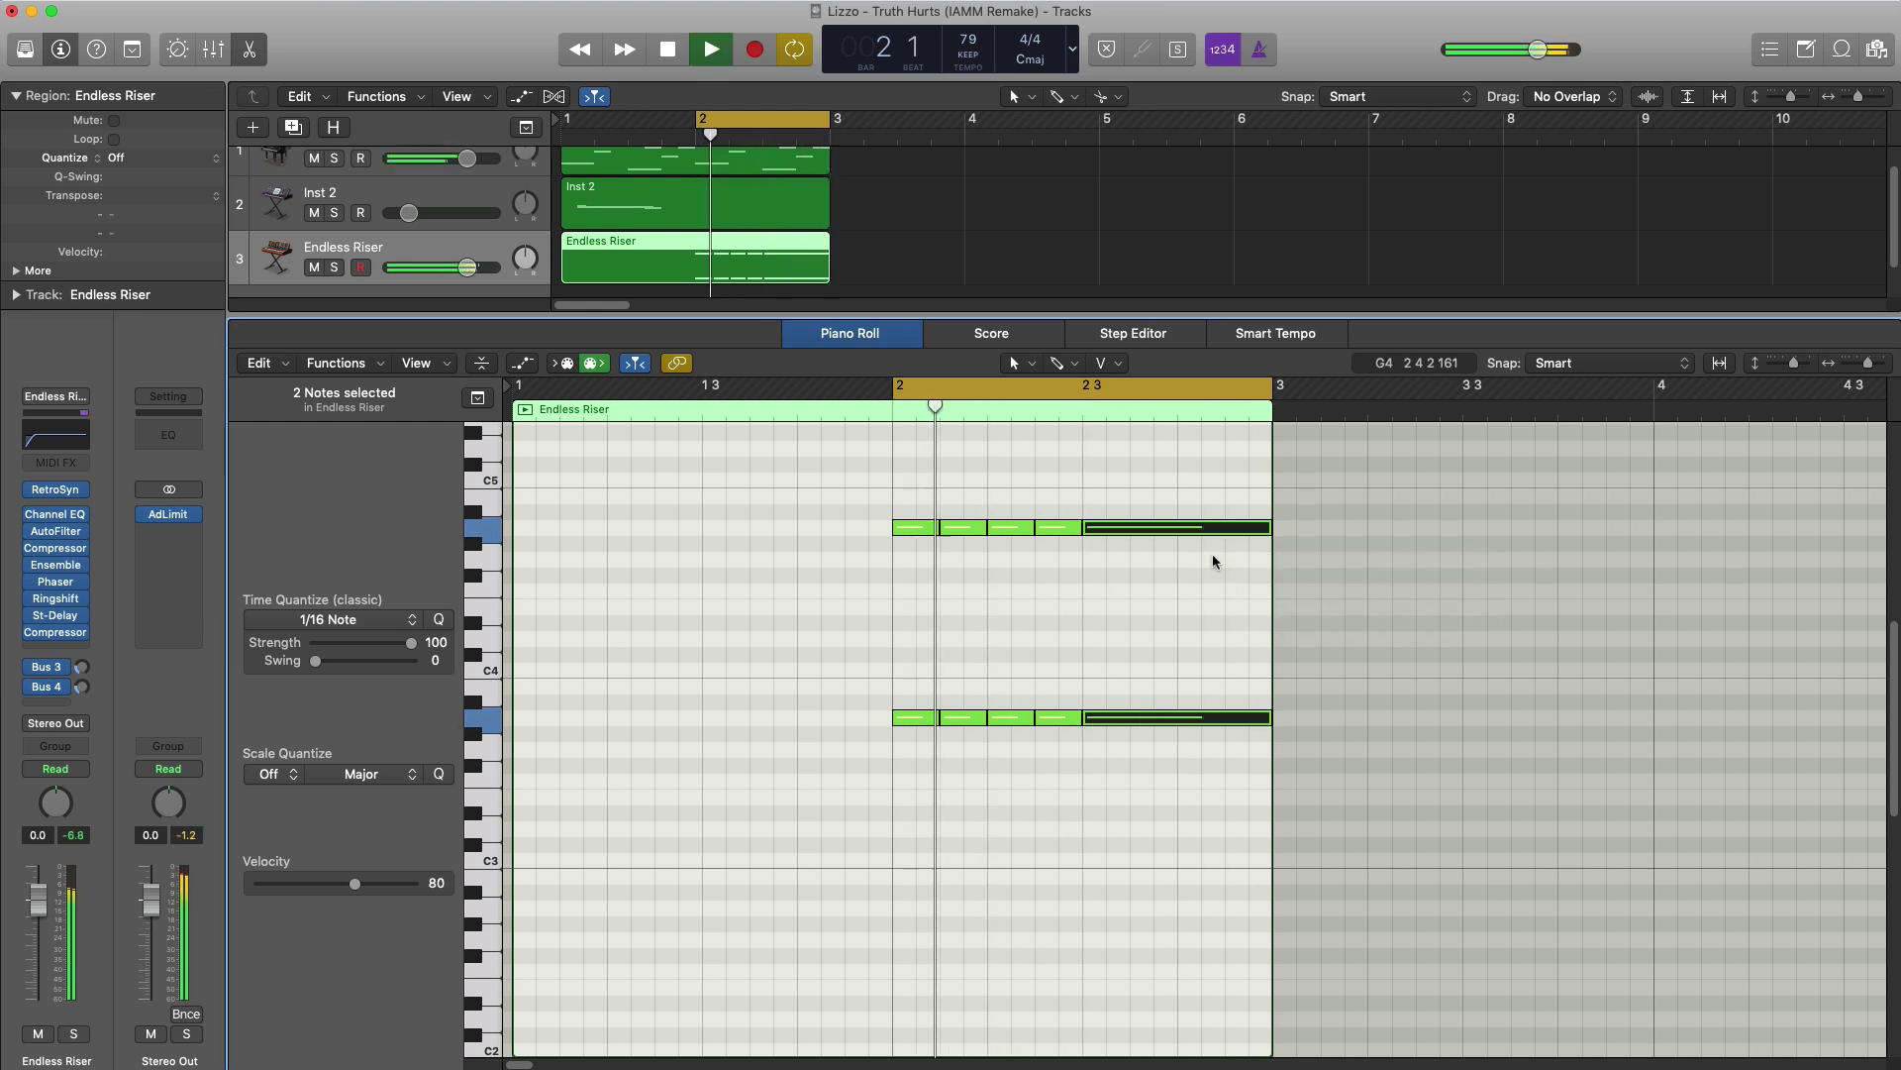
key(e)
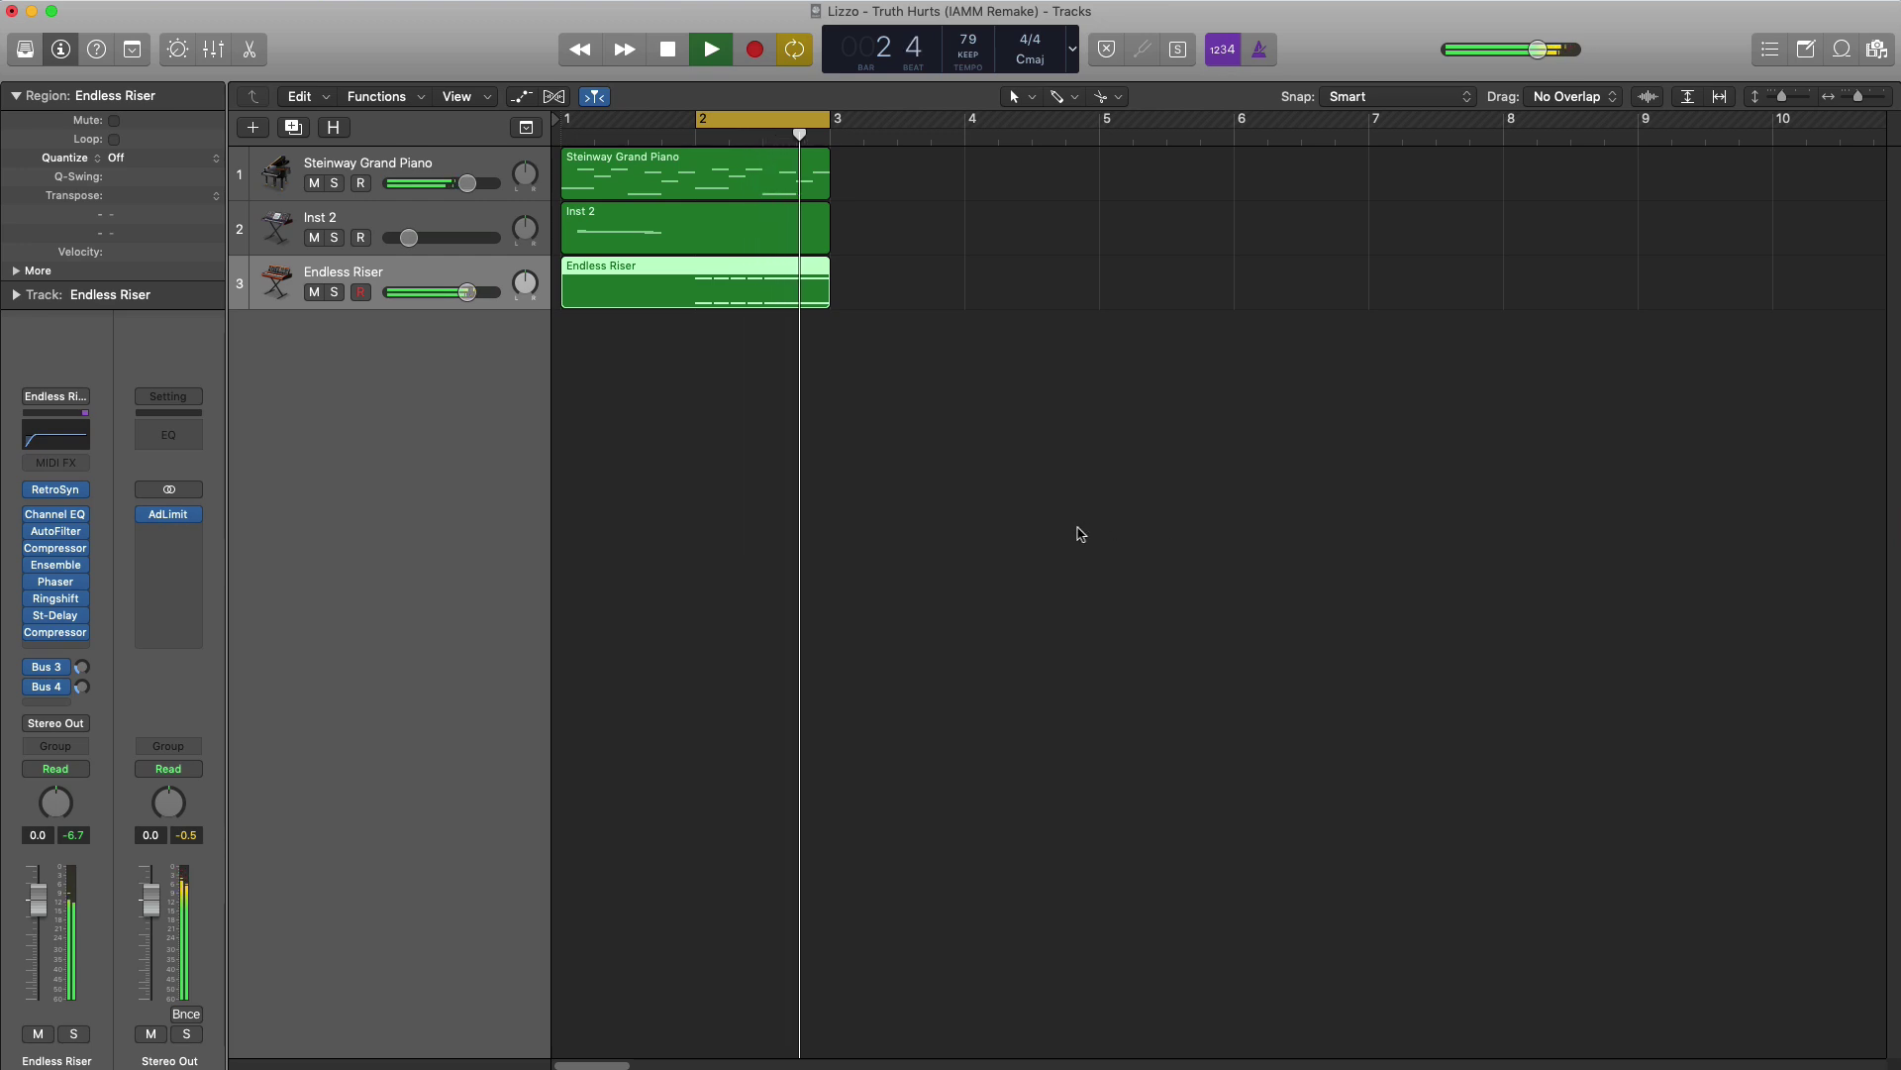
key(space)
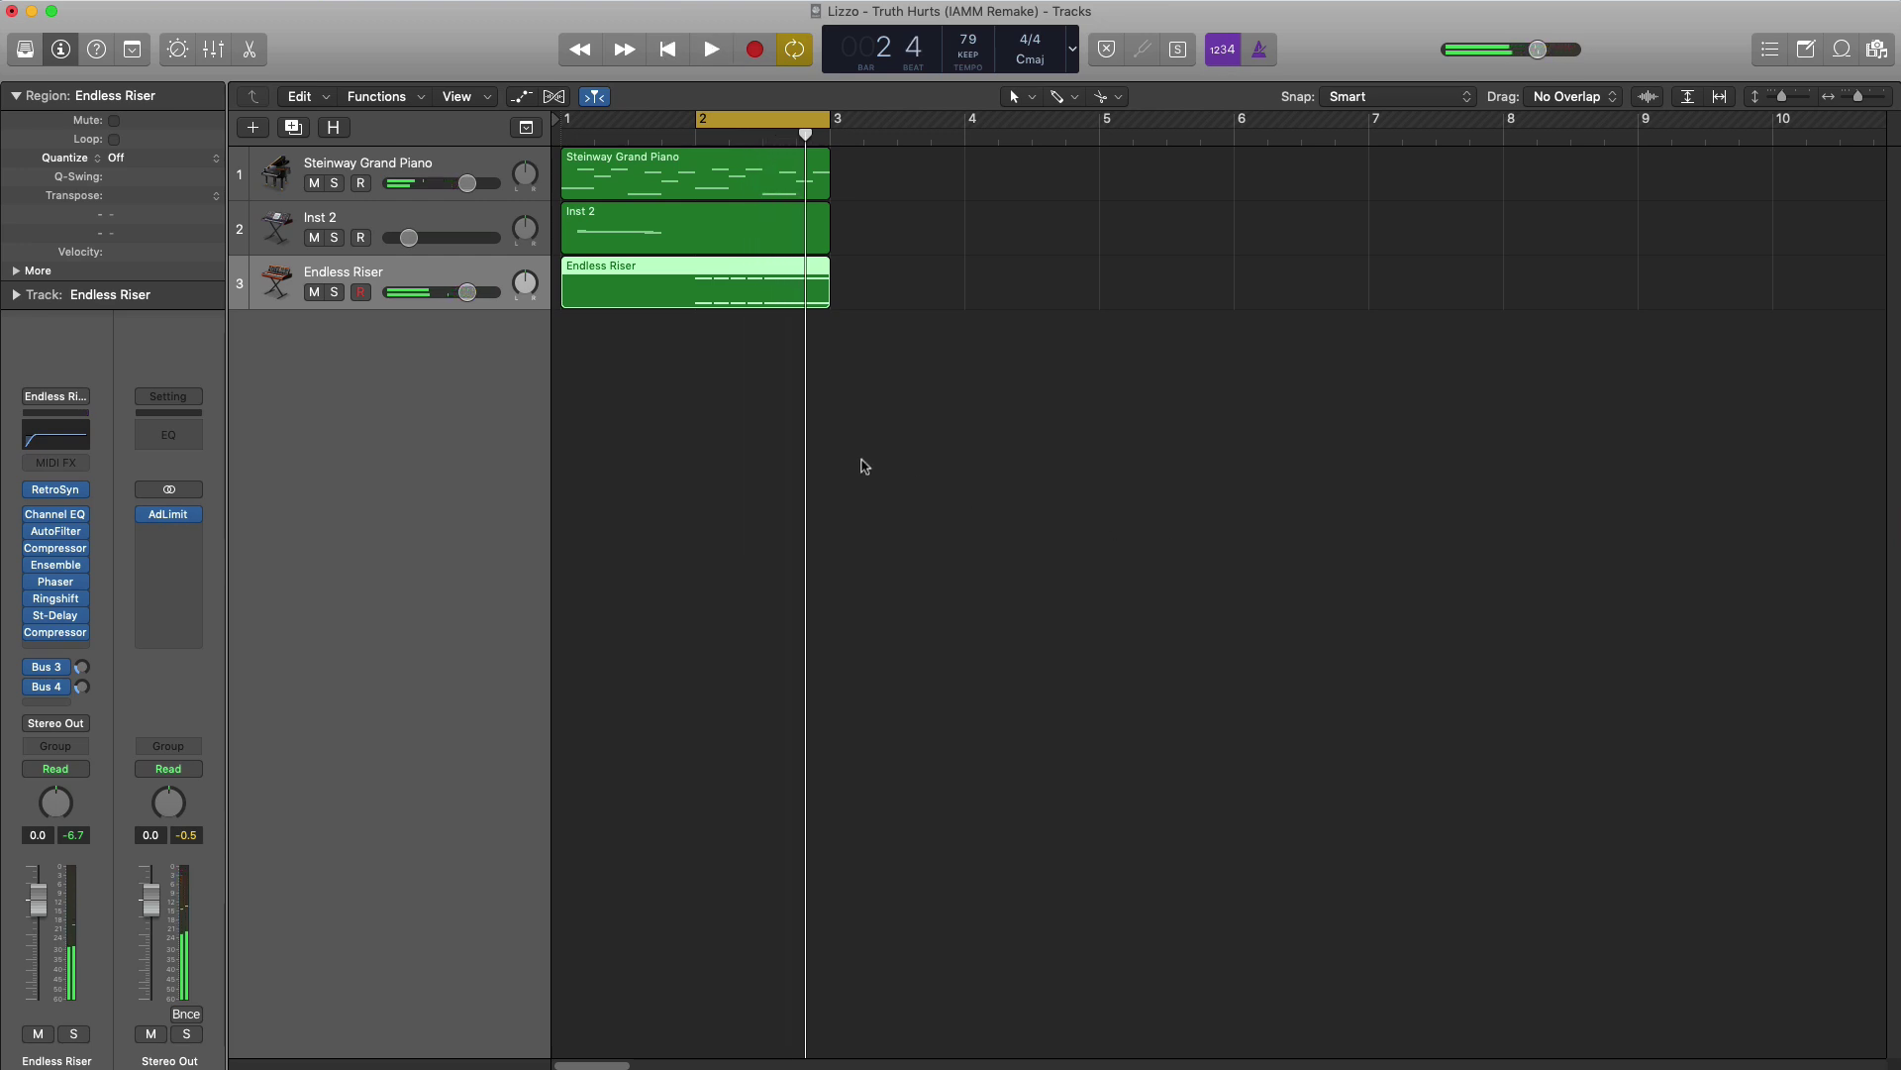
- Draw volume automation on the Endless Riser track, dropping to silence at bar 2 and ramping up to 0 dB at bar 3
key(a)
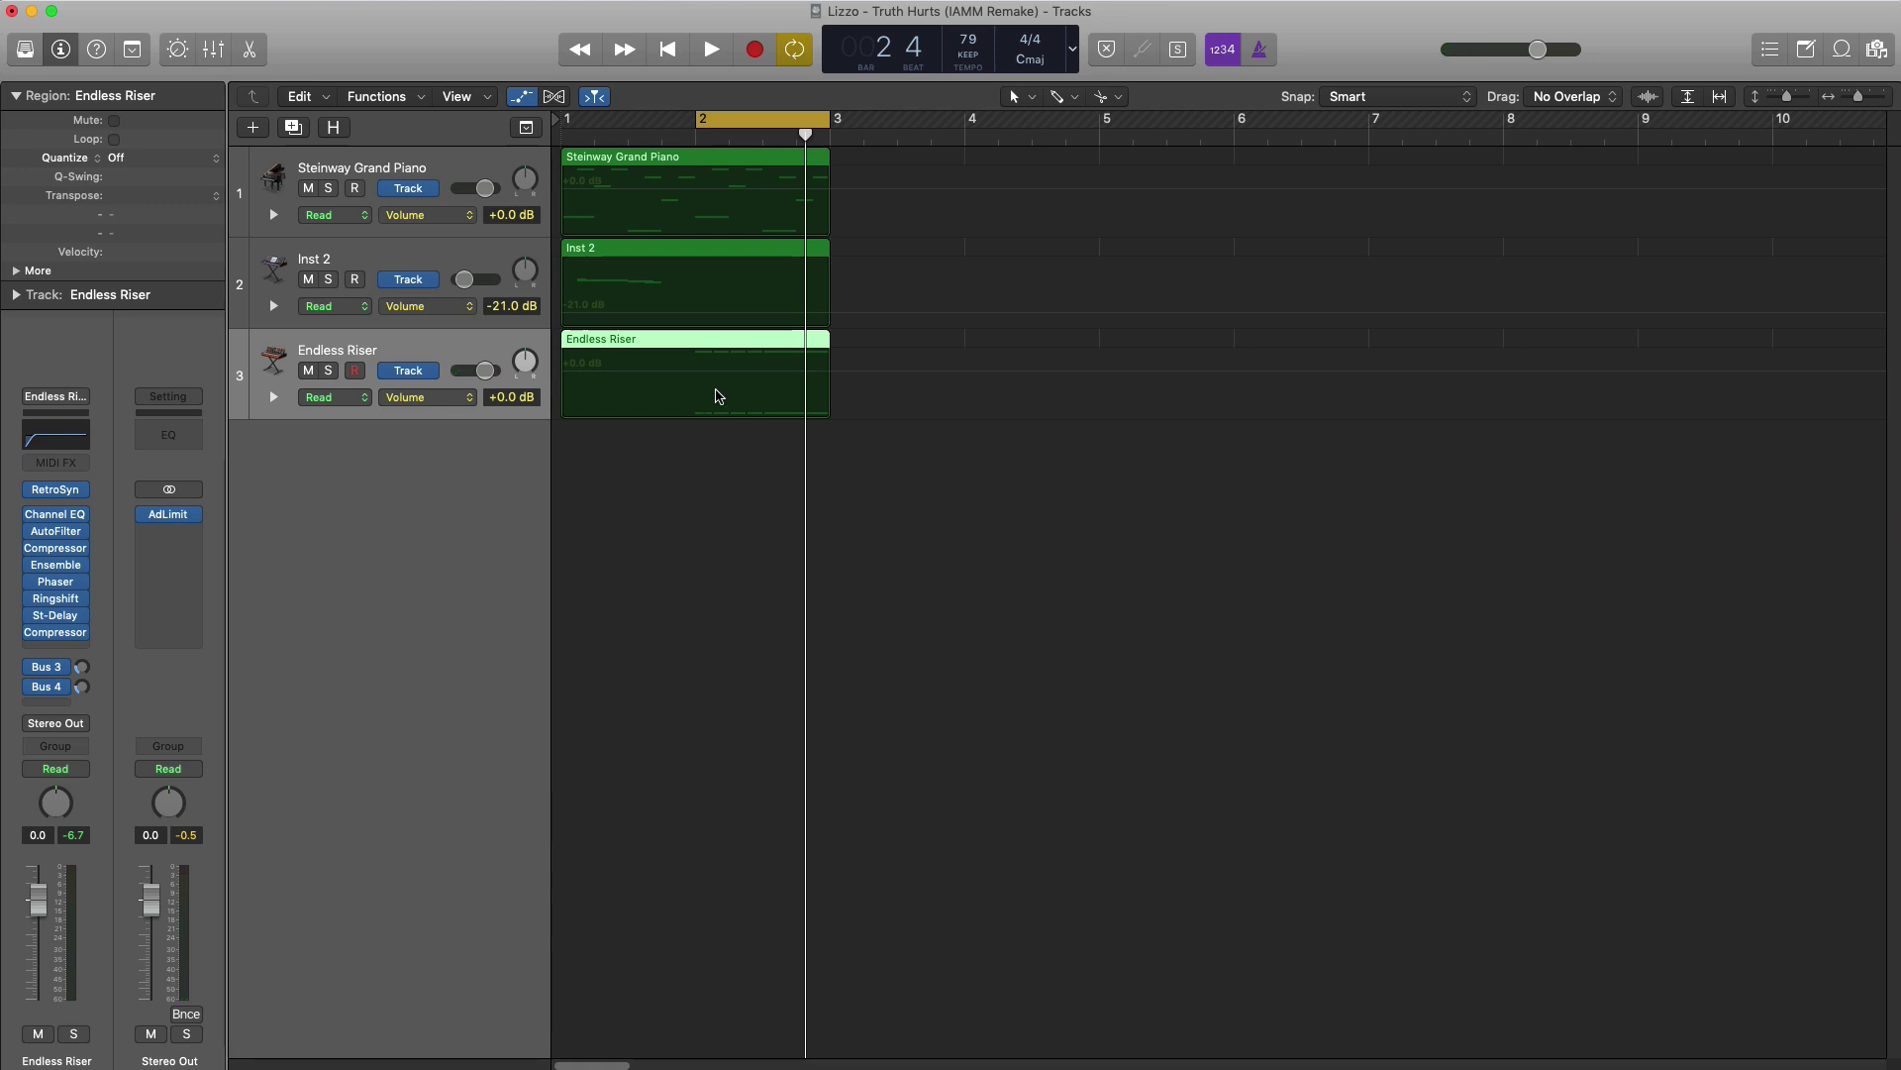
click(830, 381)
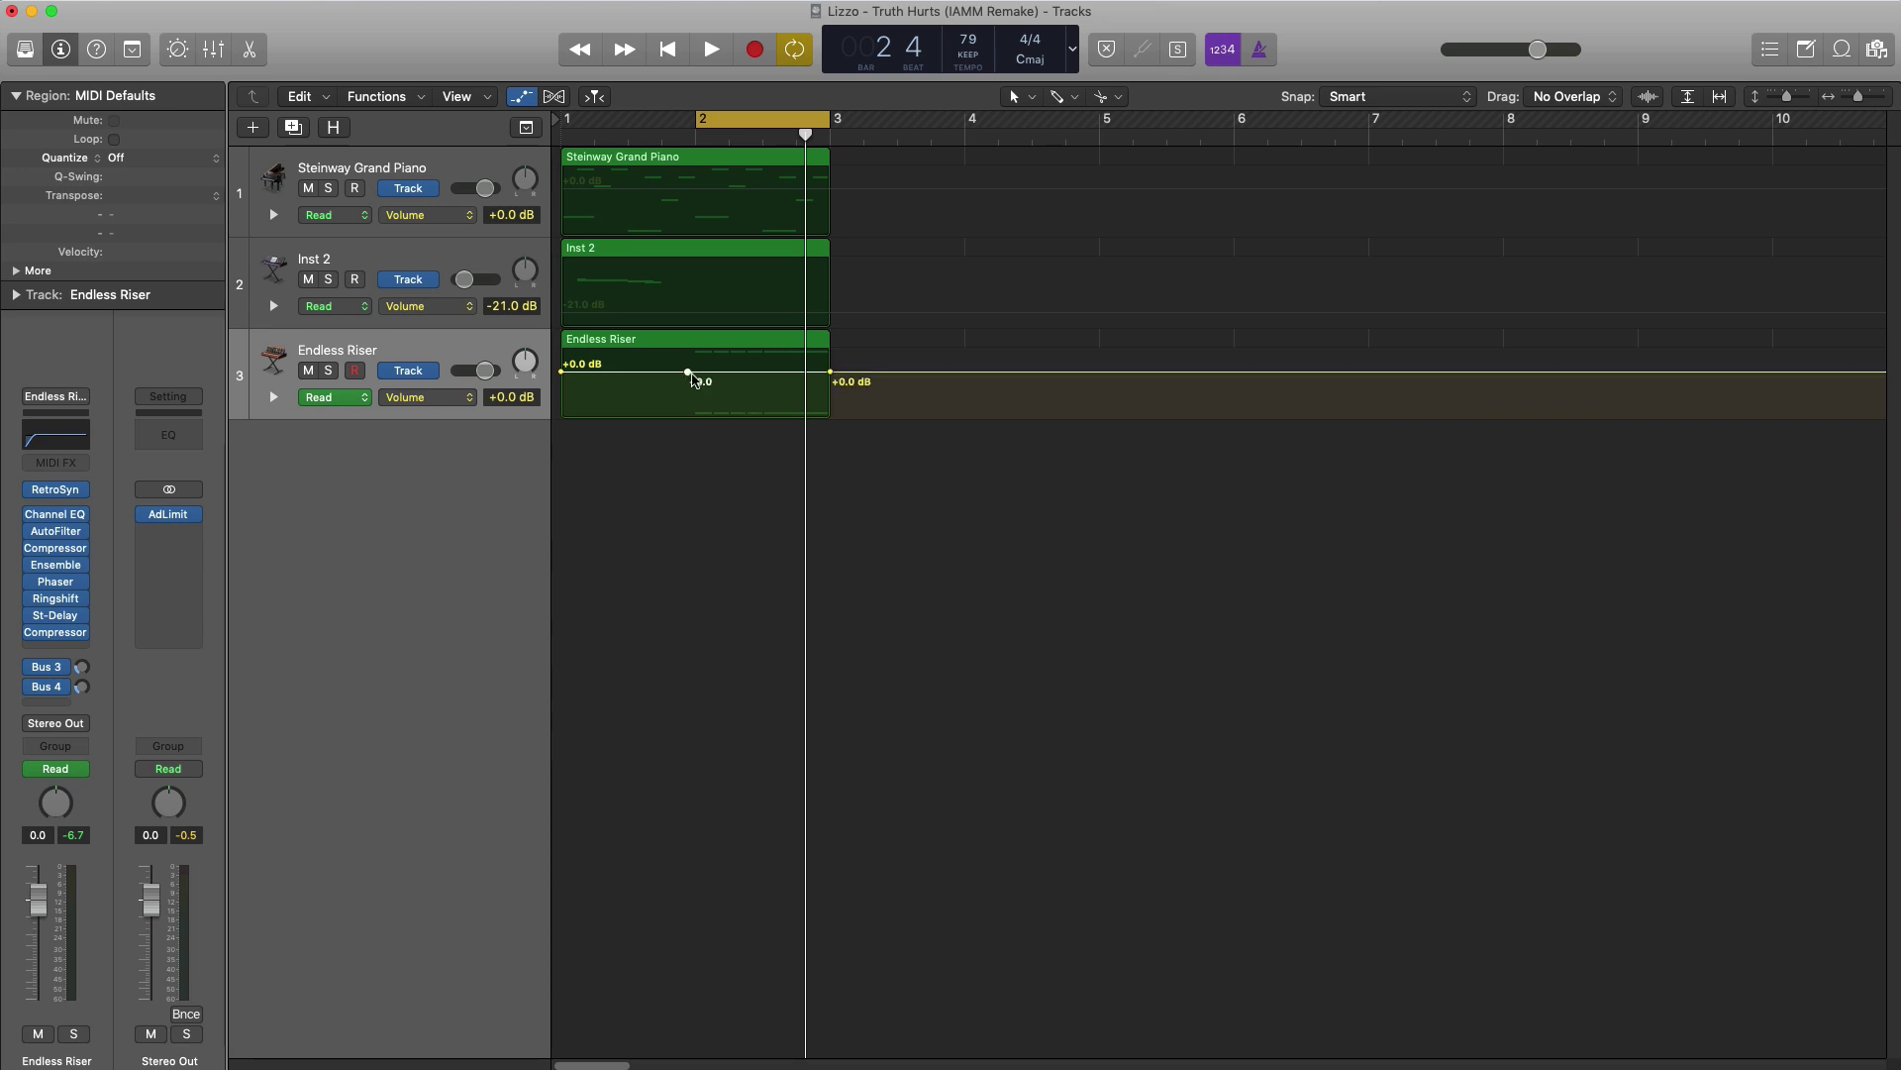
click(694, 372)
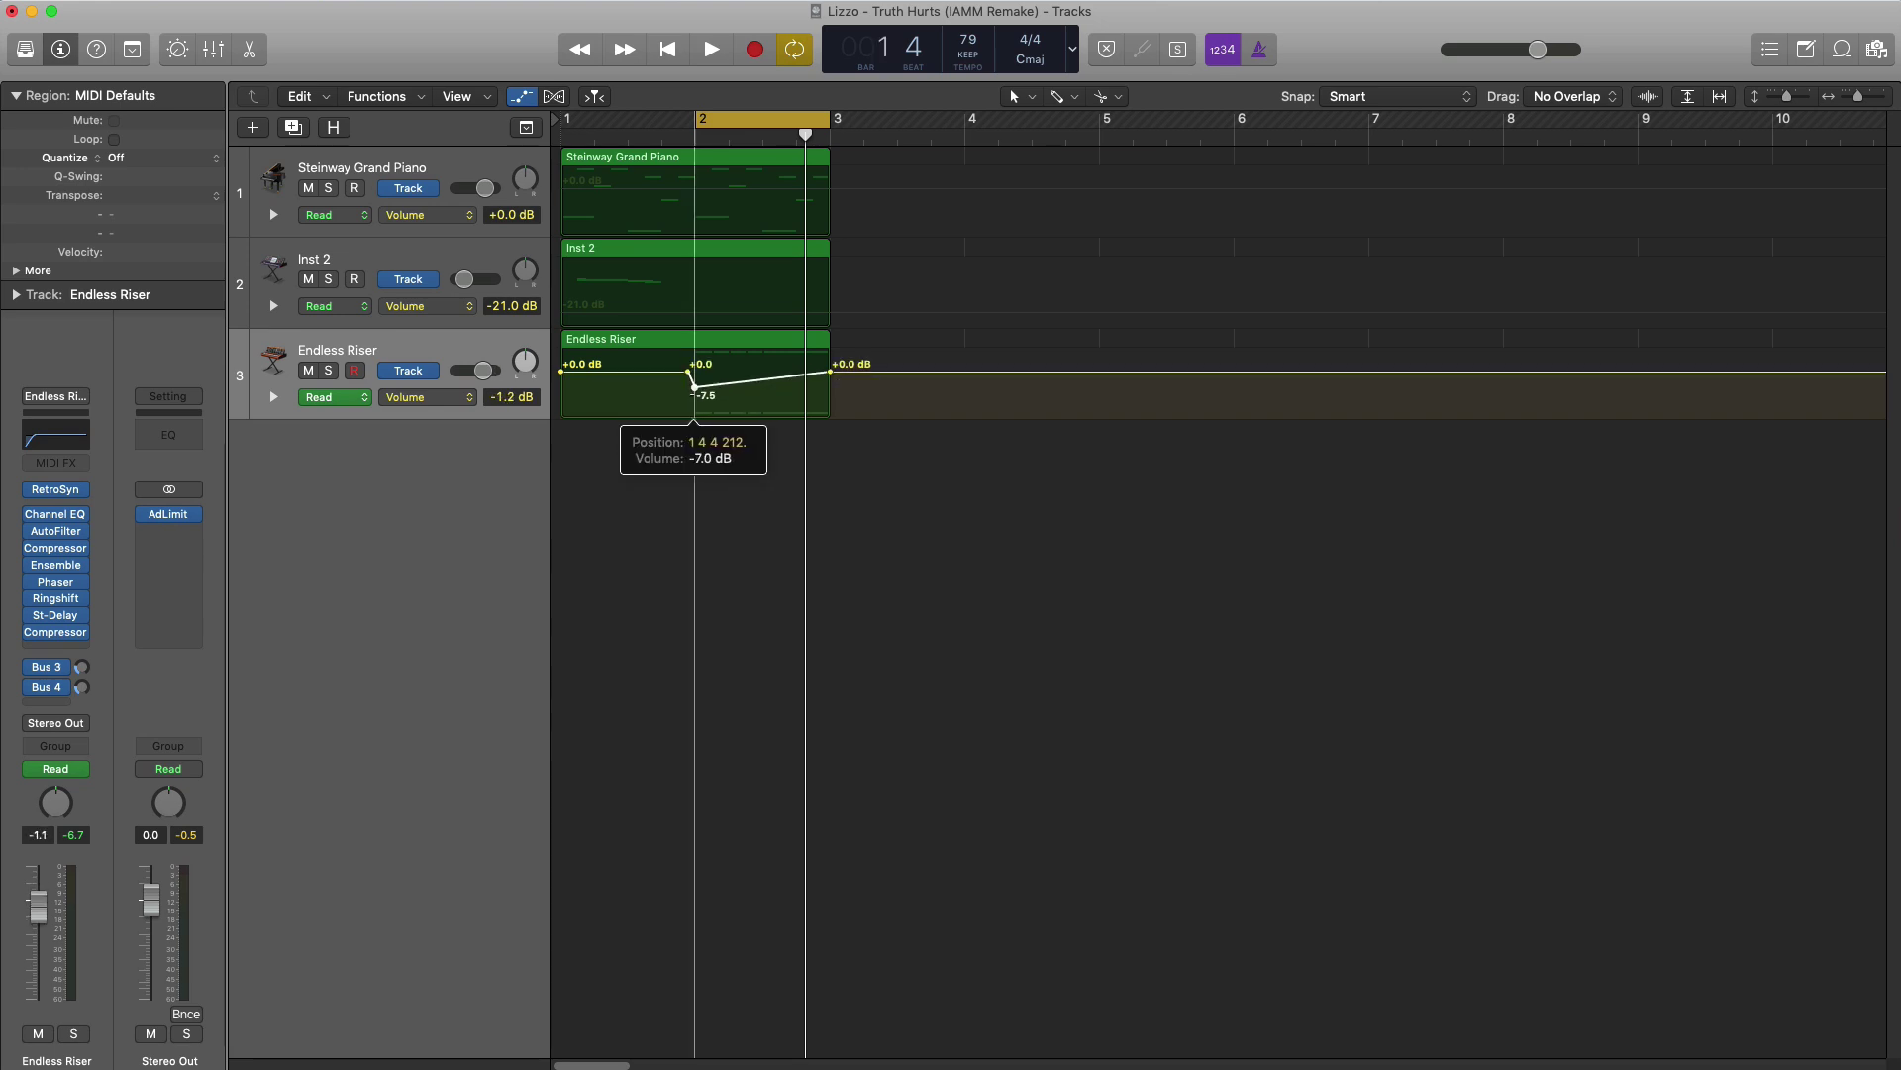
drag(695, 417, 698, 456)
key(space)
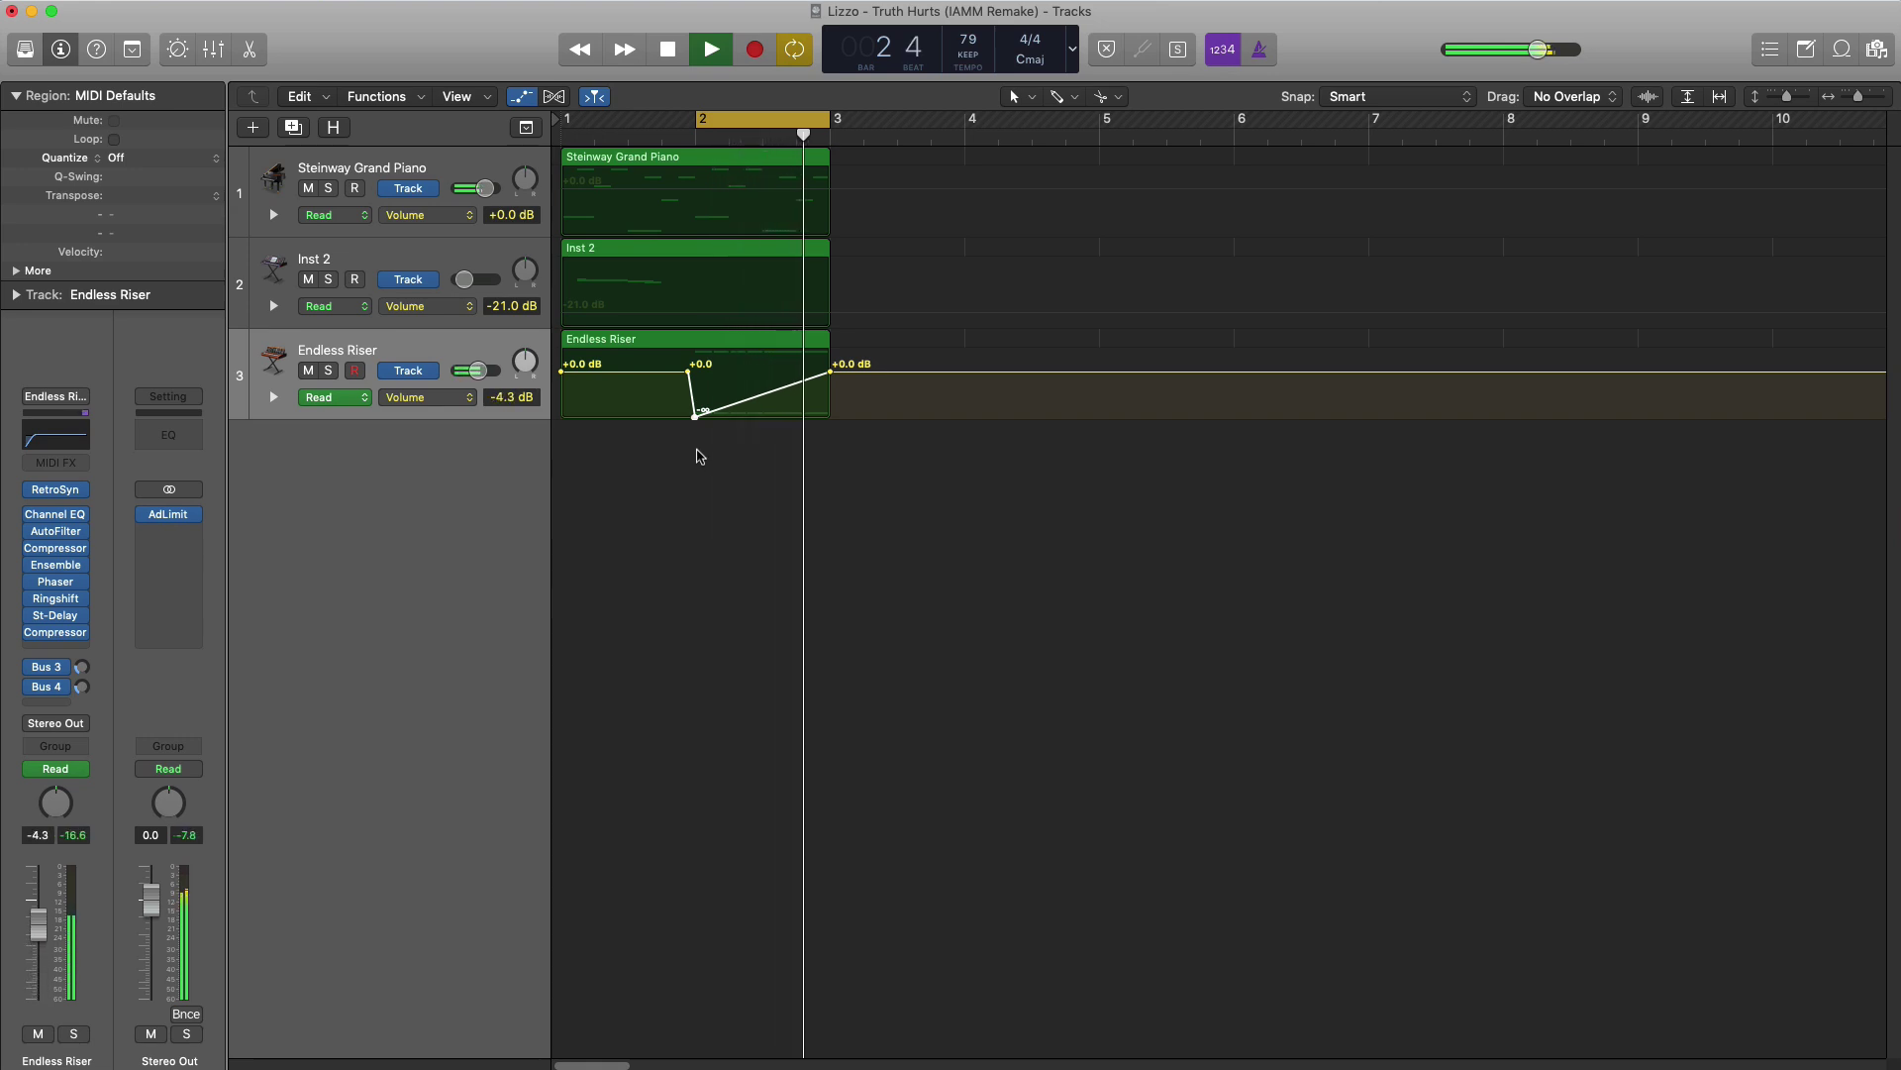
- Lower the Endless Riser's volume automation point at bar 3 to -11.6 dB, audition the ramp and hide the automation
key(space)
drag(828, 376, 830, 394)
key(space)
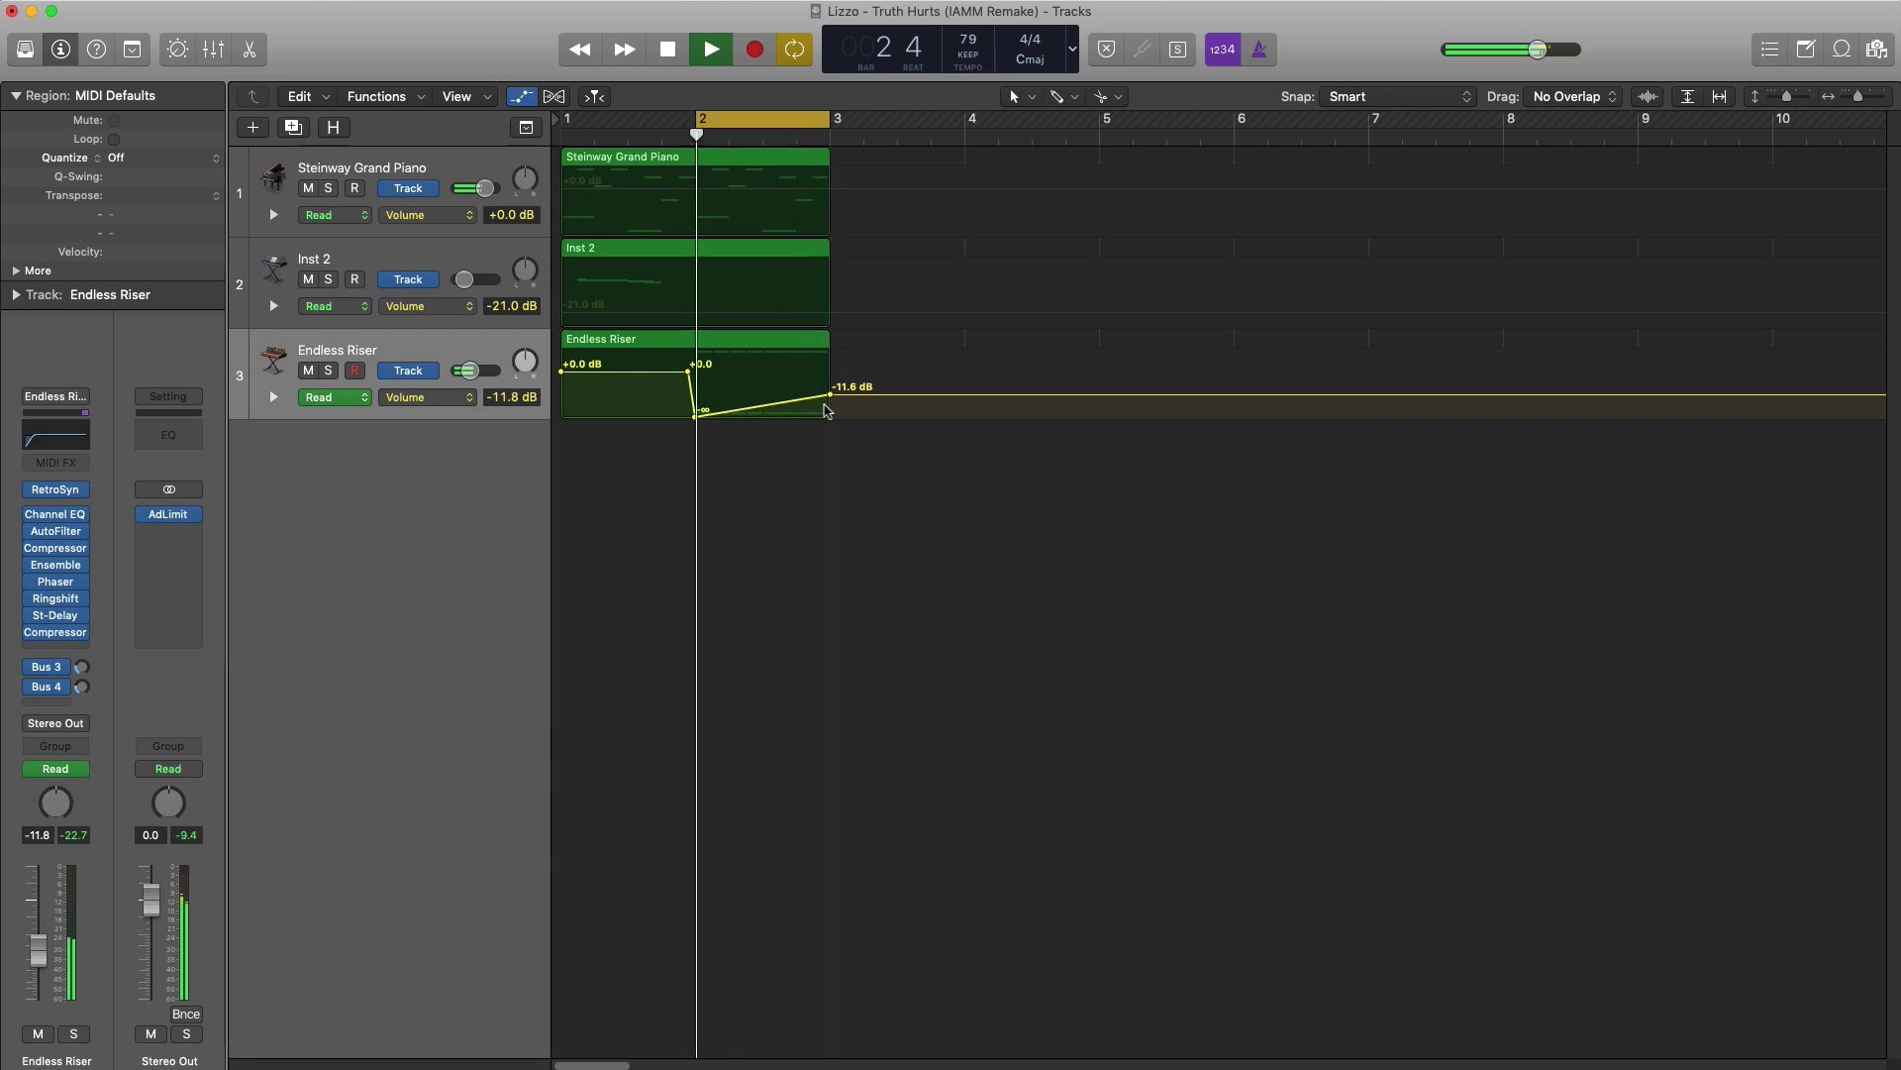
key(a)
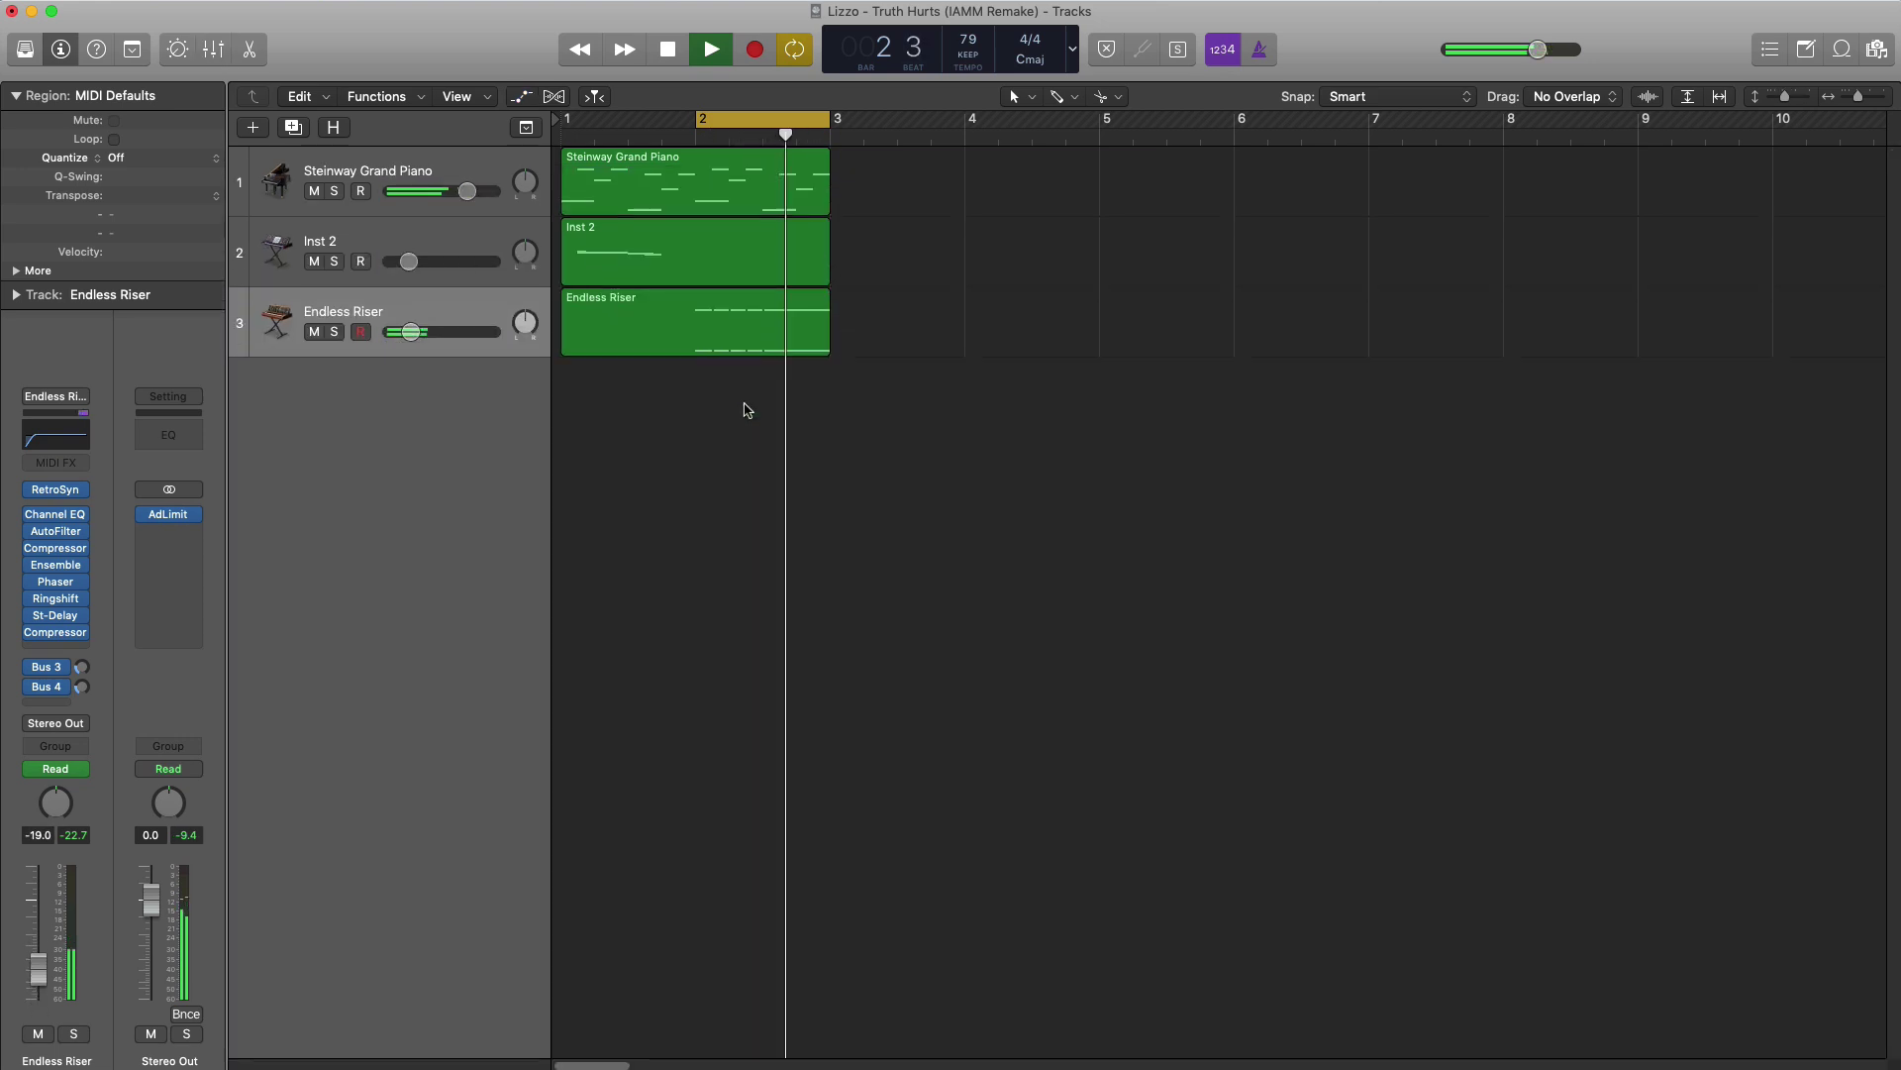
key(space)
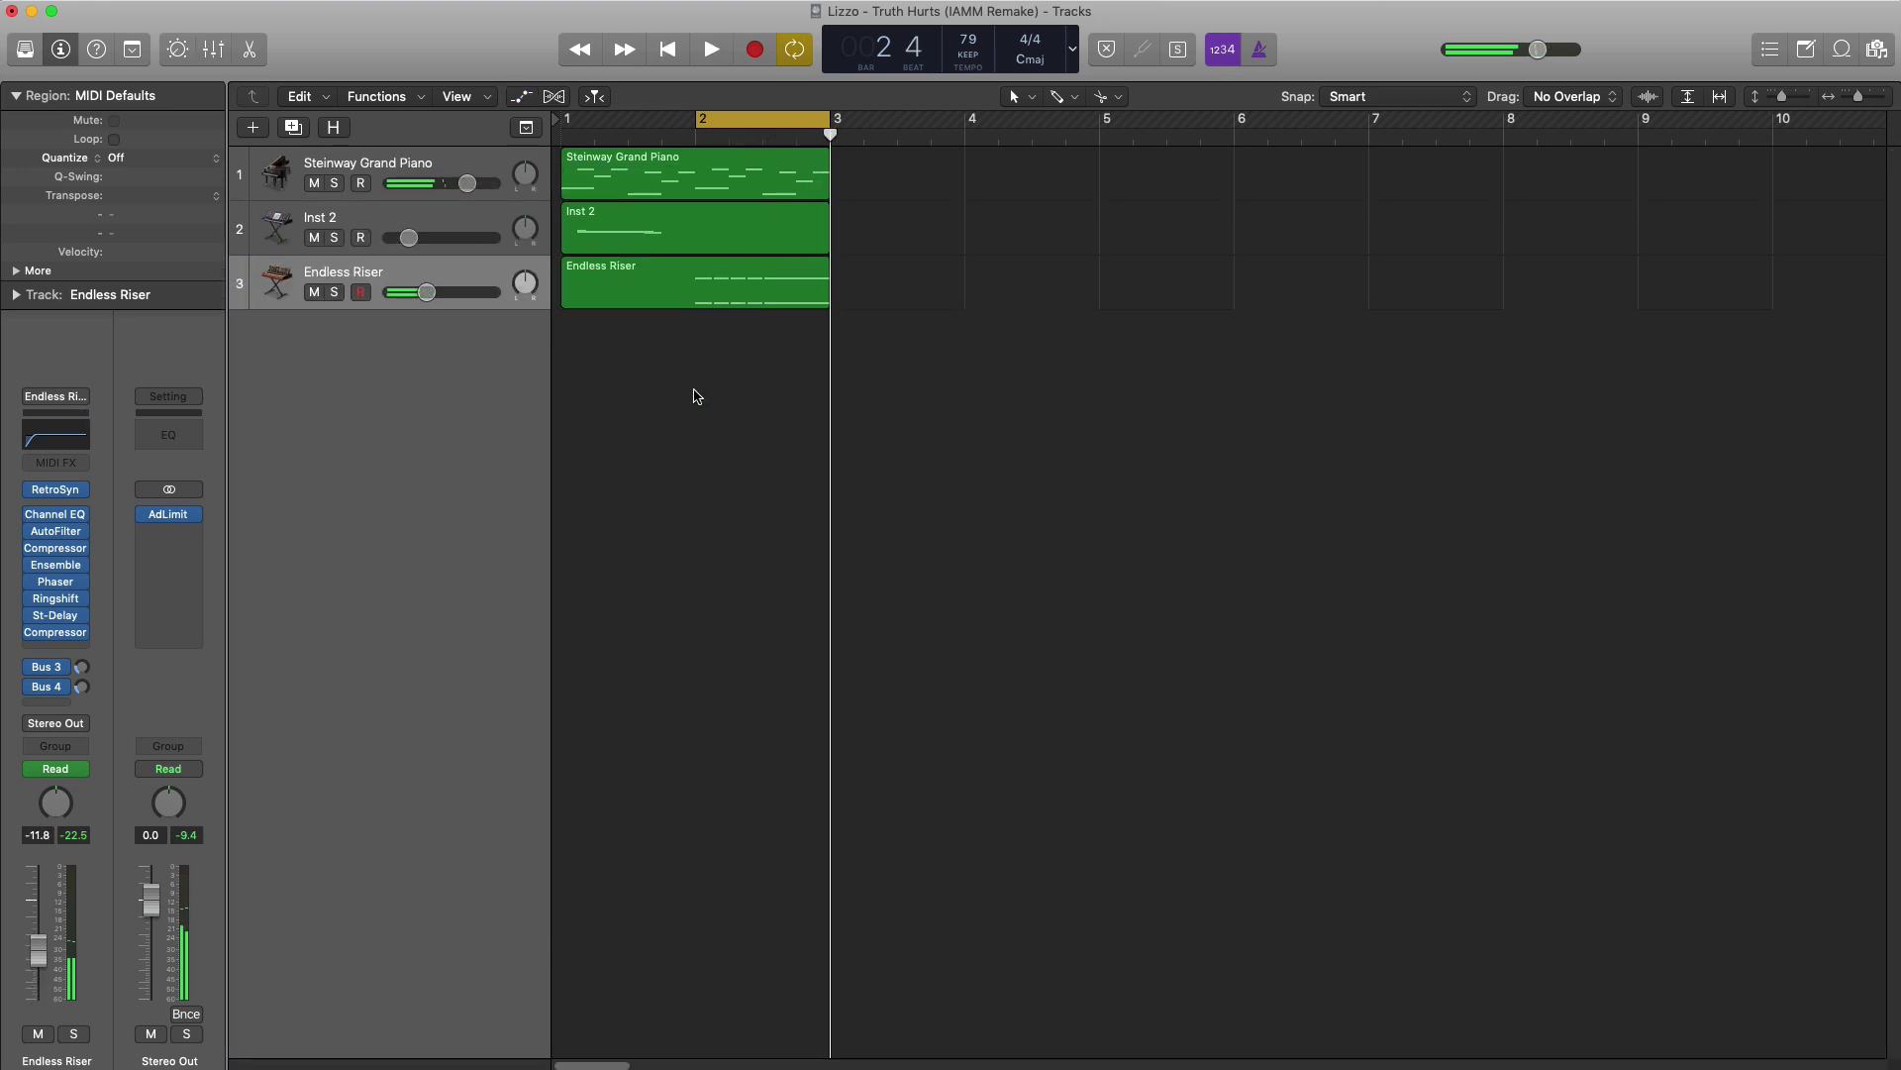
key(x)
key(x)
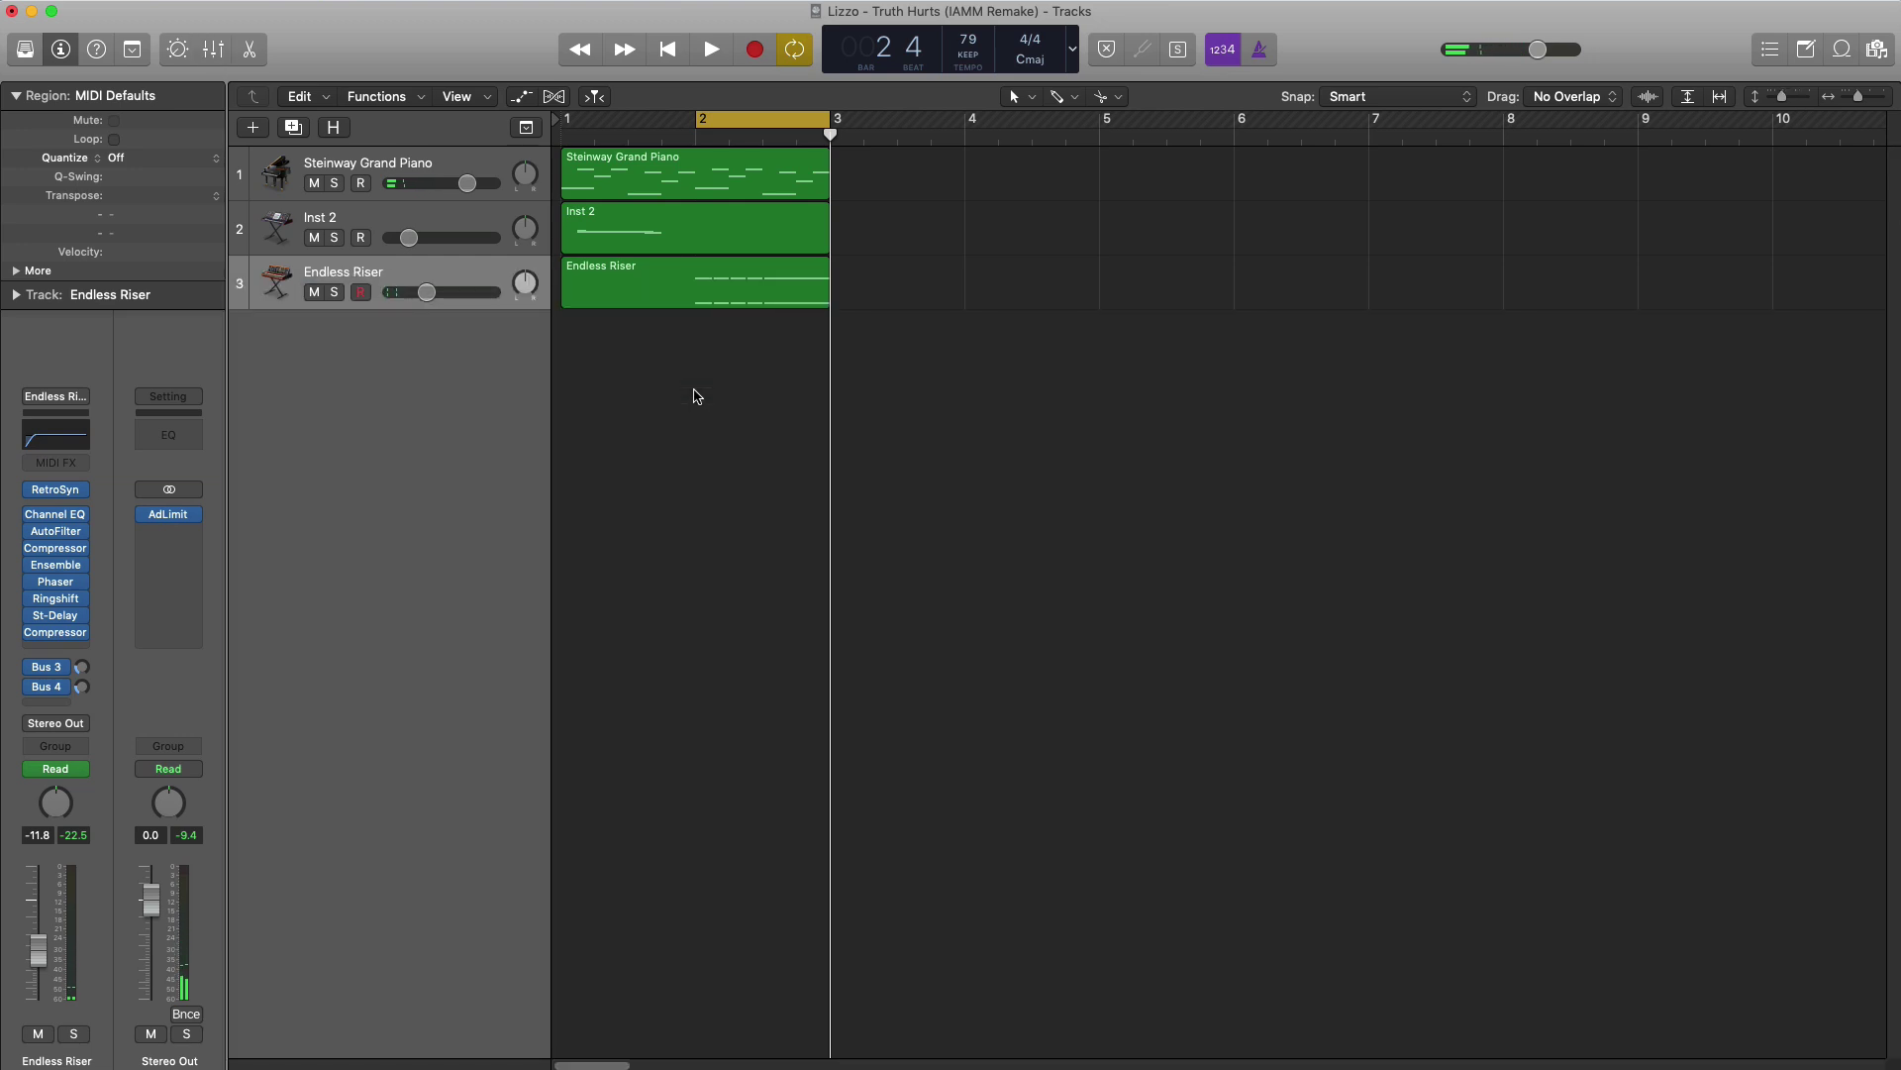
- Set the cycle to bars 1 and 2 and move the Inst 2 and Endless Riser regions to bar 3 with their automation
ctrl+alt+click(880, 372)
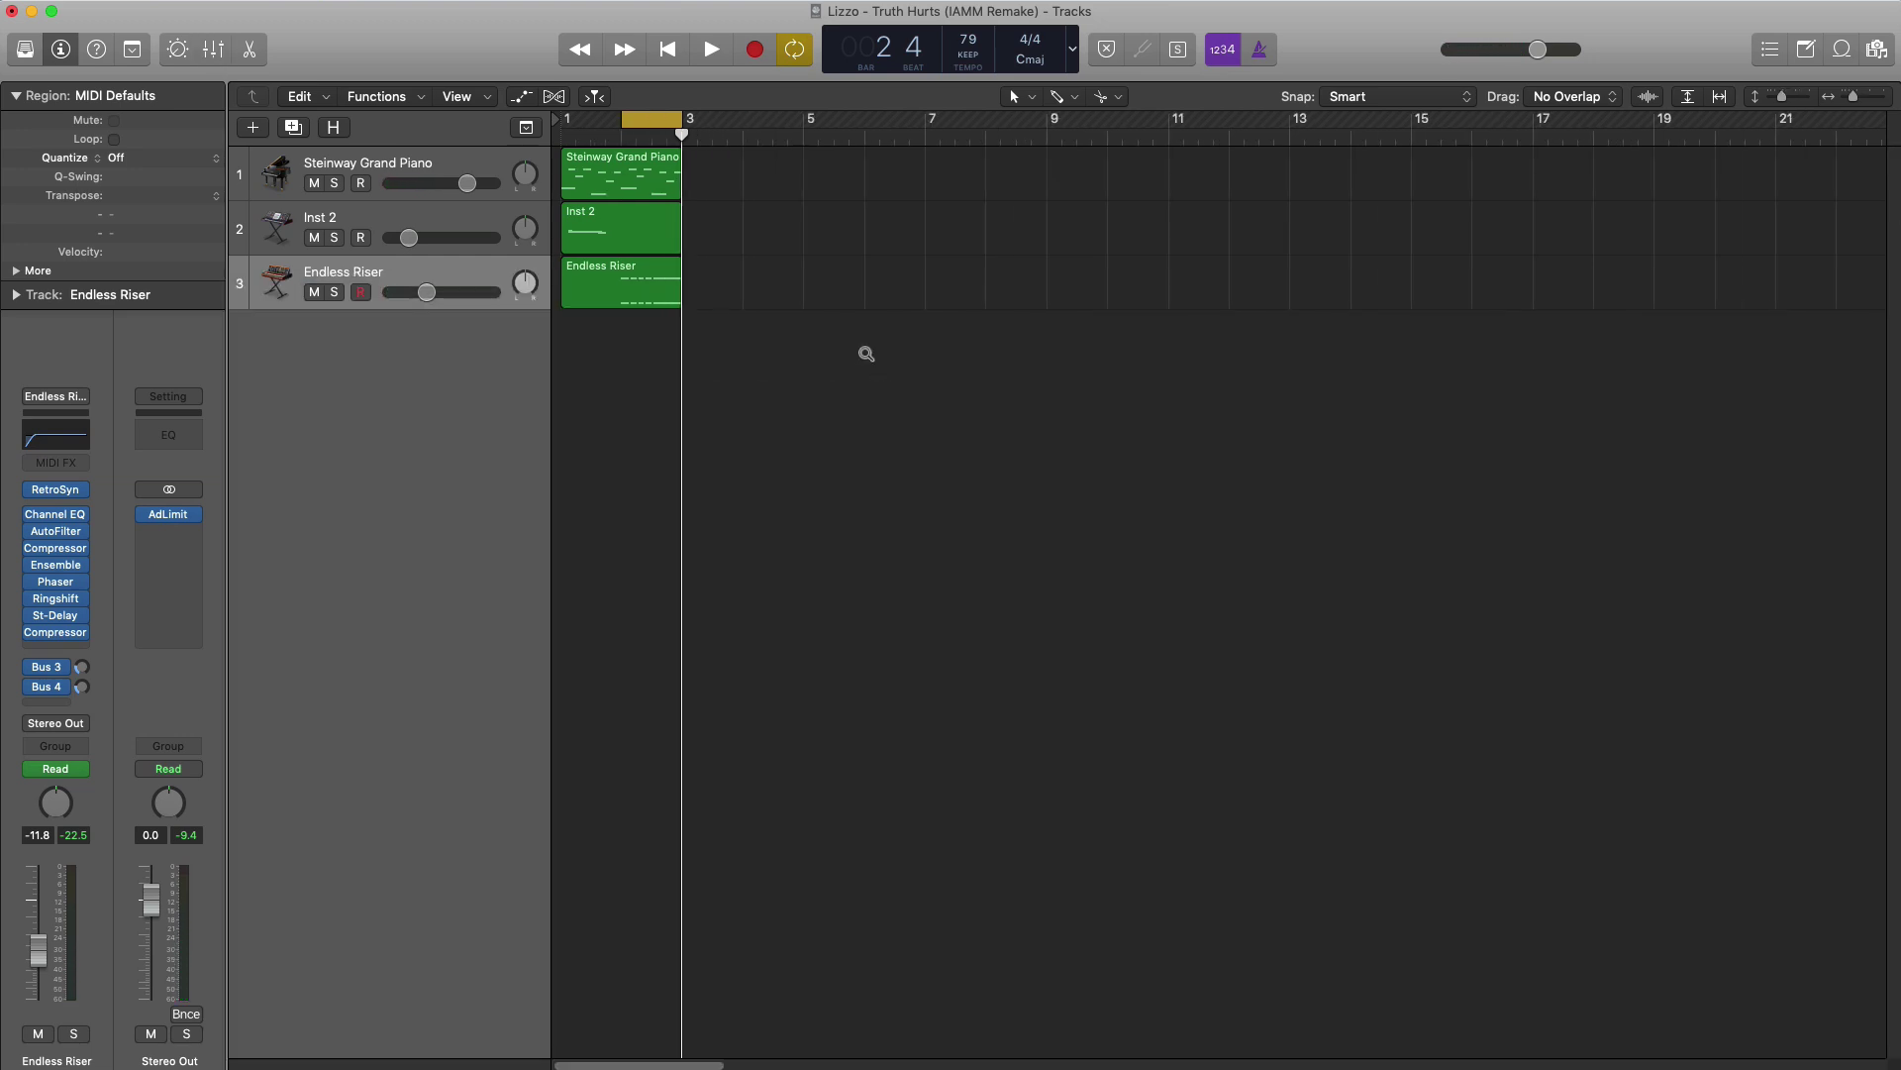
drag(567, 123, 678, 139)
drag(719, 295, 757, 242)
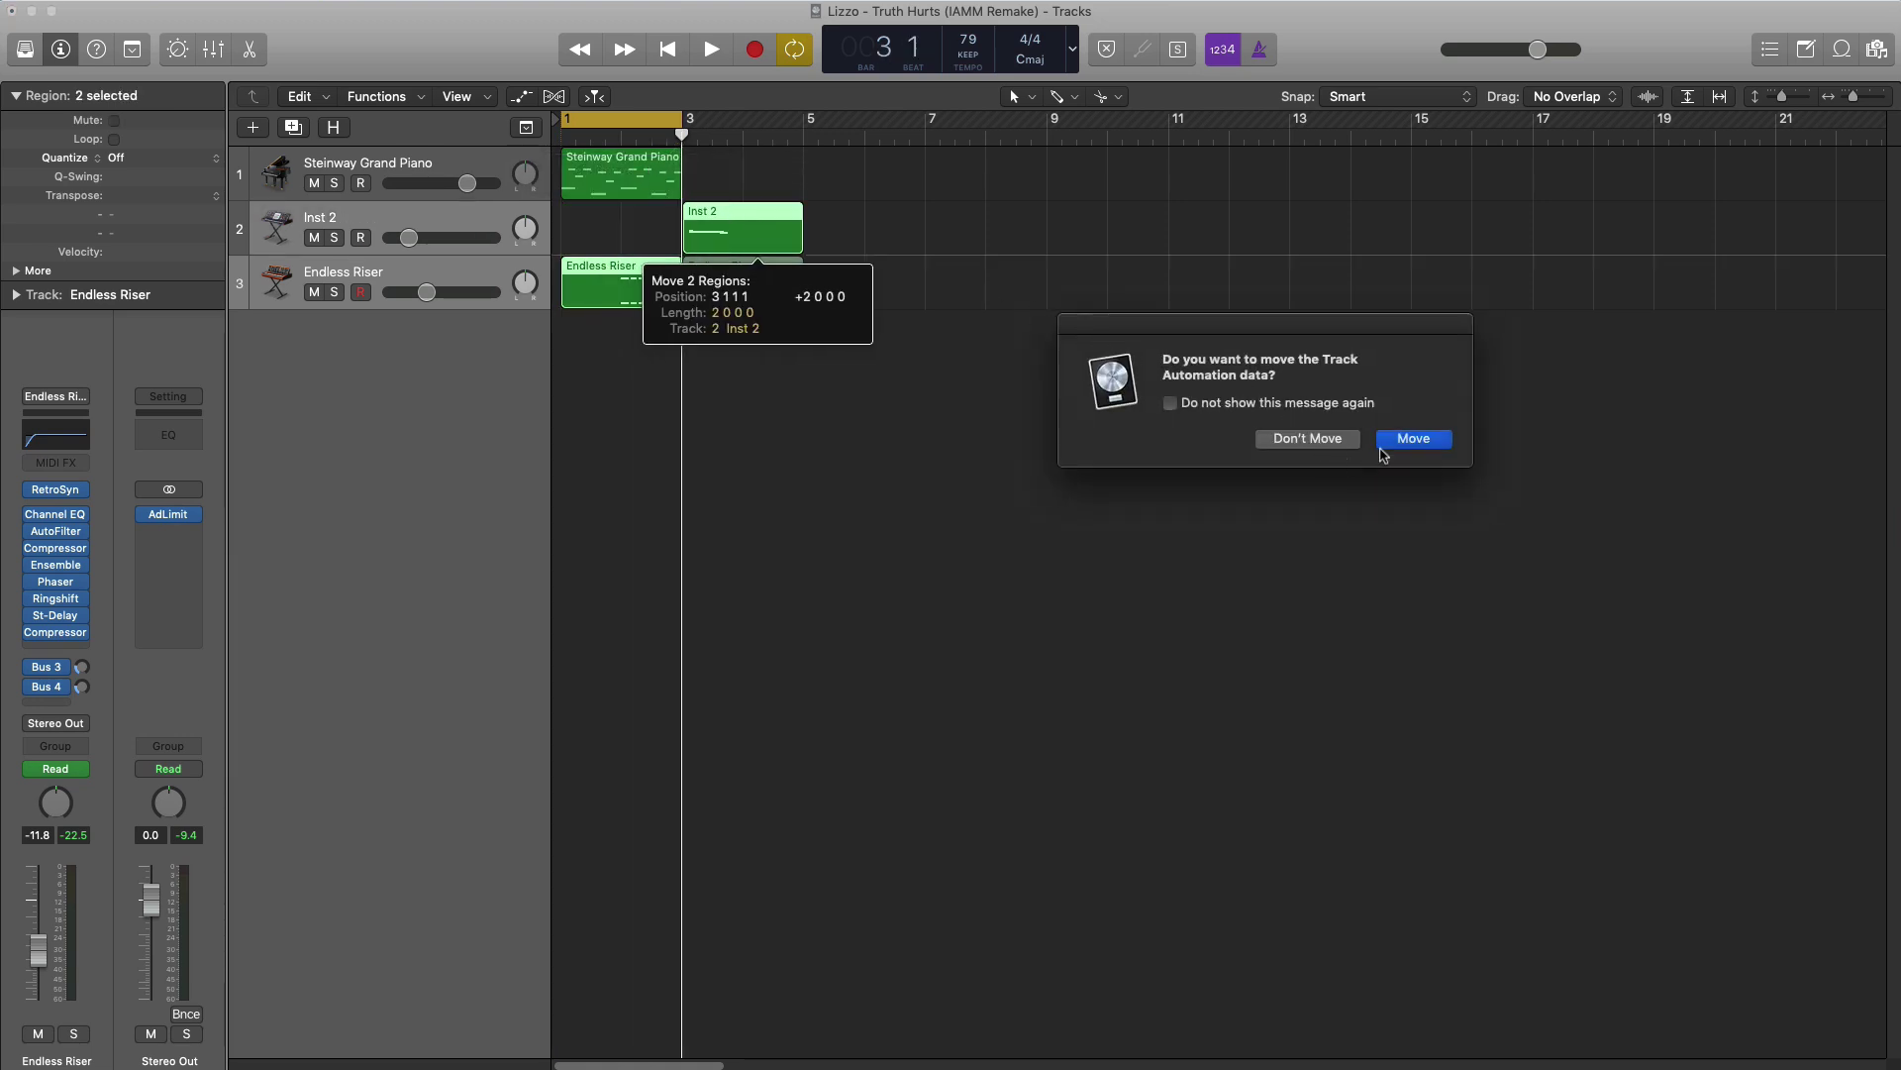
click(1381, 448)
- Copy the Steinway Grand Piano region to bars 3 and 5, and the Endless Riser region with its automation to bar 7
drag(618, 194, 739, 194)
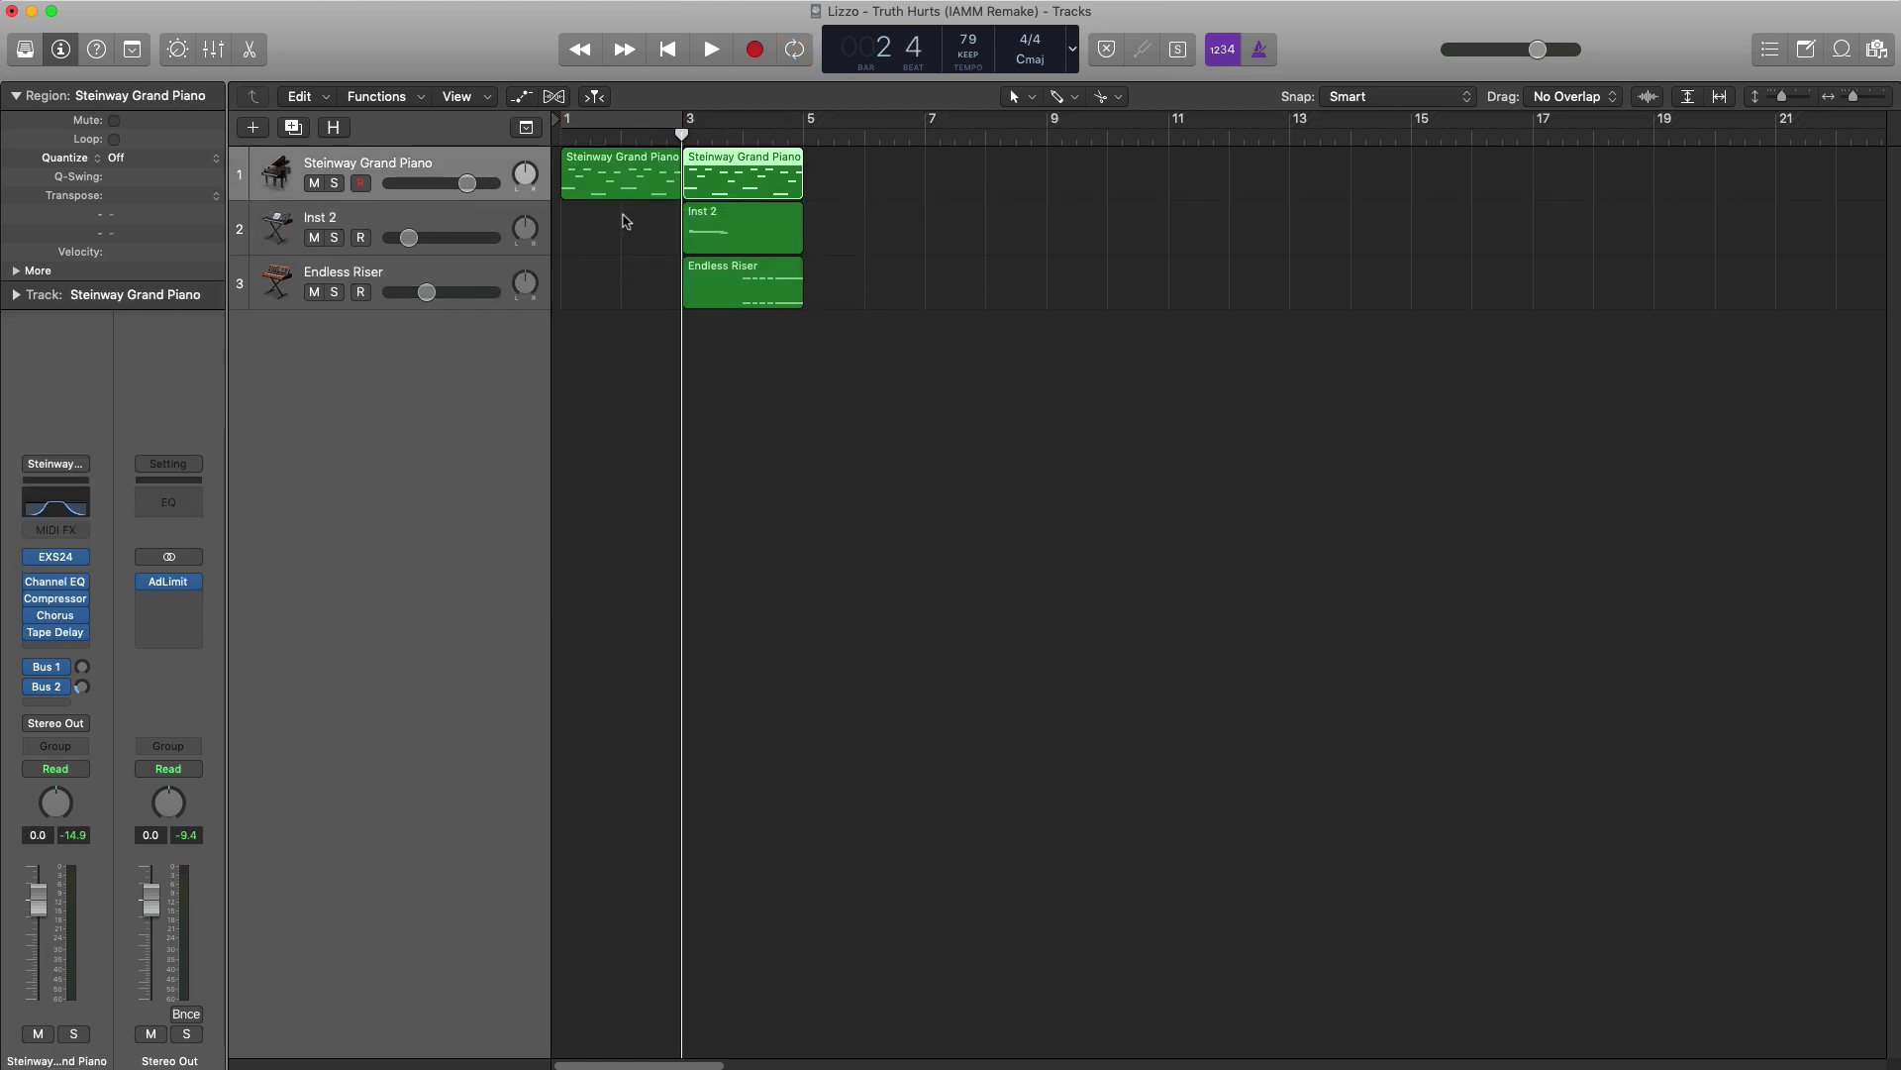
key(super+r)
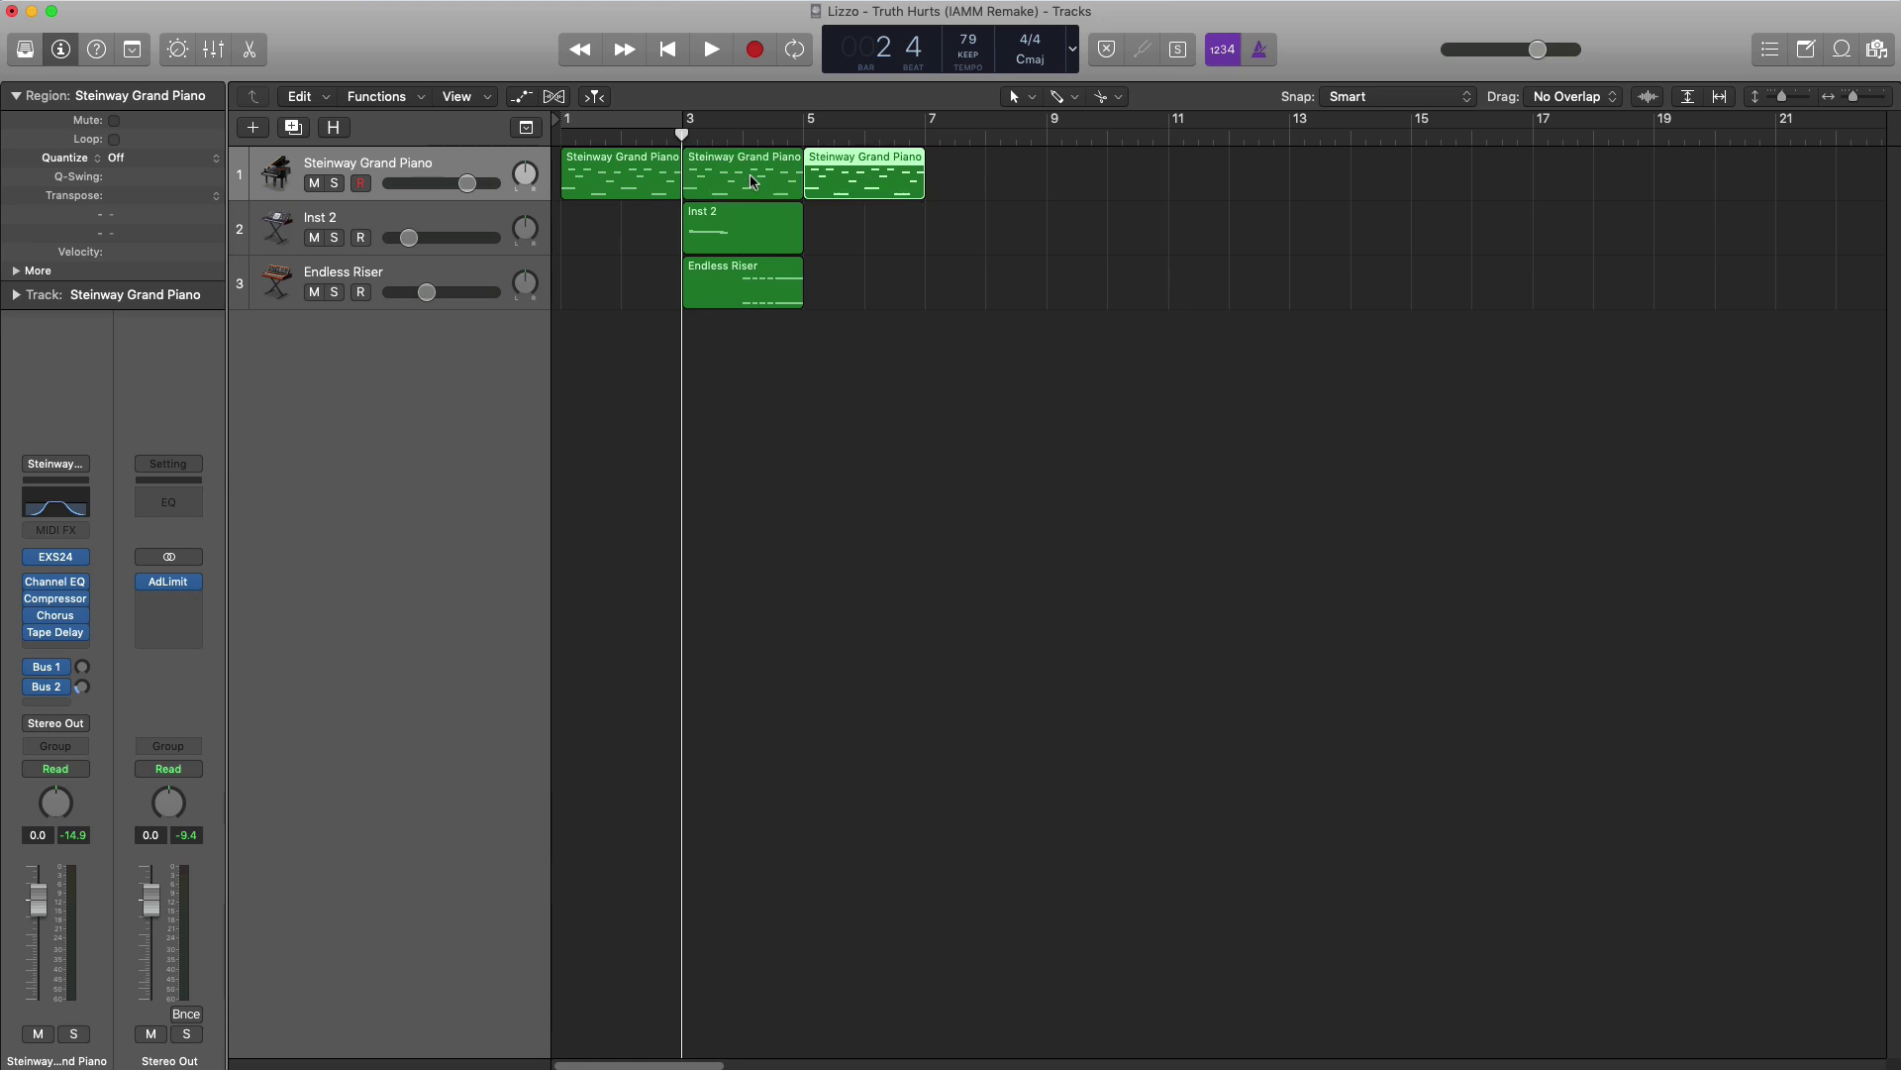
drag(807, 297, 1006, 310)
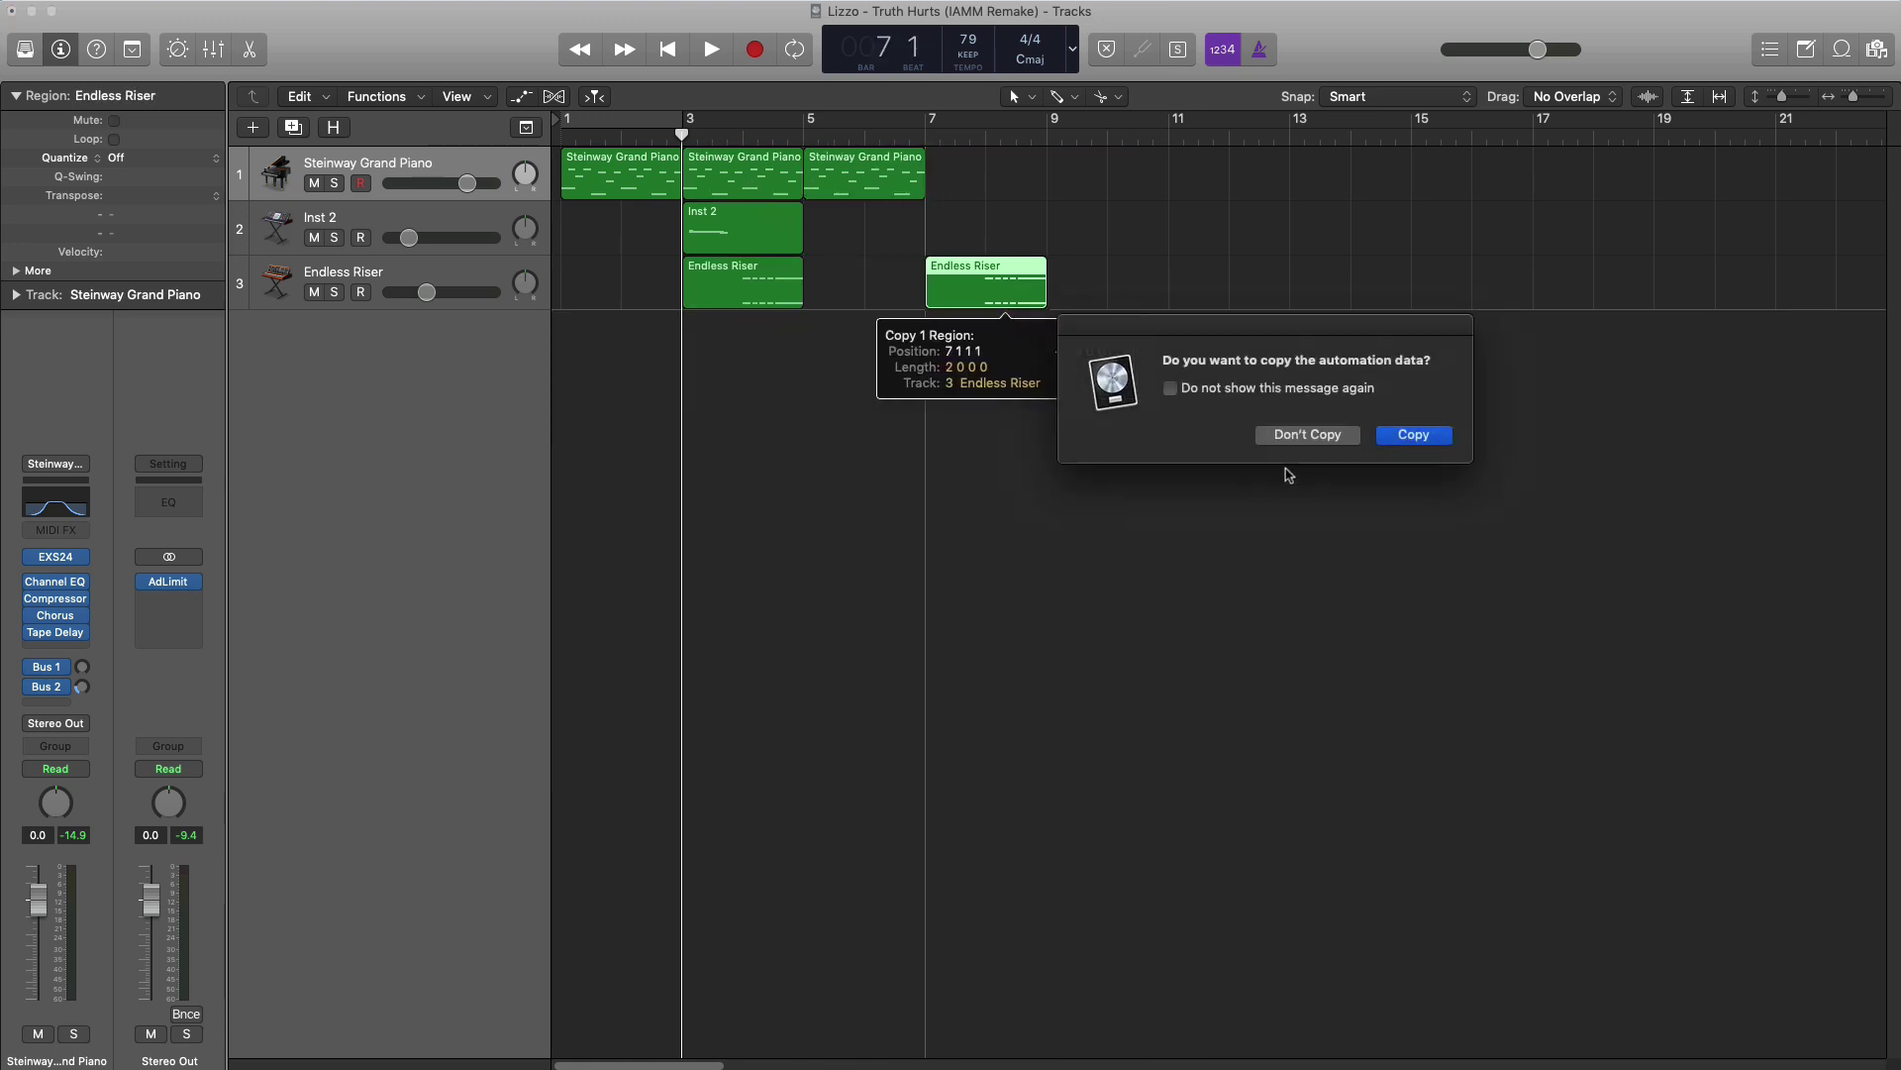
click(1411, 436)
- Continue the Steinway Grand Piano copies from bar 7 through bar 12 and play back with the cycle on bars 9 to 12
drag(853, 193, 980, 218)
ctrl+alt+click(985, 214)
drag(738, 185, 859, 133)
key(space)
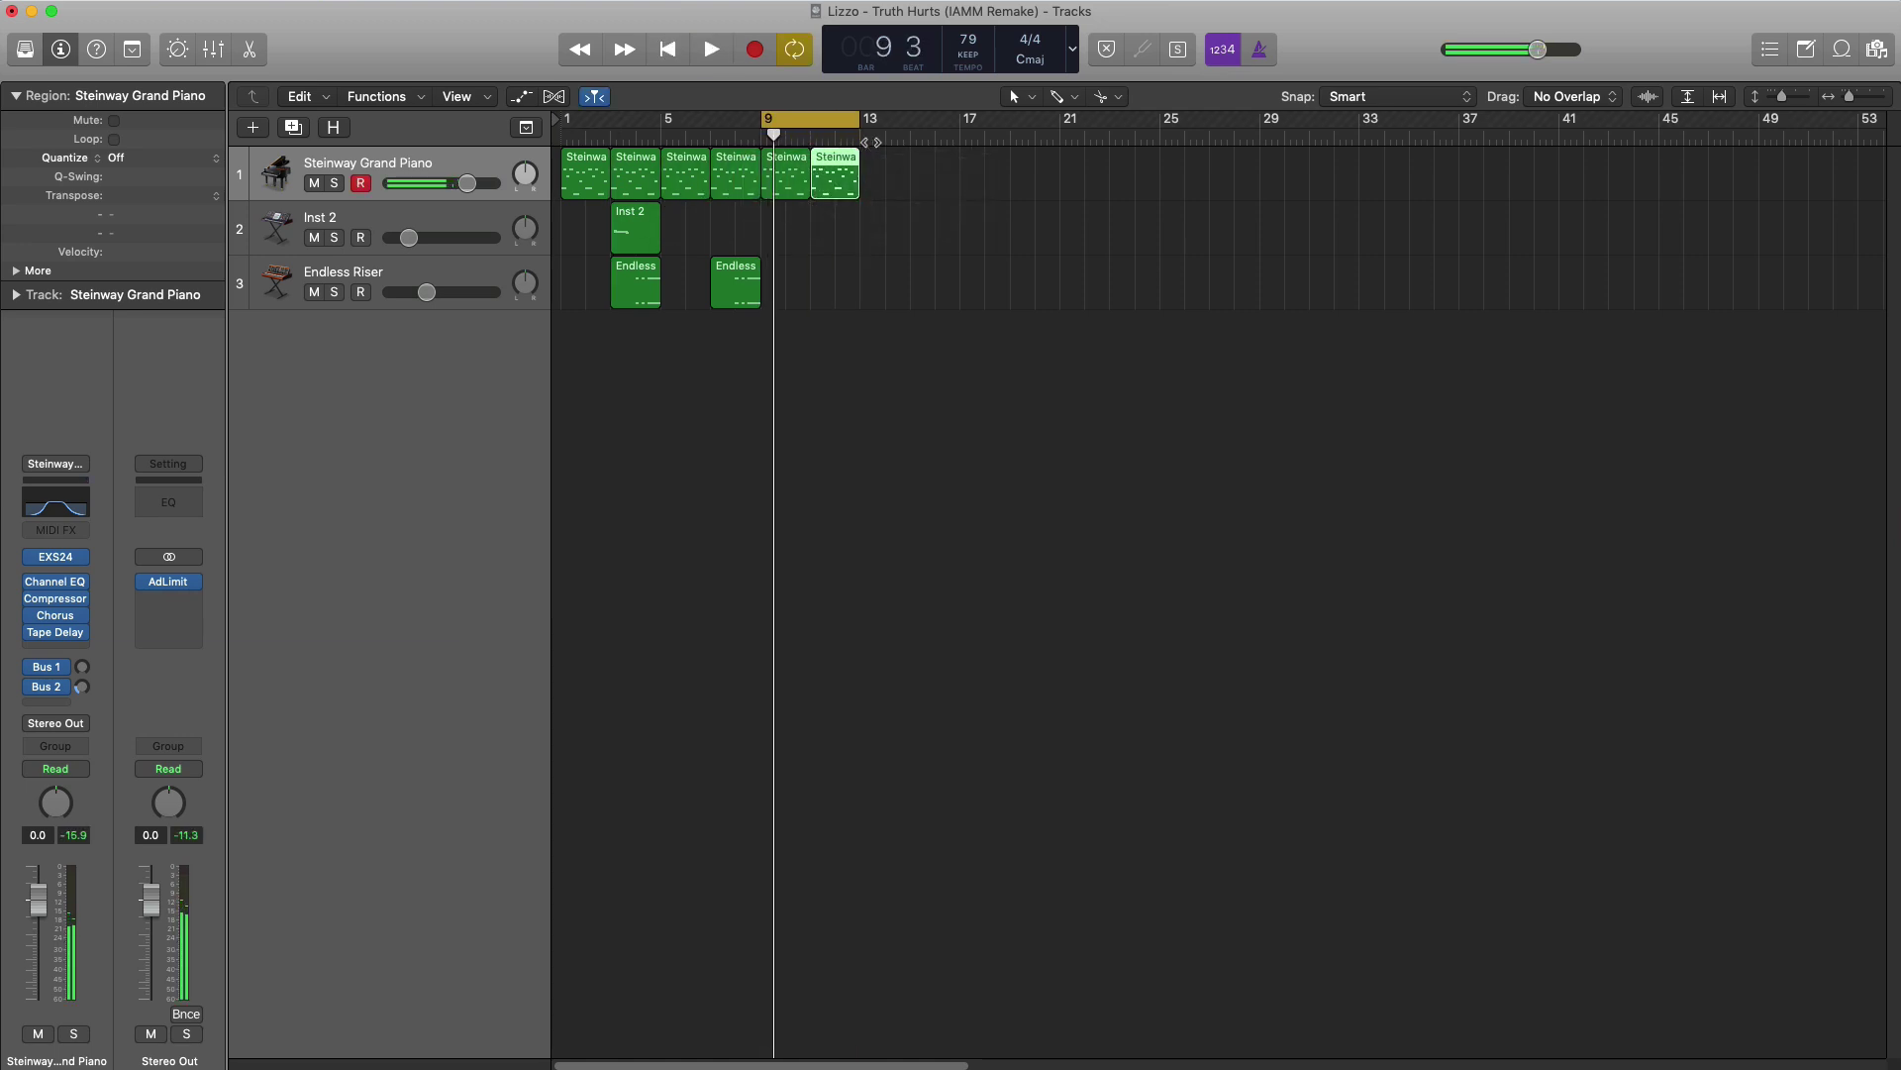
- Create a software instrument track below Endless Riser and insert a stereo EXS24 sampler on it
click(254, 128)
key(Return)
drag(384, 221, 382, 492)
click(69, 641)
mouse_move(103, 709)
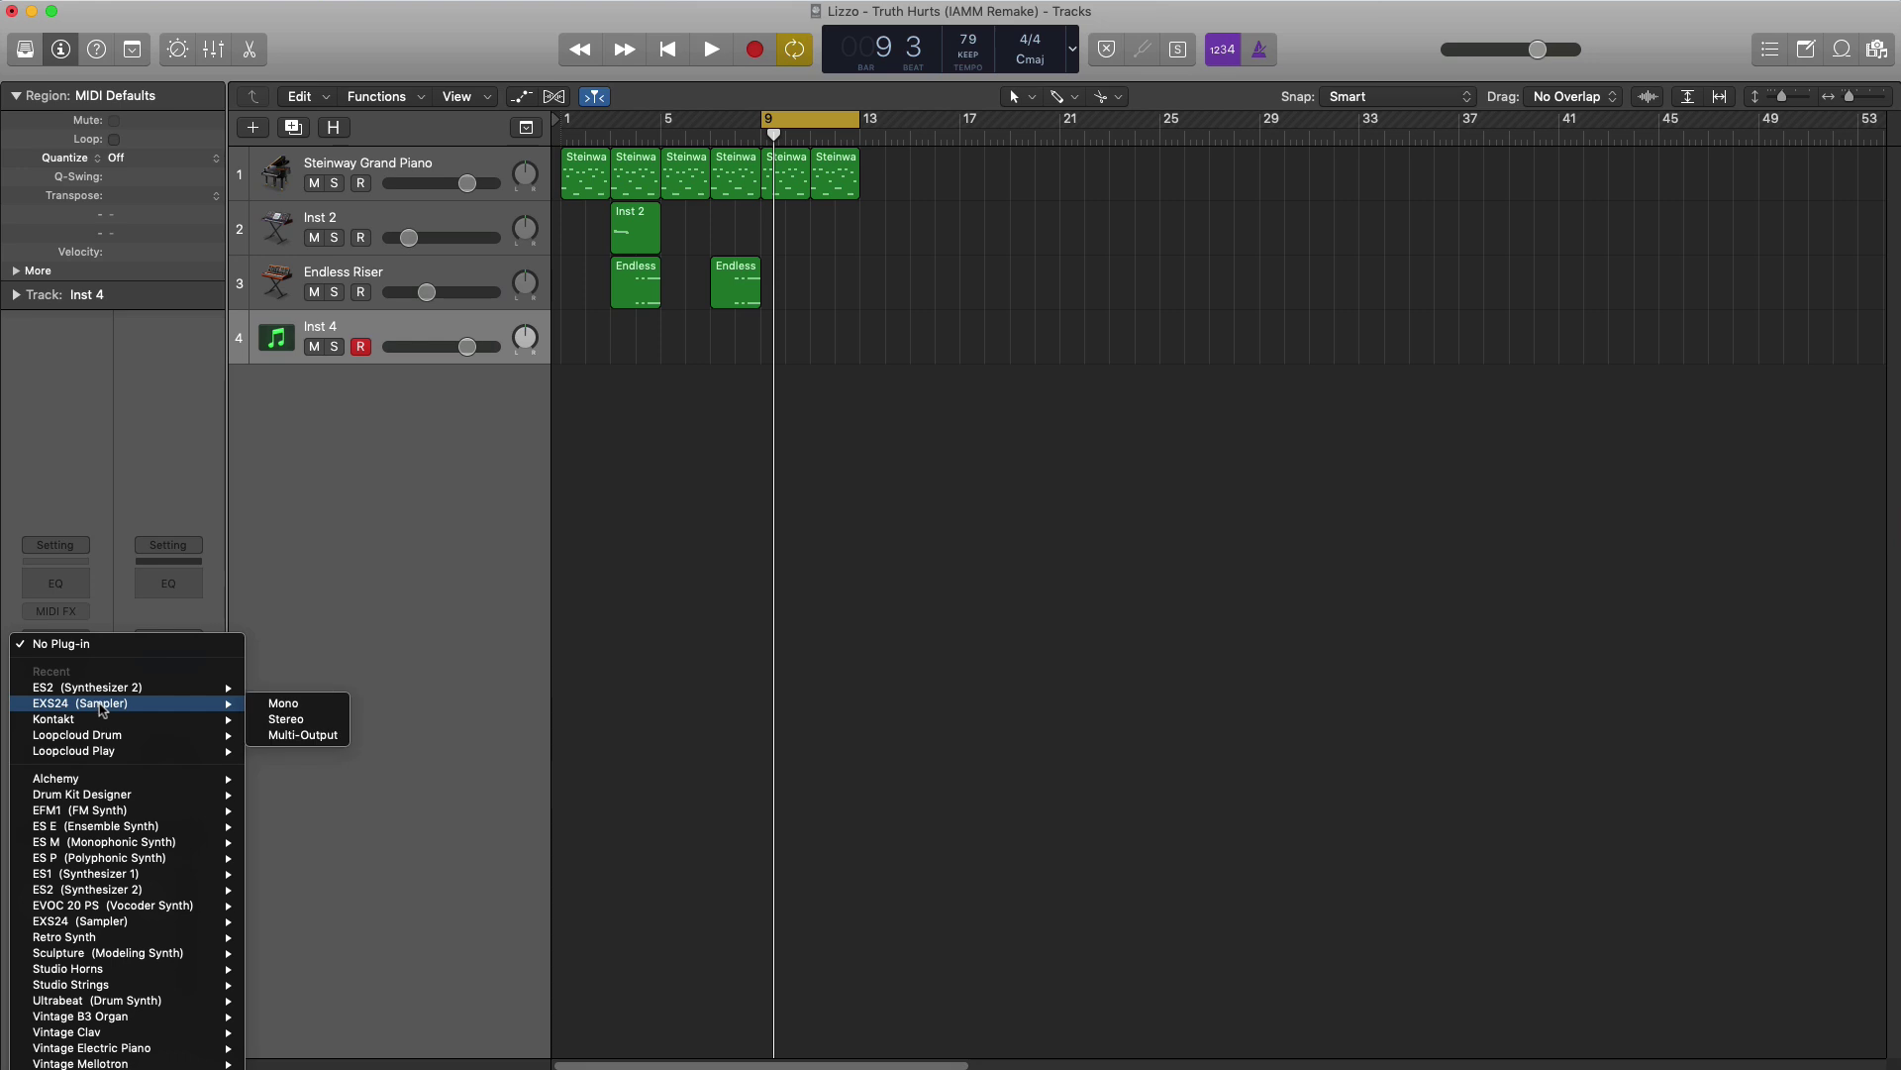
click(327, 721)
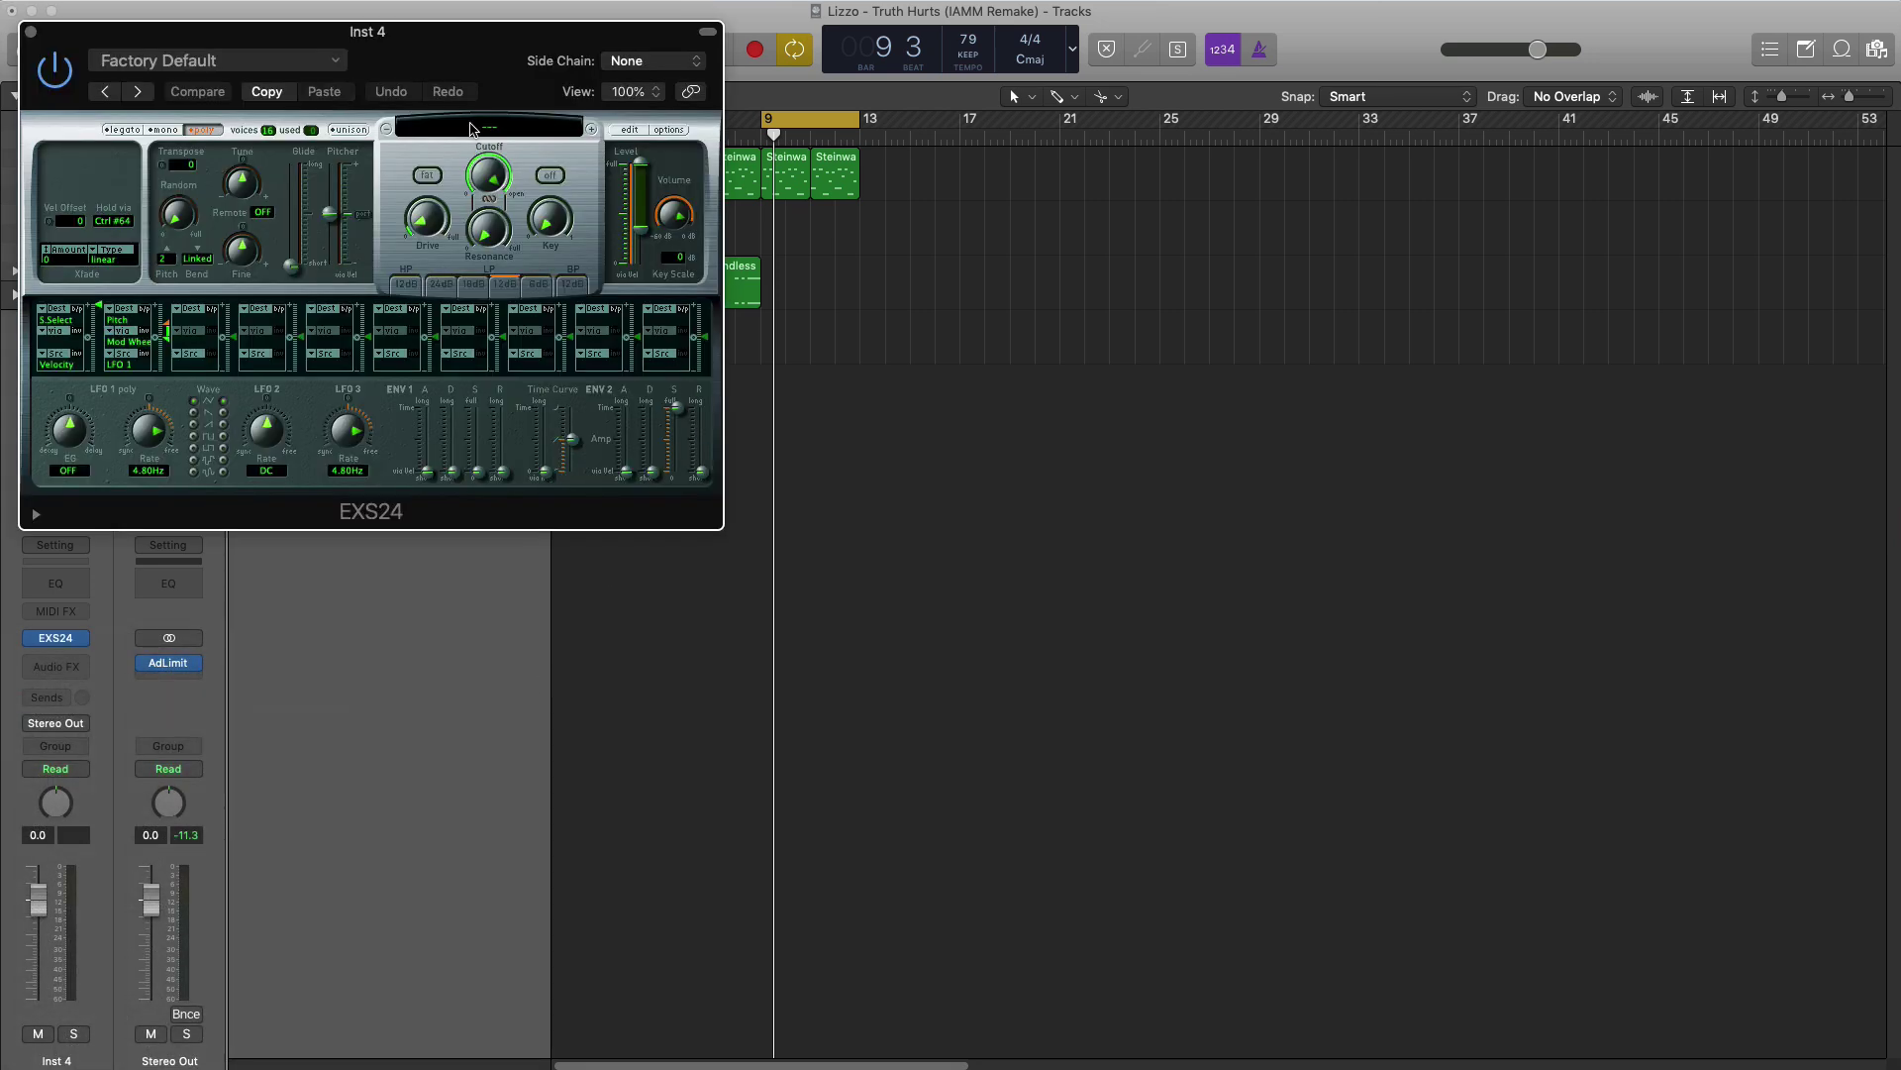
- Load the project's truth hurts drum kit into the EXS24 and close the sampler window
click(472, 130)
mouse_move(616, 273)
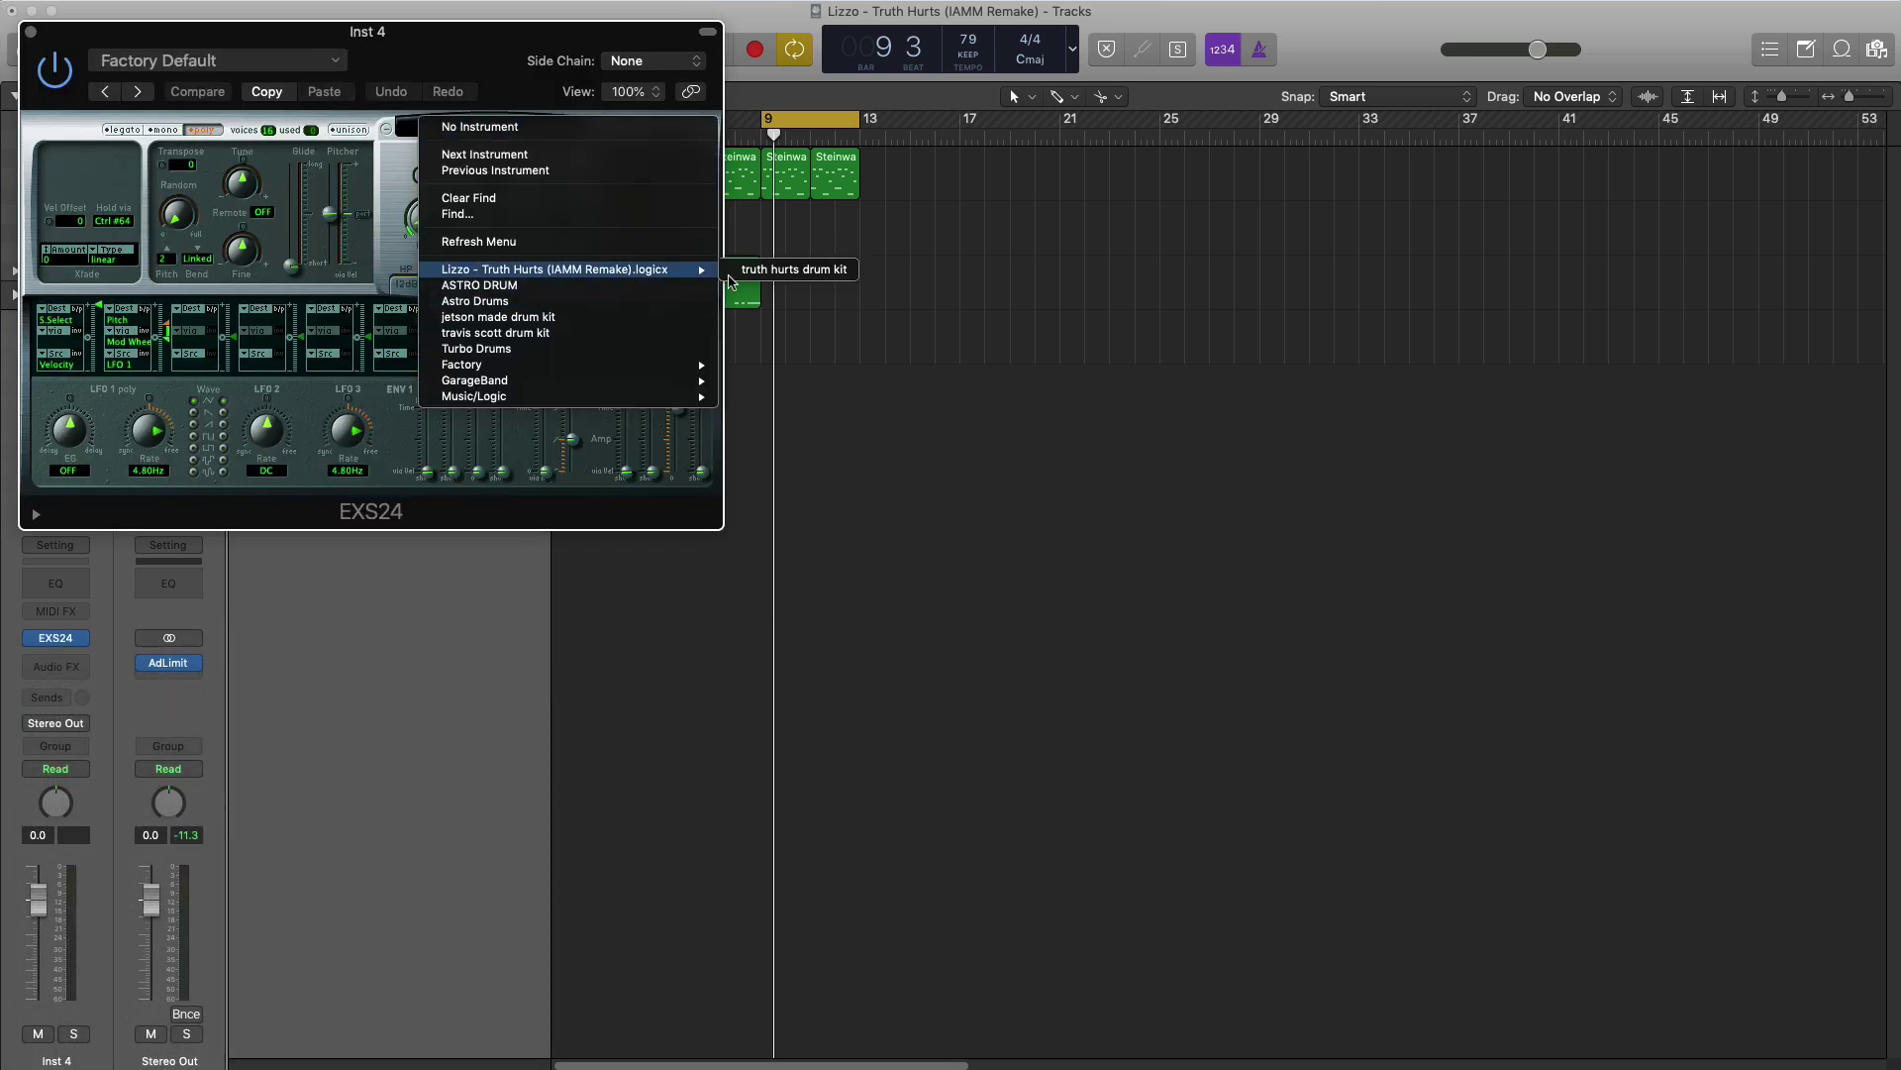
click(793, 269)
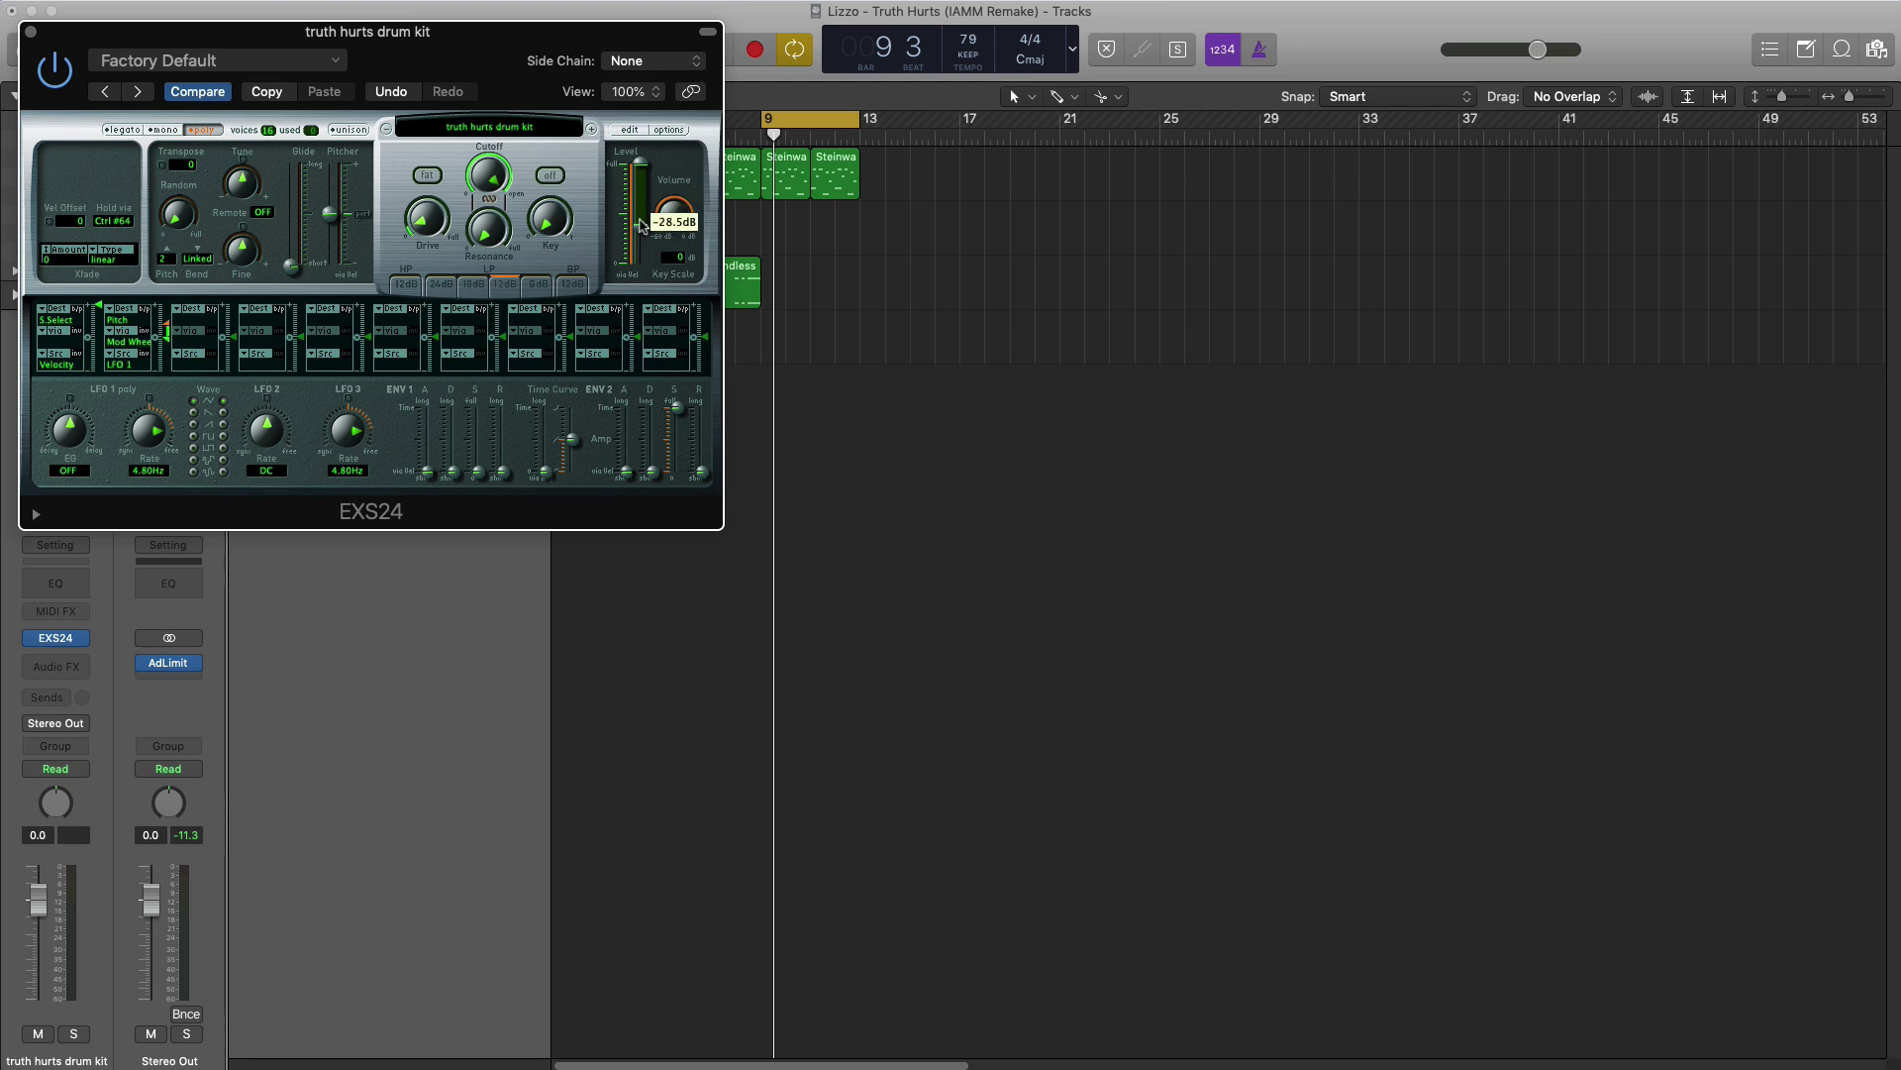
click(31, 33)
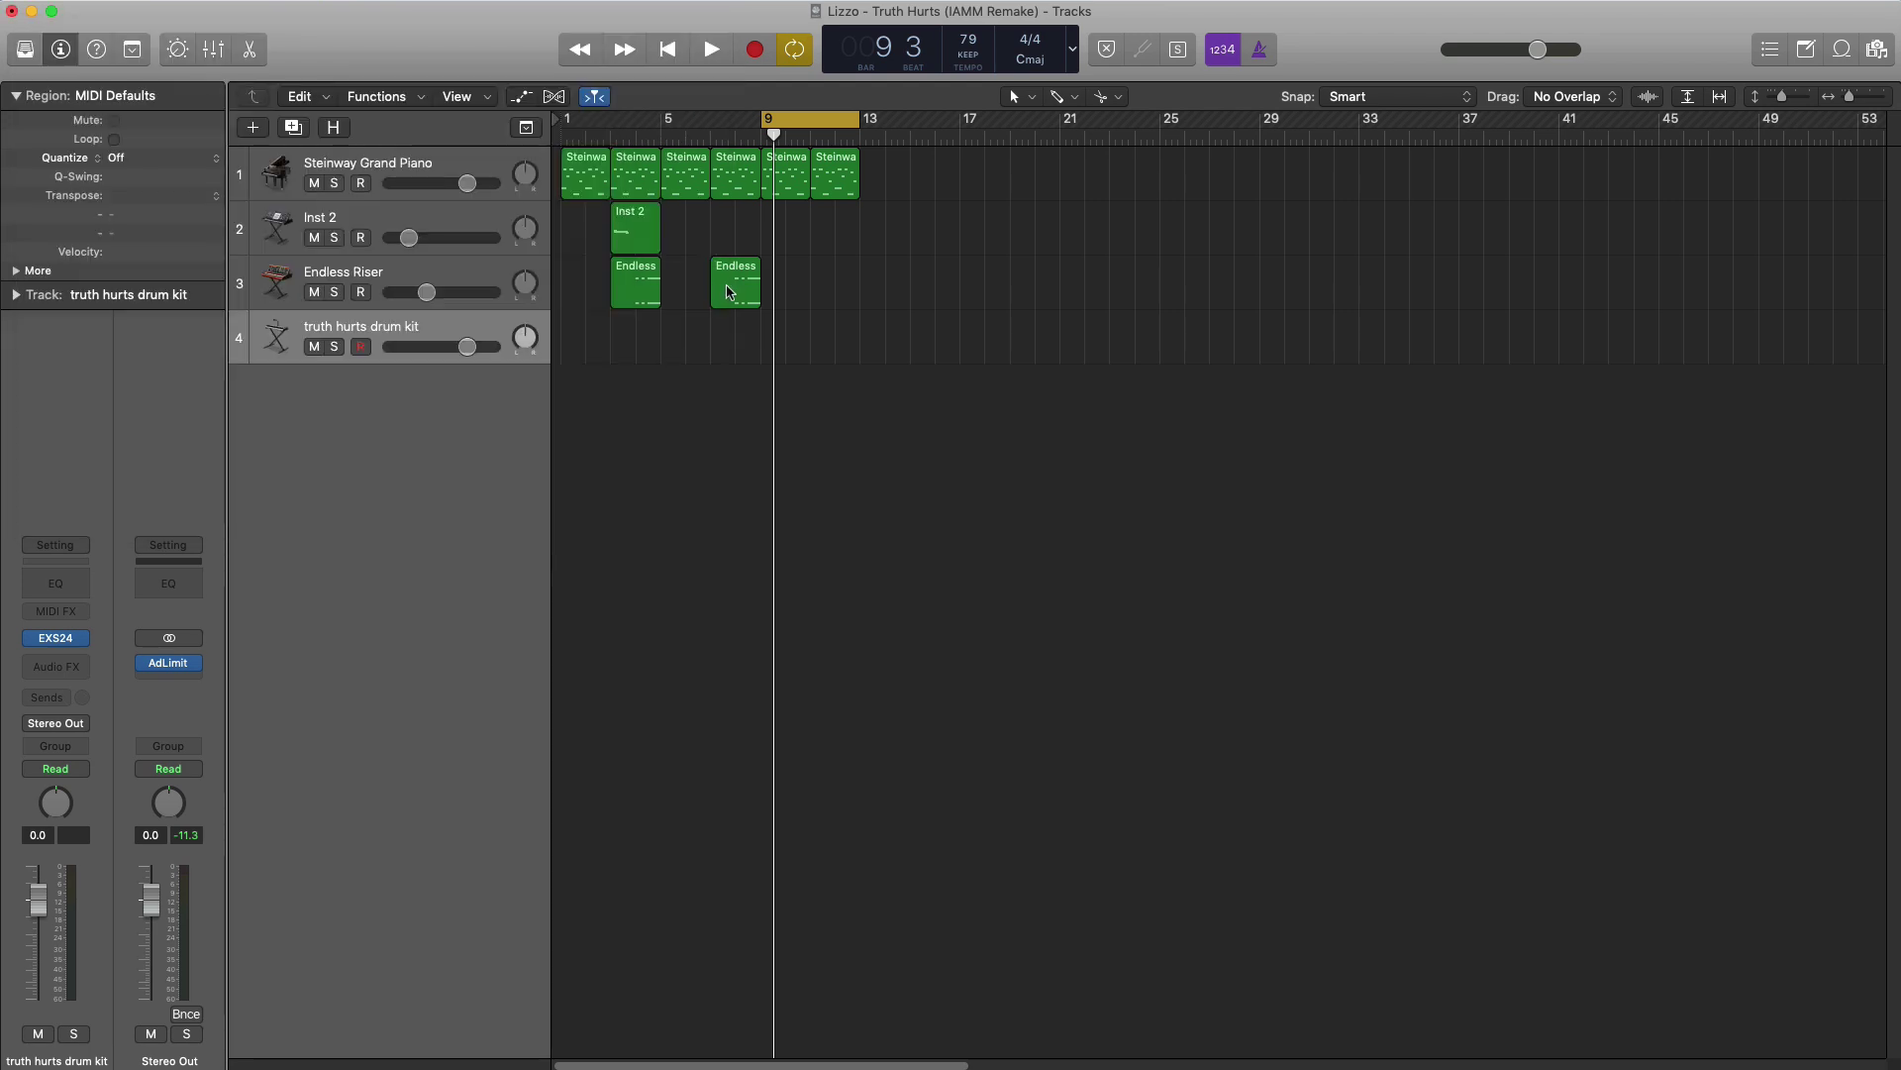
- Create a region over bars 9 to 12 on the drum kit track and add C#3 notes on beats 2 and 4 of bar 9
drag(780, 350, 832, 356)
double_click(830, 358)
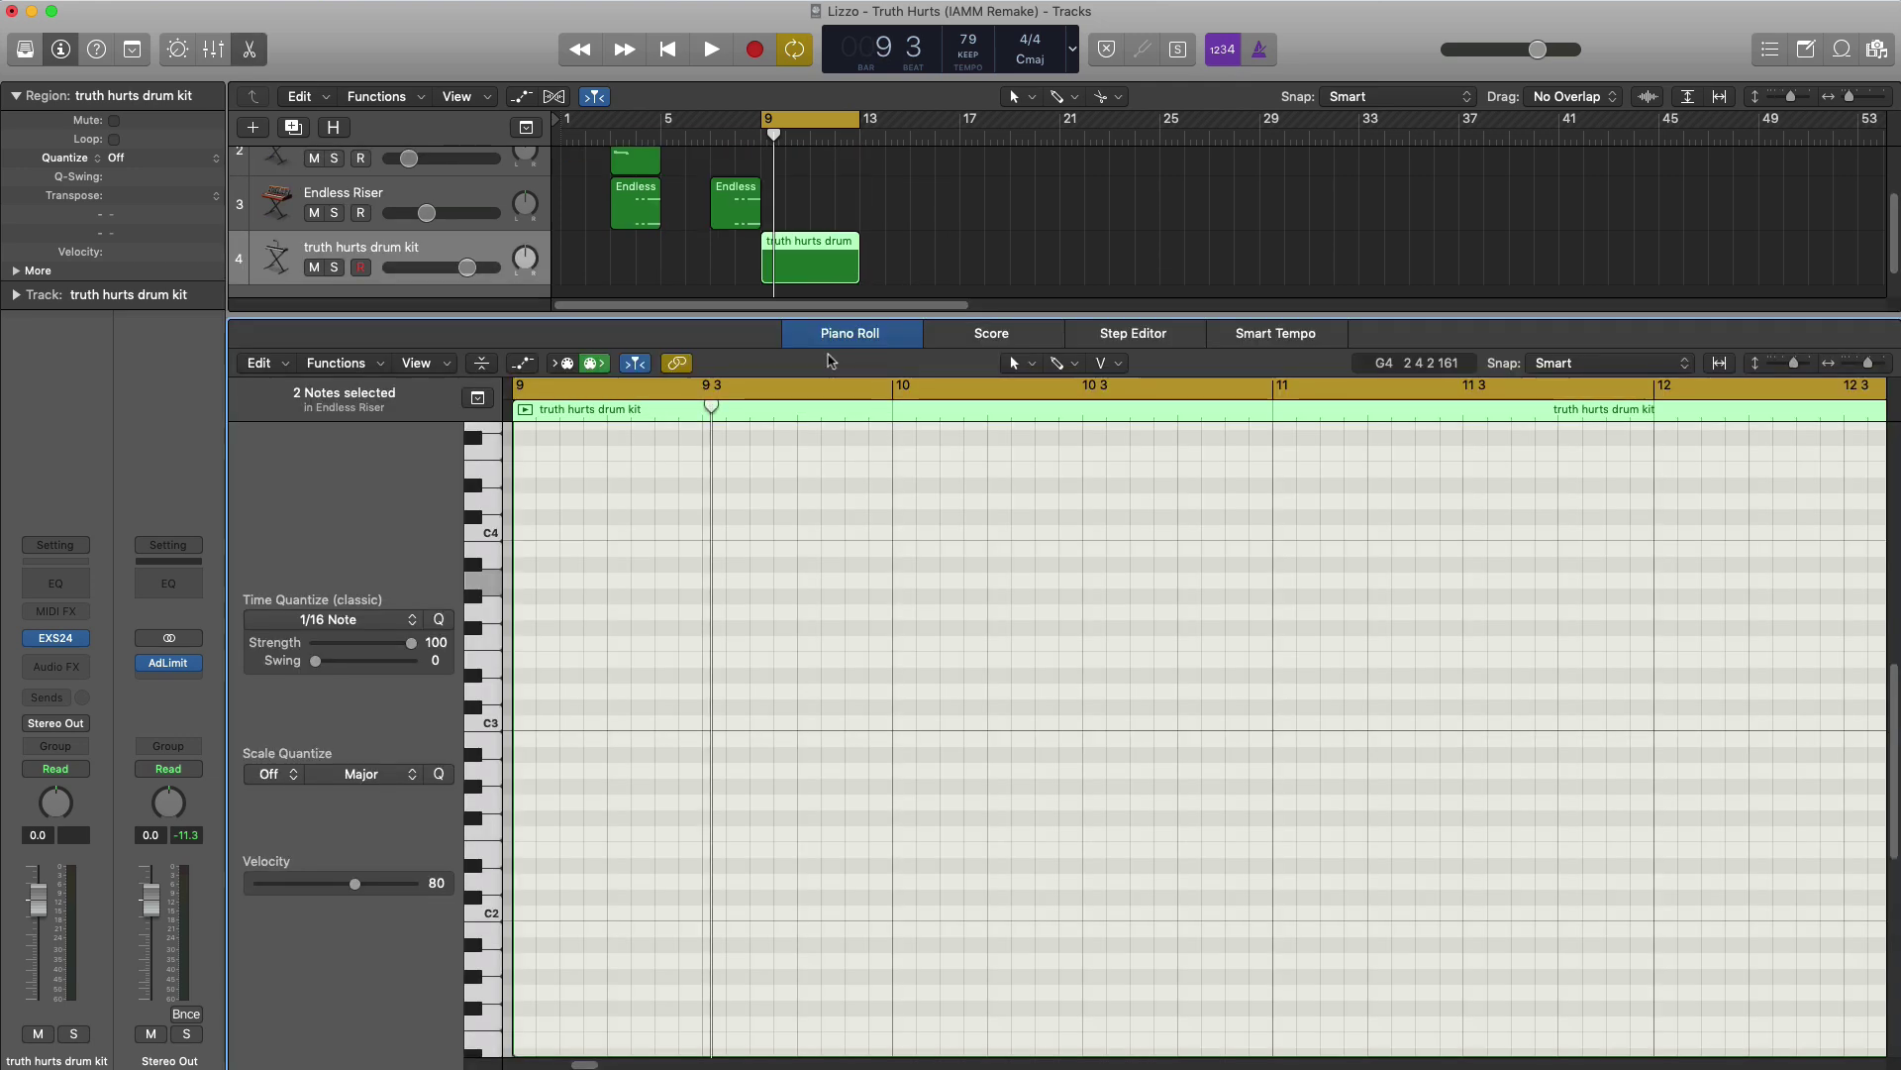
click(612, 709)
drag(787, 709, 682, 710)
key(space)
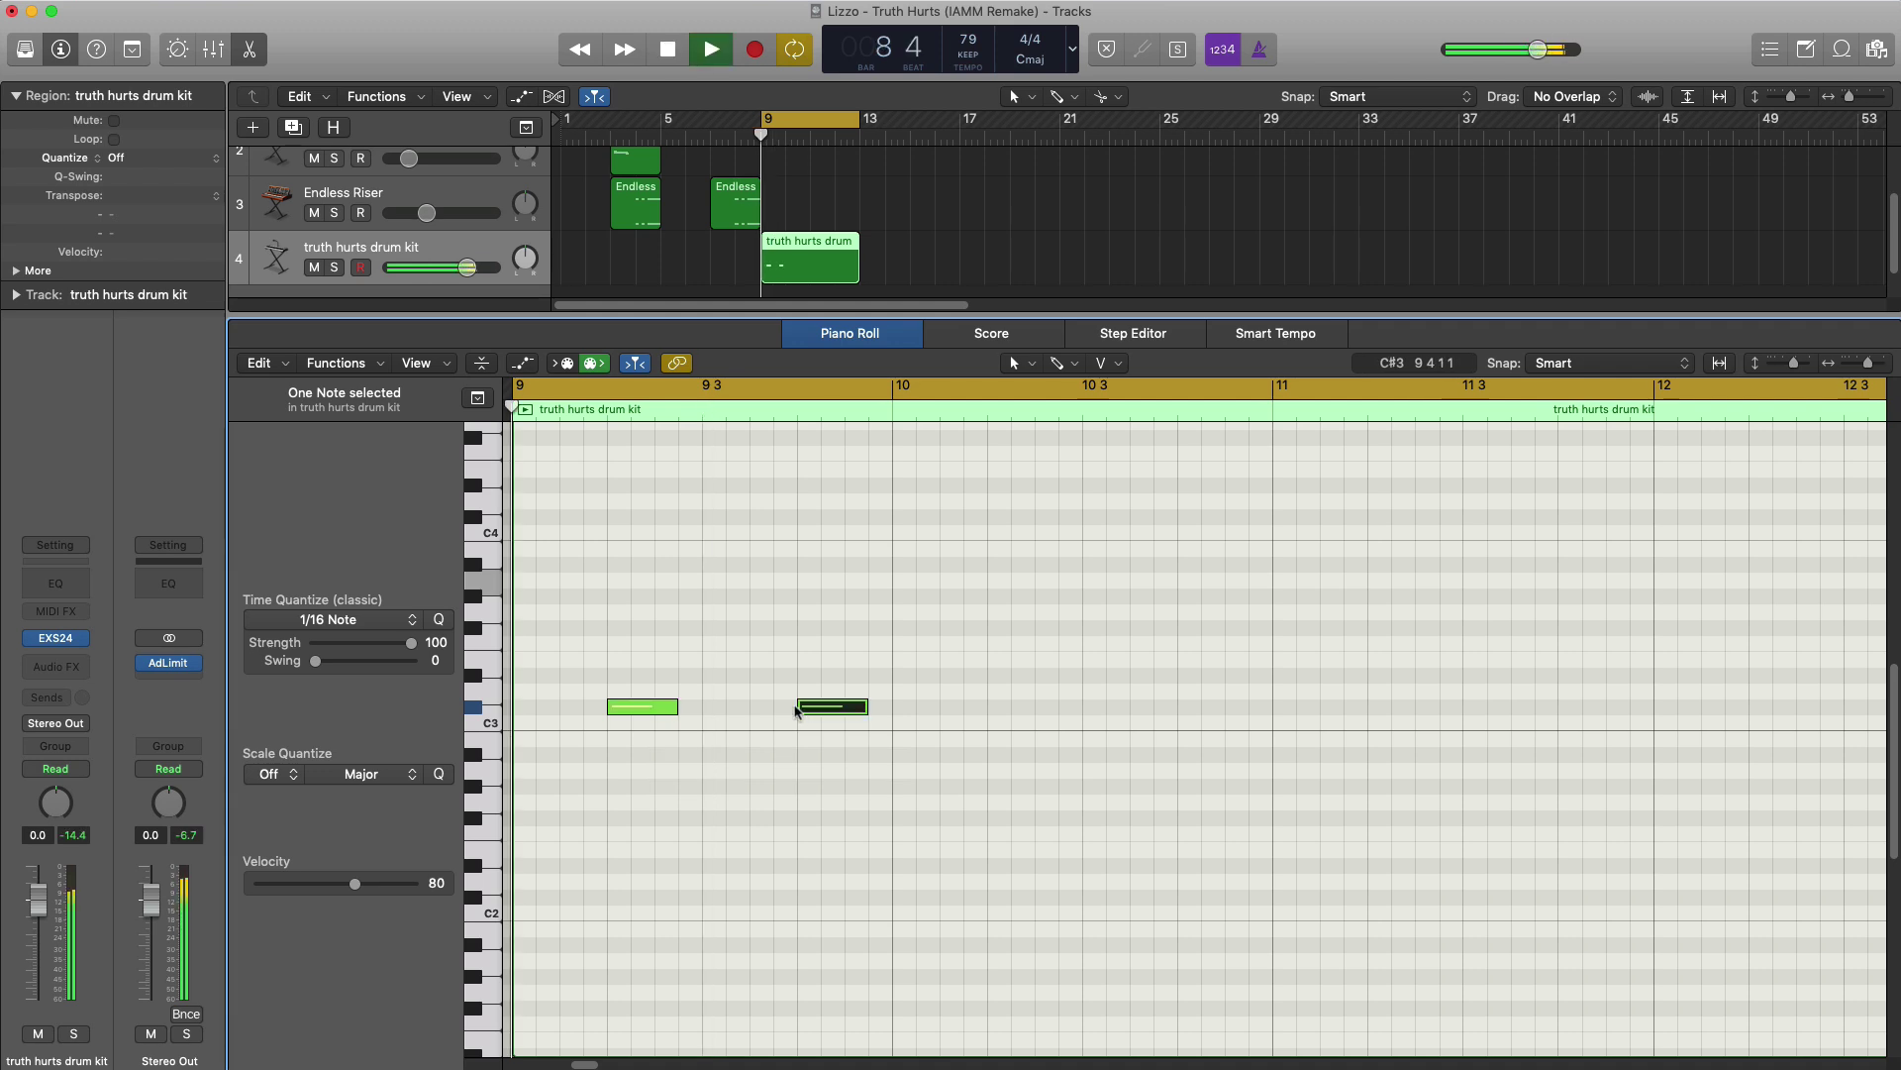
- Lower the drum kit track to -3.0 dB and repeat the C#3 notes on beats 2 and 4 through bar 12
drag(474, 284, 460, 285)
key(space)
drag(995, 733, 612, 679)
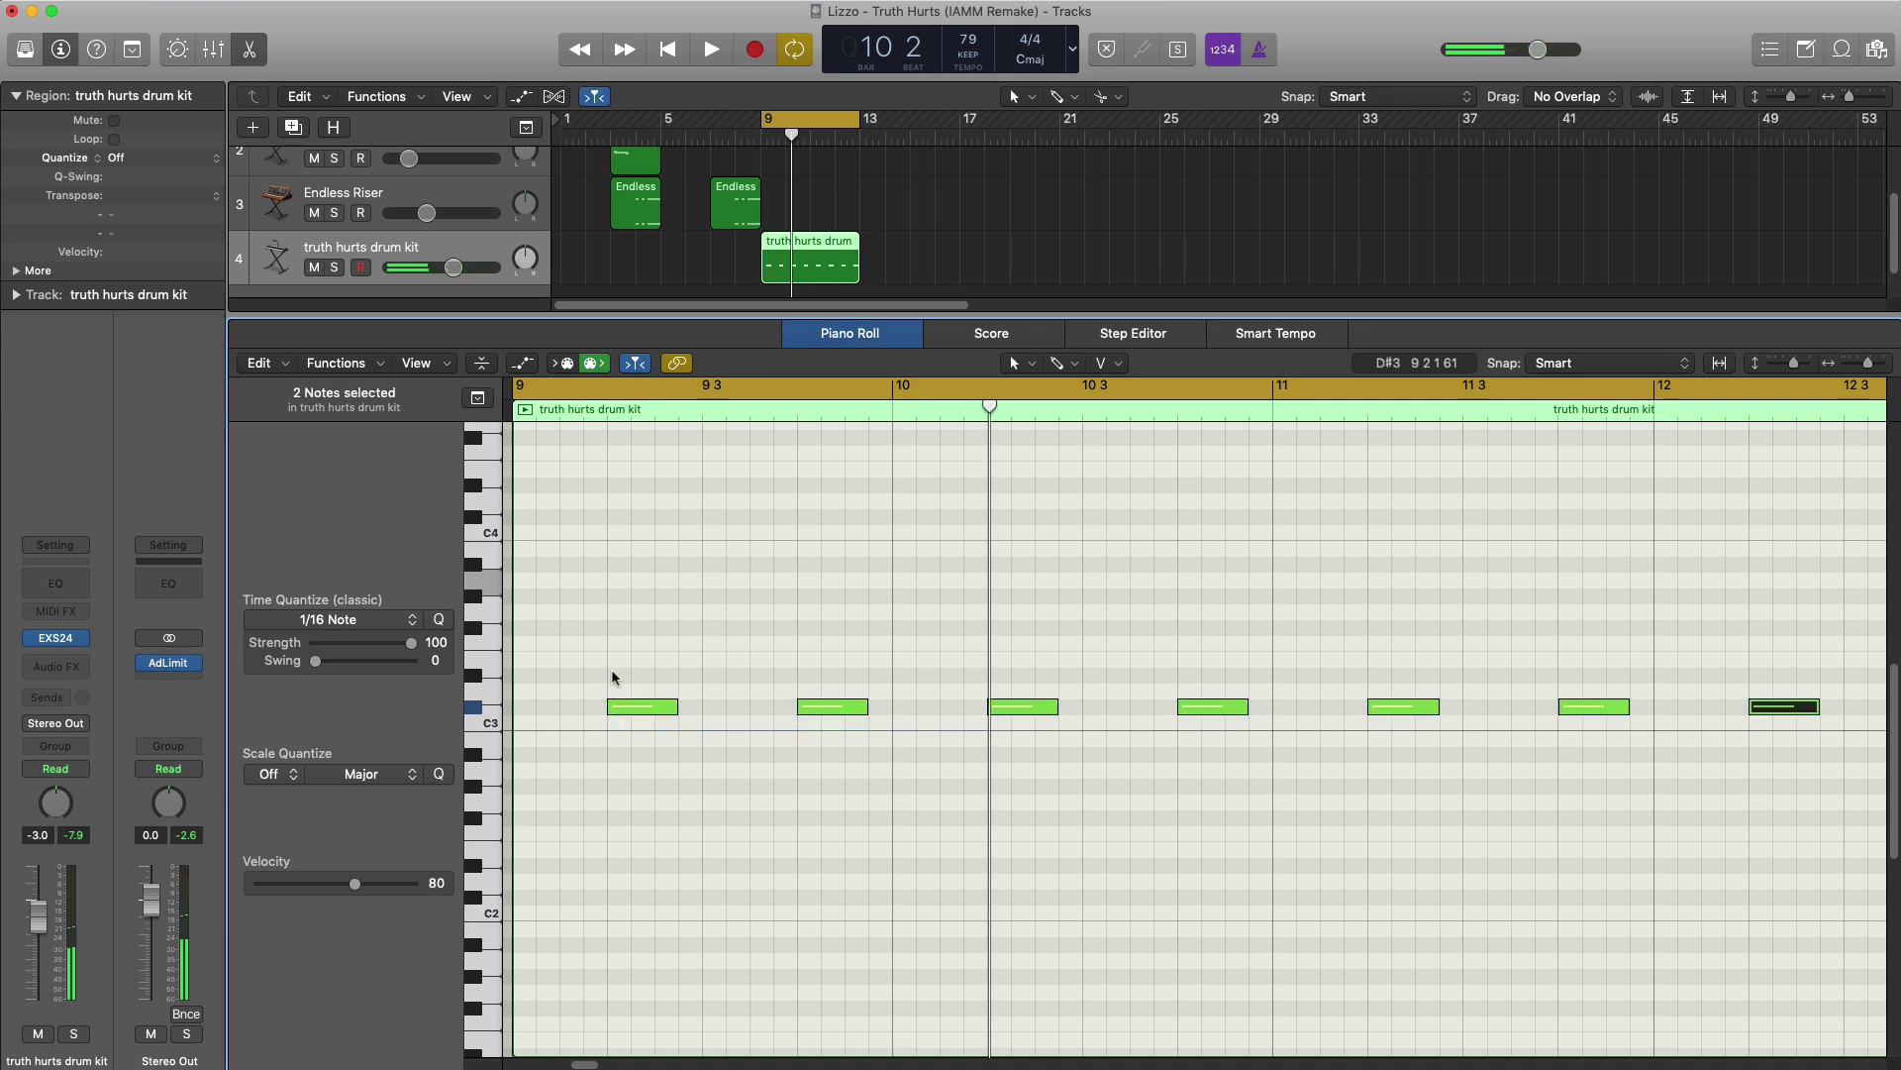
key(space)
key(super+Left)
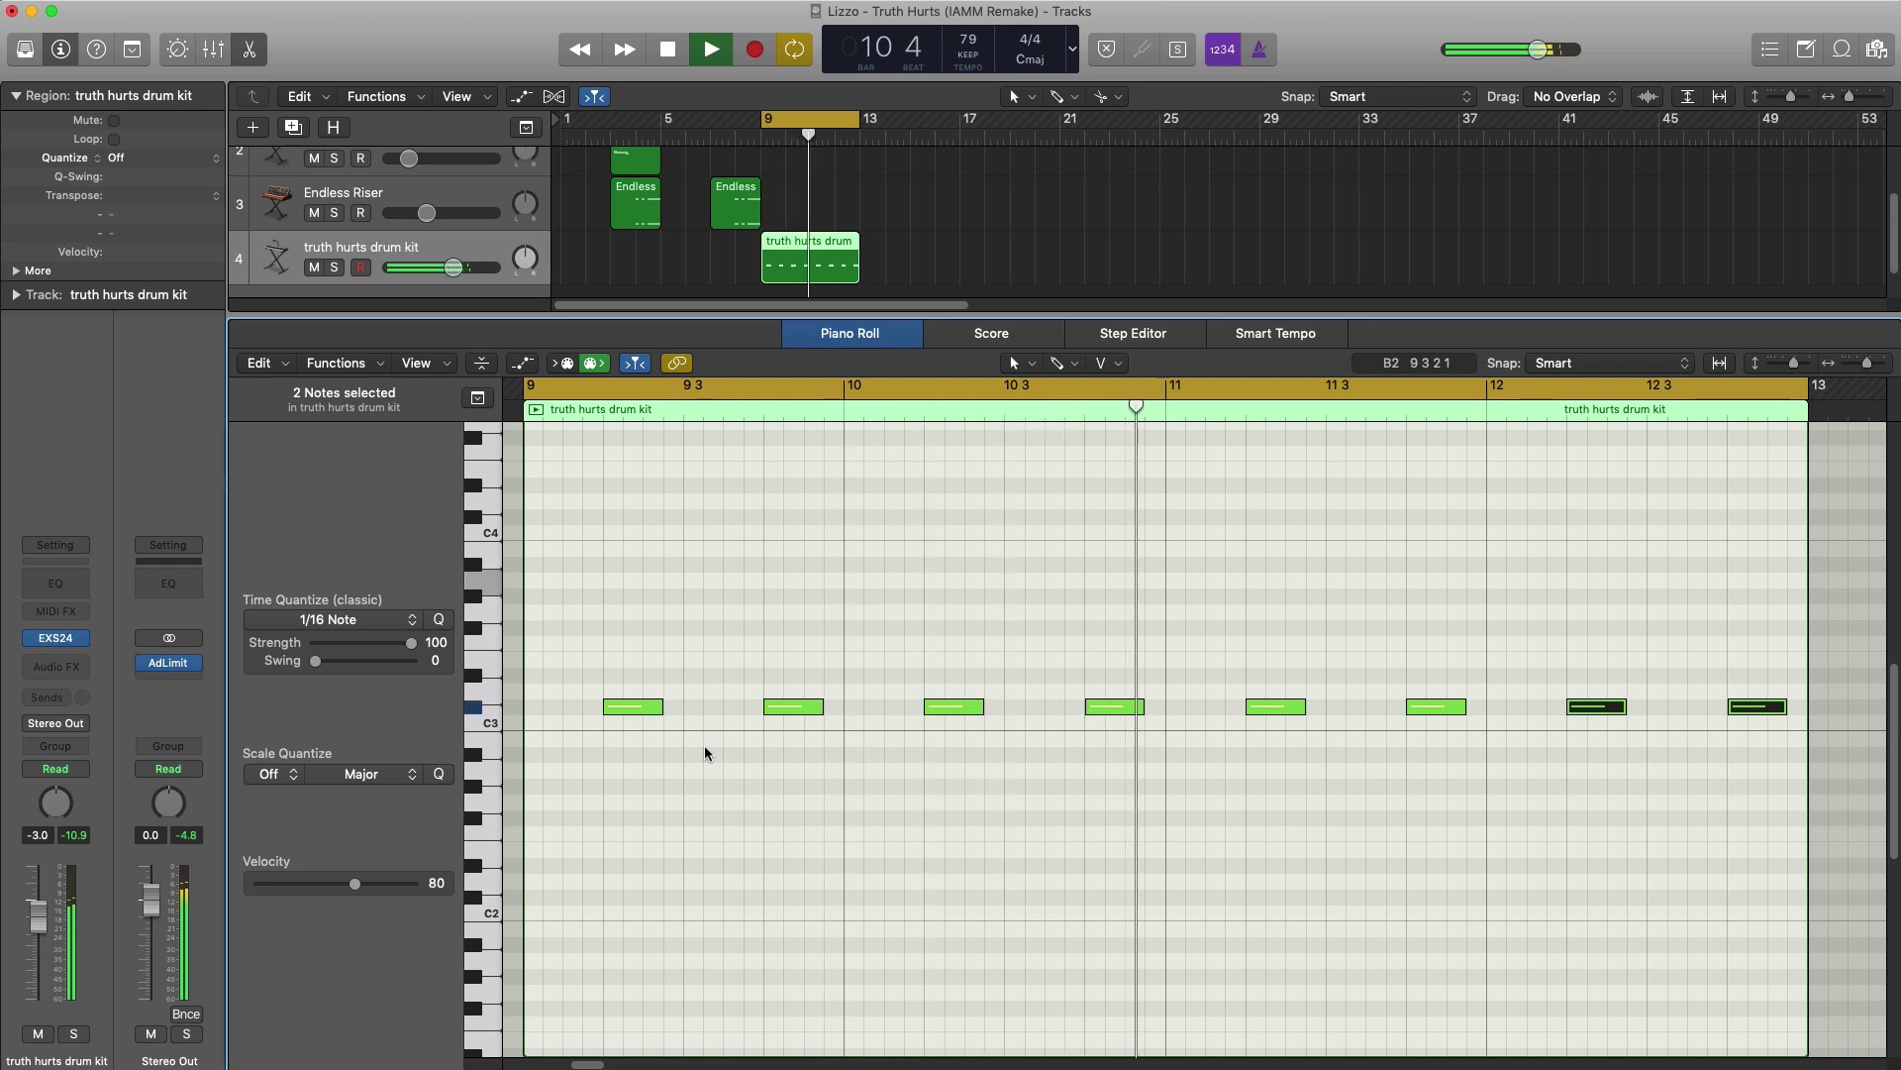
- Limit the cycle to bar 12 and copy its beat 2 C#3 note directly after itself, auditioning the fill
ctrl+alt+click(993, 789)
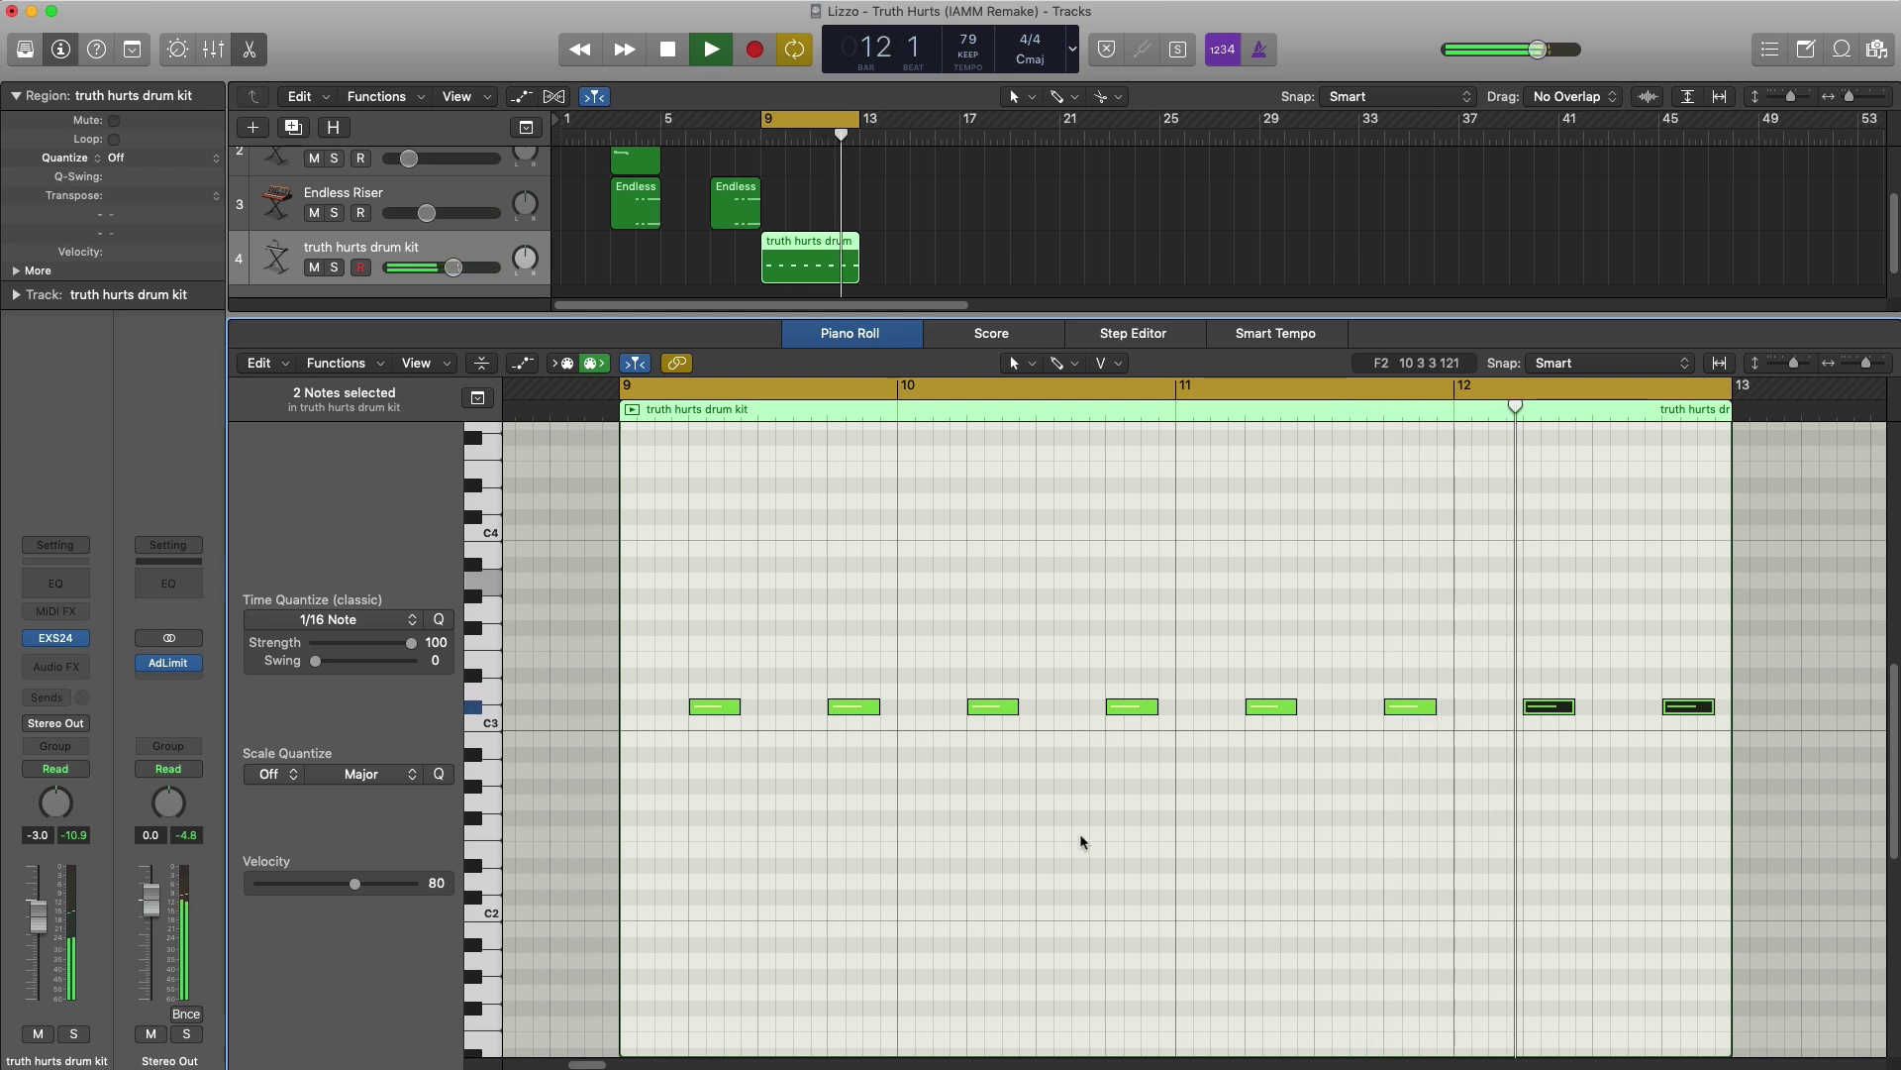
drag(1456, 387, 1710, 416)
key(space)
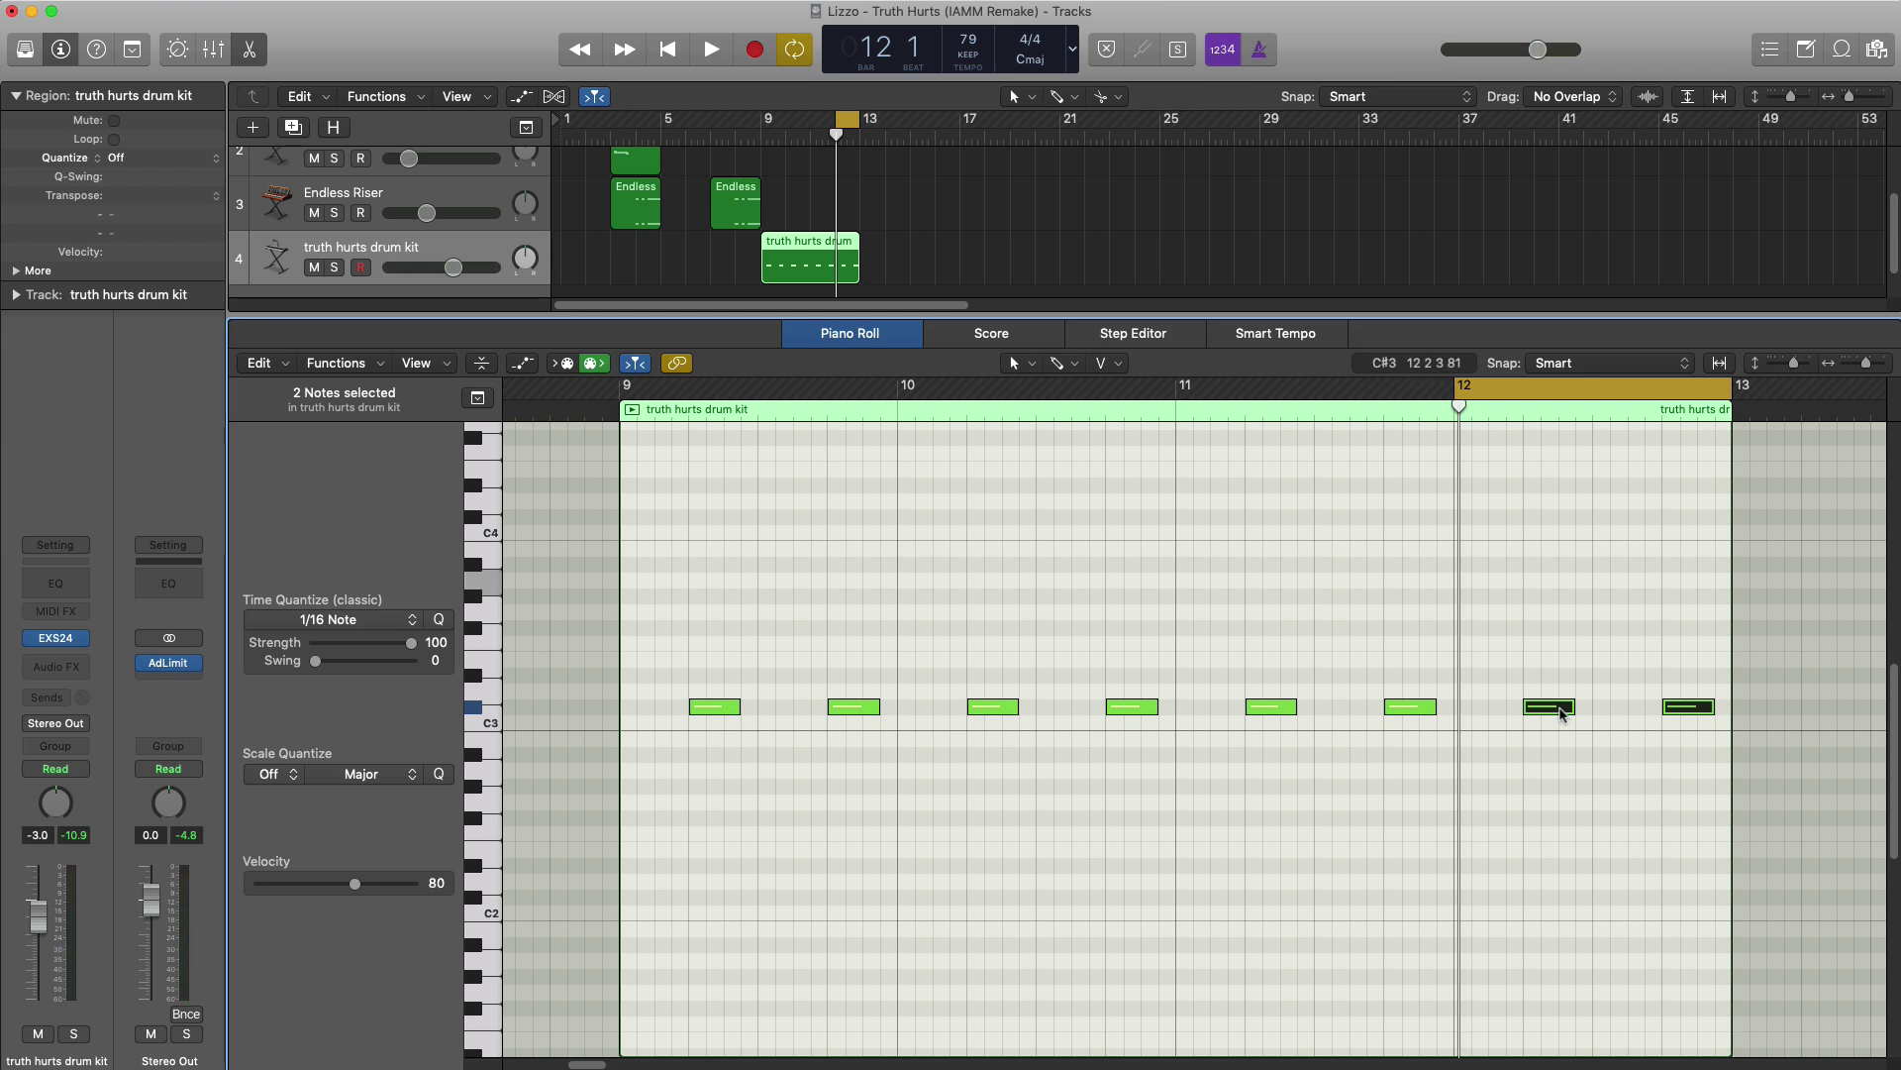
drag(1559, 711, 1588, 723)
key(space)
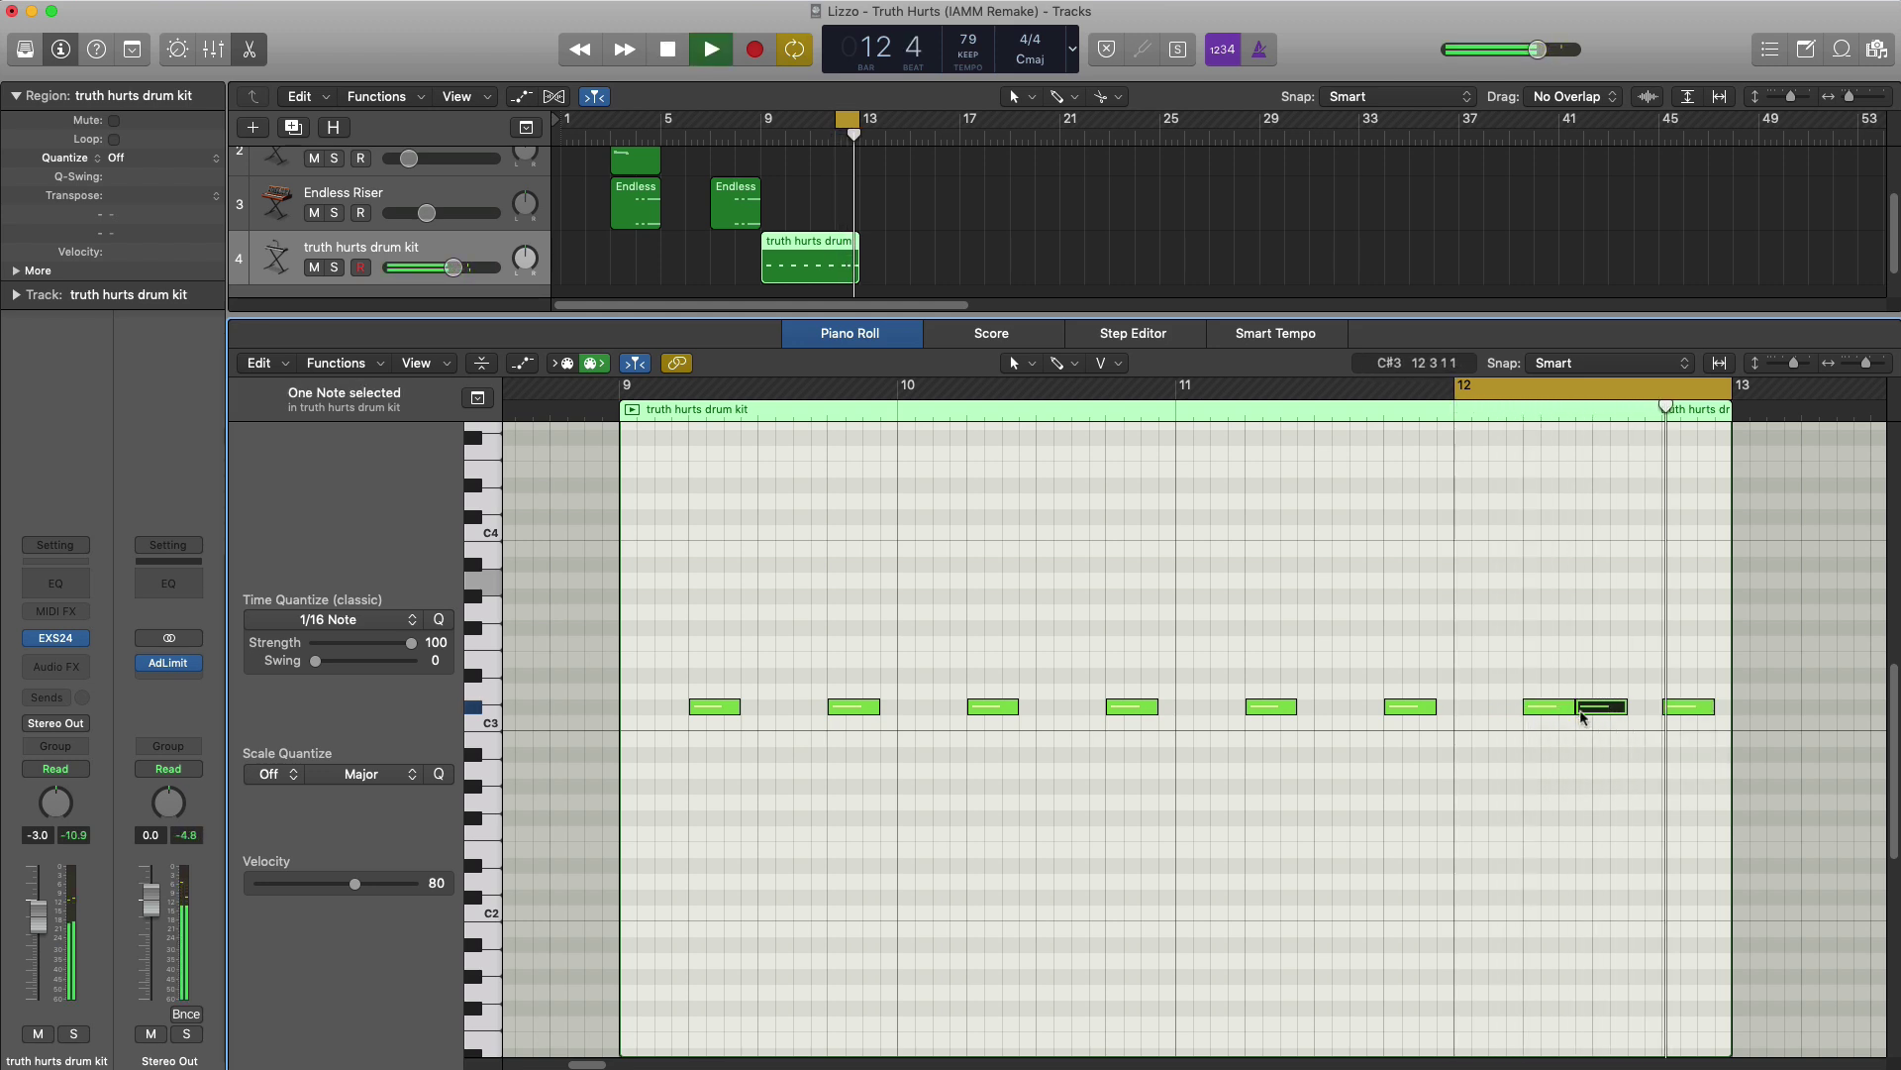
key(space)
- Cycle bars 9 to 12, duplicate the drum kit track and add a C3 note at bar 9 in its new region
drag(767, 135, 870, 138)
key(super+d)
click(626, 713)
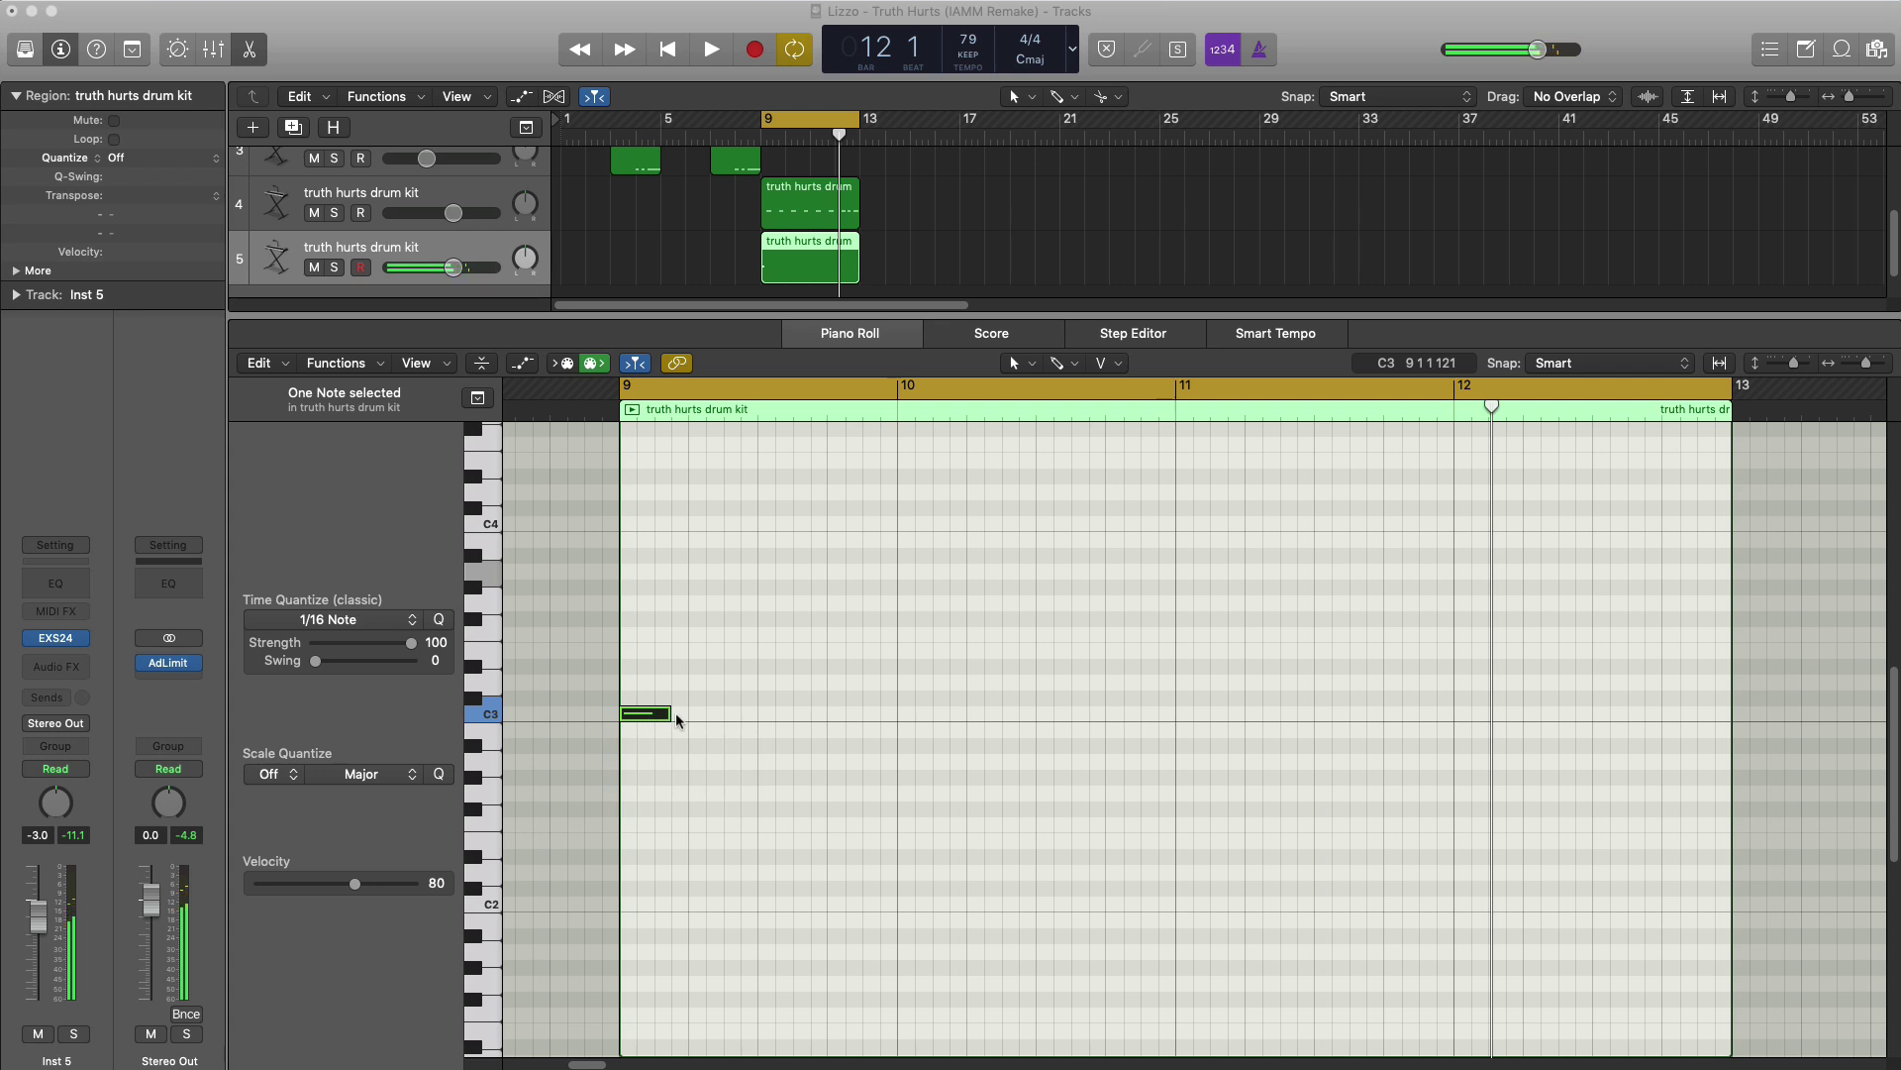
click(777, 713)
key(space)
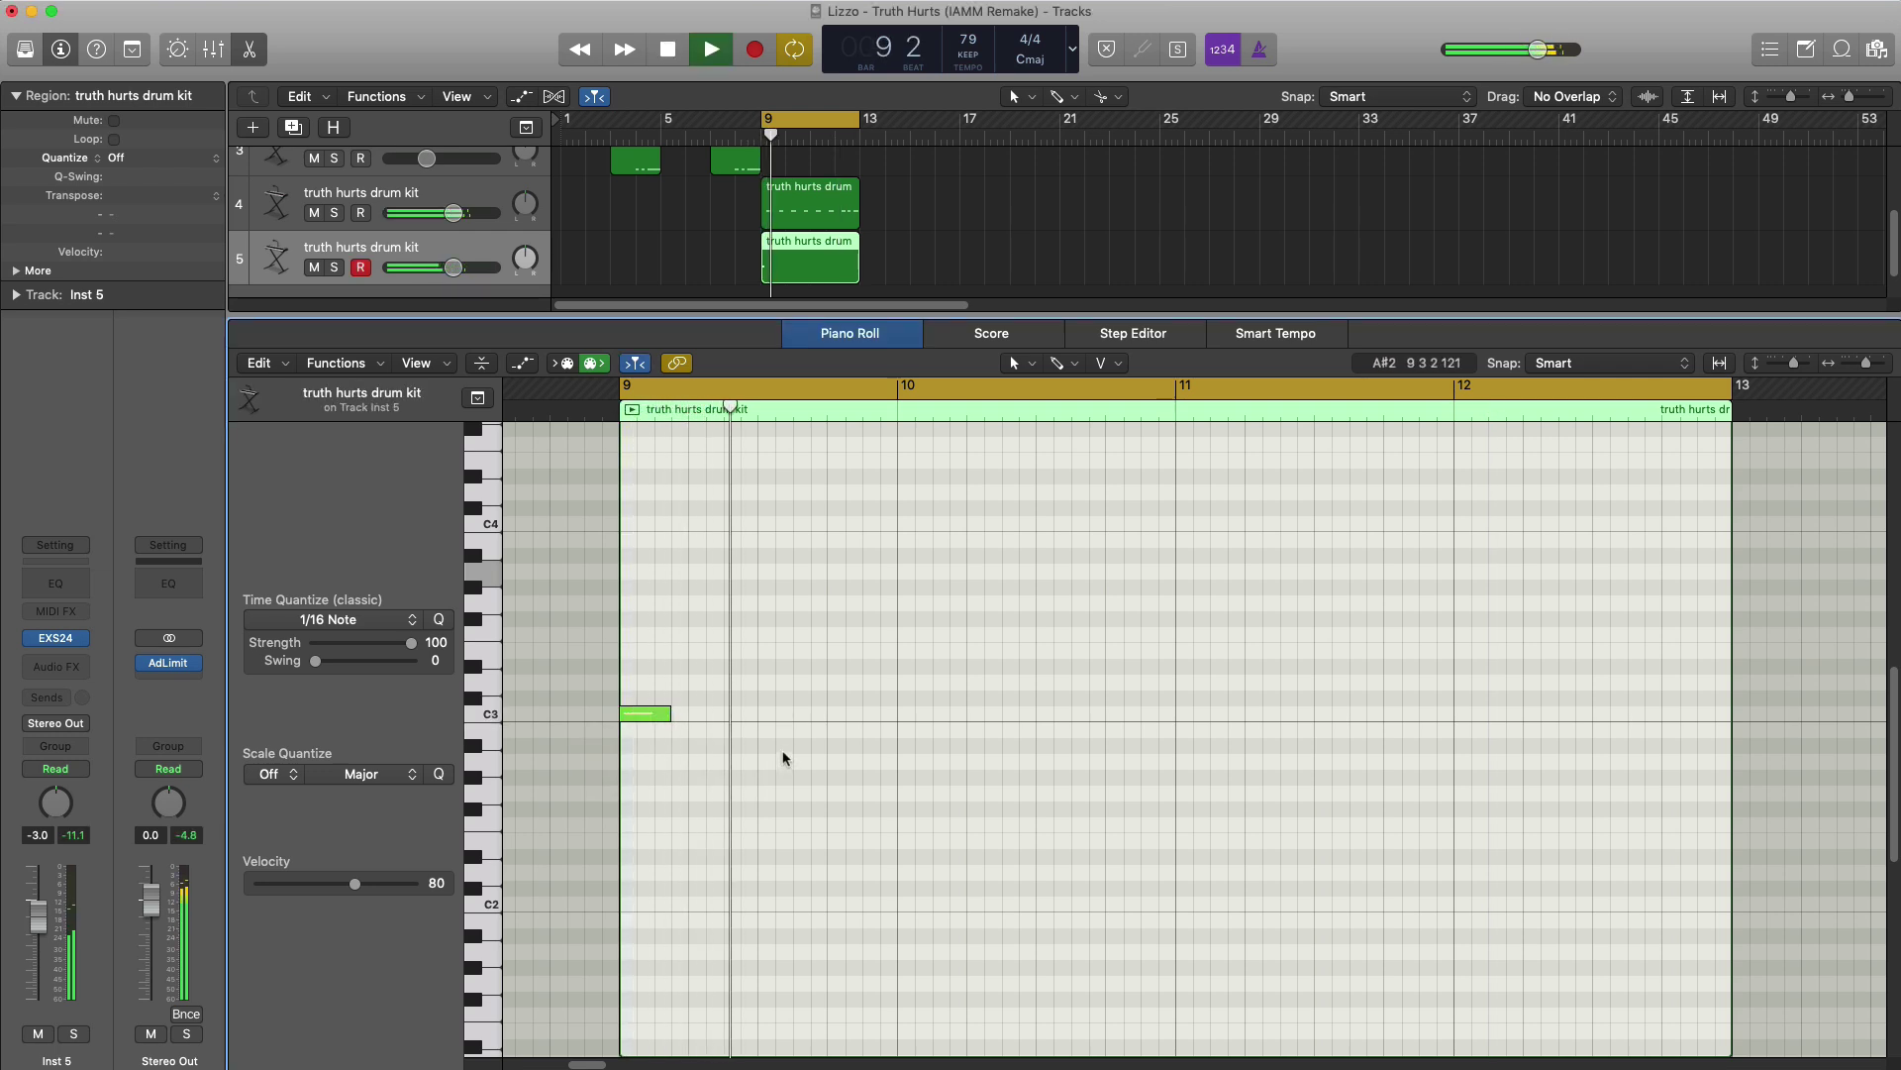
- Add two back-to-back C3 notes in bar 9, starting just before beat 3, and audition the pattern
click(750, 714)
key(space)
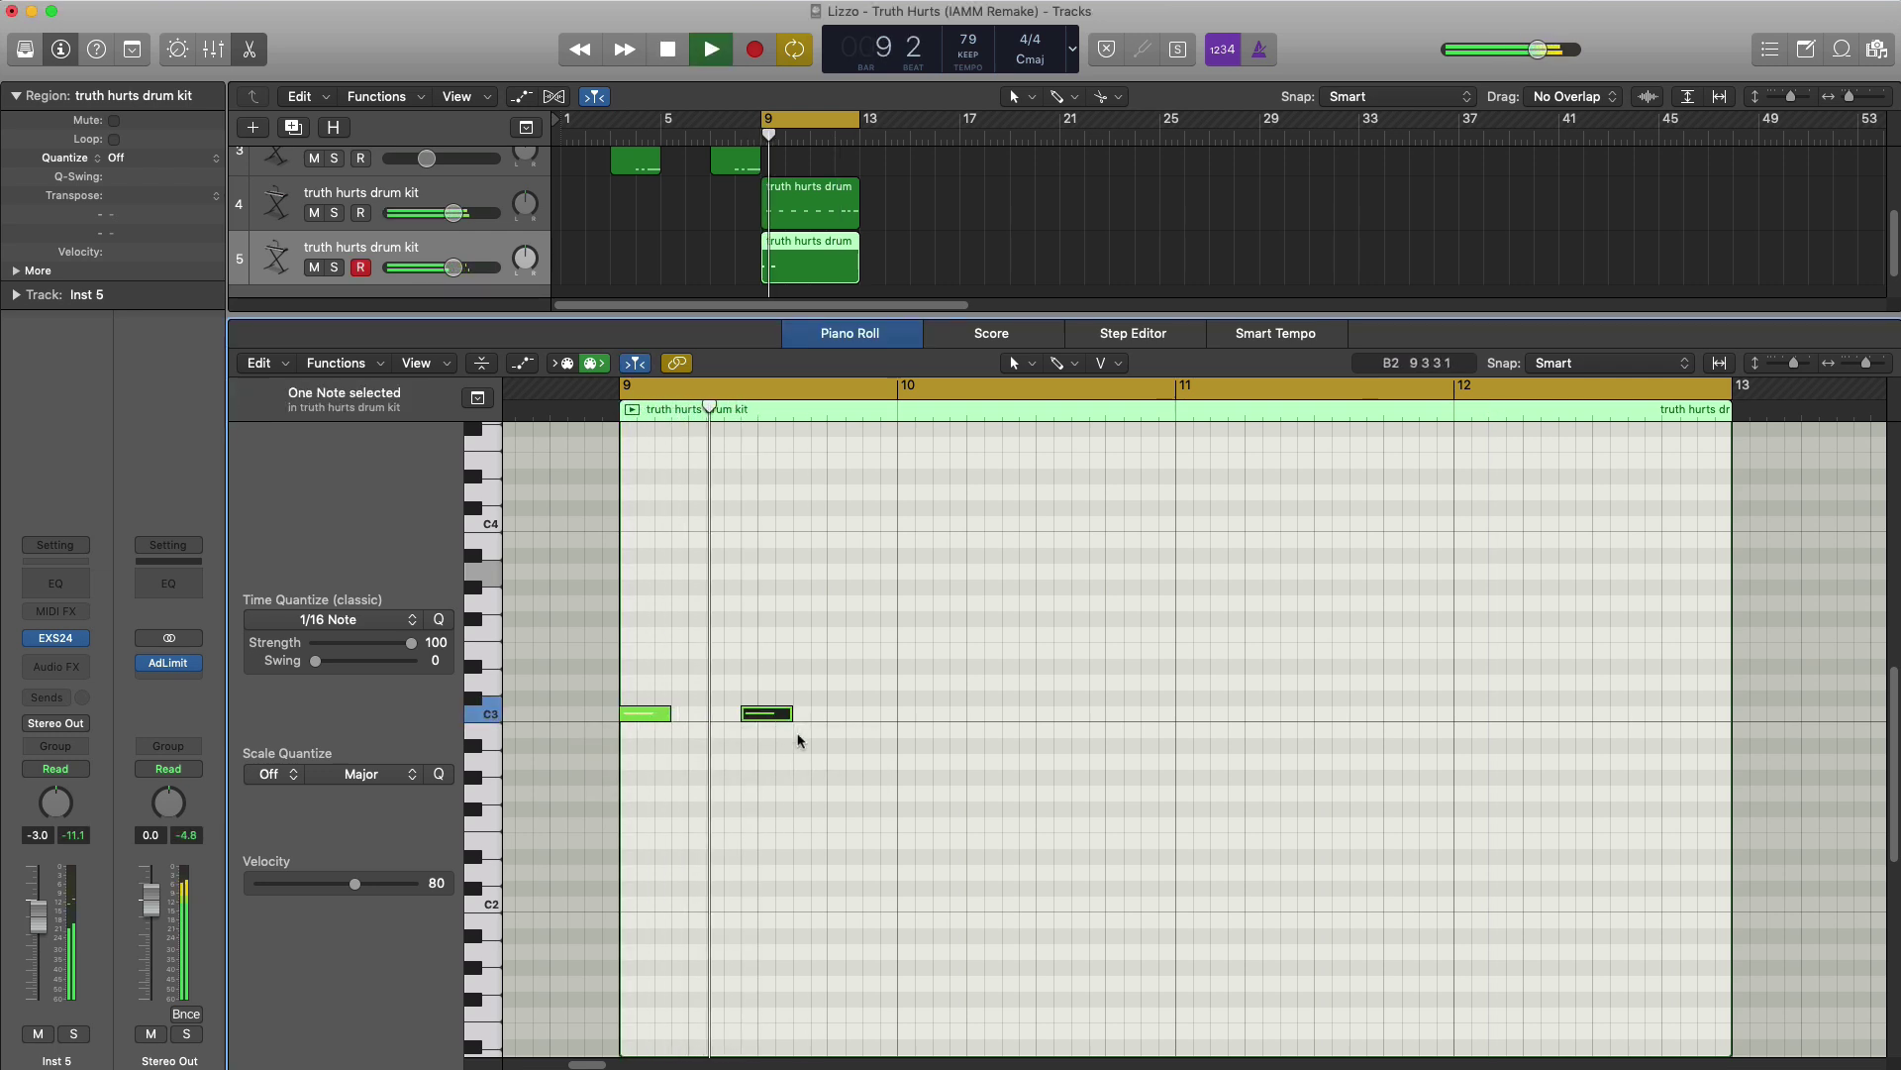
key(space)
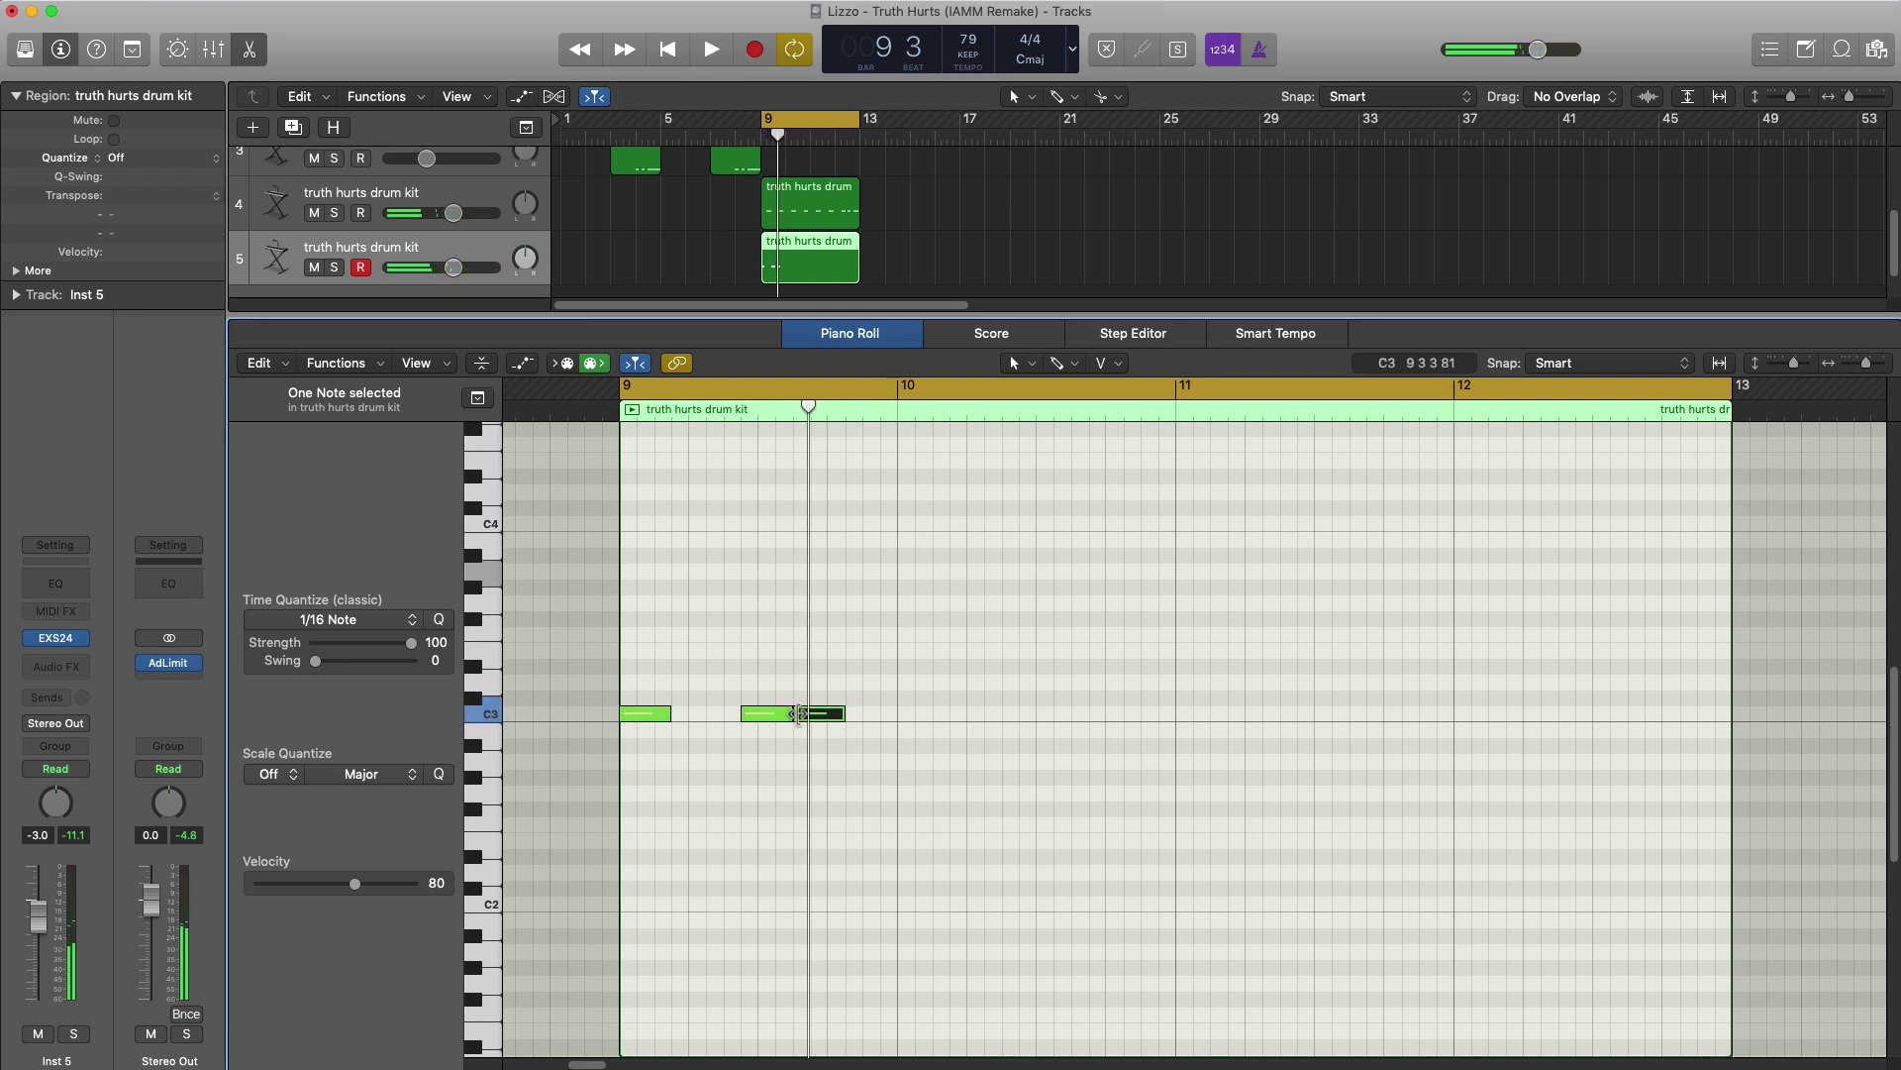
key(space)
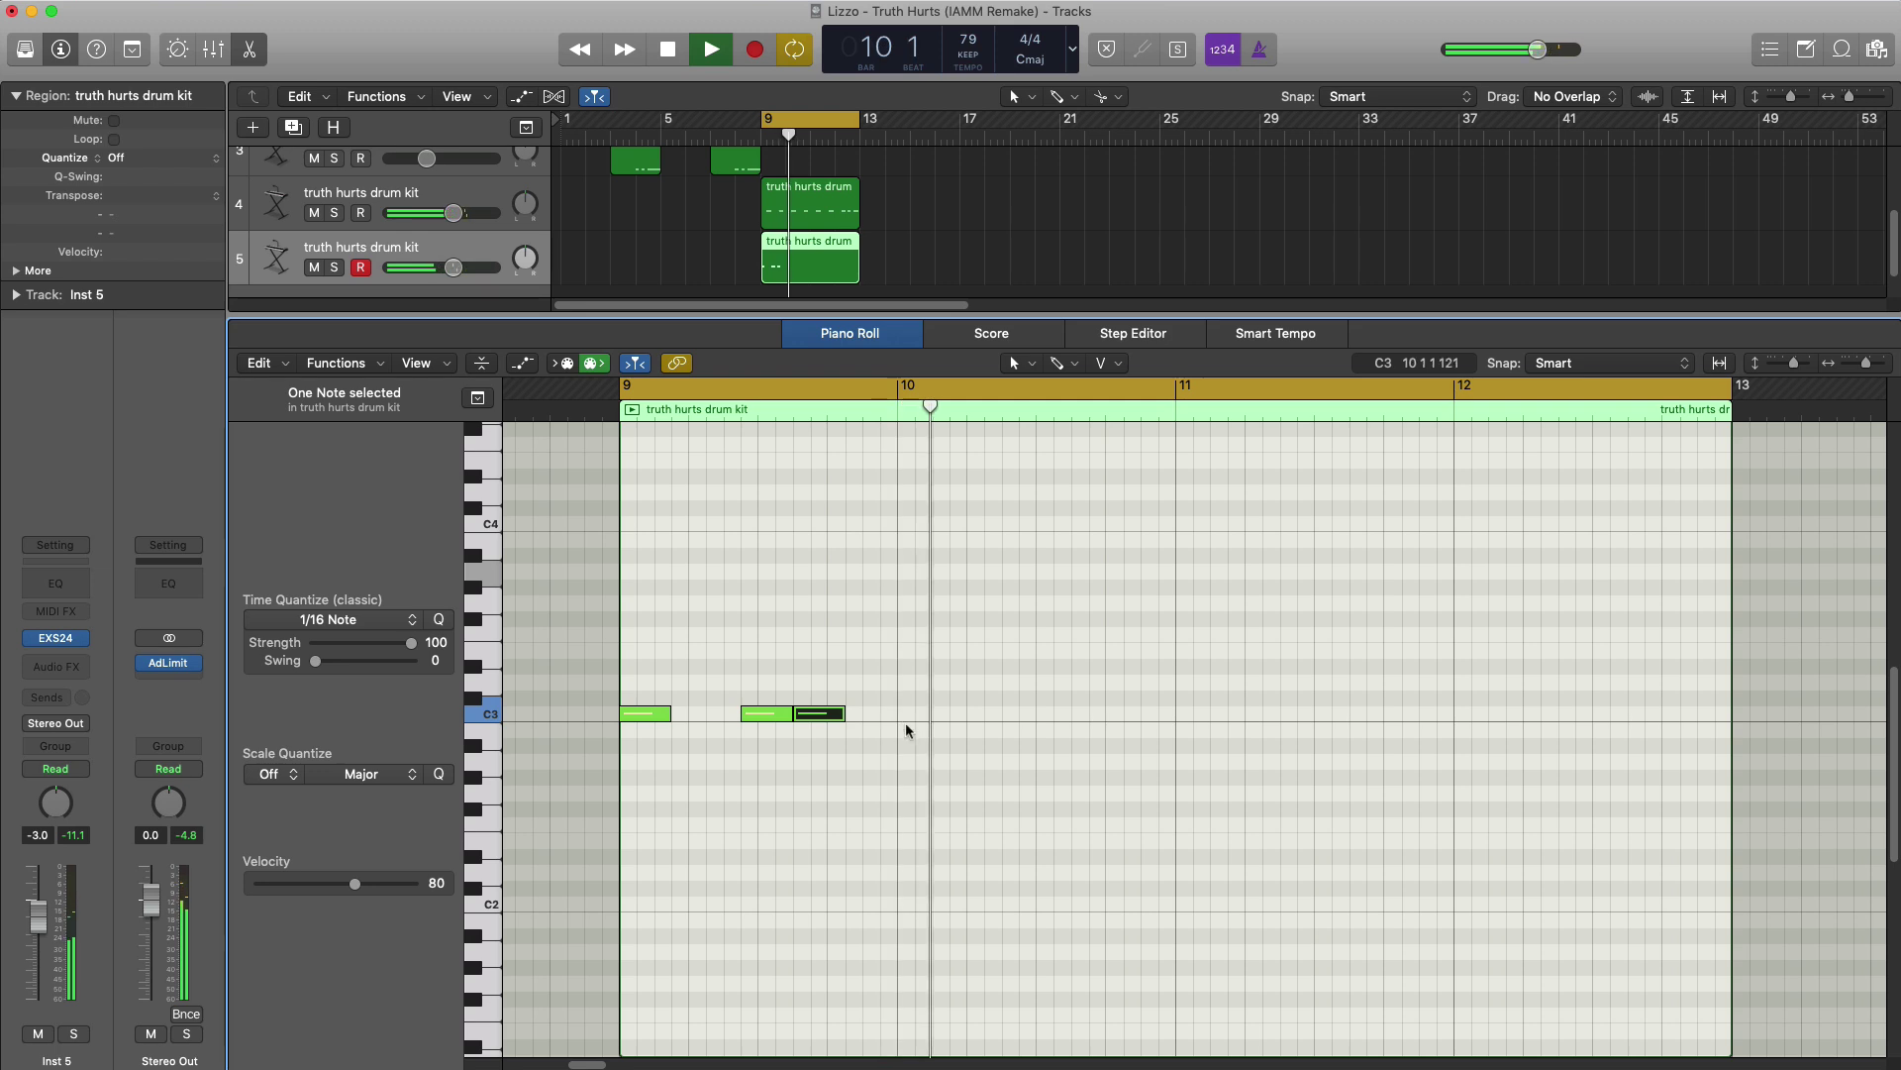
- Repeat the three-note C3 pattern from bar 9 in bars 10, 11 and 12, auditioning it with bars 11 to 12 cycled
key(space)
click(841, 723)
drag(841, 723, 622, 677)
key(space)
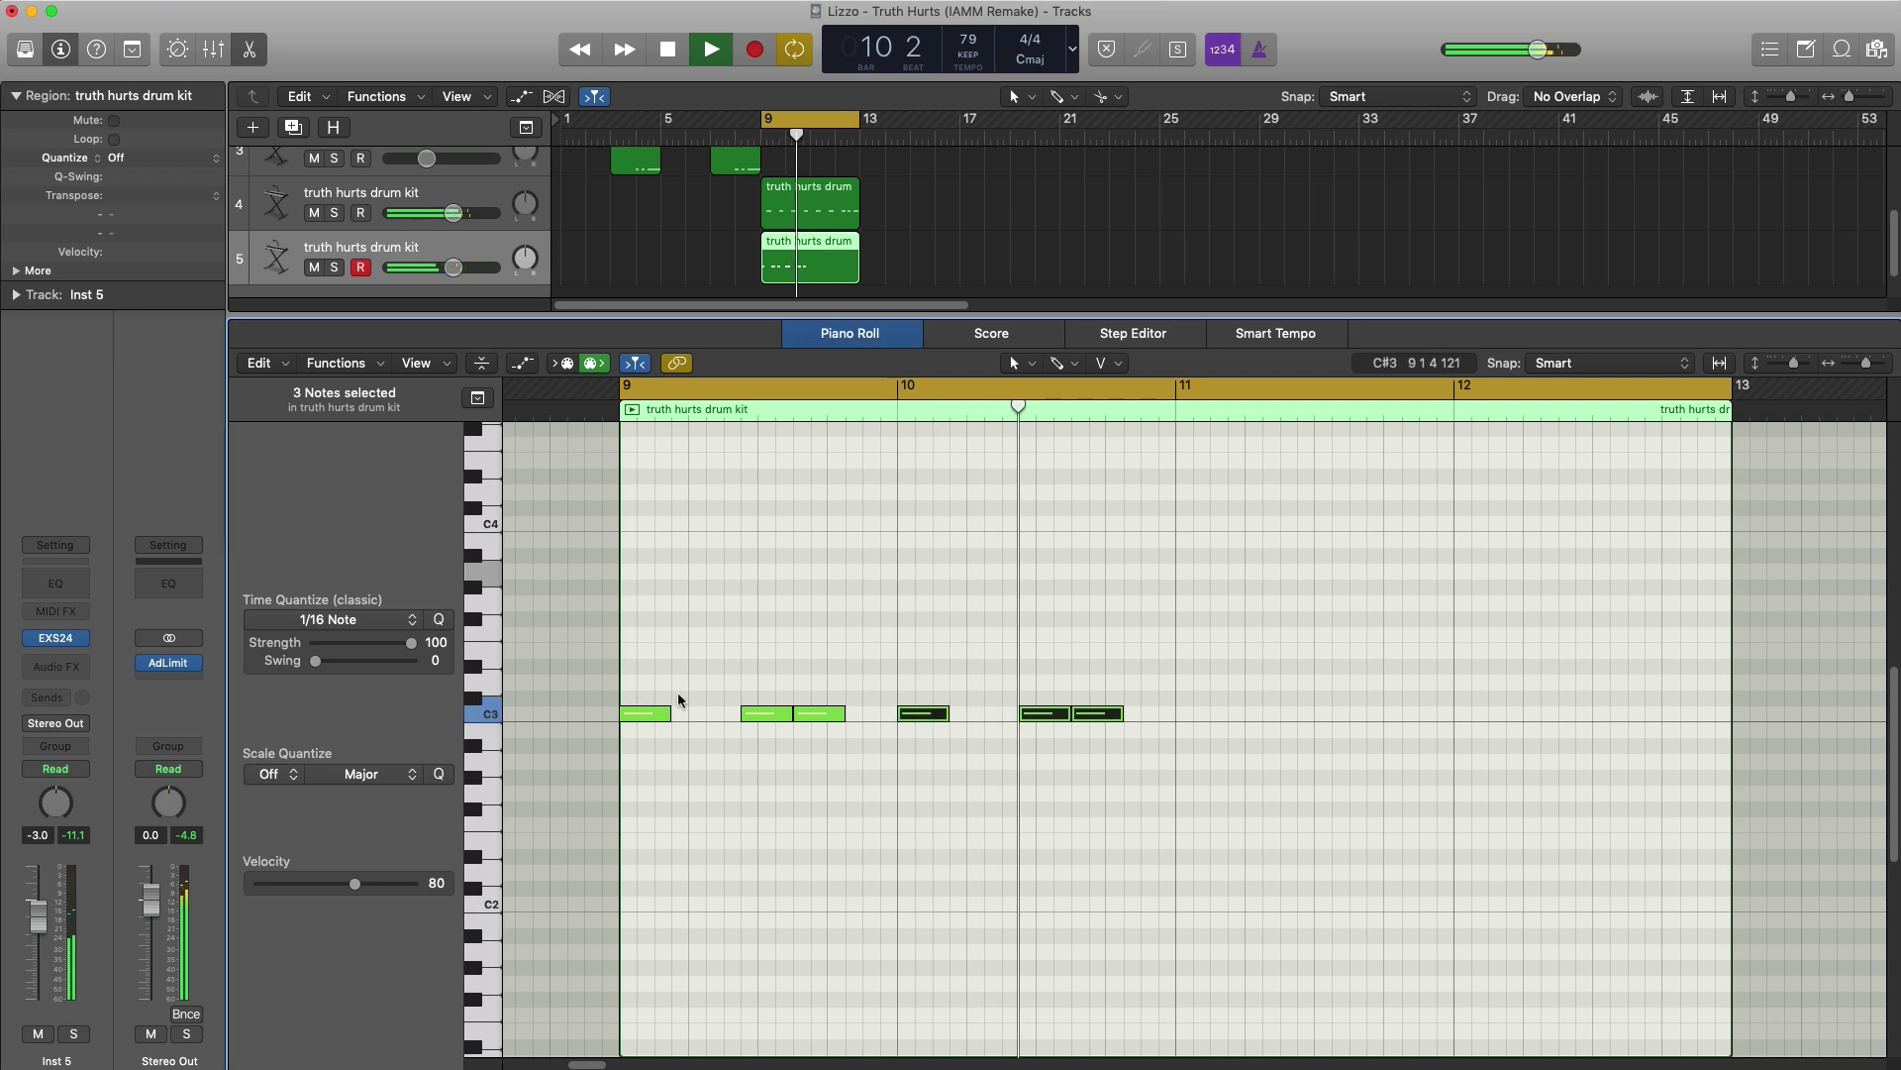
key(space)
drag(1168, 770, 916, 685)
drag(1202, 389, 1728, 416)
key(space)
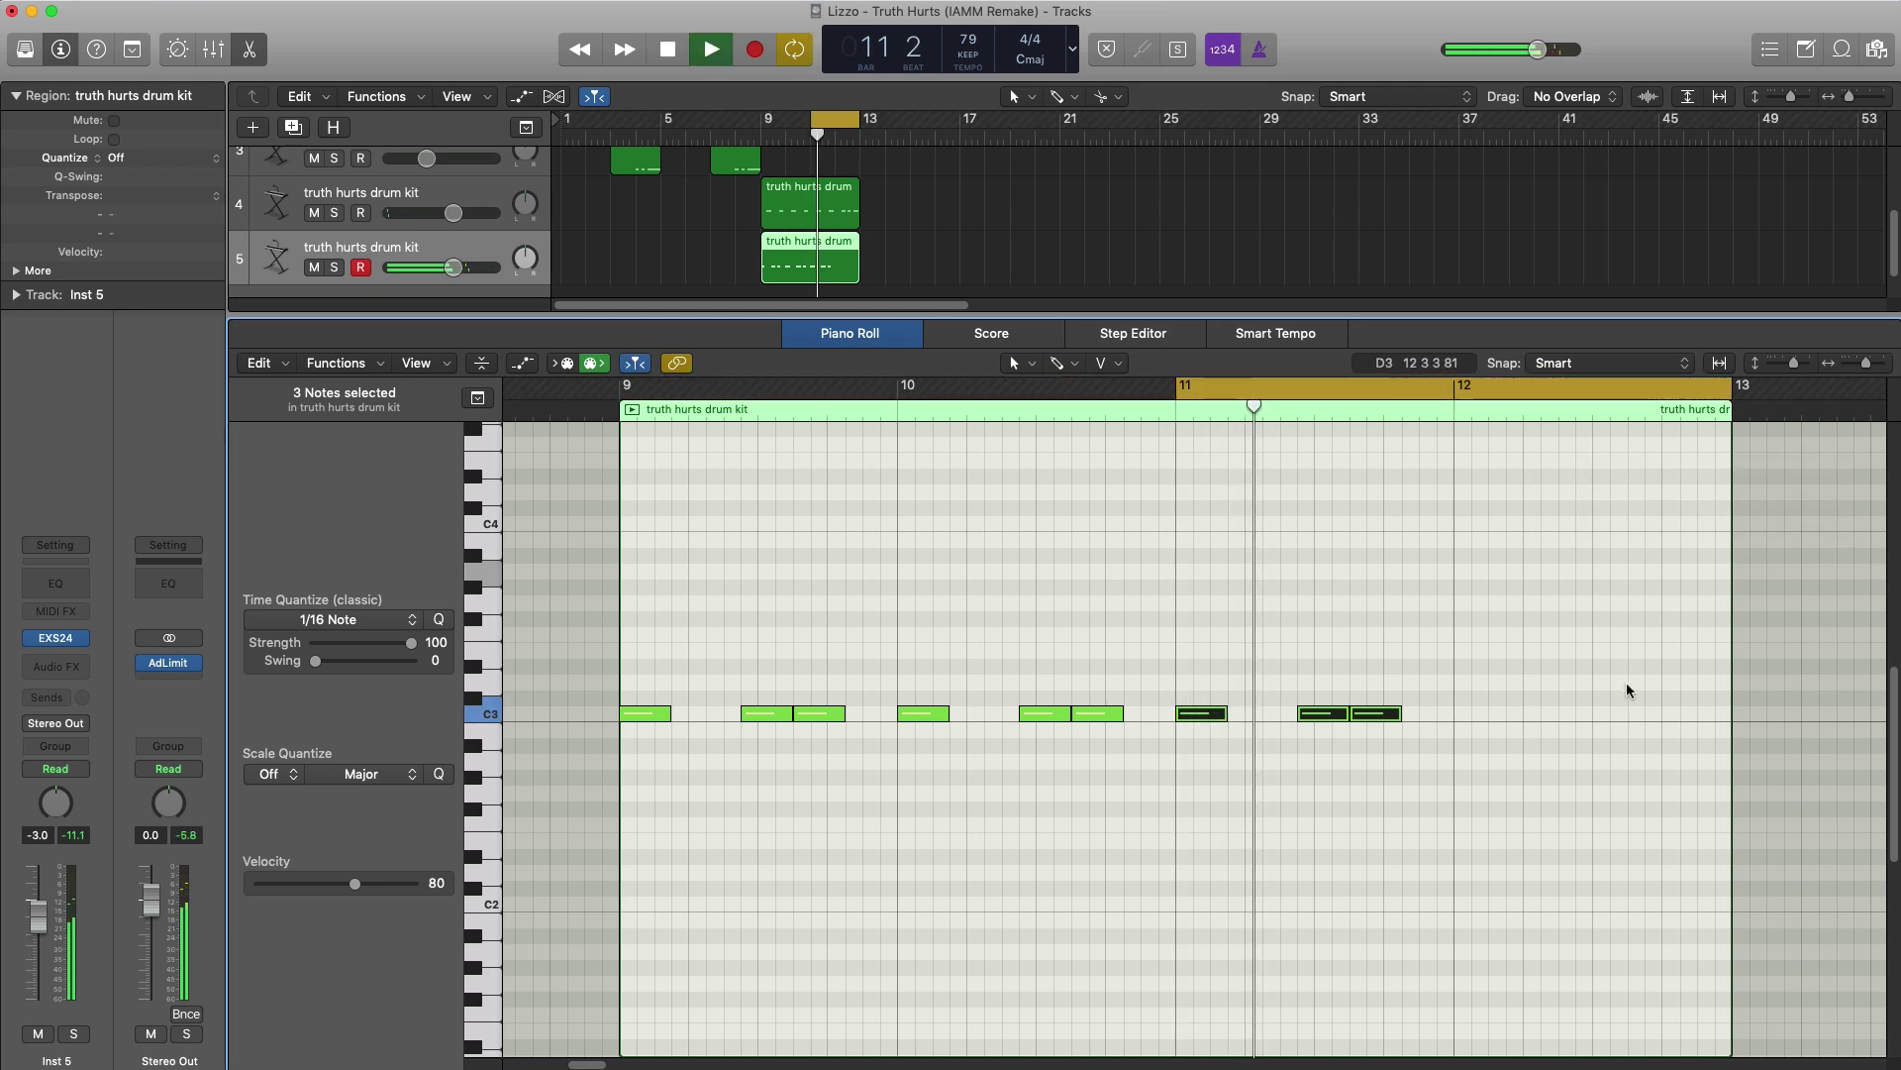
drag(1494, 751, 1204, 682)
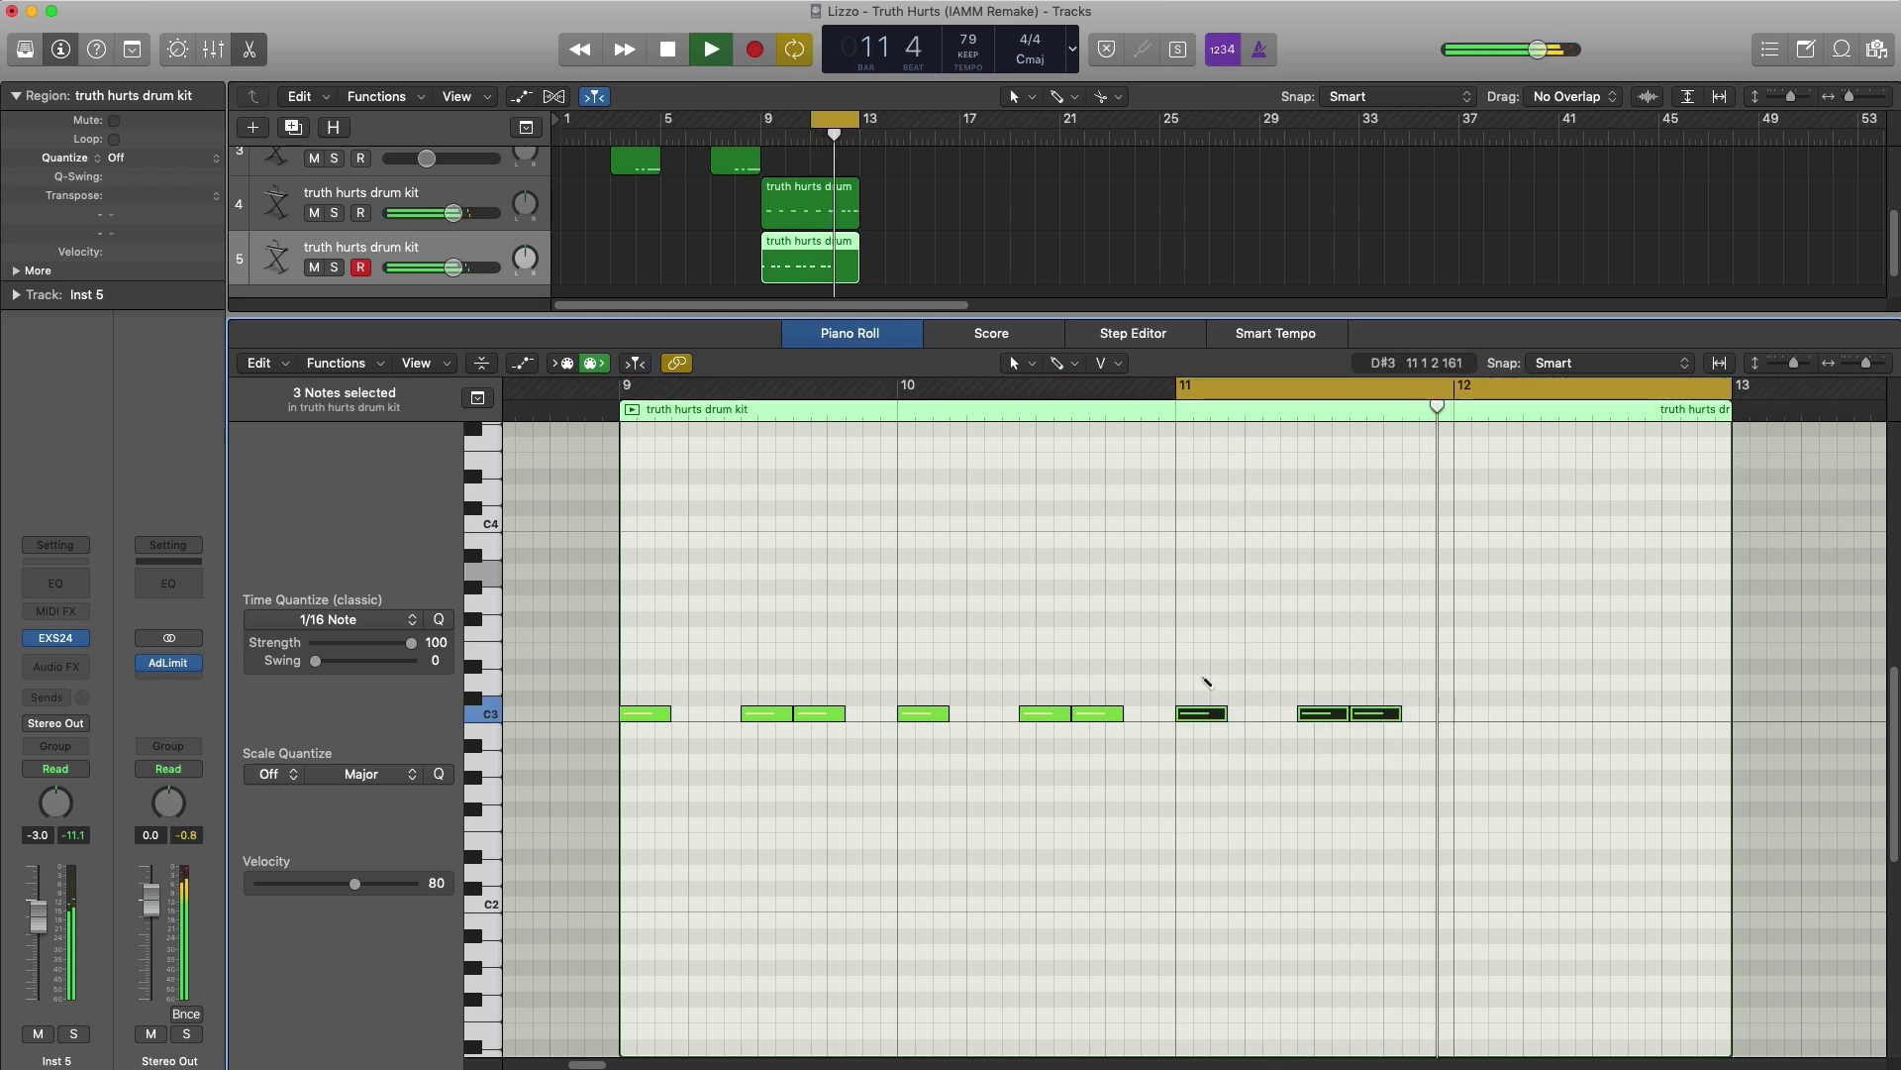
key(super+r)
key(space)
- Cycle only bar 12, shorten its C3 notes to eighth-note length and add another C3 note right after the first
drag(1501, 397, 1652, 552)
key(space)
key(space)
drag(1504, 714, 1495, 720)
super+click(1495, 715)
key(space)
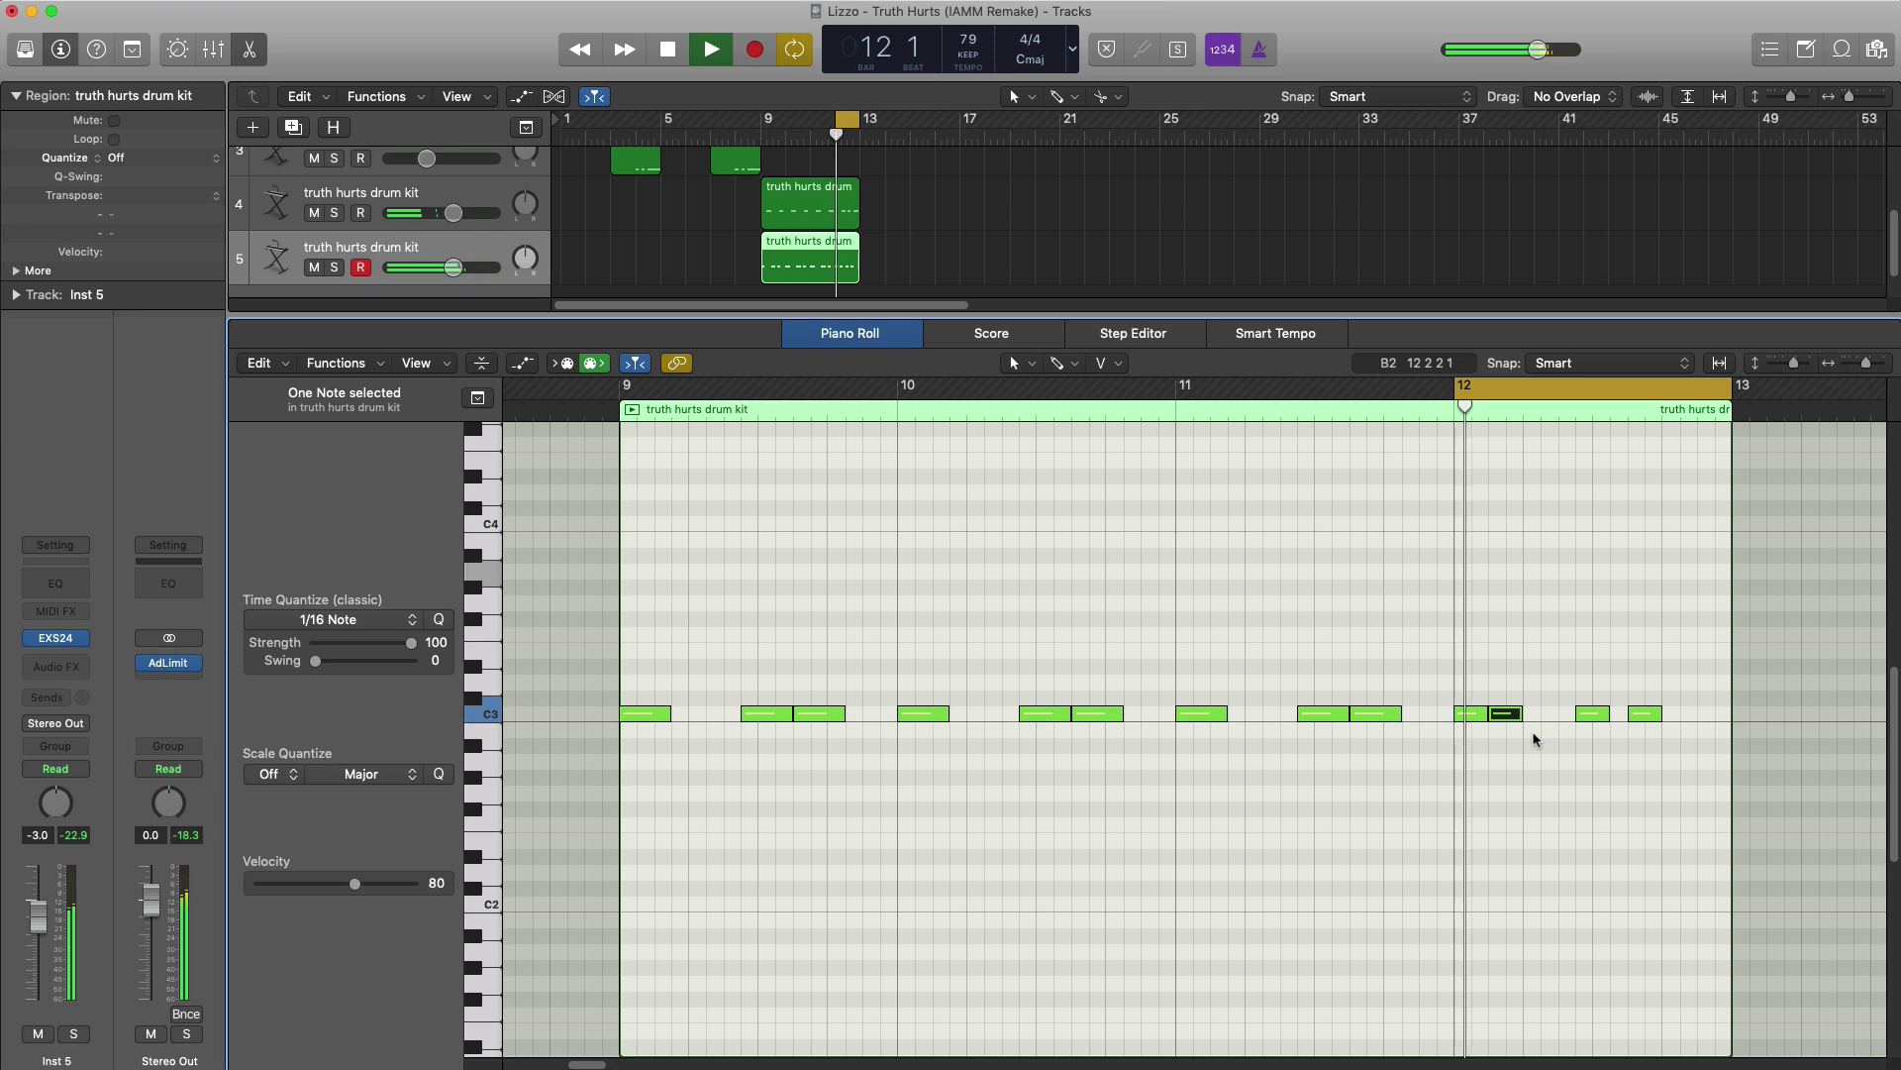
- Rework bar 12's C3 fill: add notes at 12 2 2, 12 3 1 and 12 4 2, and remove the one at 12 2 4
key(space)
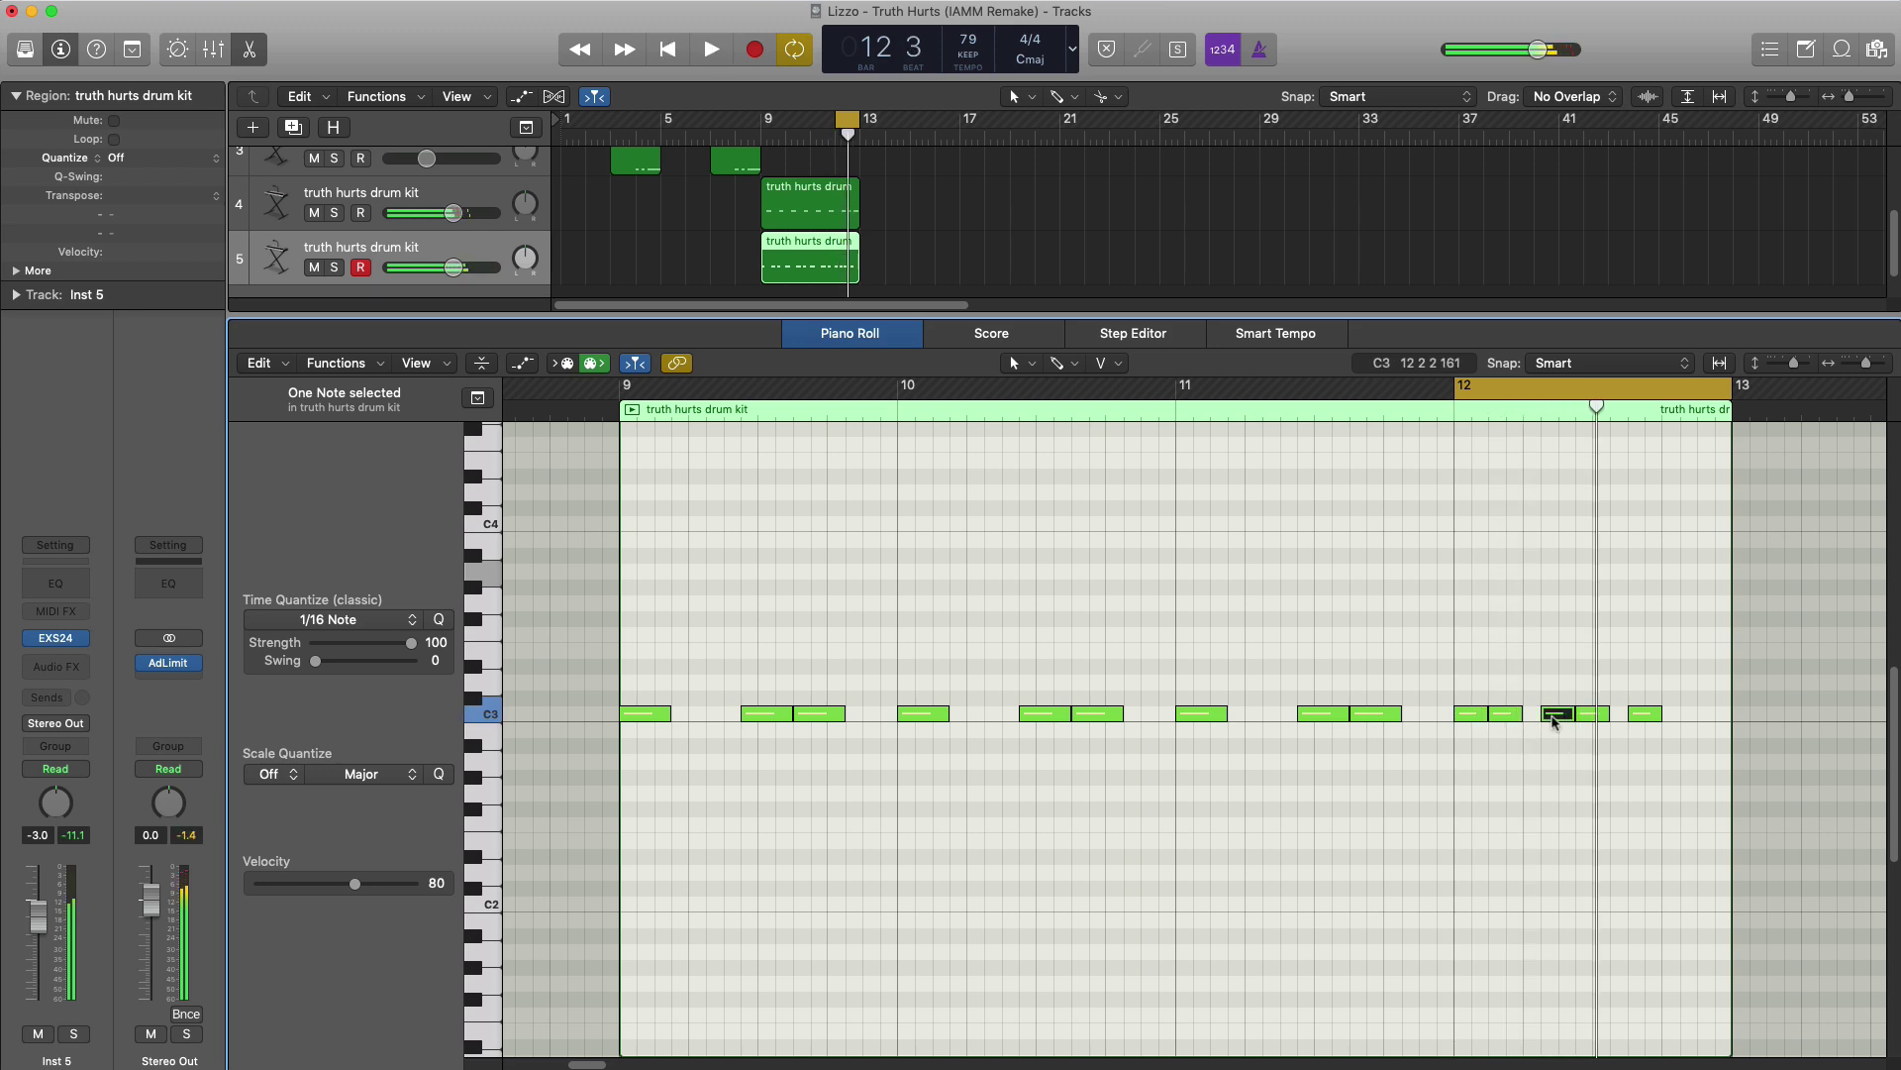
click(1585, 722)
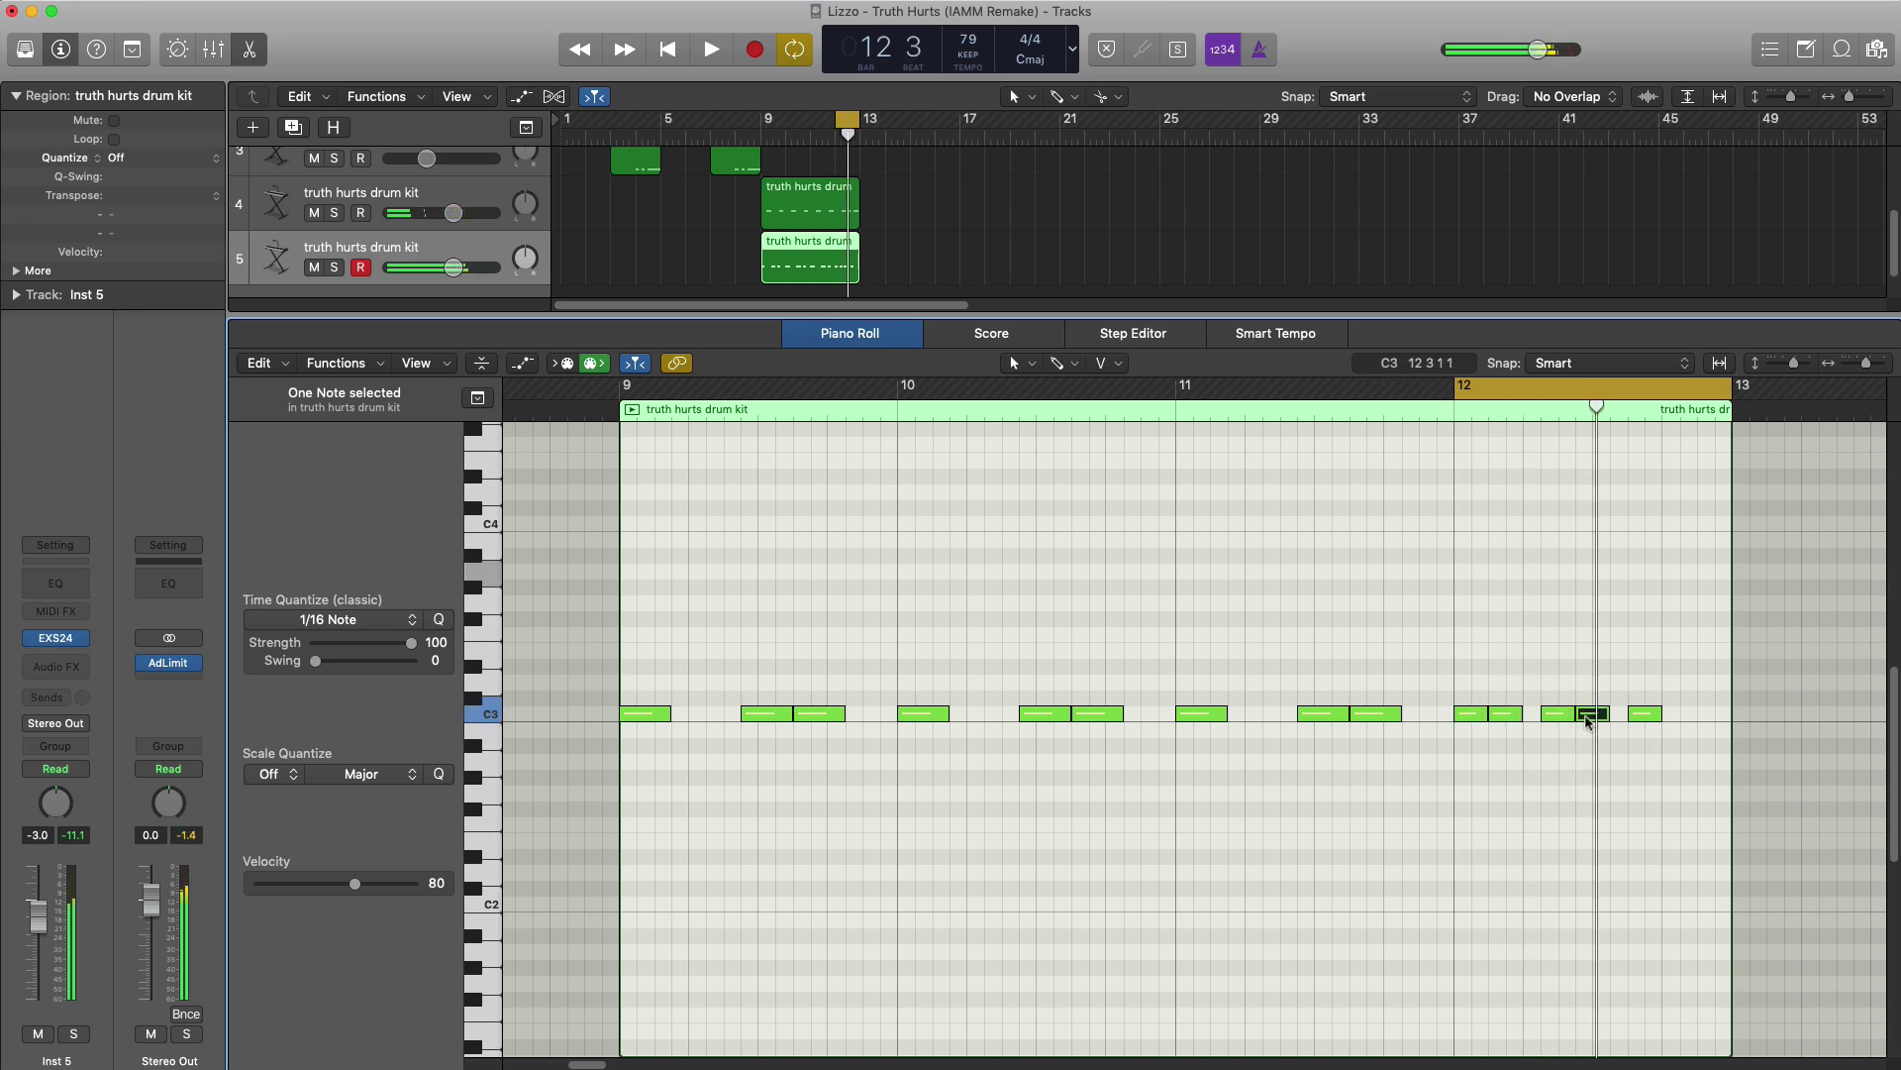
key(space)
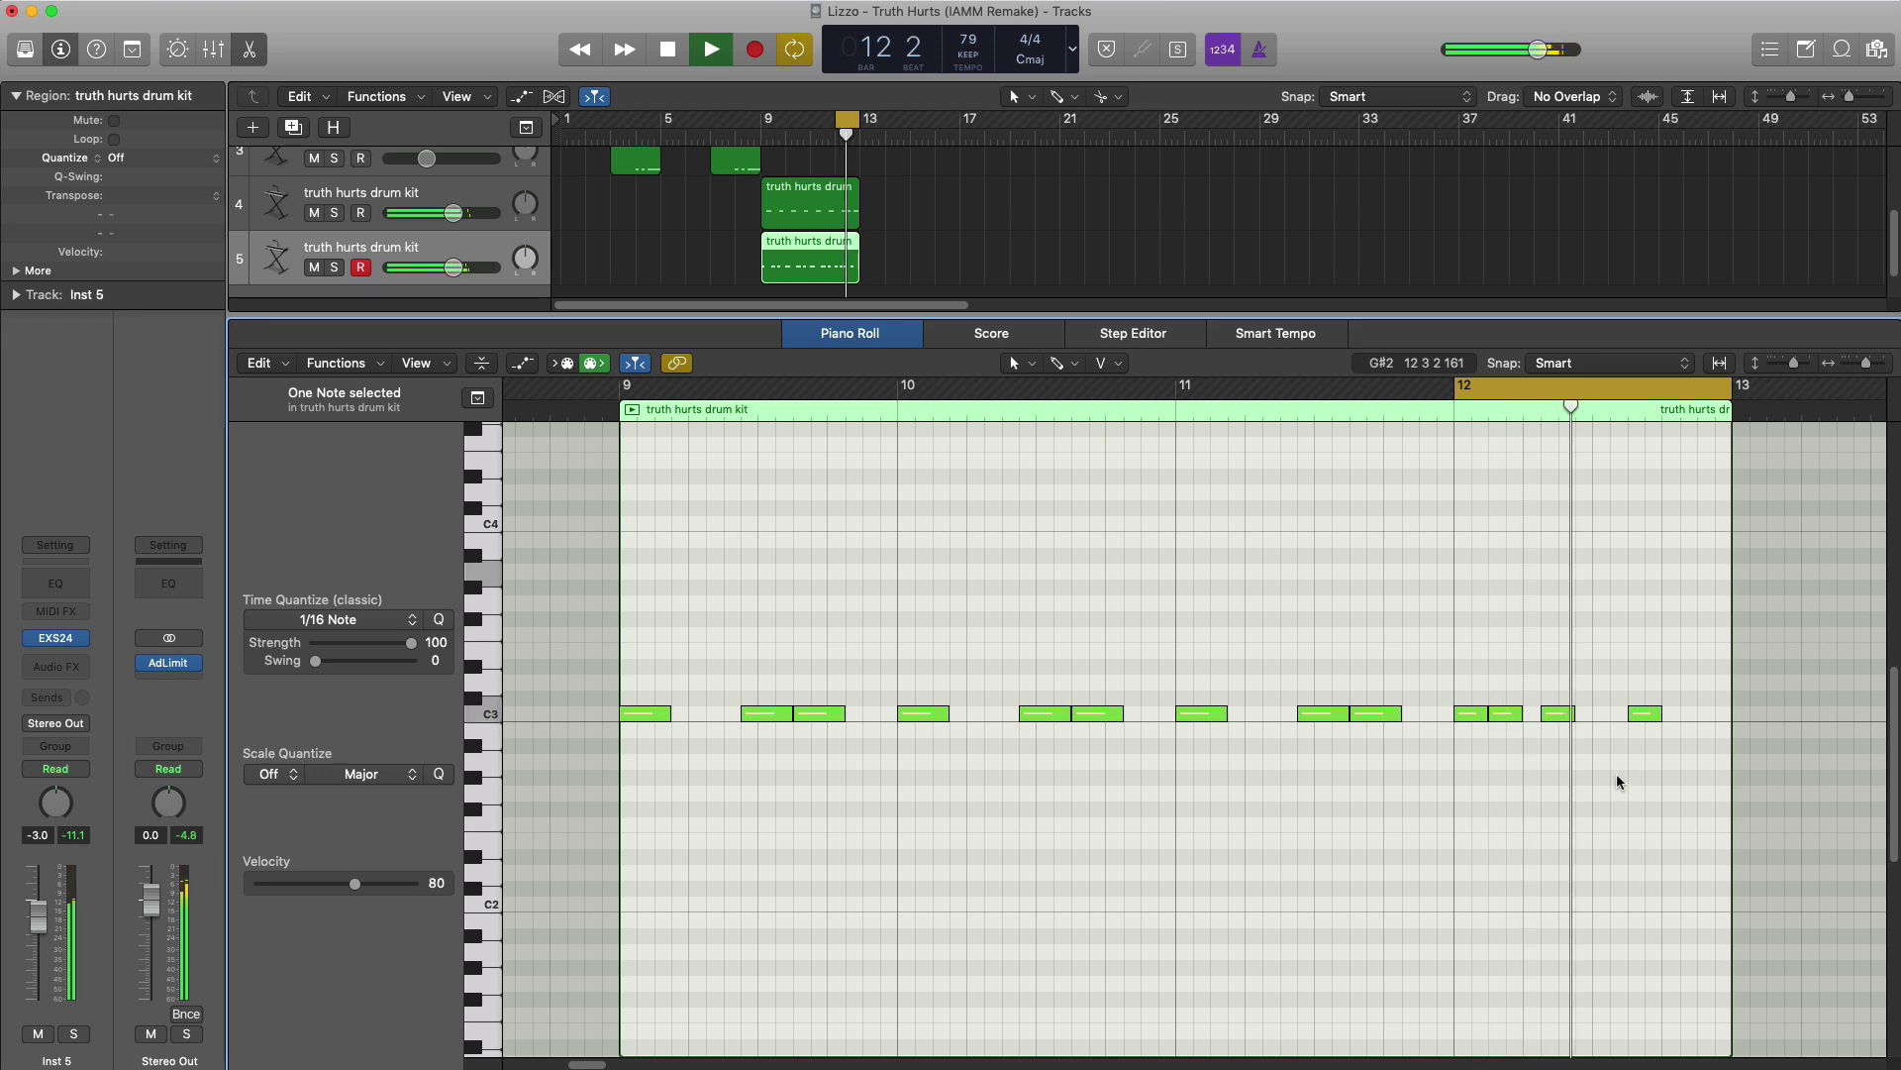
super+click(1598, 714)
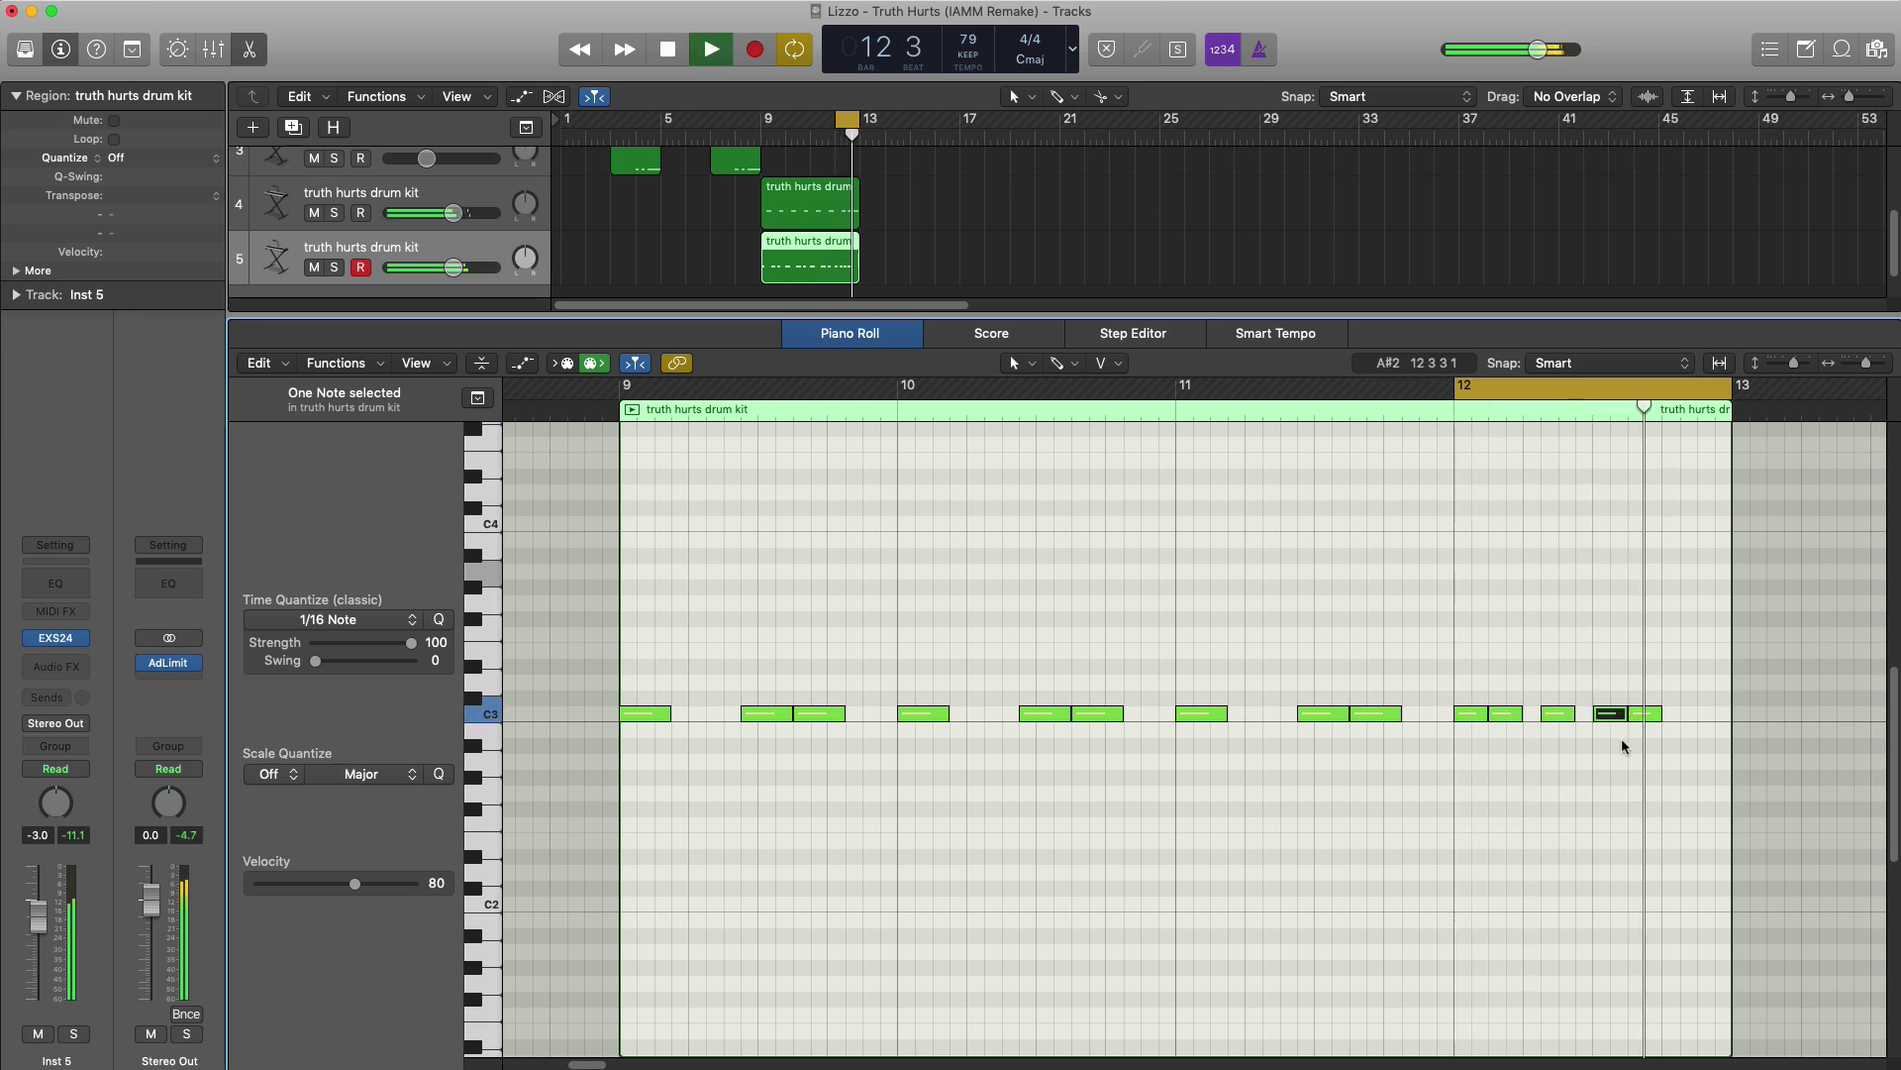
super+click(1702, 715)
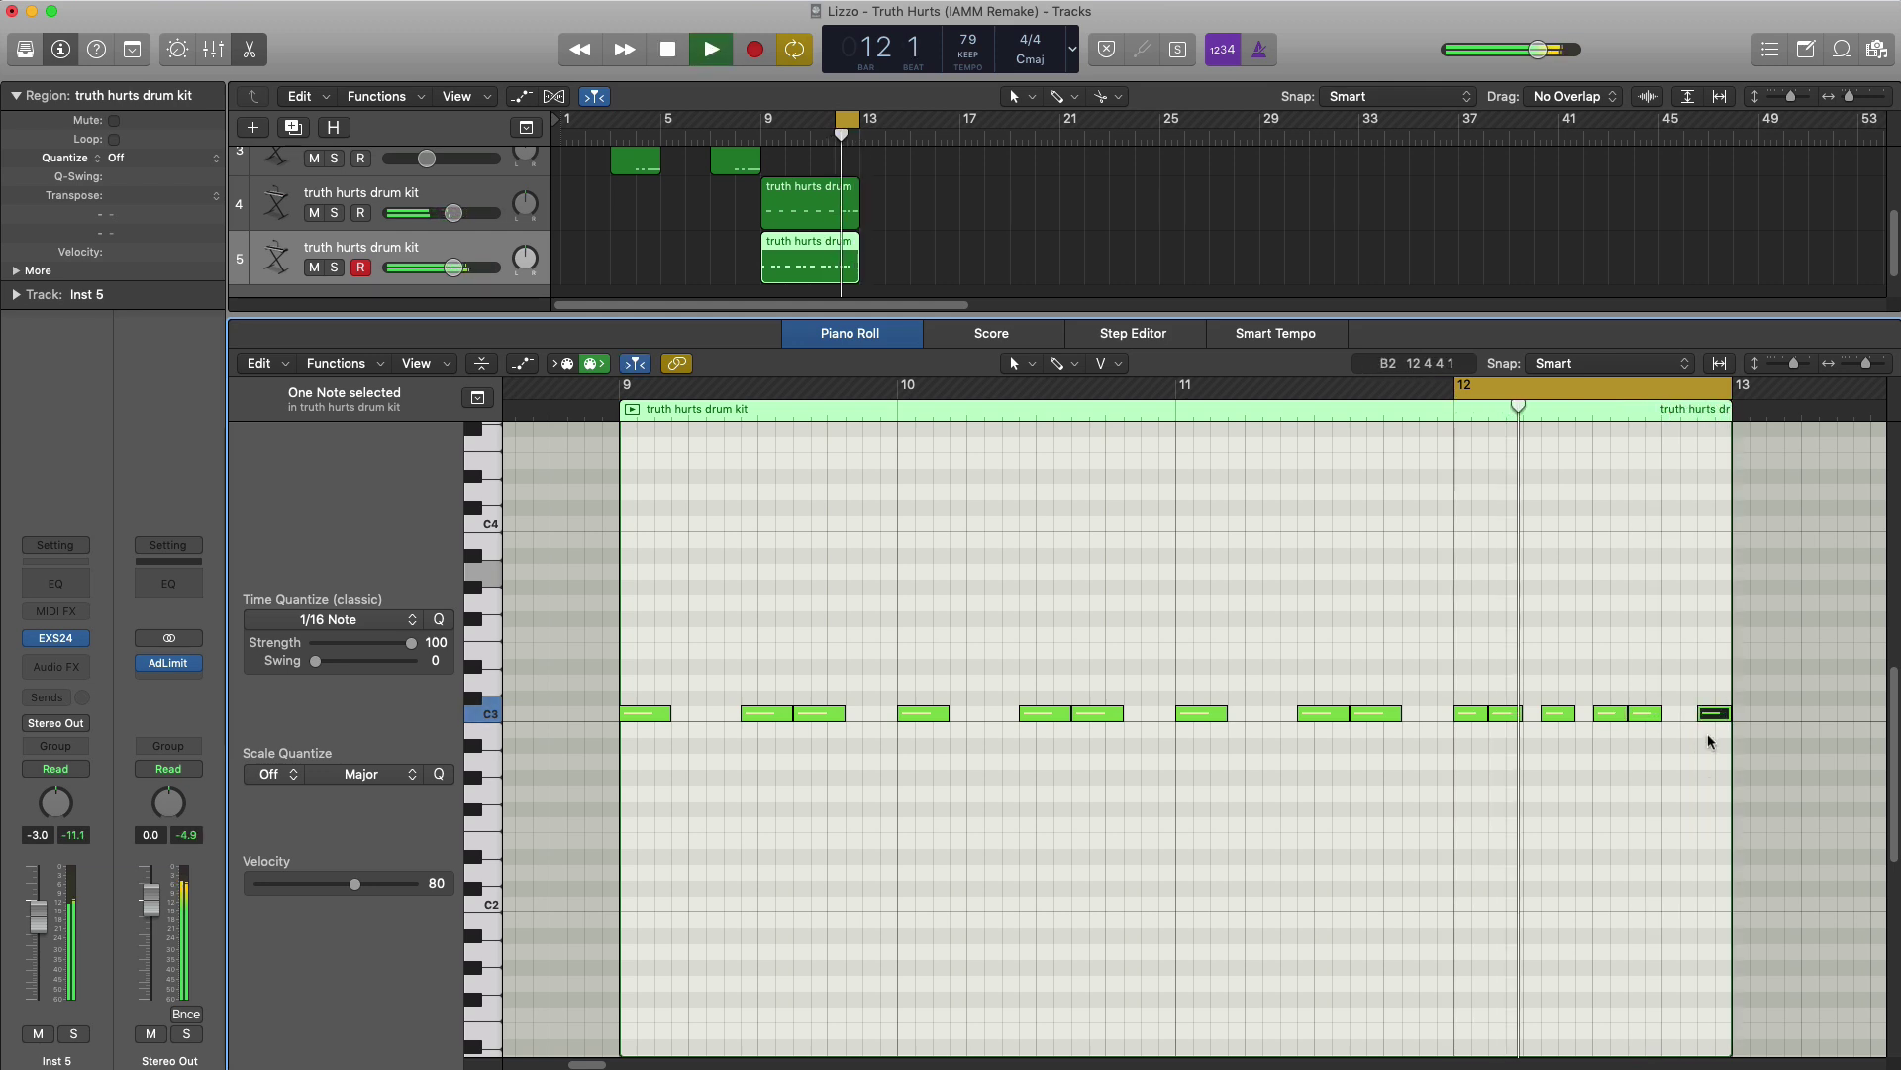
drag(1704, 722, 1686, 722)
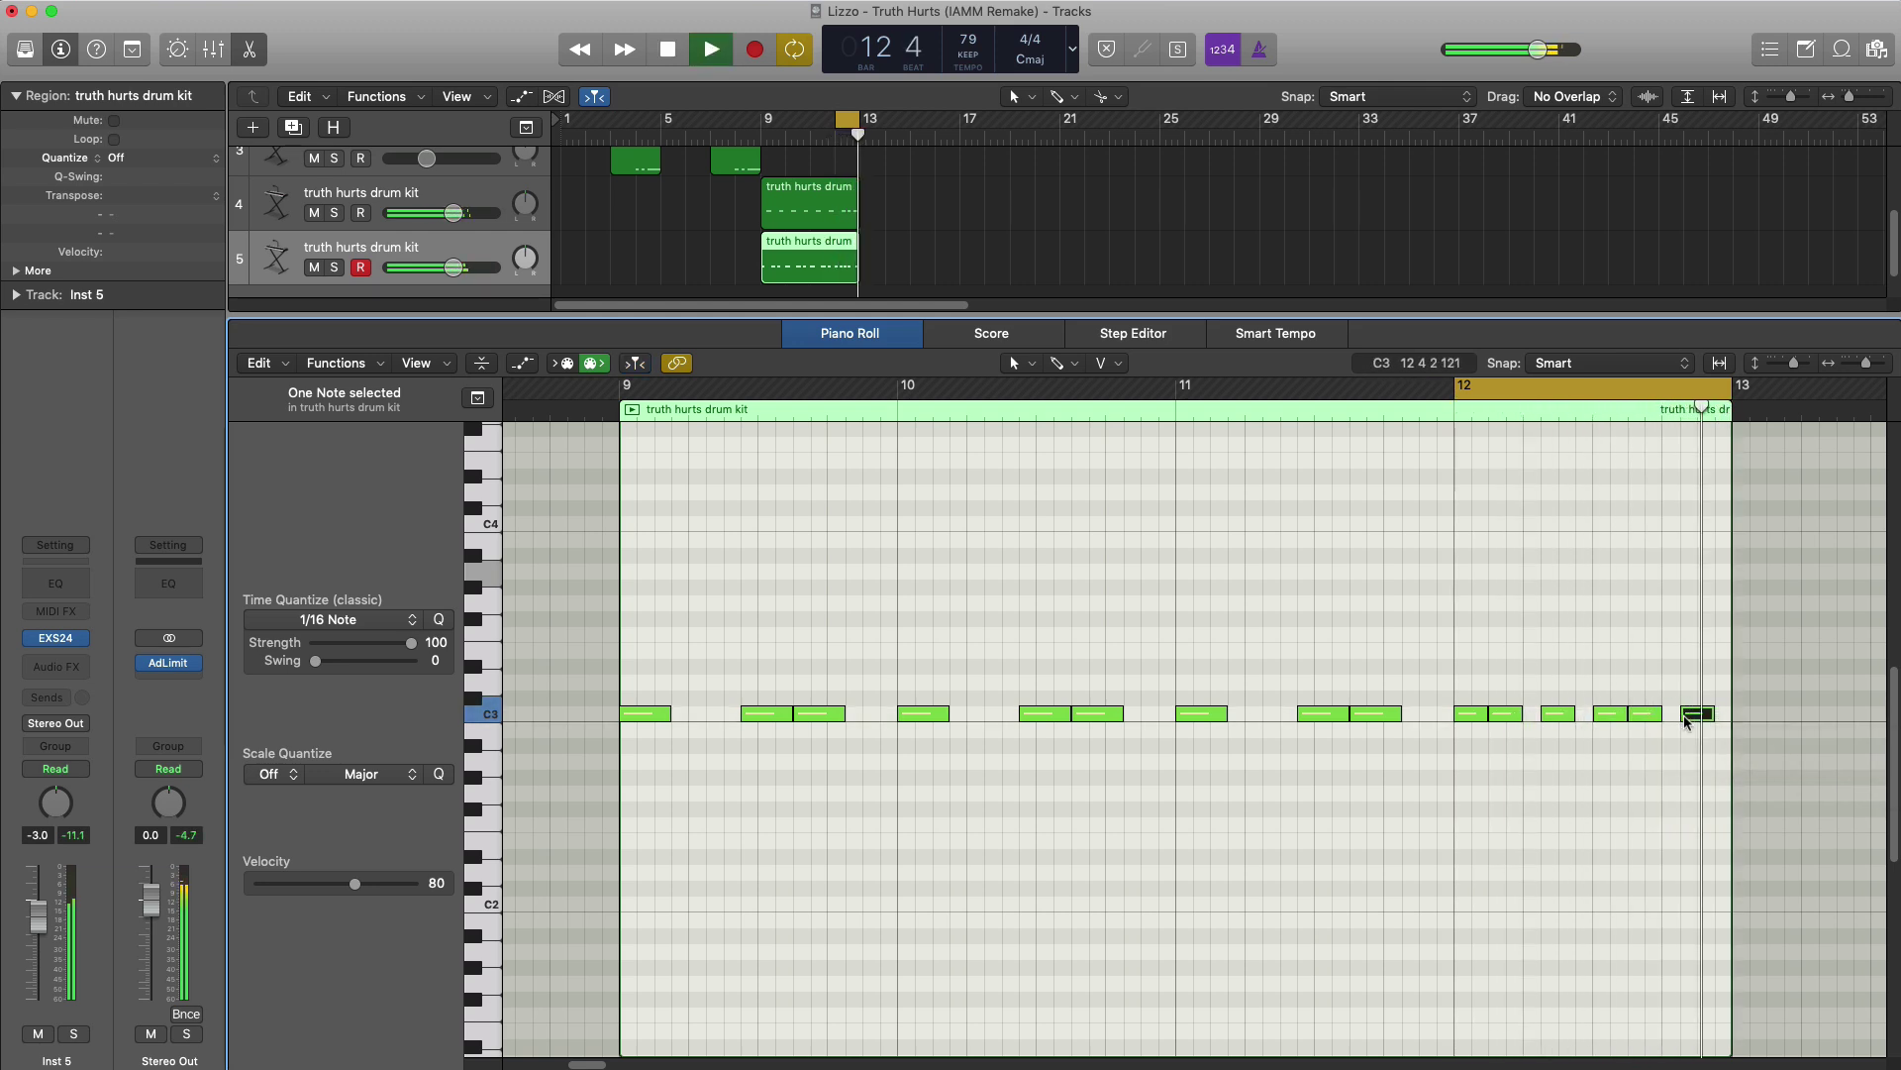
key(space)
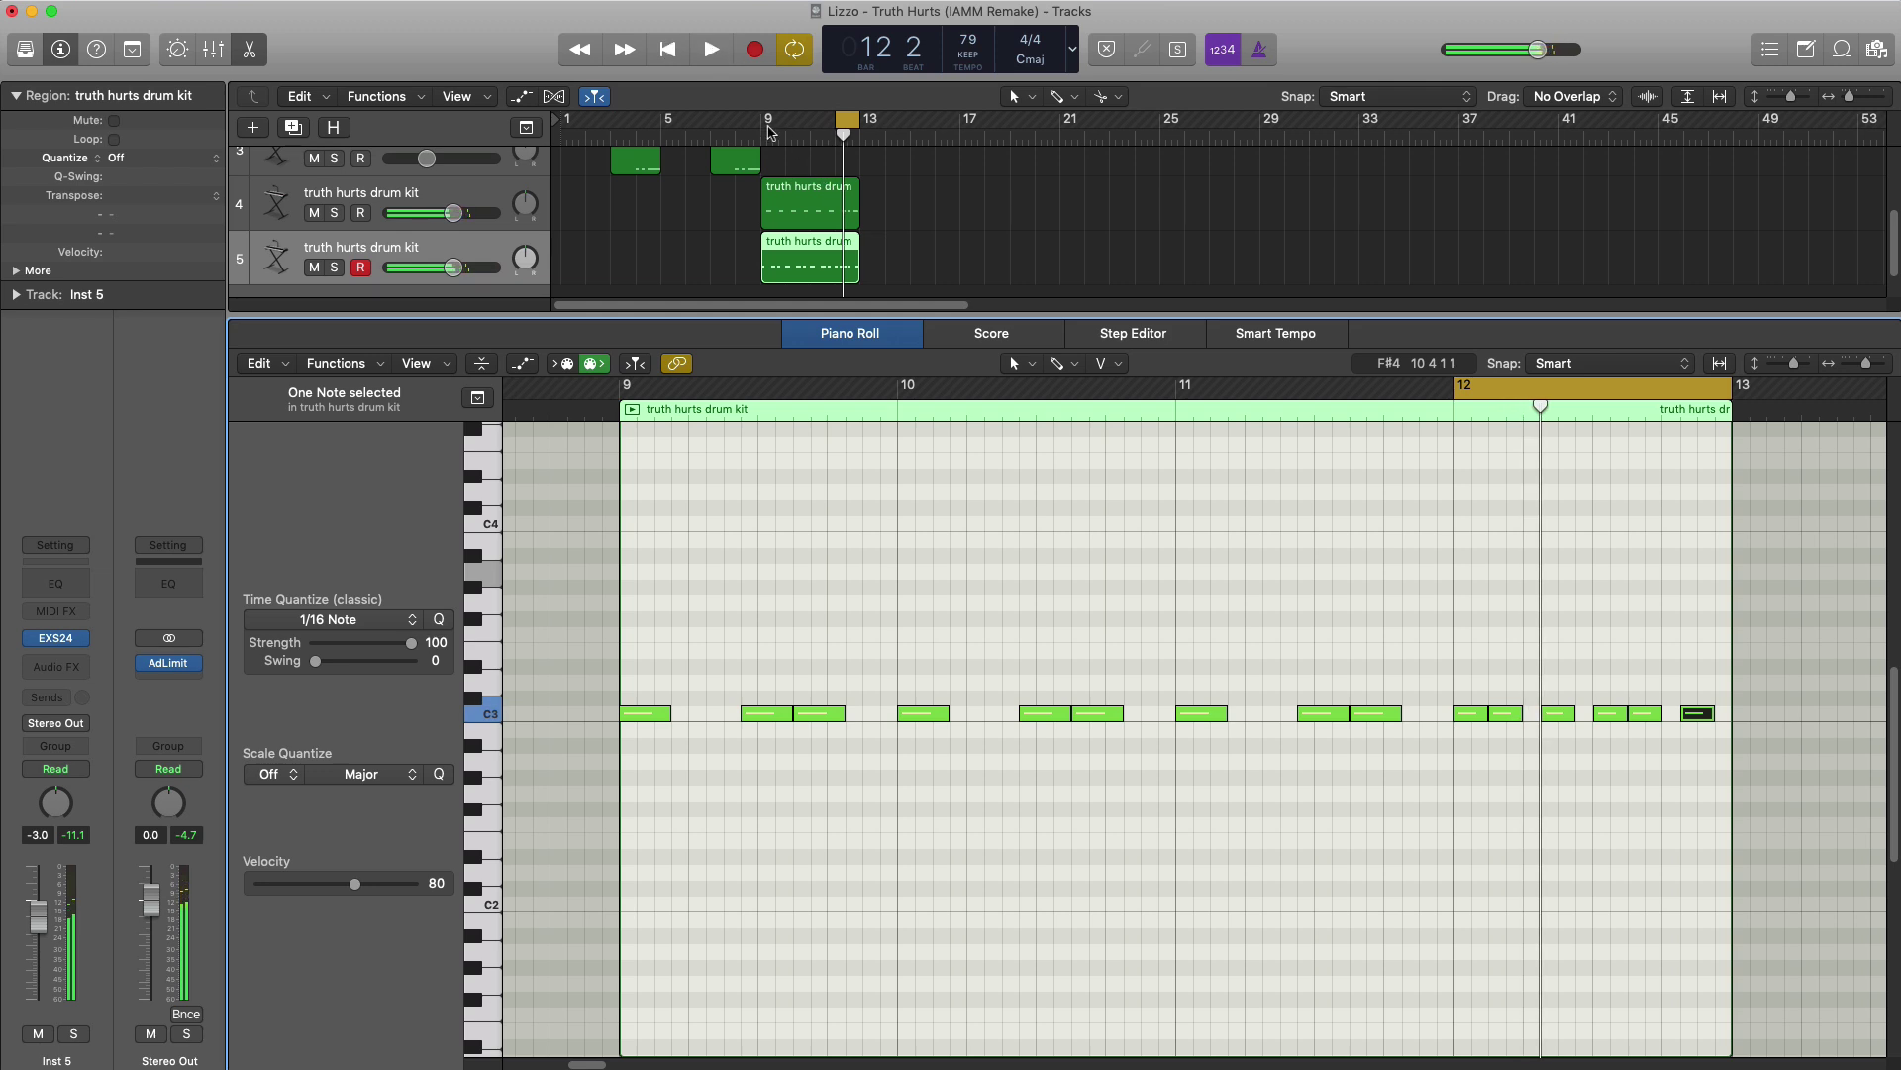
- Play back the cycle from bar 9 to 12, close the note editor and set track 5's volume to -1.8 dB
drag(770, 132, 858, 131)
key(space)
key(e)
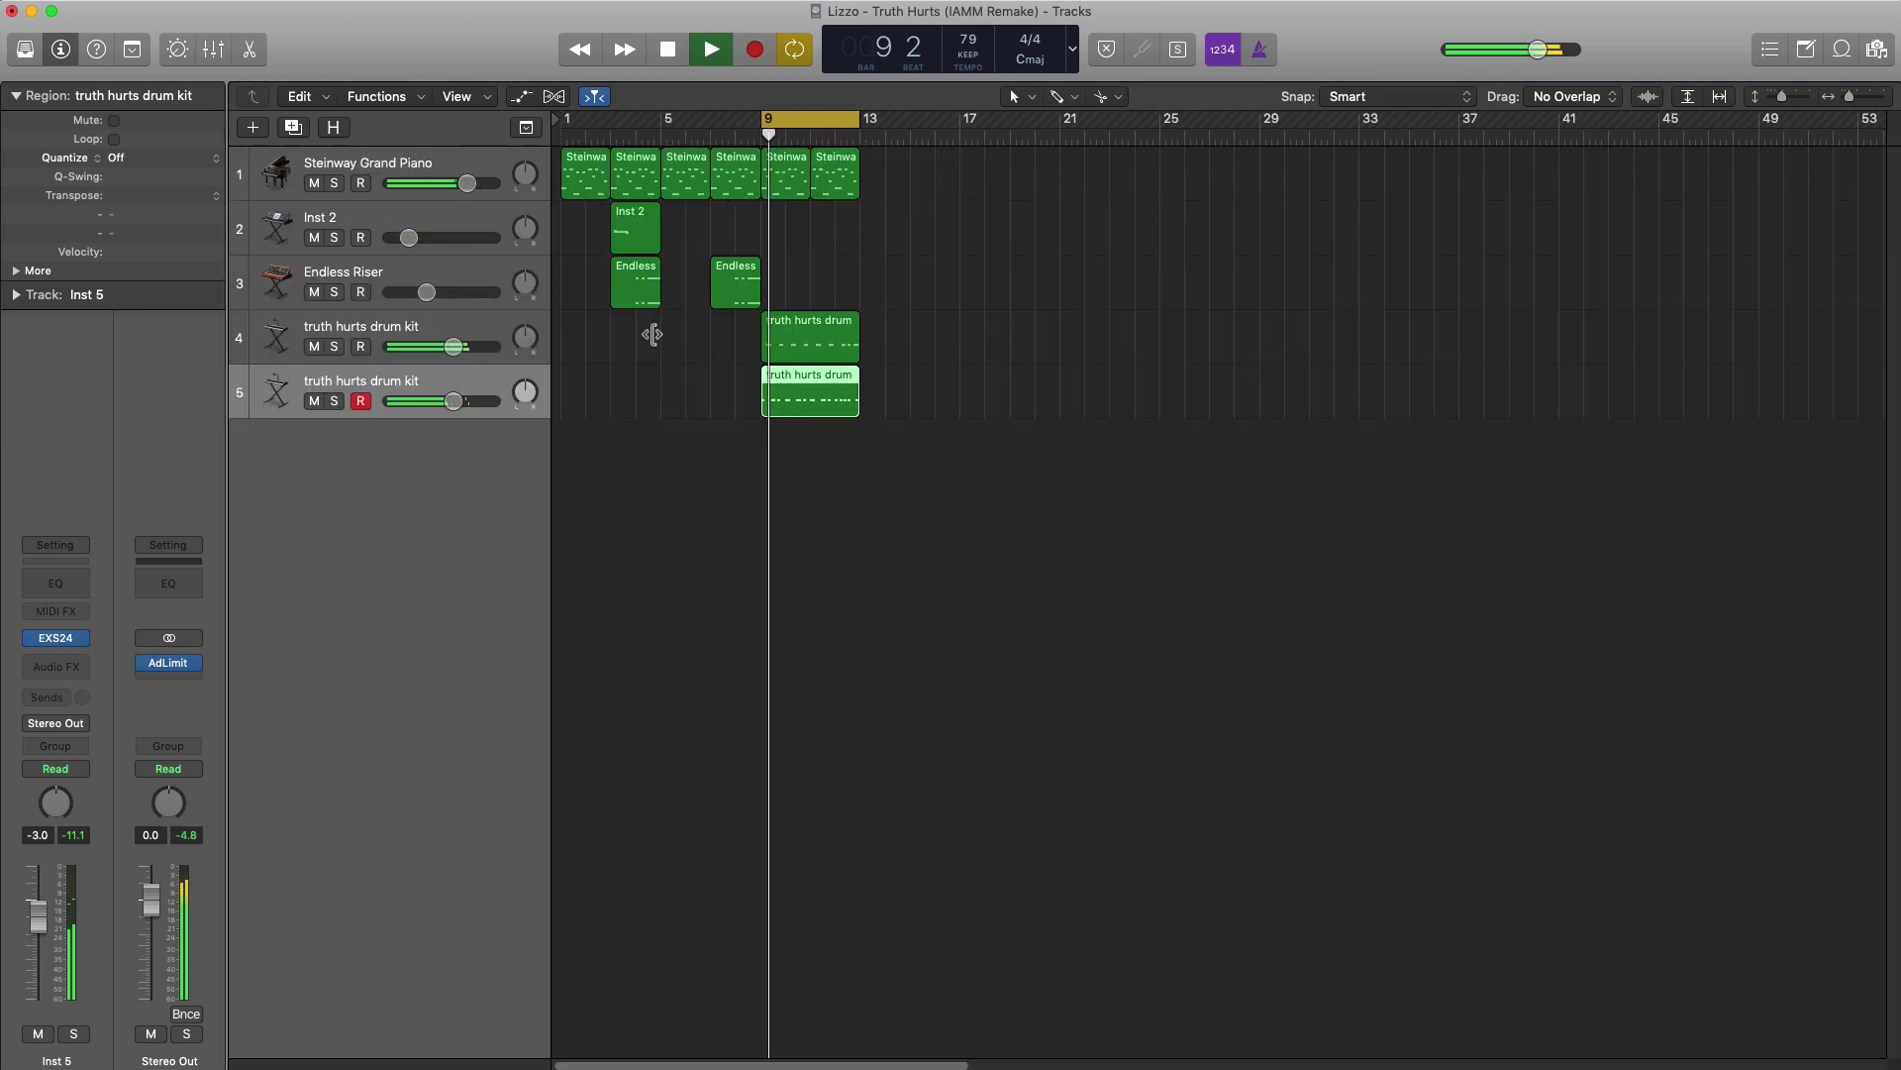
drag(452, 400, 458, 400)
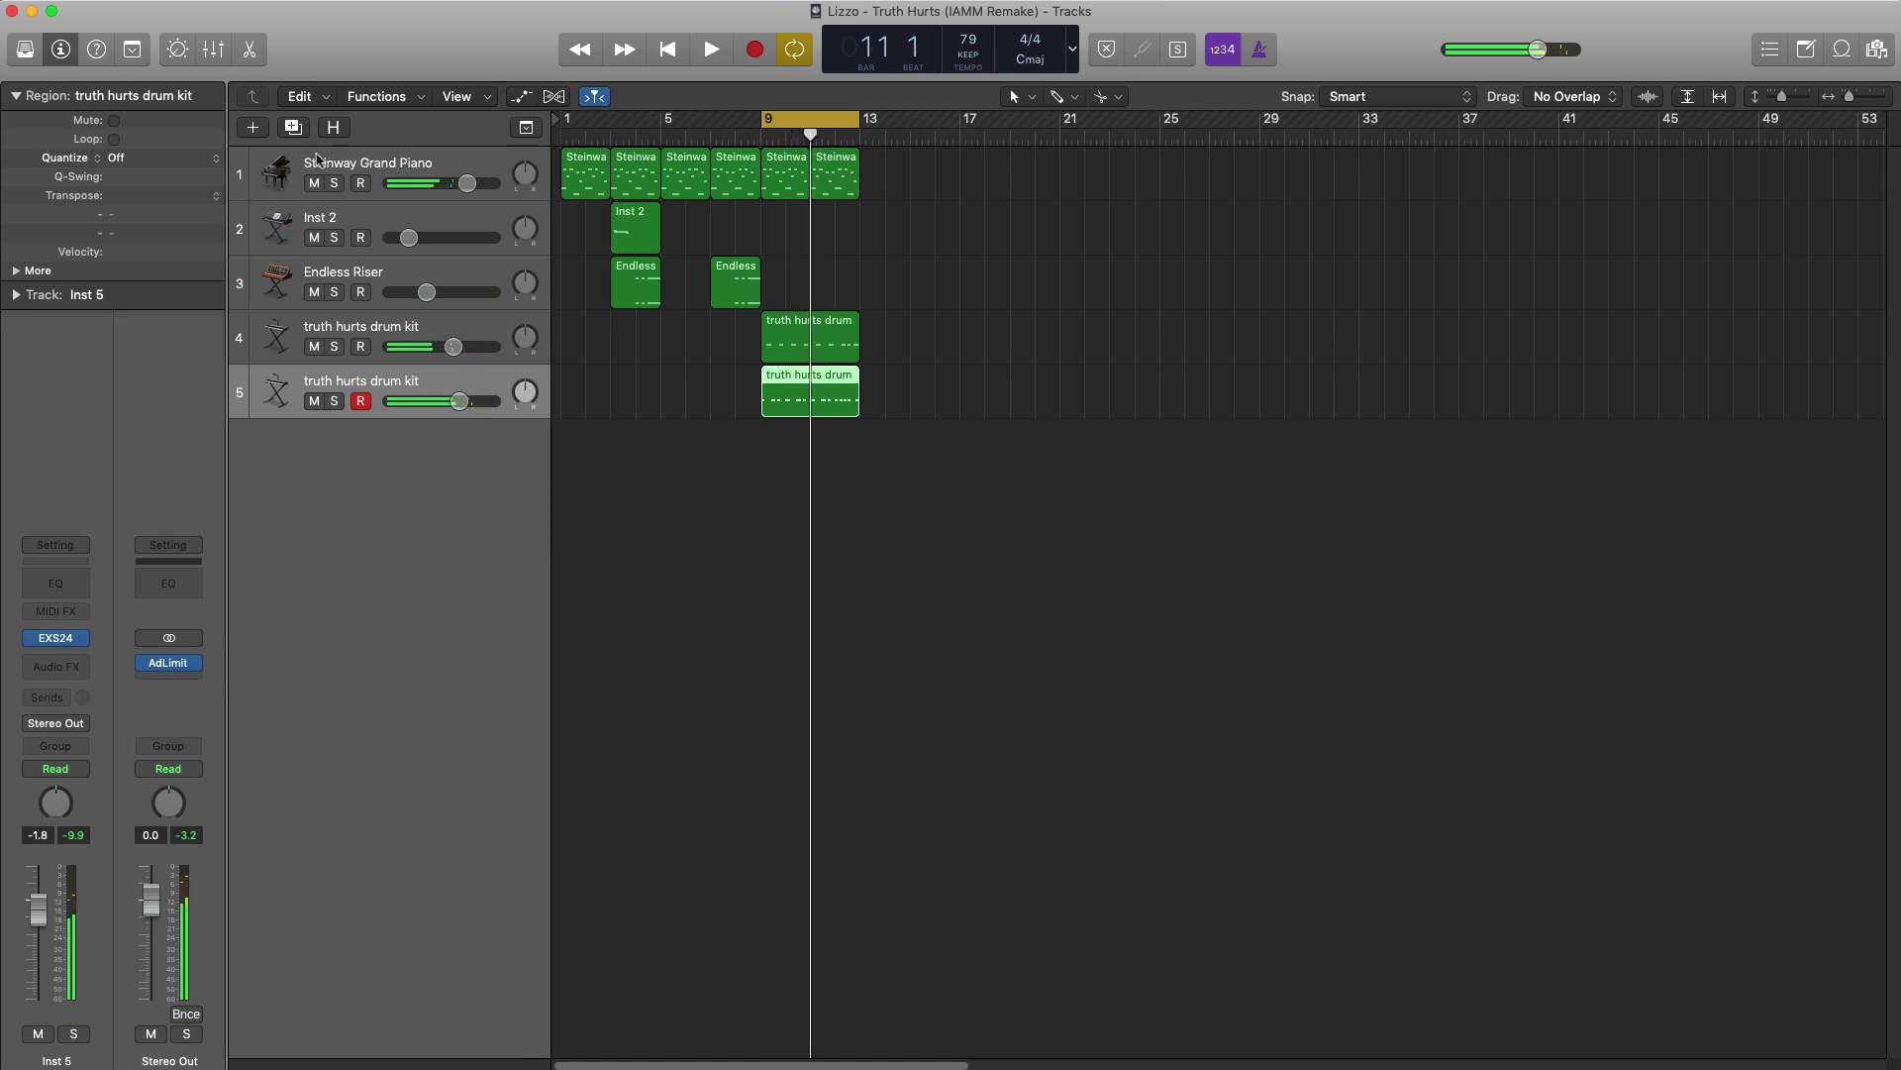
- Duplicate the drum kit track again and open a new four-bar region on it starting at bar 9
click(296, 130)
drag(778, 460, 858, 460)
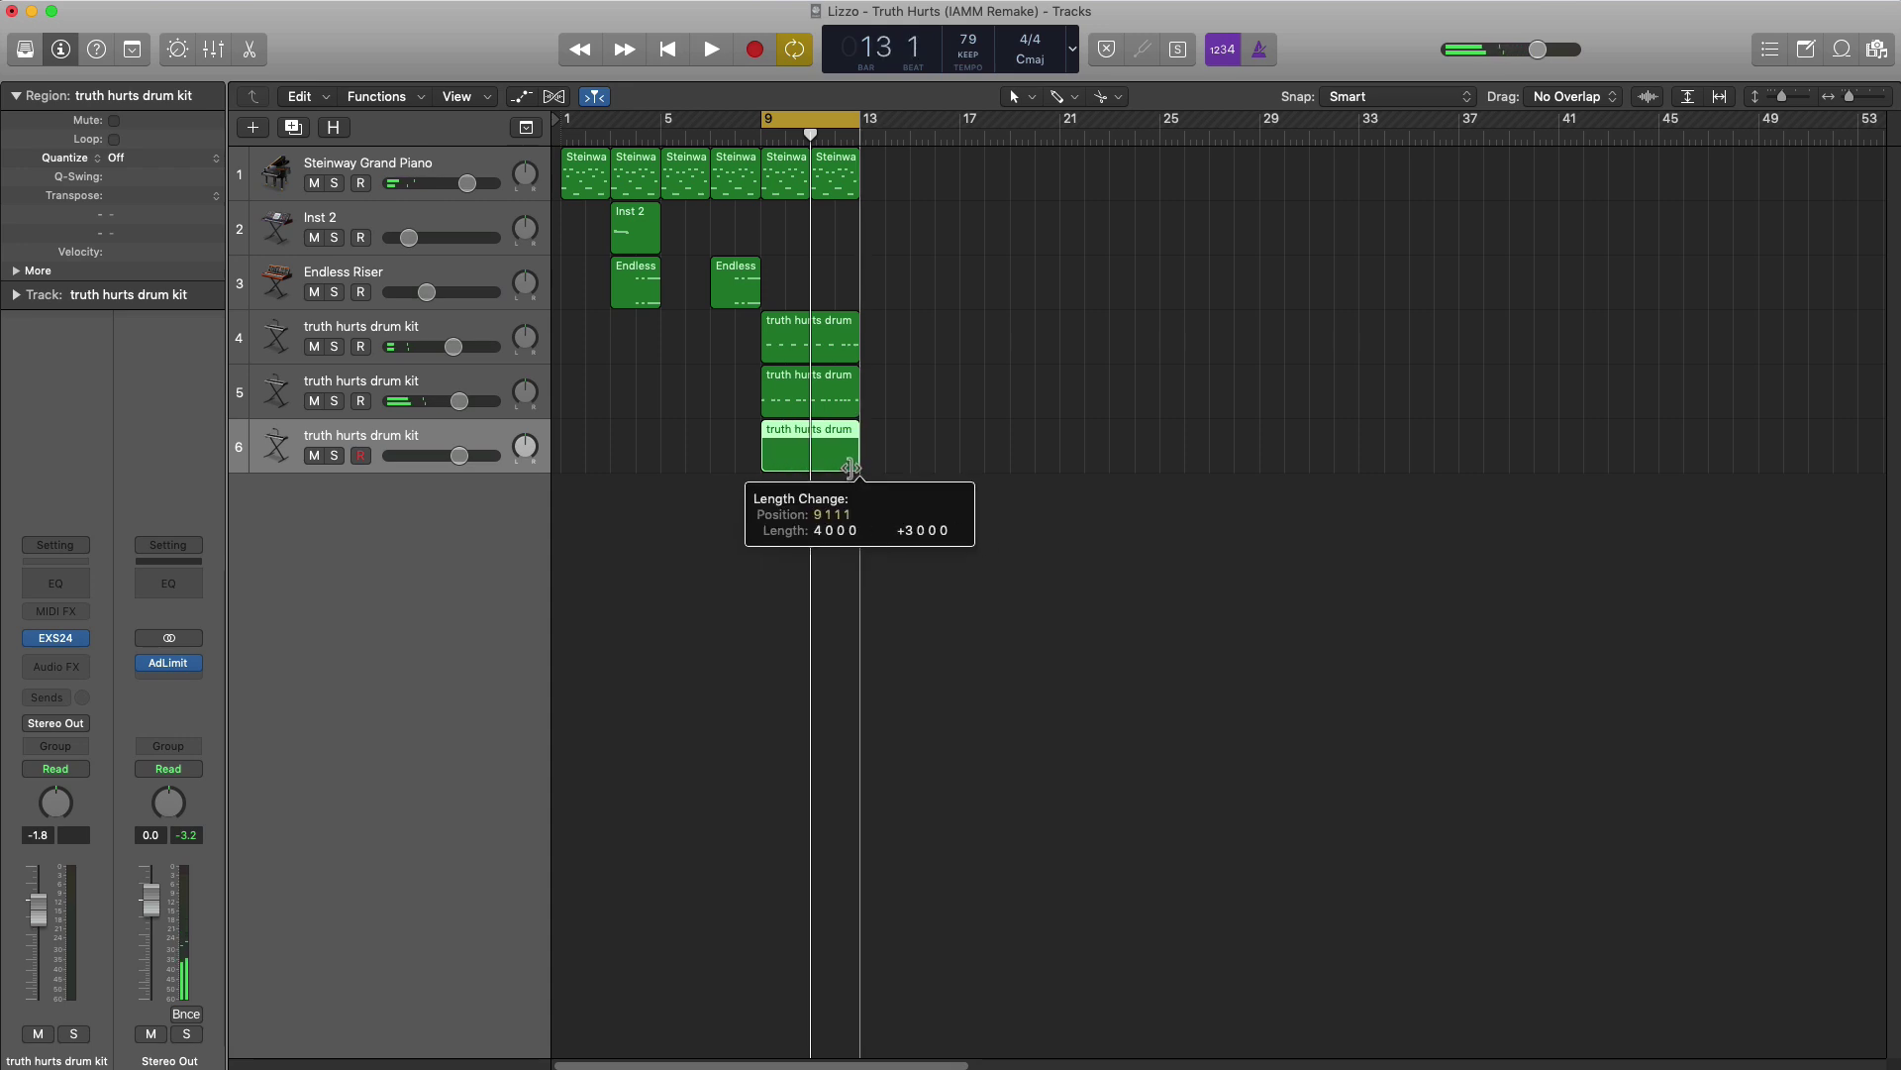
double_click(829, 466)
- Add sixteenth D#3 notes at 9 1 1, 9 1 2 and 9 1 4 while auditioning the loop
drag(647, 677, 636, 679)
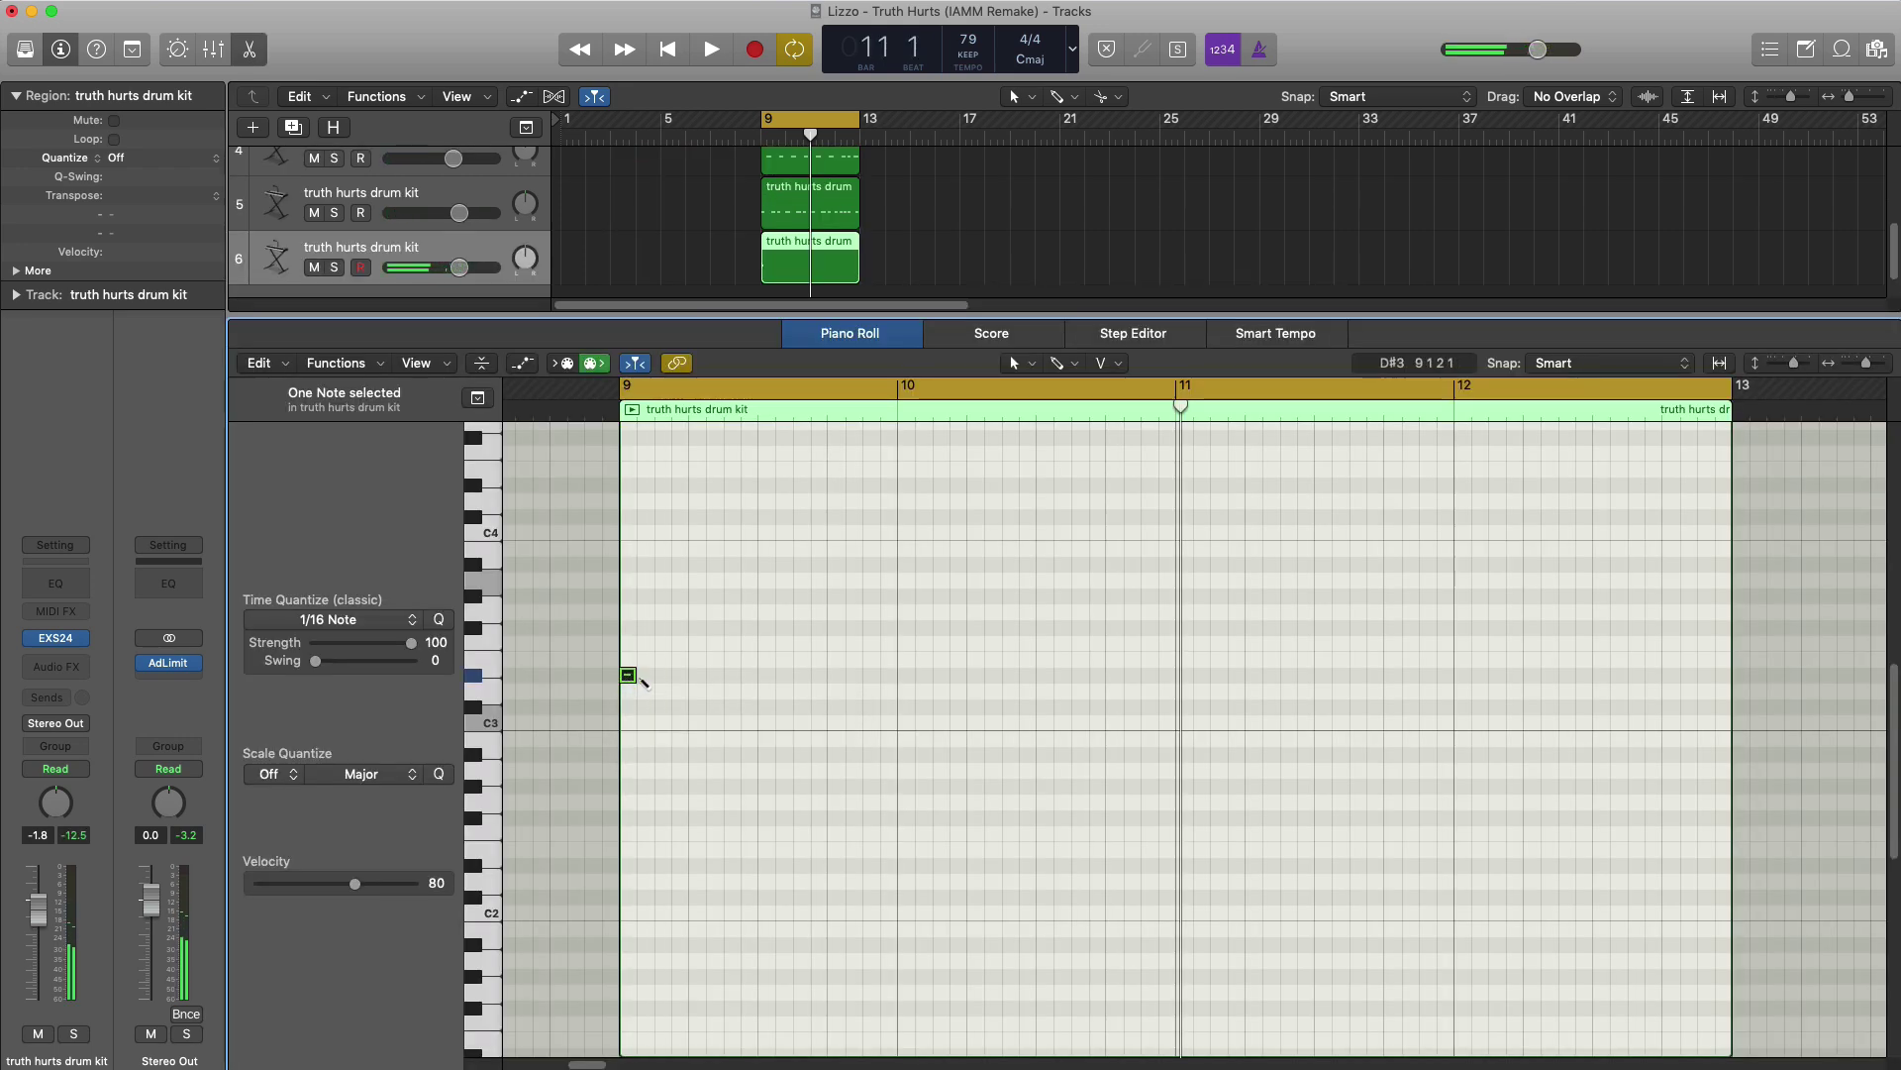
key(space)
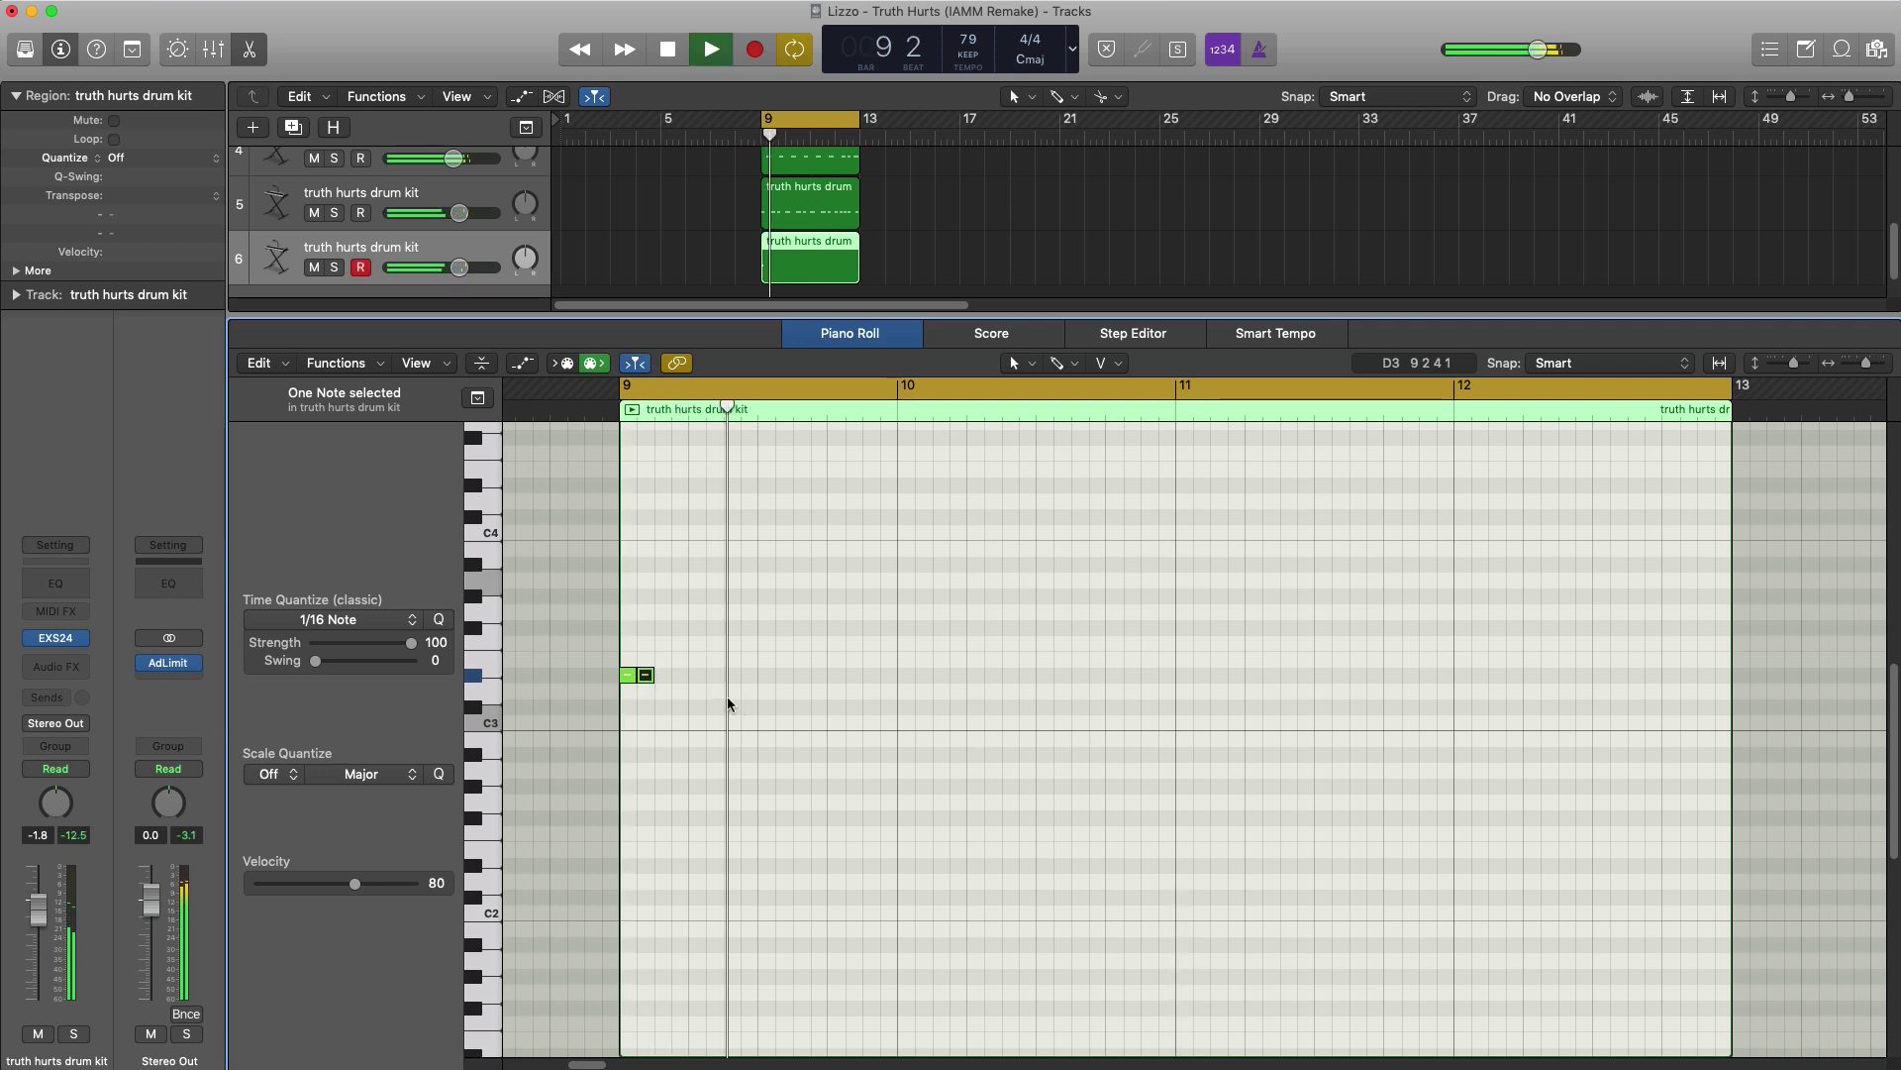
click(683, 677)
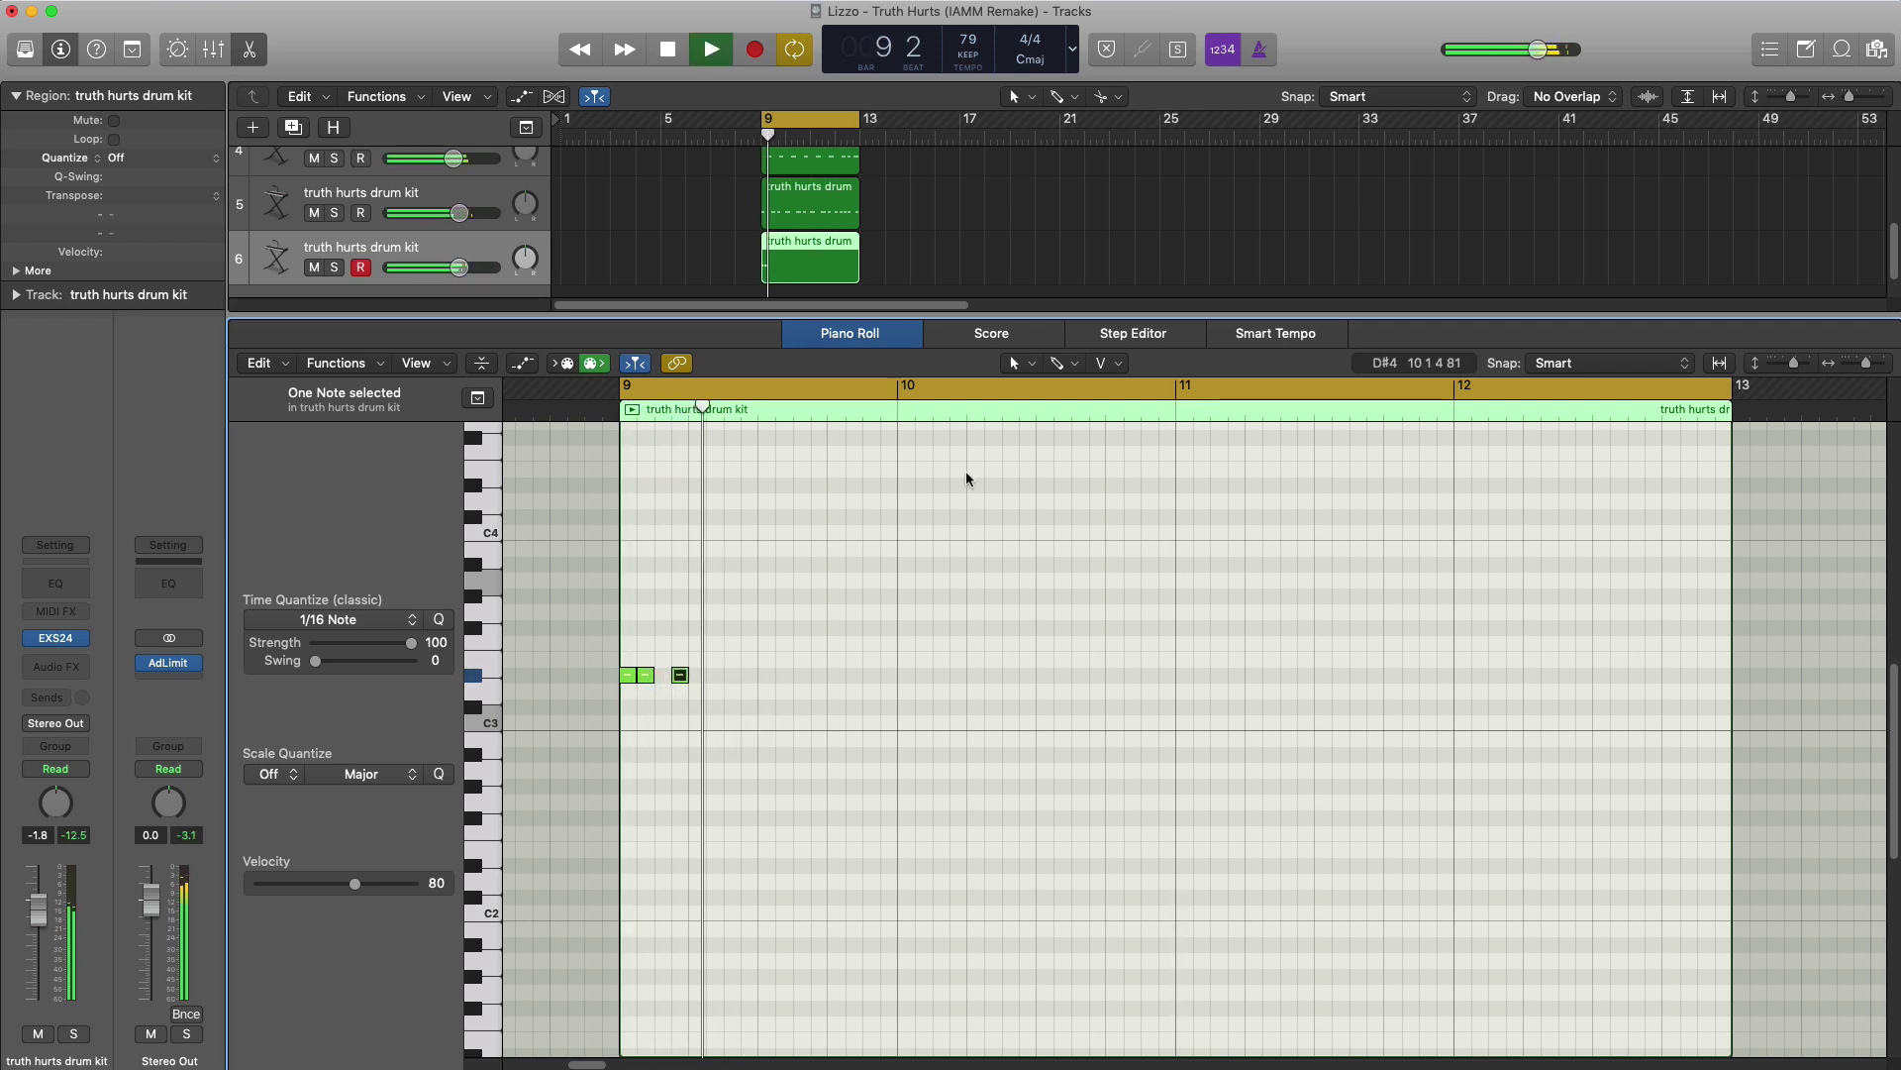
- Fill the gap at 9 1 3 with two D#3 notes using the Brush Tool at 1/32 Note quantize, then audition
click(1058, 366)
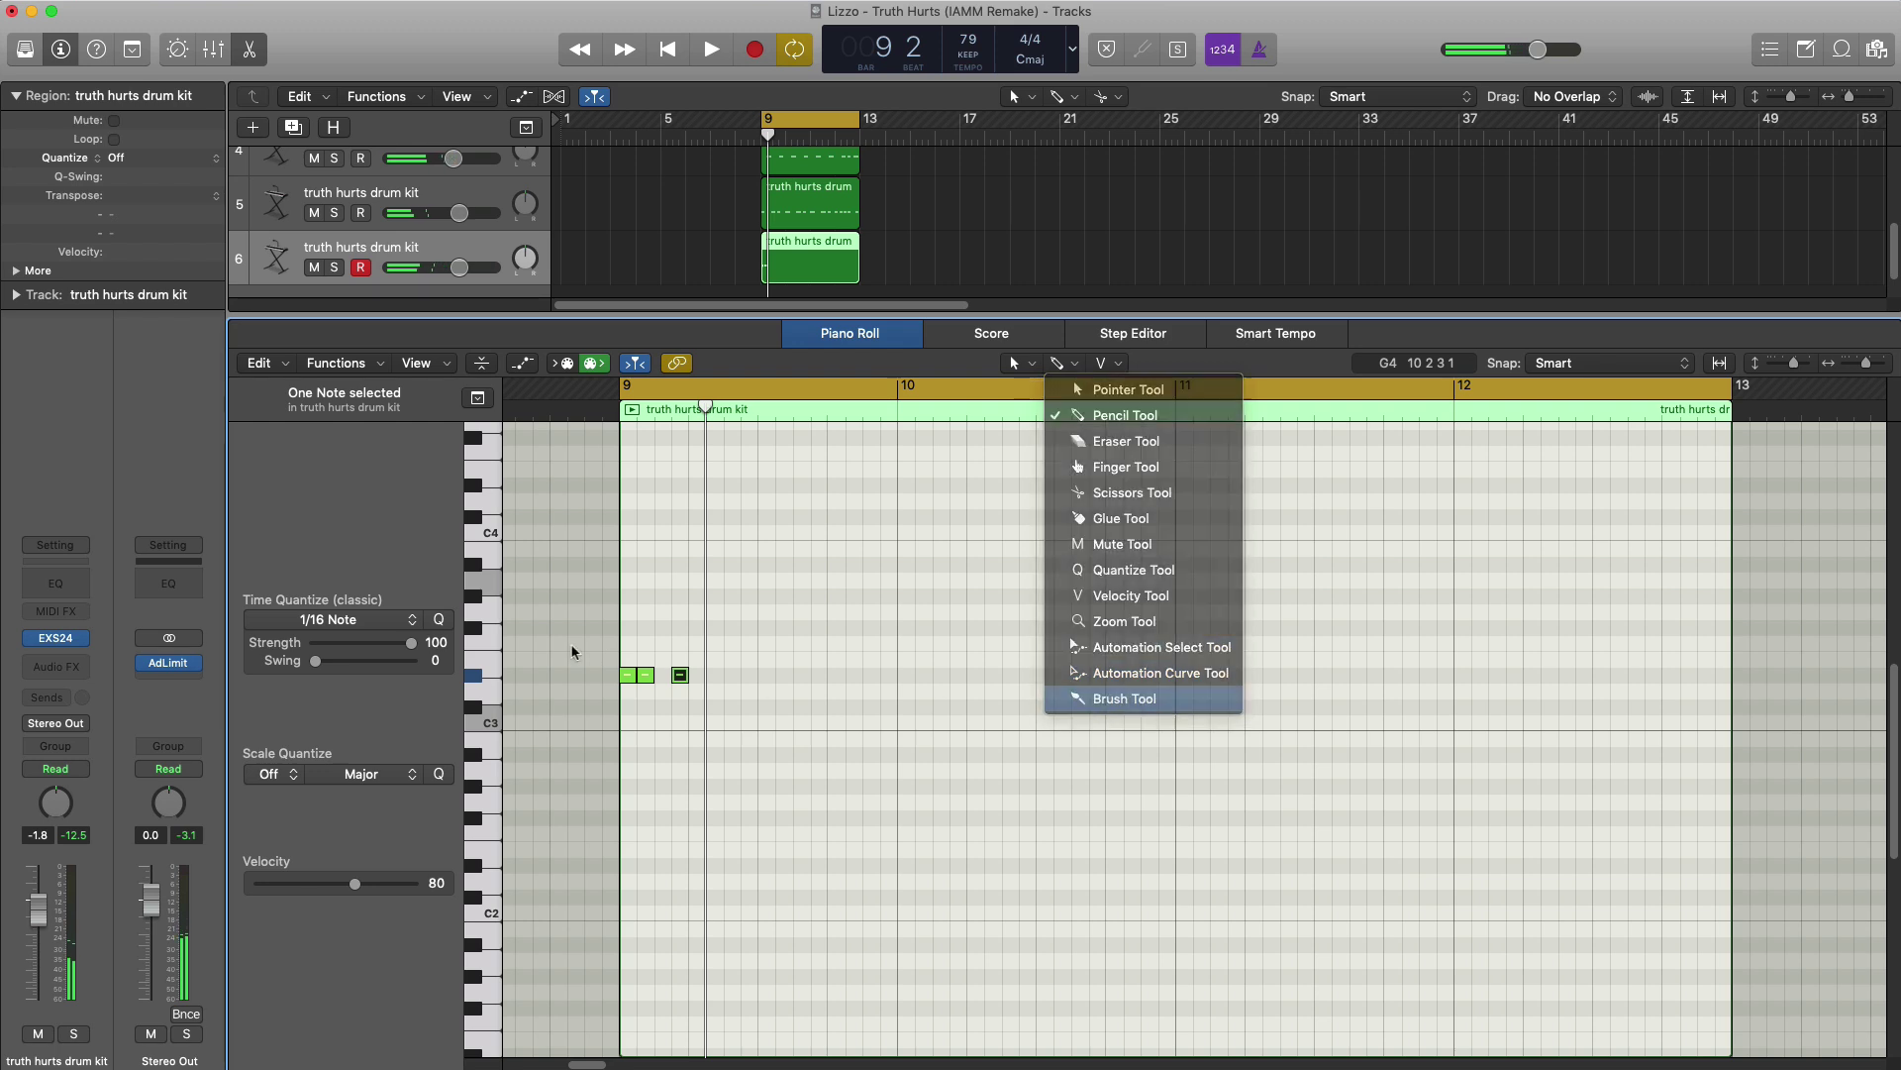
click(1099, 696)
click(359, 620)
click(338, 763)
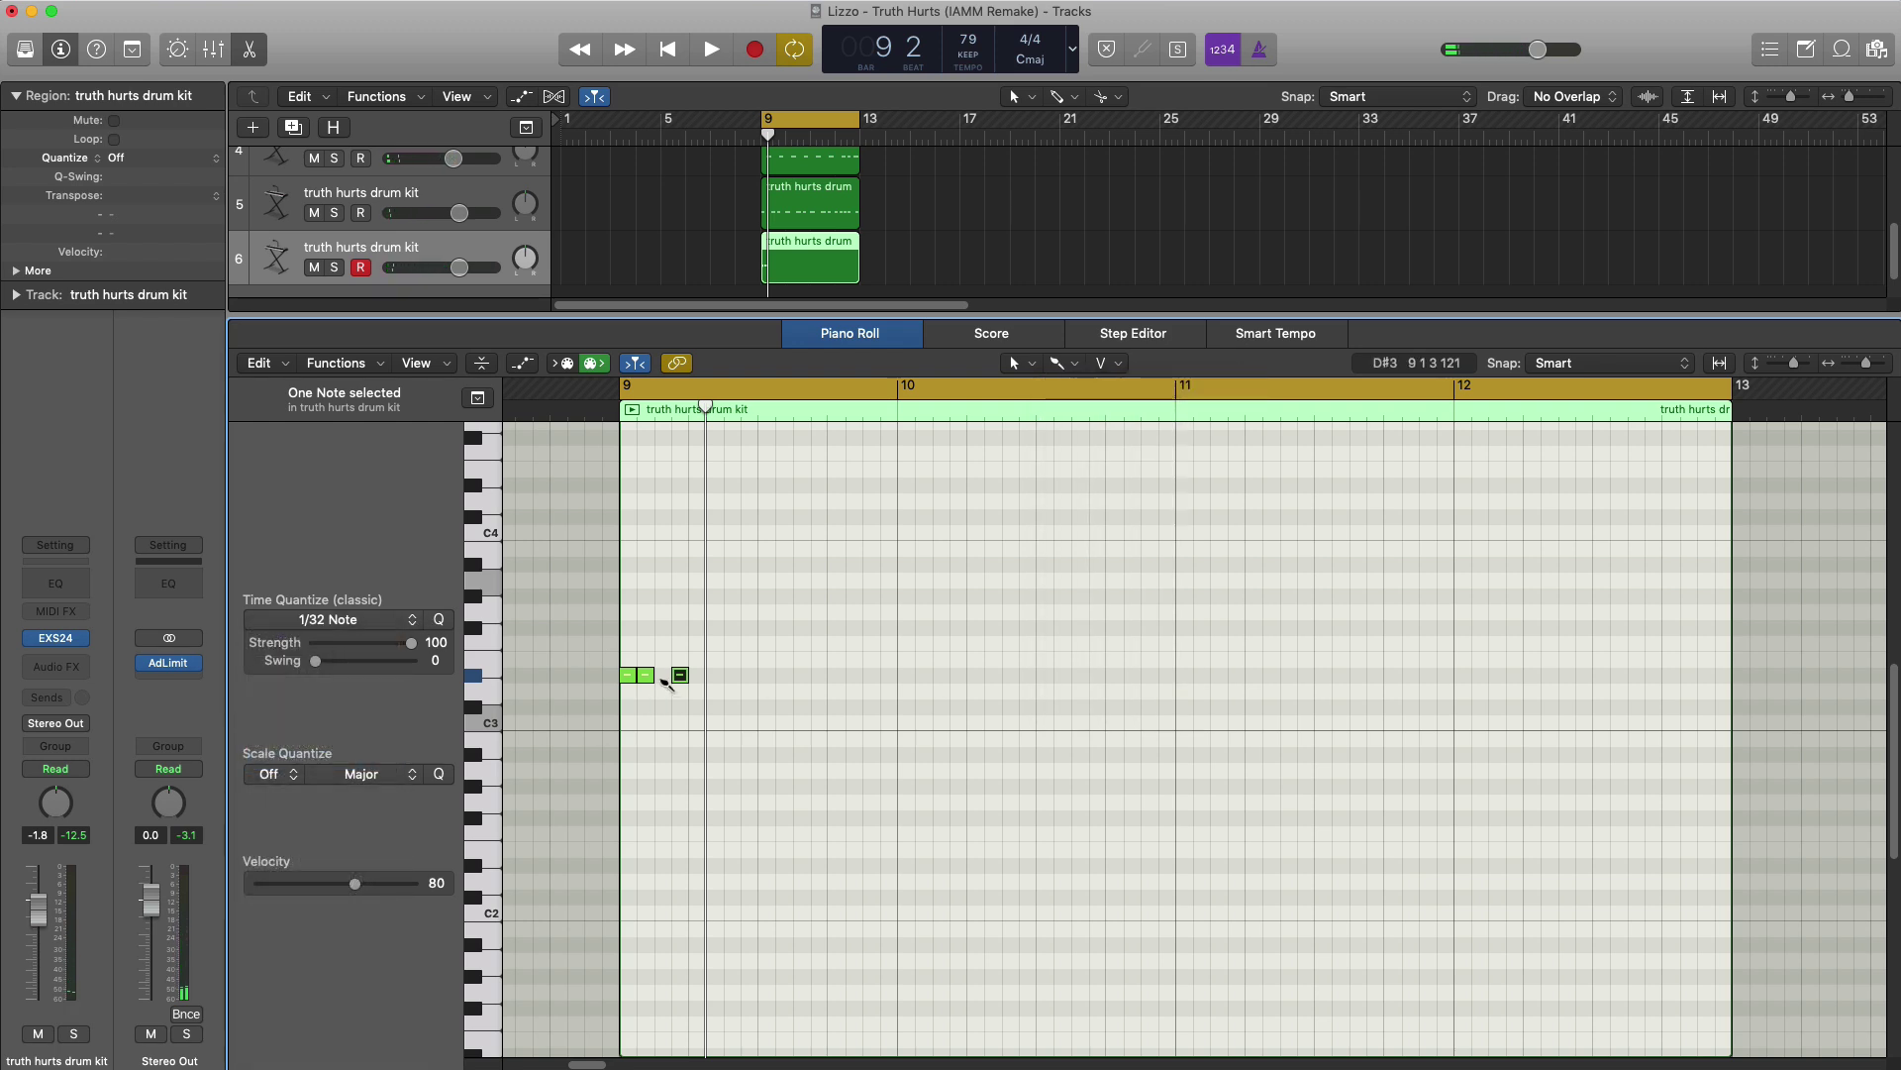
key(space)
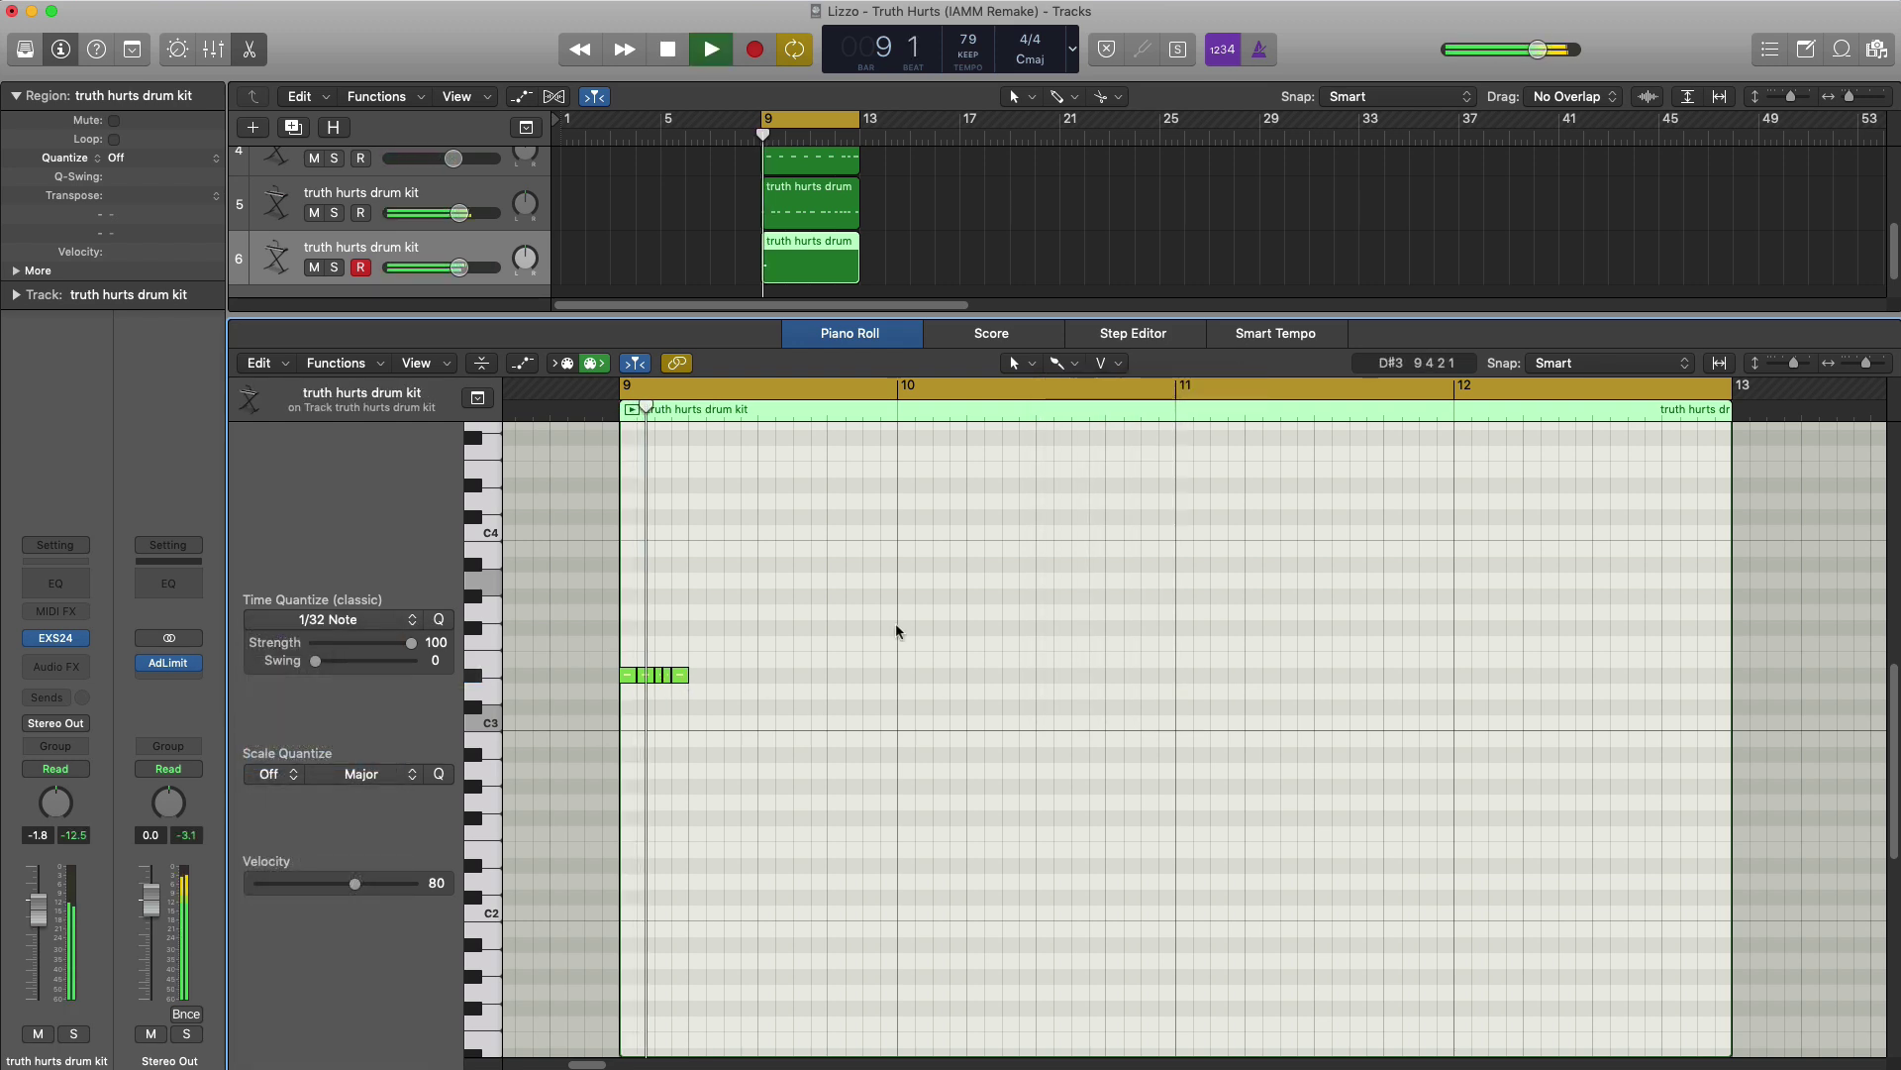
- Return to the Pencil Tool, extend the D#3 sixteenth-note run through beat 2 of bar 9 and audition it
click(1058, 362)
click(1125, 415)
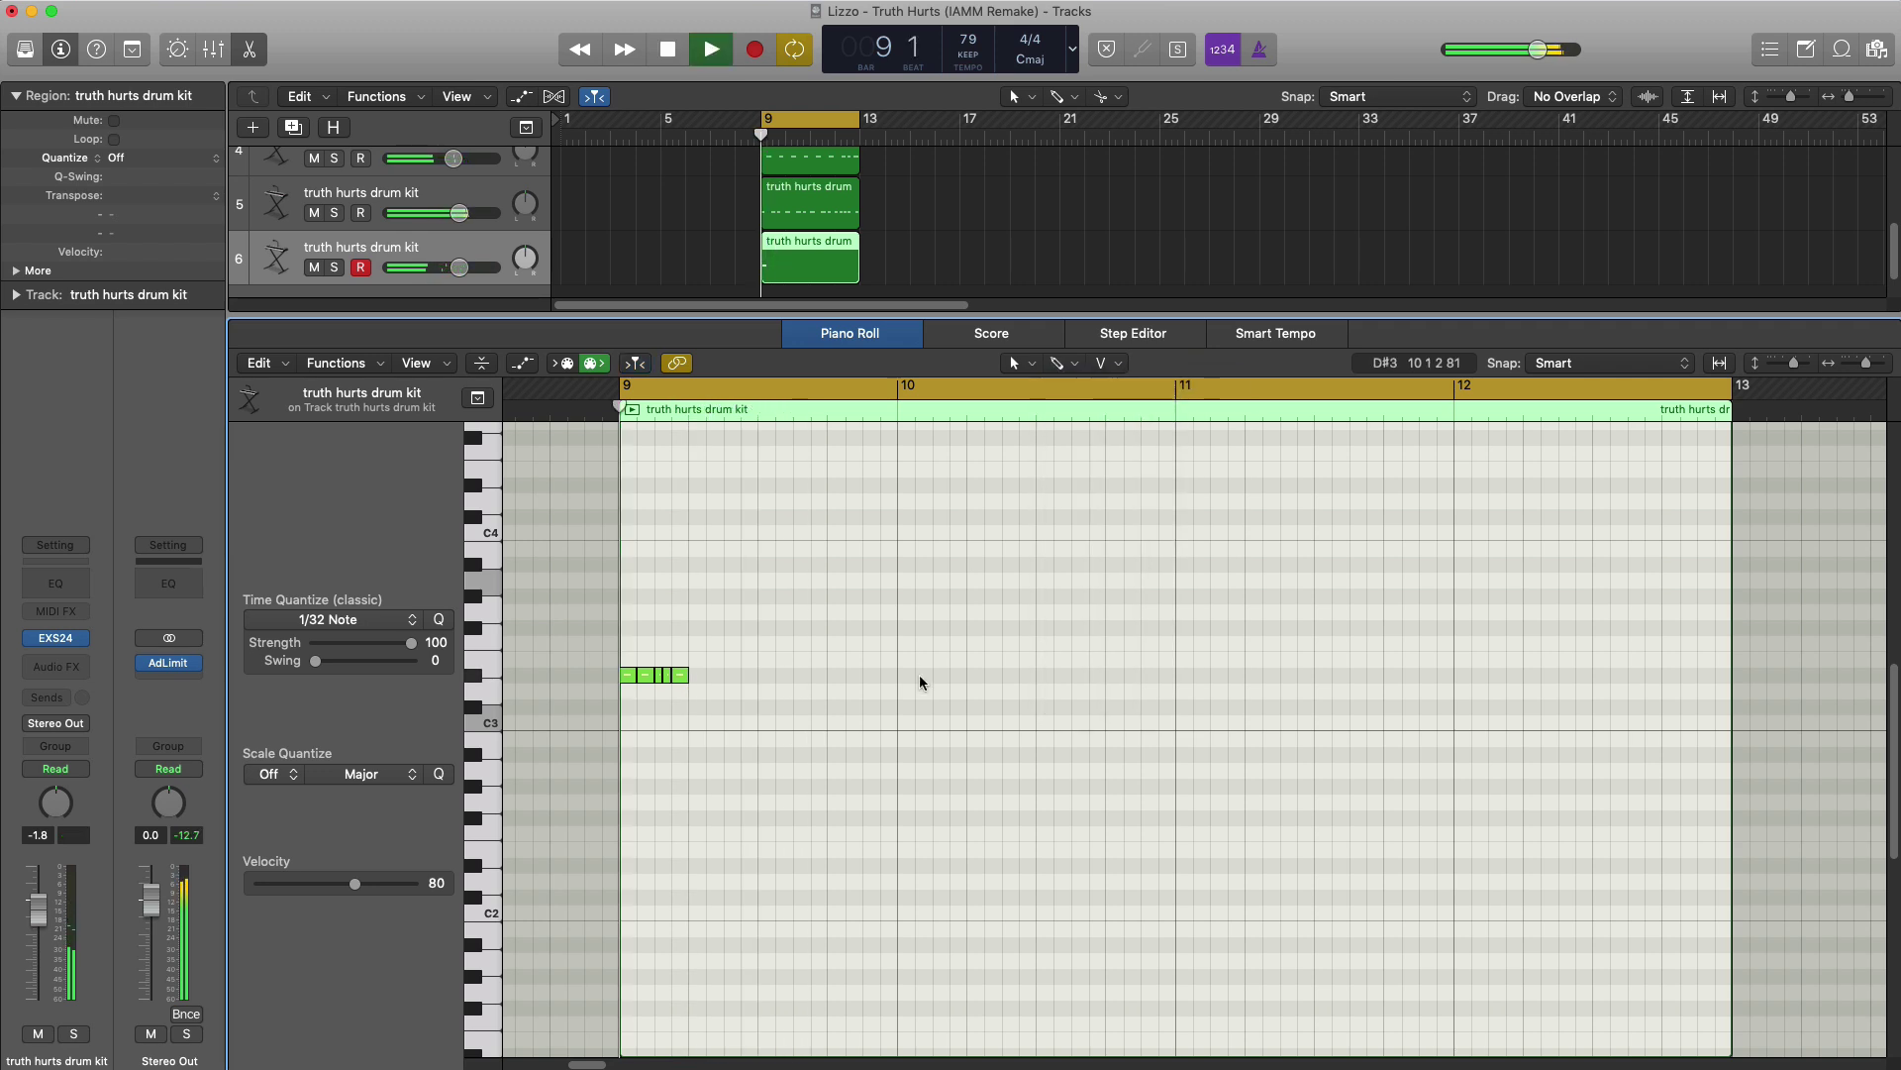
key(space)
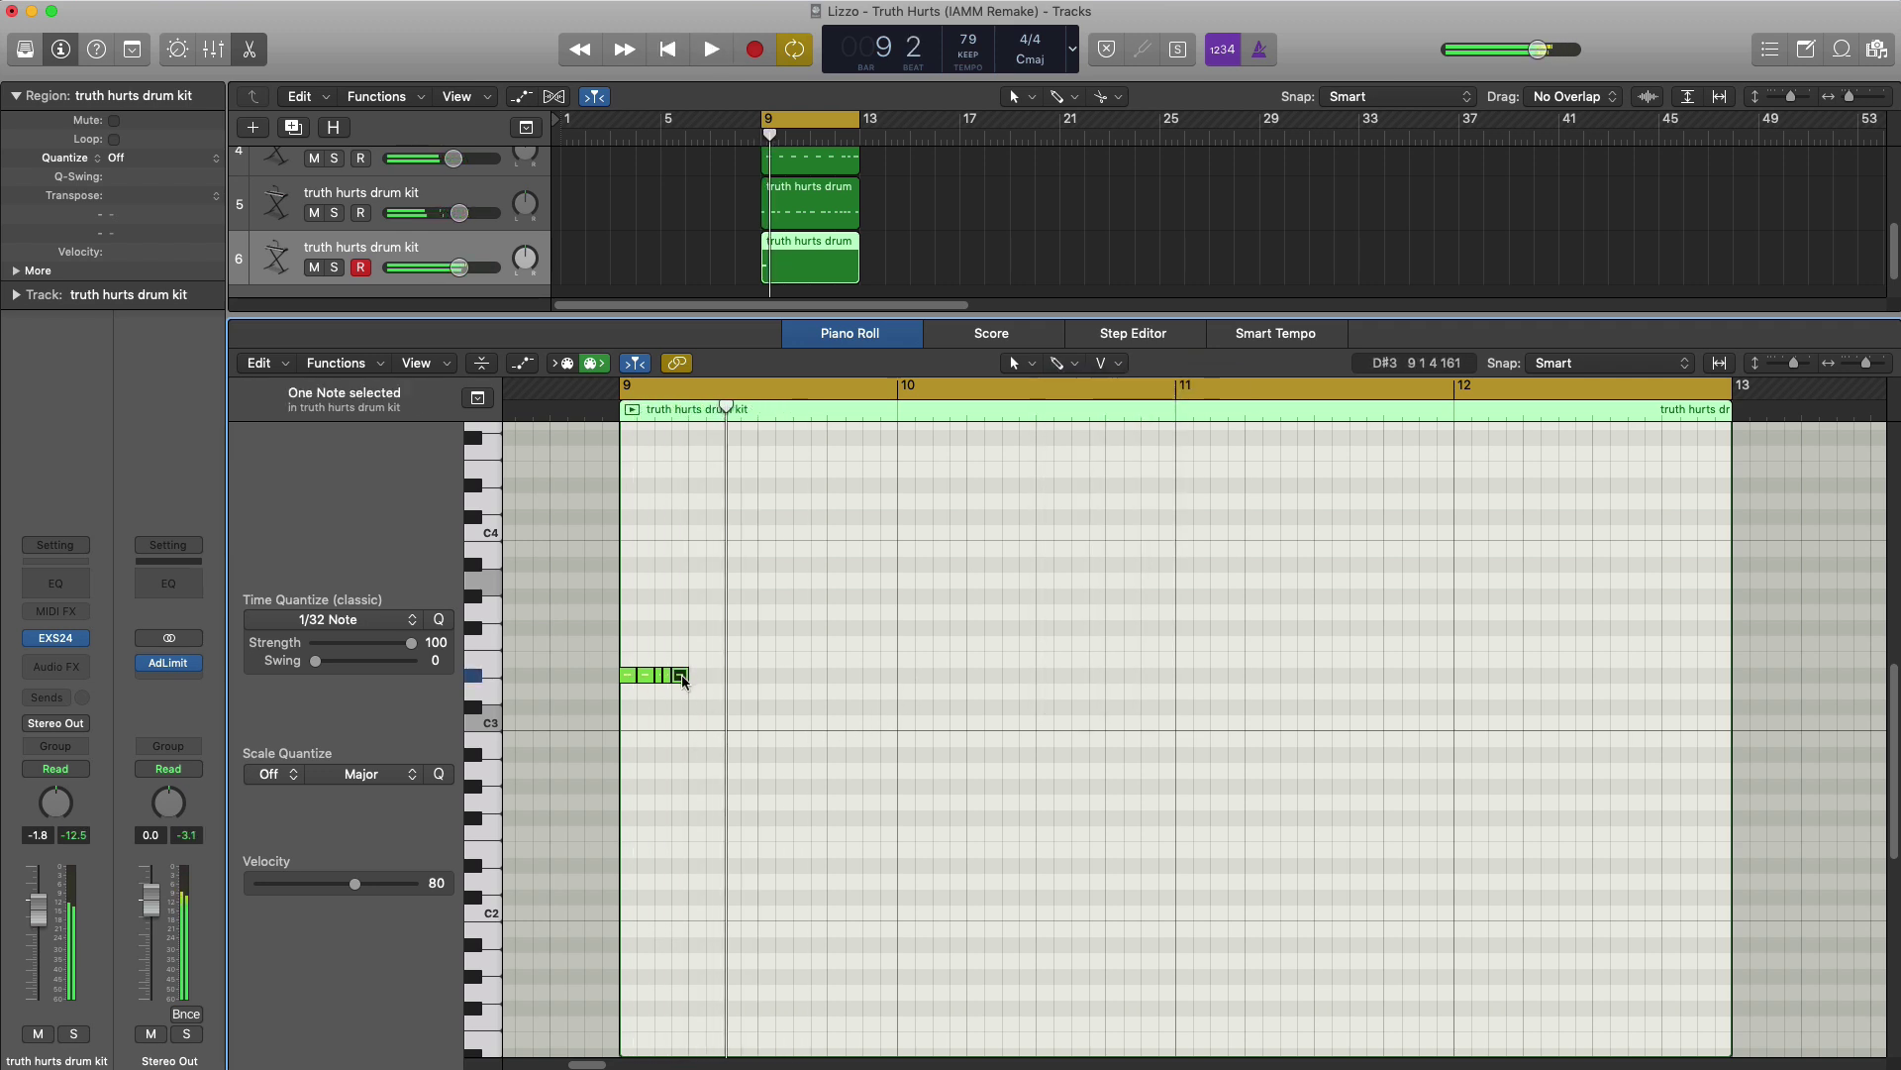
click(699, 675)
mouse_move(767, 676)
mouse_down()
mouse_move(715, 677)
mouse_move(736, 678)
mouse_up()
key(space)
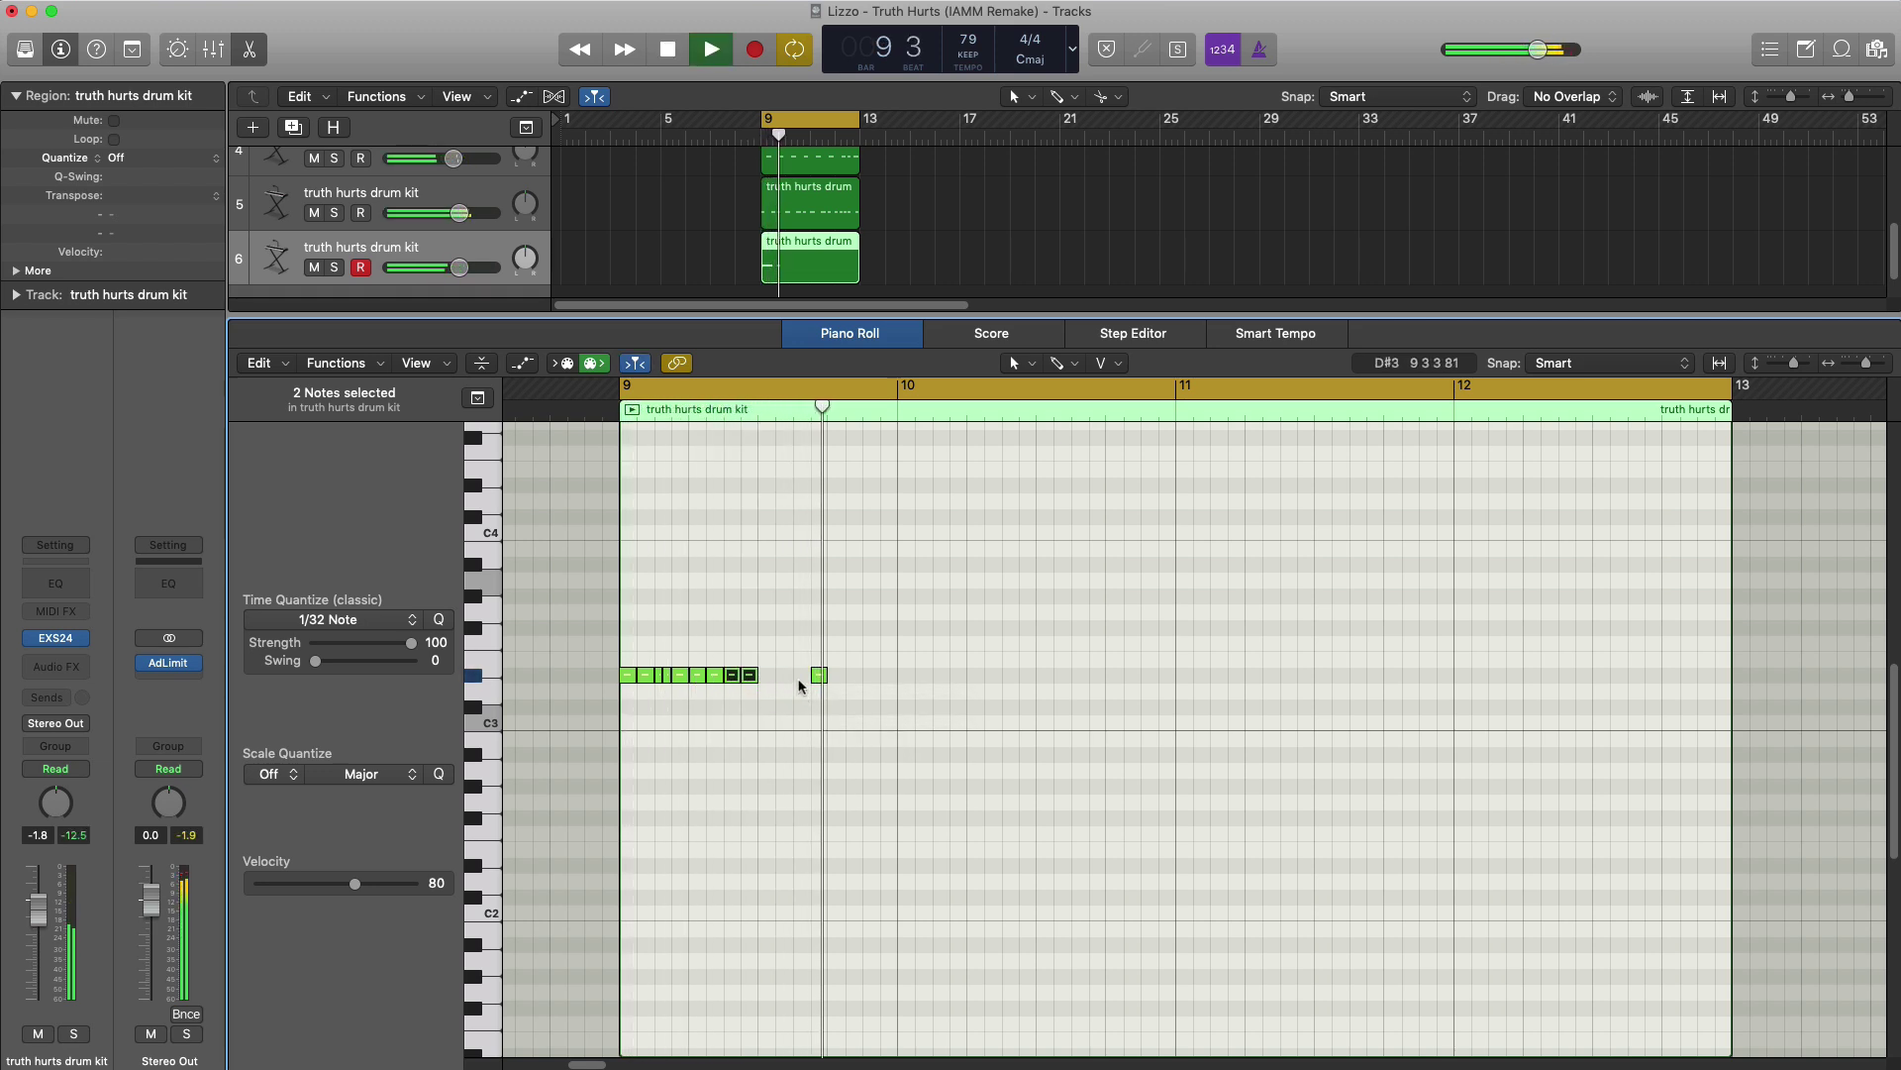
- Copy D#3 notes onward to continue the sixteenth-note run through beat 3 and the first half of beat 4 in bar 9
key(space)
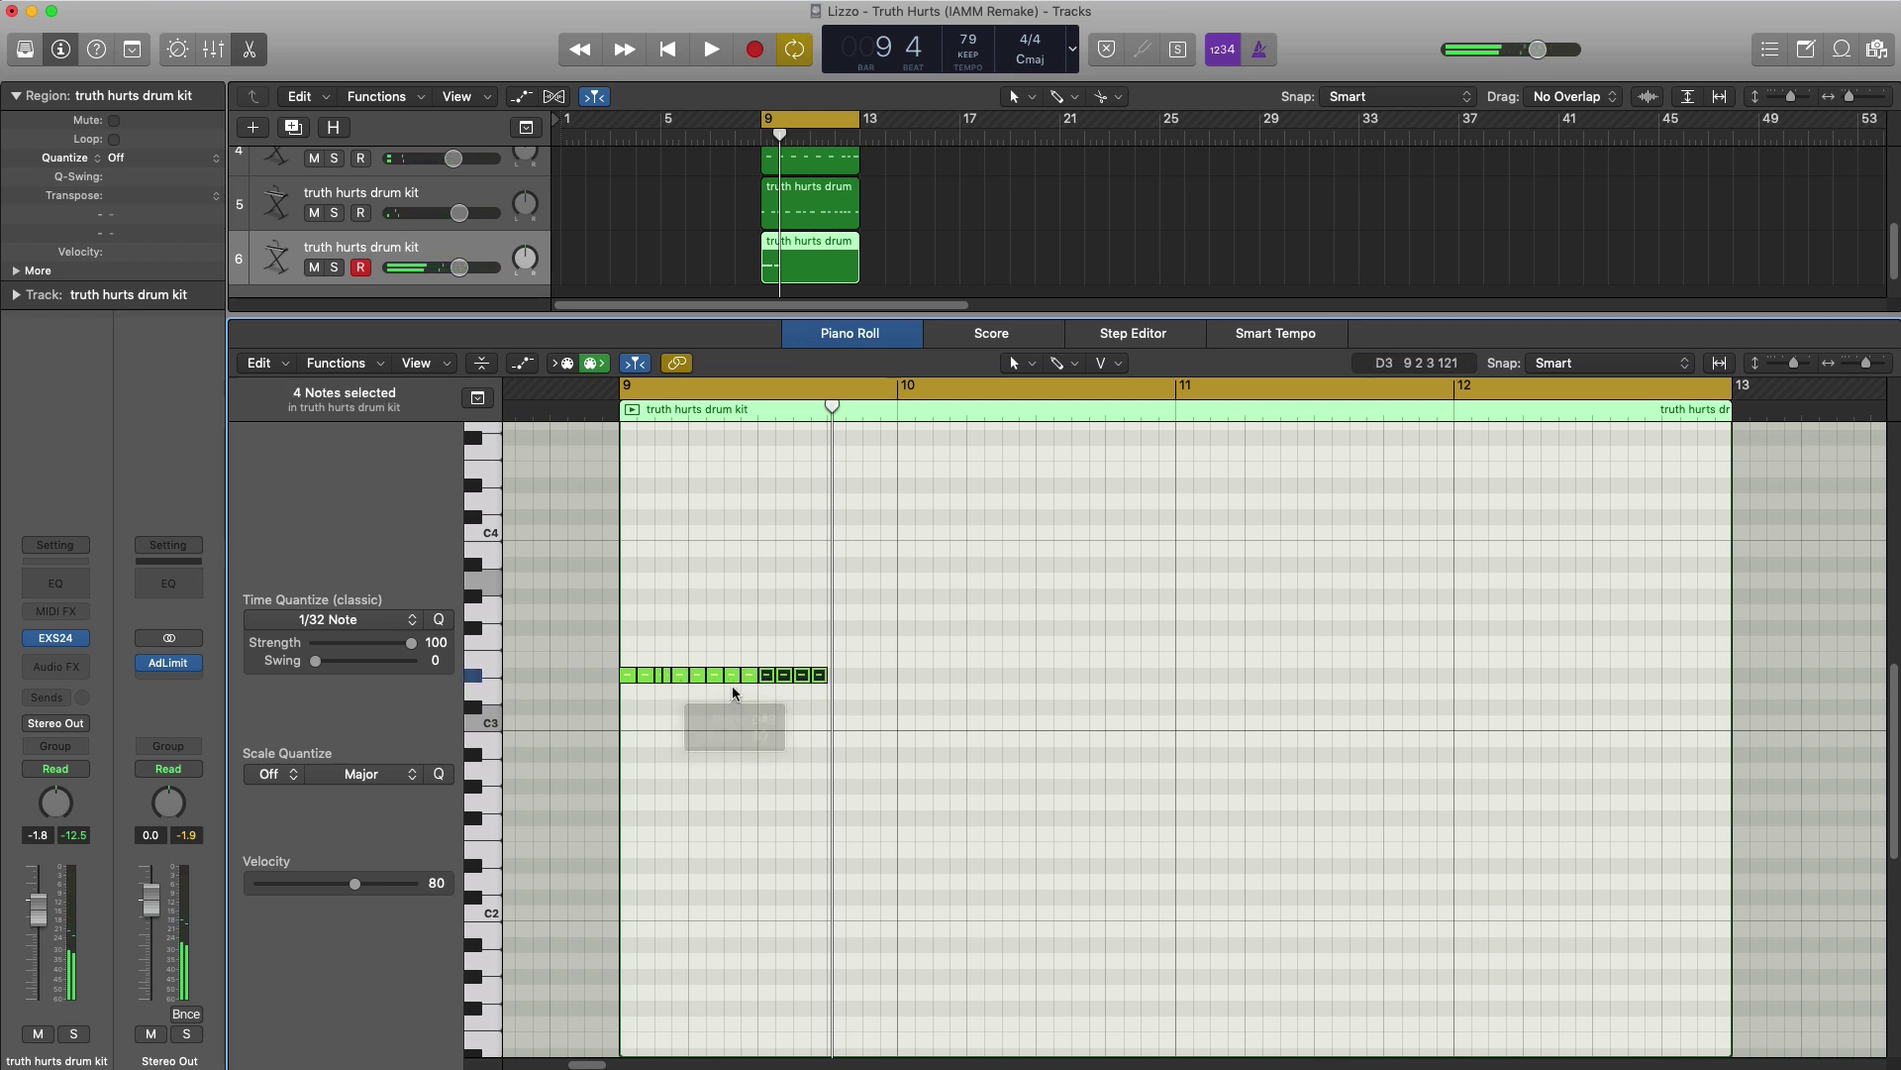
key(space)
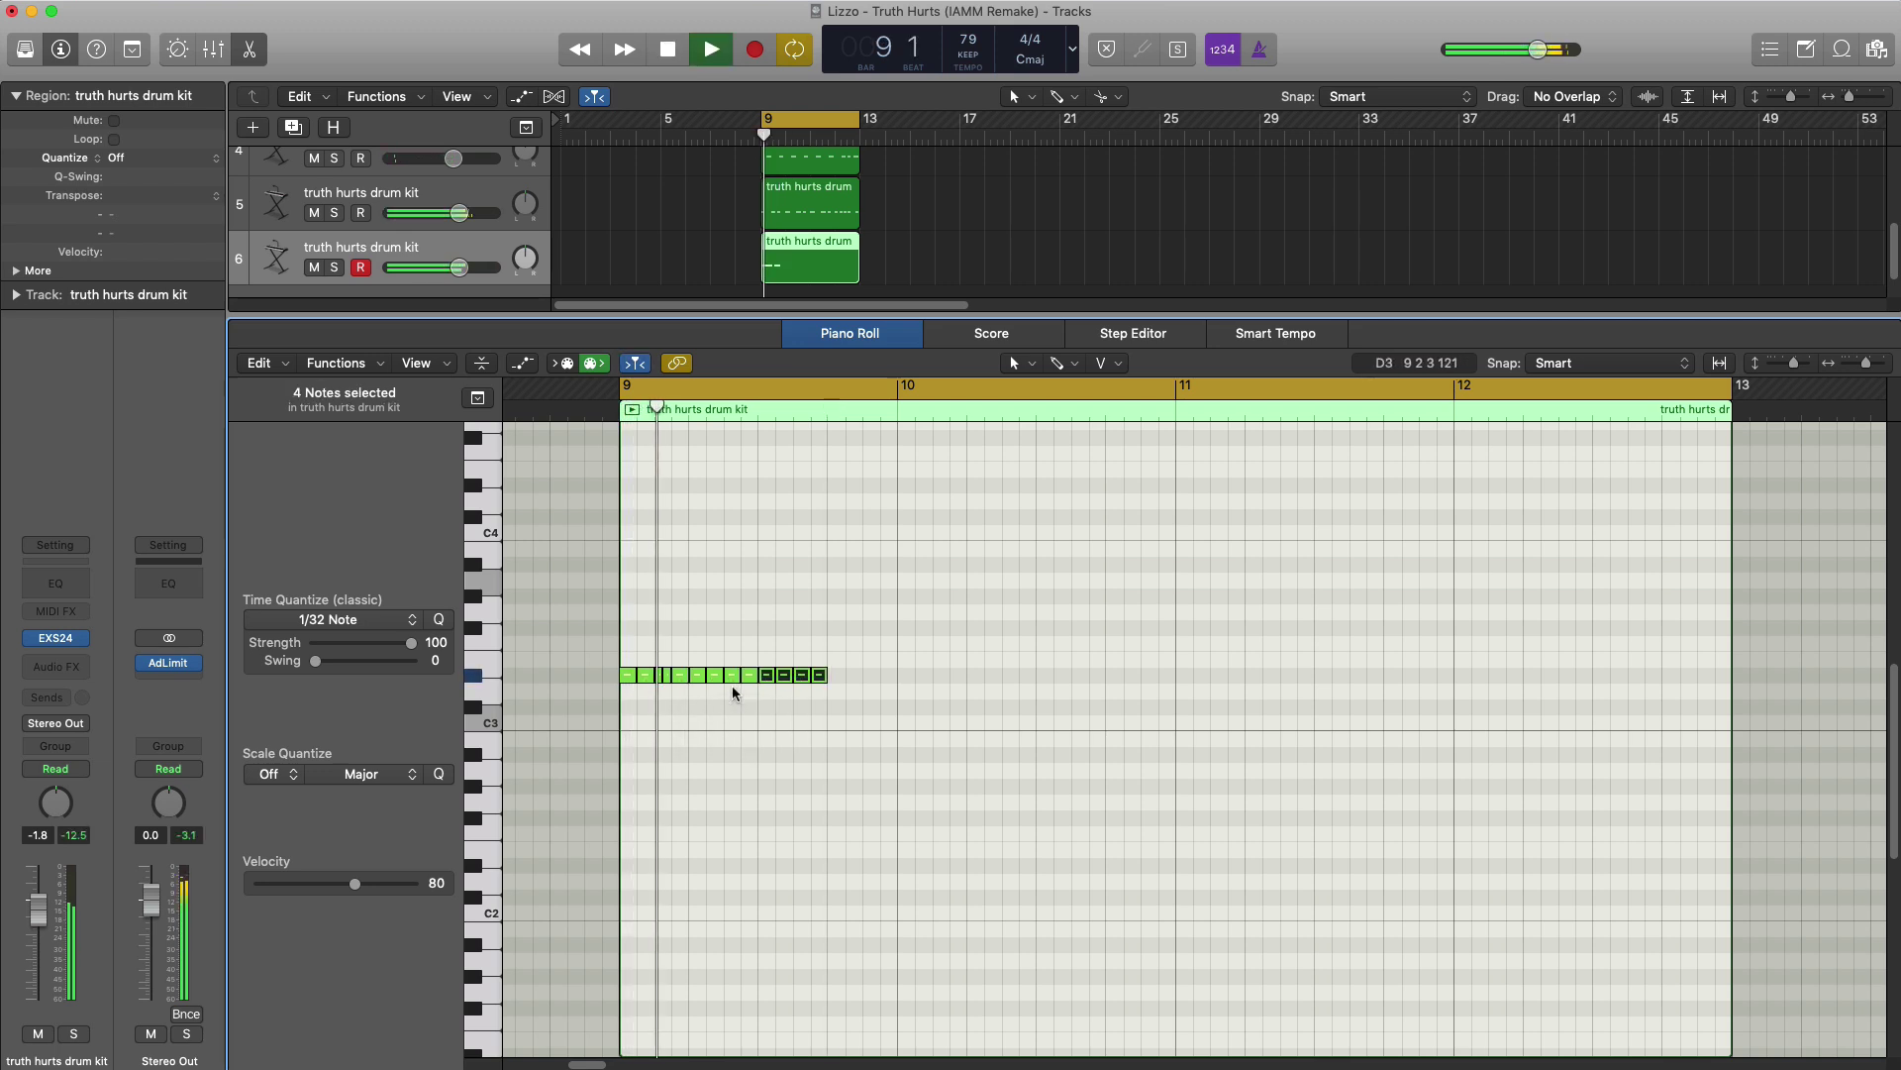
key(space)
click(810, 676)
drag(802, 683, 847, 682)
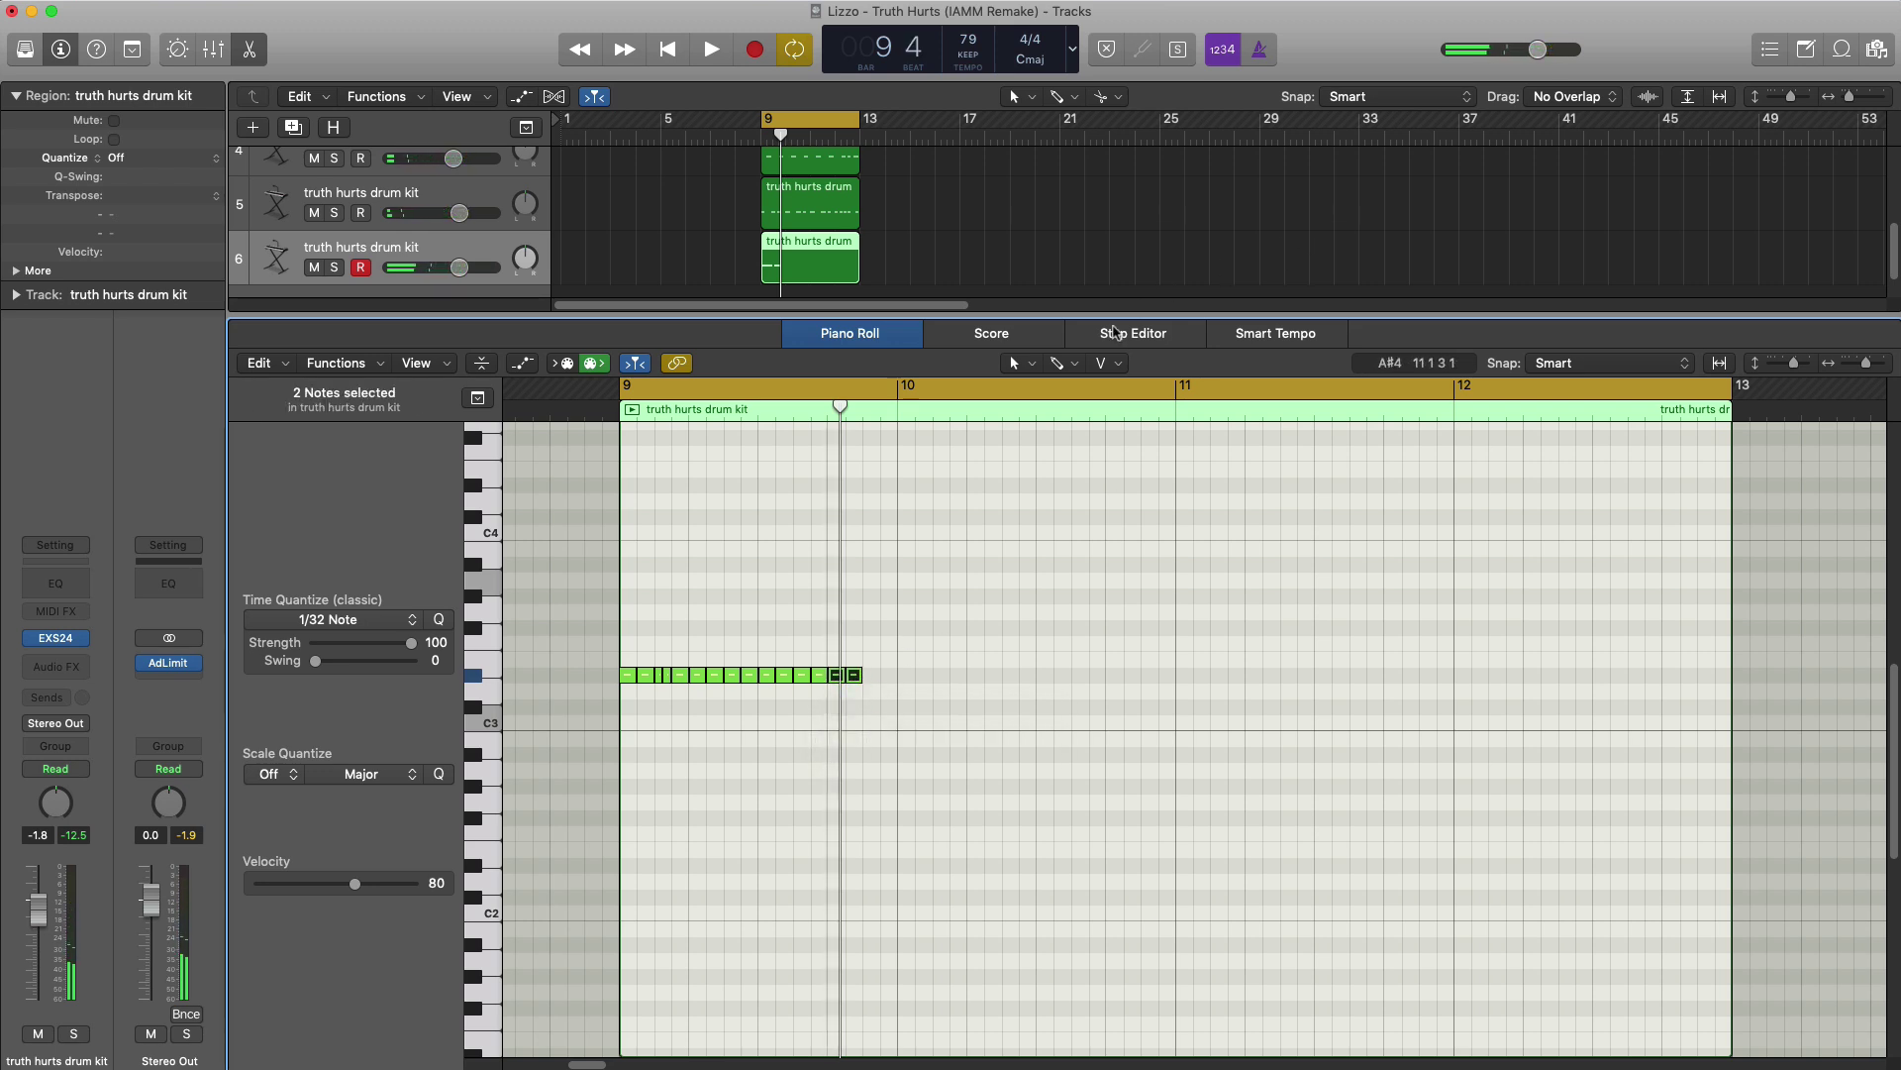
- Brush two 1/32 D#3 notes at 9 4 3 to end the run and audition bar 9
click(1079, 372)
click(1084, 697)
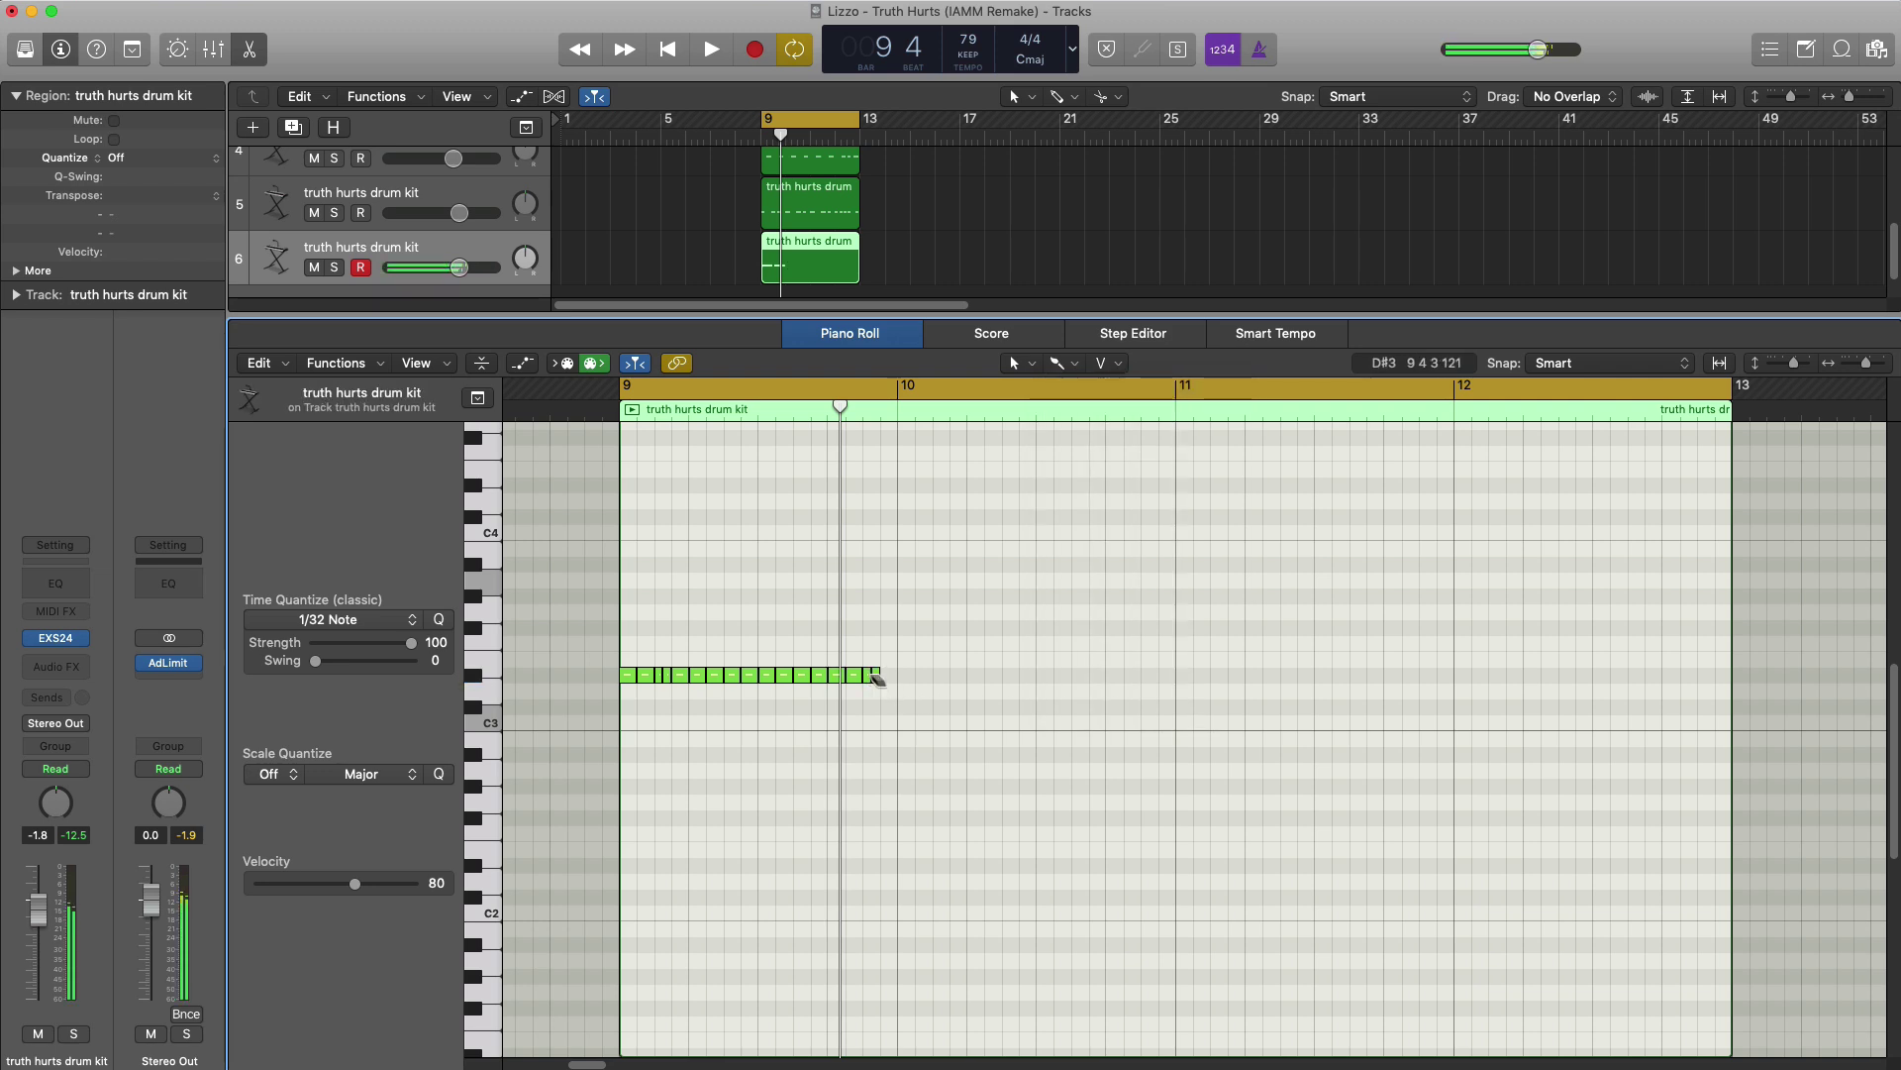
key(space)
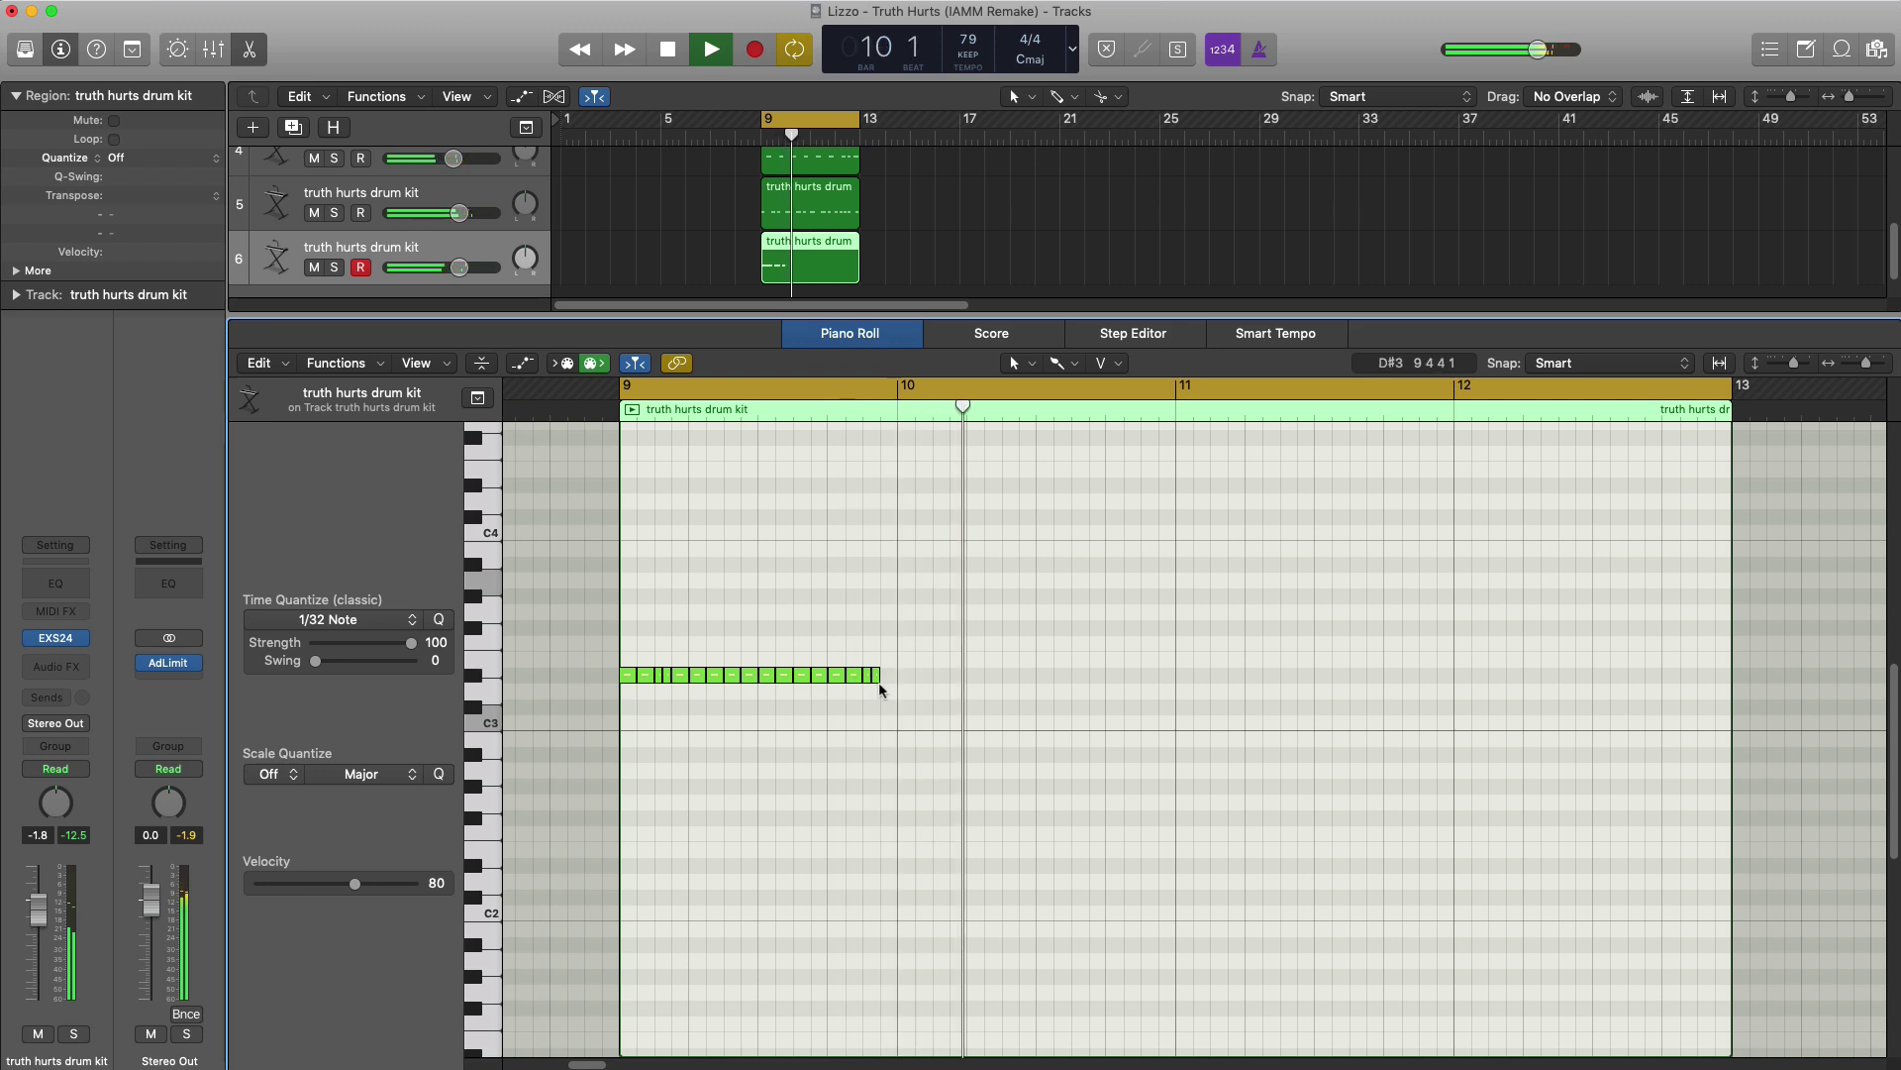
key(space)
- Repeat all of bar 9's D#3 notes in bars 10 to 12, audition them and close the note editor
drag(866, 722, 597, 670)
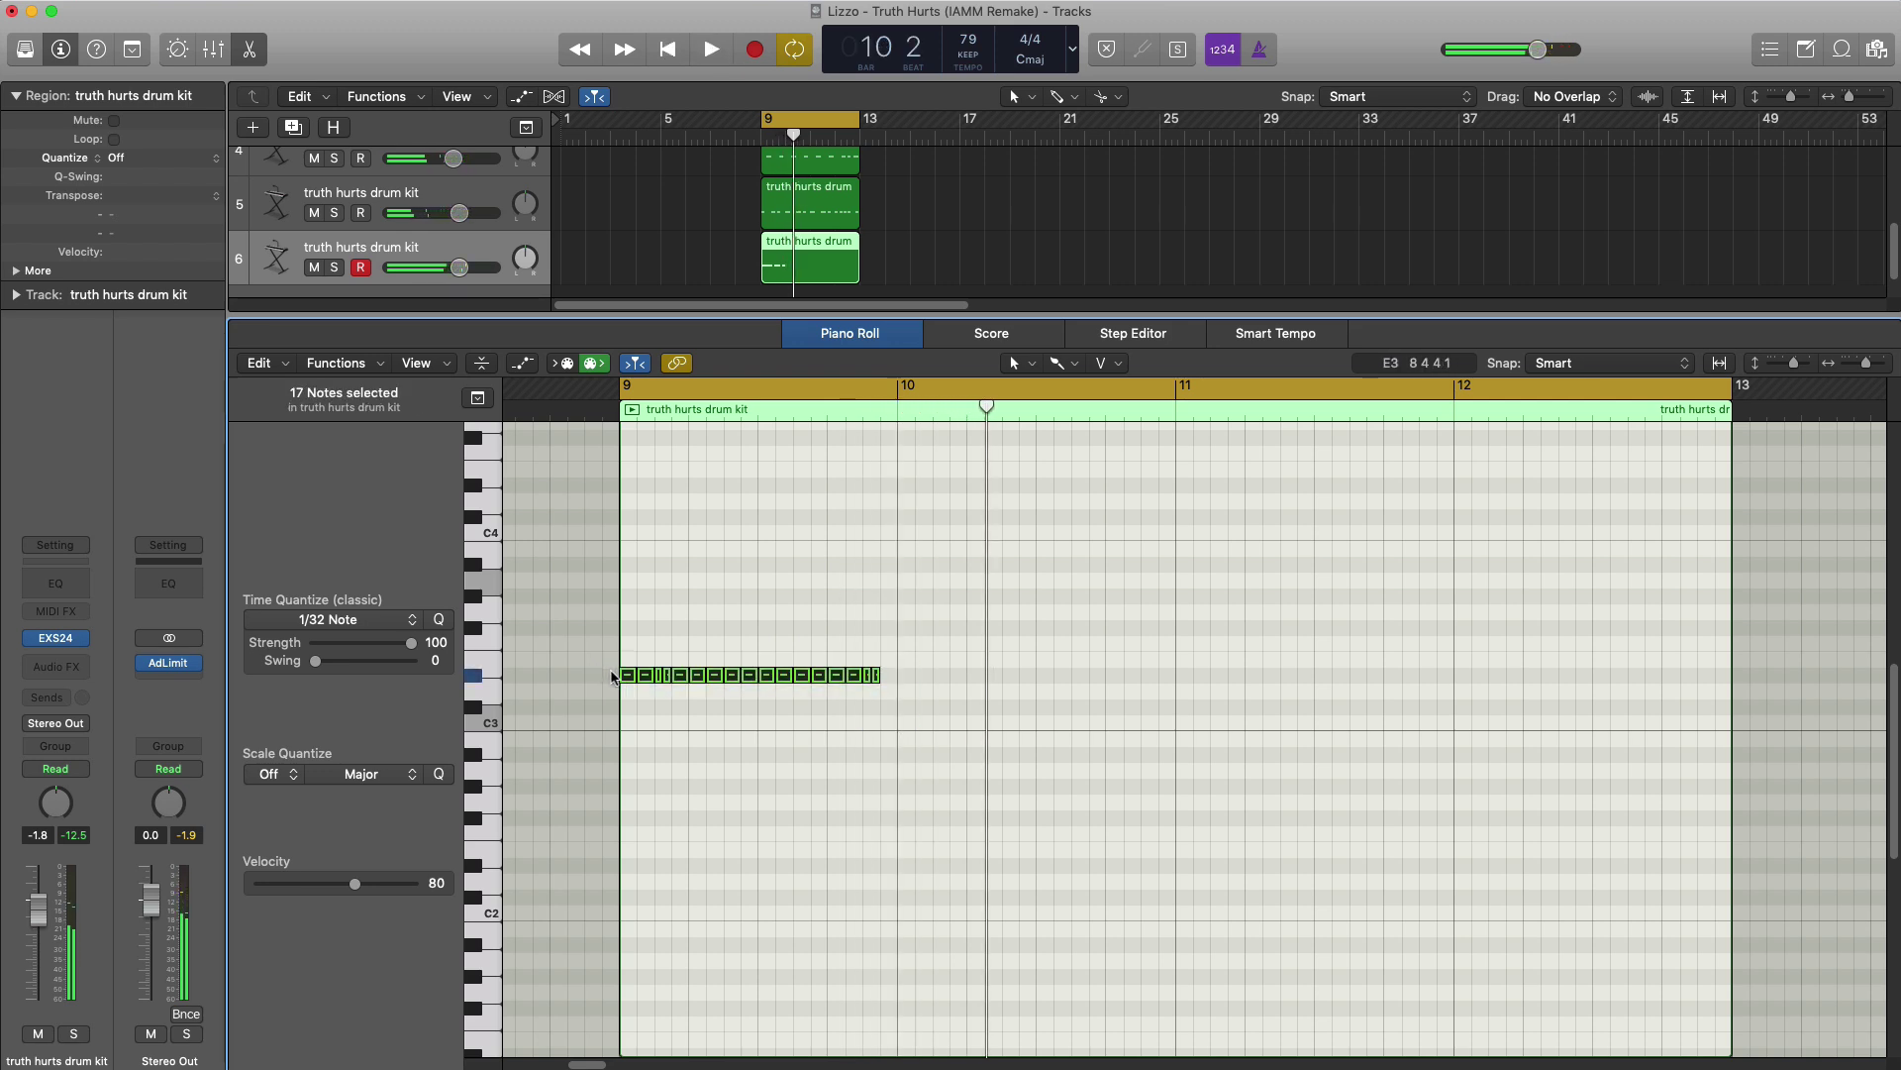
key(super+r)
key(super+r)
key(super+r)
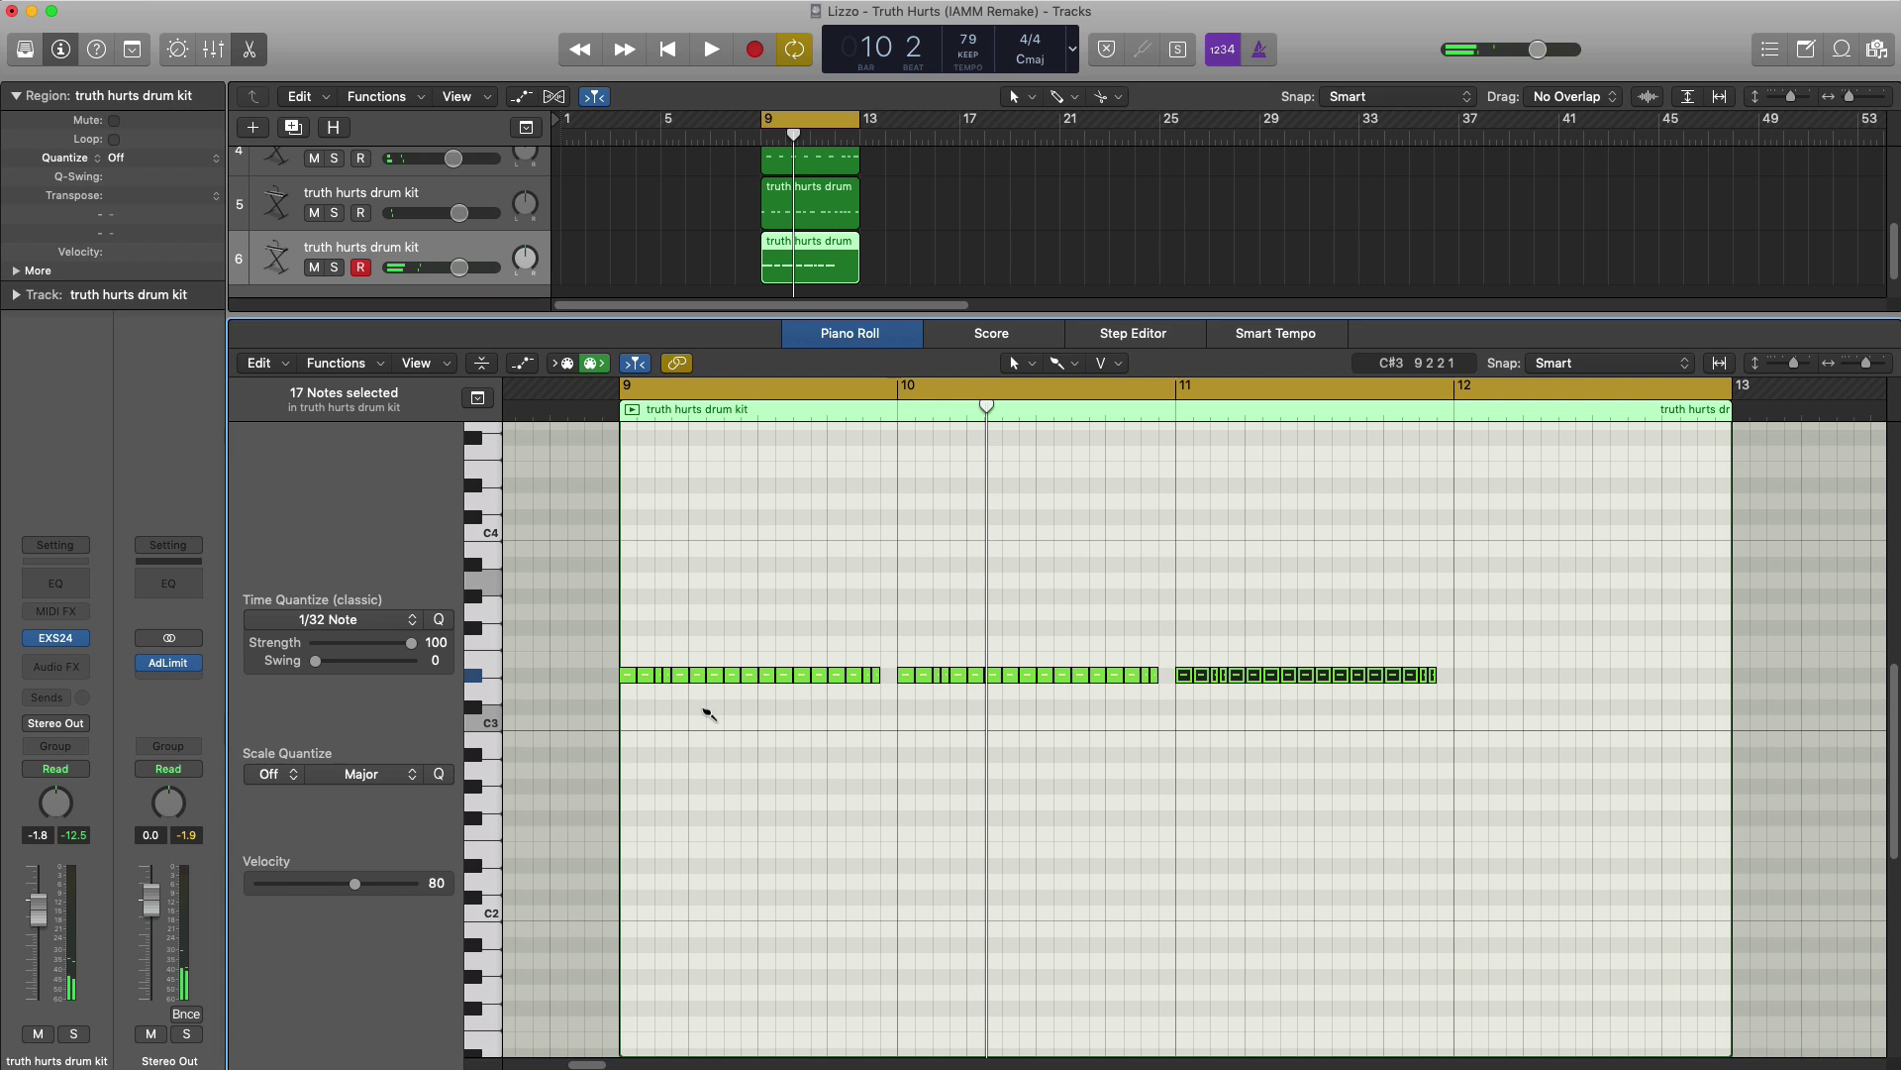
key(space)
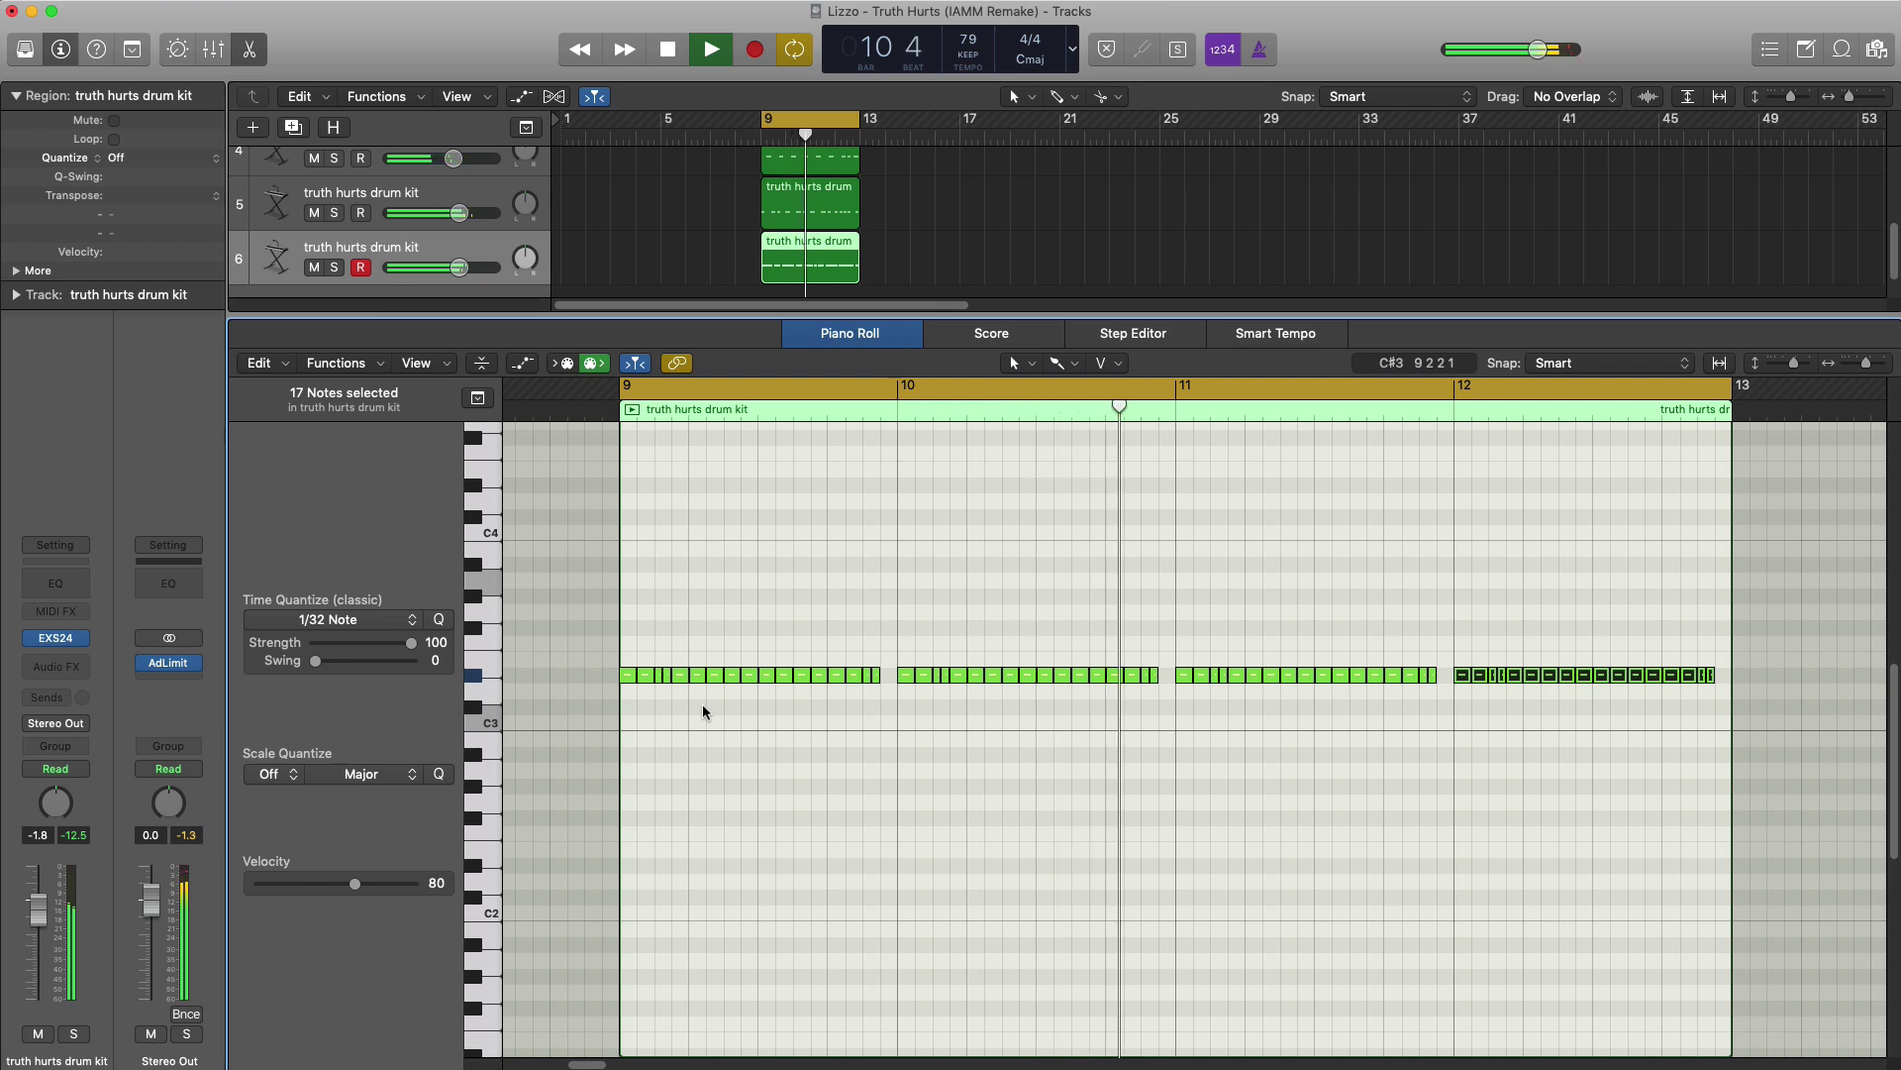
key(x)
key(x)
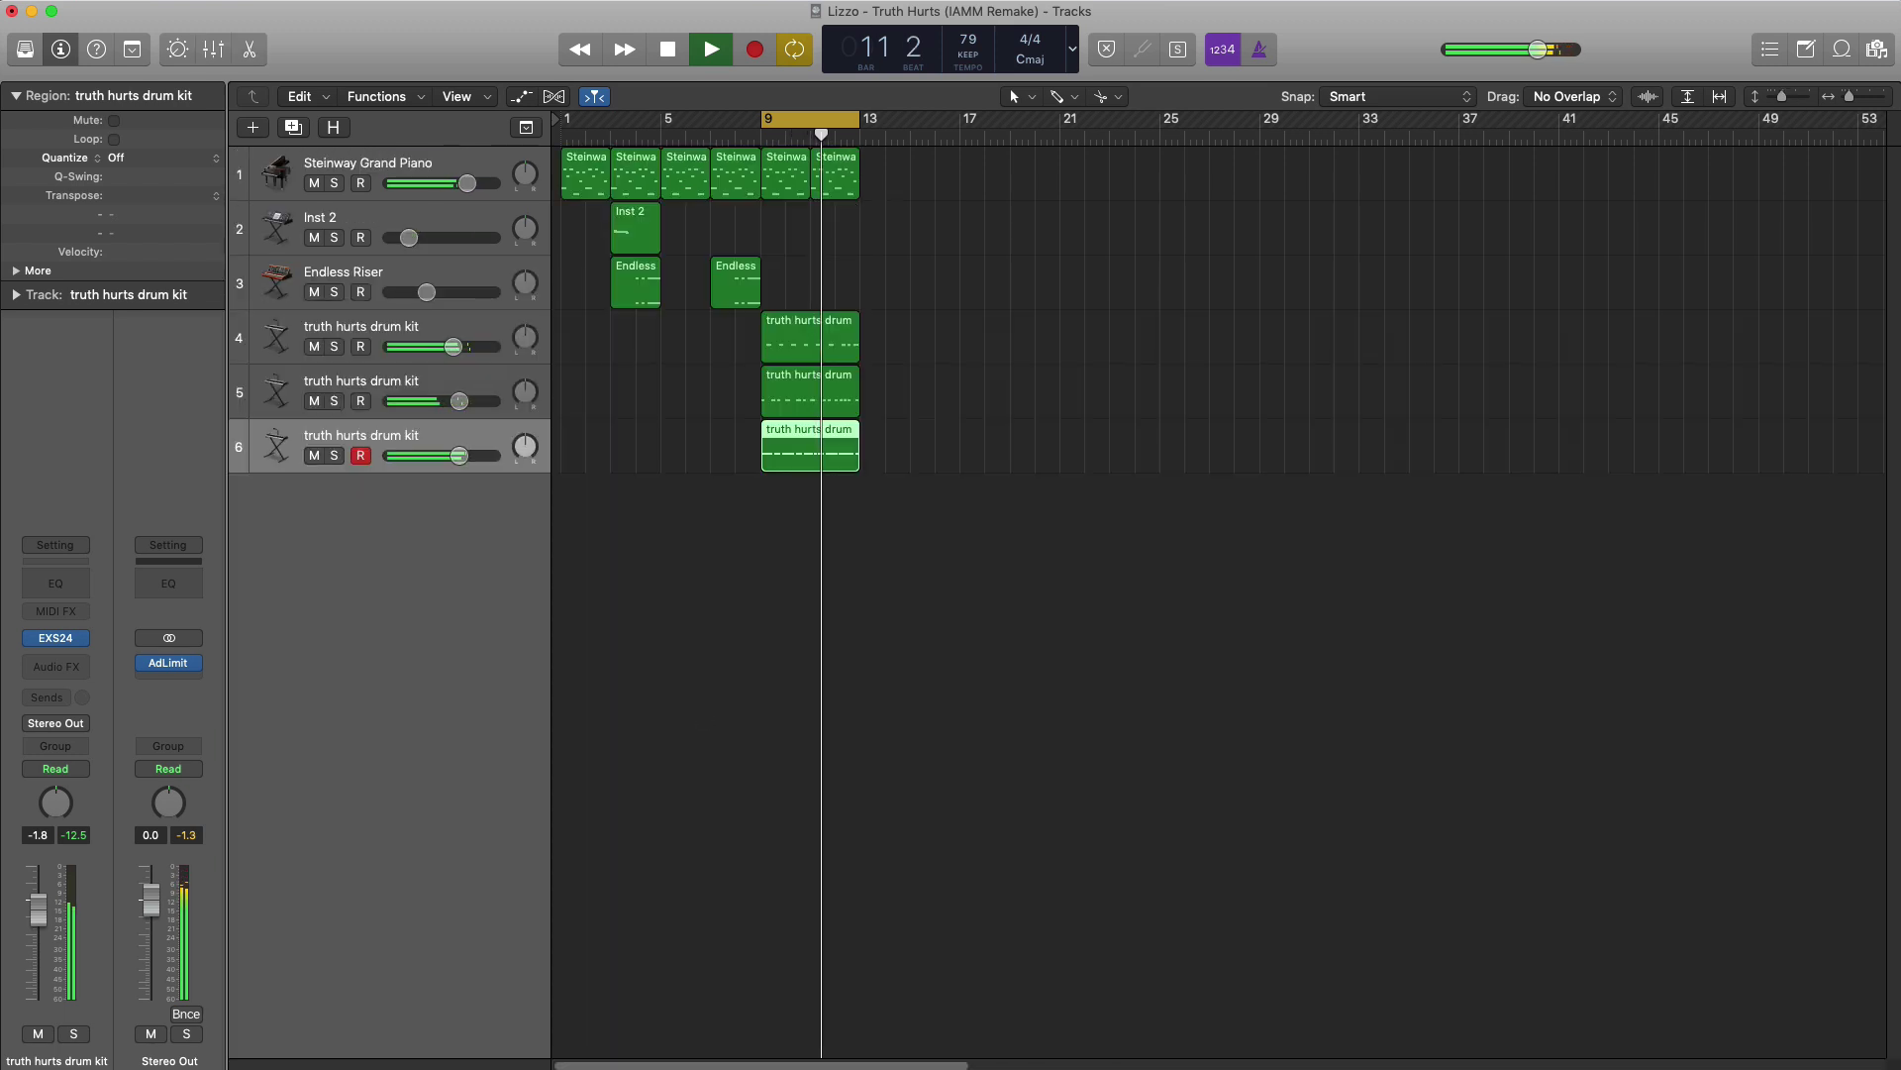
key(space)
- Duplicate the drum kit track as track 7, draw a region from bar 9 through 12 and open it for note editing
key(super+d)
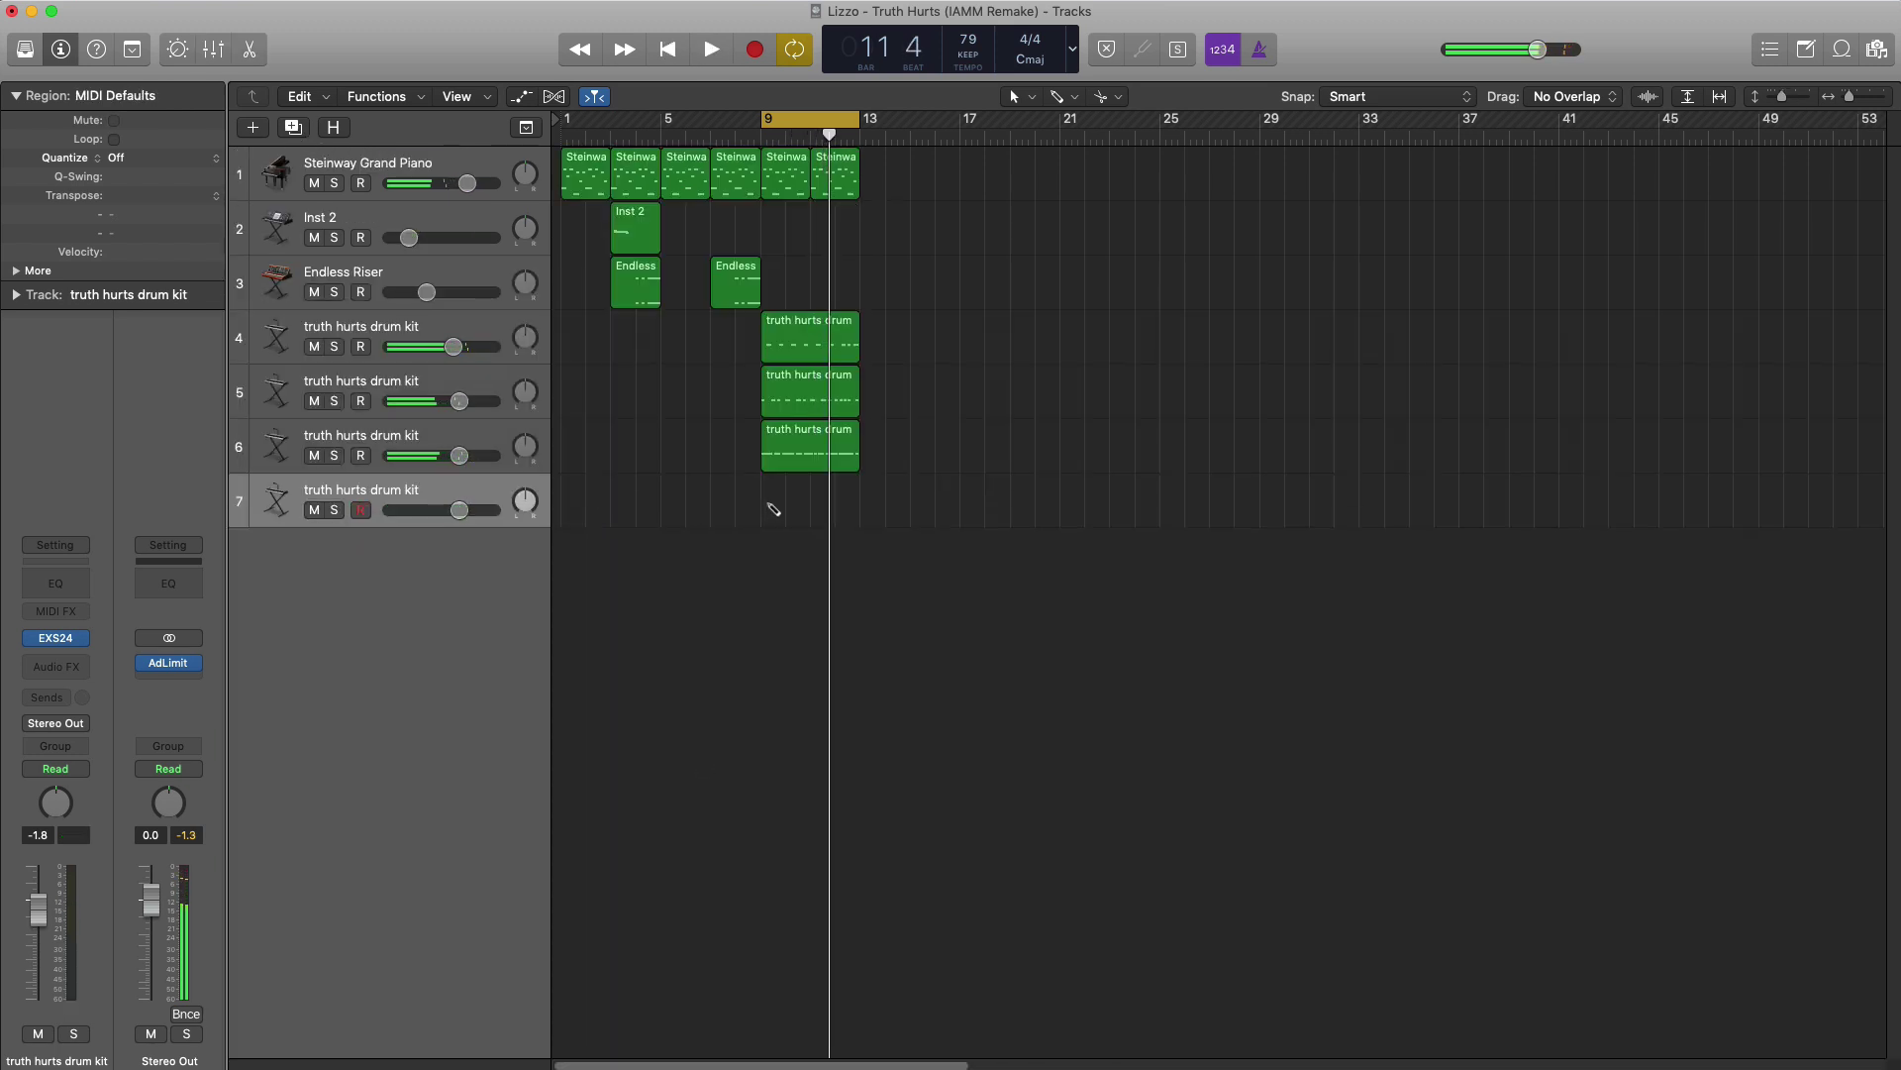
drag(778, 514, 855, 525)
double_click(823, 495)
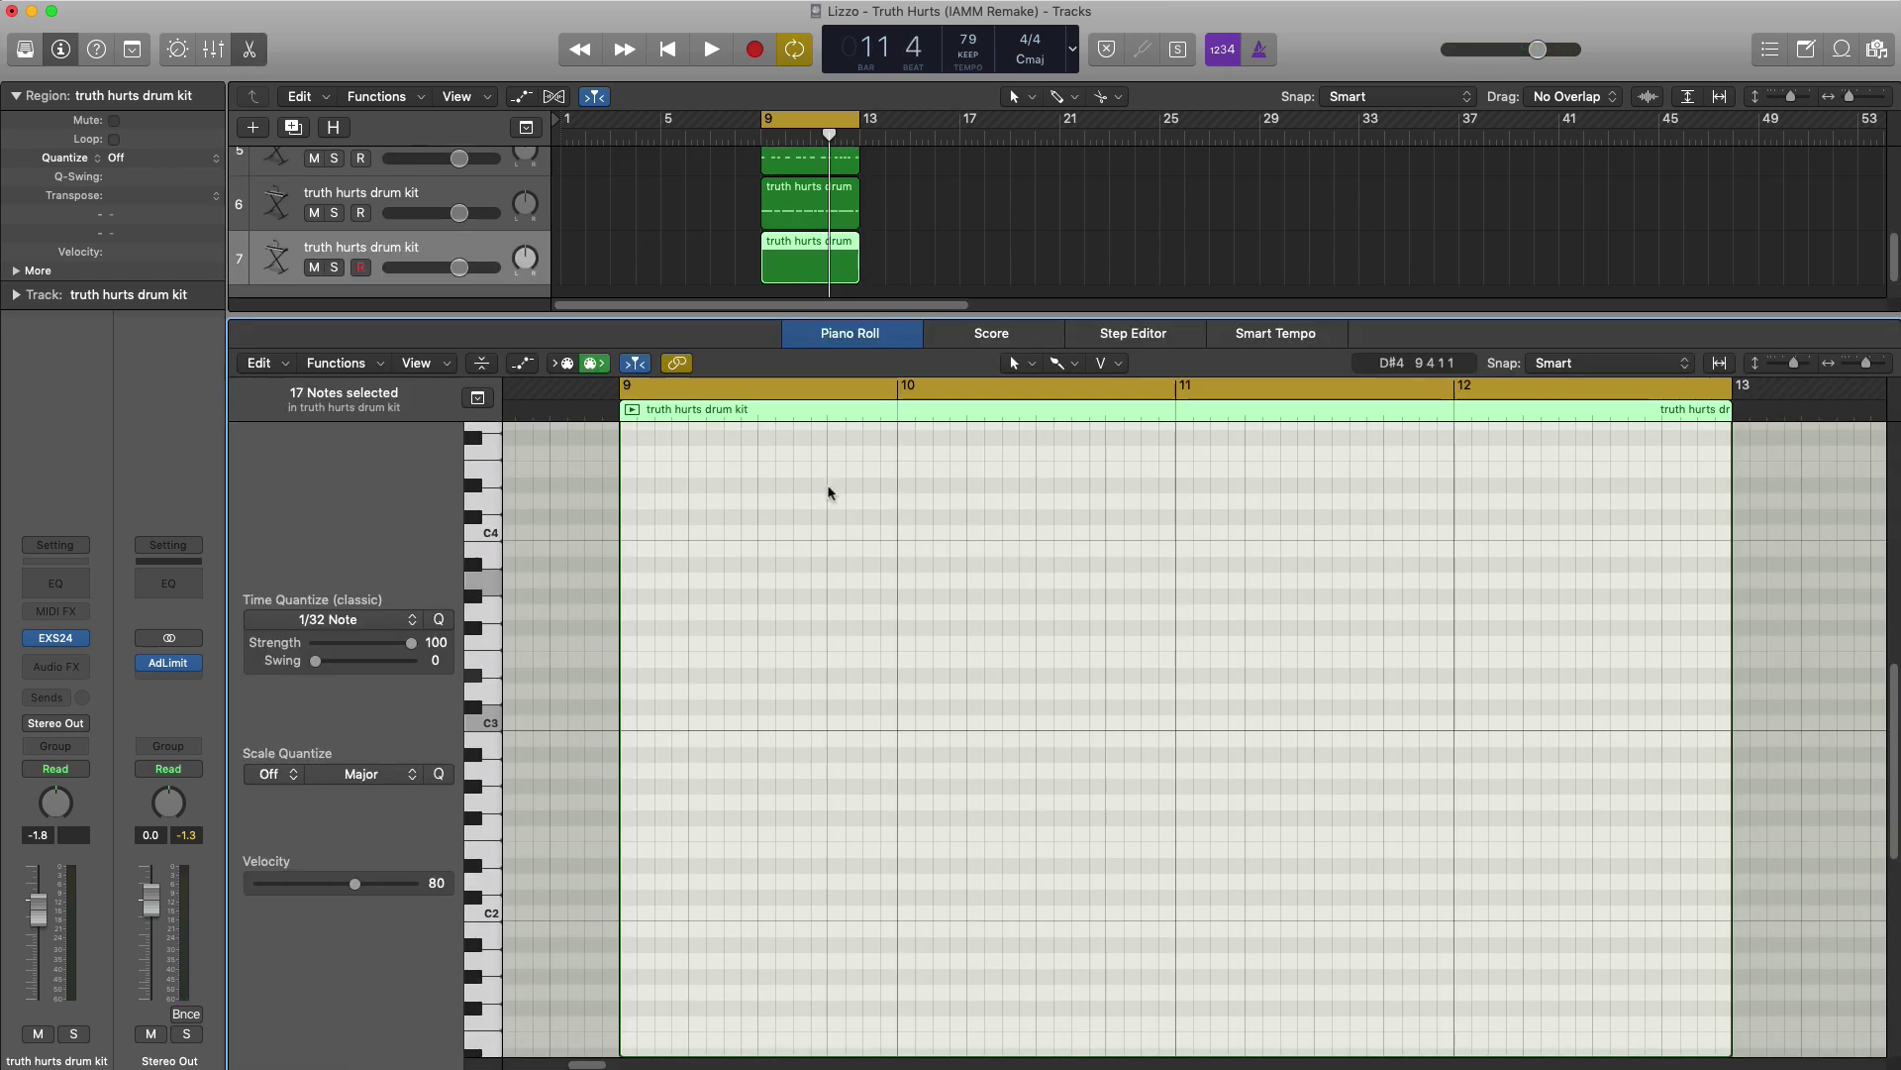
key(space)
scroll(788, 728, up, 2)
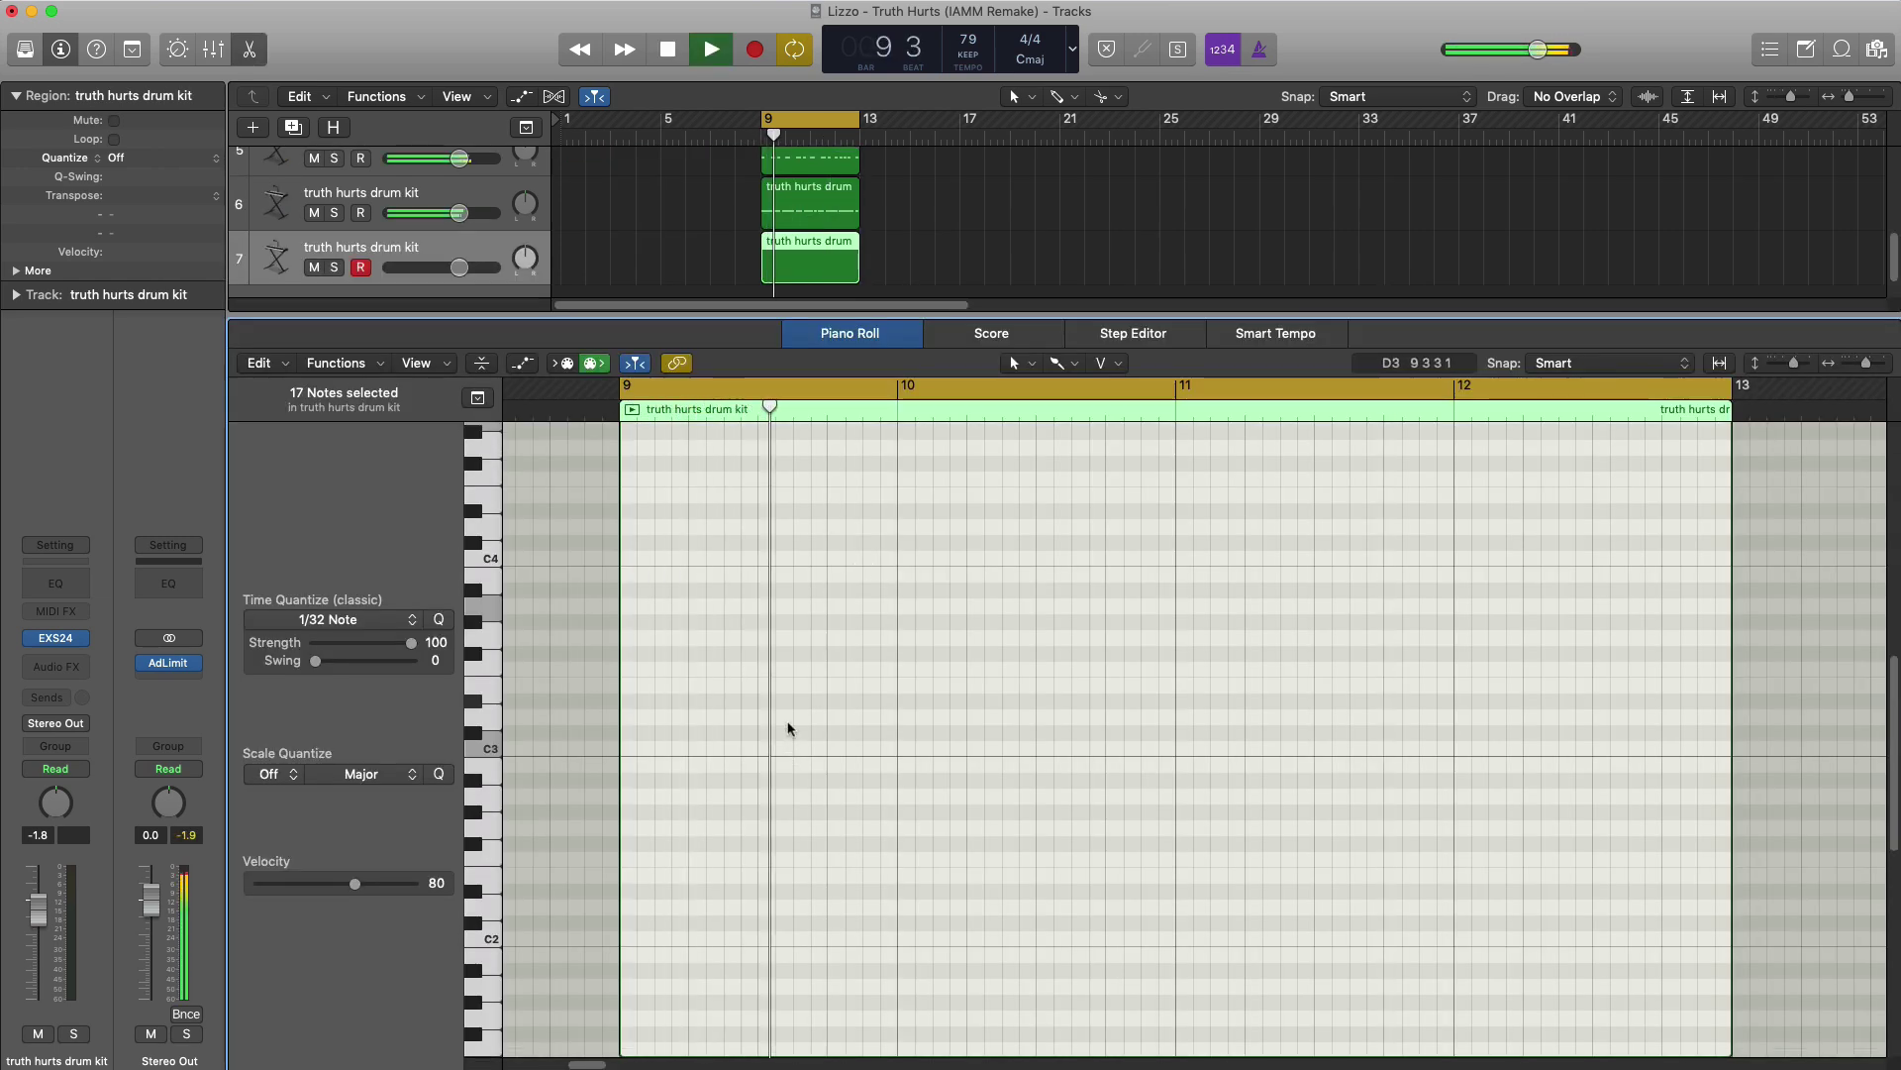
- Switch the alternate tool to the Pencil, try an F#3 note at 9 2 3 and audition it
key(space)
super+click(730, 673)
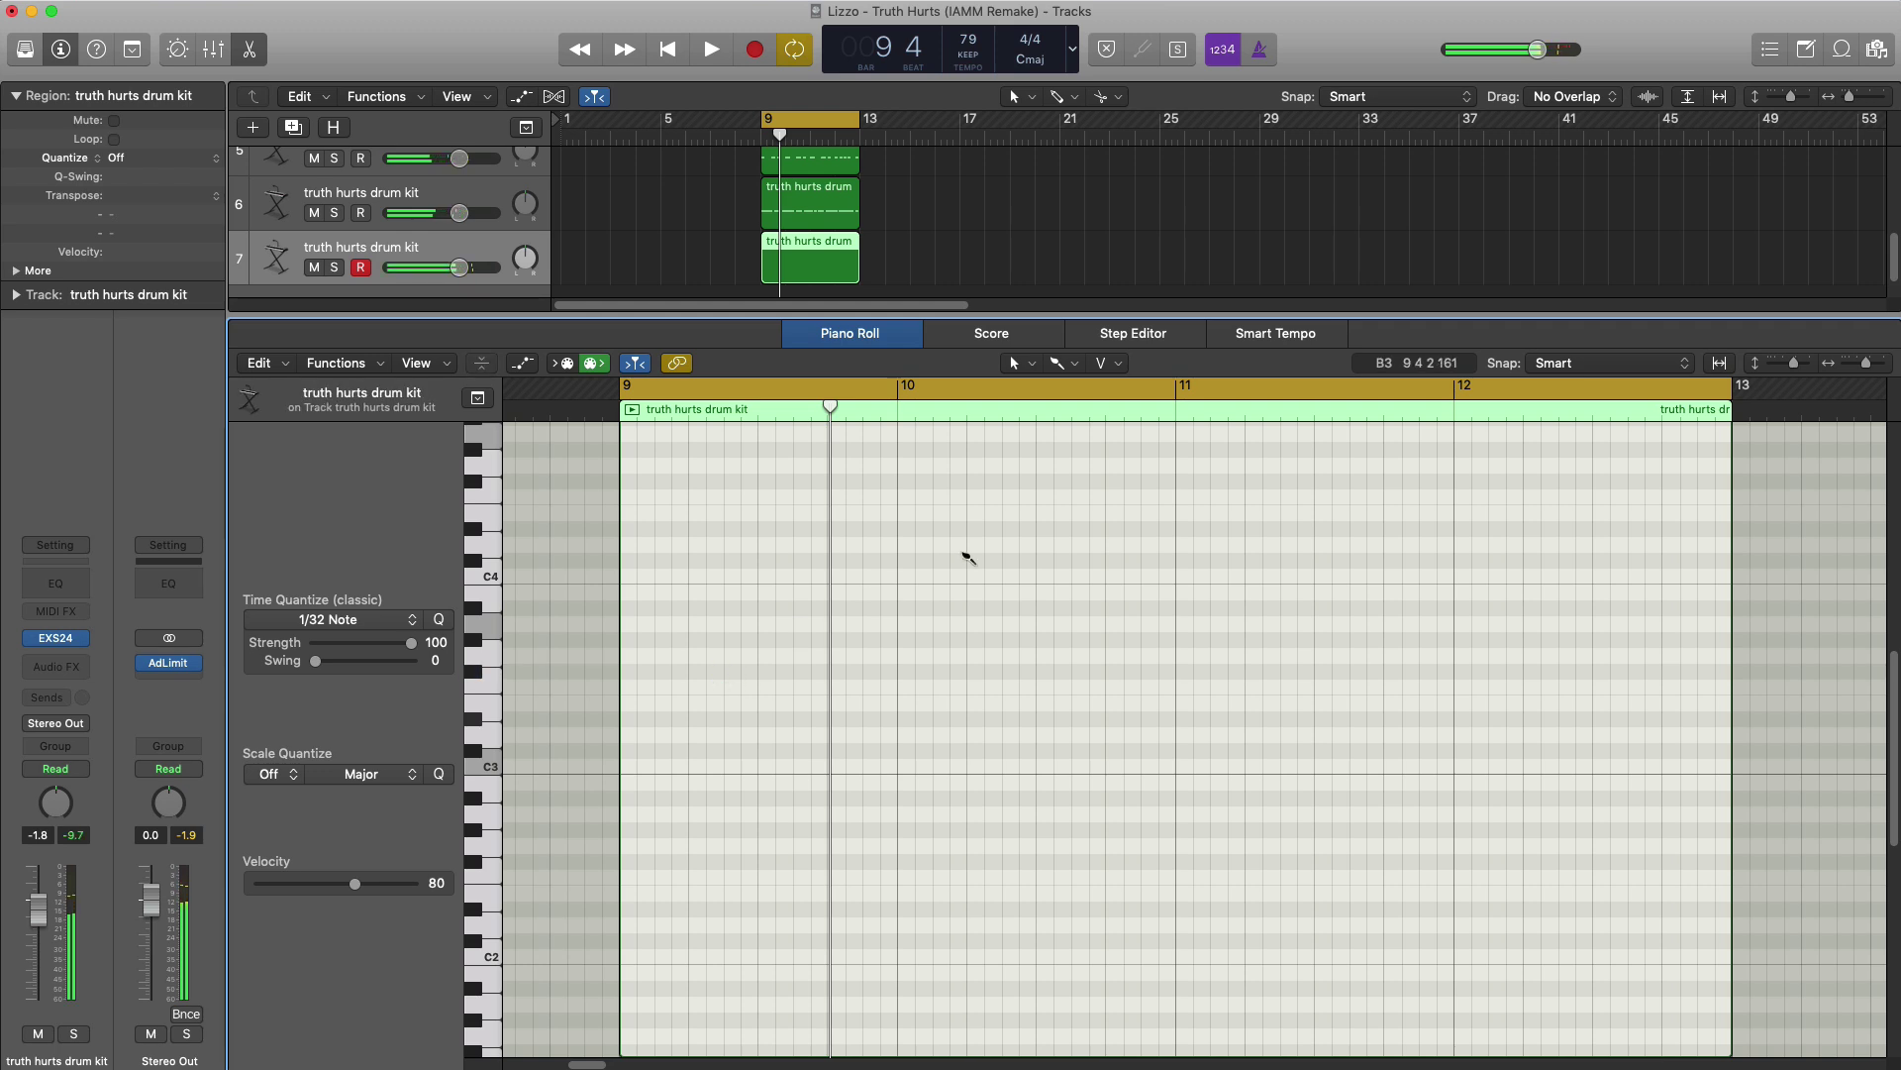
click(1057, 366)
click(713, 688)
click(731, 672)
key(space)
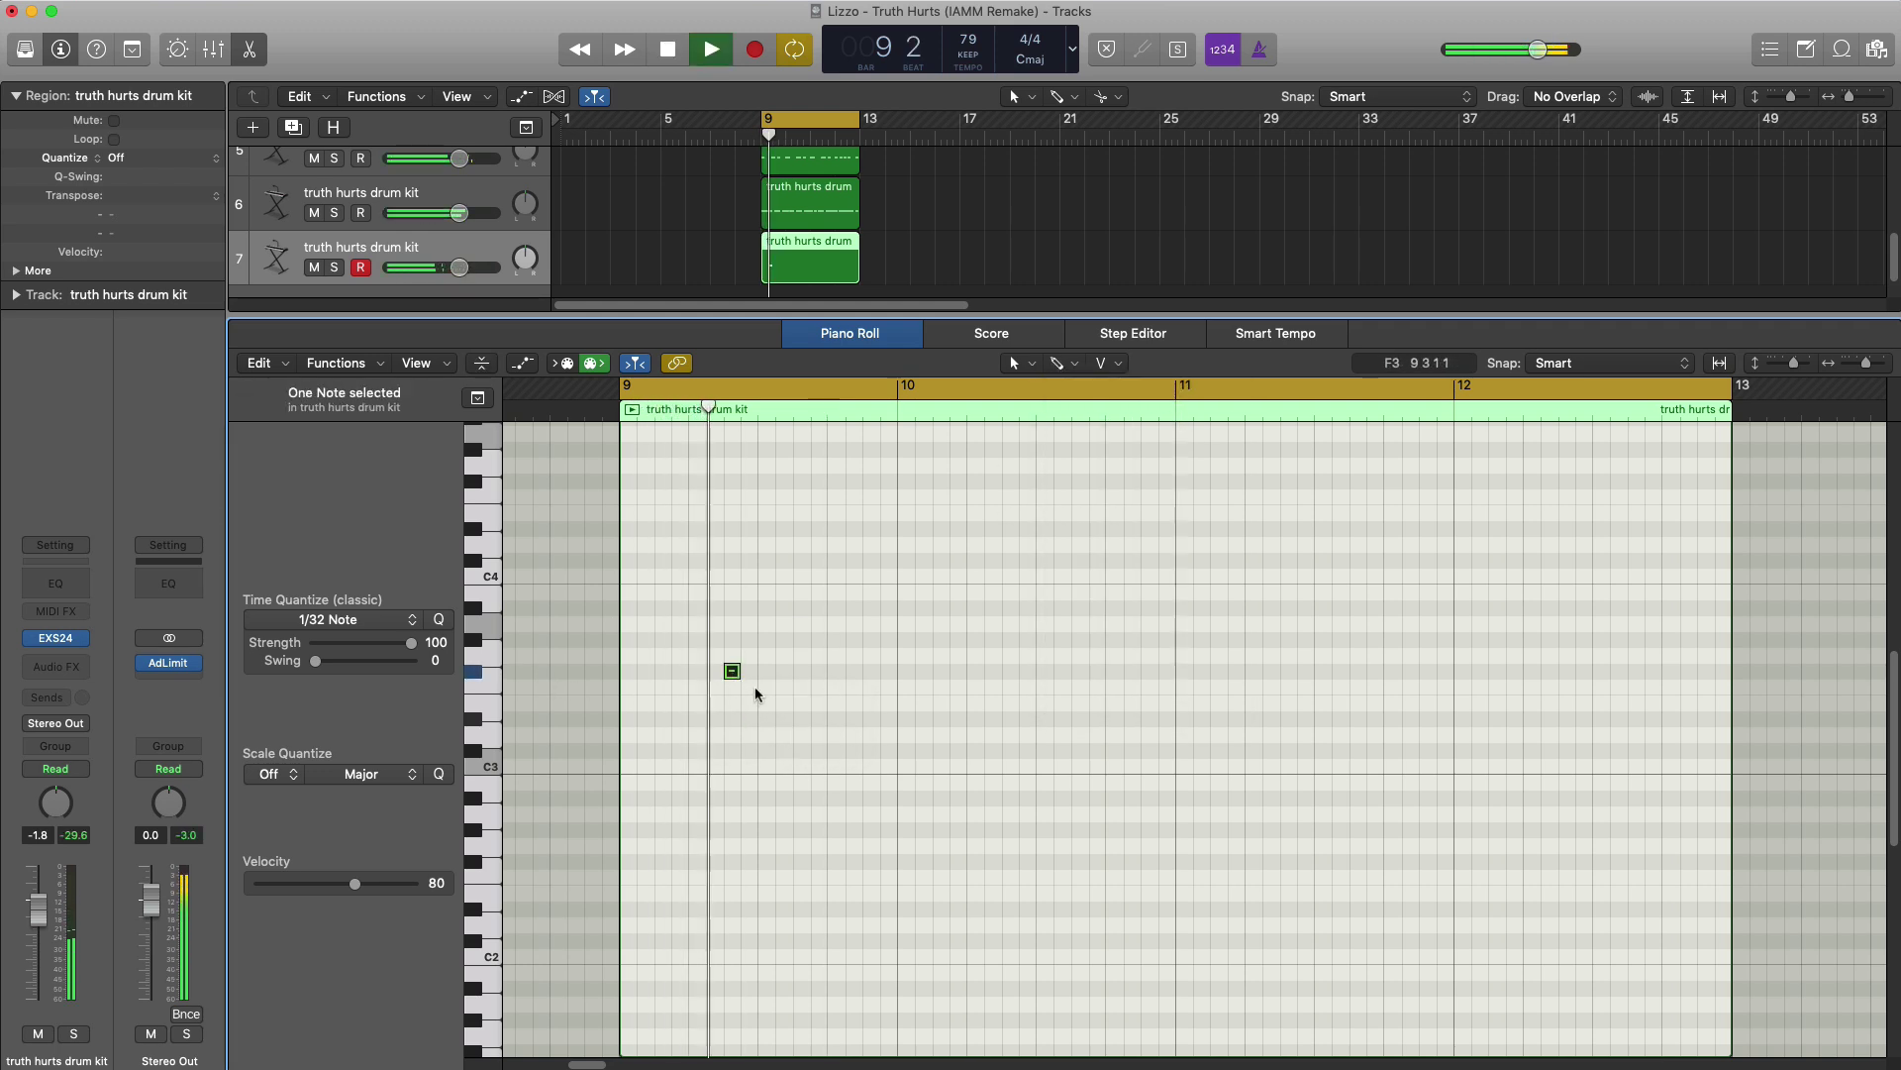
key(space)
- Place an F#3 note at 9 3 3, delete the one at 9 2 3 and audition the change
click(802, 672)
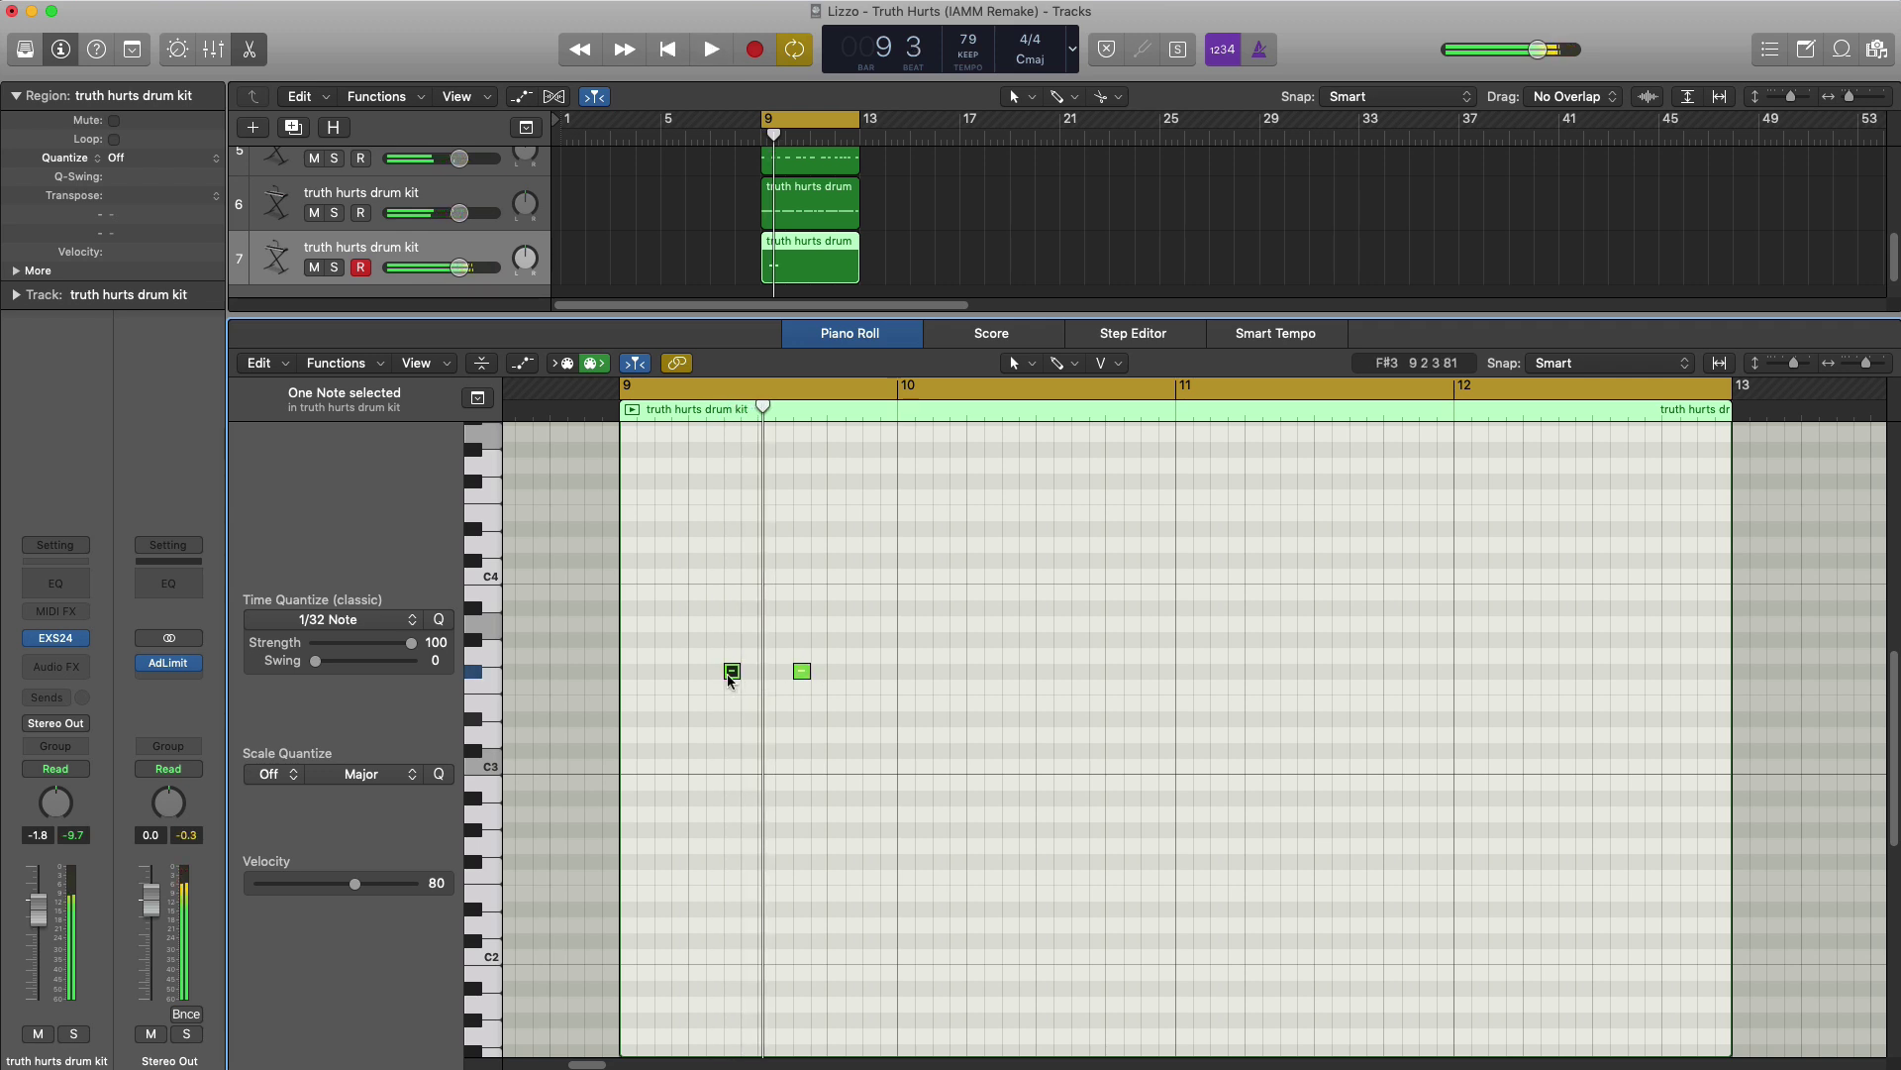
key(Delete)
key(space)
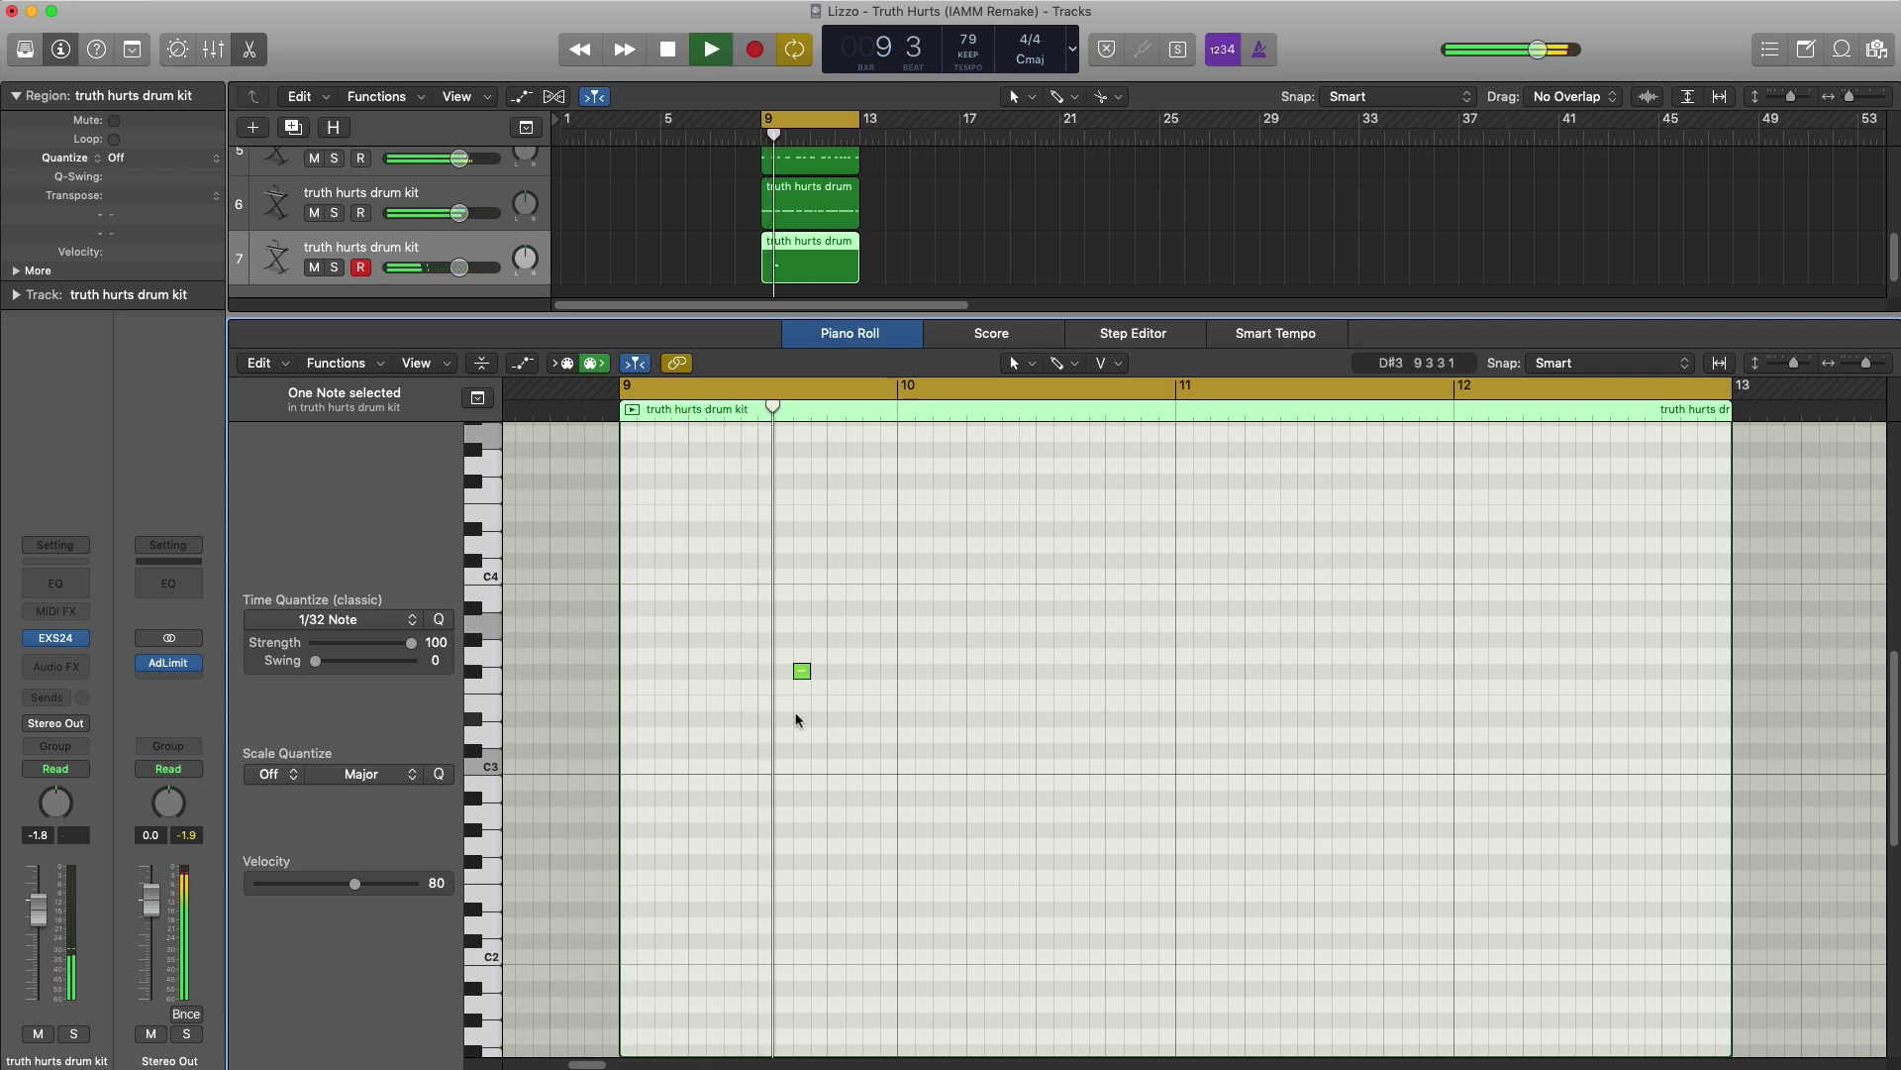
- Add F#3 notes at 10 3 3, 11 3 3, 12 1 3 and 12 3 3, and audition the pattern from bar 12
click(1080, 672)
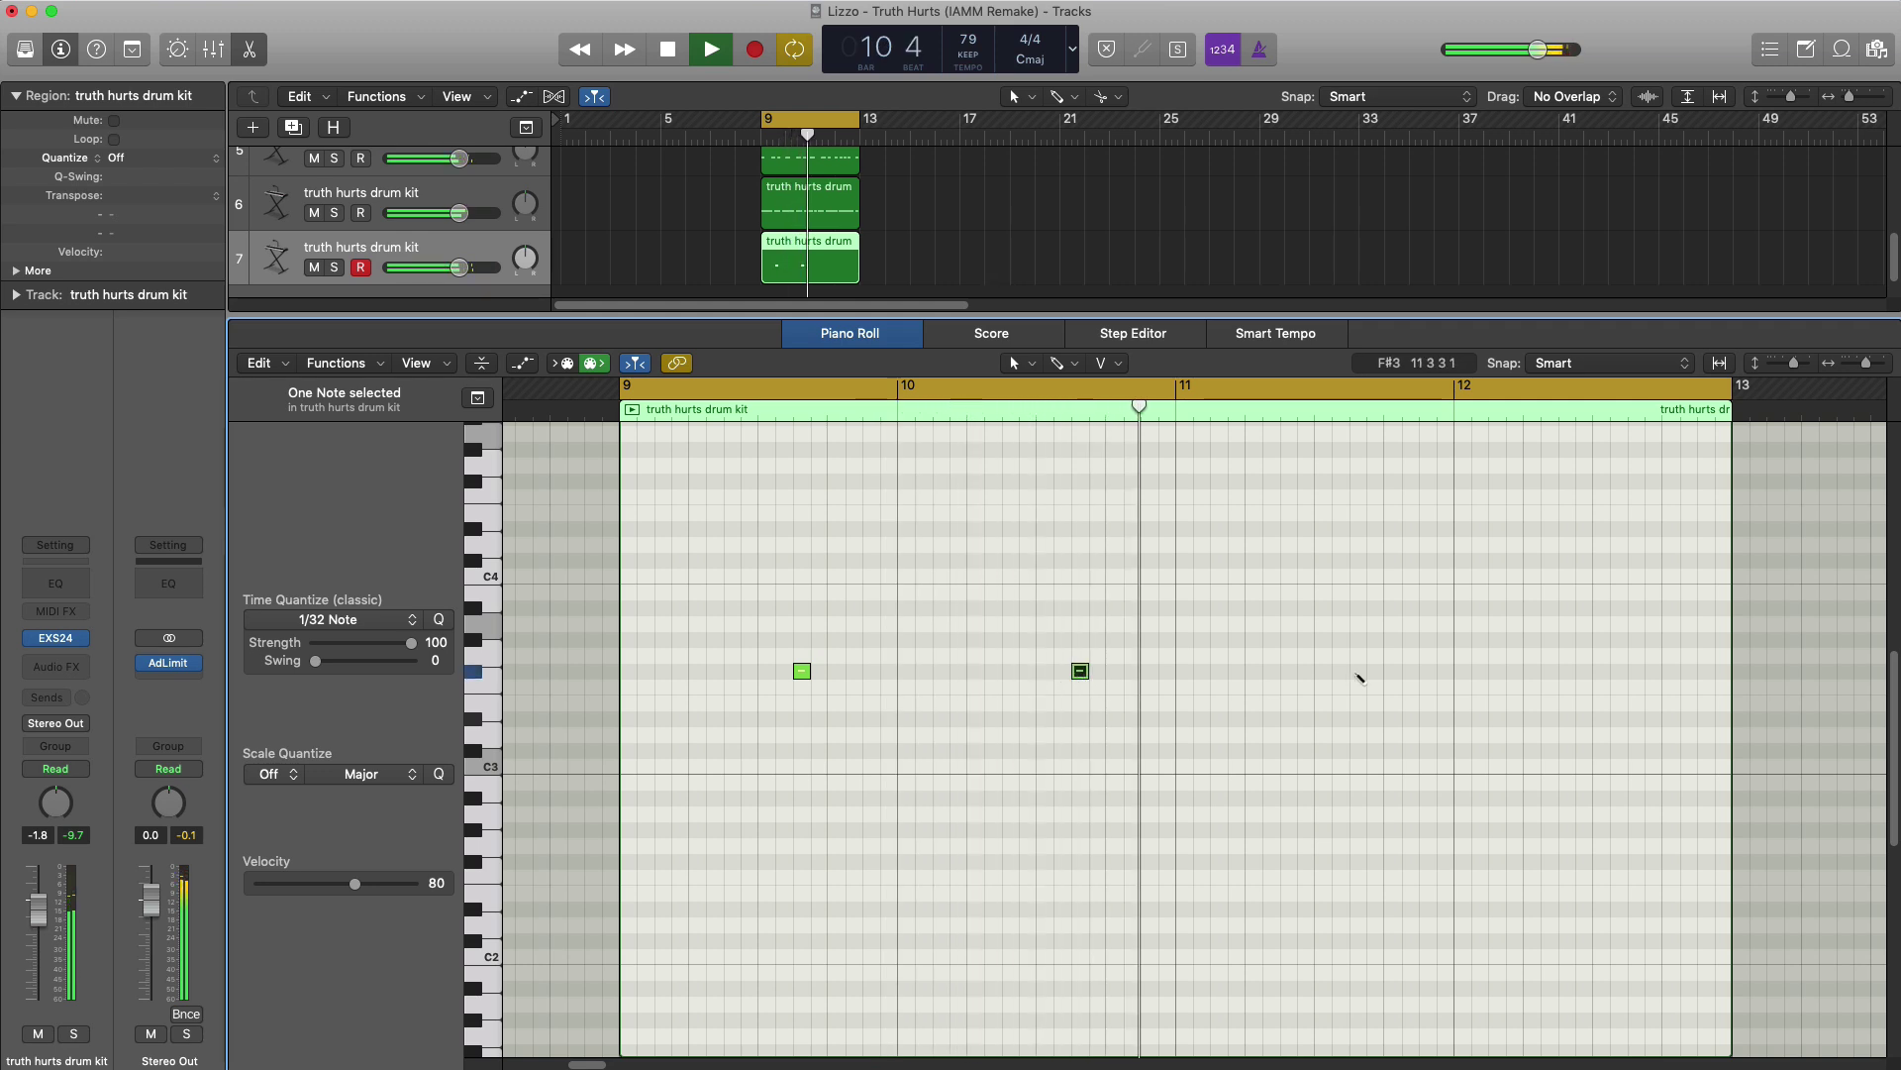
click(1358, 672)
click(1497, 671)
key(space)
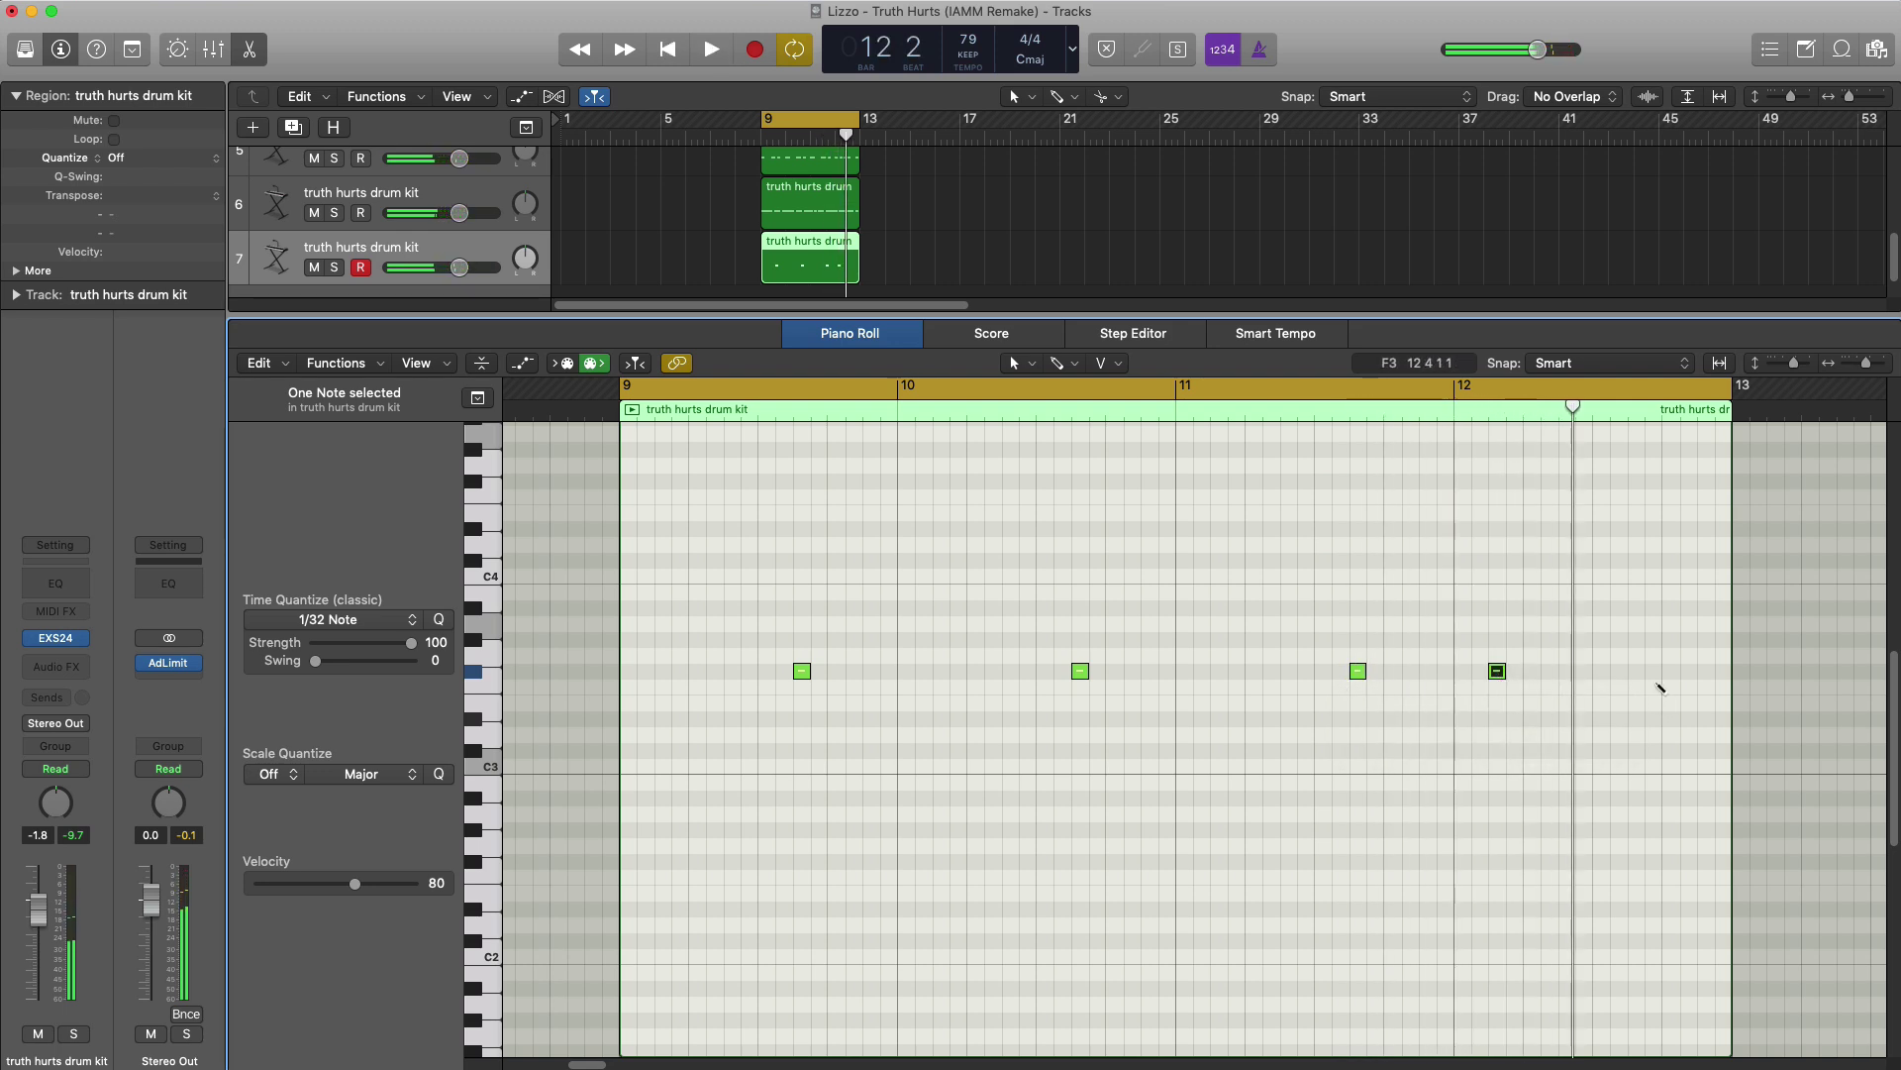
click(1473, 385)
click(1449, 401)
key(space)
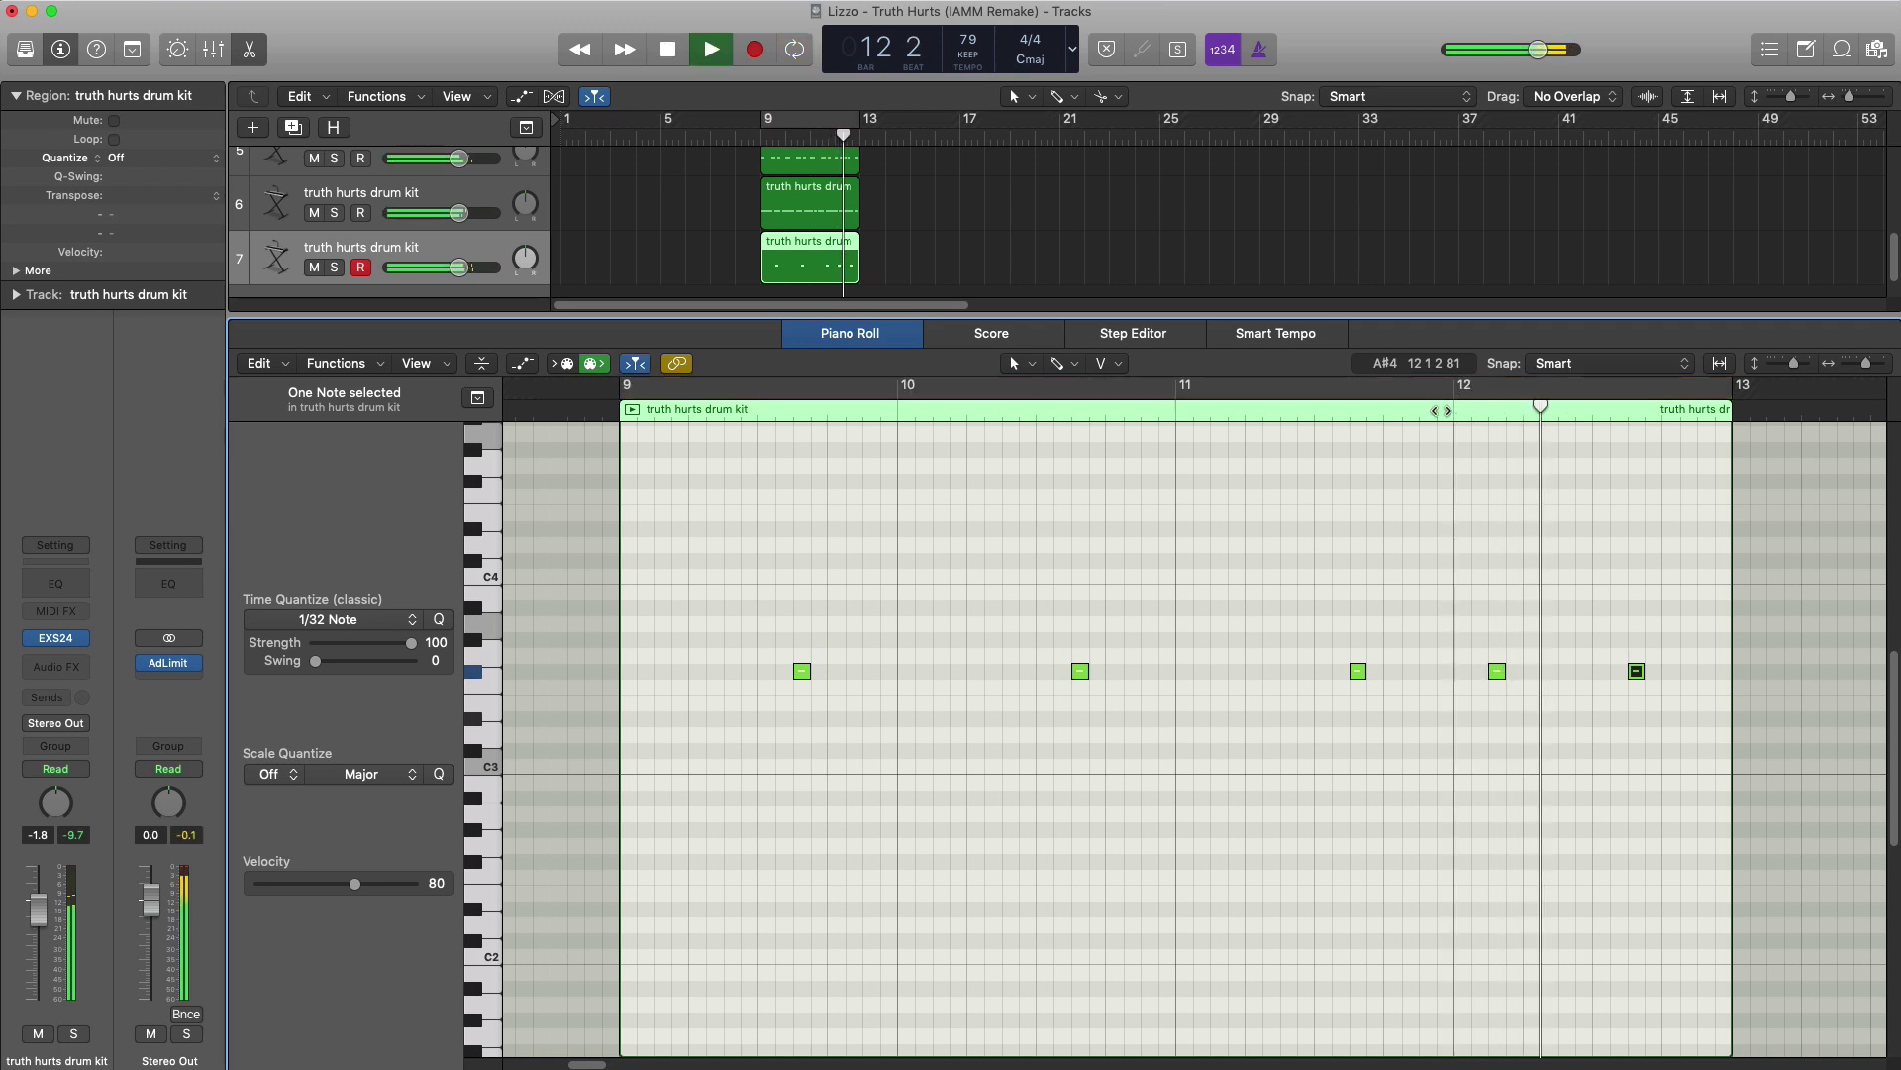
- Turn the cycle back on for bars 9 to 12, close the note editor and lower track 7's volume to -5.3 dB
click(818, 124)
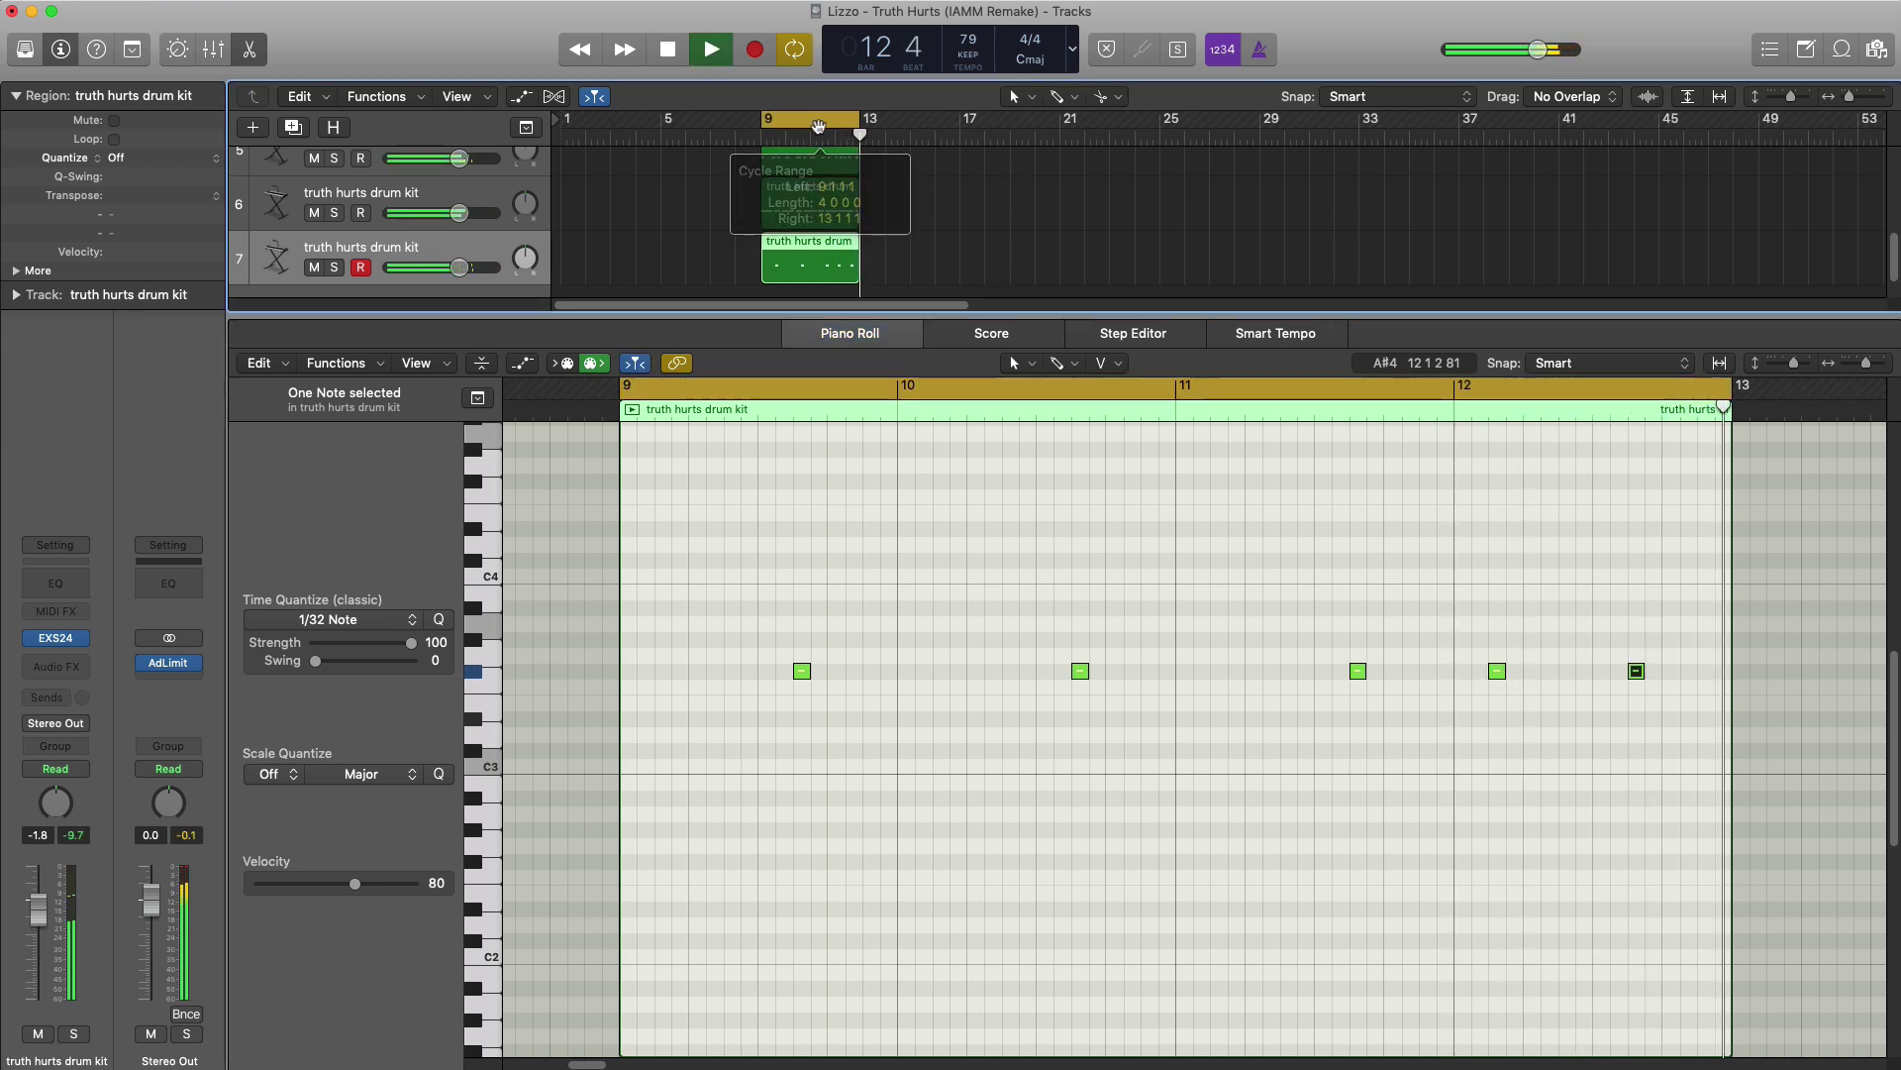
key(e)
drag(469, 522, 443, 522)
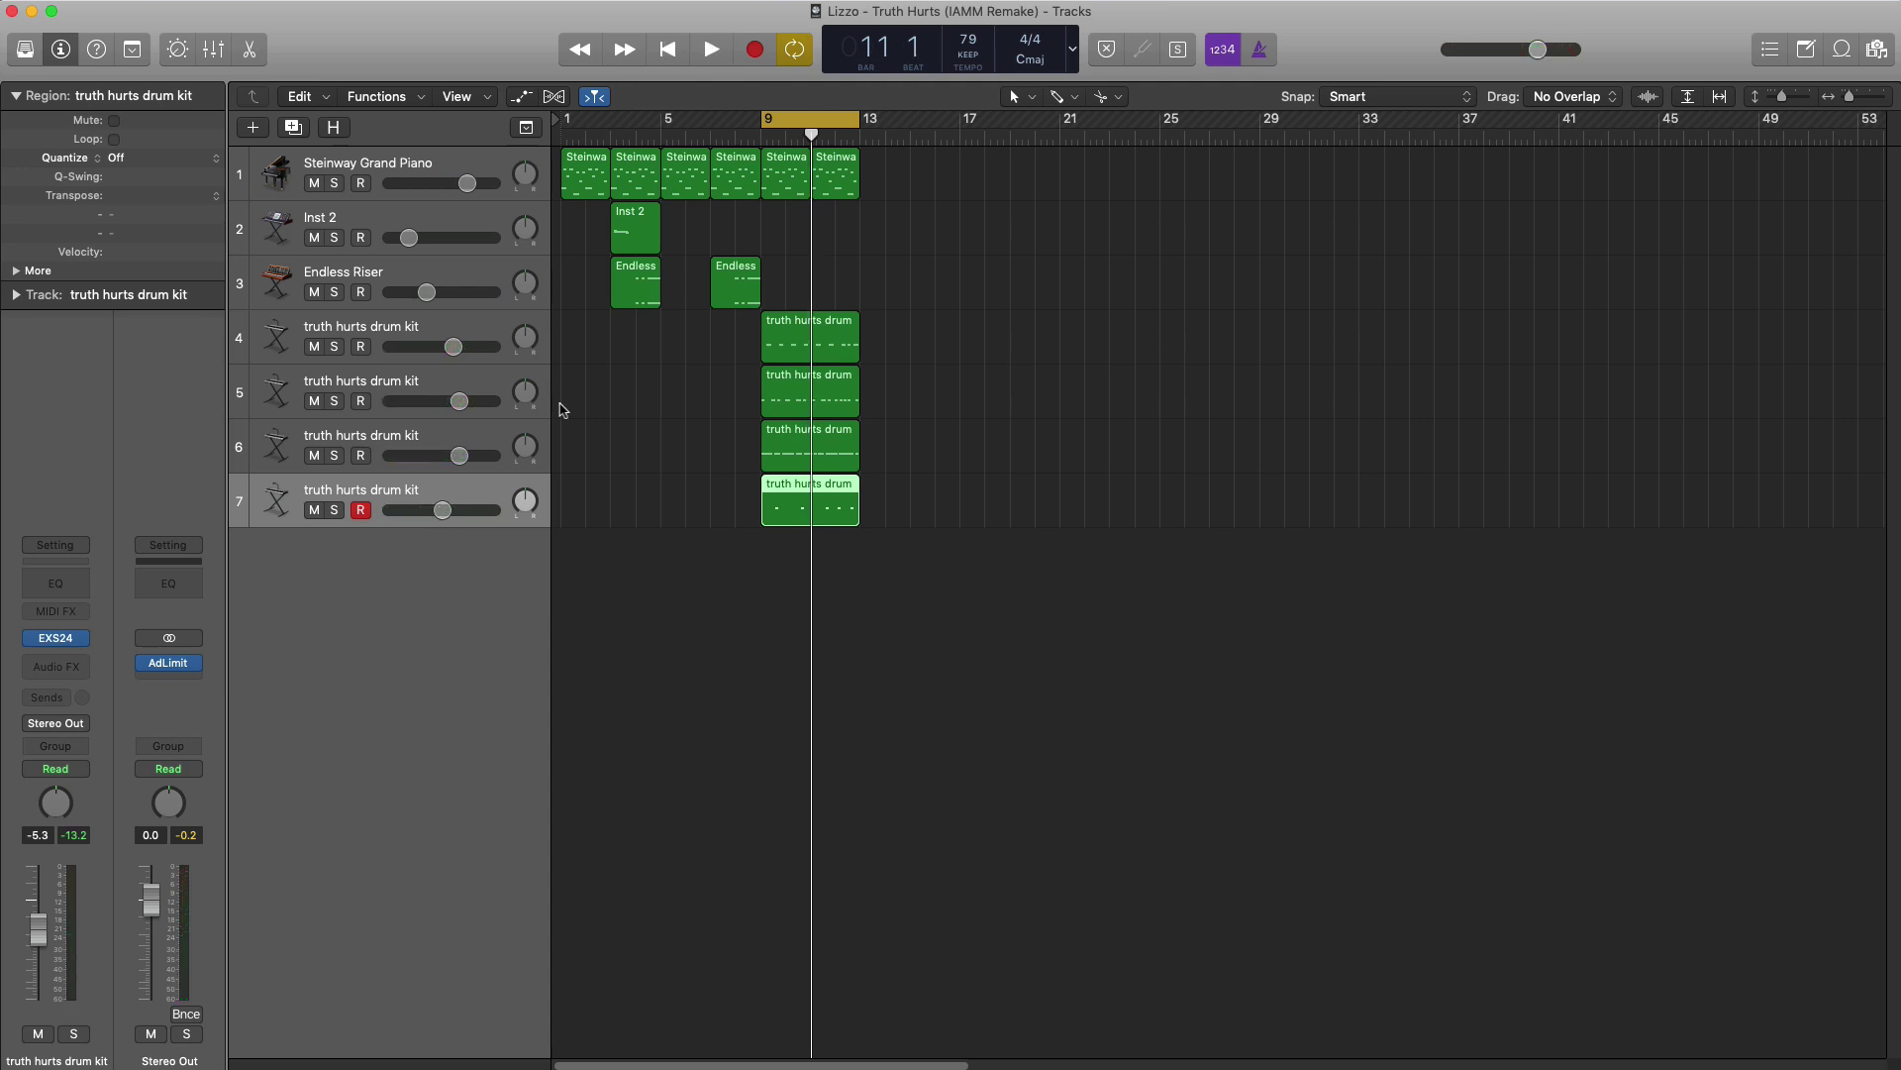
- Create a software instrument track with the ES2 synth and load its 808 preset
click(252, 127)
key(Return)
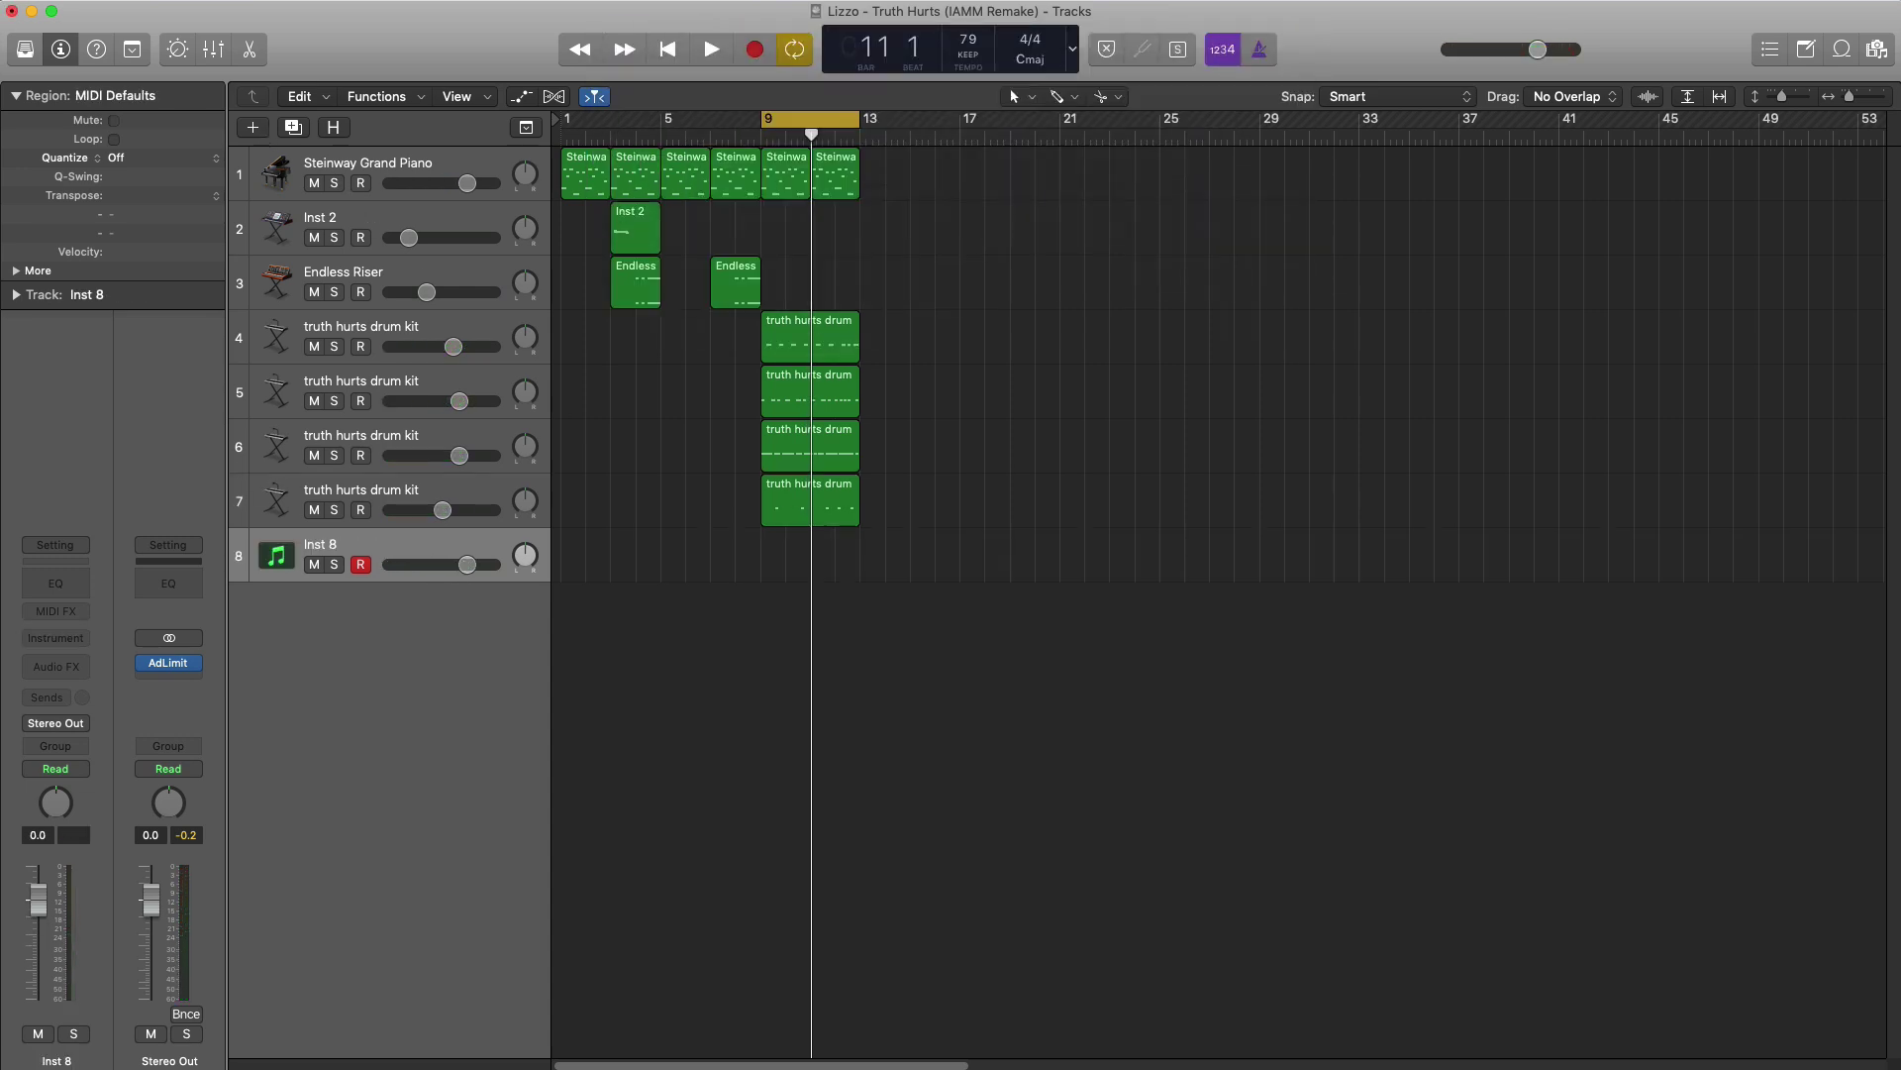
click(56, 638)
click(148, 705)
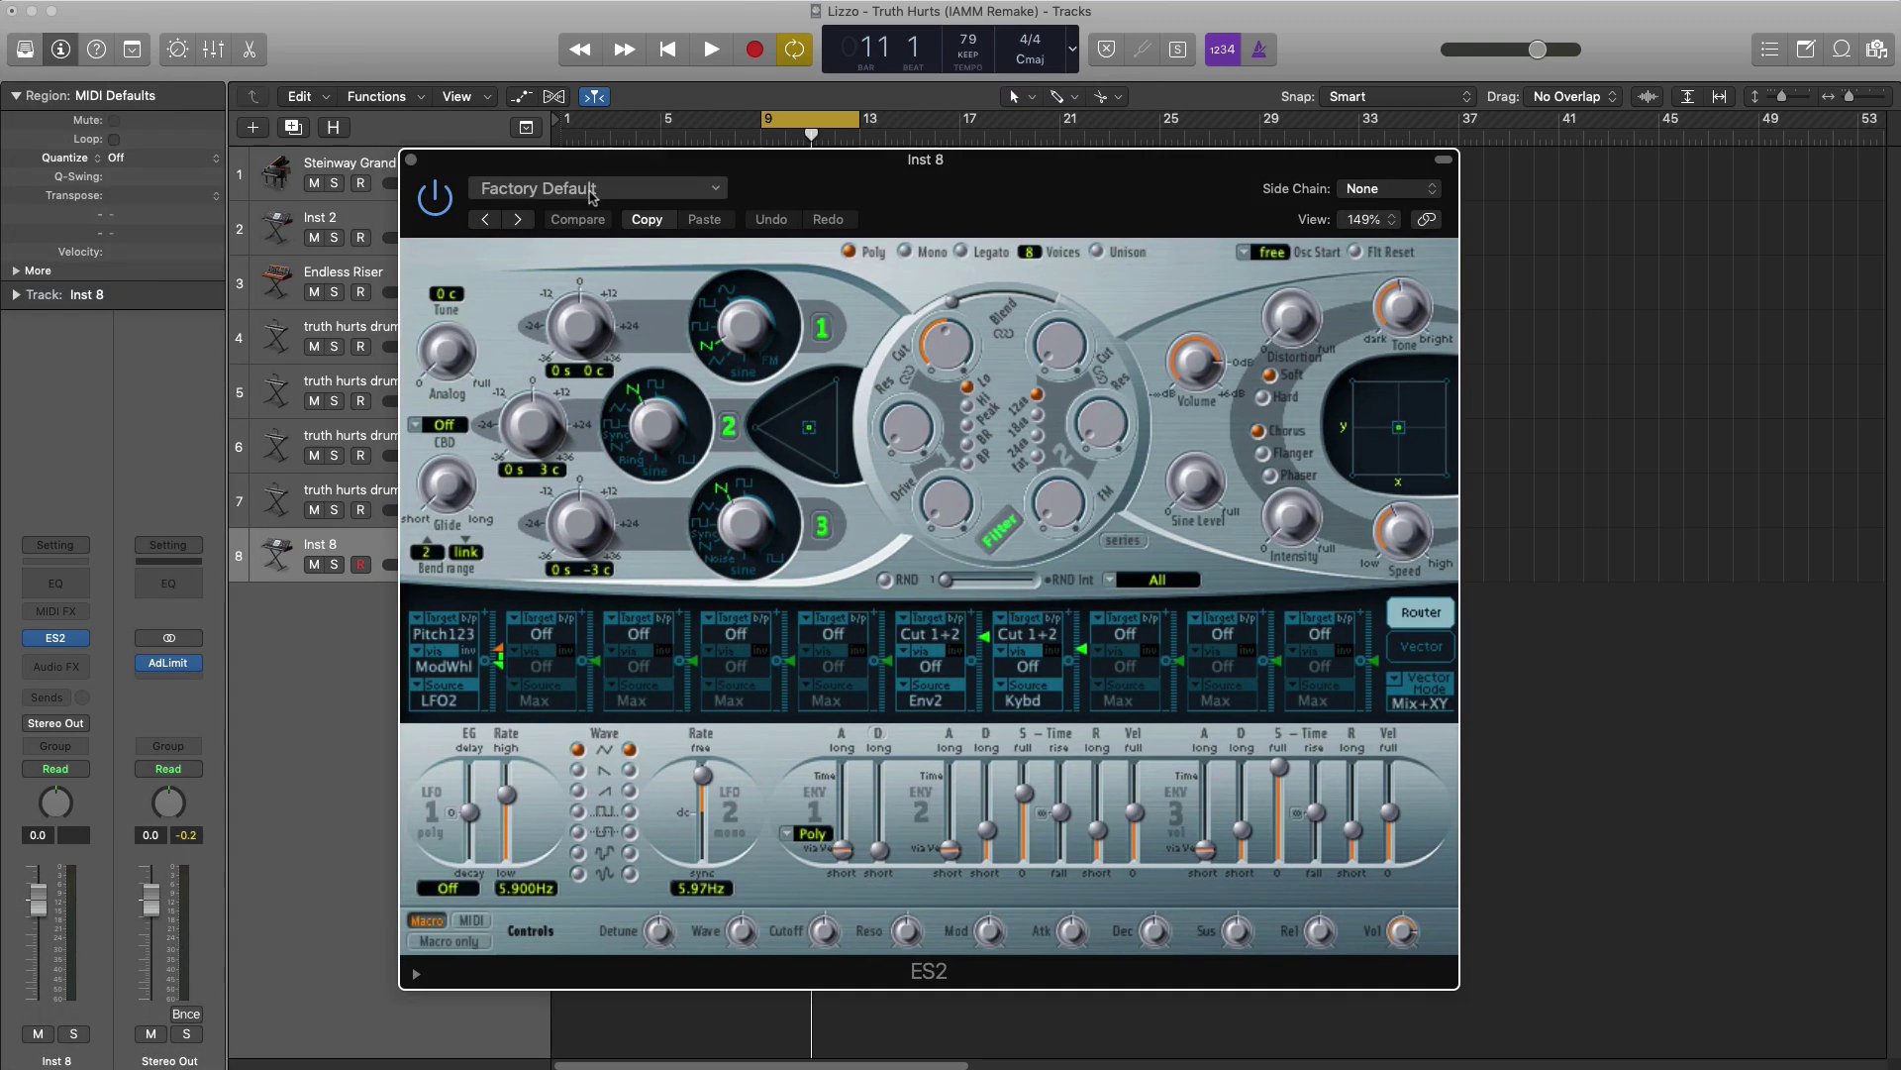
click(591, 198)
click(579, 584)
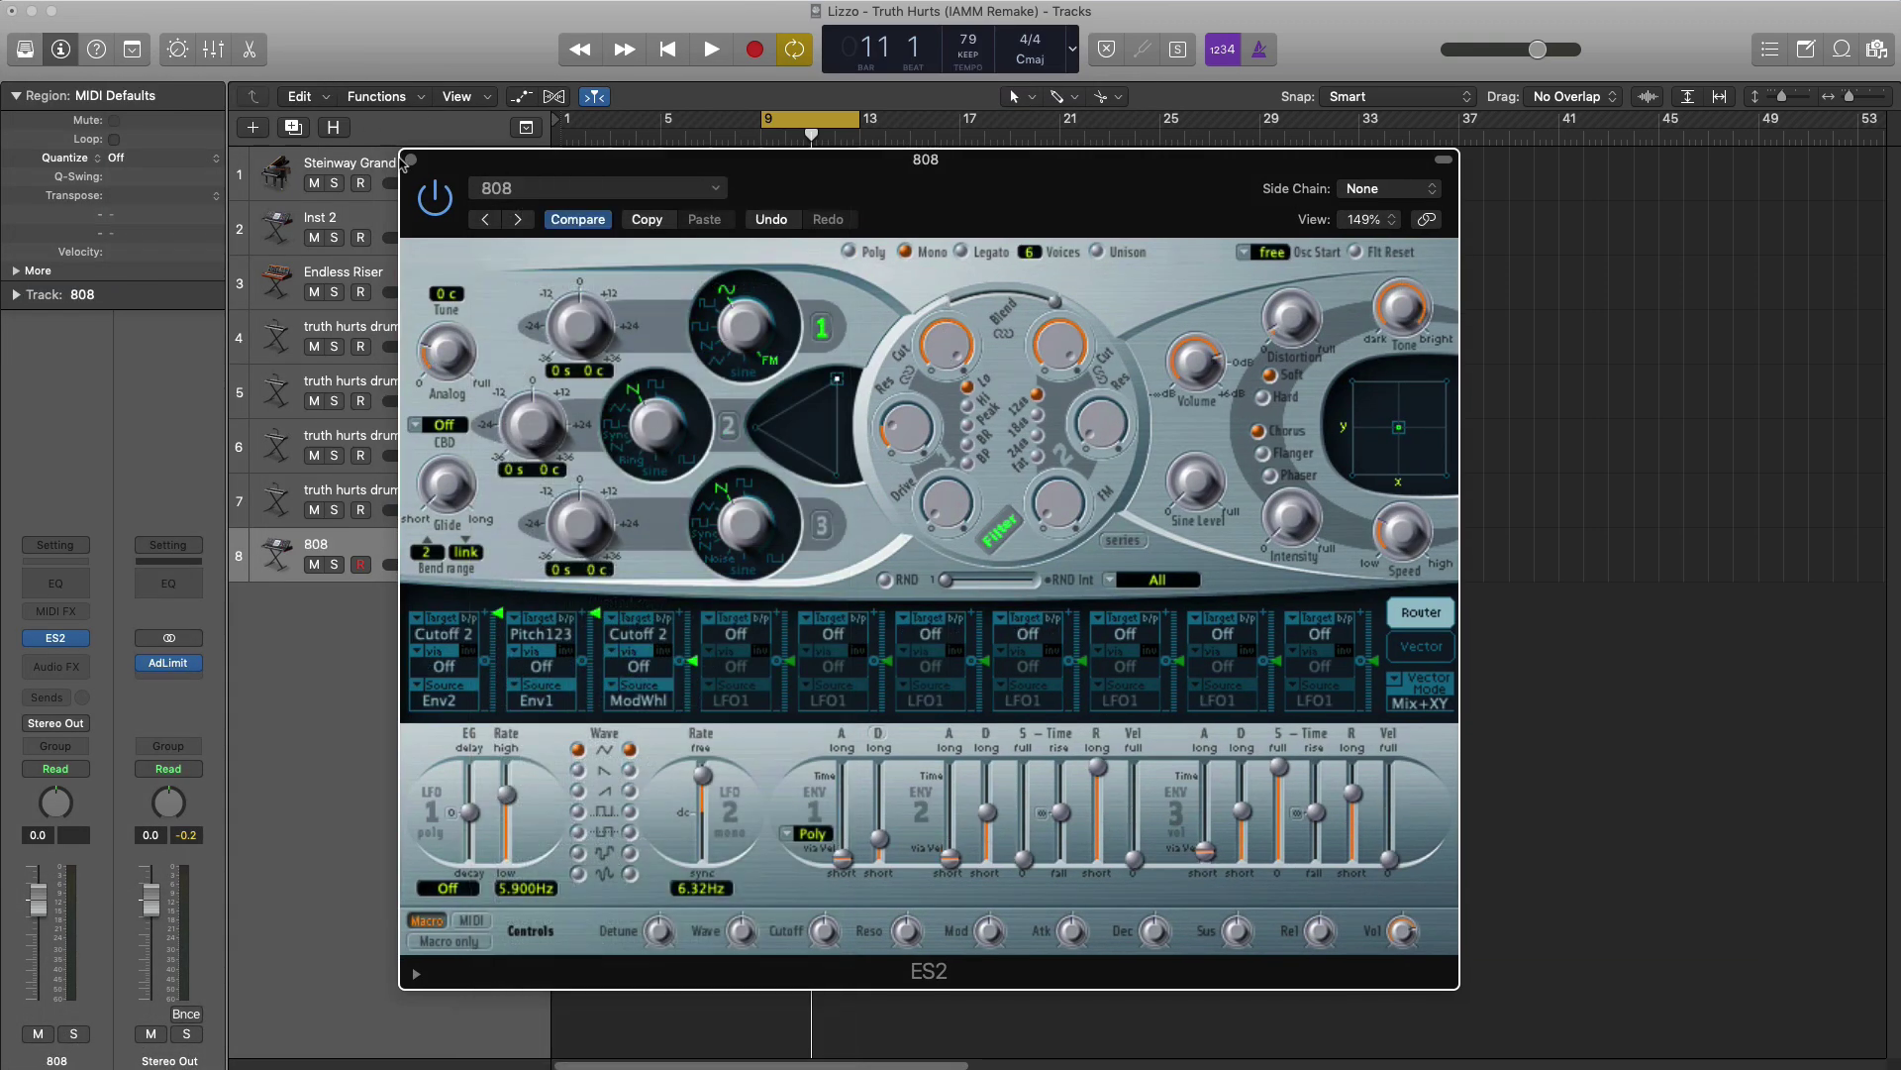
click(409, 160)
- Draw a region from bar 9 through 12 on the 808 track, open it for note editing and start playback
drag(787, 570, 857, 570)
double_click(822, 560)
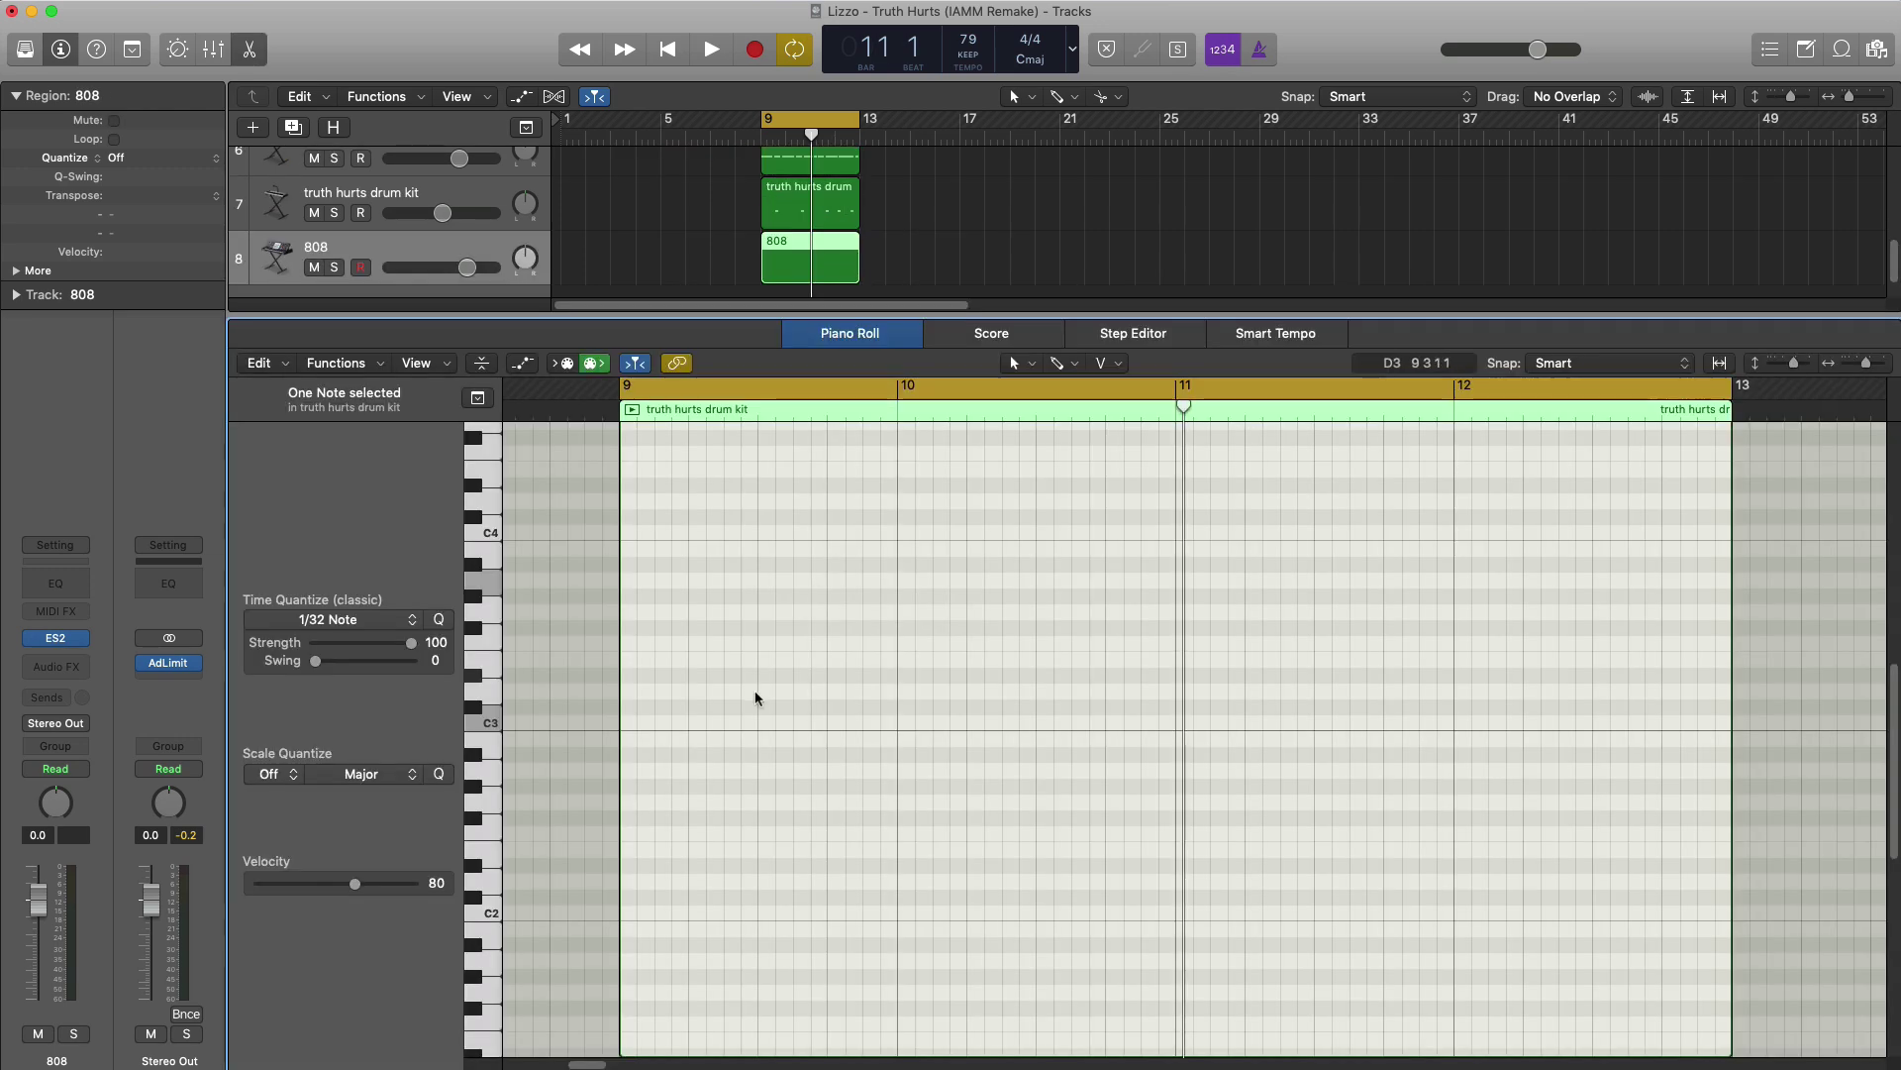
key(space)
- Place an E0 note at the start of bar 9, lengthen it to one beat and audition it
scroll(646, 901, down, 5)
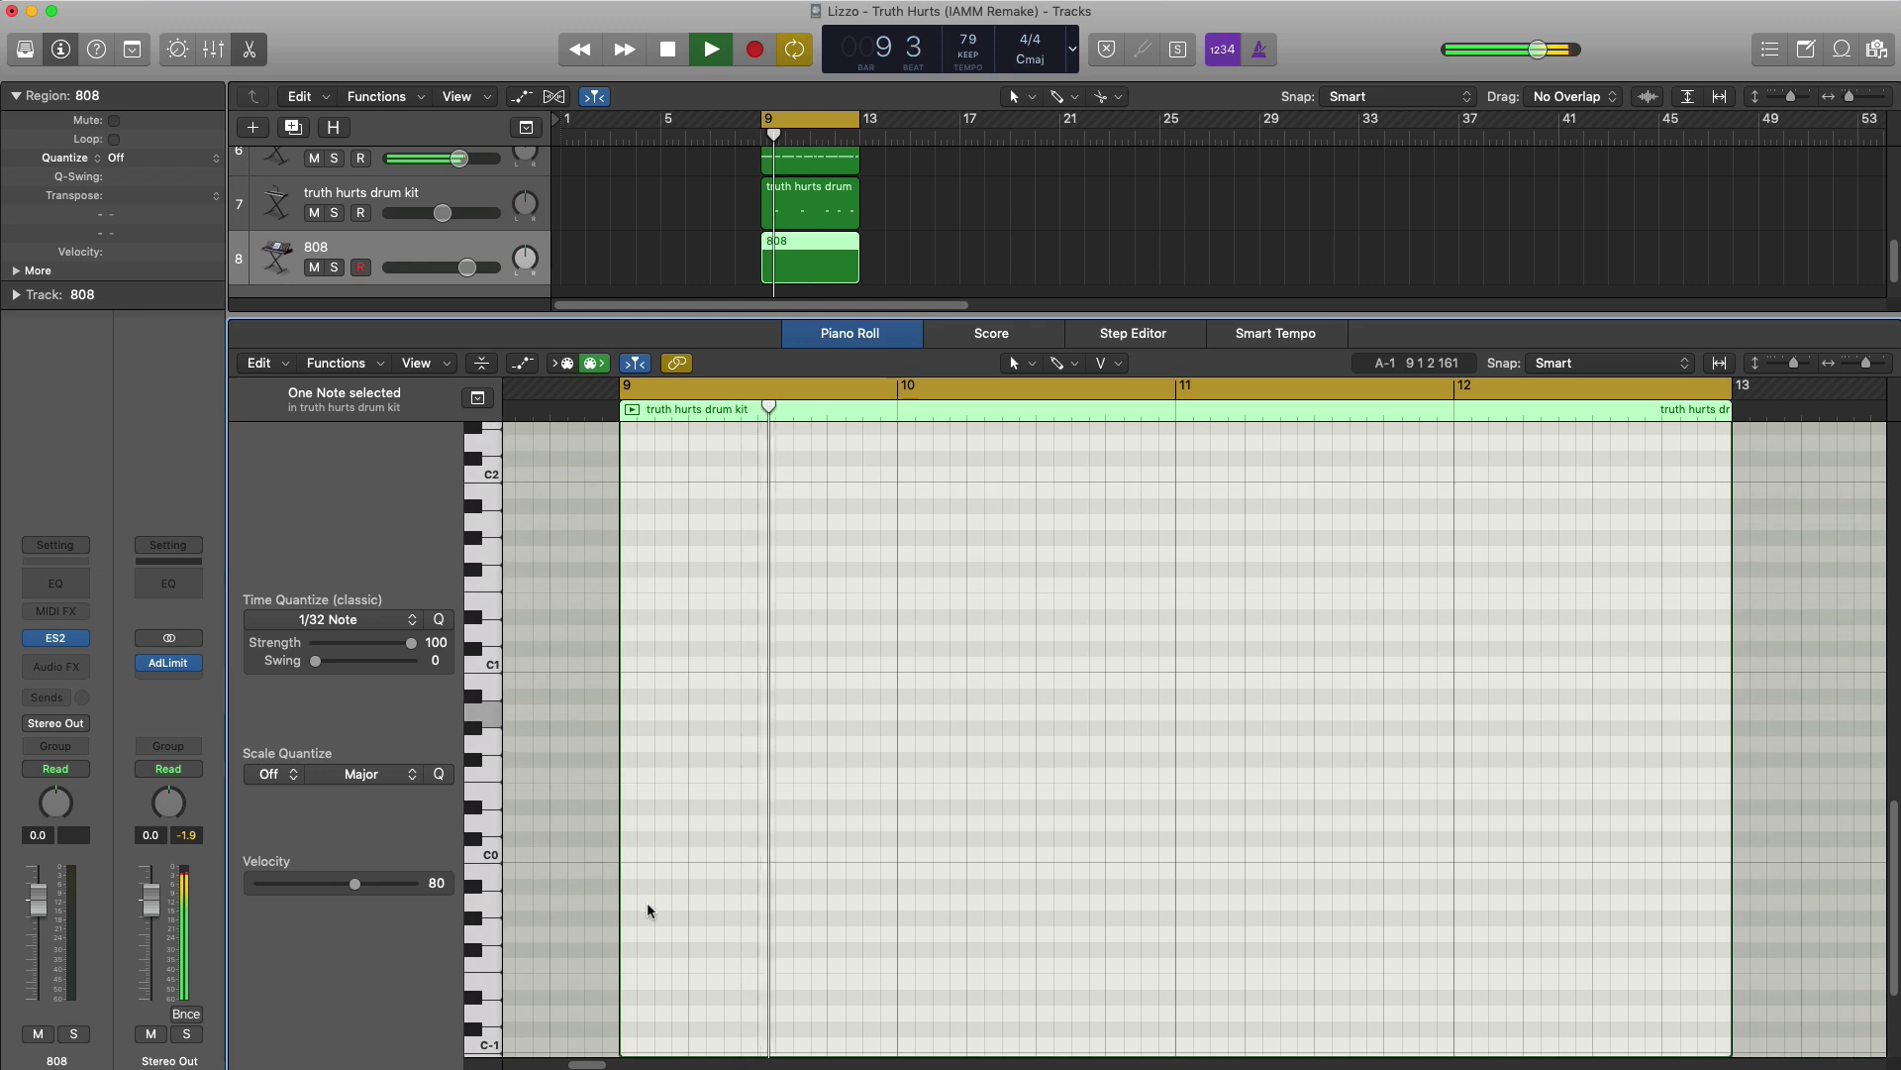
key(space)
super+click(628, 791)
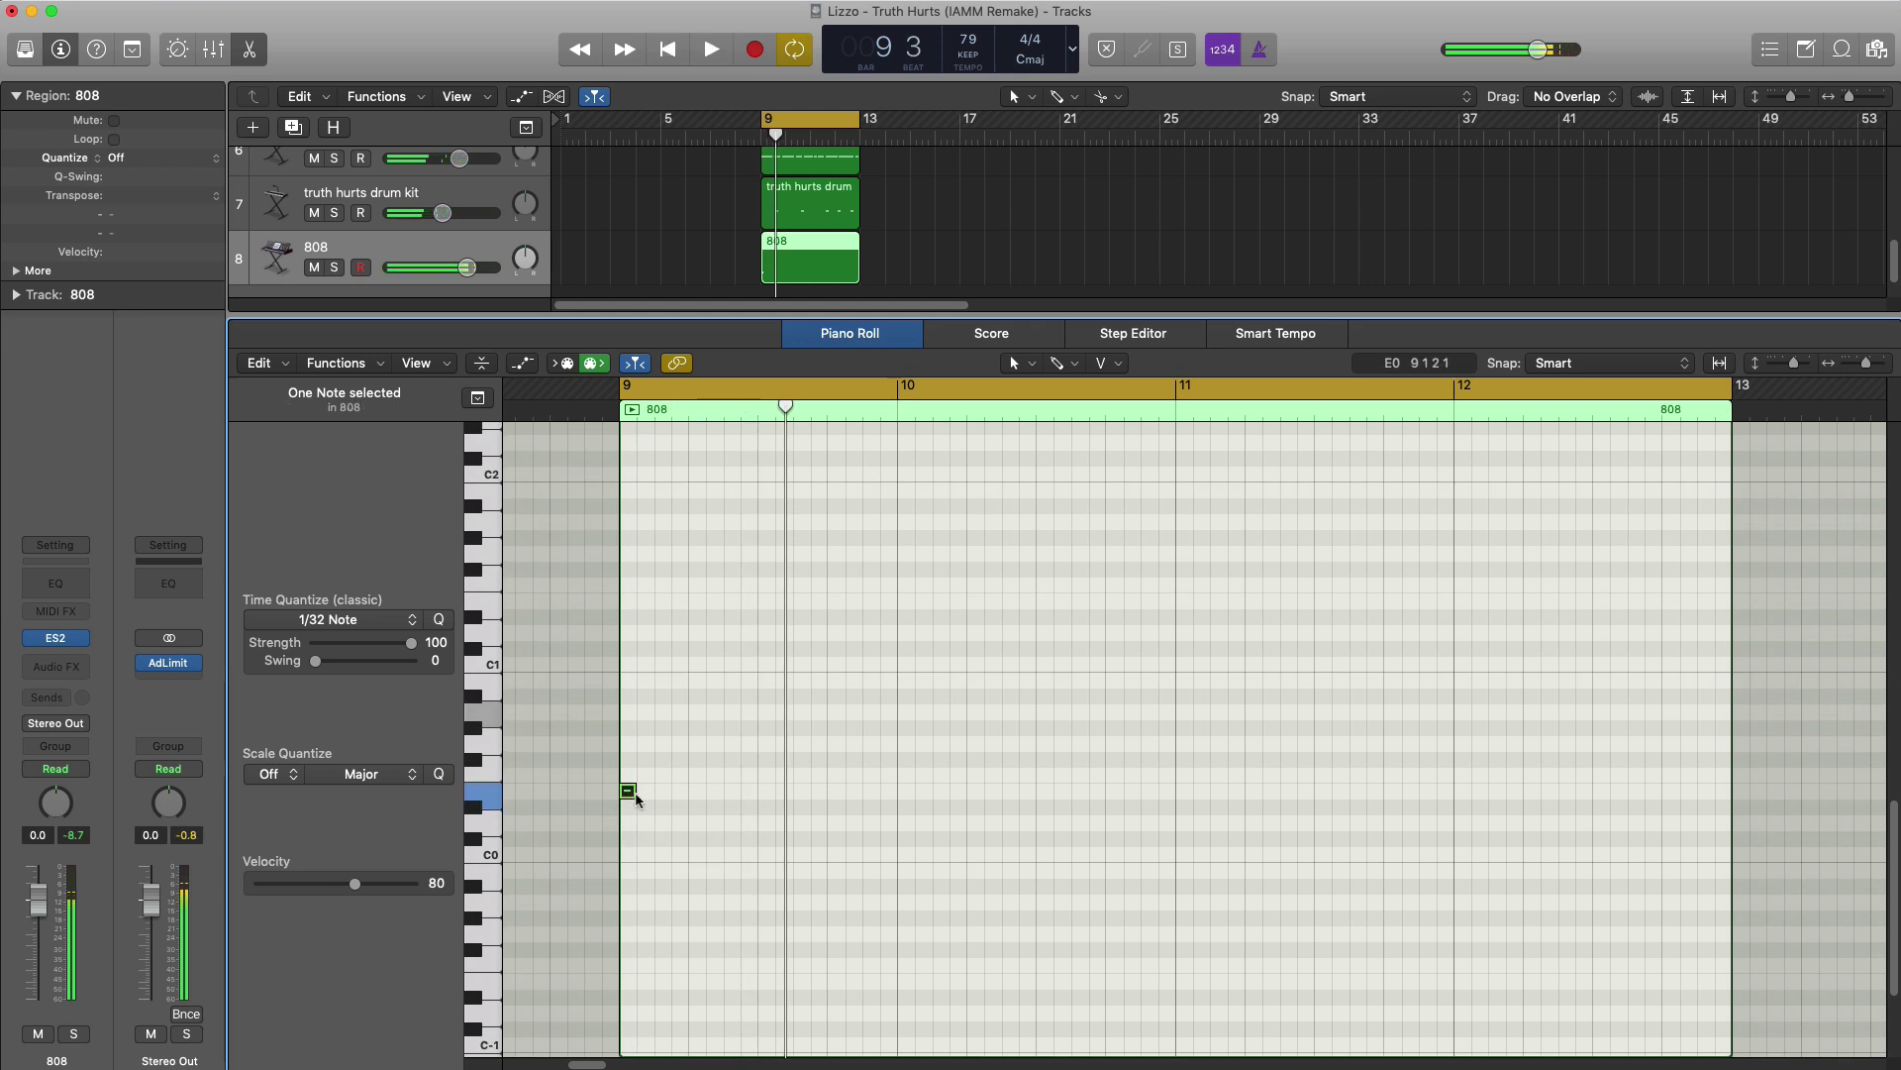
drag(627, 791, 687, 797)
key(space)
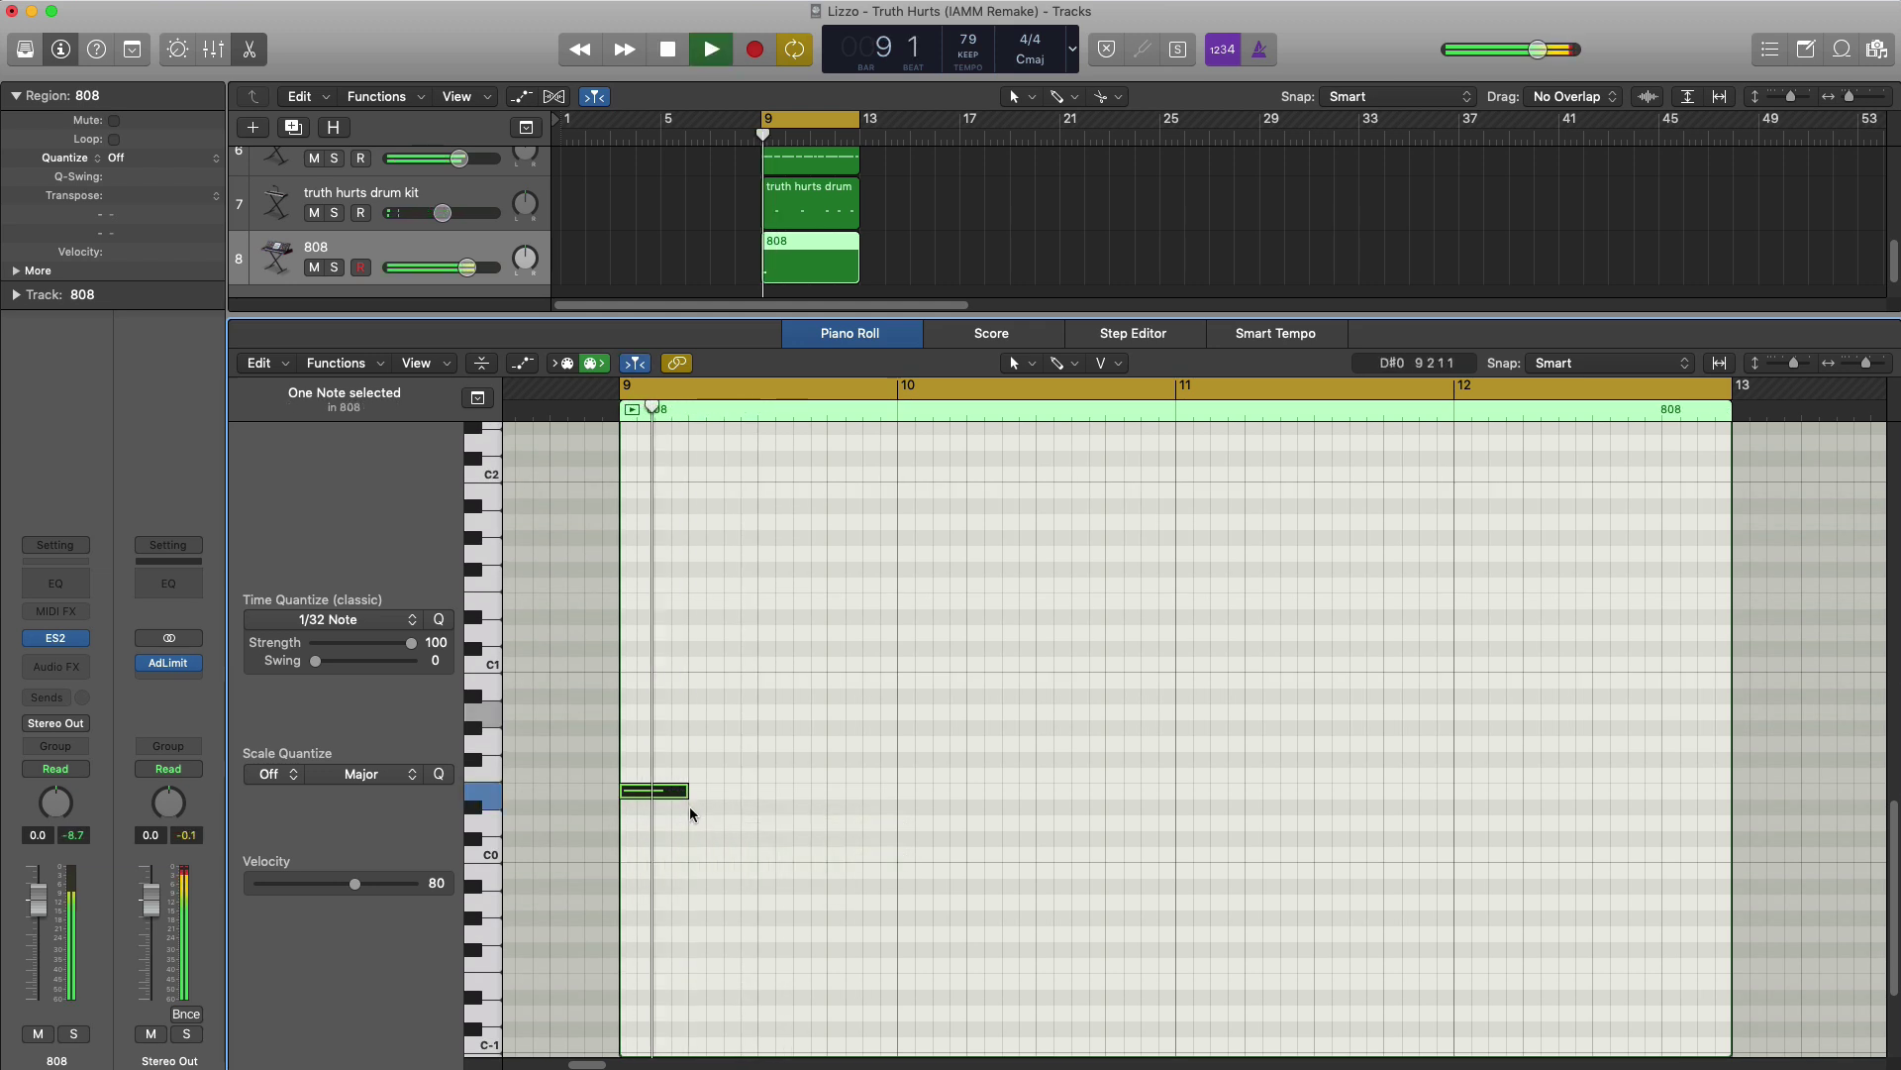
key(space)
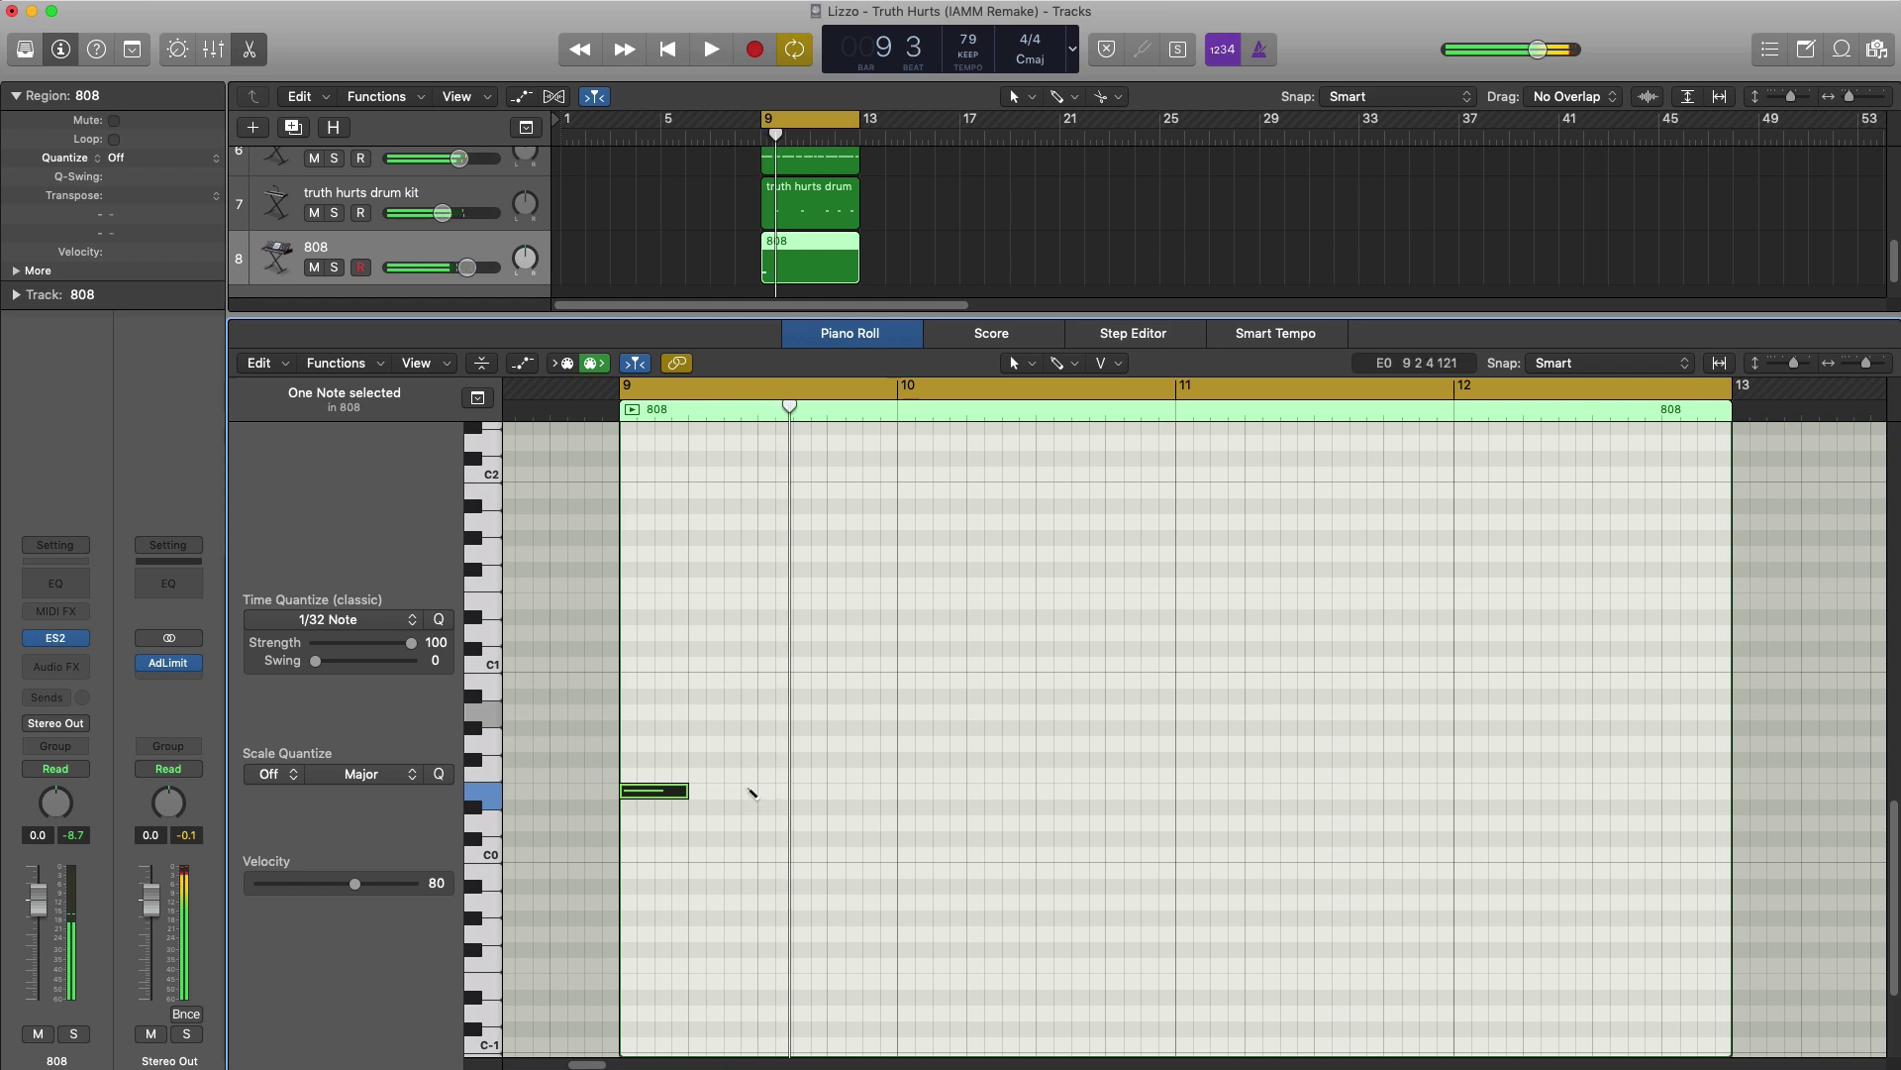
- Copy the one-beat E0 note to 9 2 4 and again as B0 at 9 3 3, auditioning each addition
key(space)
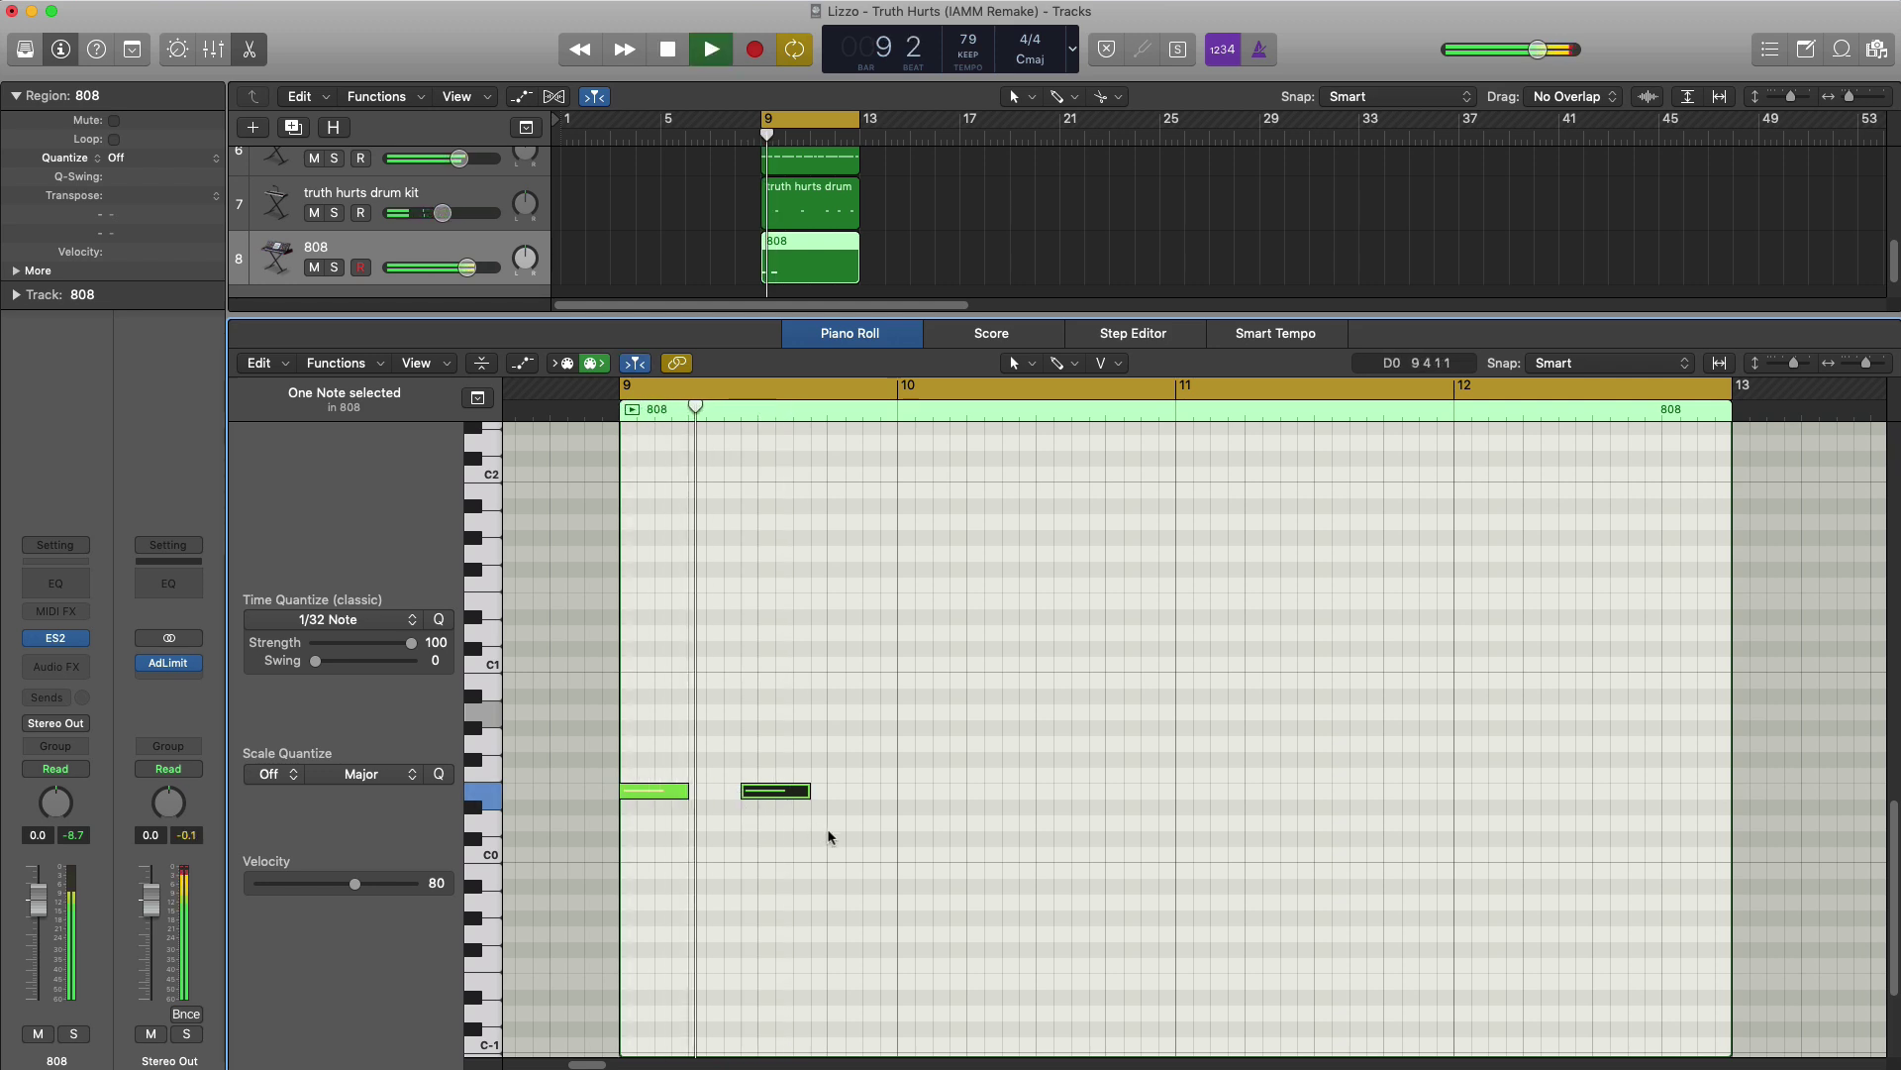
key(space)
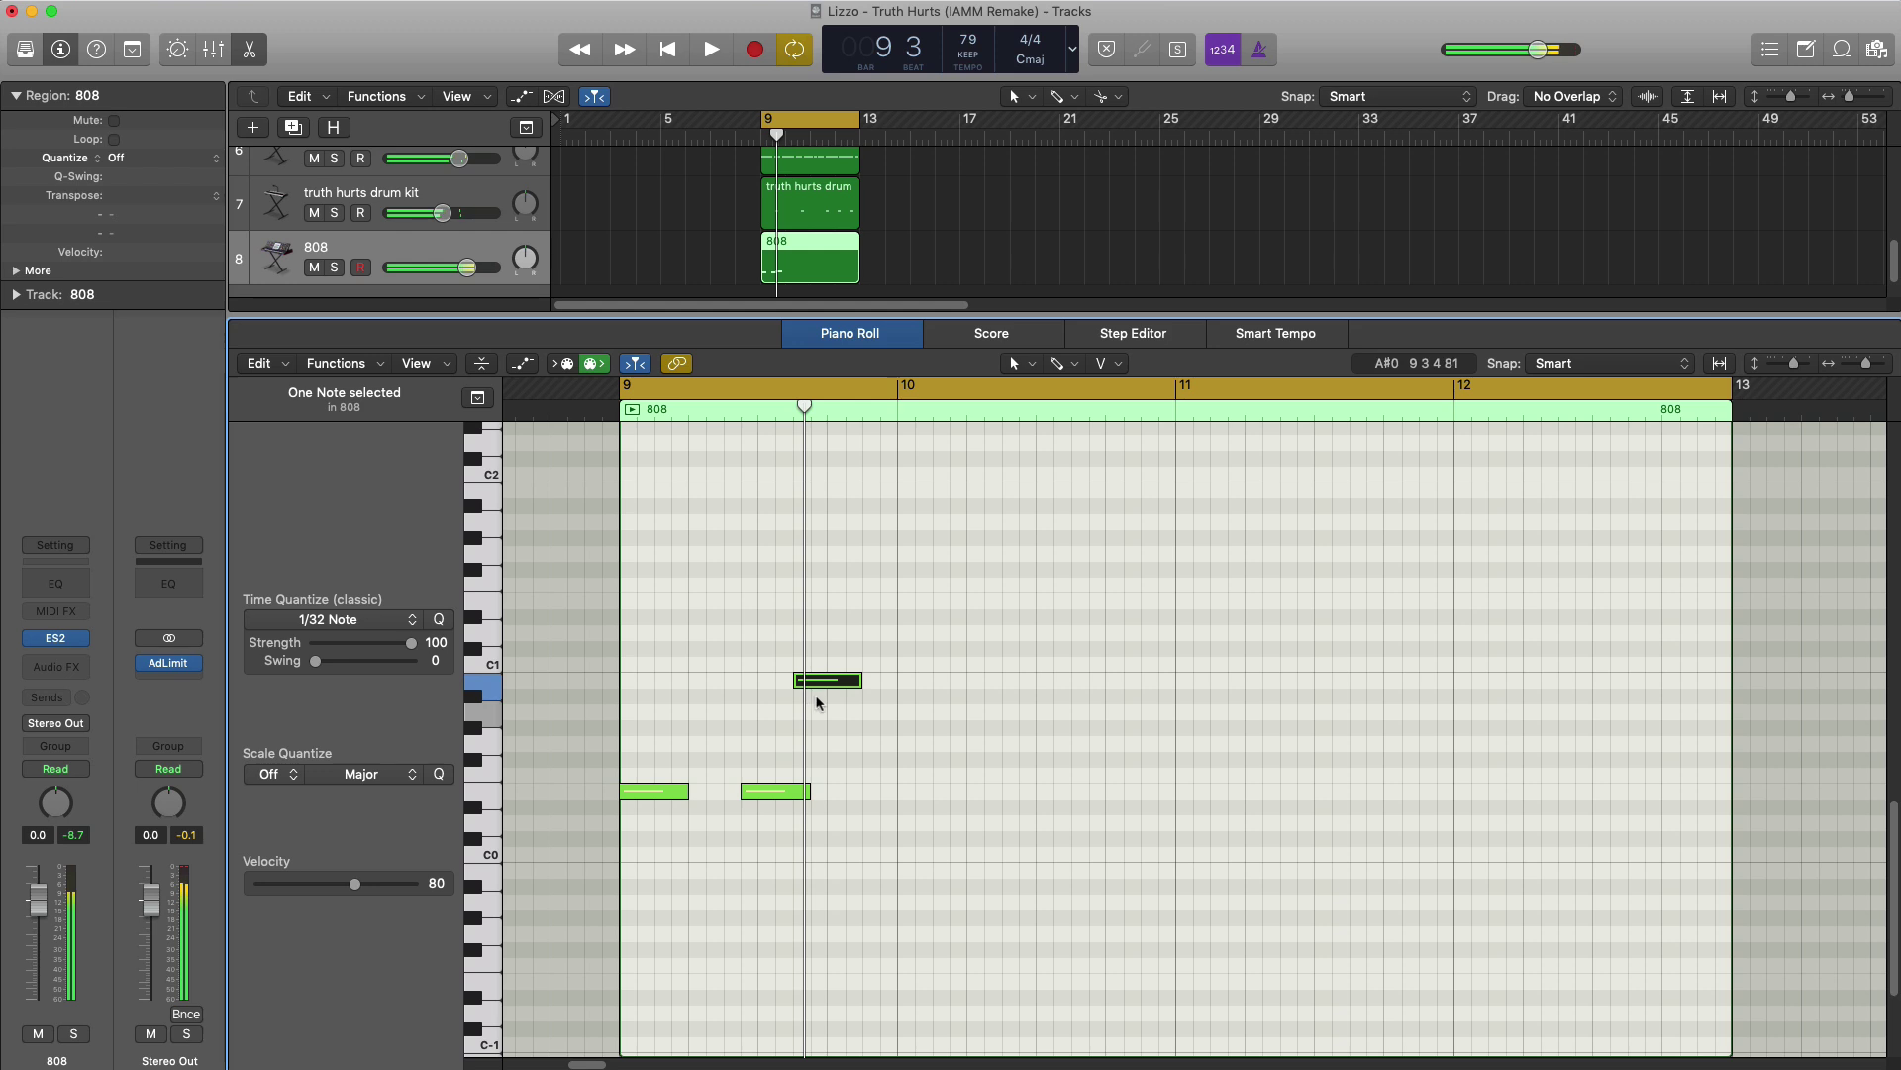
key(space)
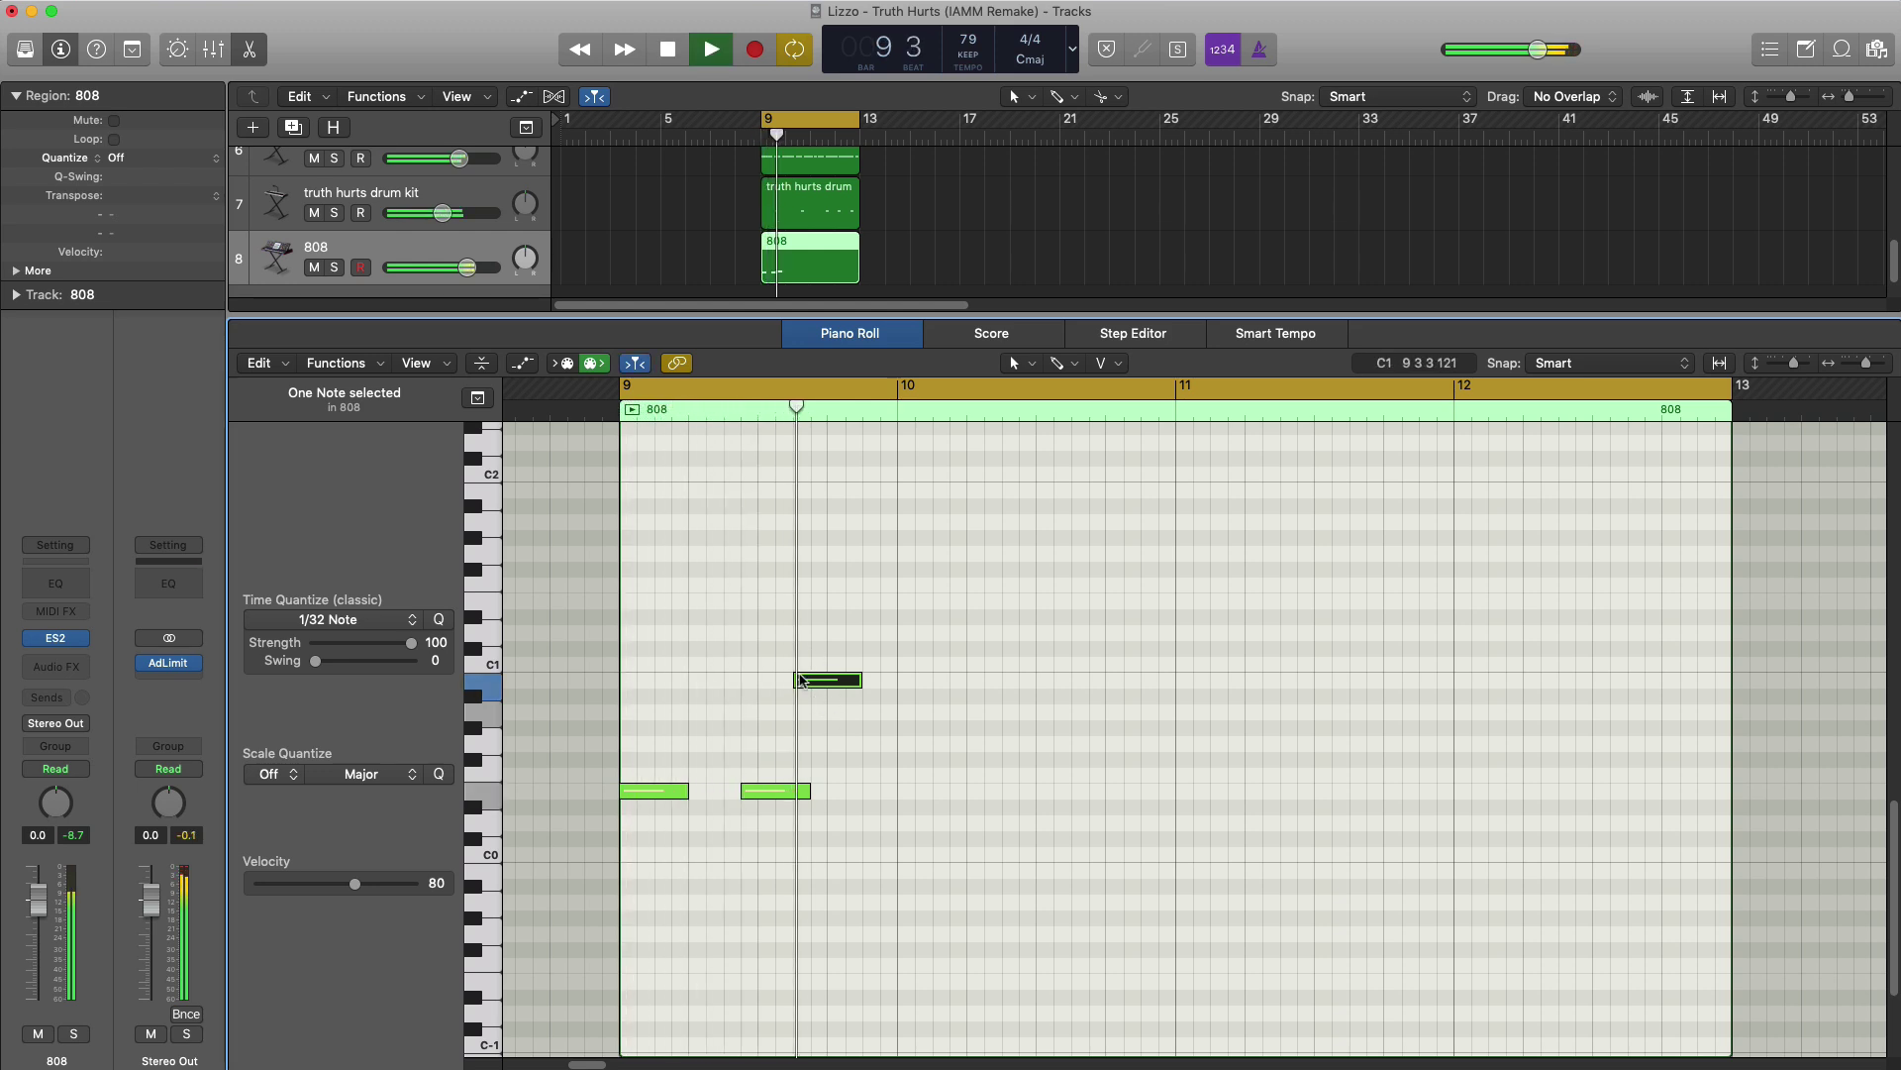
- Raise the note at 9 3 3 to C1, shorten it to an eighth note, and trim the preceding E0 note to end before it
key(alt+Up)
key(alt+shift+Left)
key(alt+shift+Left)
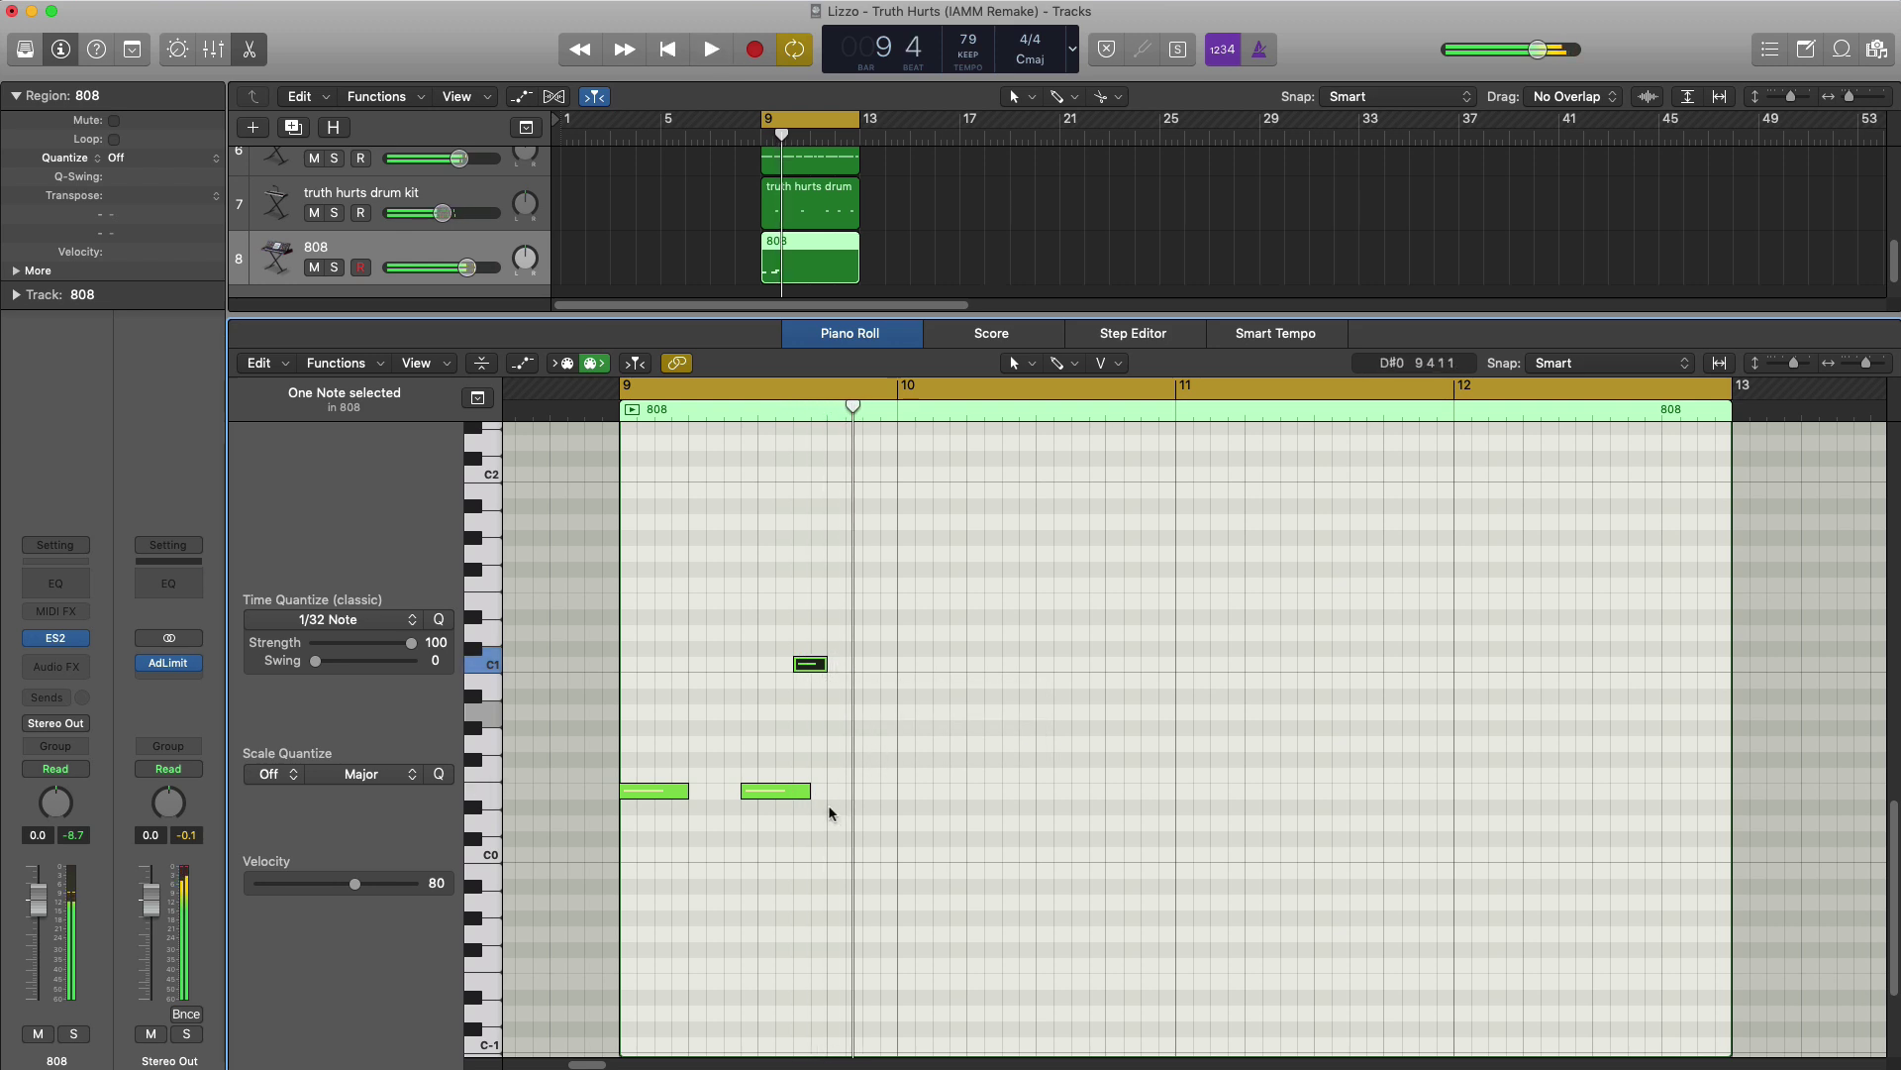
key(Left)
key(alt+shift+Left)
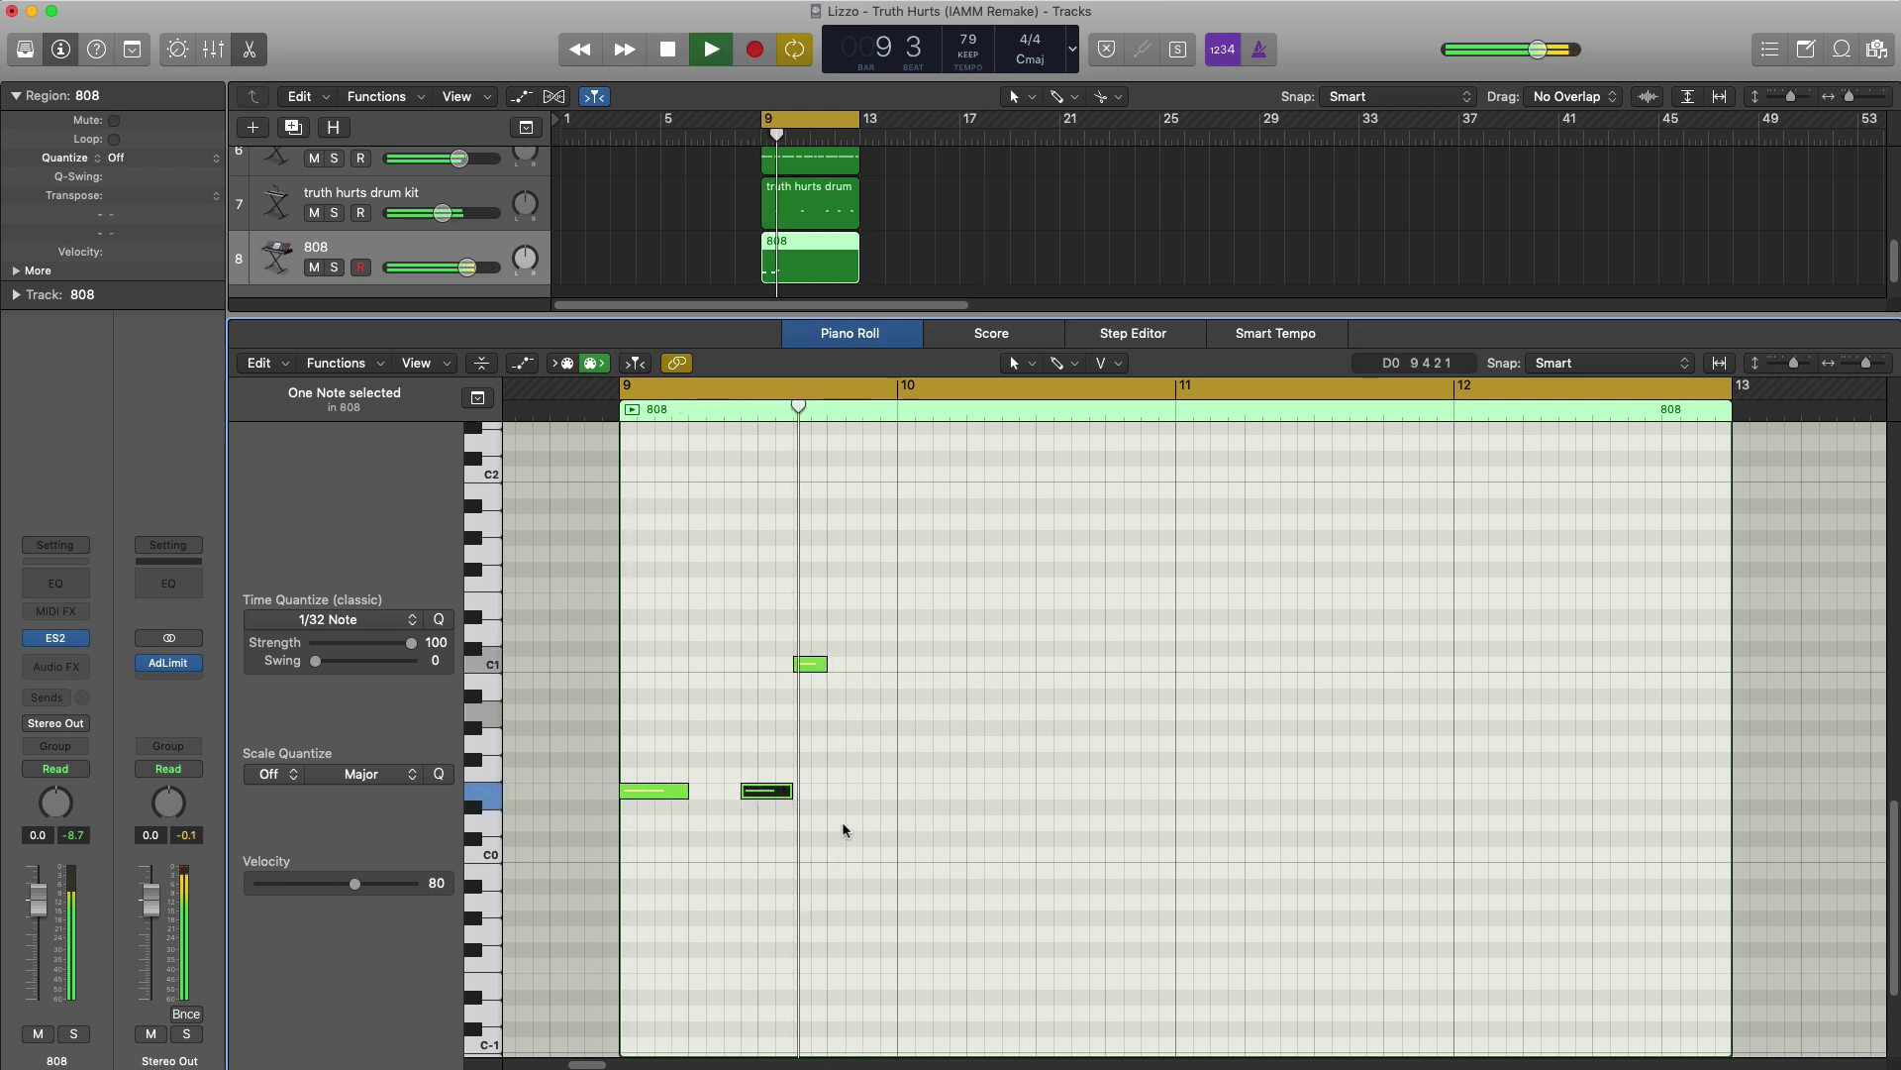
- Repeat bar 9's three 808 notes in bar 10 and audition them
drag(883, 869, 658, 596)
key(super+r)
key(space)
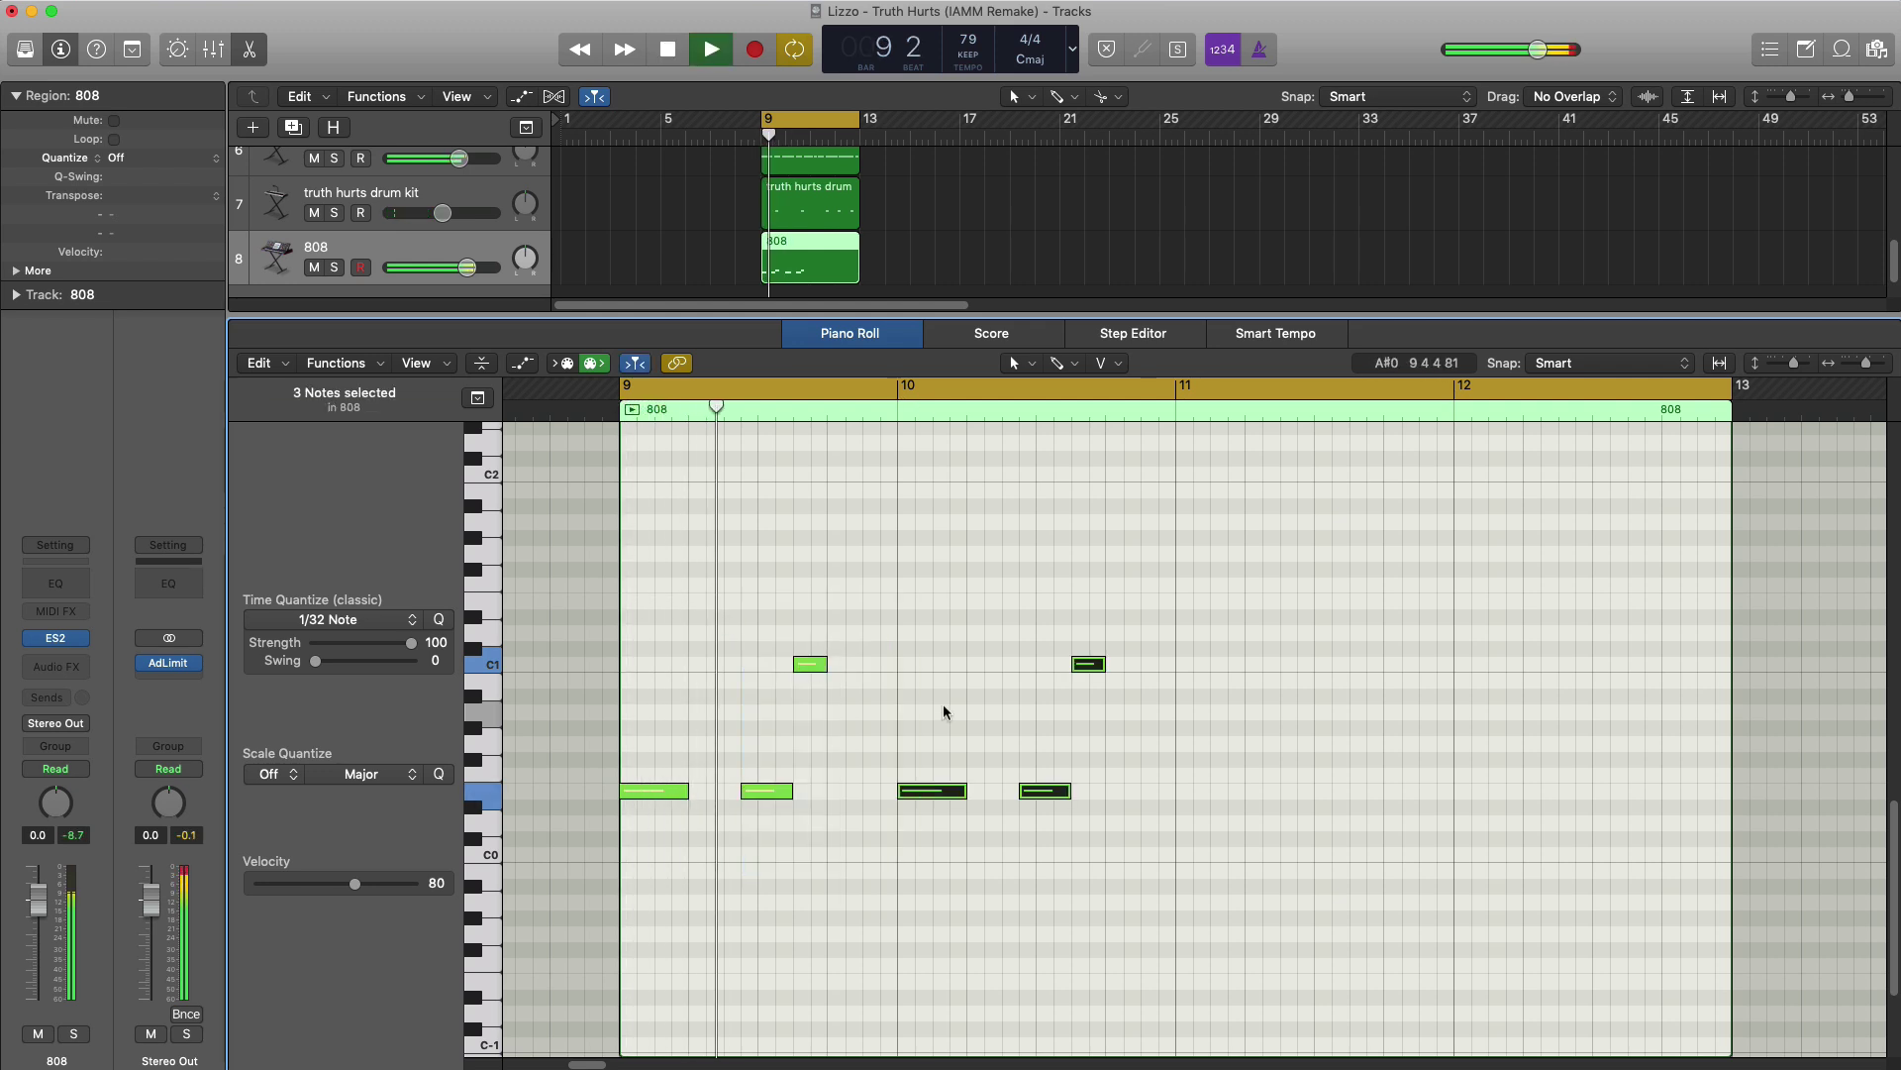
- Add a G0 note at 10 4 2 and repeat the 808 notes of bars 9 and 10 in bars 11 and 12
super+click(1134, 744)
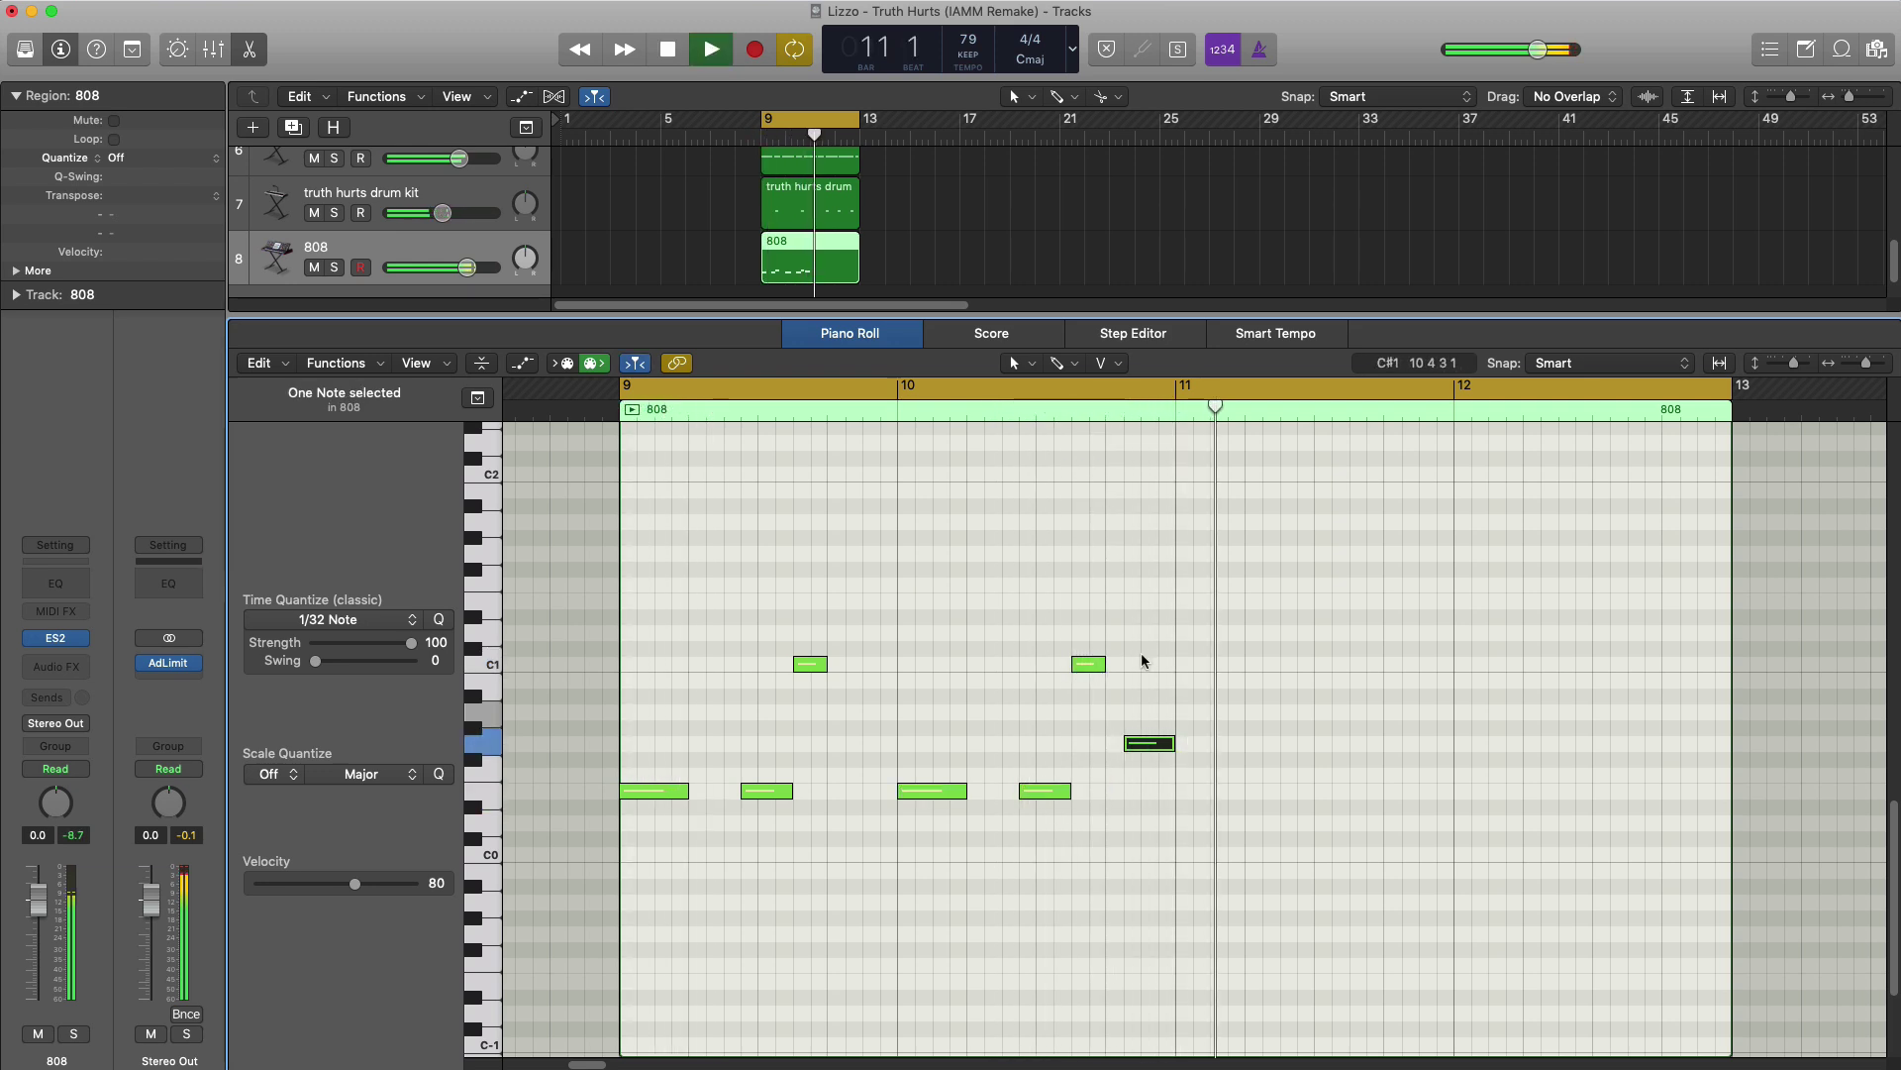
drag(1116, 791, 626, 630)
key(super+r)
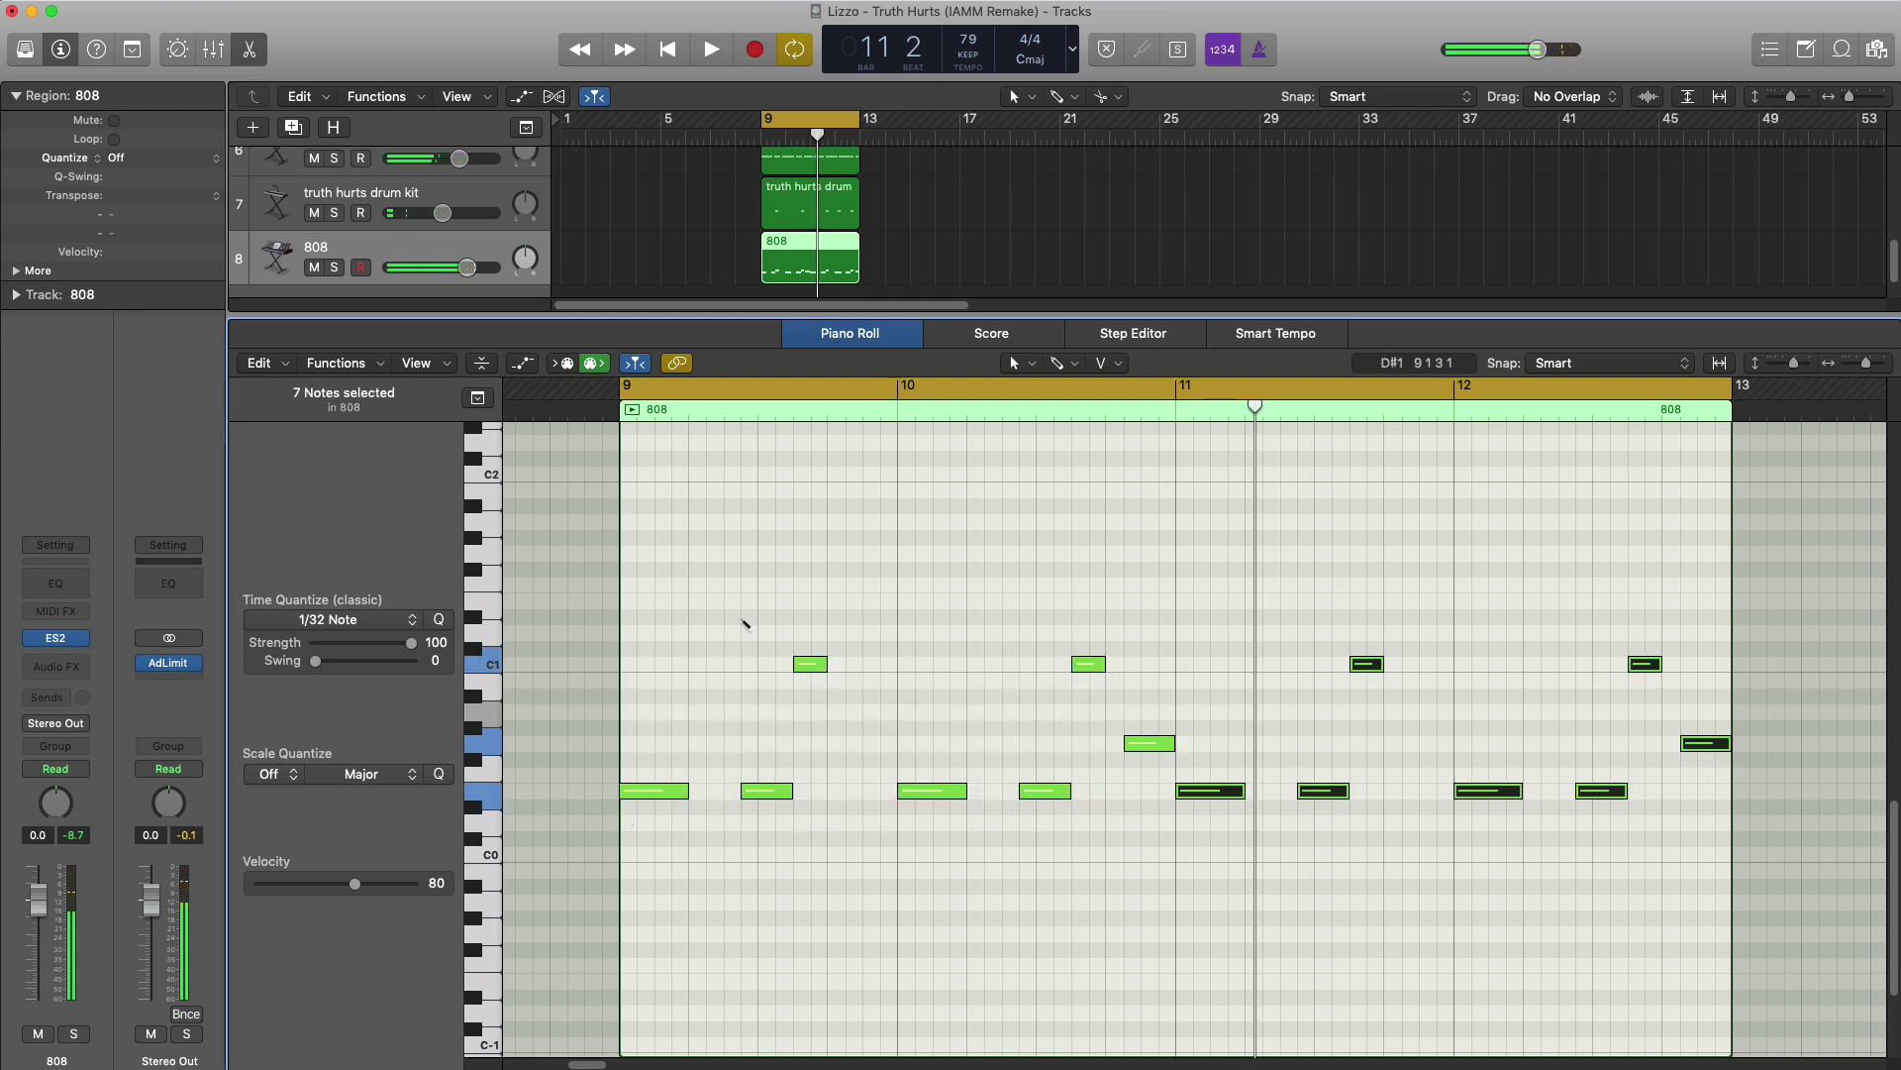
- Set the cycle range to bars 11 and 12 and listen to the repeated 808 line
key(space)
drag(1179, 389, 1716, 428)
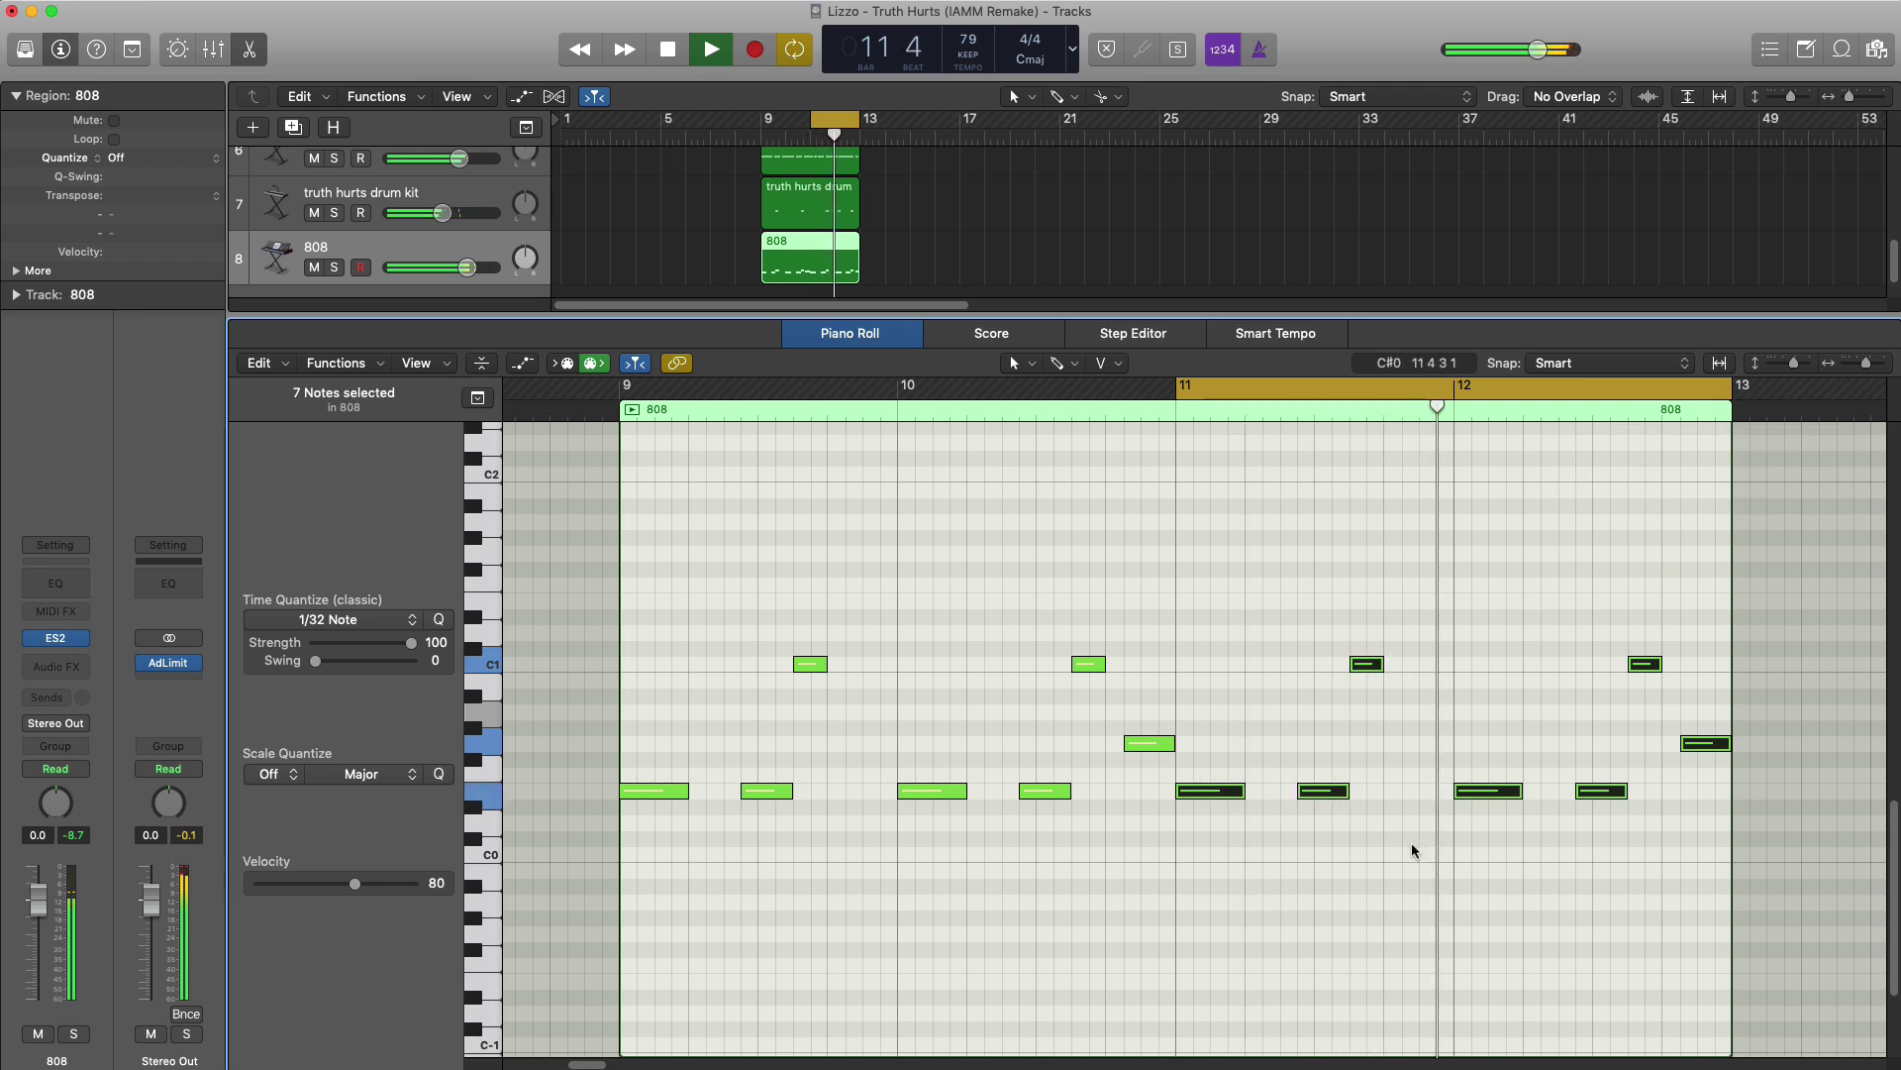
key(space)
- Split bar 12's first E0 note into eighth notes at 12 1 1 and 12 1 3, and narrow the cycle range to bar 12
click(1524, 808)
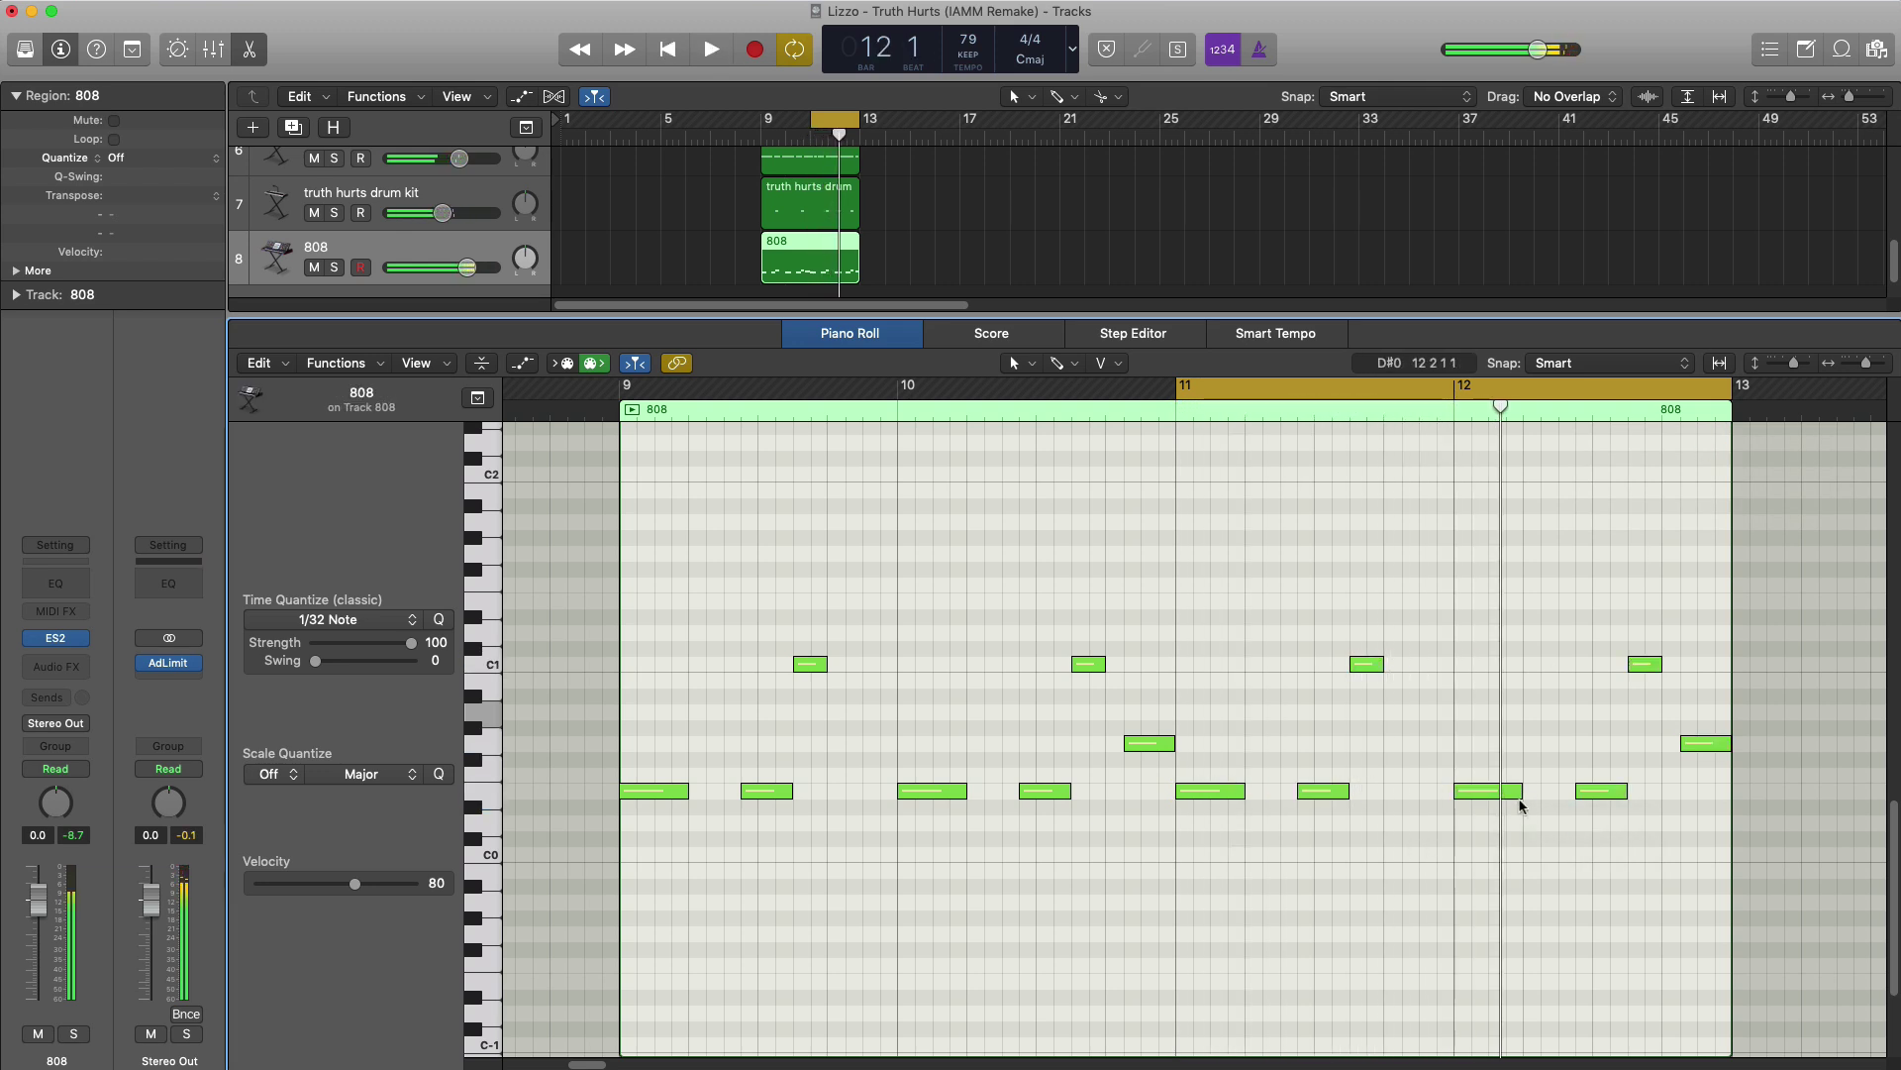
drag(1513, 791, 1508, 790)
key(space)
drag(1438, 393, 1609, 394)
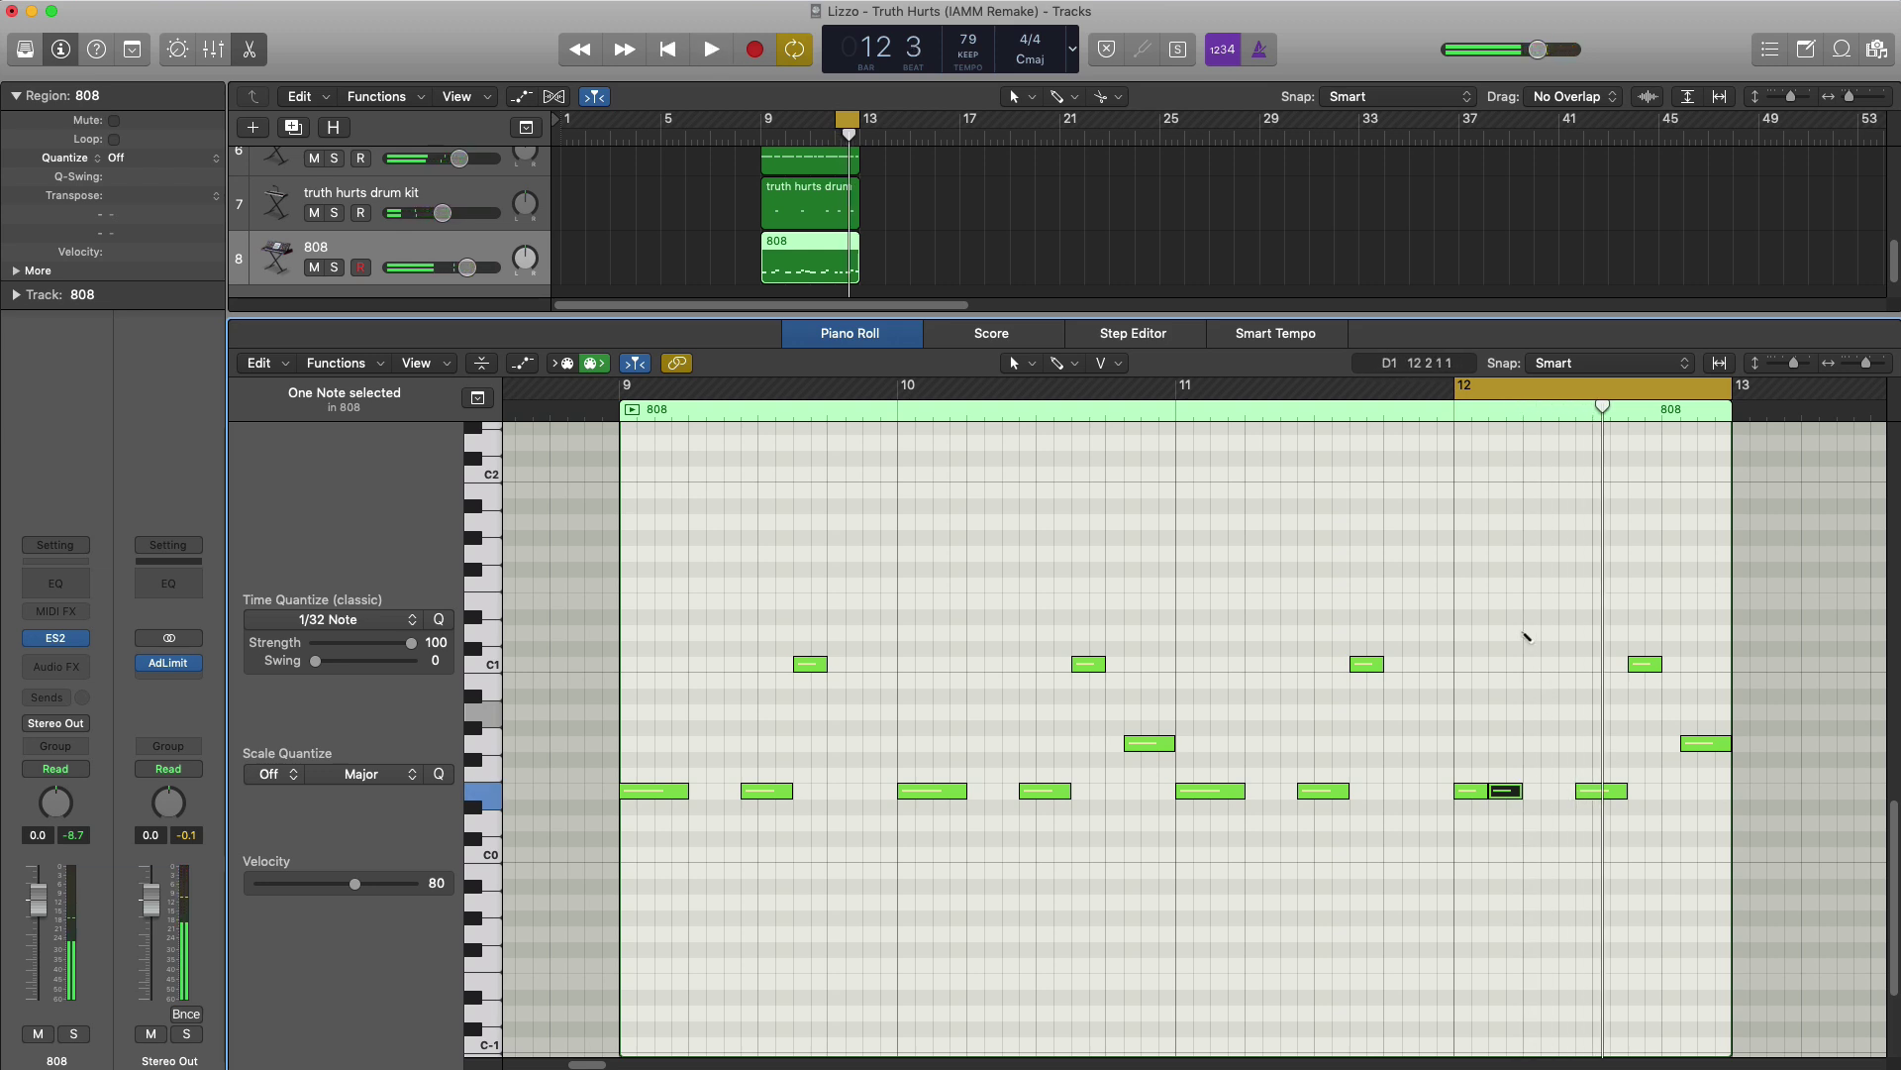
- Add an eighth-note D1 at 12 2 1 and audition bar 12
key(space)
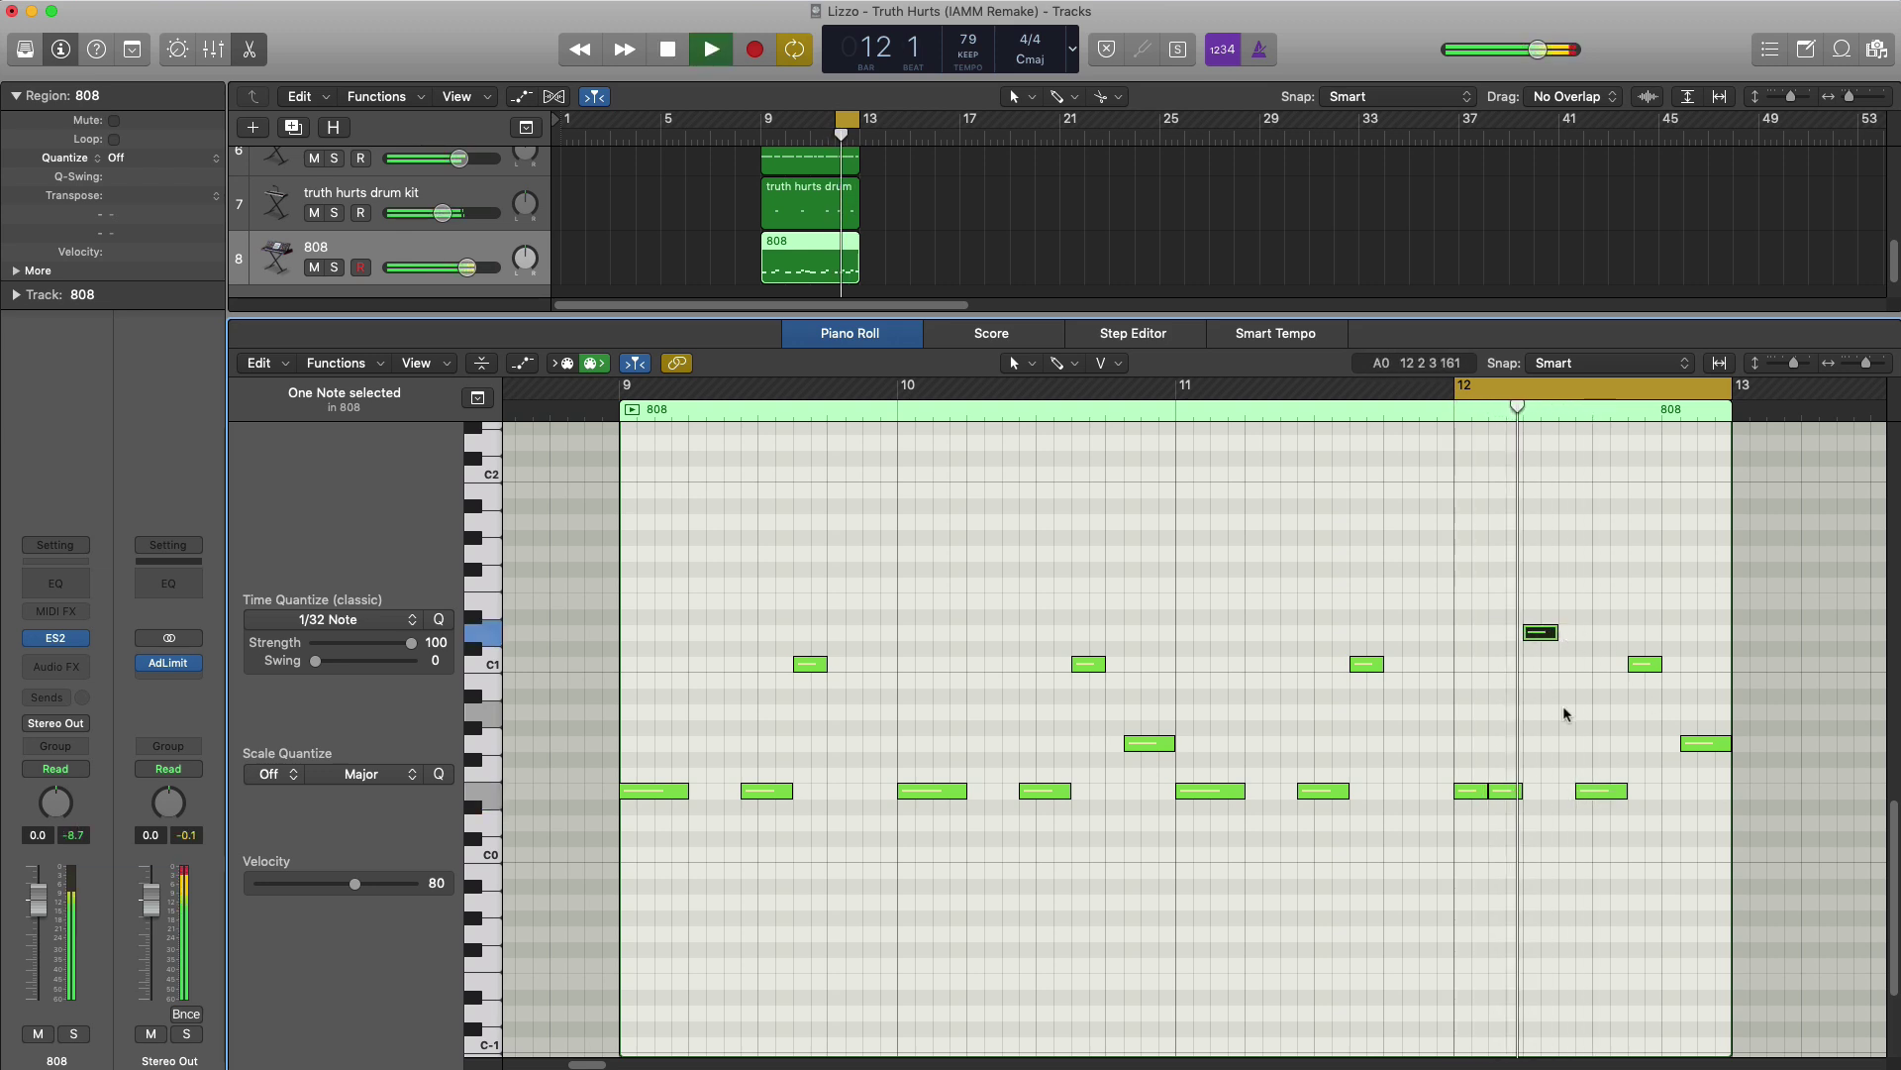
key(space)
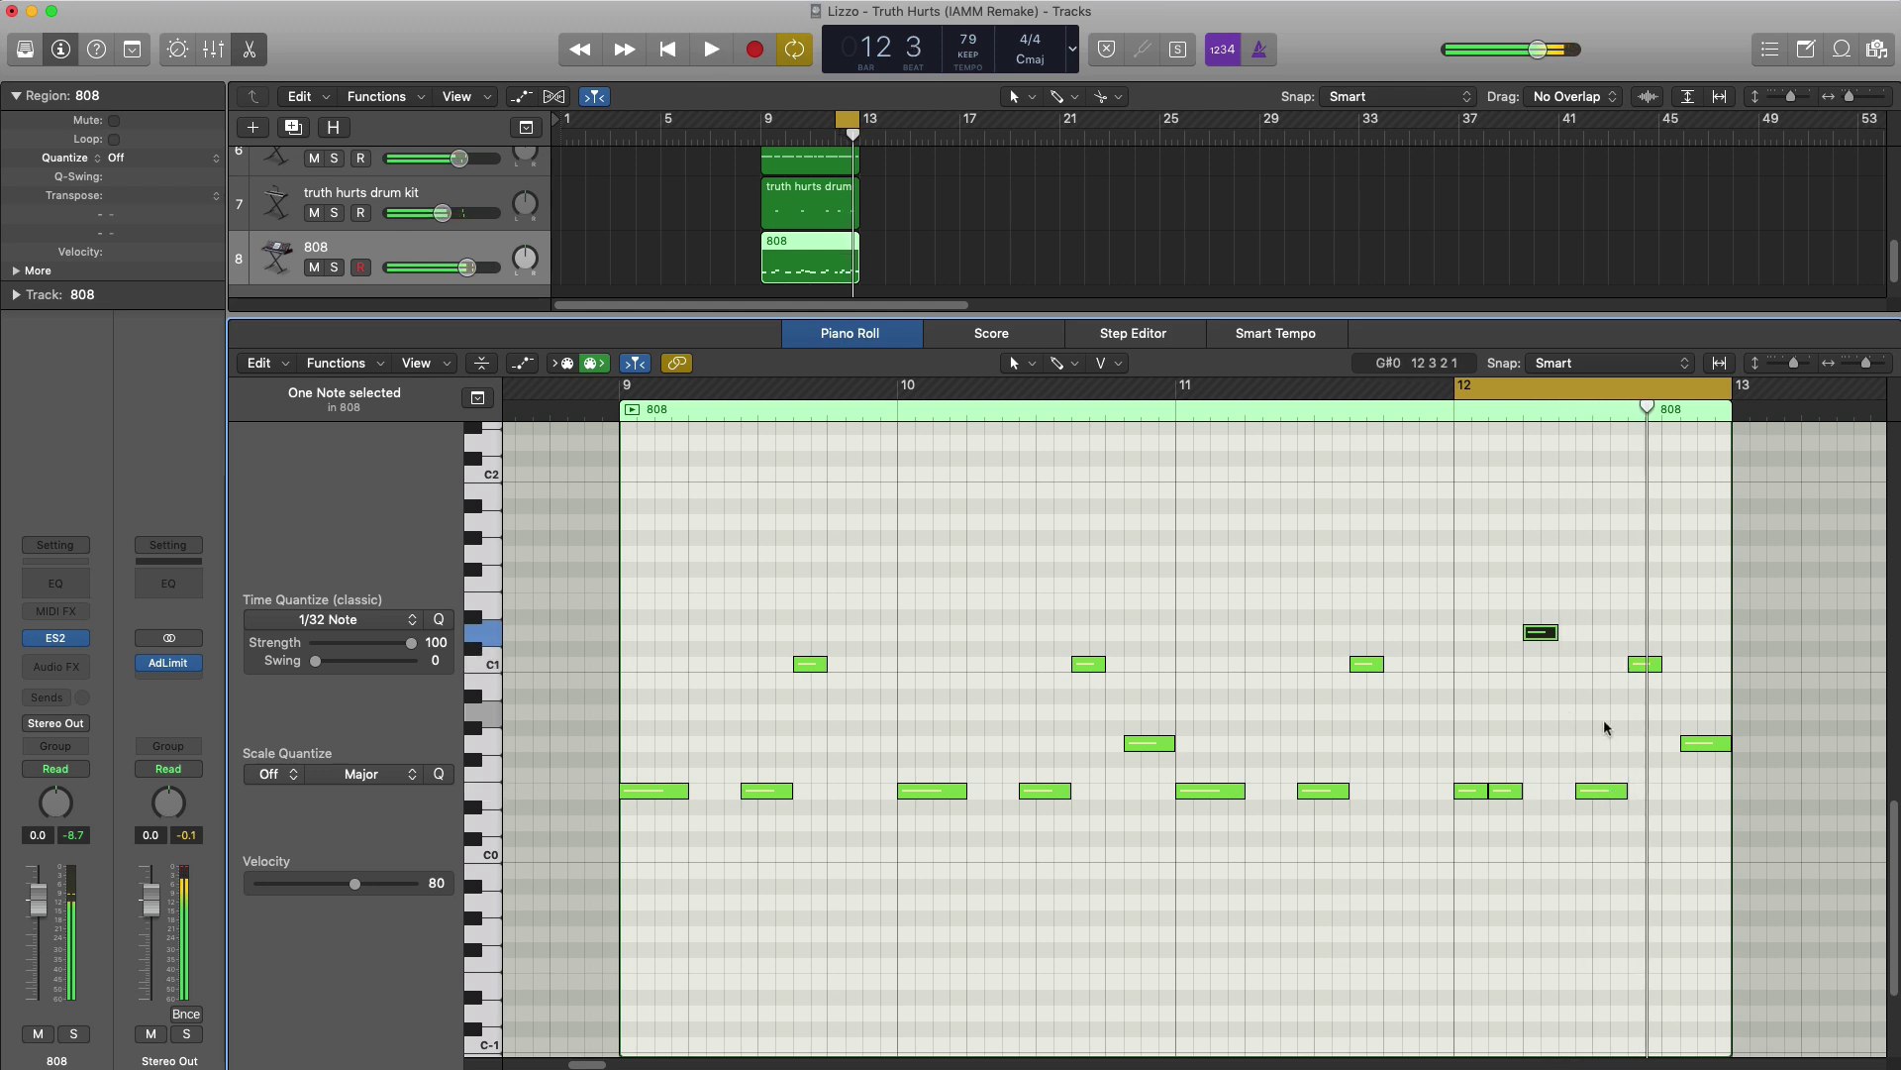
key(space)
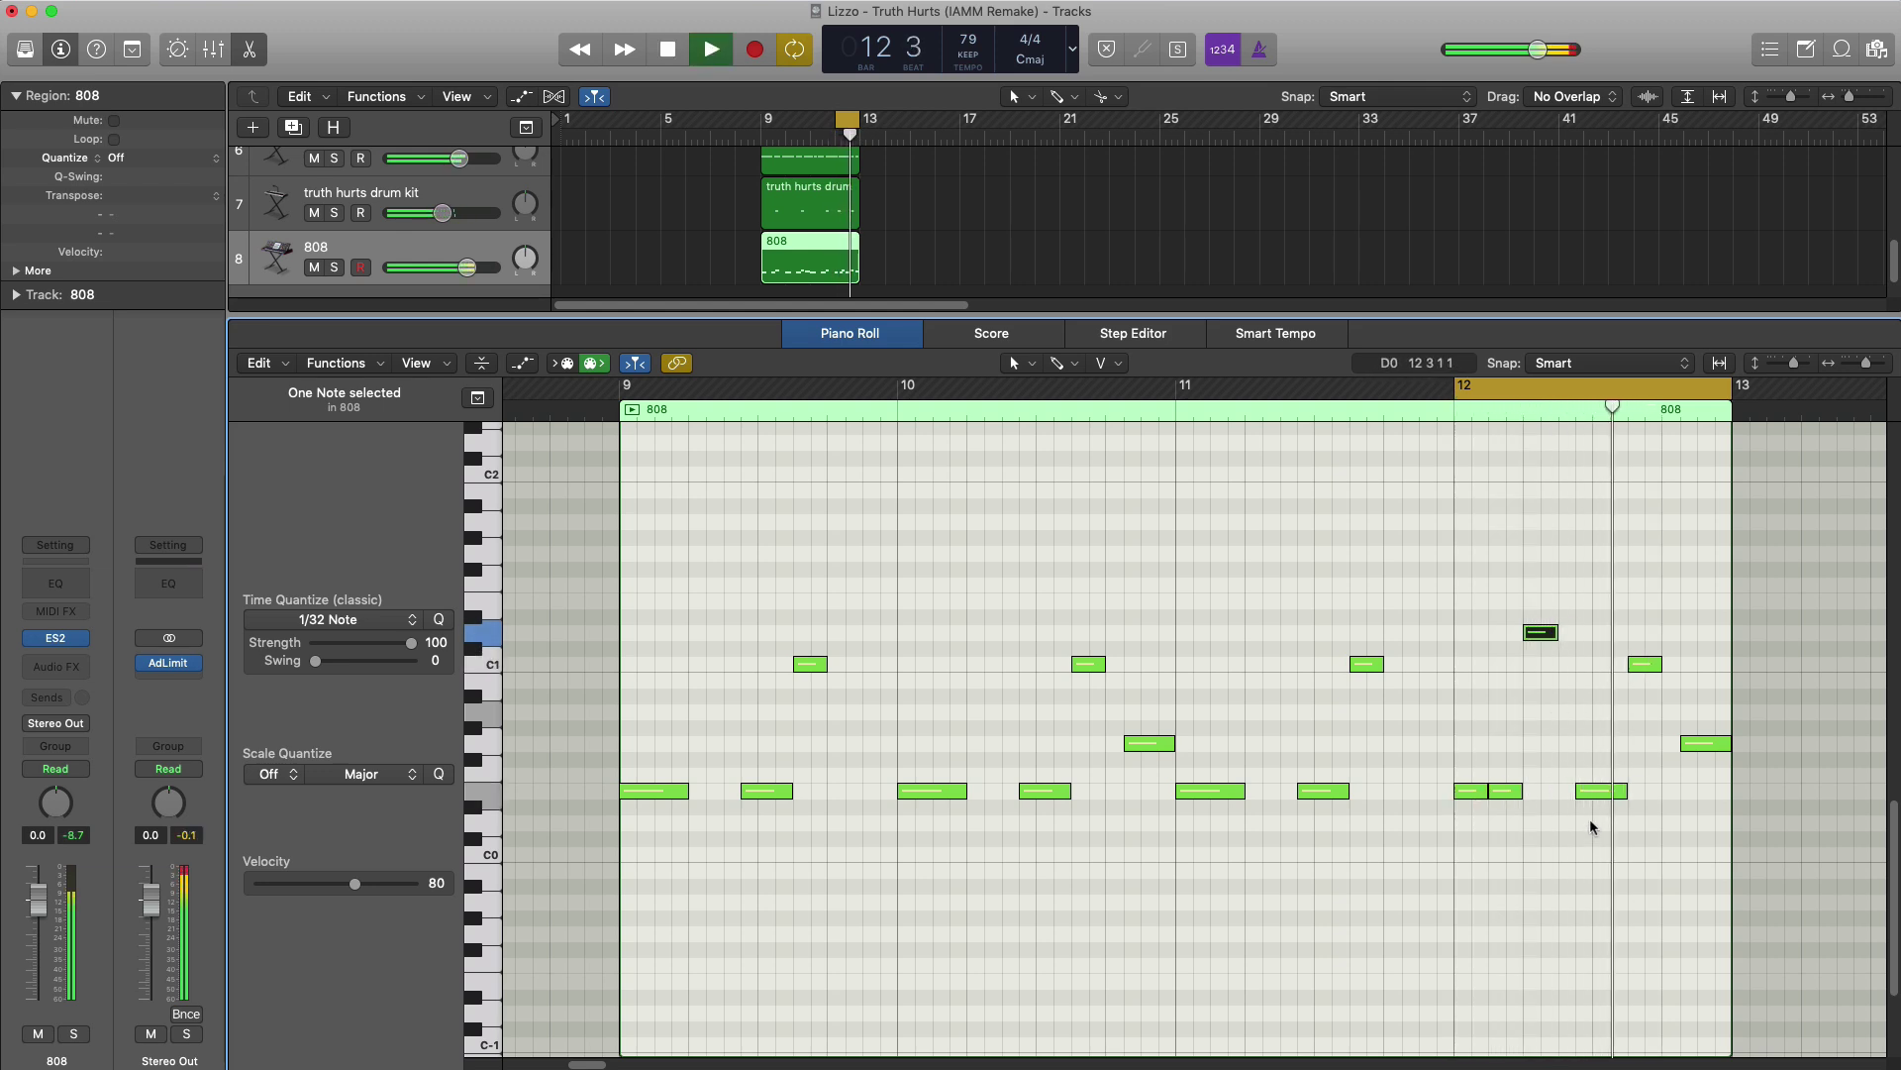
- Rearrange bar 12's next two notes as an eighth-note D1 at 12 2 4 and an eighth-note E0 at 12 3 3, and audition them
key(space)
mouse_move(1625, 791)
mouse_down()
mouse_move(1597, 794)
mouse_move(1640, 794)
mouse_up()
drag(1632, 664, 1592, 635)
key(space)
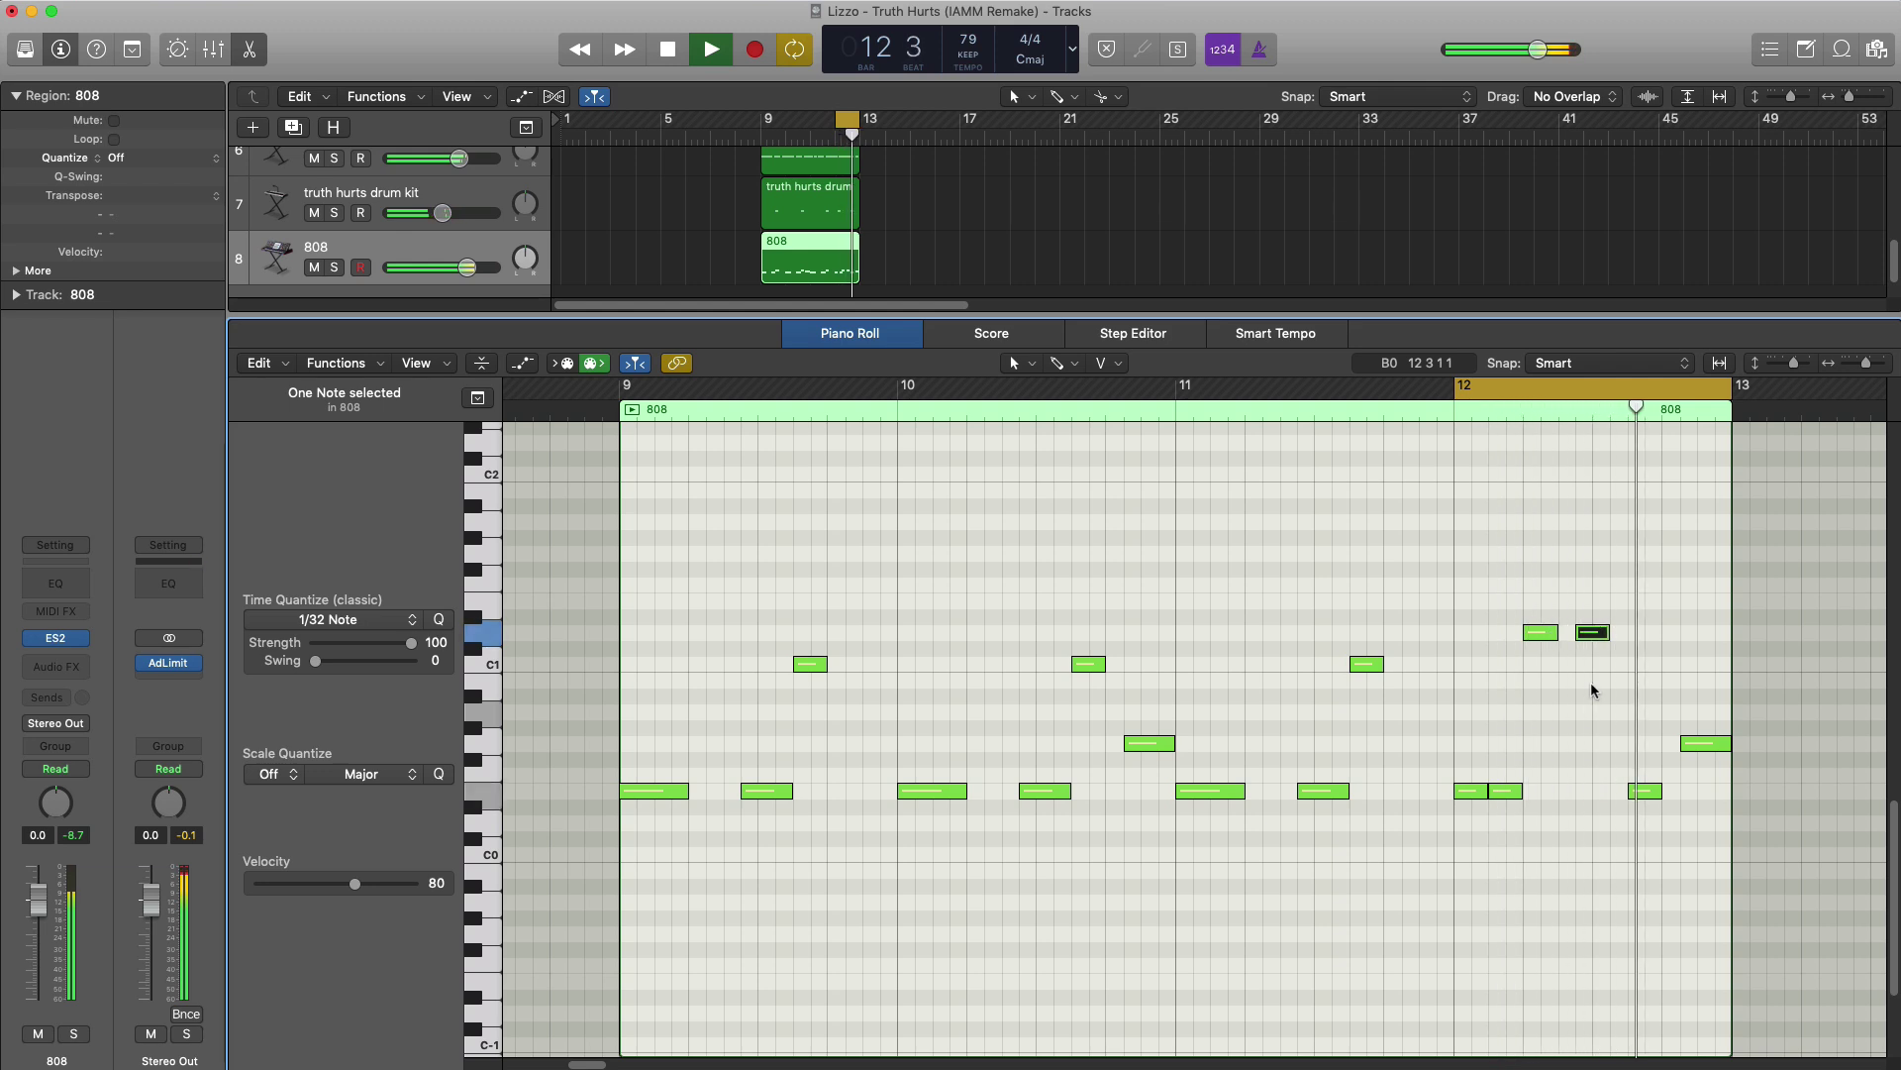
- Lower the G0 note at 12 4 2 to E0, audition it and close the note editor
key(space)
drag(1690, 743, 1684, 812)
key(space)
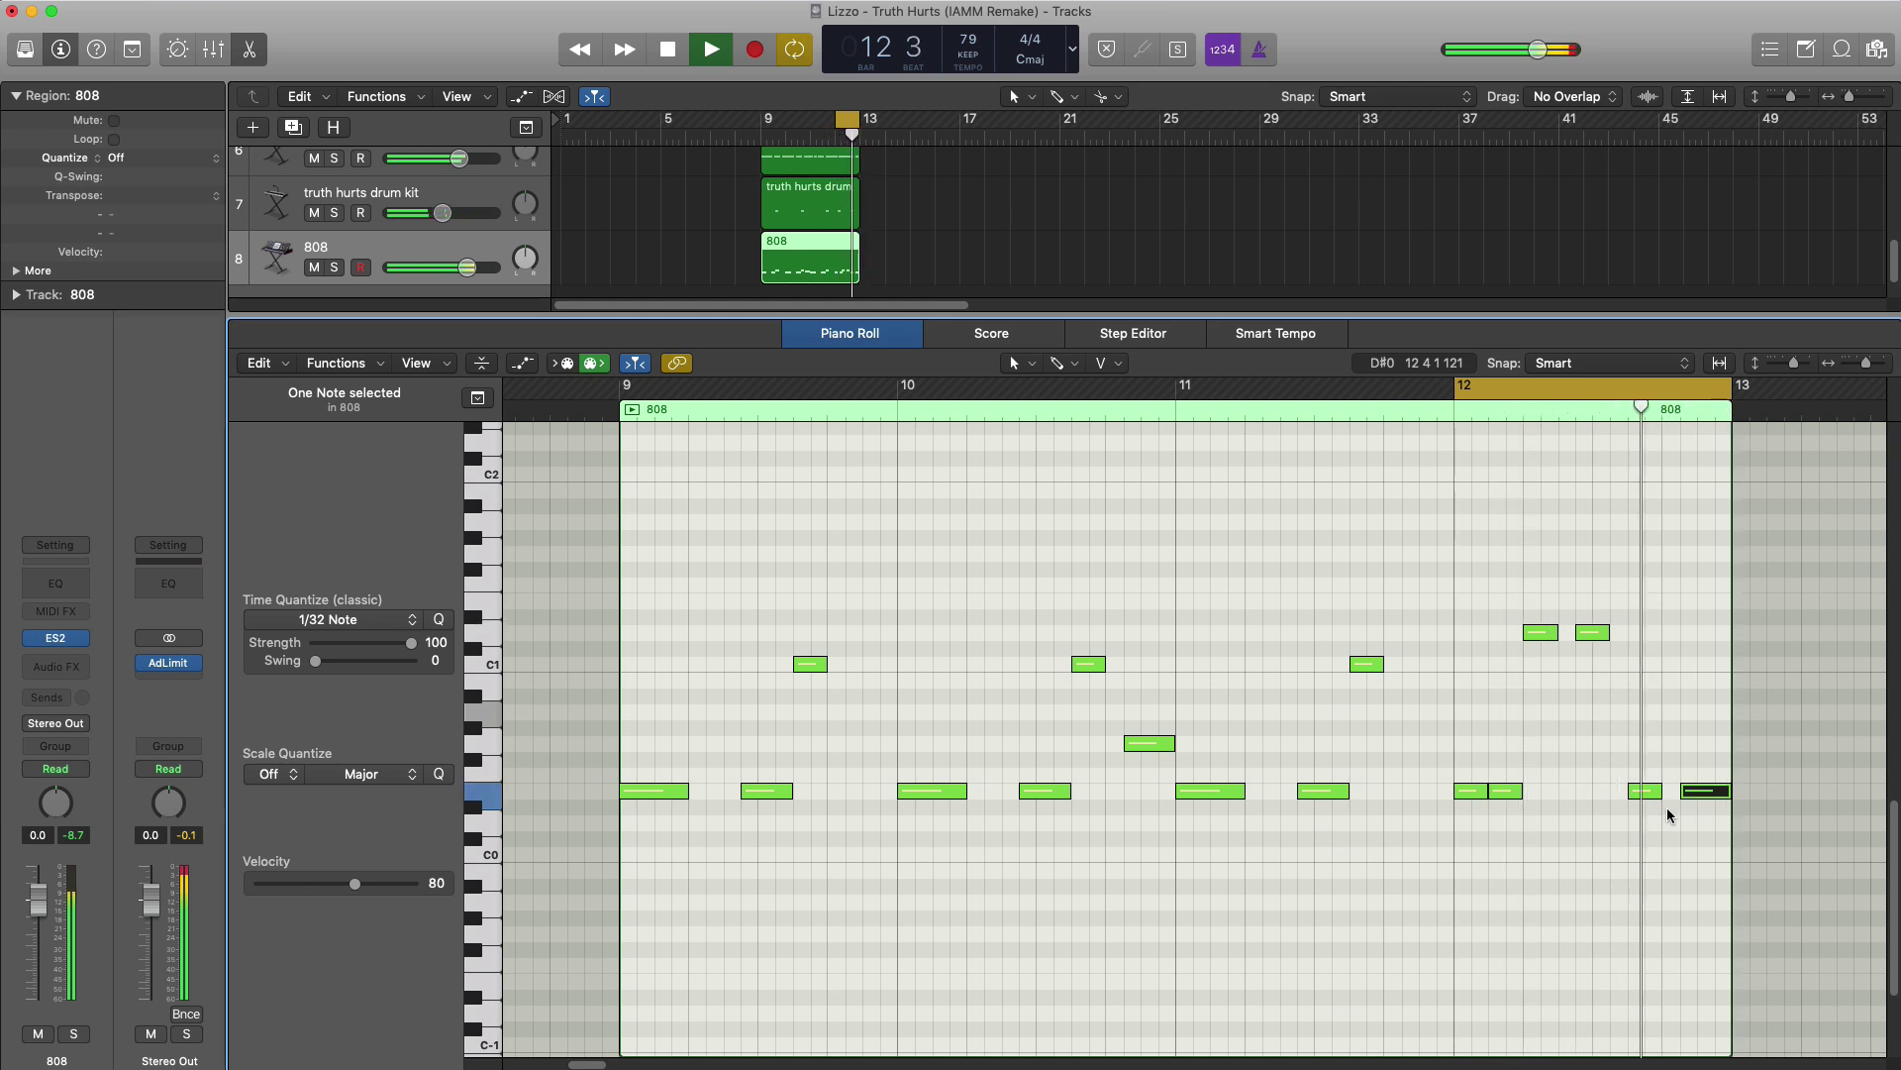
key(e)
key(space)
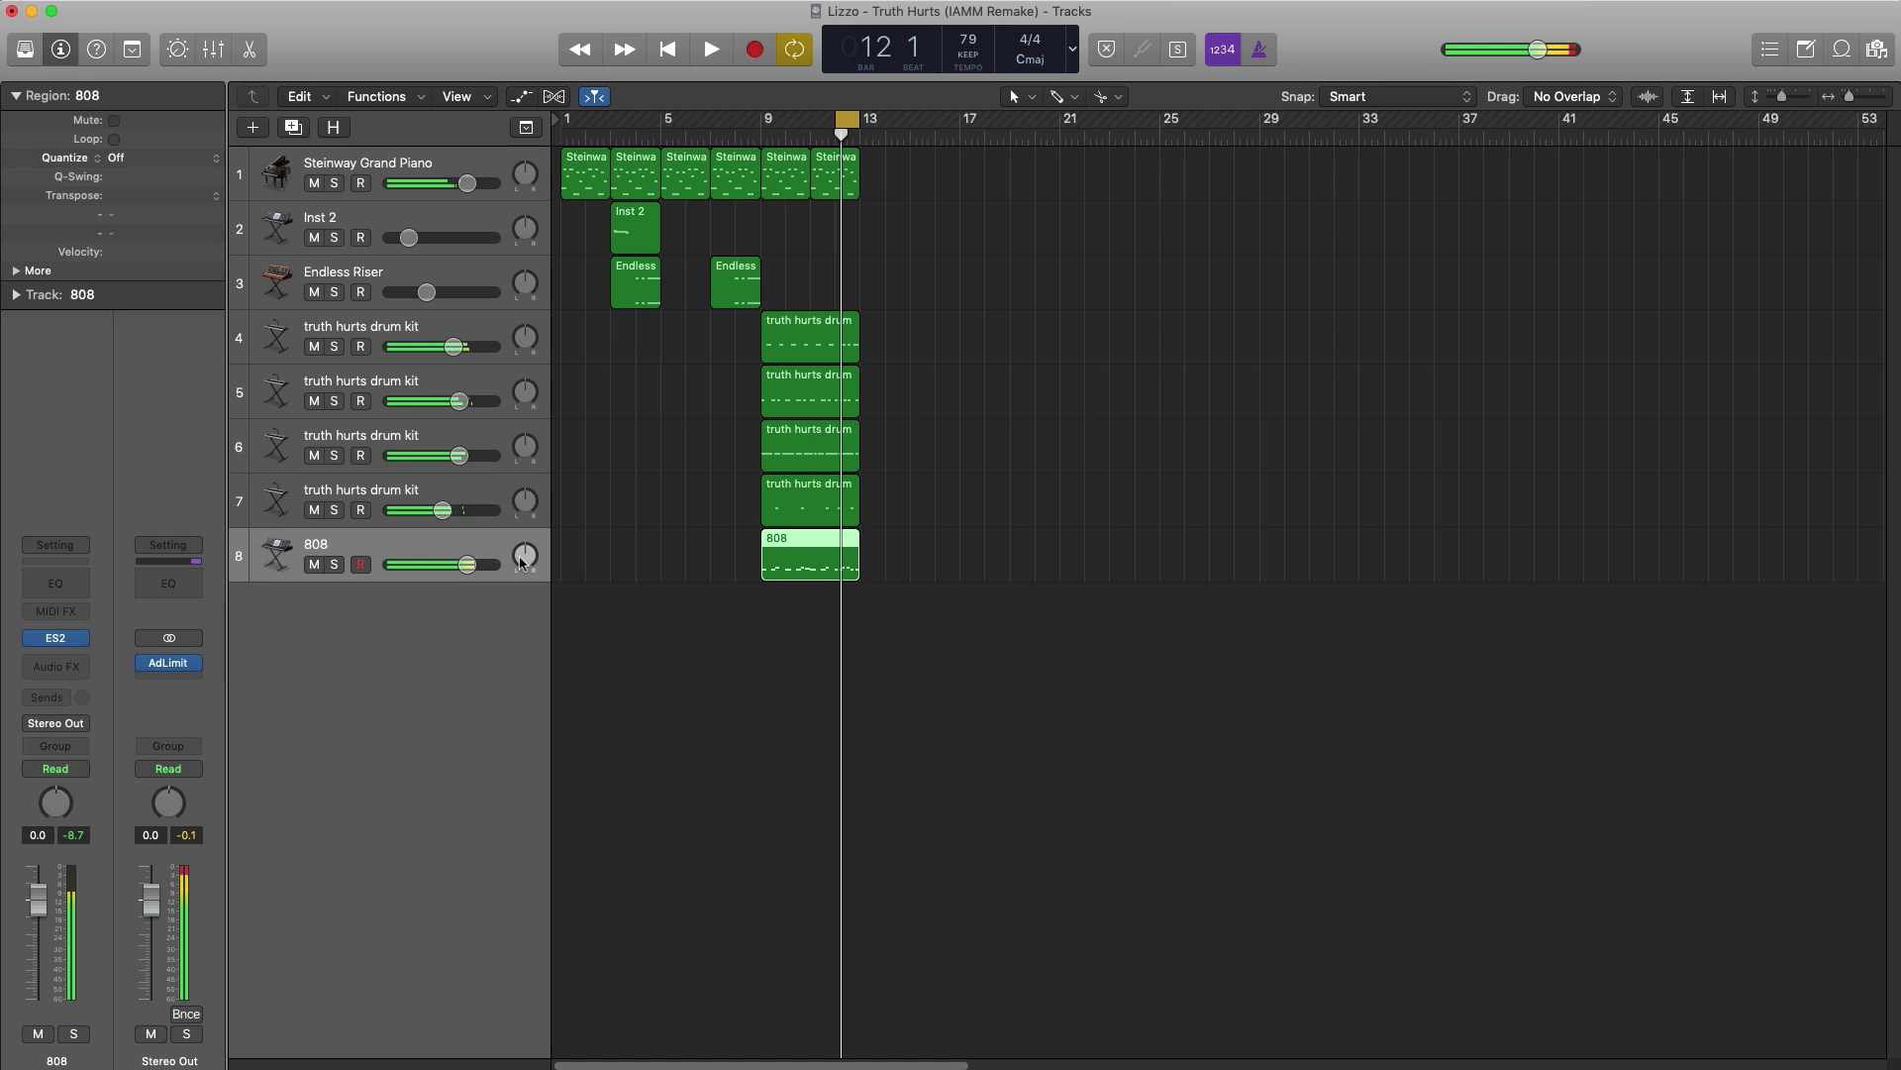
- Open the 808's ES2 synth, set the cycle range to bars 9 to 12 and audition the loop
click(60, 649)
drag(791, 160, 1185, 573)
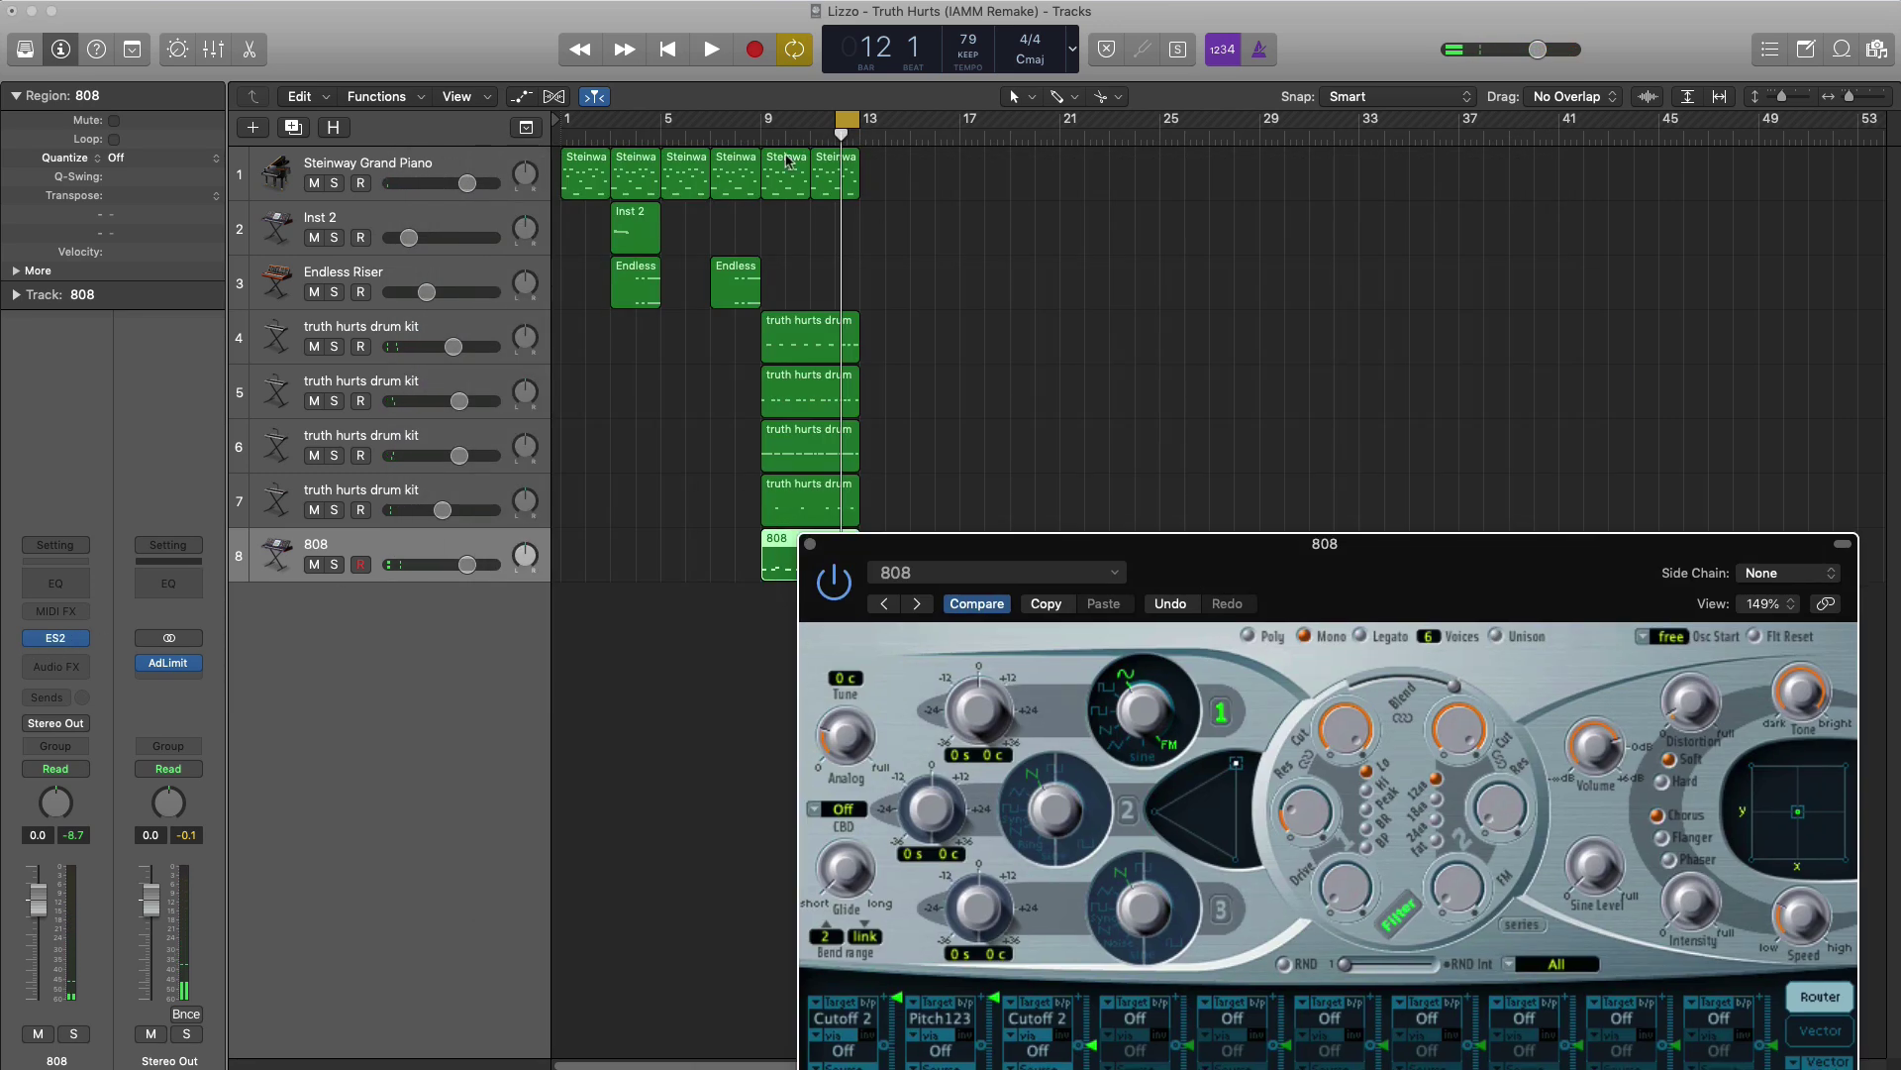
drag(765, 134, 857, 136)
drag(1333, 572, 1103, 141)
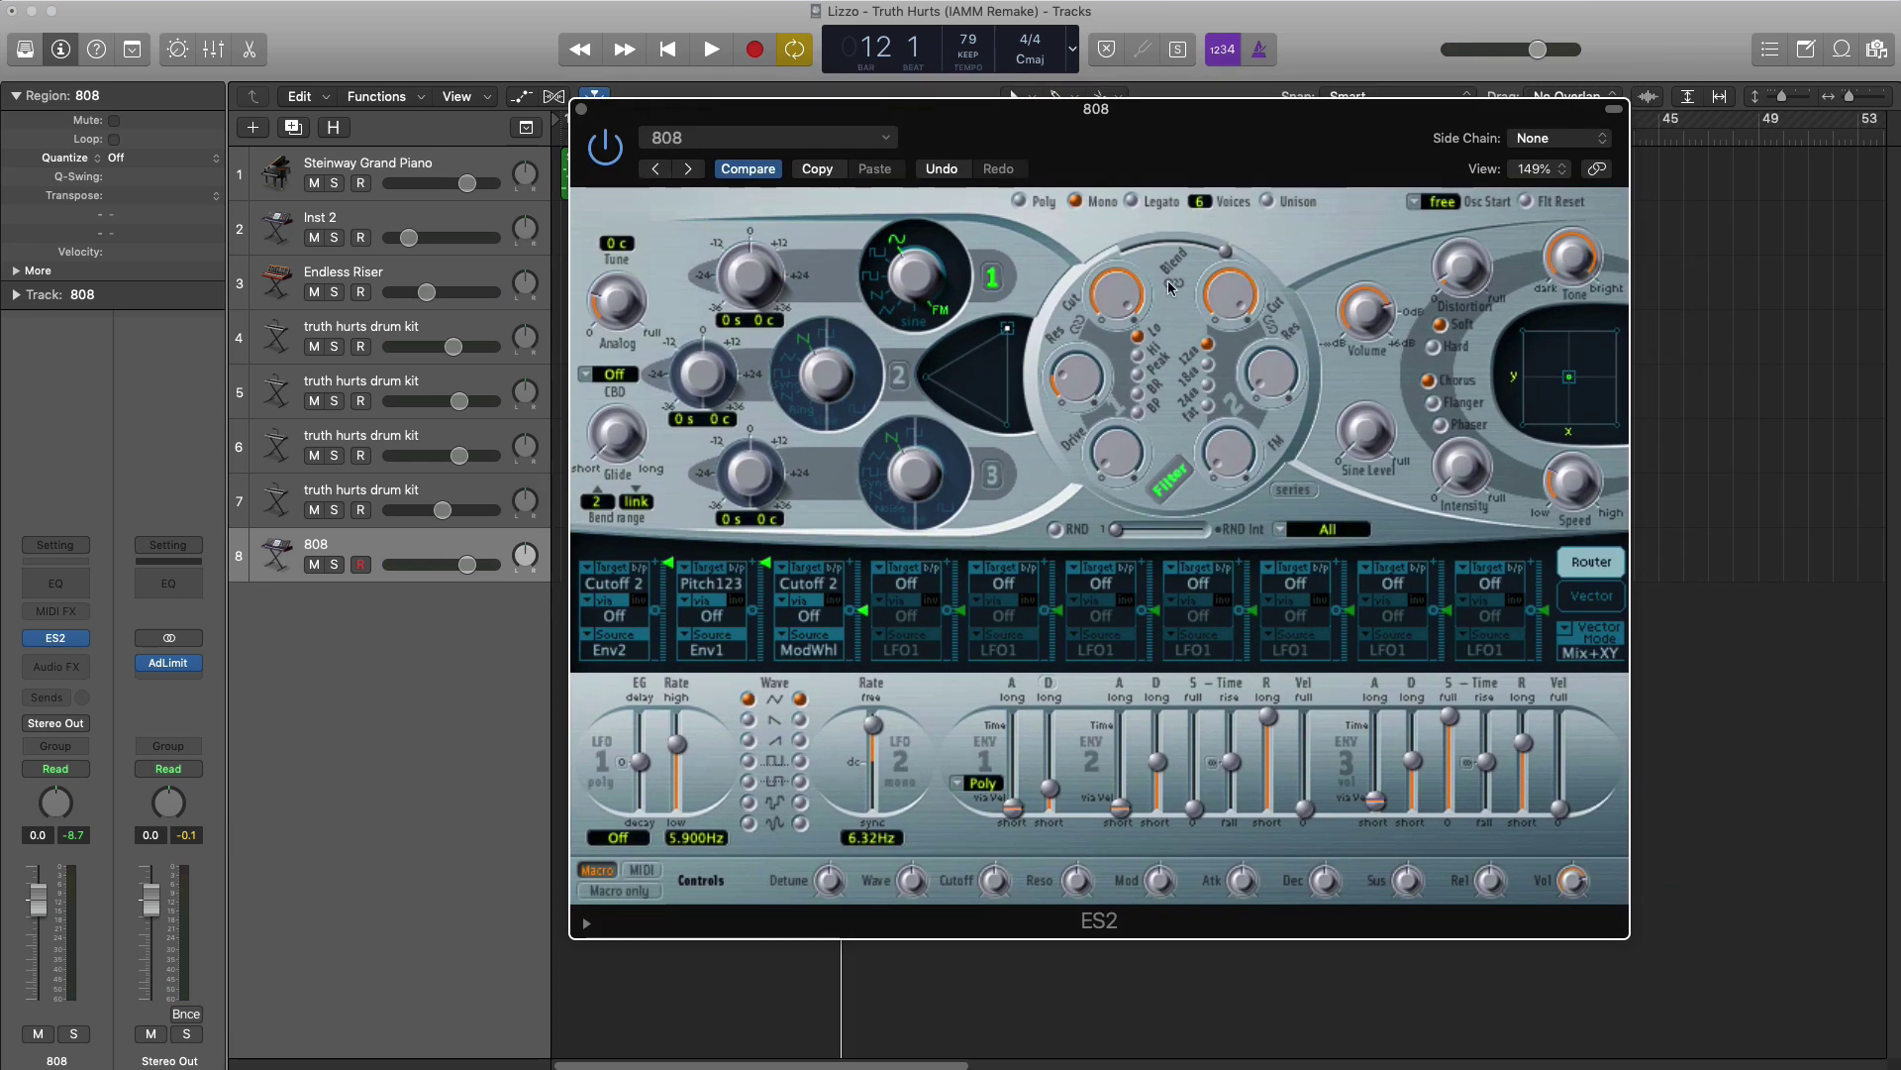
key(space)
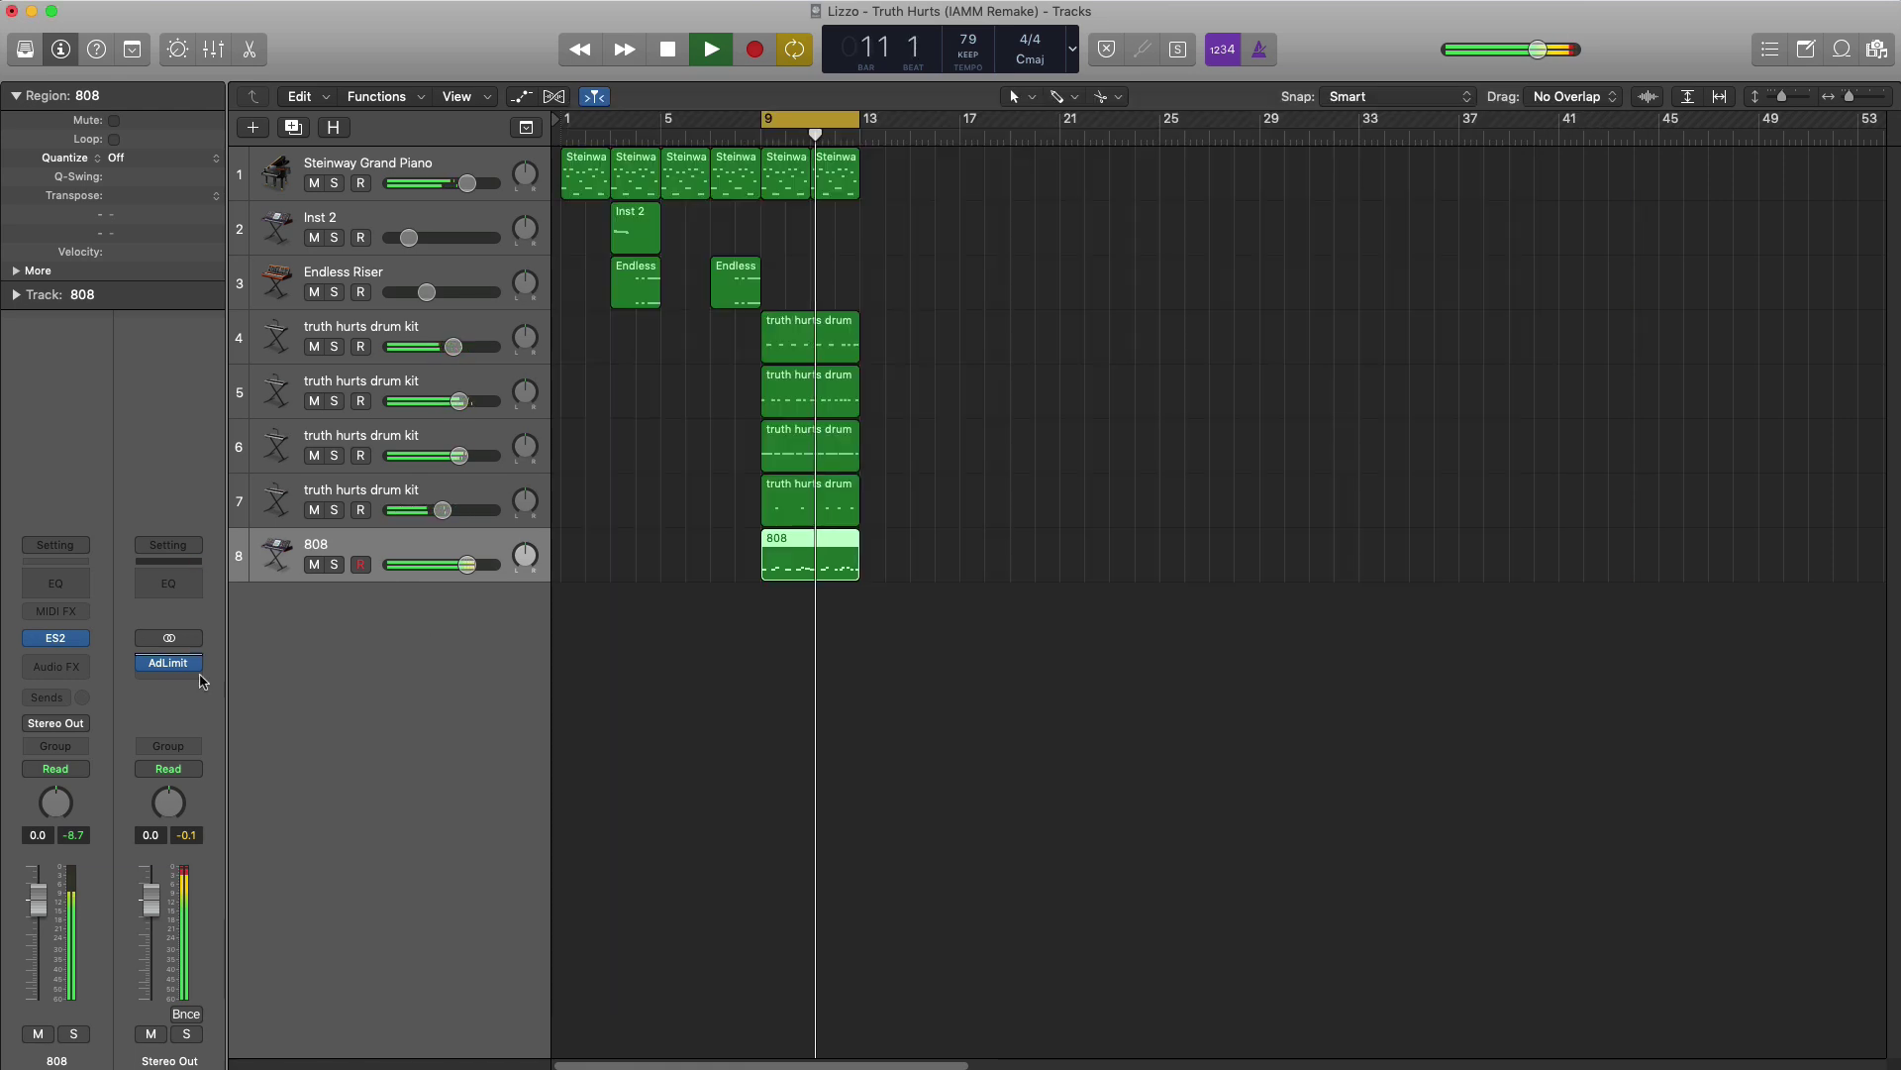
- Add a Channel EQ to the 808 track and low-pass it at 134 Hz with a 24 dB/Oct slope during playback
click(56, 584)
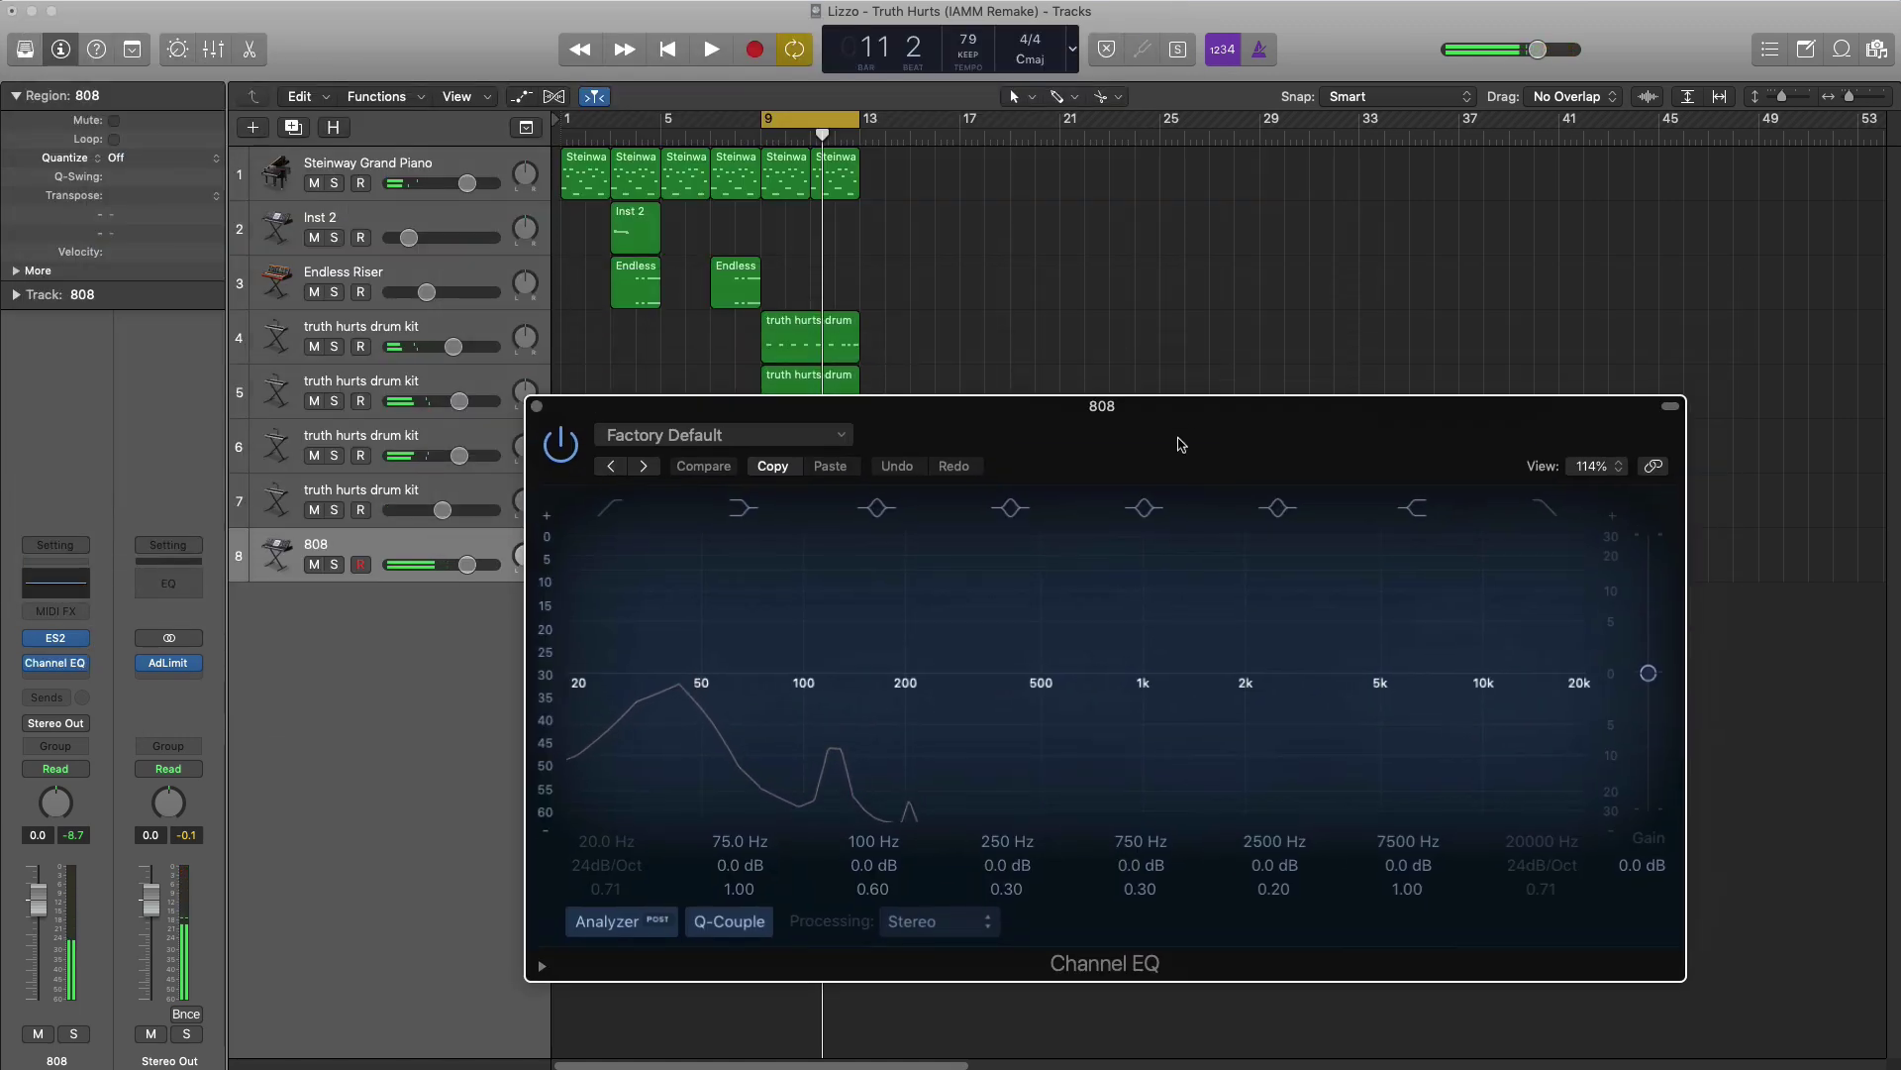
drag(1180, 444, 1170, 394)
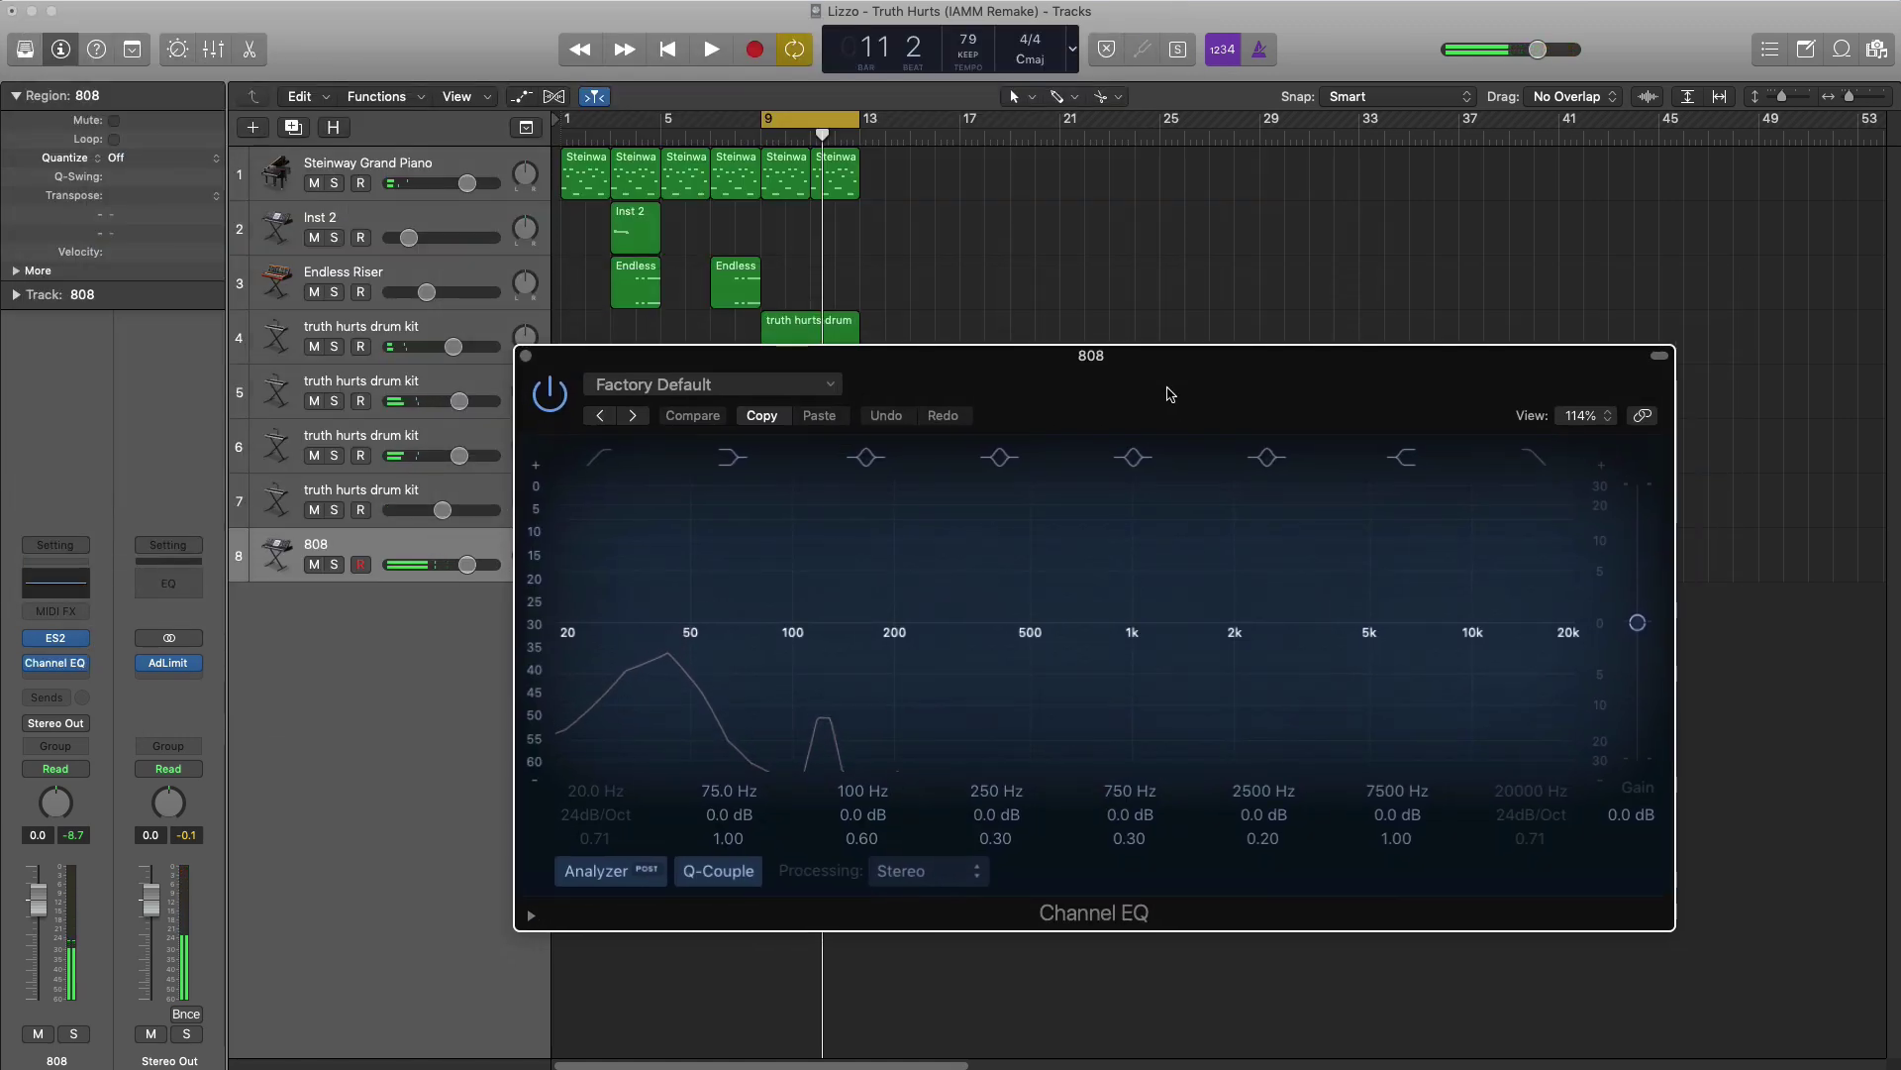
click(1534, 457)
key(space)
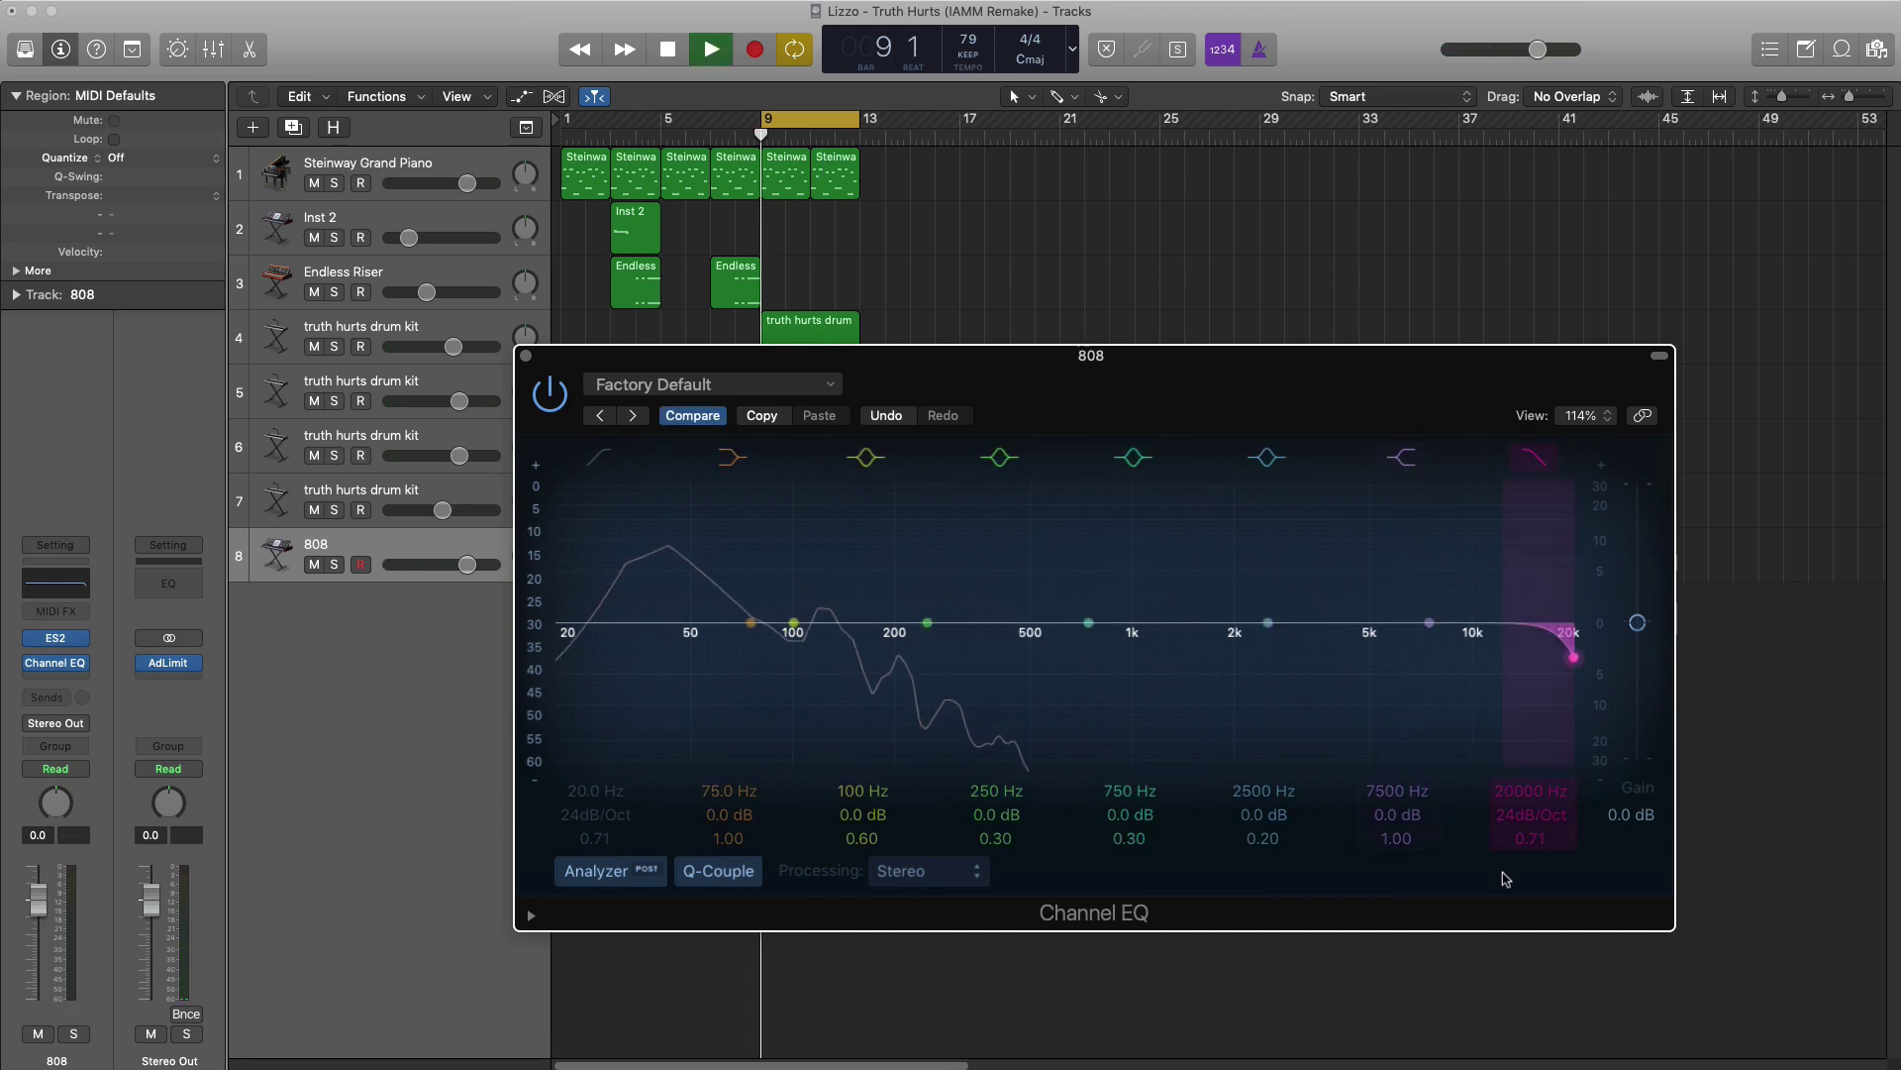
drag(1526, 793, 1526, 972)
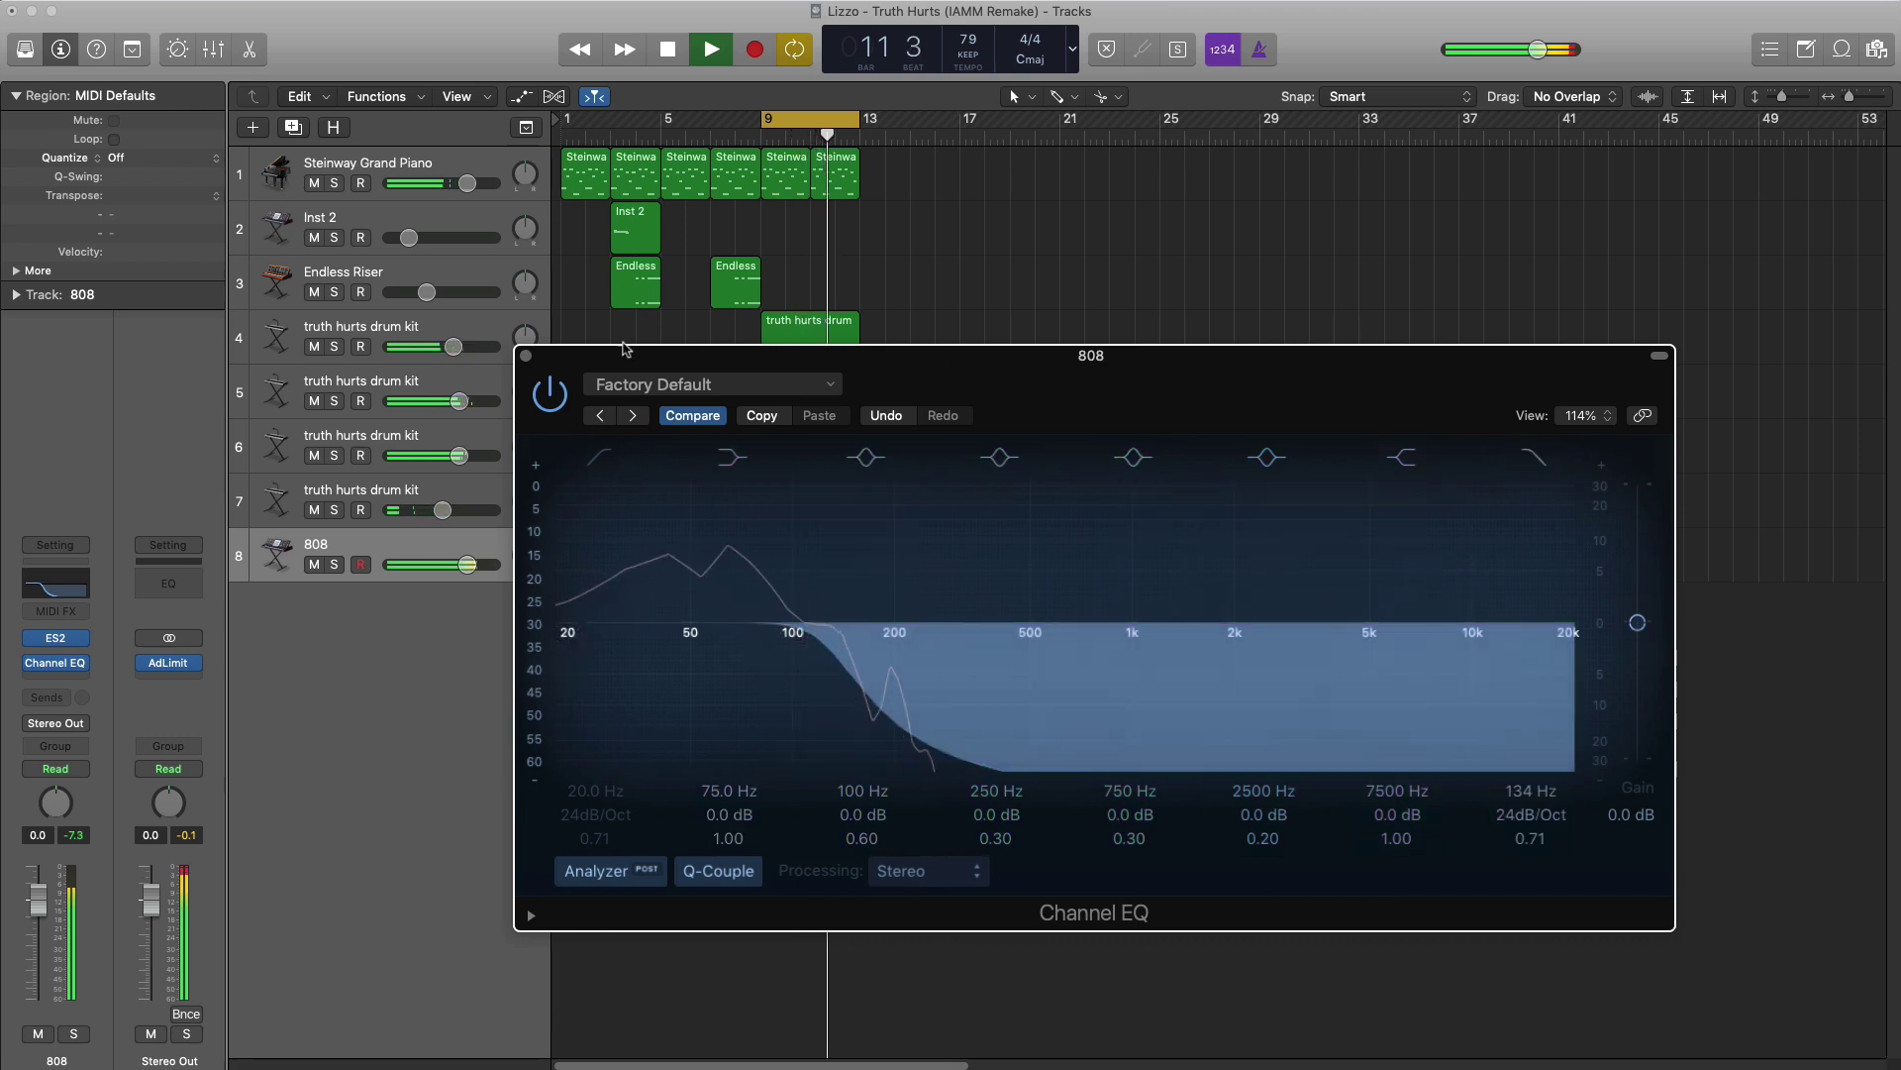
click(526, 354)
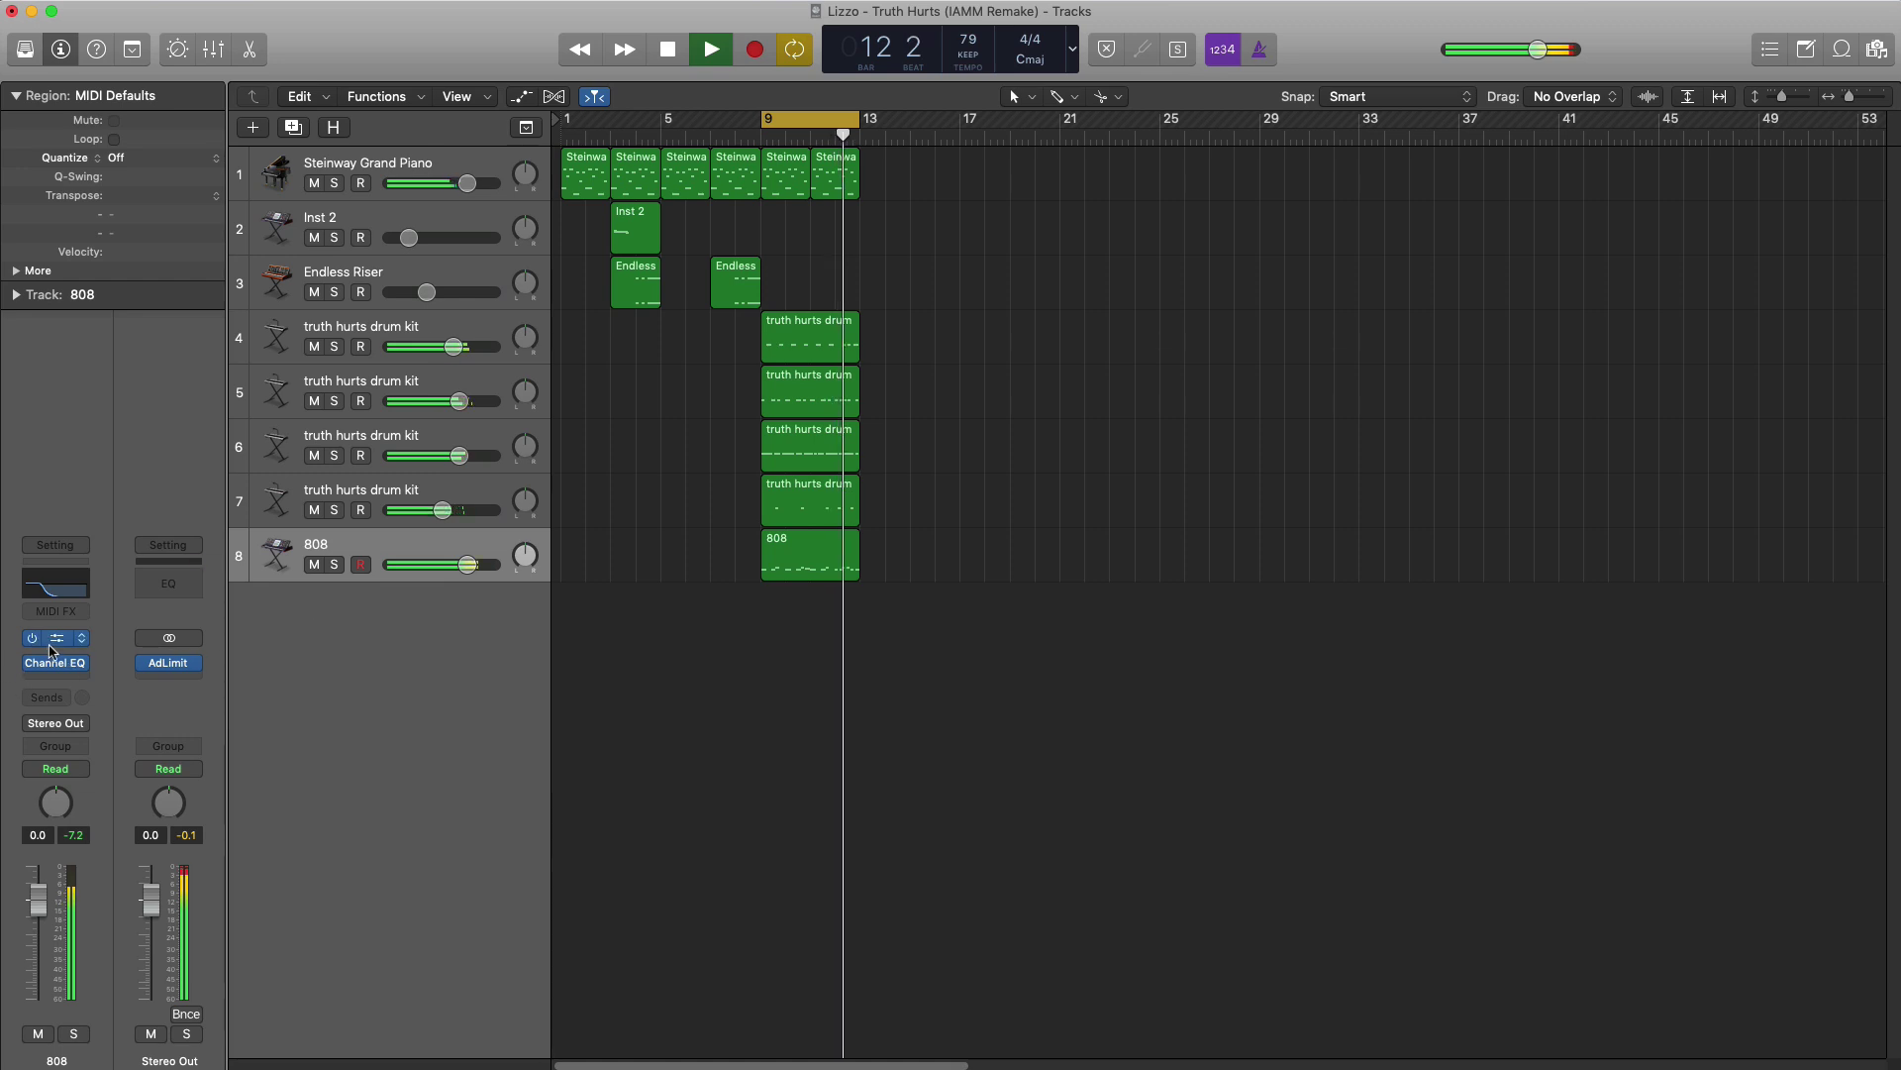
- Set the 808's ES2 distortion to about 4.4 dB and its track volume to -2.0 dB
click(50, 642)
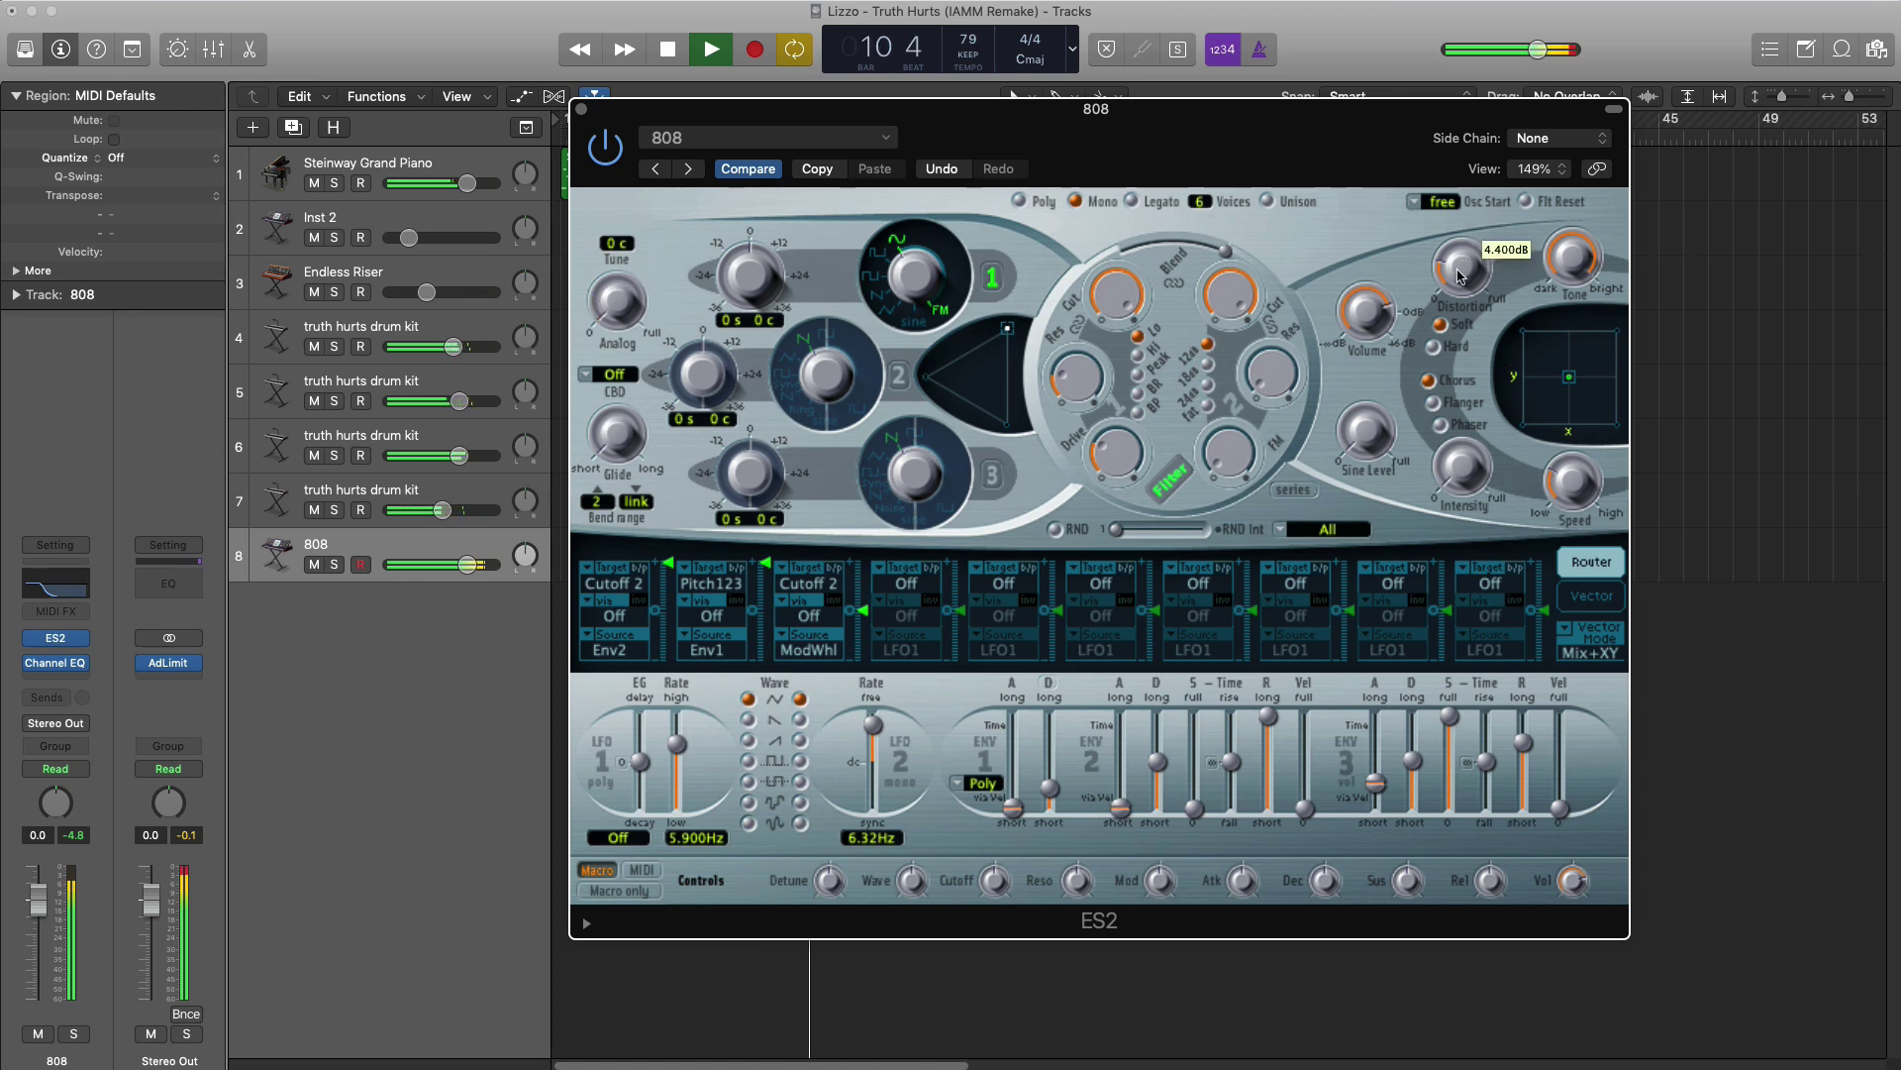
click(580, 109)
drag(462, 573, 453, 578)
key(x)
key(x)
- Repeat the piano, drum kit and 808 regions of bars 9 to 12 once, filling bars 13 to 16
key(super+Up)
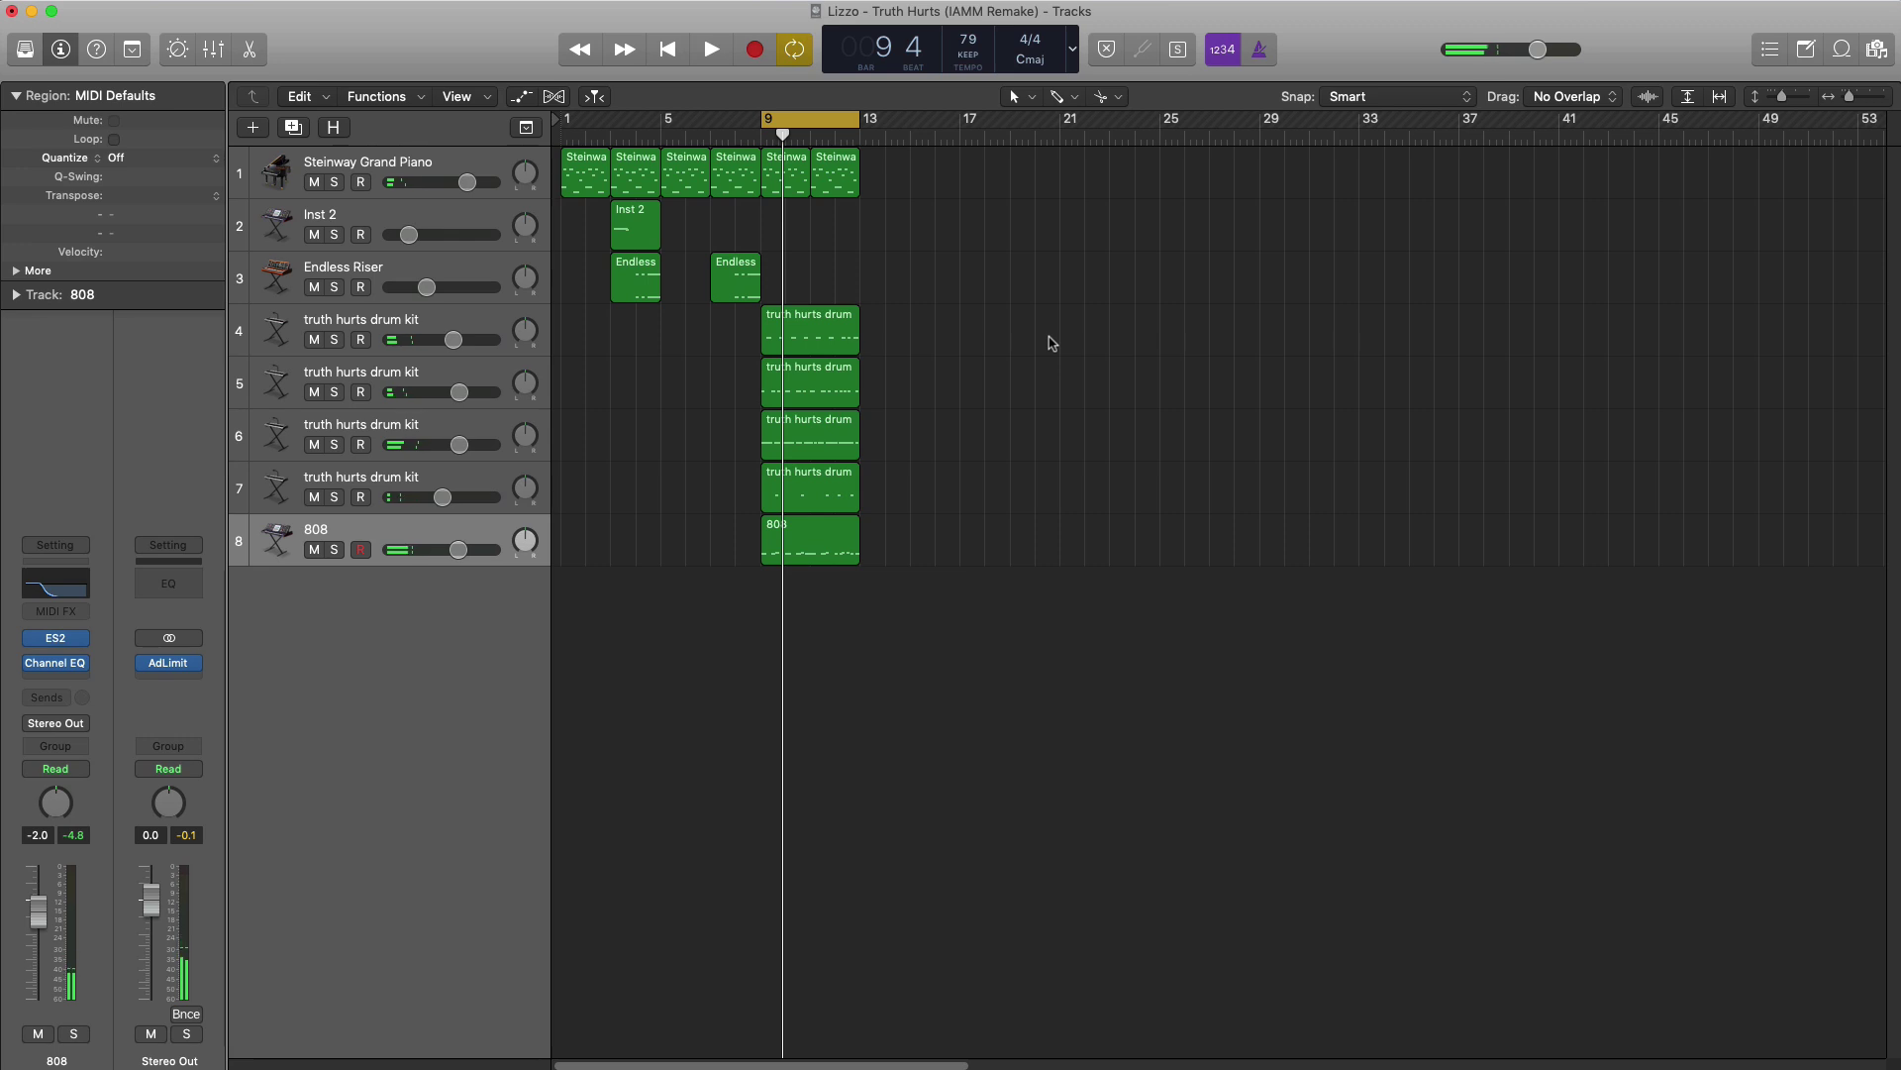
drag(974, 638, 809, 150)
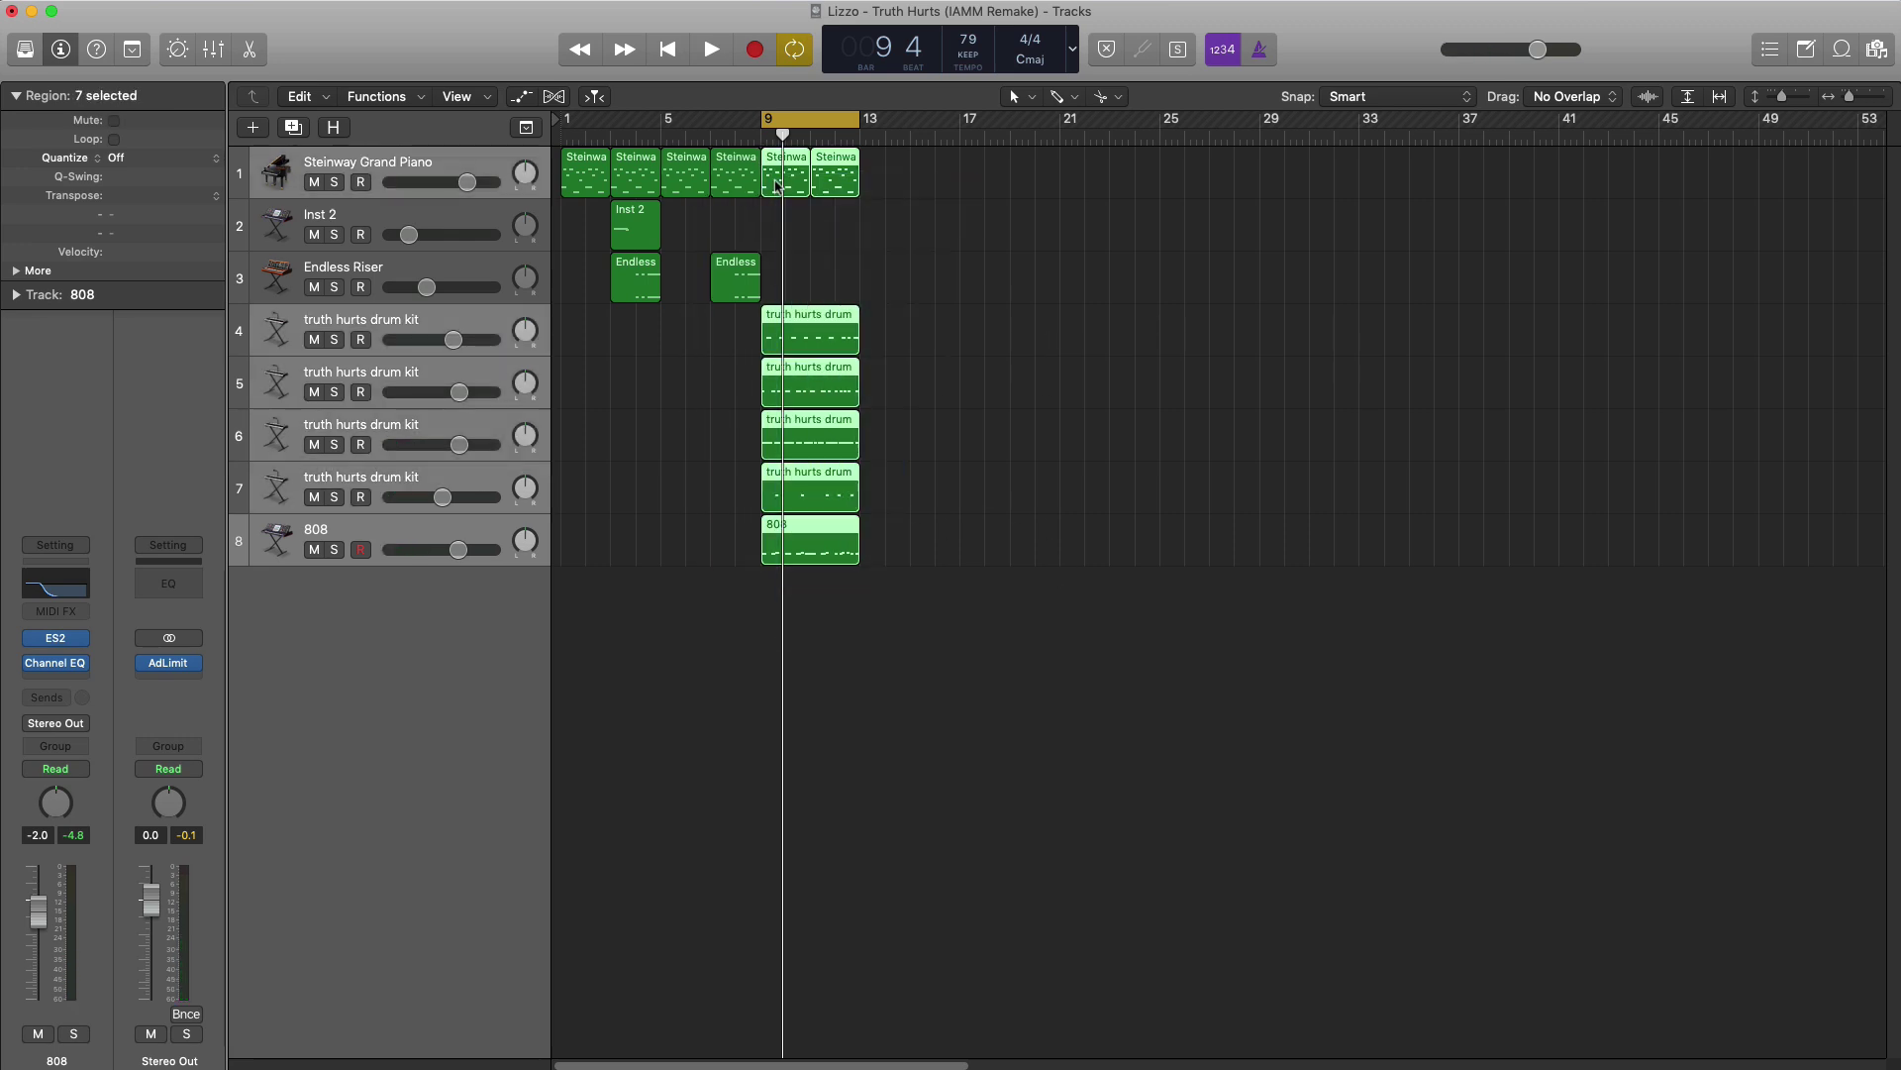
key(super+r)
- Place copies of the Inst 2 region at bars 13 and 15, and audition bars 13 to 16 as the cycle range
drag(641, 236, 935, 244)
drag(804, 131, 905, 135)
key(space)
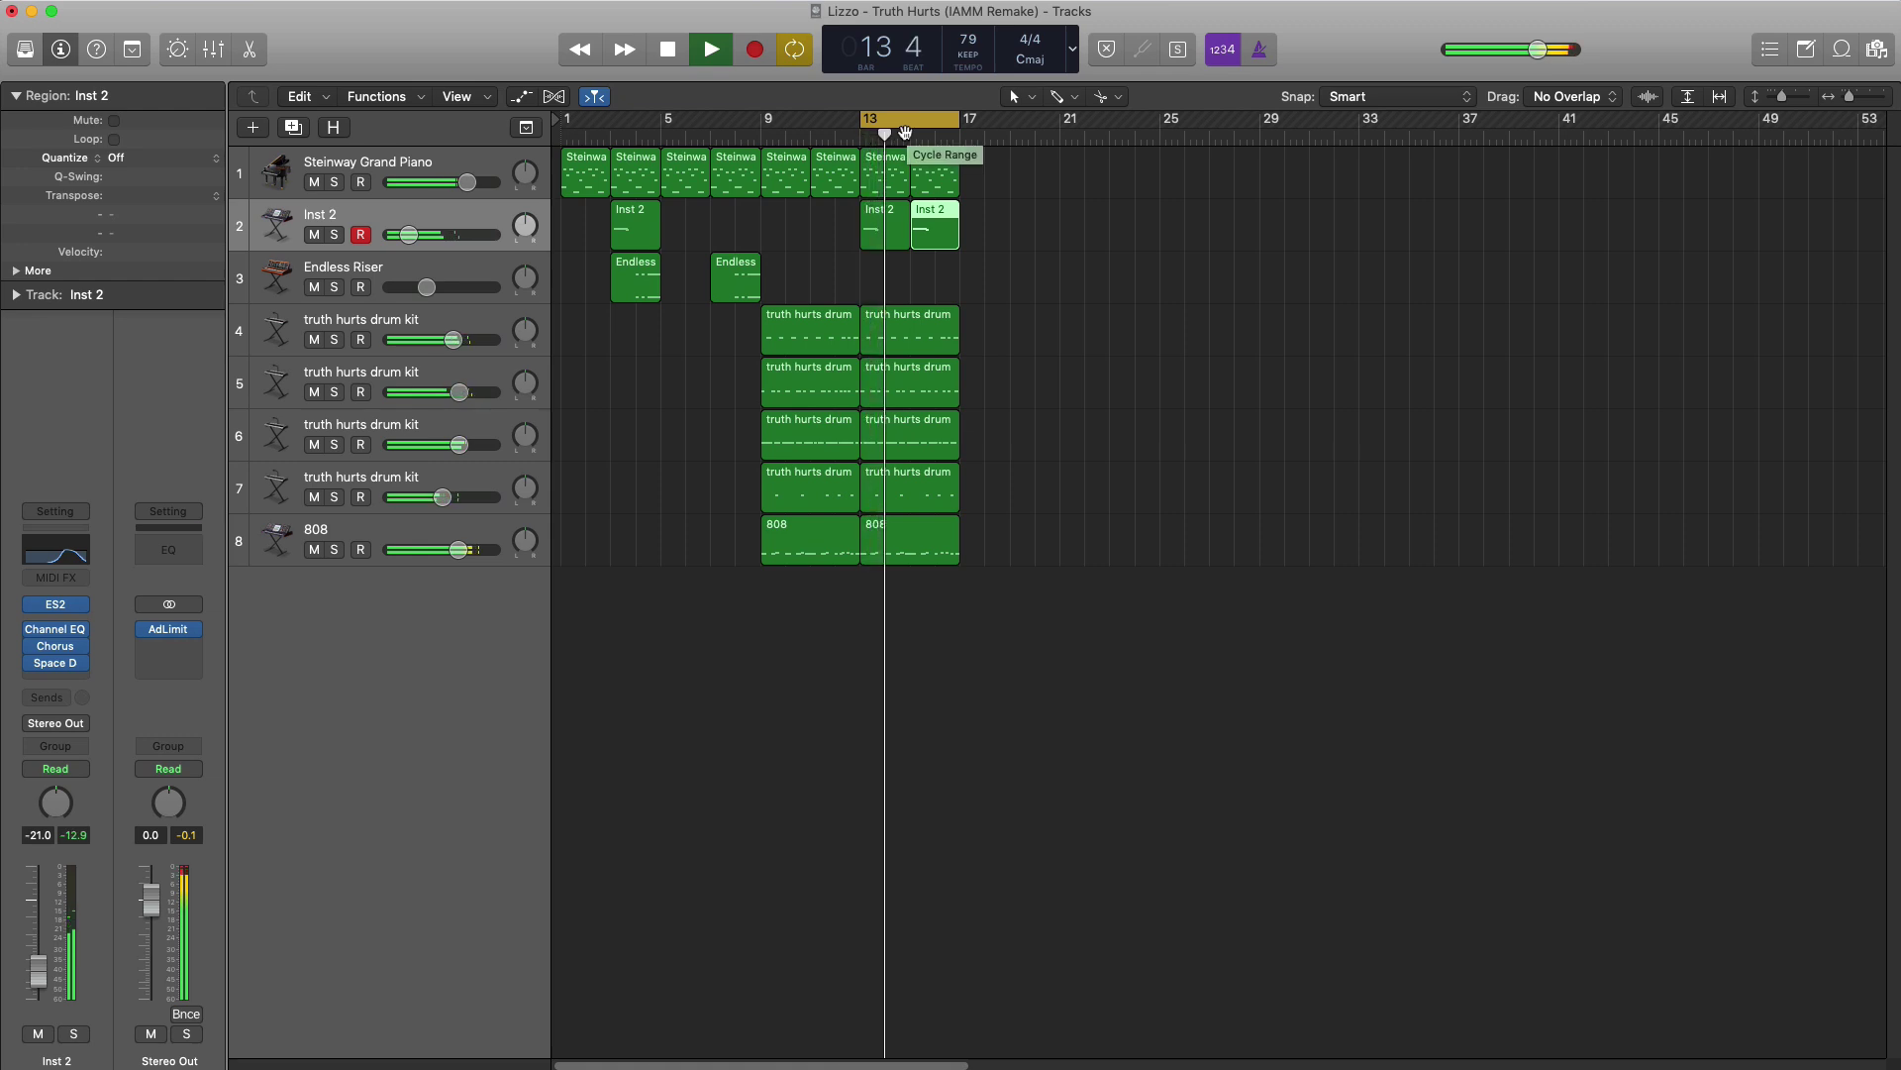
key(space)
- Duplicate the drum kit track 7 and create an empty region spanning bars 13 to 16 on the copy
click(404, 487)
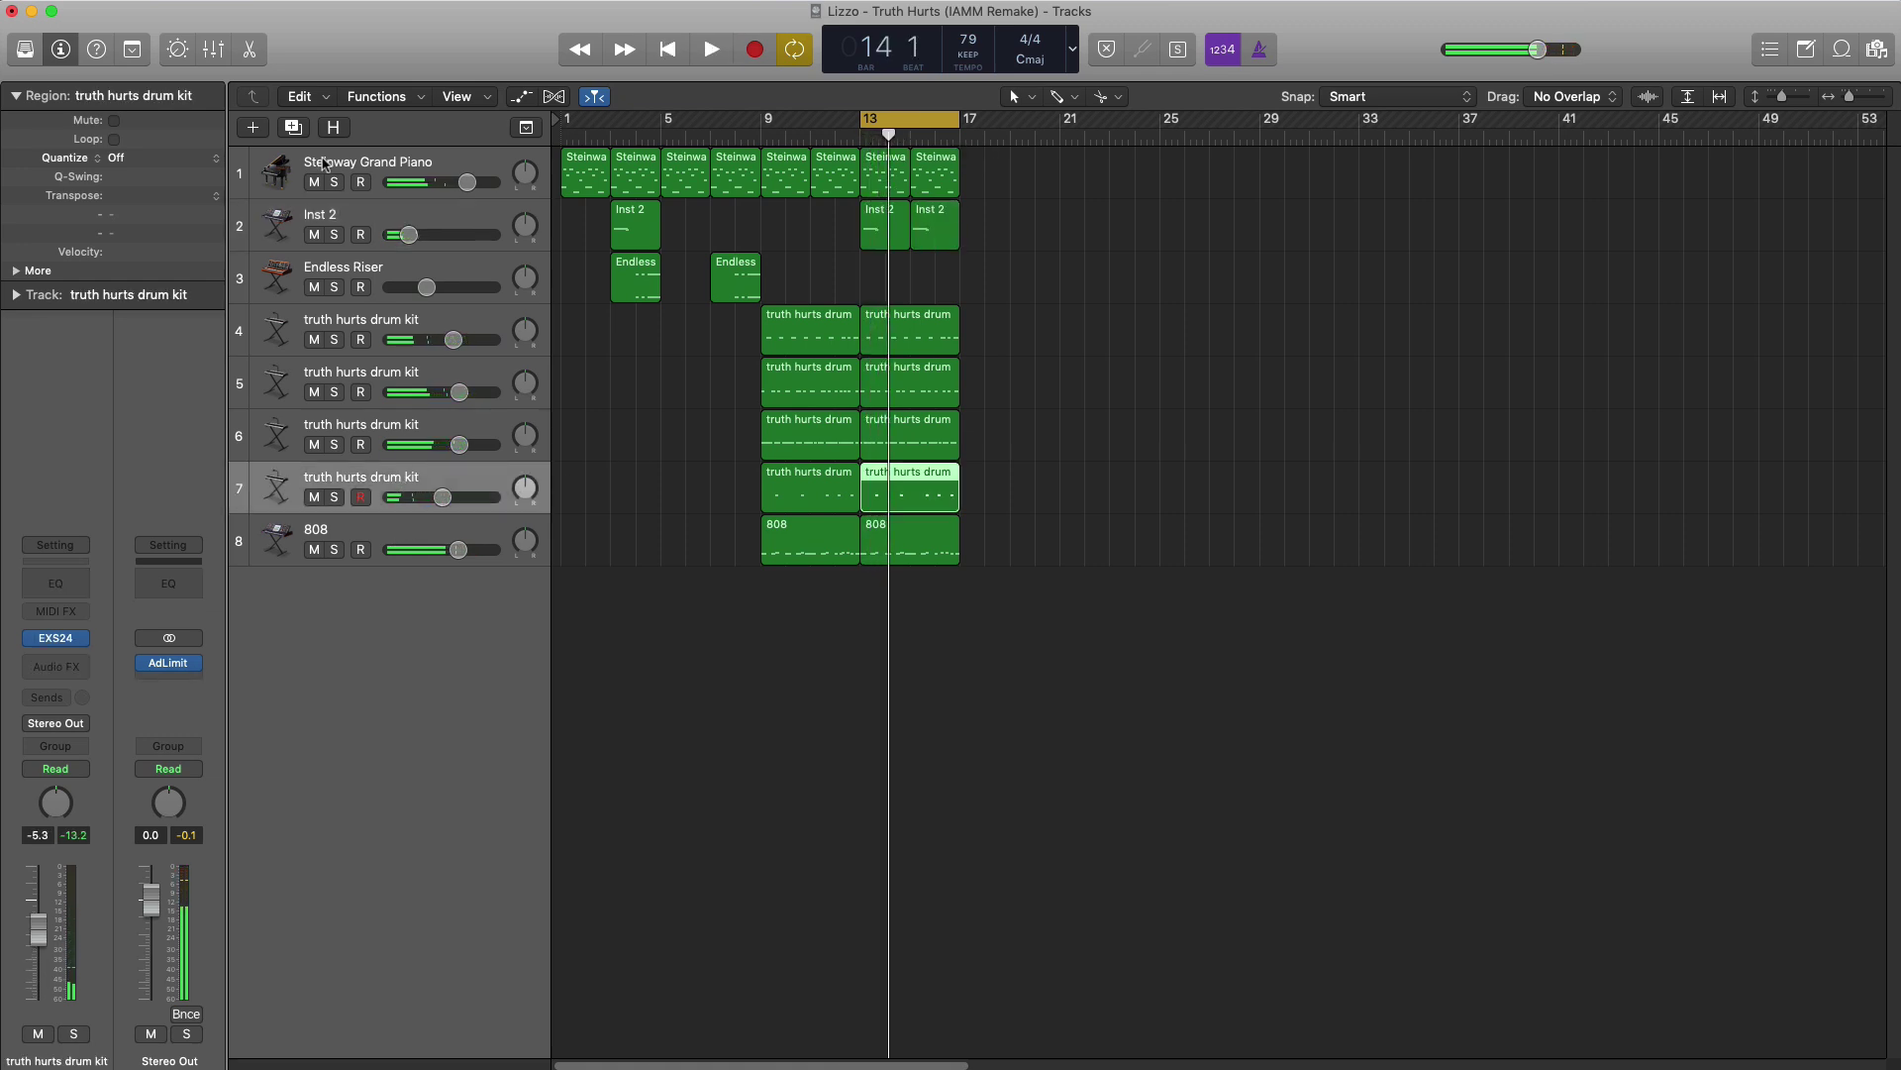
click(289, 129)
drag(875, 550, 958, 549)
- Add a D4 note at the start of bar 13 in the new drum kit region and audition it
double_click(931, 550)
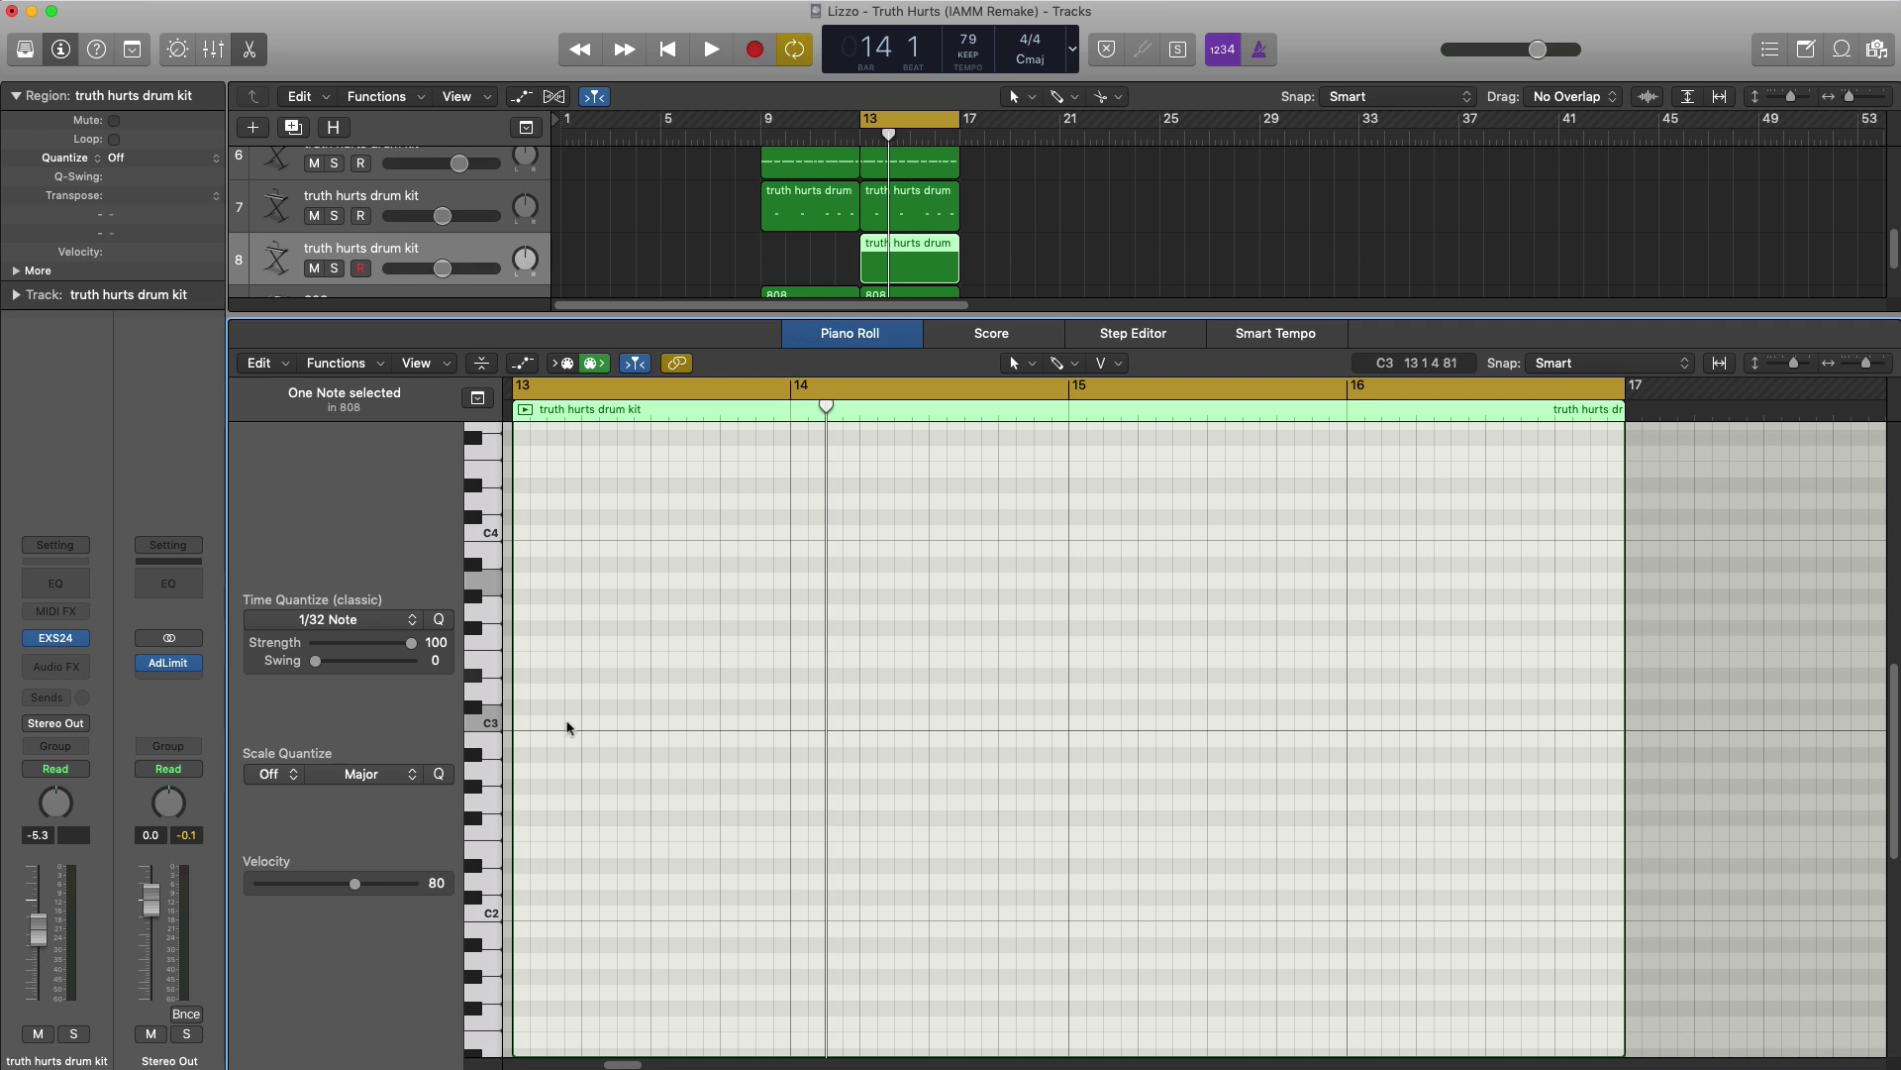
drag(528, 597, 532, 490)
key(space)
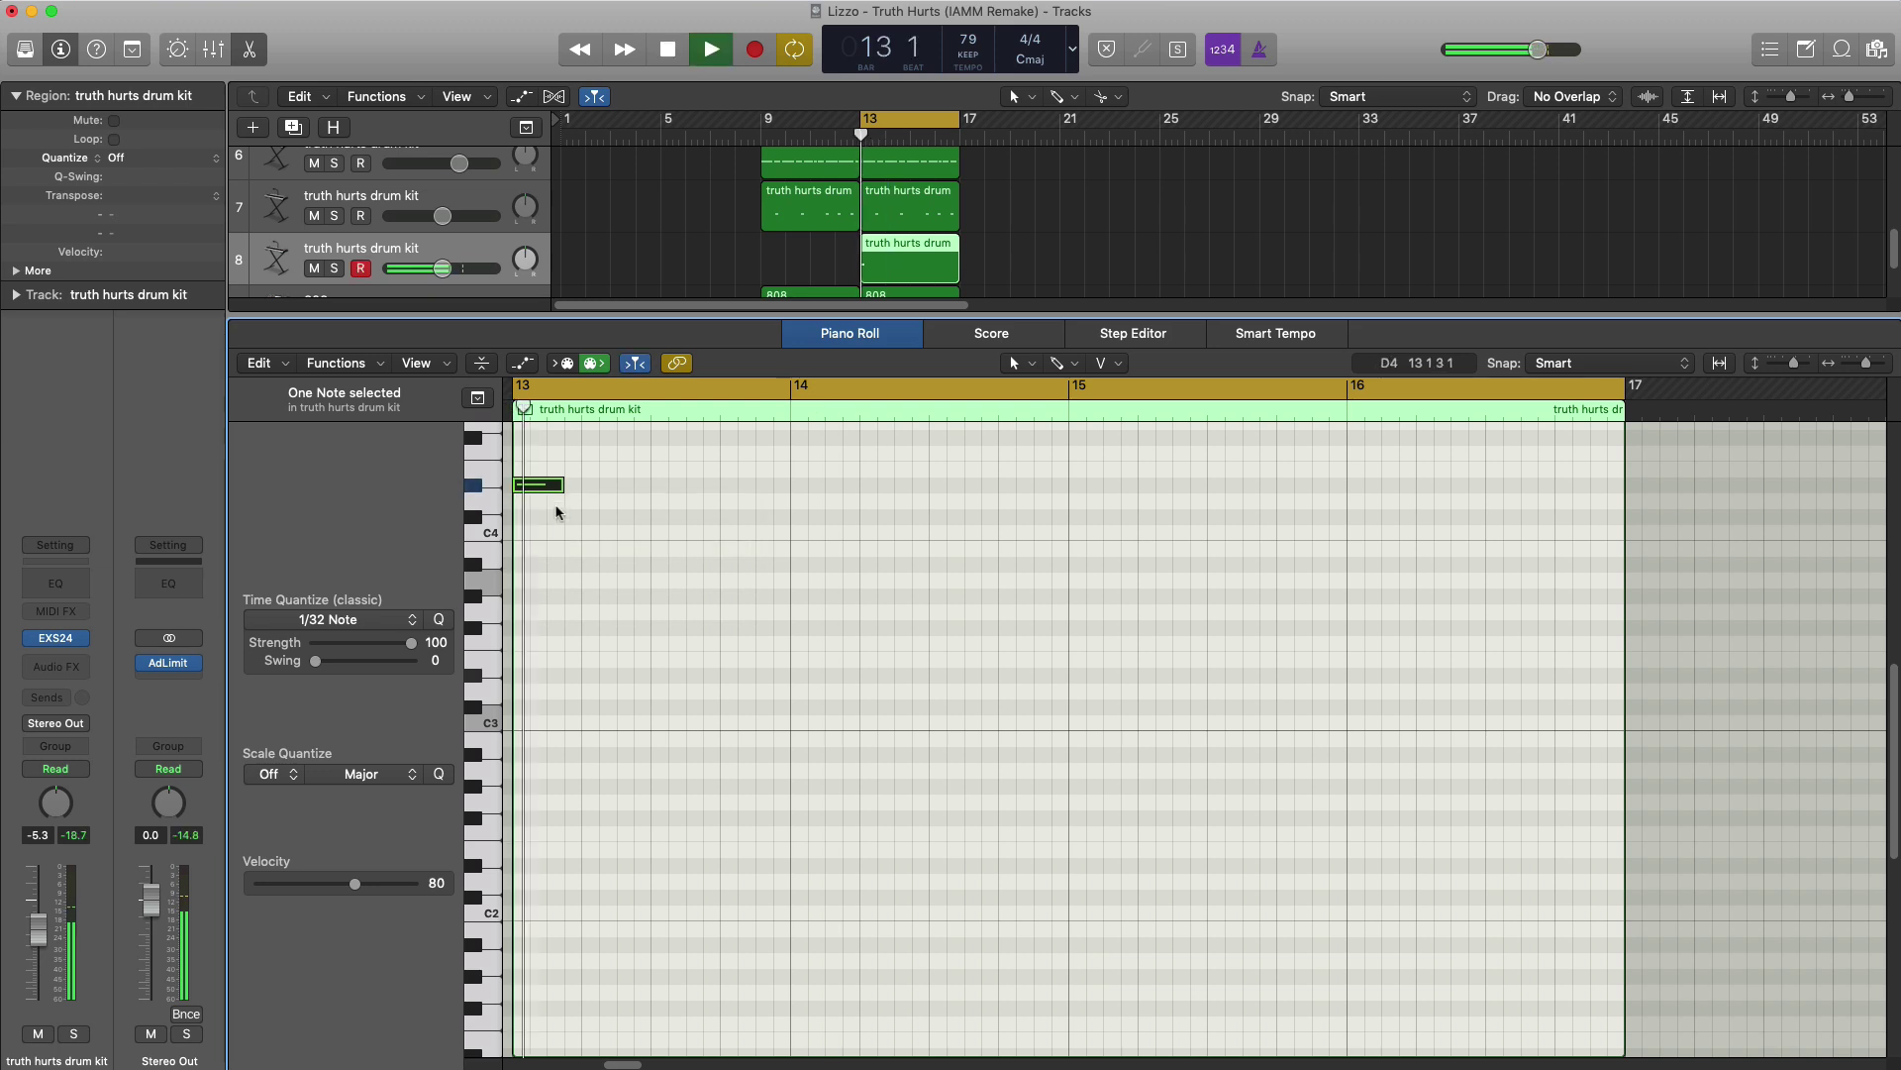
- Close the note editor, set the new drum kit track's volume to -16.4 dB and audition the balance
key(p)
drag(443, 550, 416, 562)
key(space)
key(space)
key(space)
key(space)
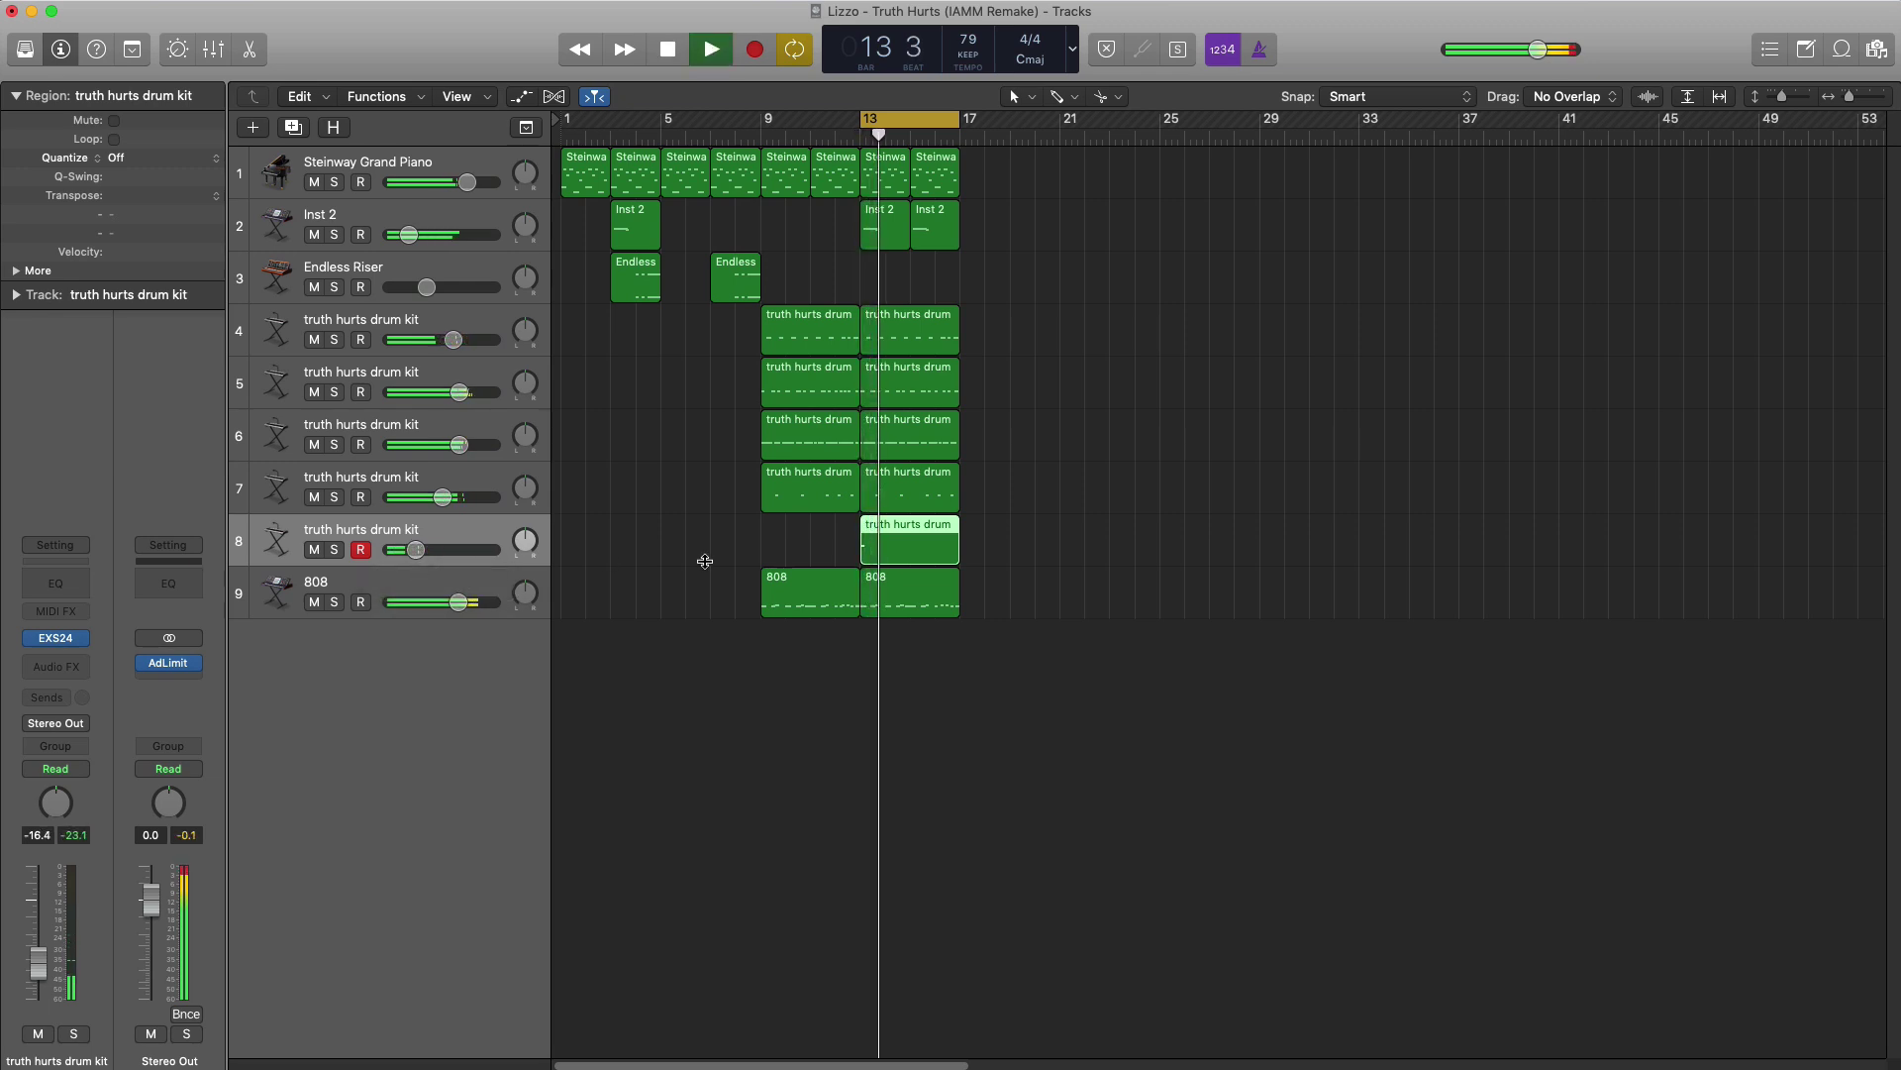
- Repeat all regions of bars 13 to 16 once, filling bars 17 to 20
drag(1065, 666, 866, 188)
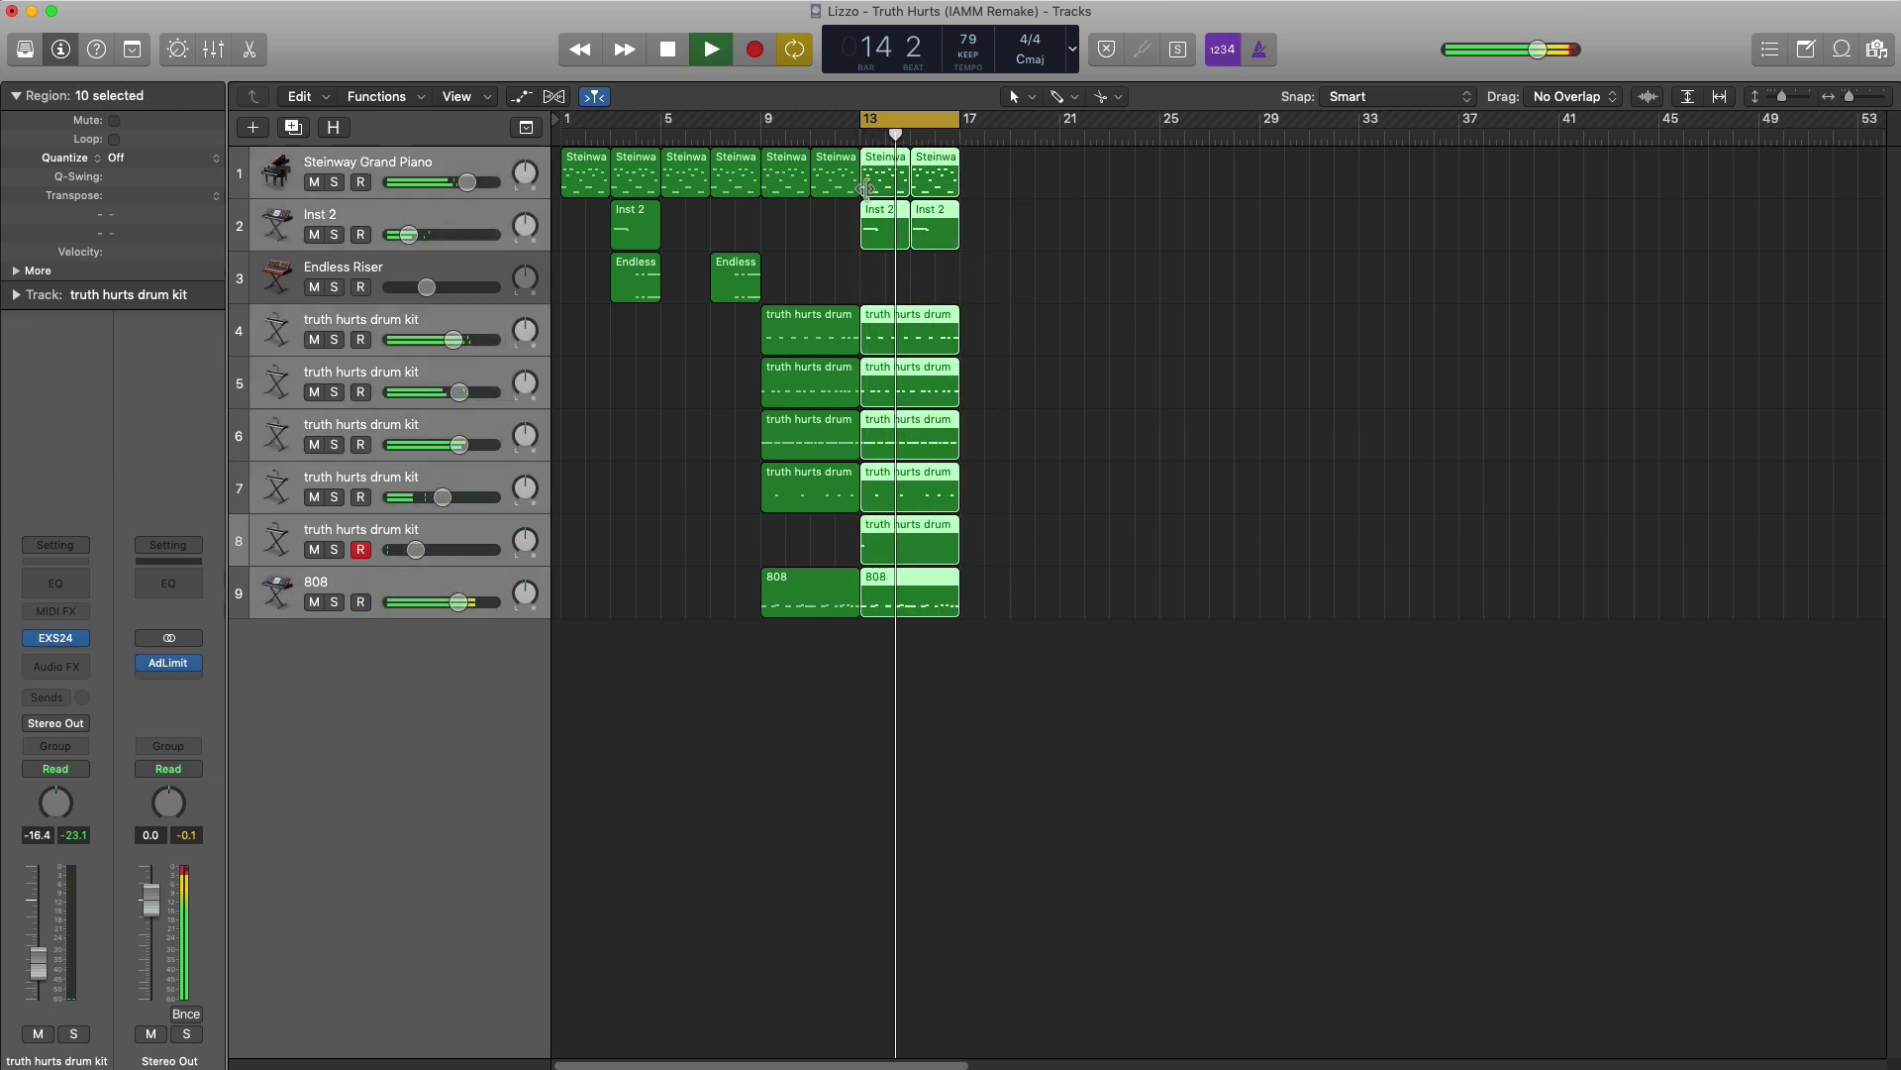
key(super+r)
key(space)
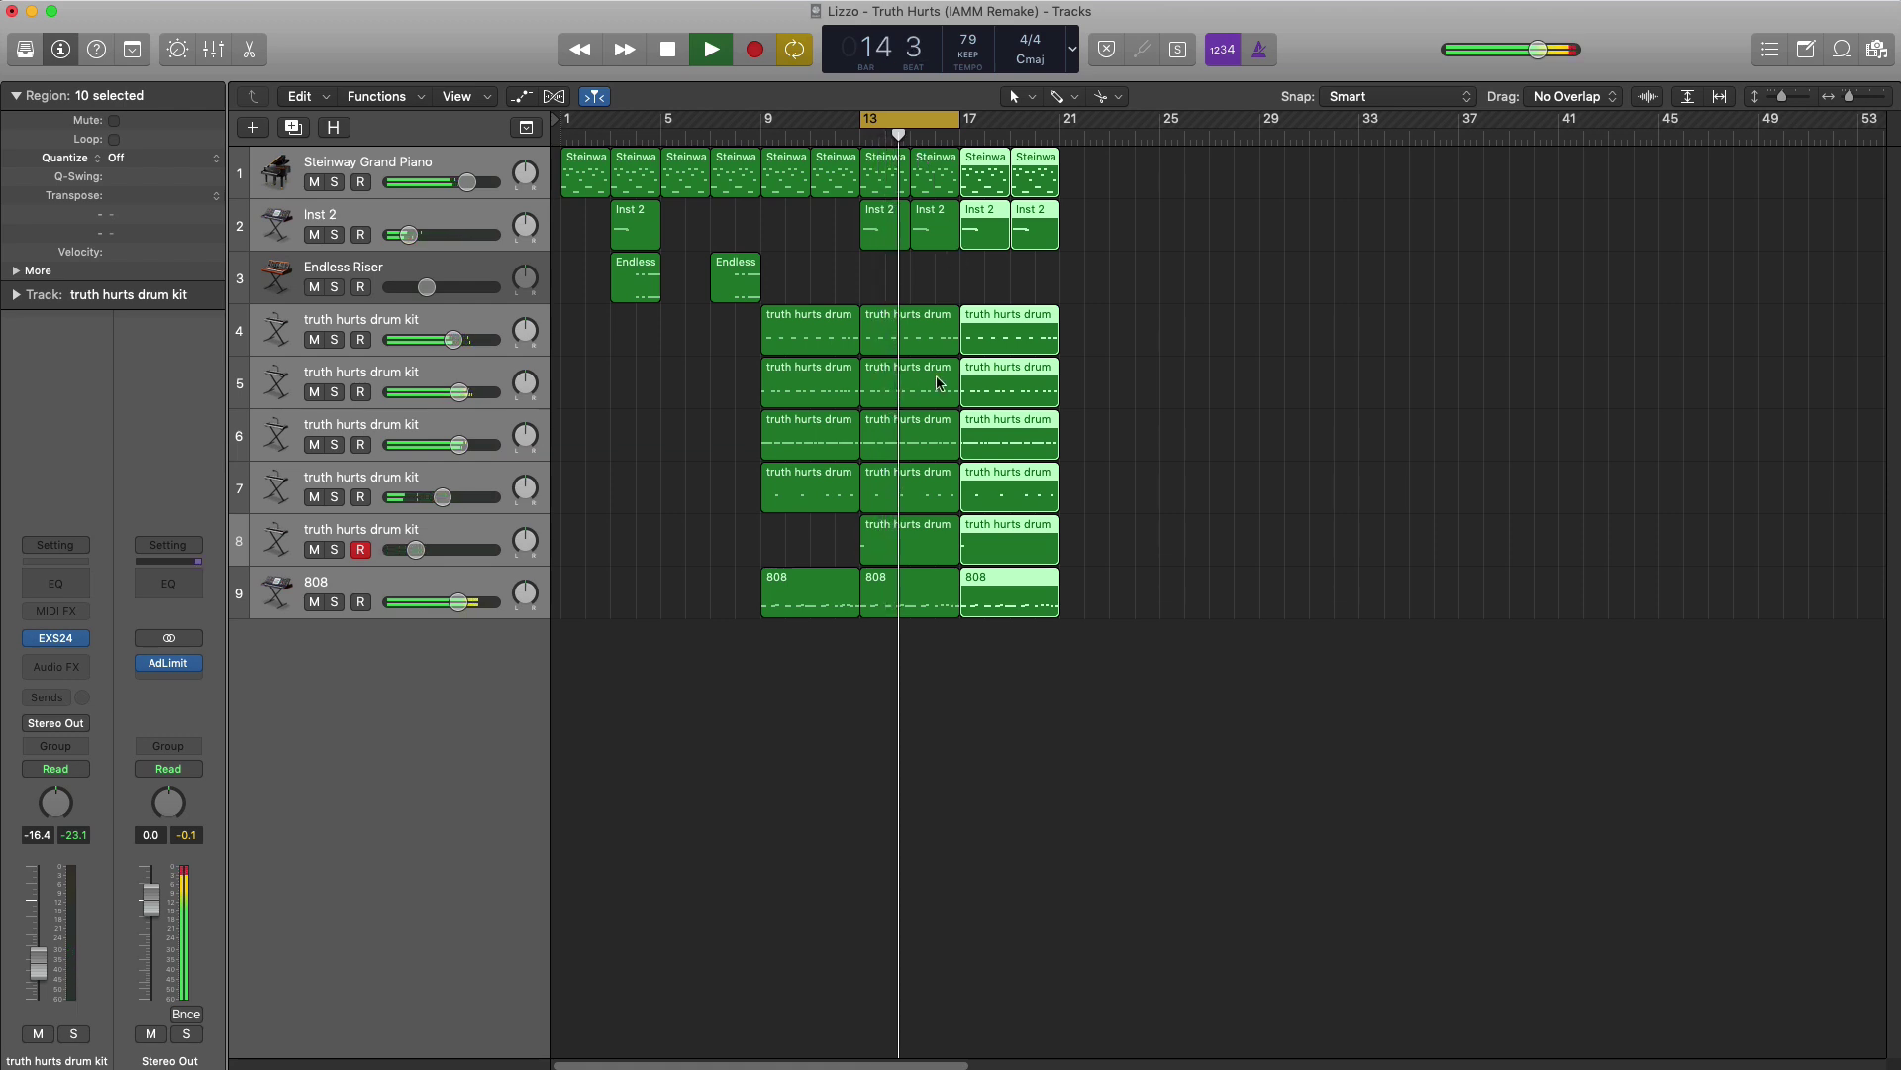
- Repeat the two piano regions of bars 17 to 20 twice, extending the piano through bar 28
click(985, 171)
shift+click(1044, 170)
key(super+r)
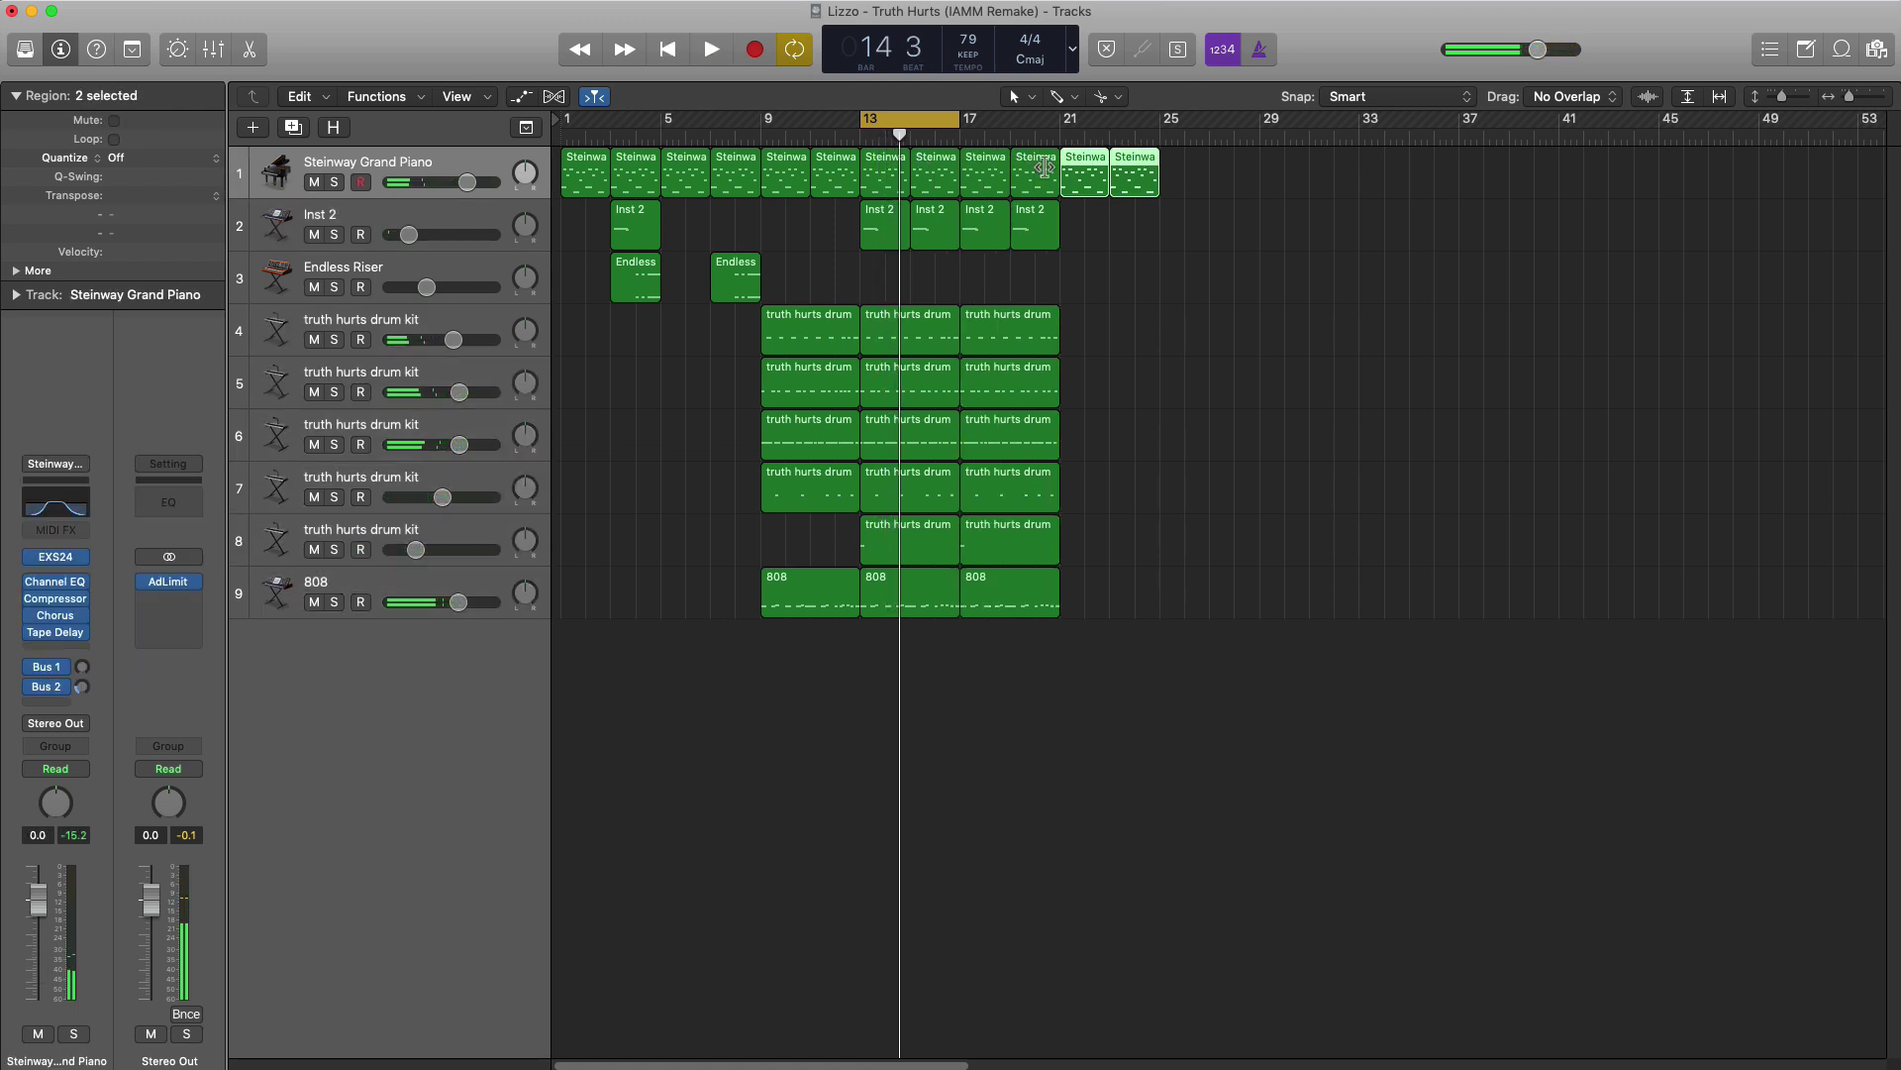
key(super+r)
- Move the cycle range to bars 25 to 28 and audition the piano there
drag(909, 121, 1216, 129)
key(space)
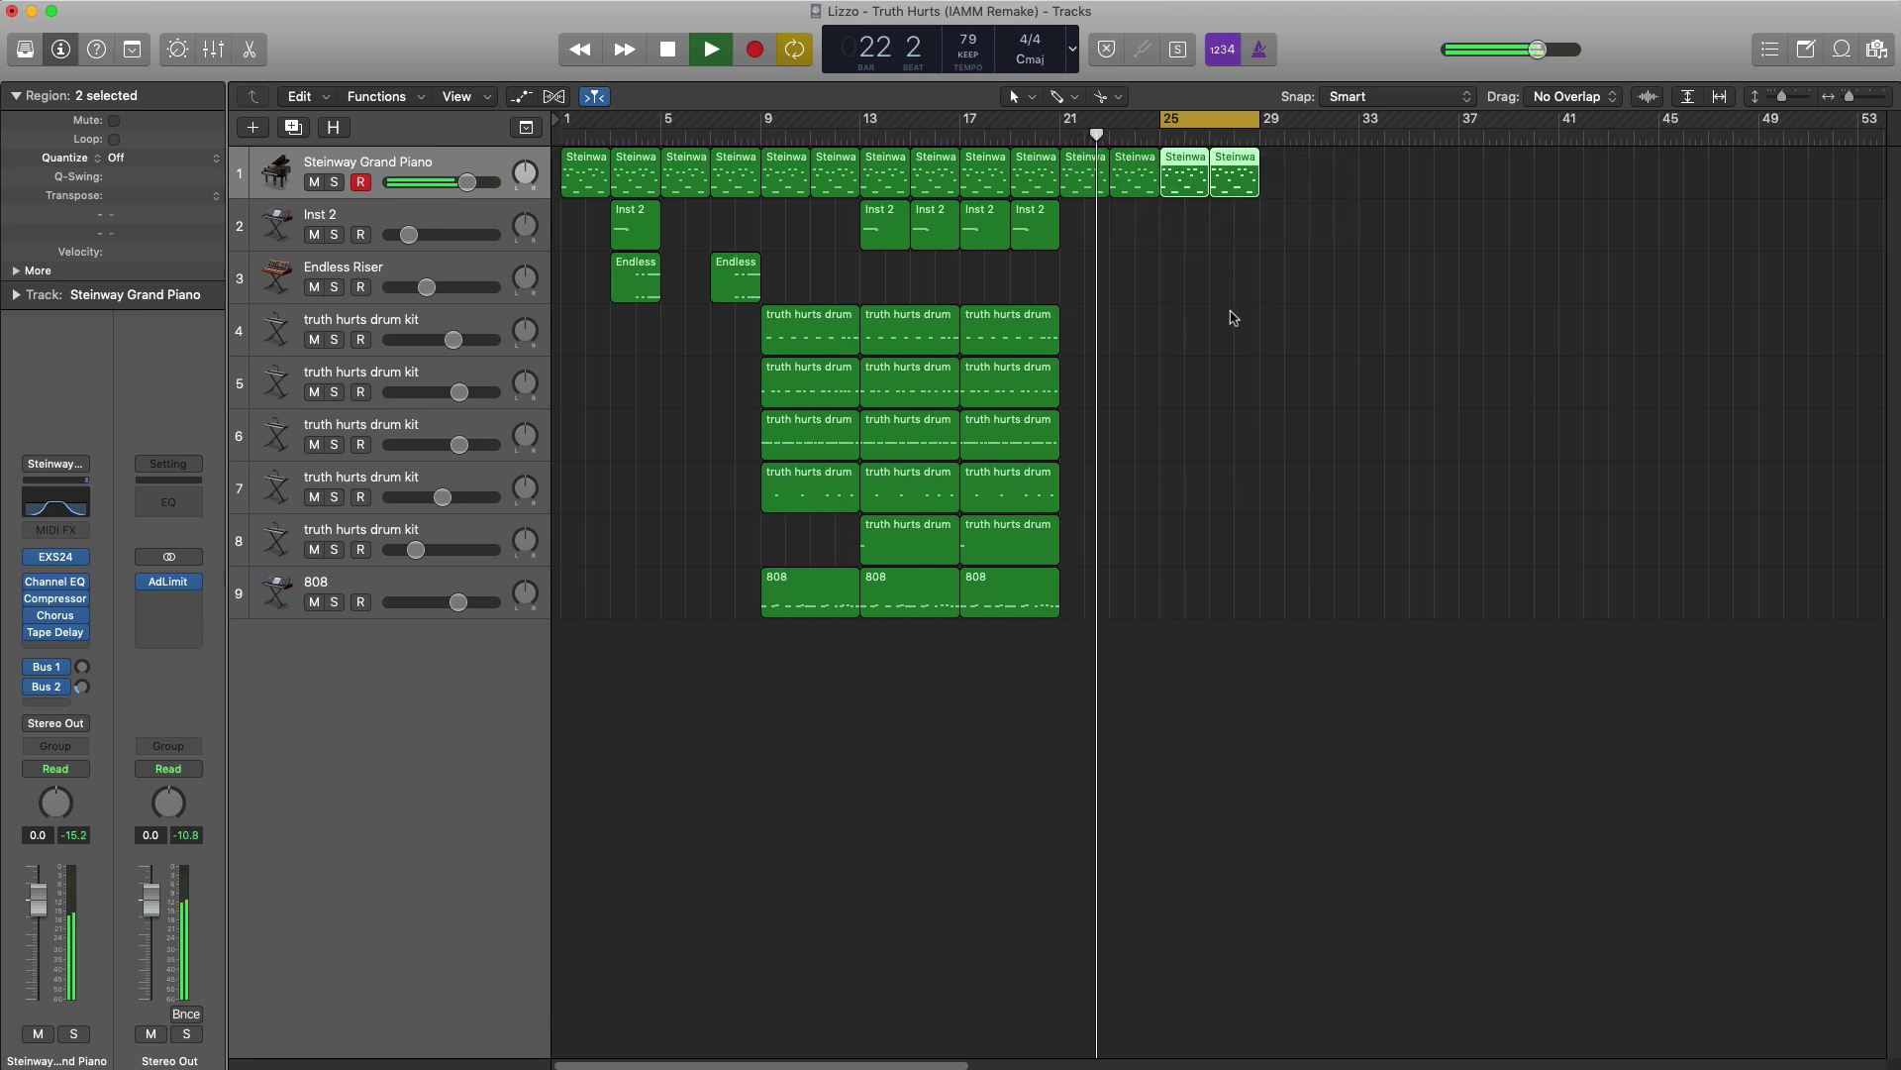
key(space)
key(space)
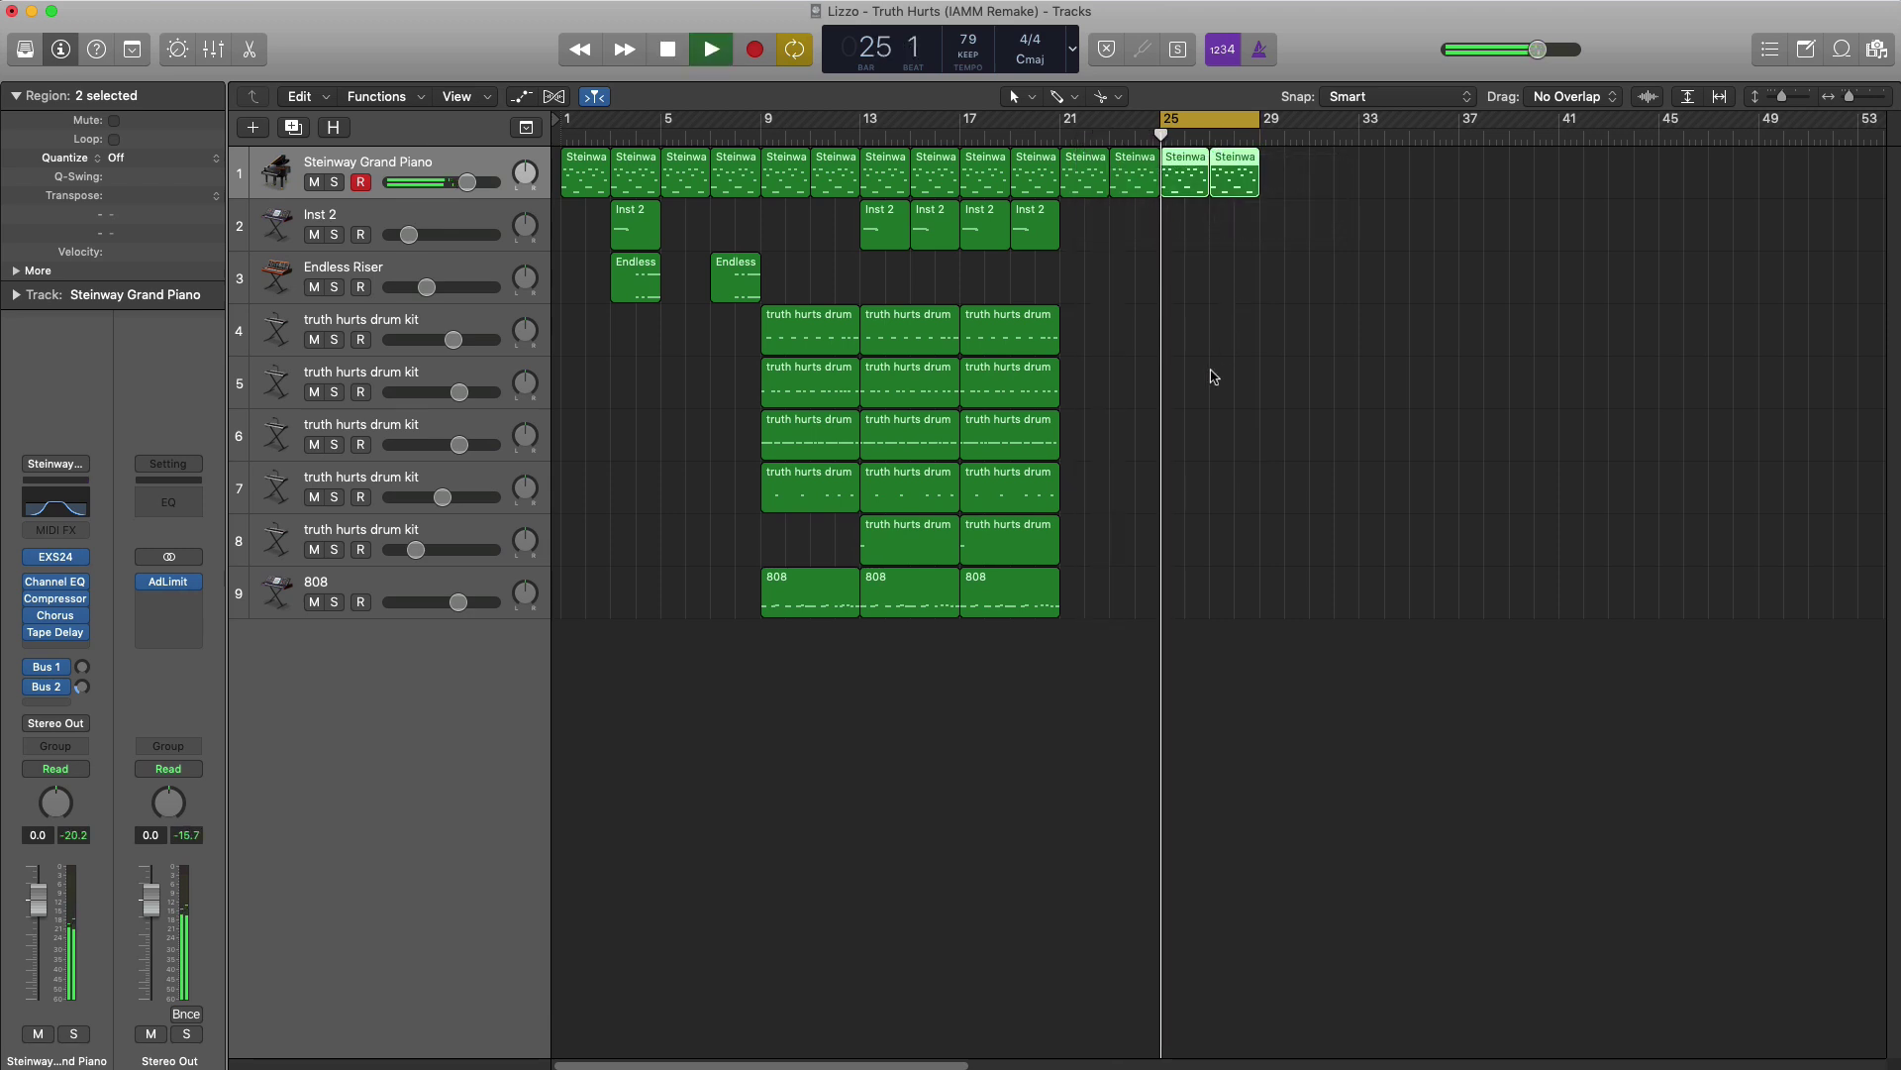
key(space)
- Copy the drum kit and 808 regions of bars 17 to 20 to bar 25 and audition them
drag(1079, 624, 1194, 325)
key(space)
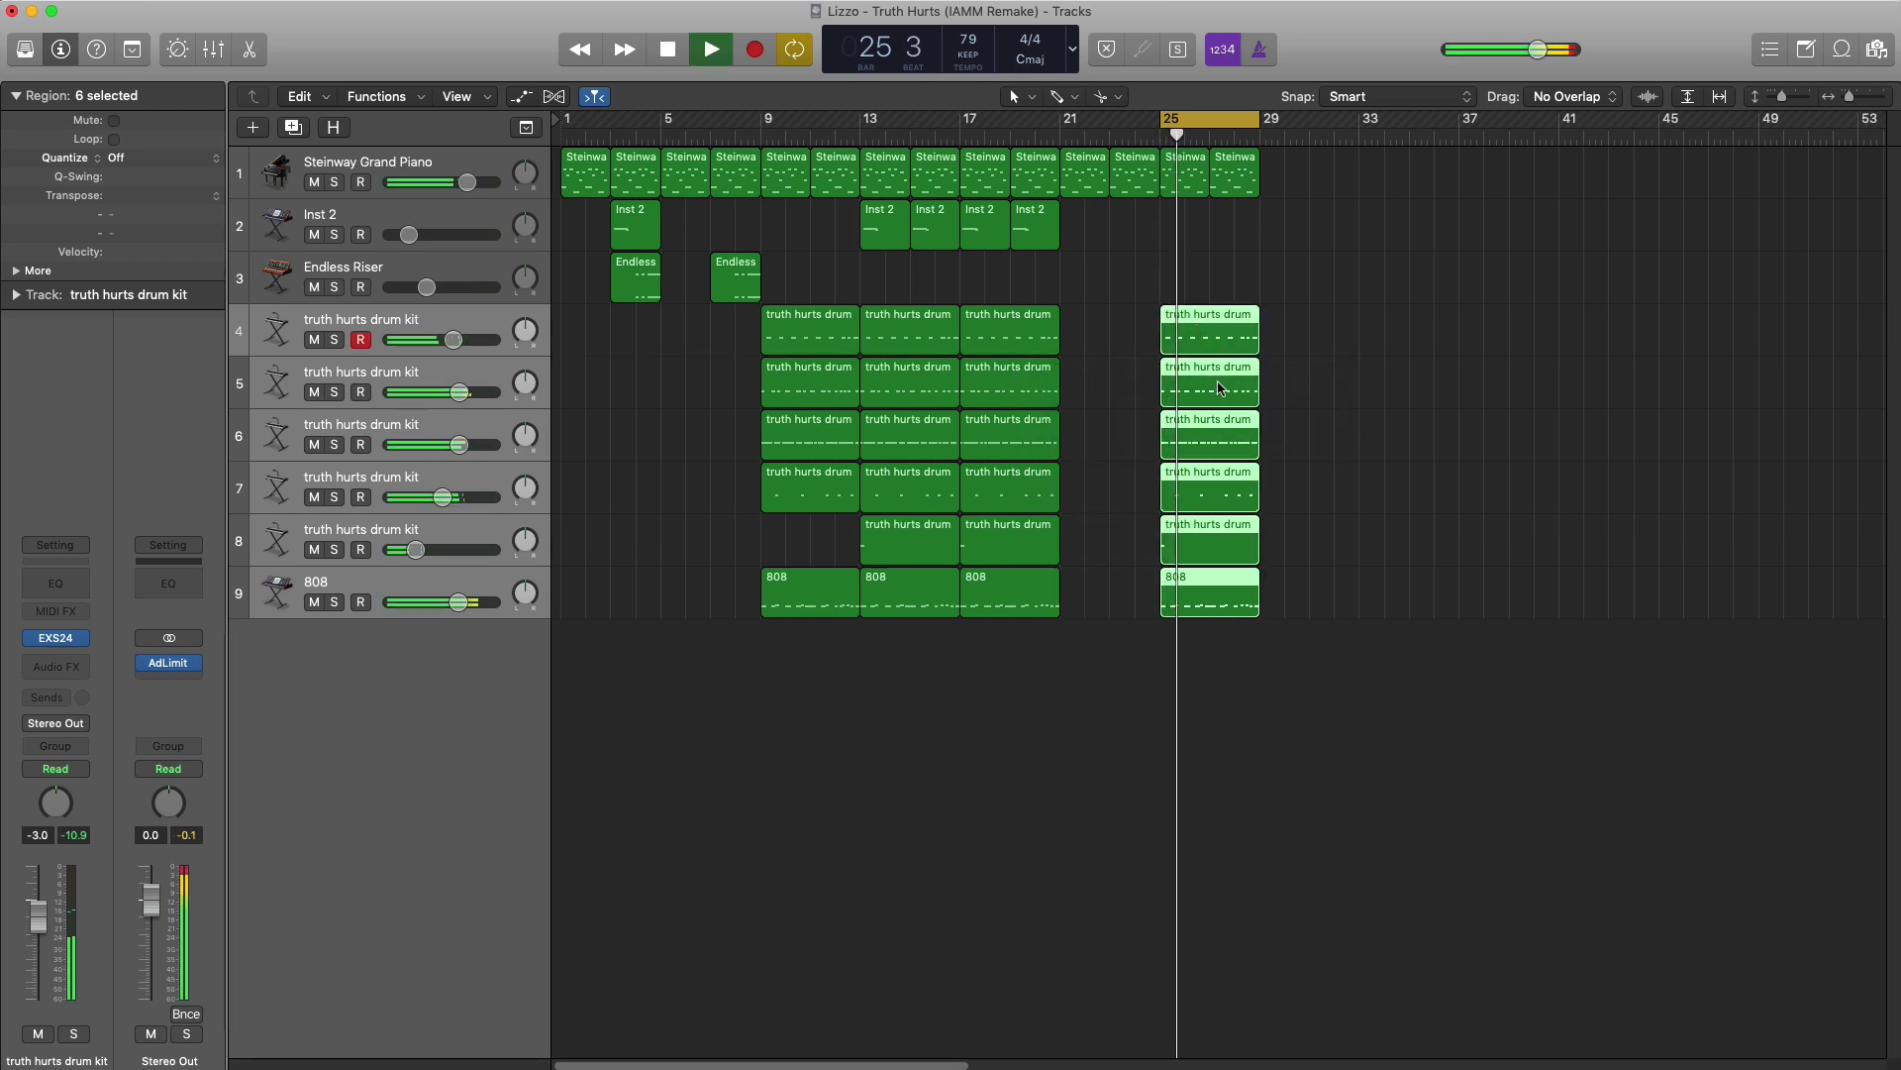
scroll(1220, 388, up, 5)
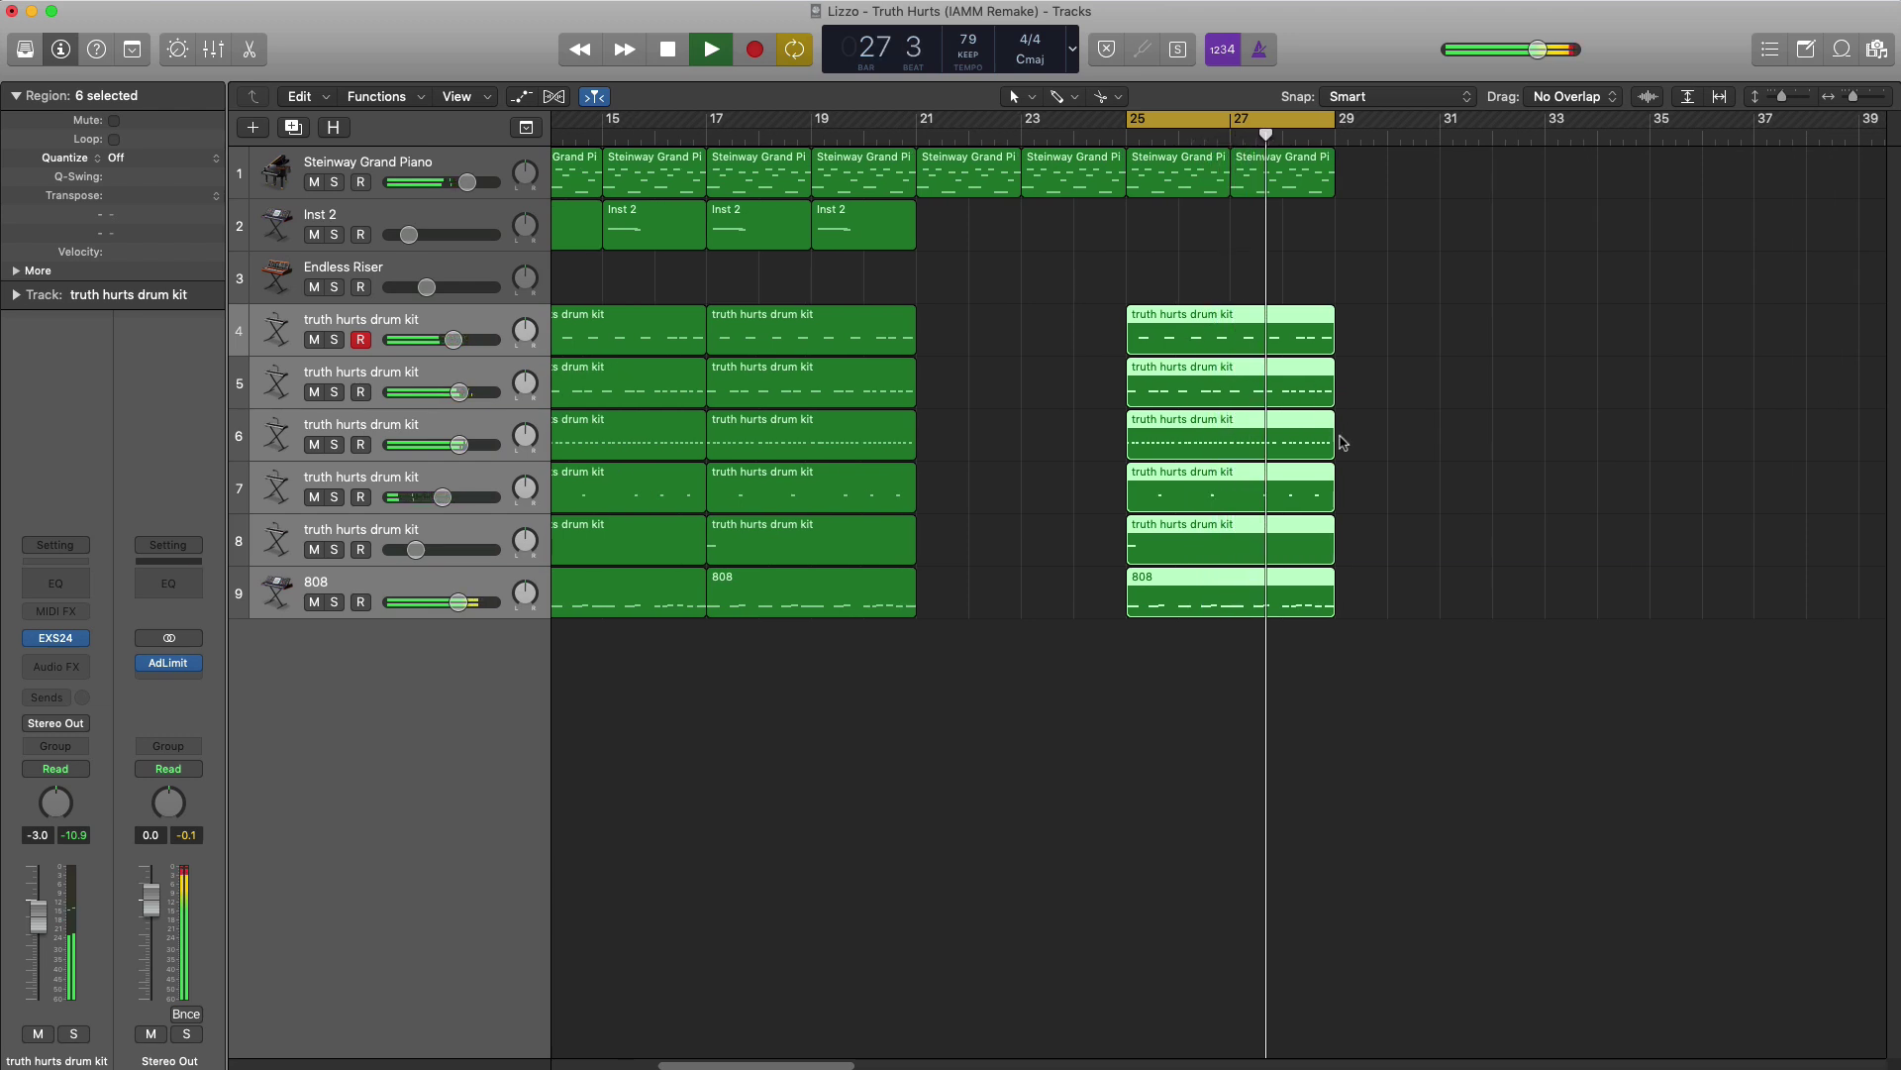
- Shorten the piano, drum kit and 808 regions of bars 25 to 28 to end at 28 2 1, and audition them
key(space)
drag(1386, 650, 1297, 203)
click(1197, 196)
drag(1185, 181, 1230, 183)
key(space)
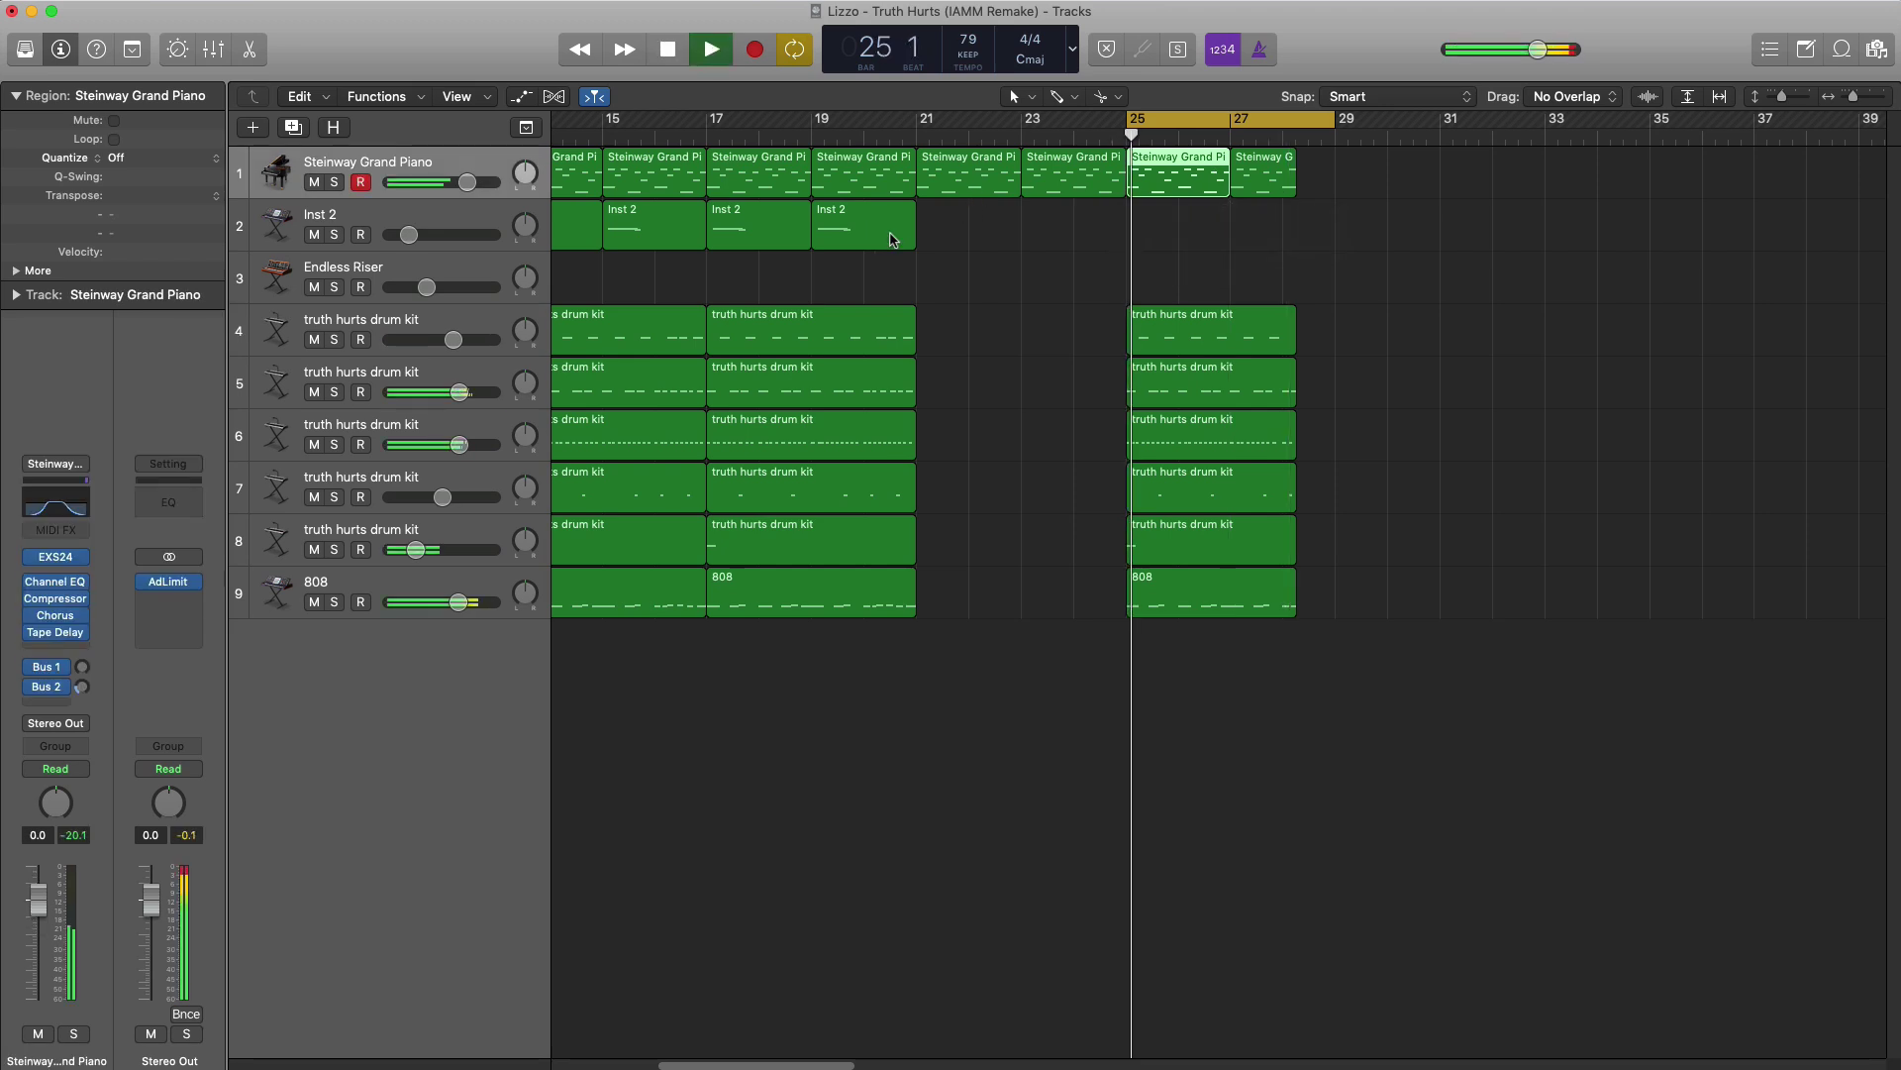
- Copy the Endless Riser region with its automation to bar 27 and audition the transition in bars 25 to 28
ctrl+alt+click(953, 280)
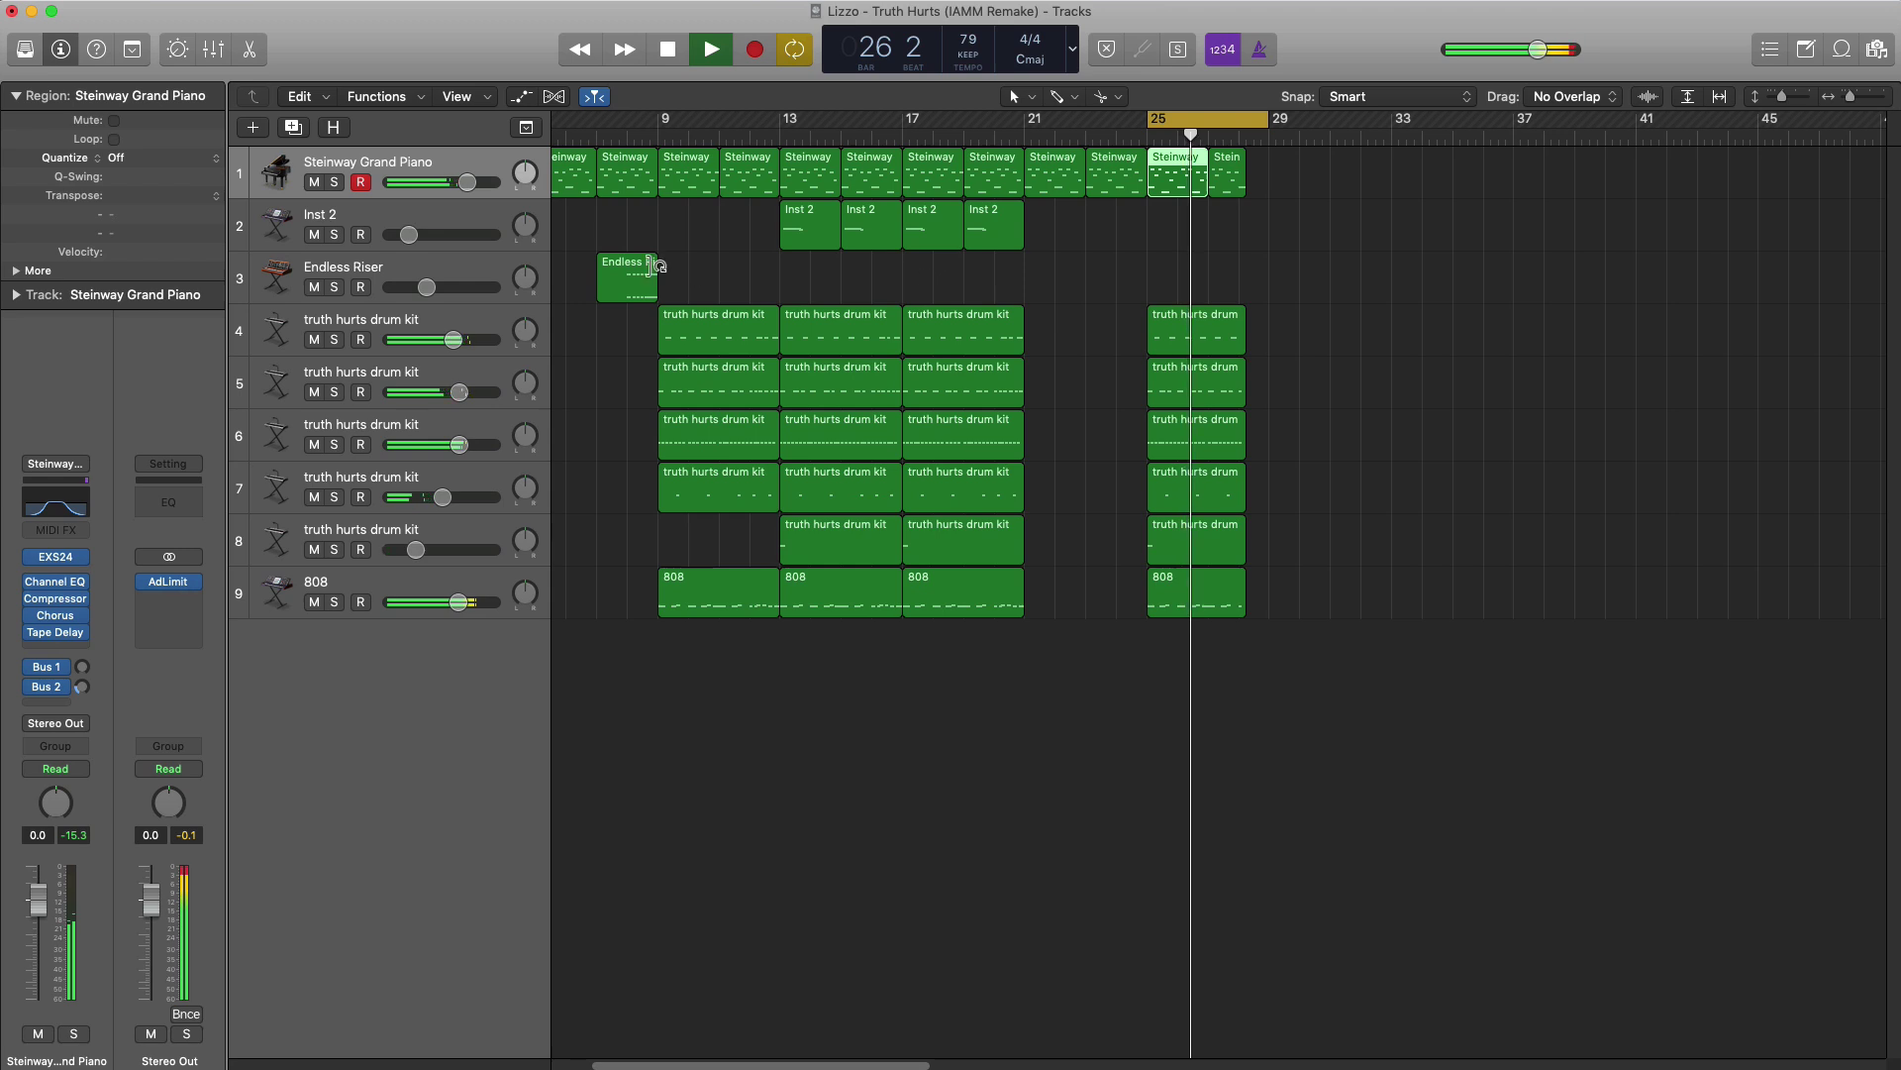
drag(611, 295, 1225, 286)
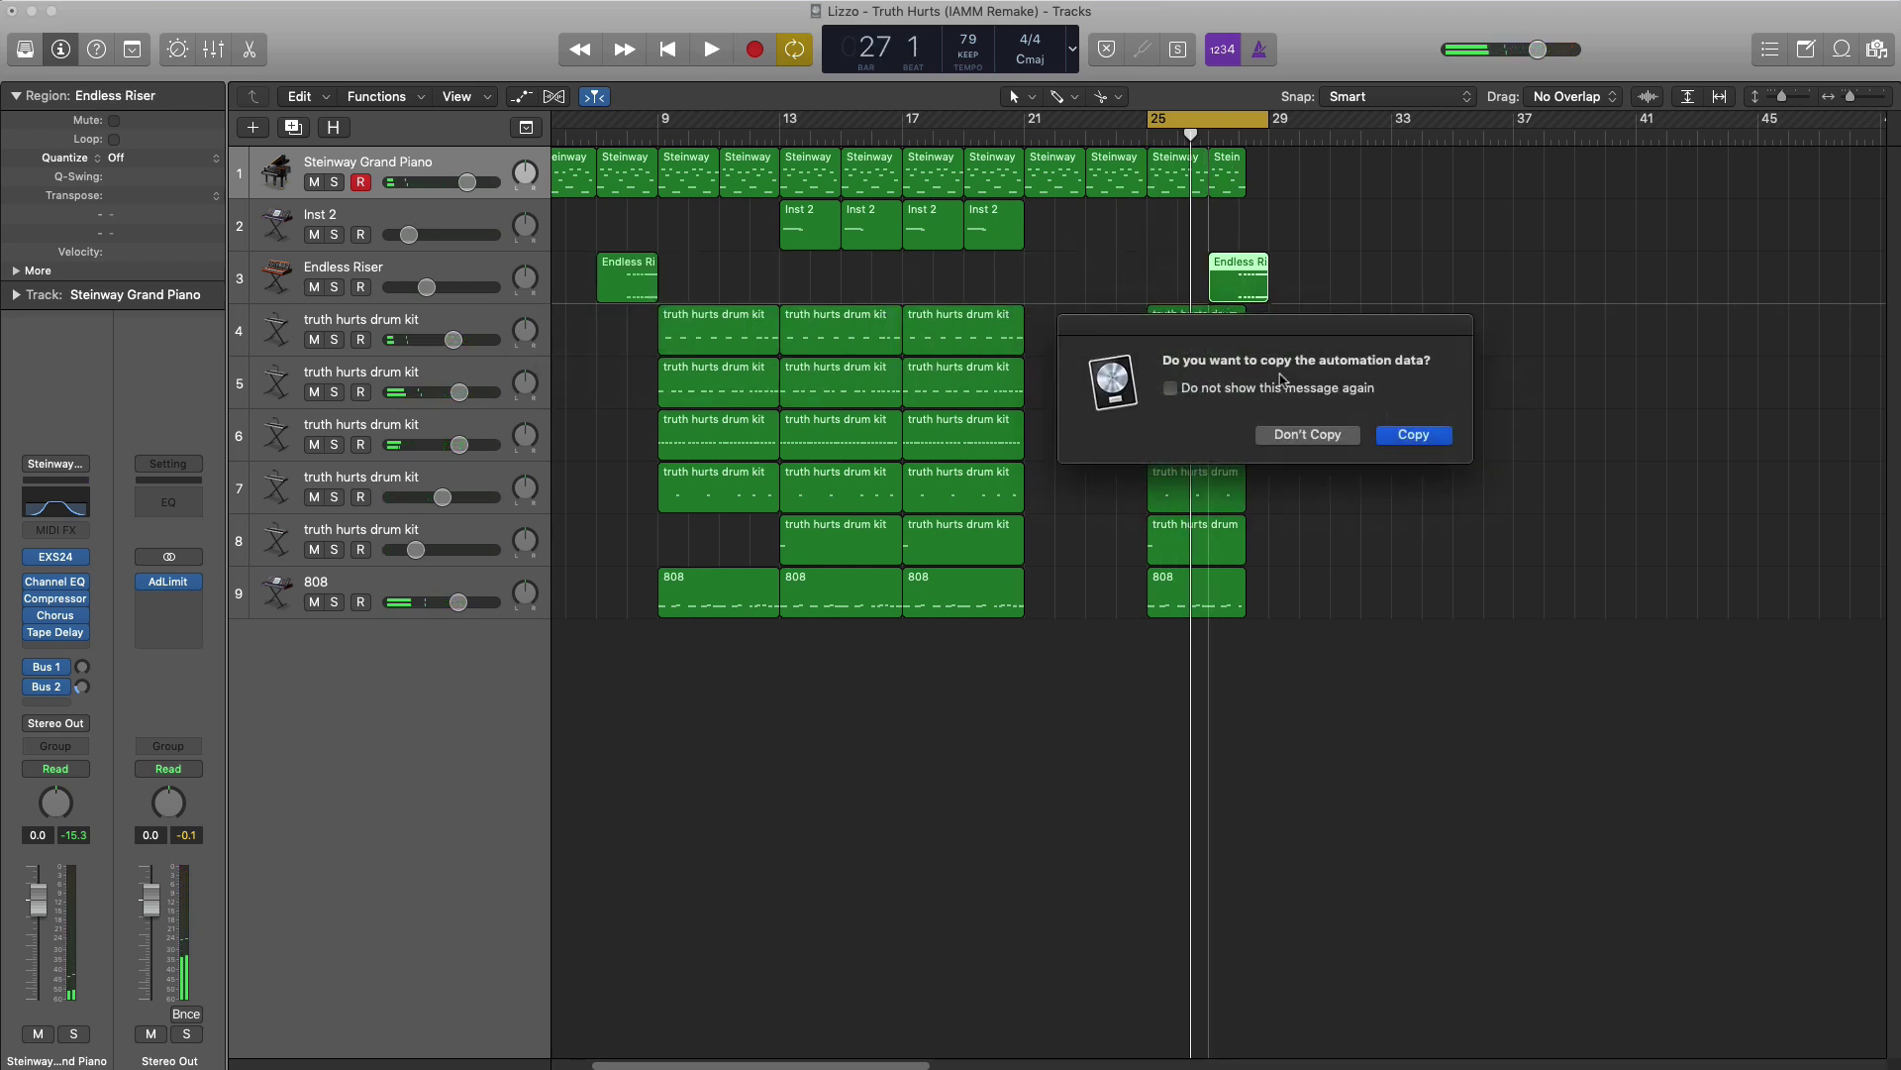
click(1399, 434)
key(space)
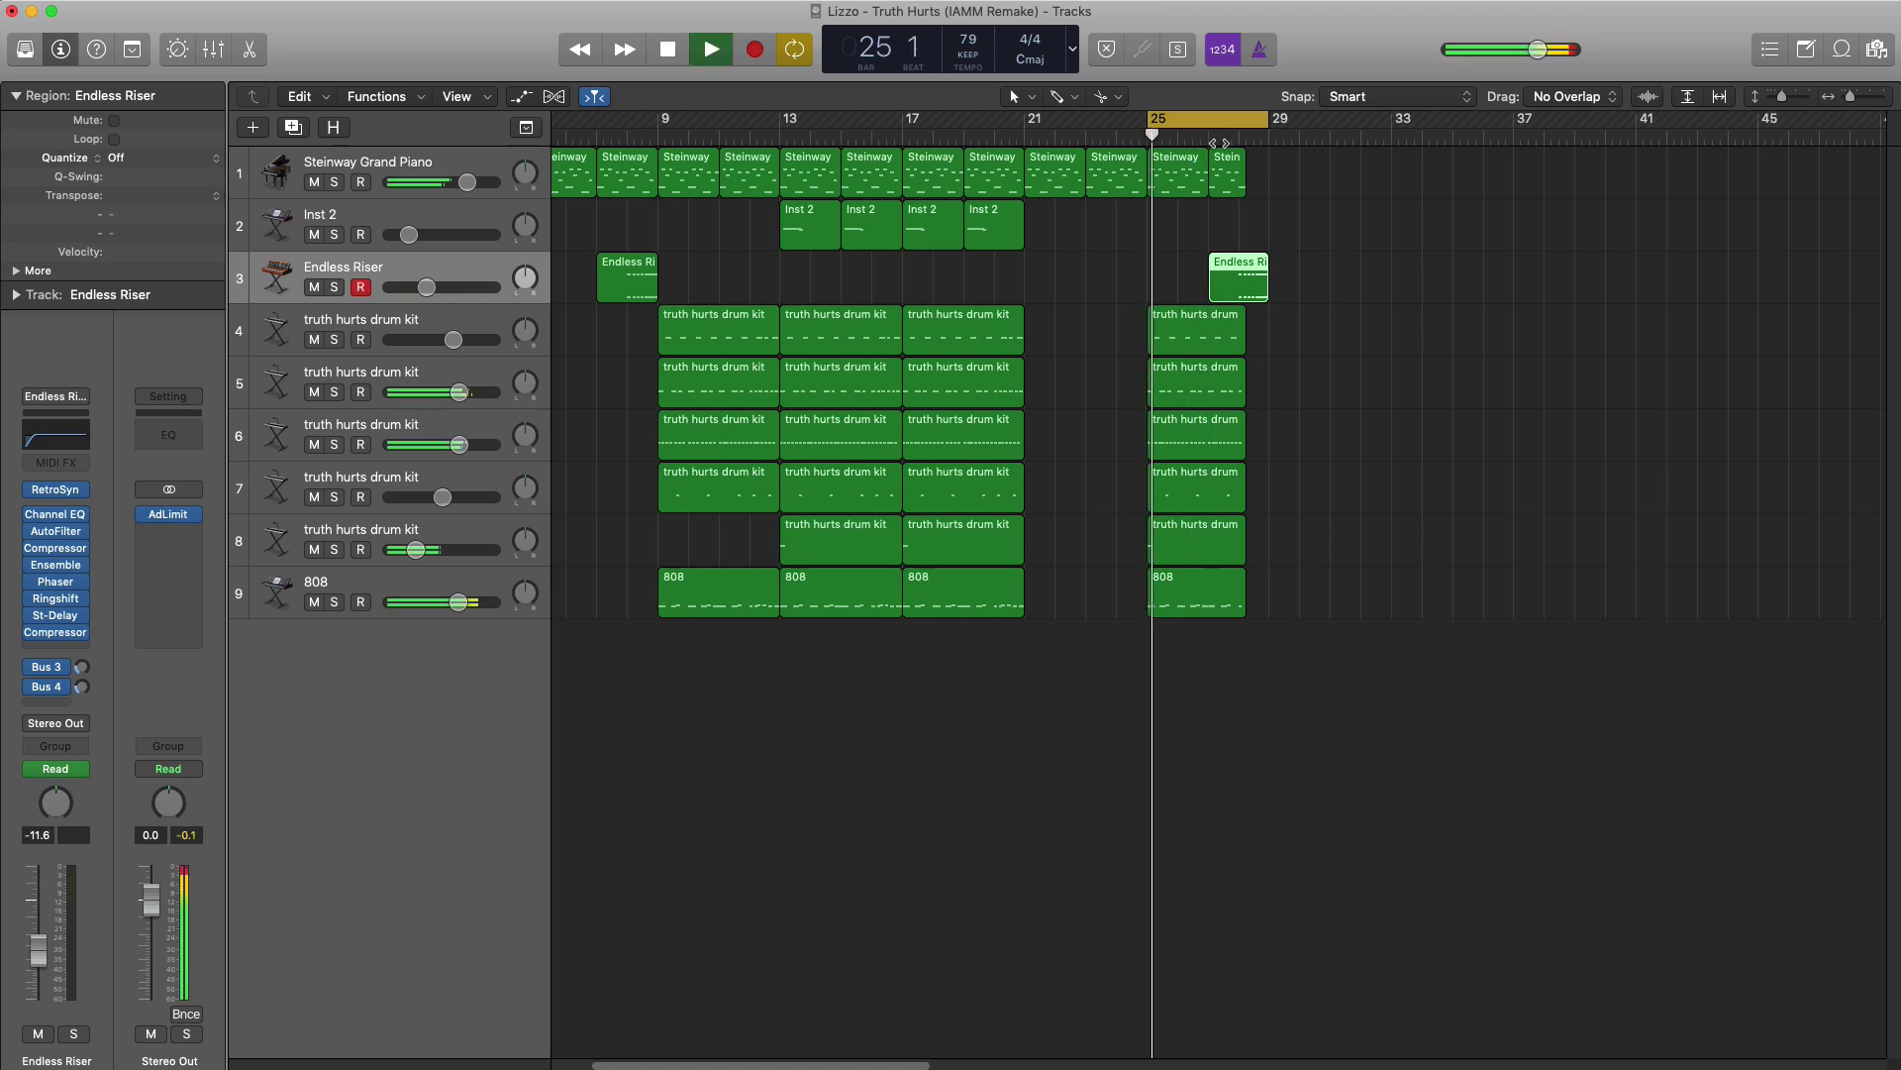
click(1225, 123)
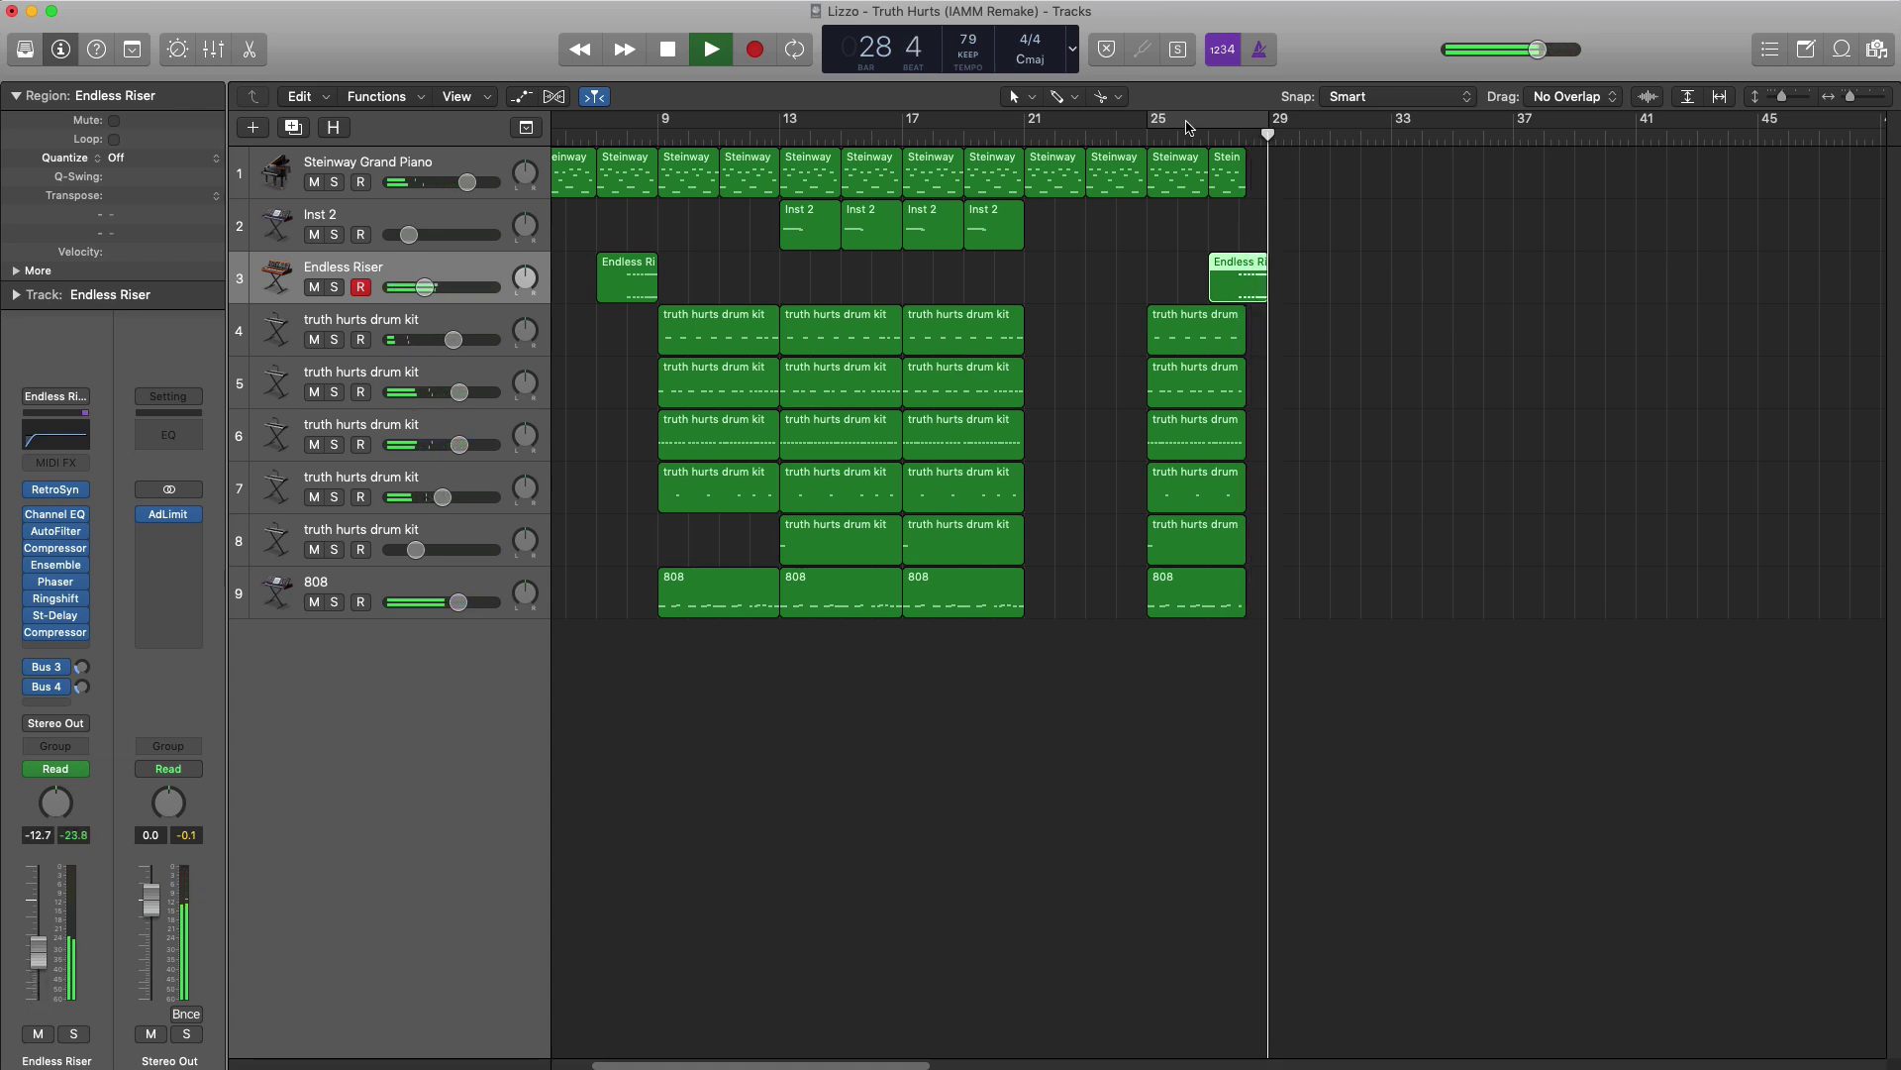
click(1189, 127)
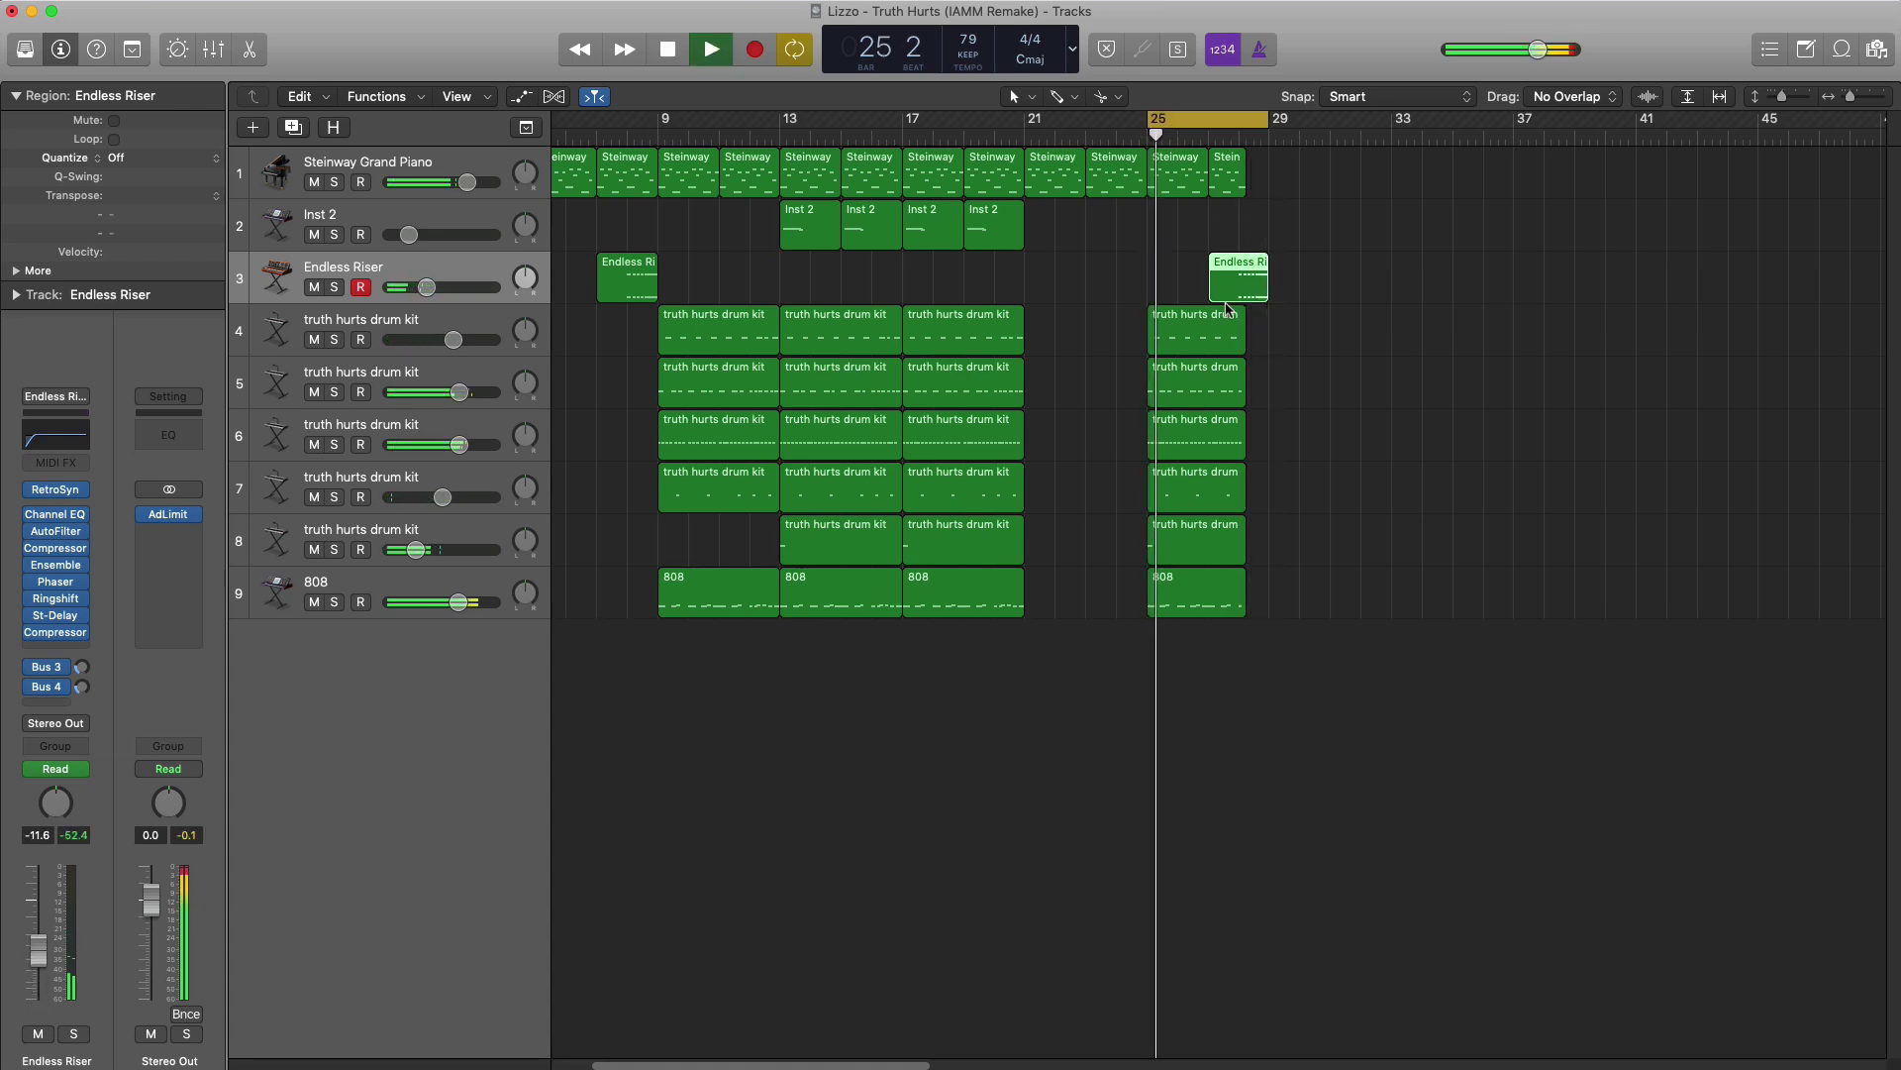
click(366, 536)
click(250, 133)
key(Return)
key(super+z)
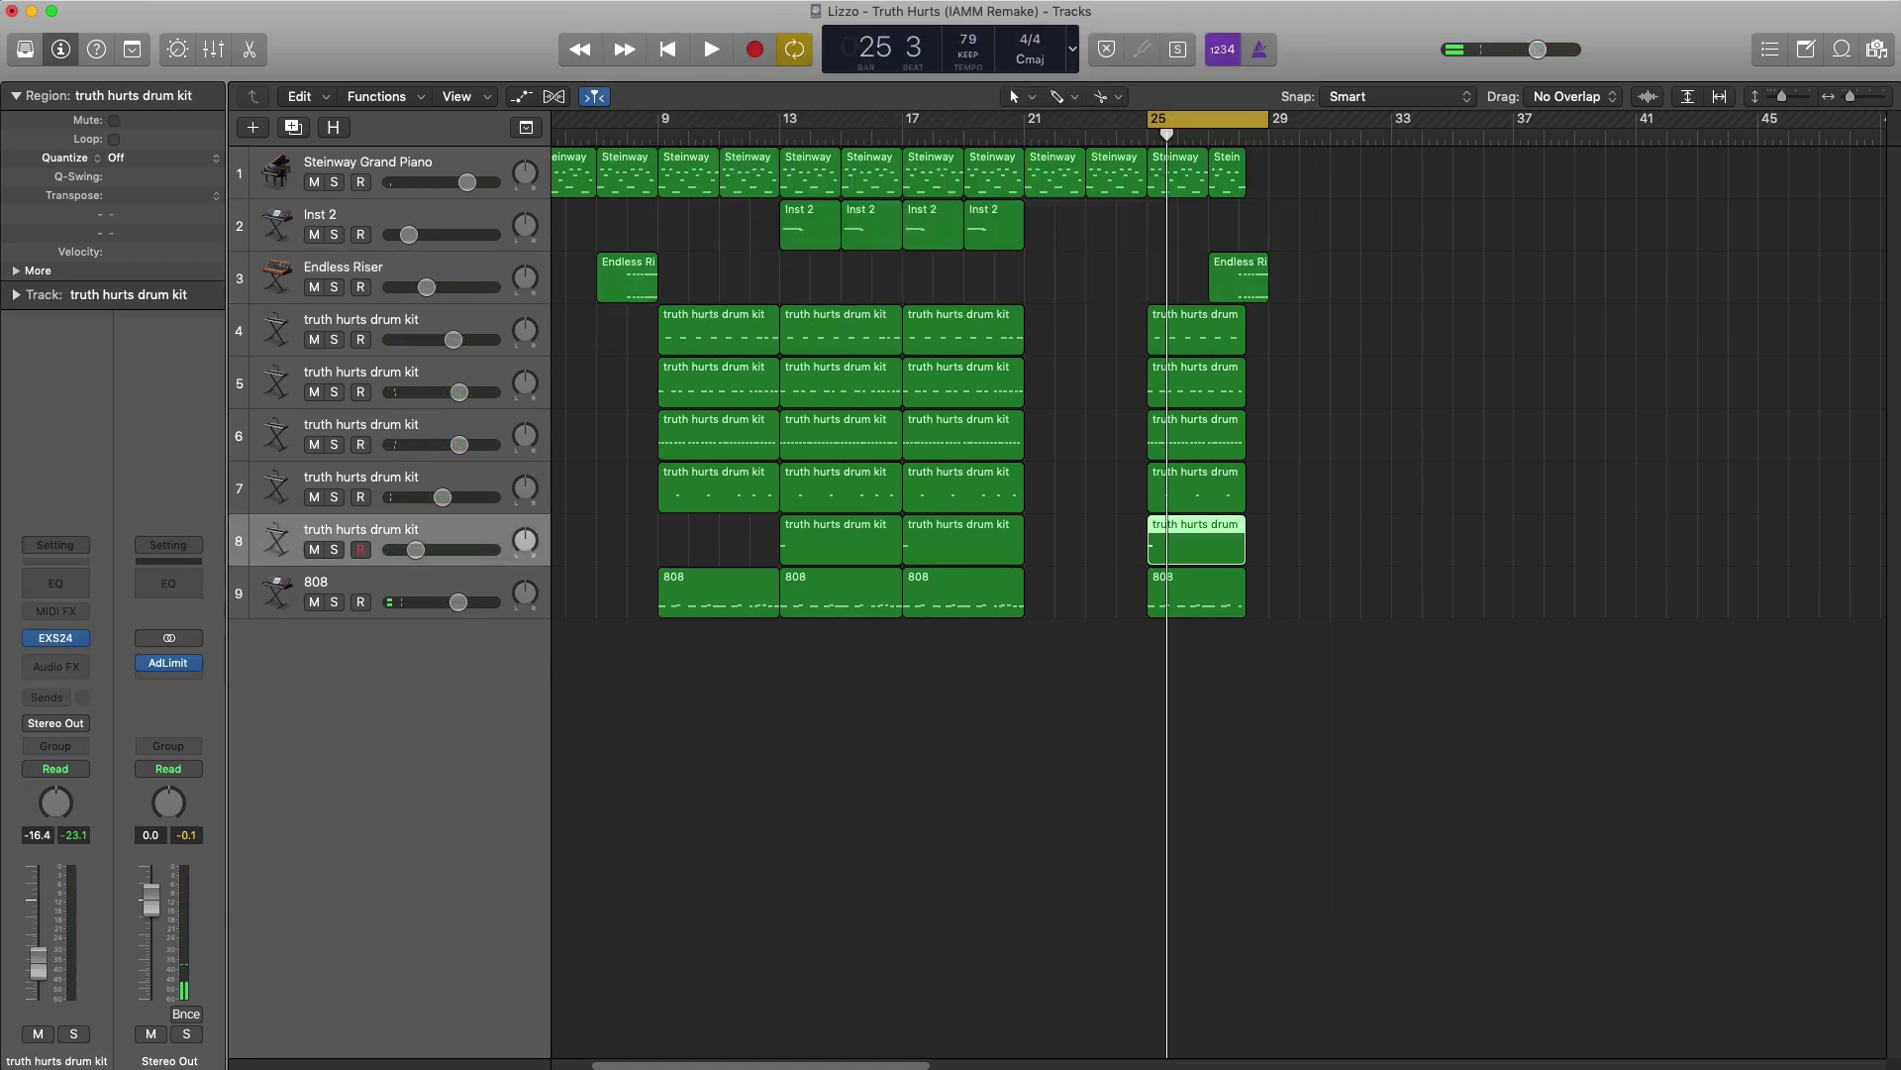
- Duplicate the drum kit track 8 and create an empty three-bar region at bar 25 on the copy
click(294, 129)
drag(1166, 605, 1231, 607)
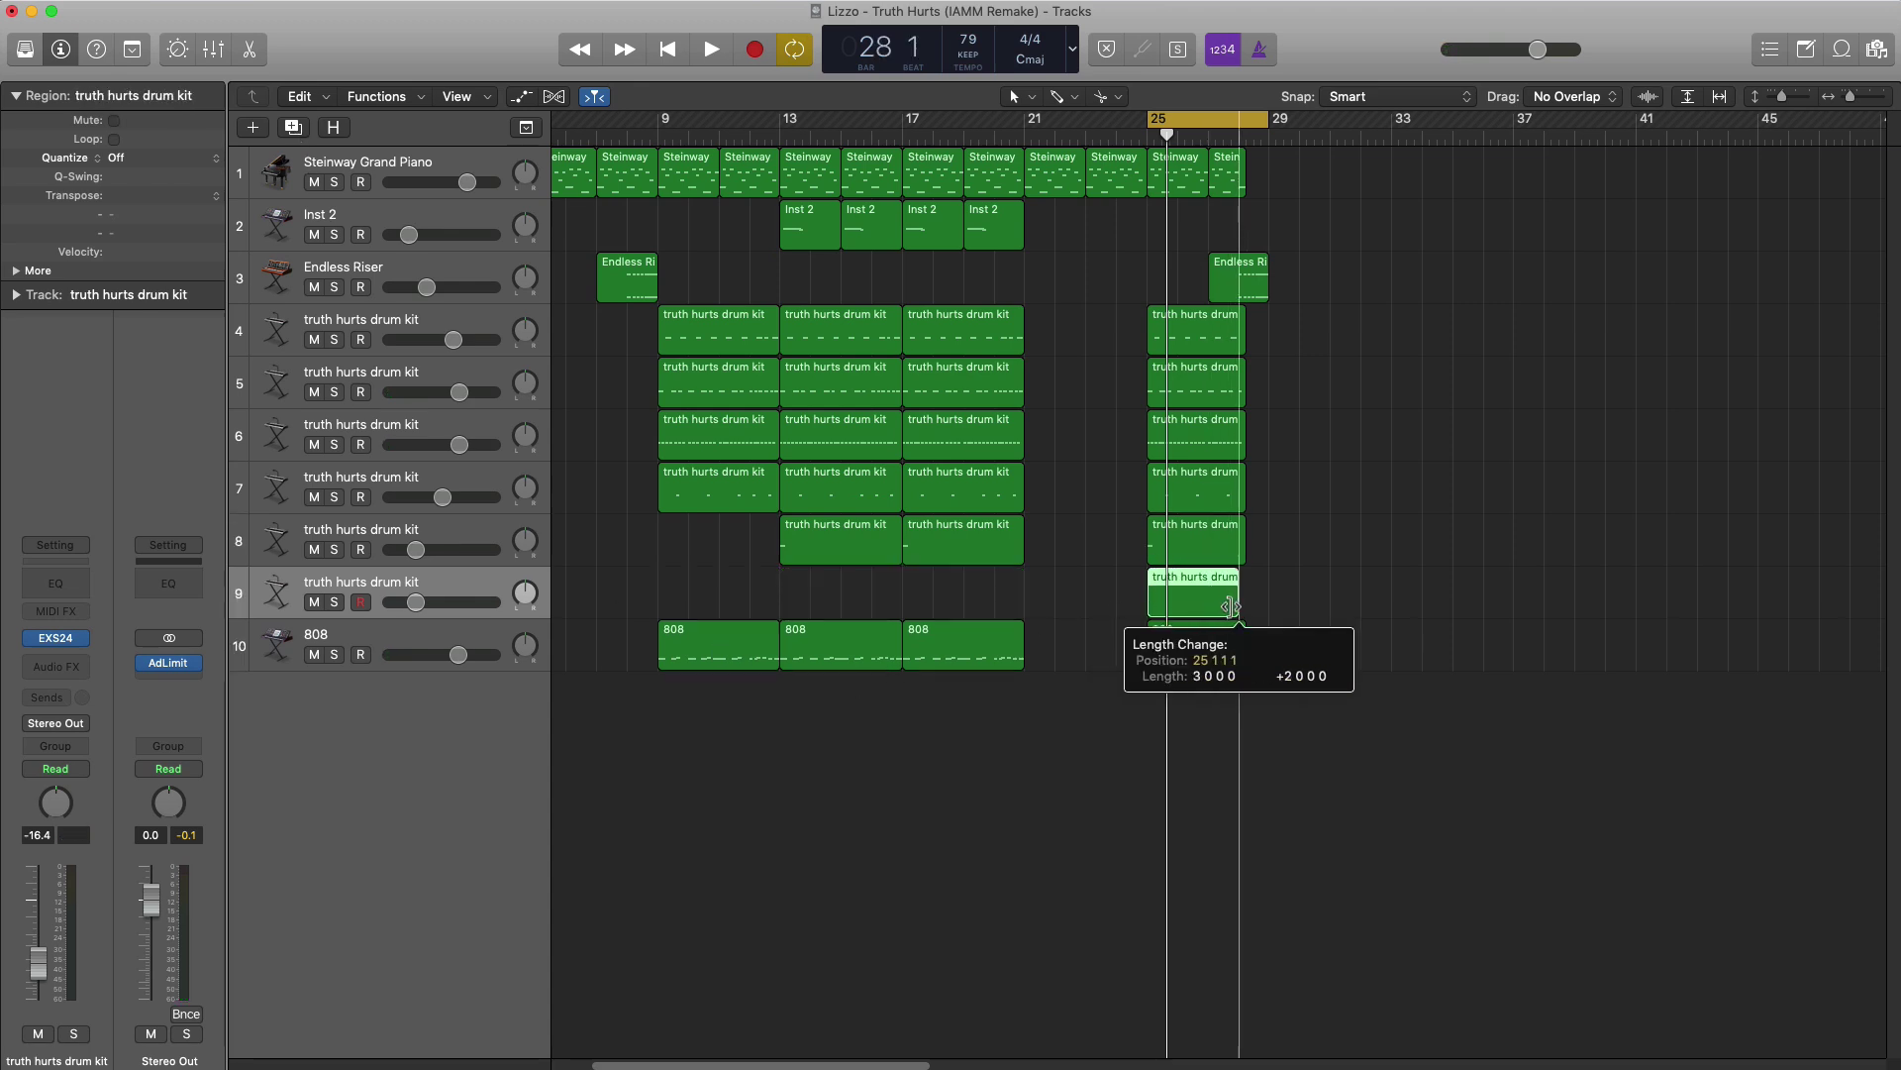
- Trim the last piano region and the drum kit and 808 regions at bar 25 to end at the start of bar 28
key(super+Right)
key(super+Right)
key(super+Right)
key(super+Right)
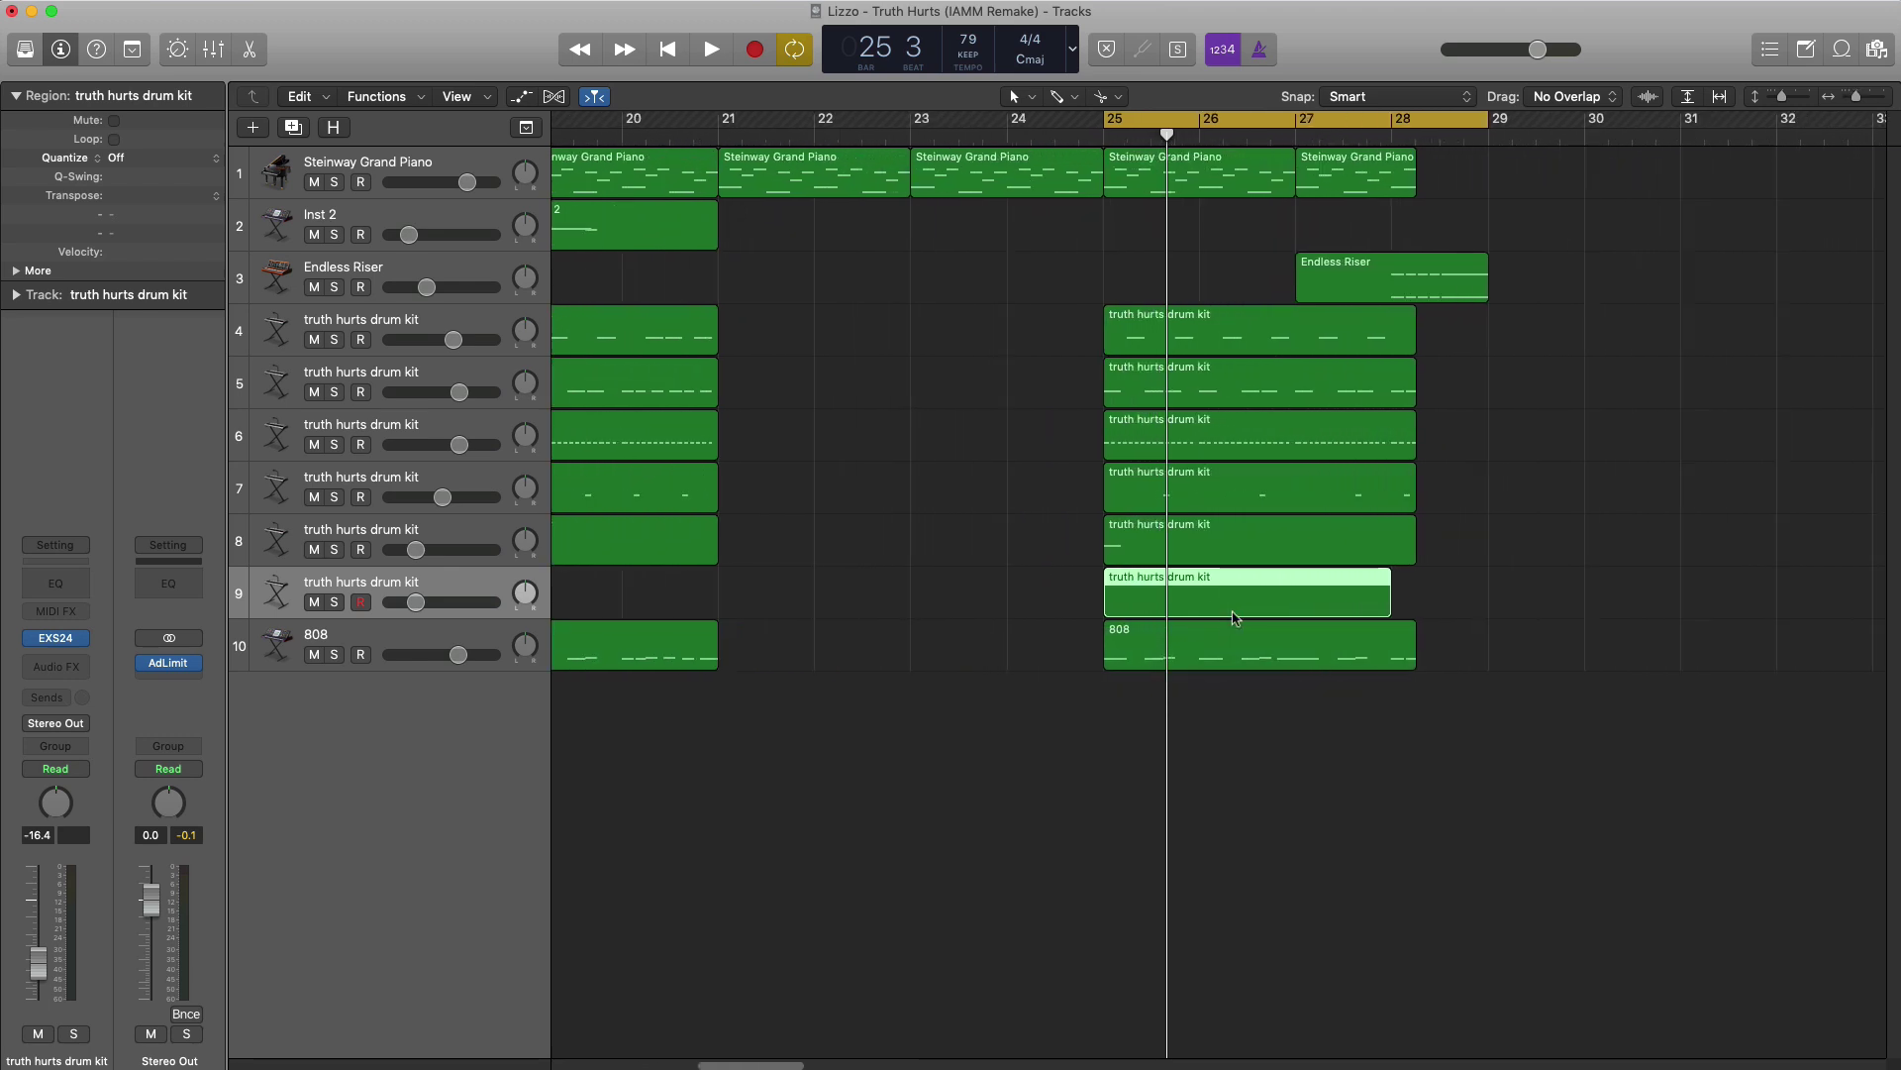
key(super+Left)
key(super+Left)
key(super+Left)
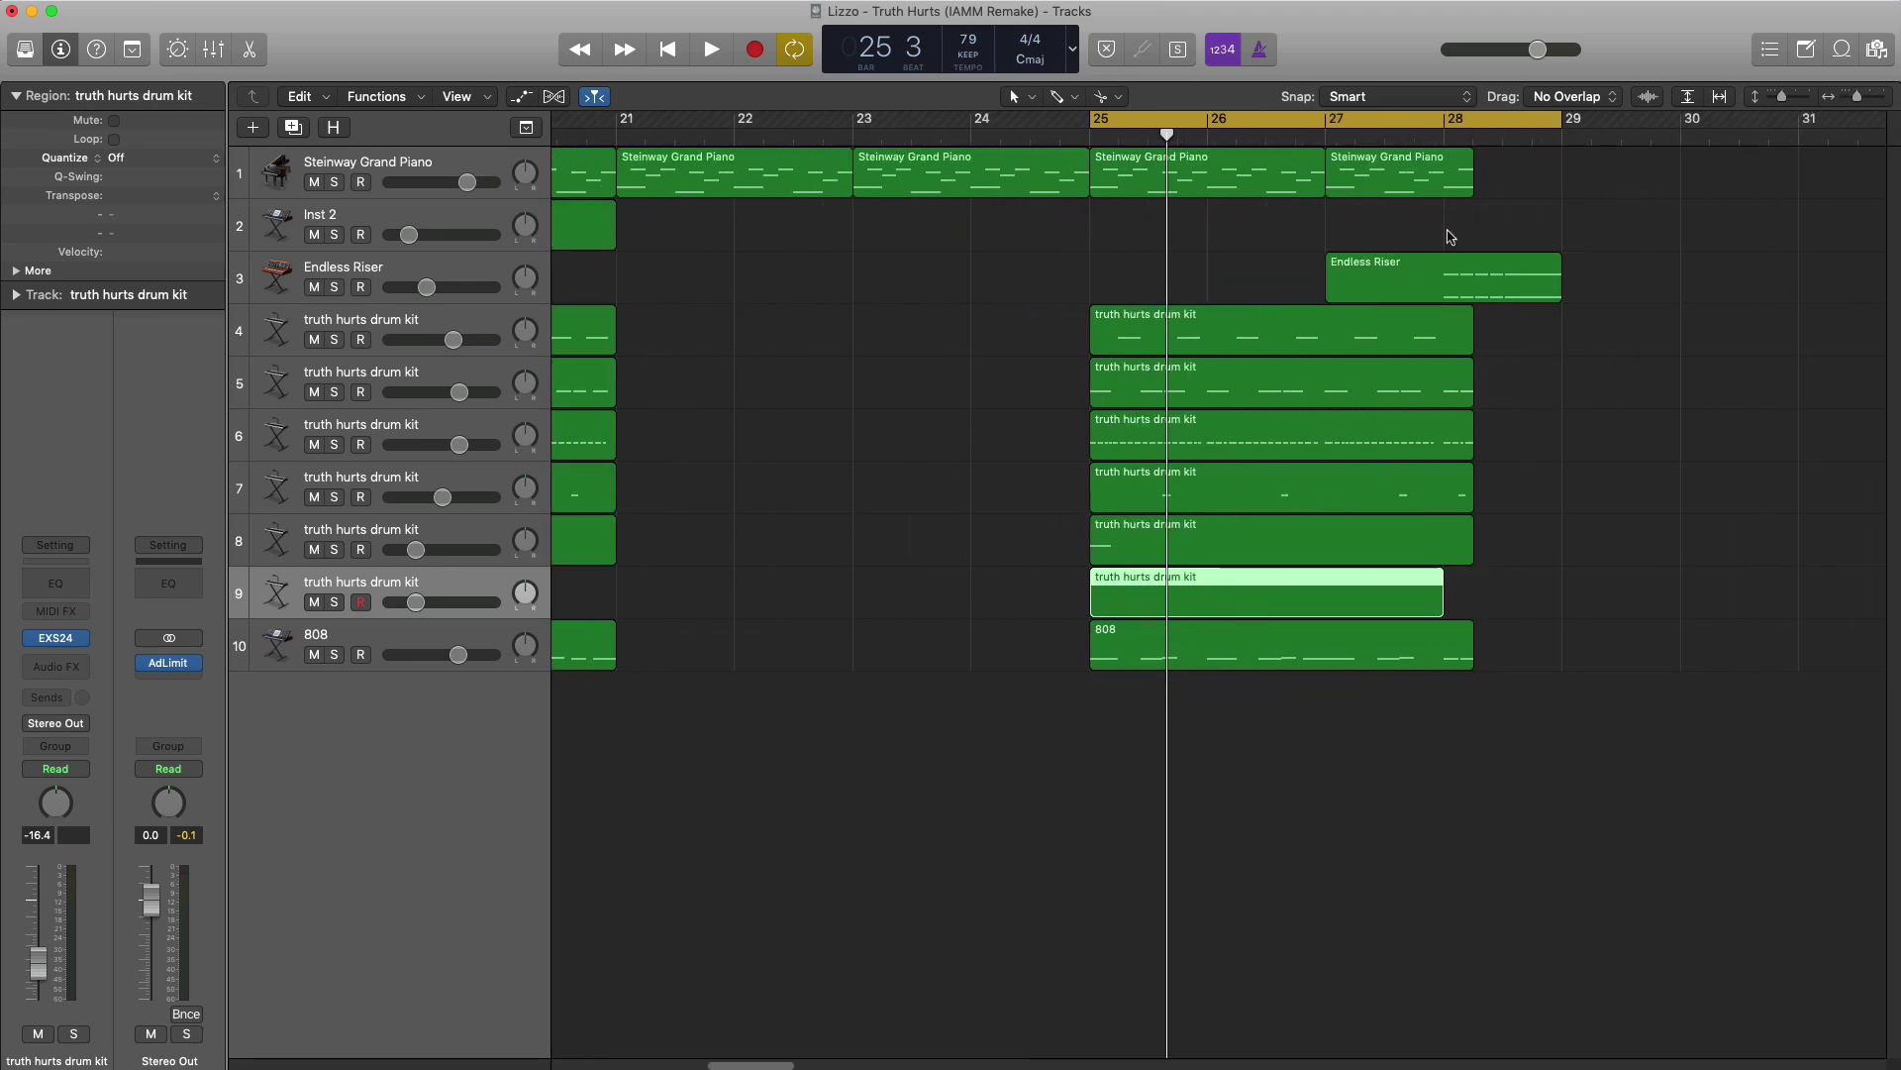
drag(1465, 192, 1444, 192)
drag(1525, 570, 1436, 342)
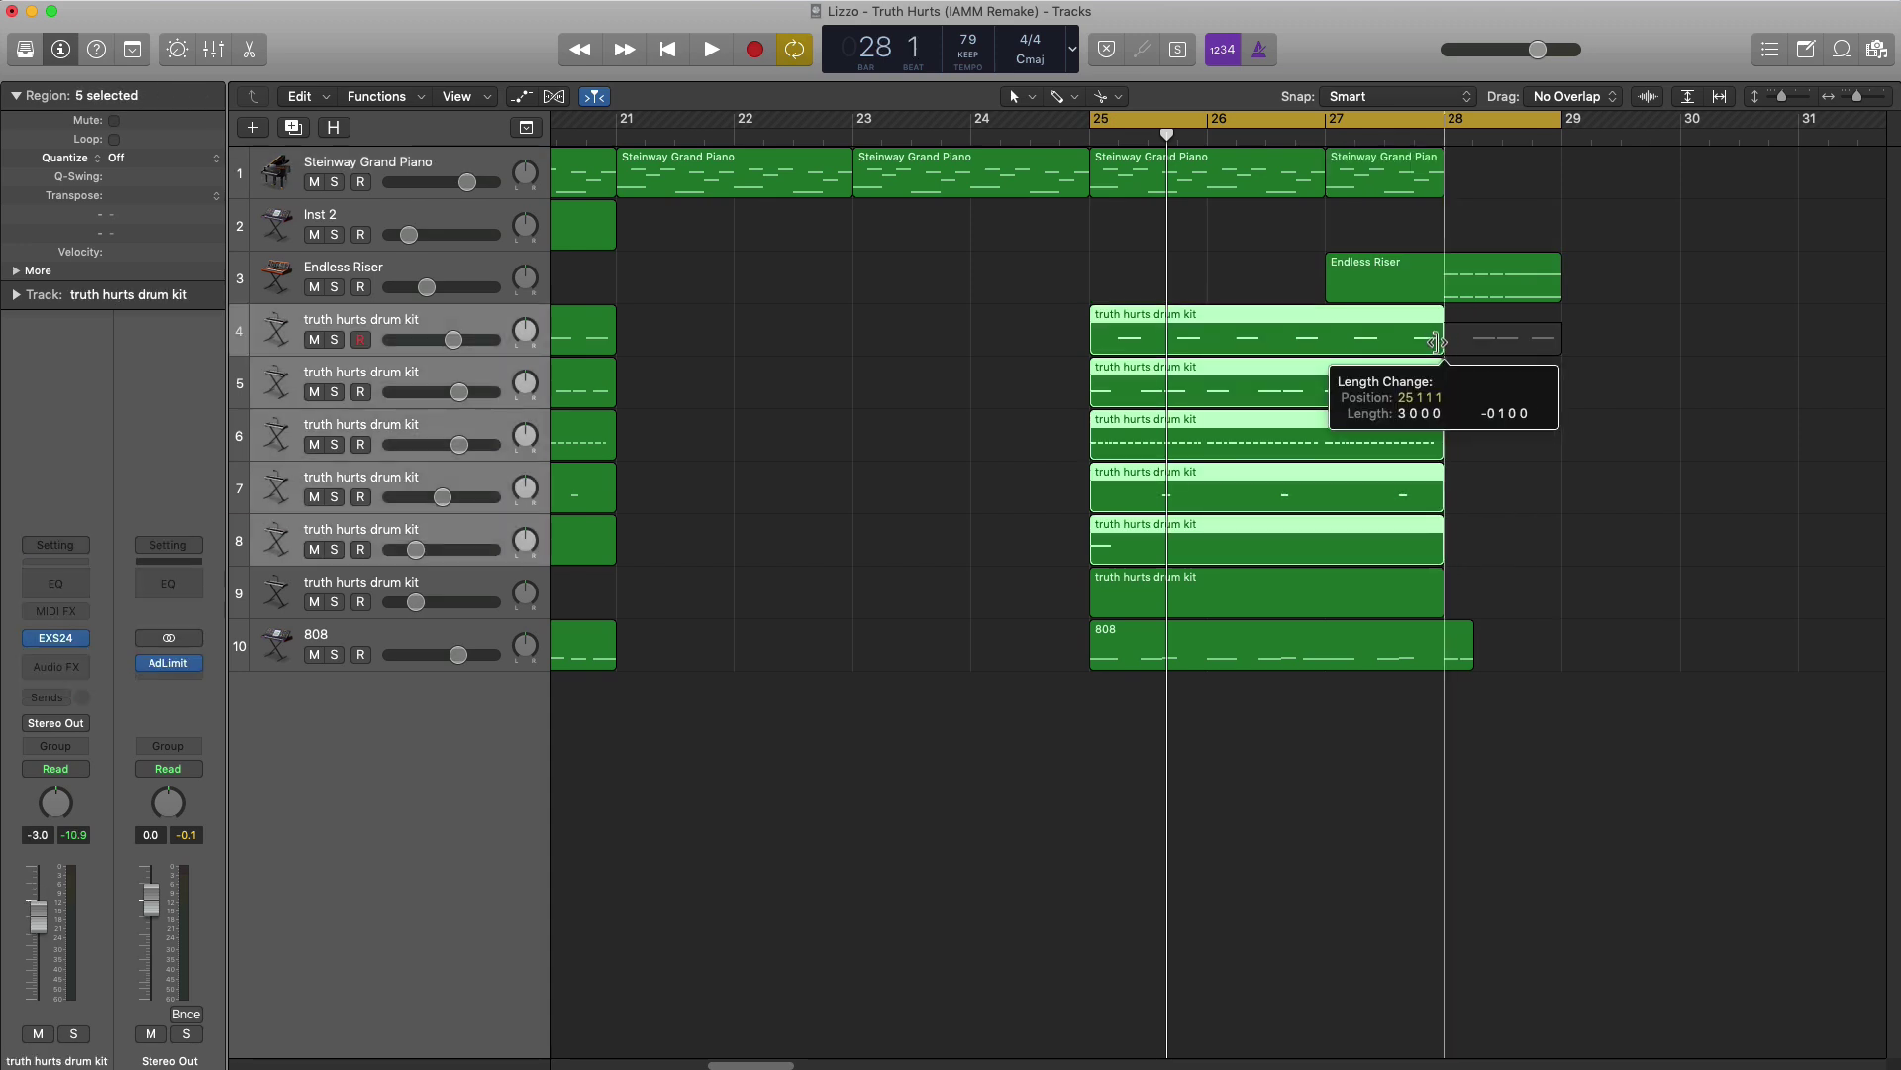
drag(1449, 495, 1449, 494)
drag(1472, 655, 1430, 655)
- Enter two consecutive eighth notes on C#4 at the start of bar 25 in the empty drum kit region of track 9
double_click(1245, 592)
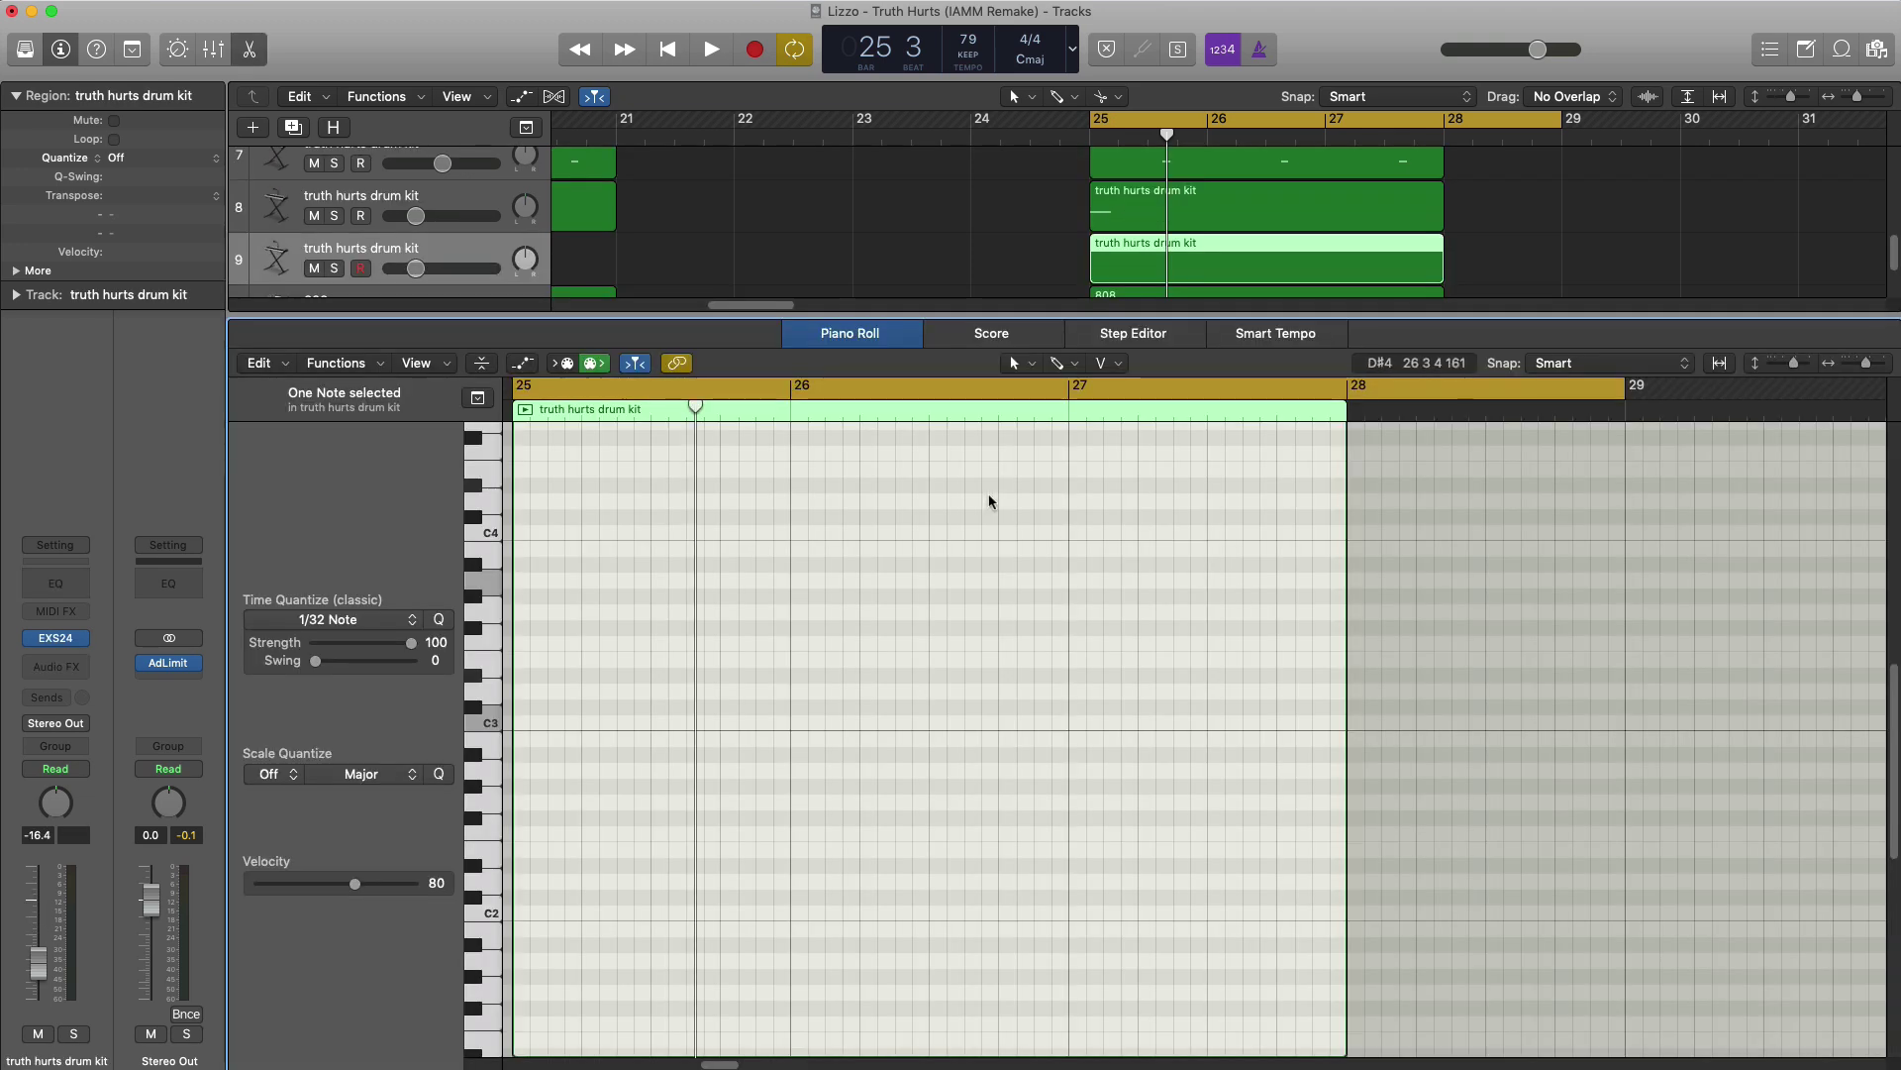
scroll(988, 493, left, 5)
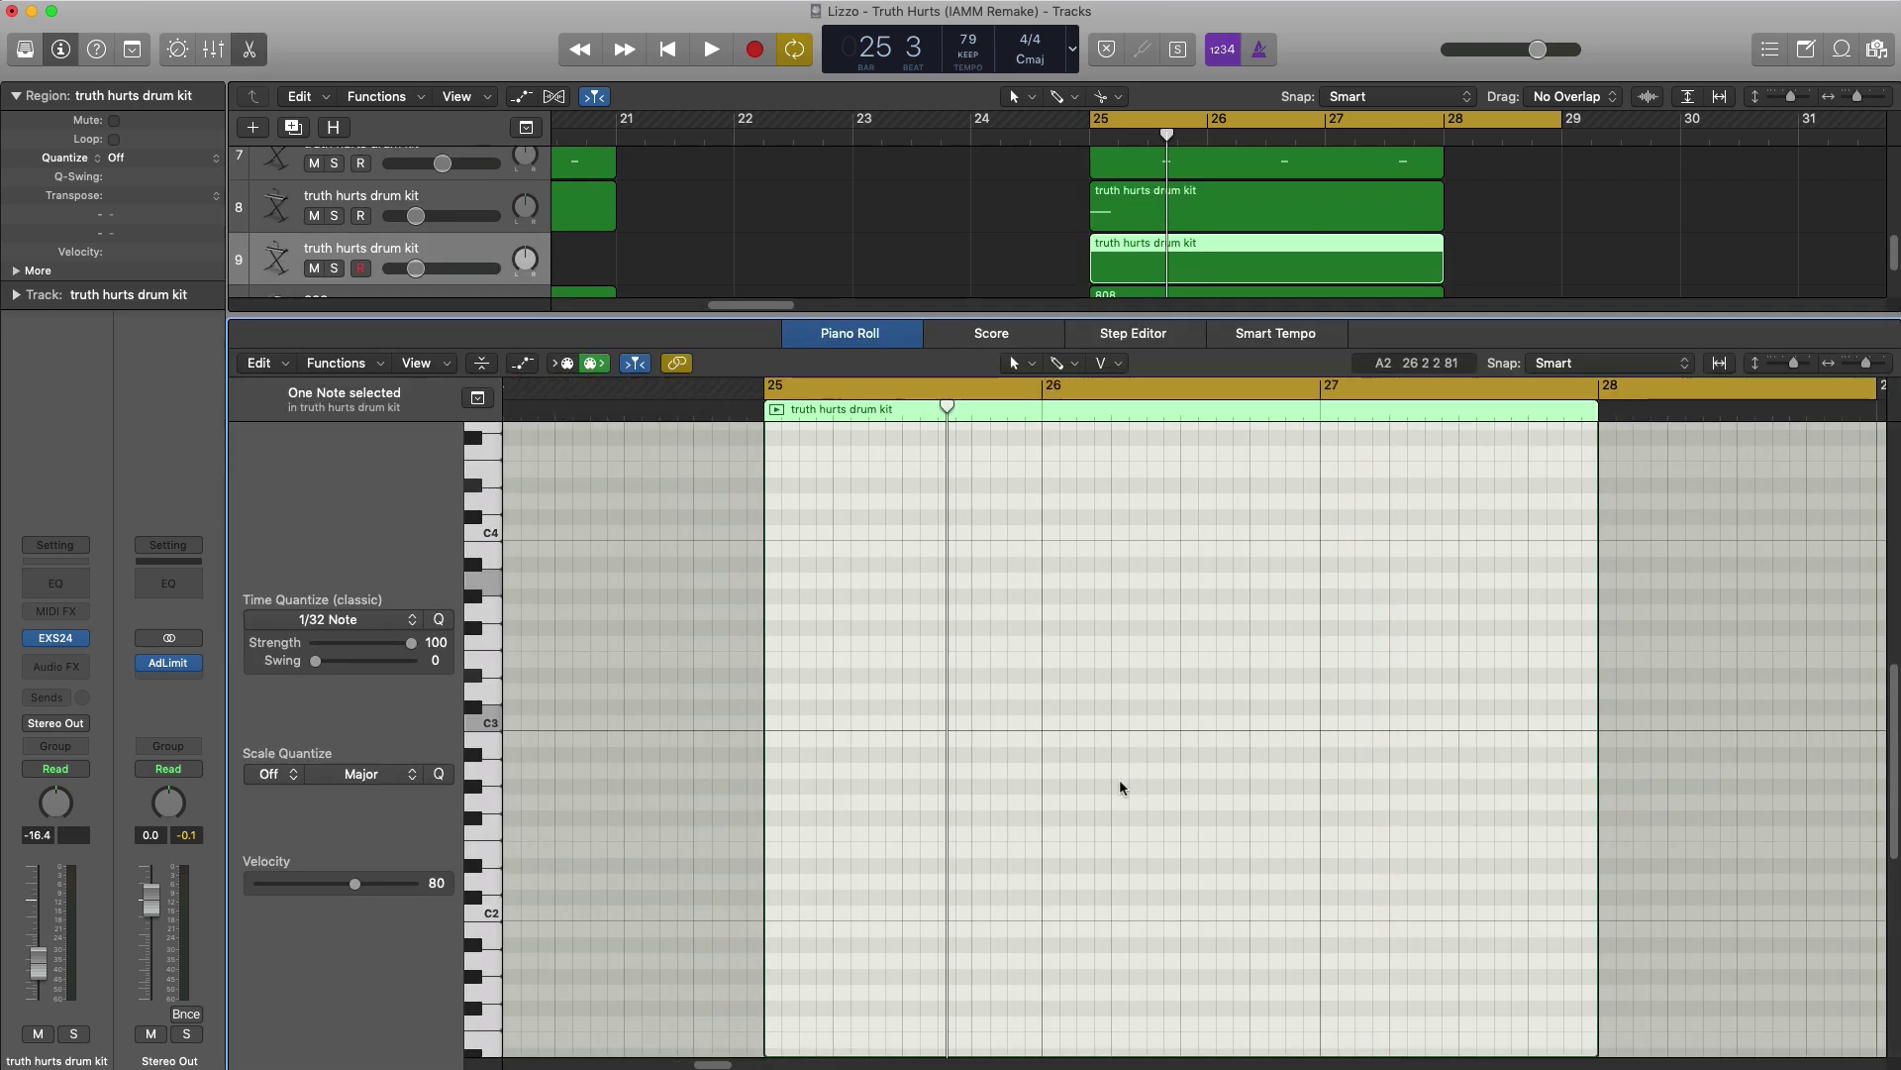
key(space)
scroll(827, 746, up, 2)
super+click(780, 565)
drag(797, 566, 800, 569)
super+click(814, 566)
drag(926, 606, 750, 547)
- Repeat the two C#4 notes until they fill bars 25 to 27, and audition the pattern
key(super+r)
key(super+r)
key(super+r)
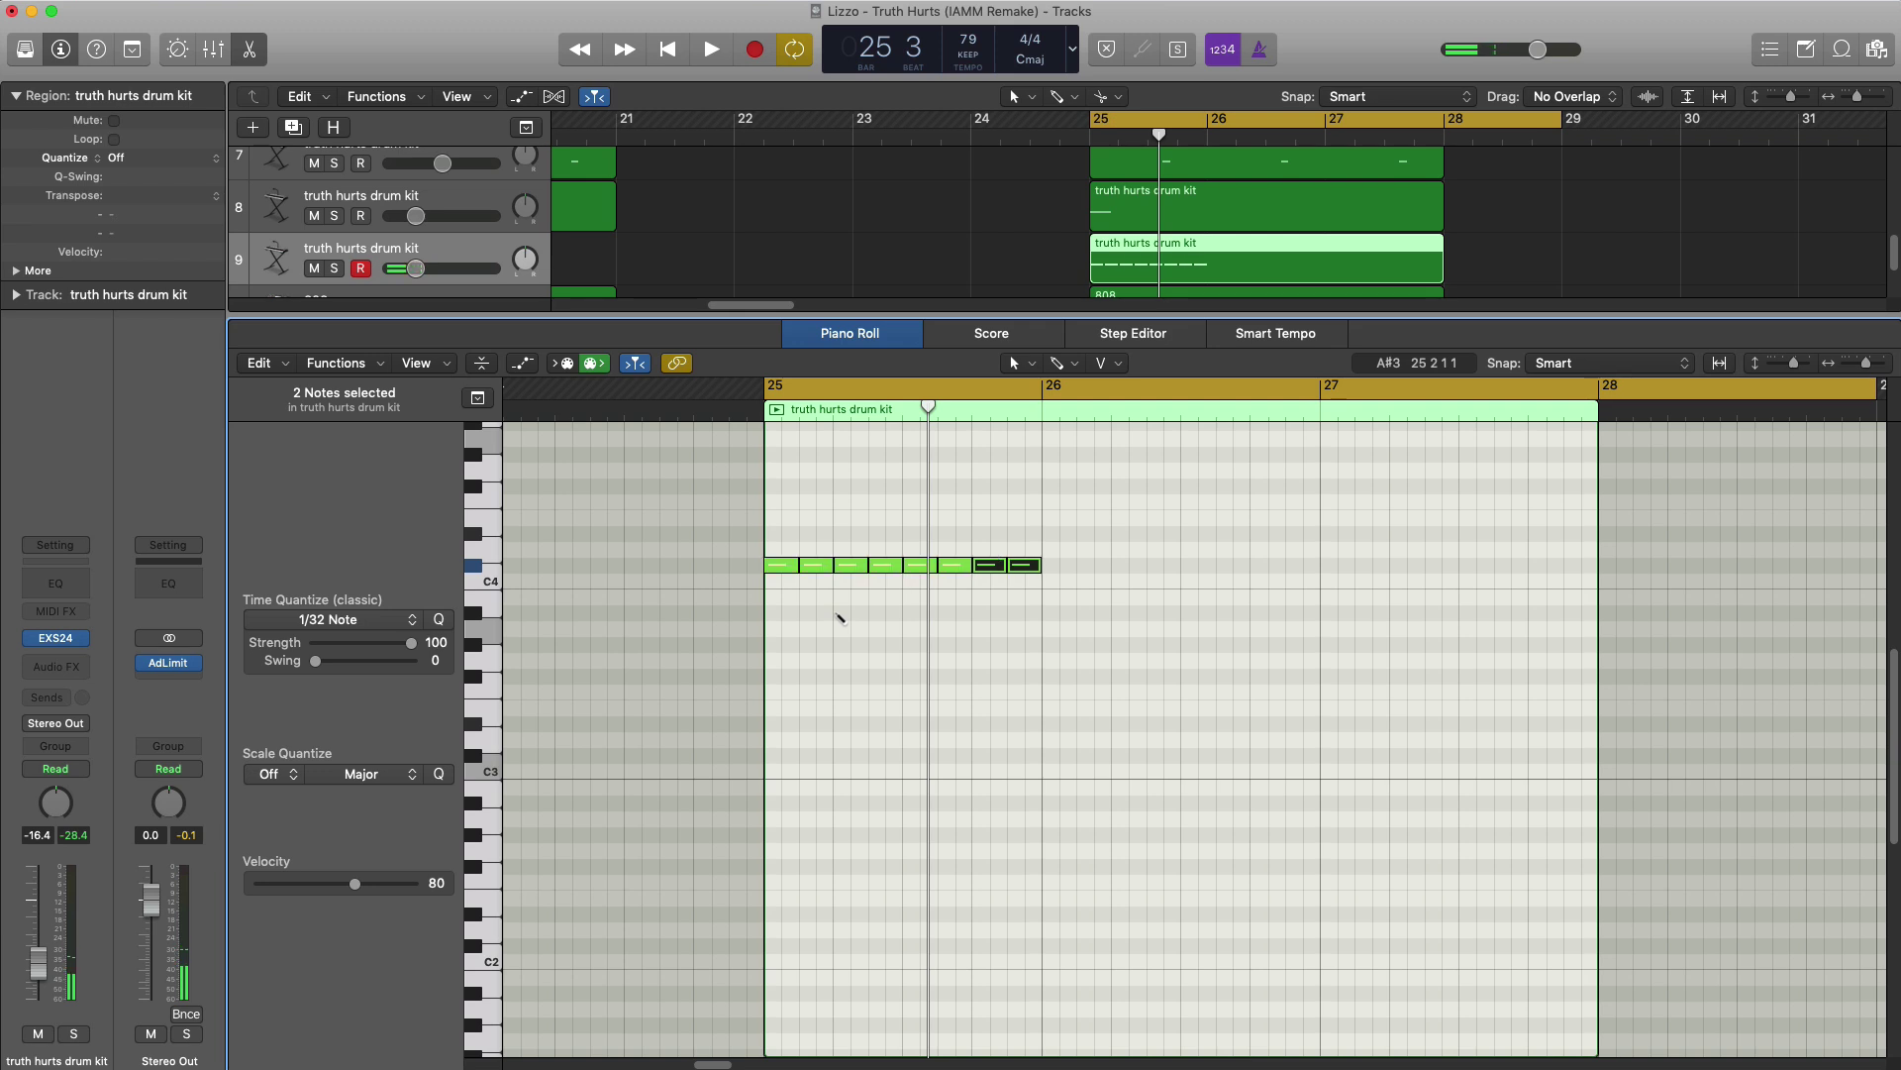
key(super+r)
key(super+r)
key(super+r)
key(super+r)
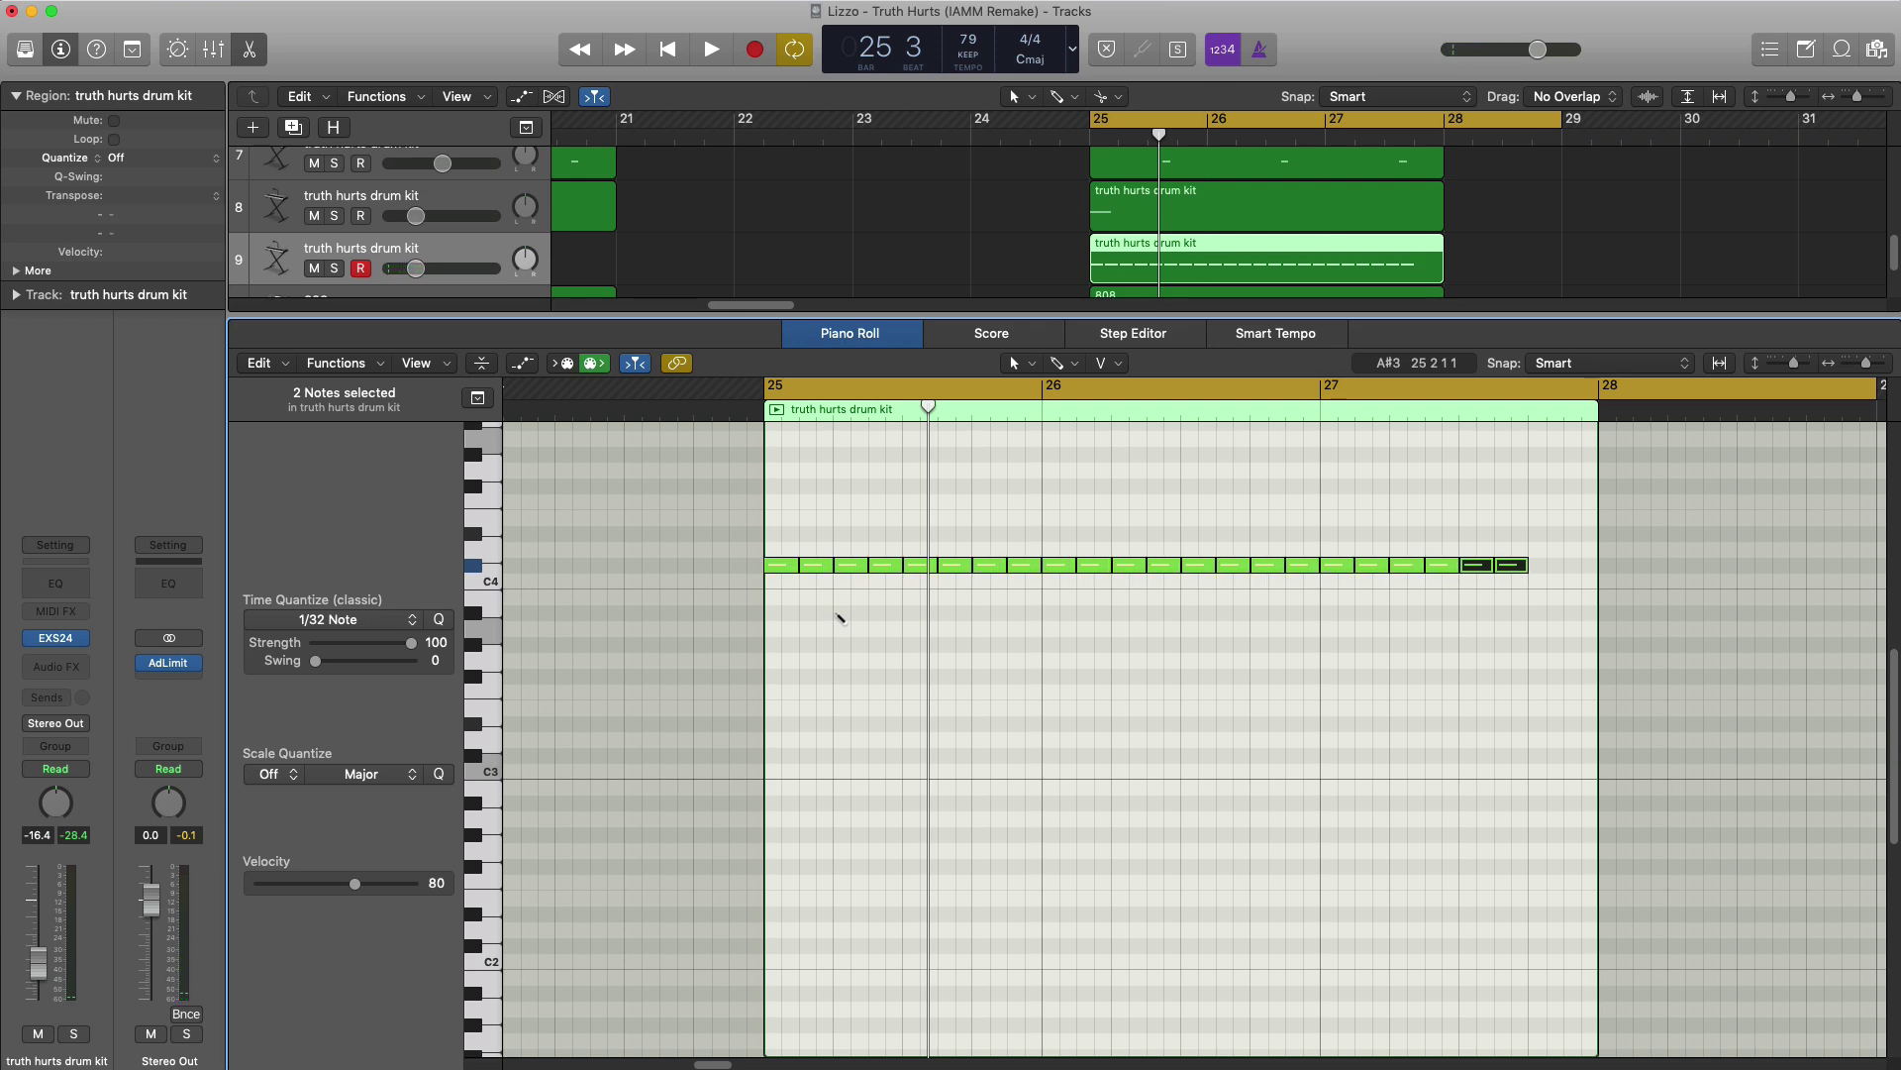
key(space)
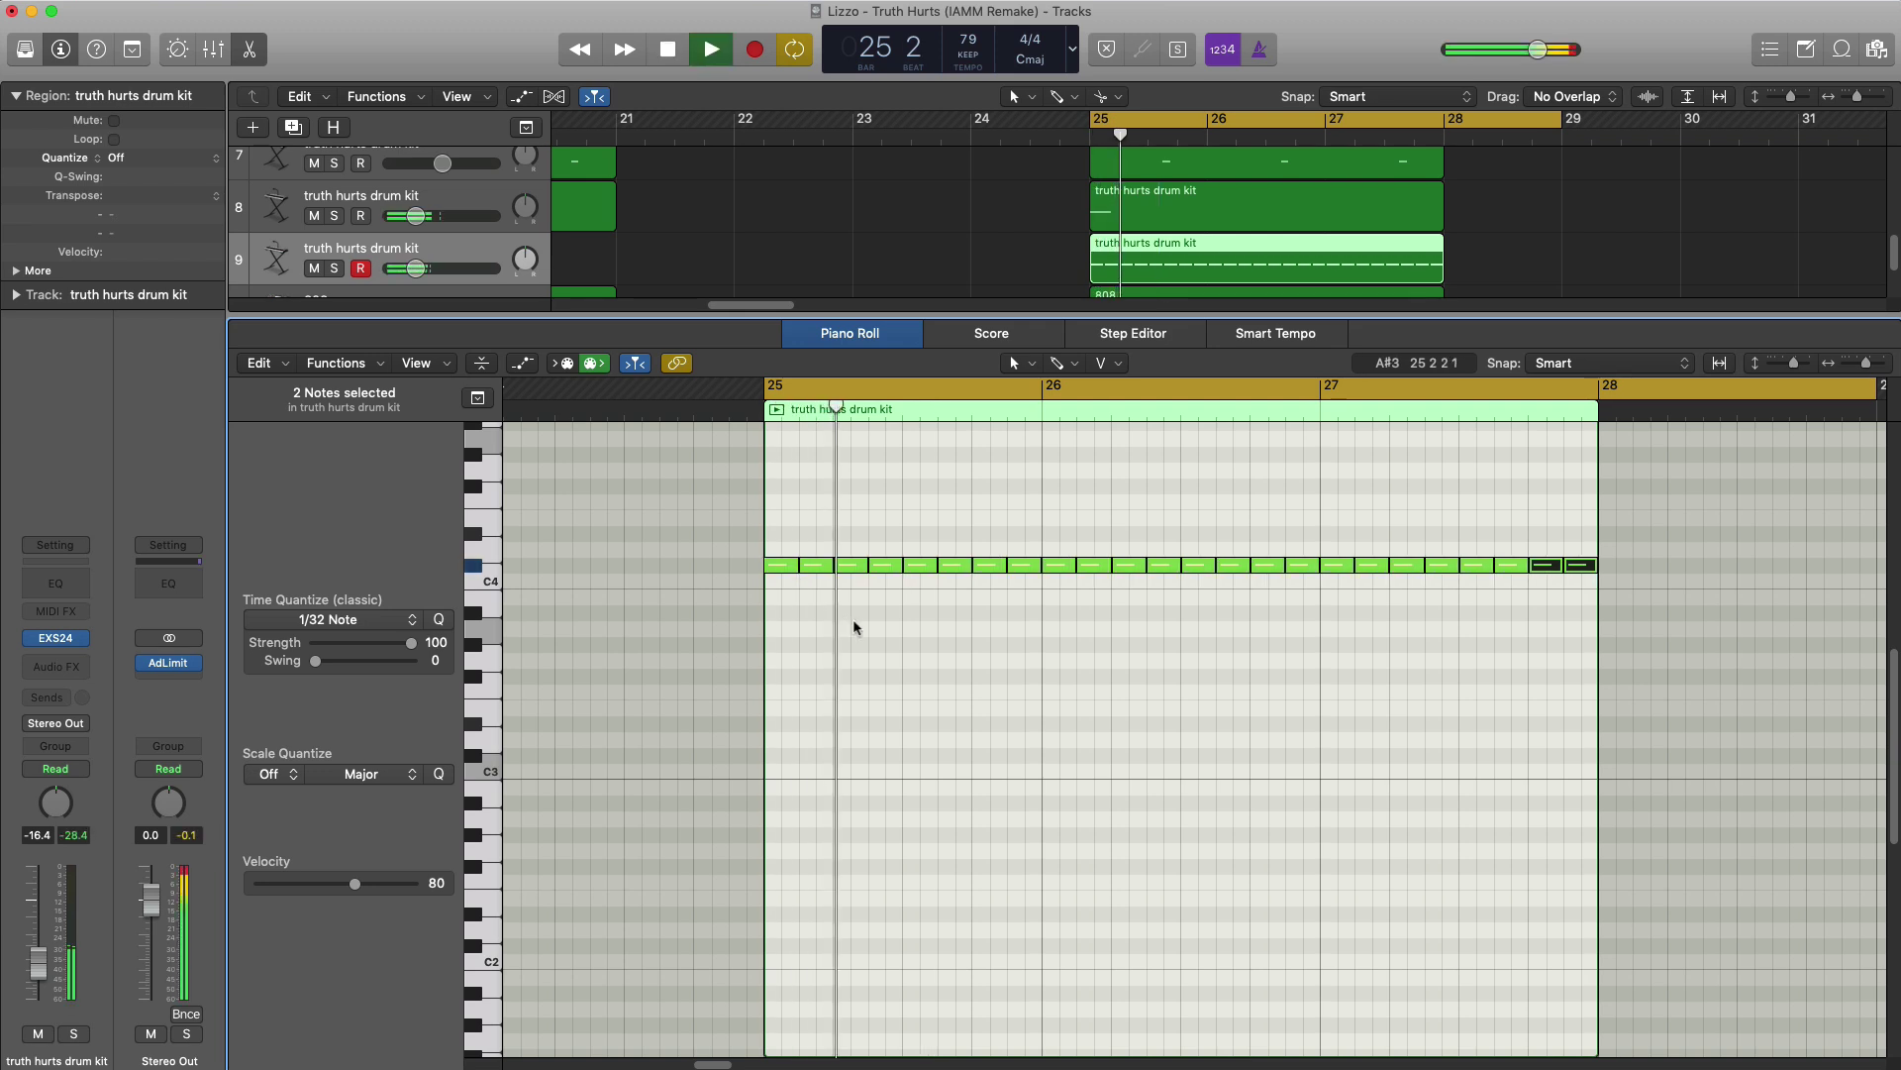
- Set the volume of drum kit track 9 to -11.2 dB
key(x)
key(x)
drag(417, 602, 428, 602)
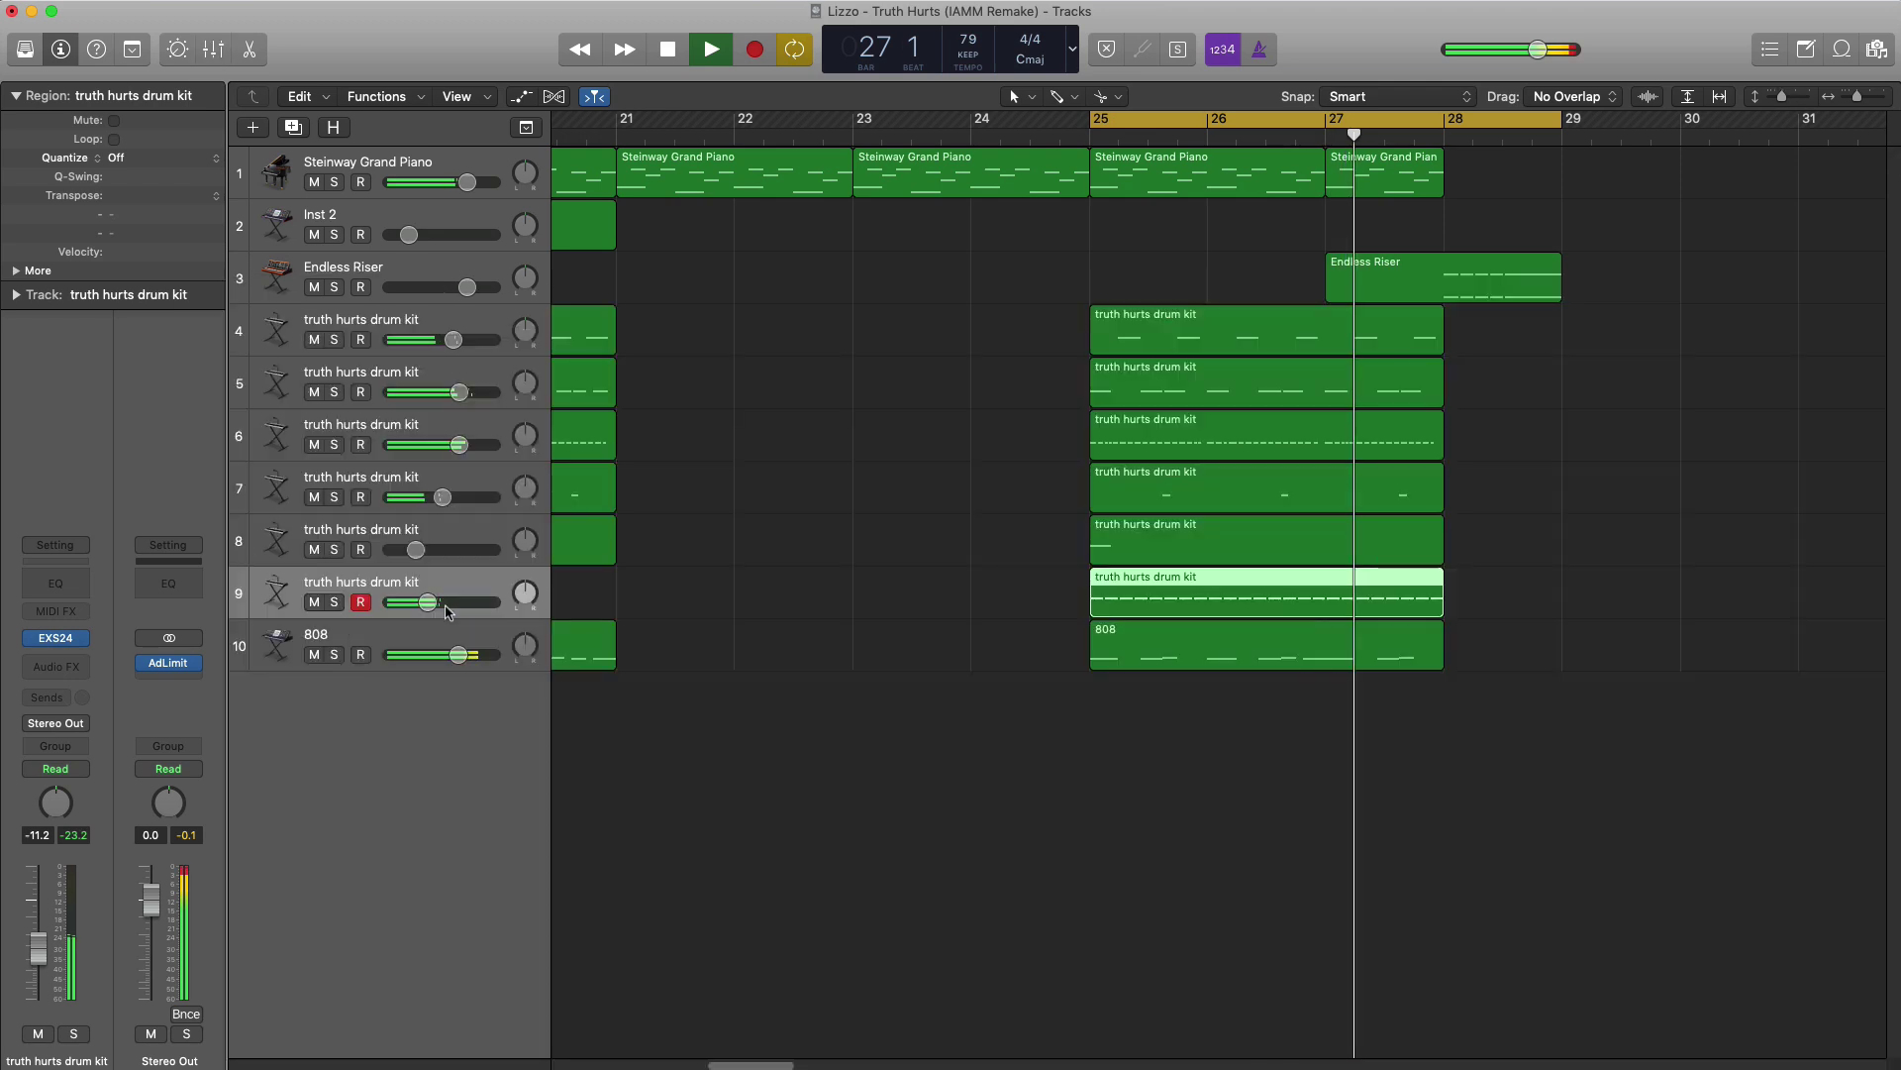
- Duplicate drum kit track 9, create a one-bar region at bar 28 on the copy, and set the cycle range to bar 28
ctrl+alt+click(831, 629)
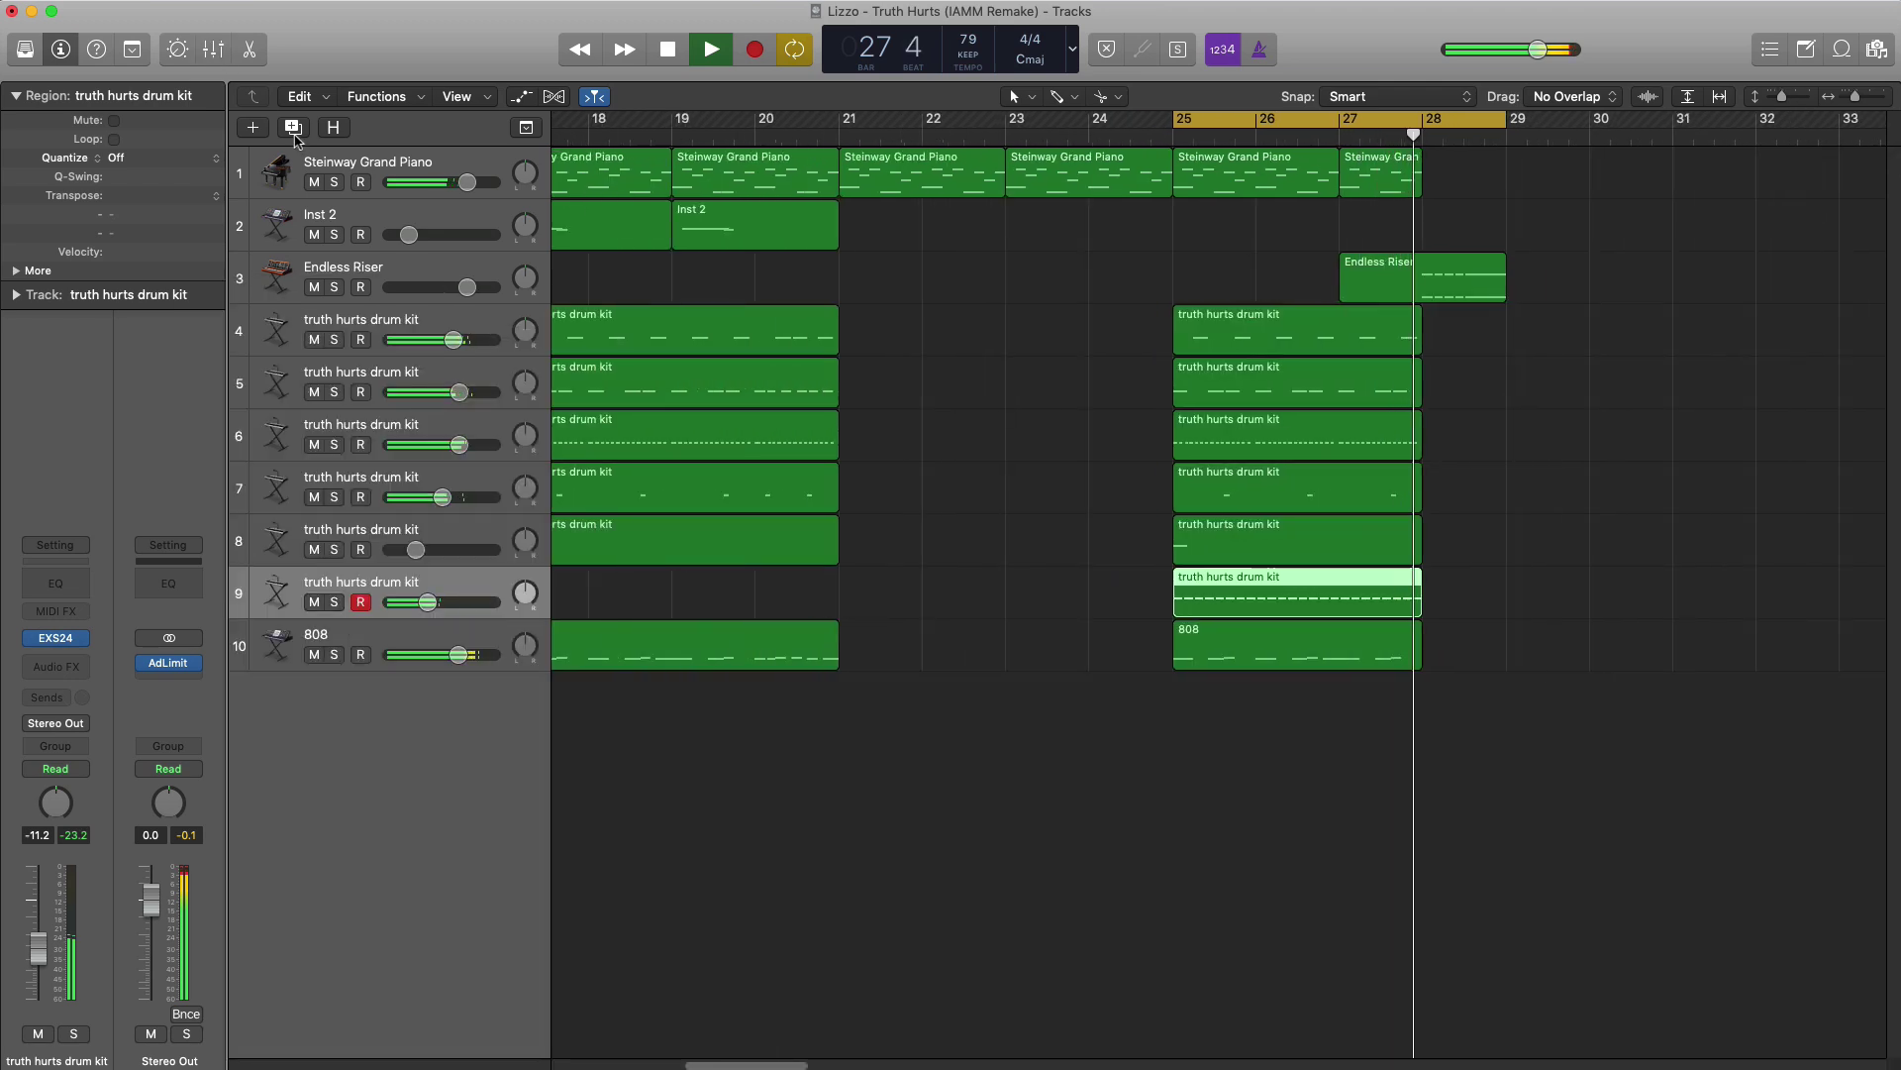
click(294, 136)
key(space)
super+click(1437, 644)
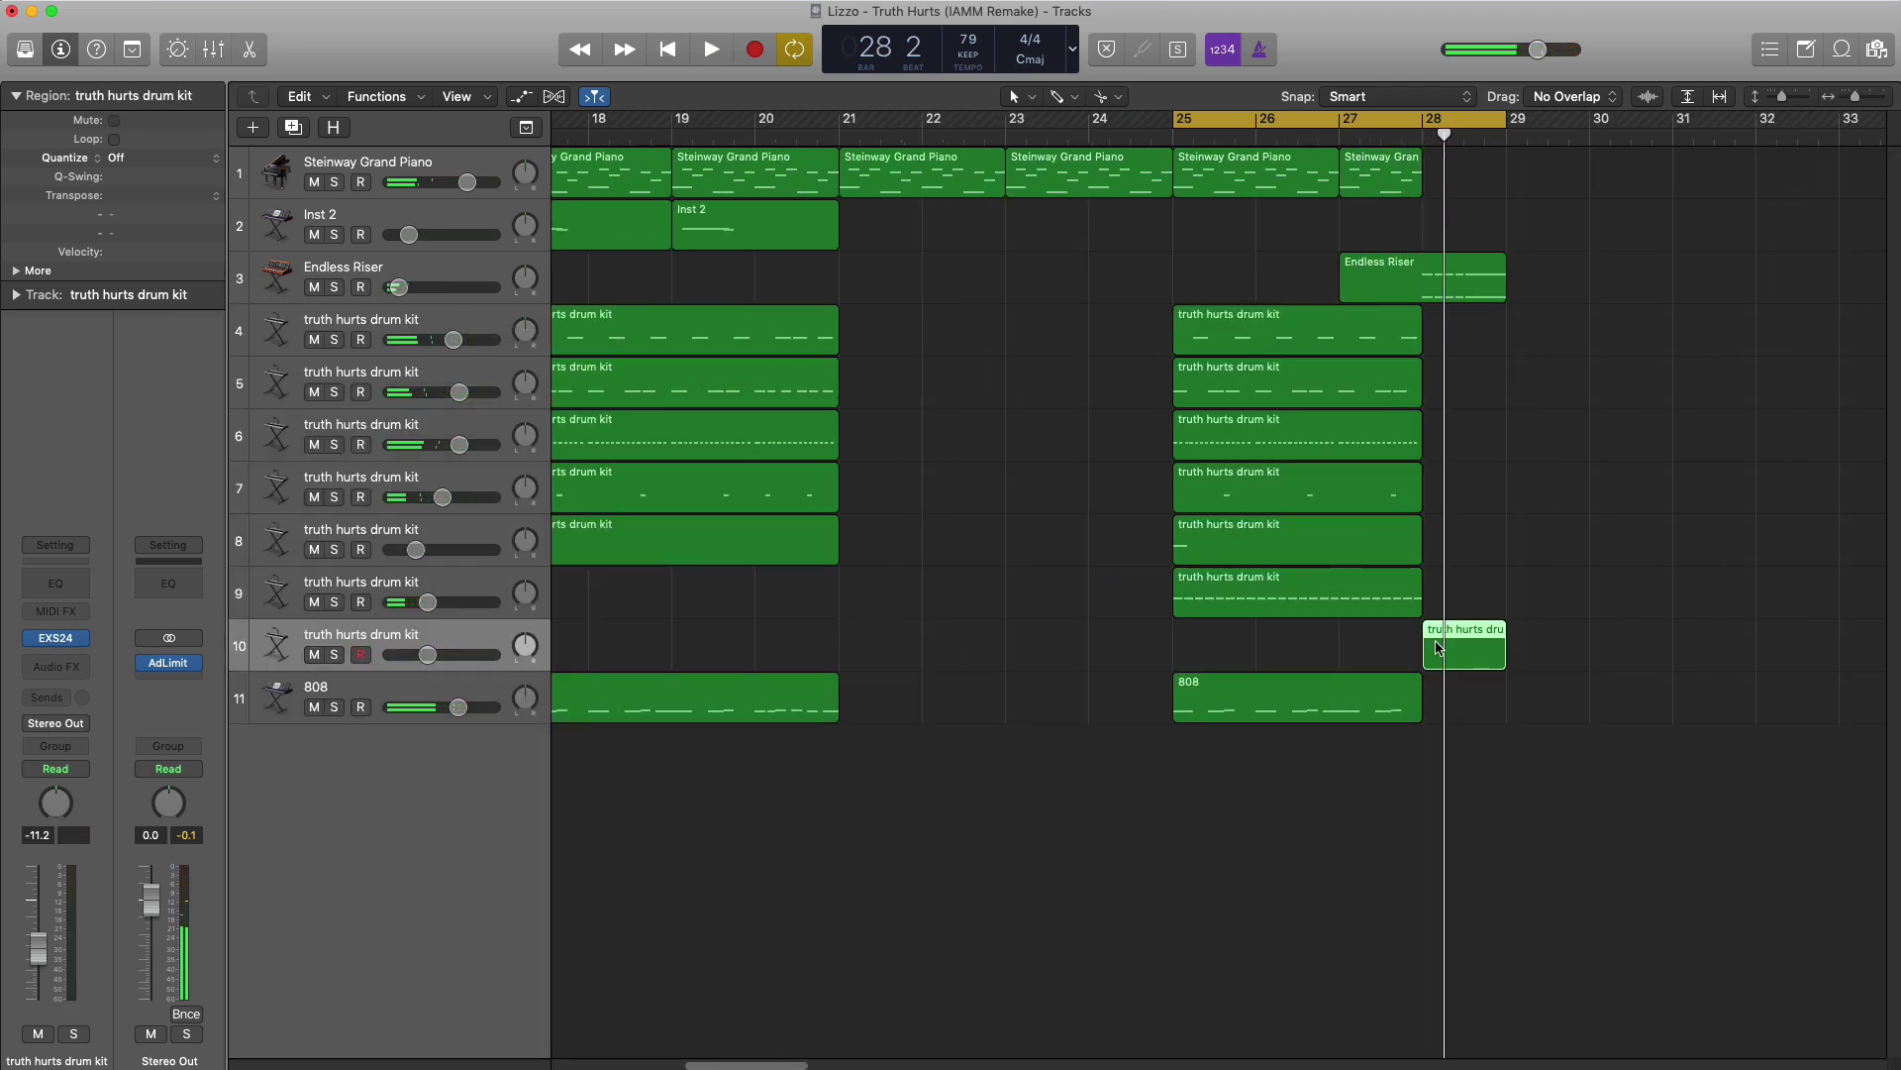
drag(1441, 139, 1506, 139)
- Enter sixteenth notes in the bar 28 region: A#3 at 28 1 1, G#3 at 28 1 3 and A#3 at 28 1 4
double_click(1465, 649)
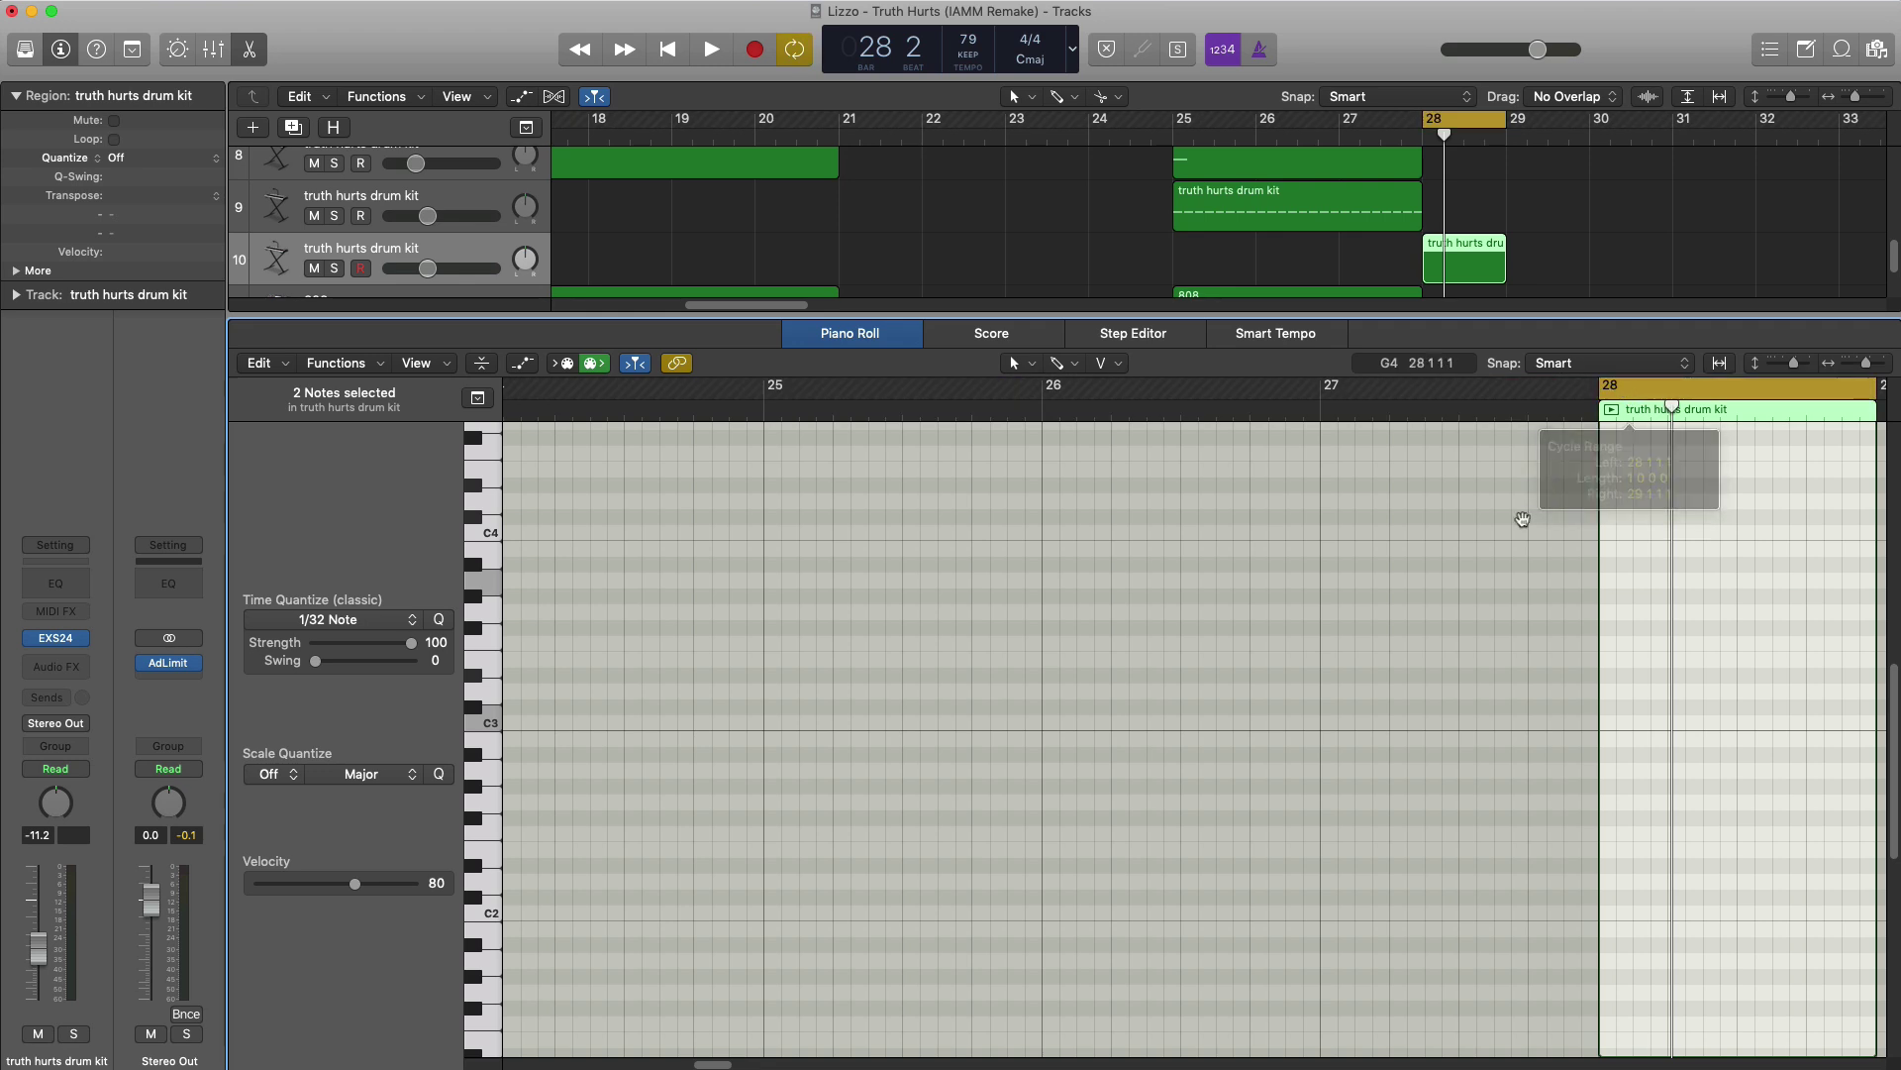
scroll(951, 721, up, 5)
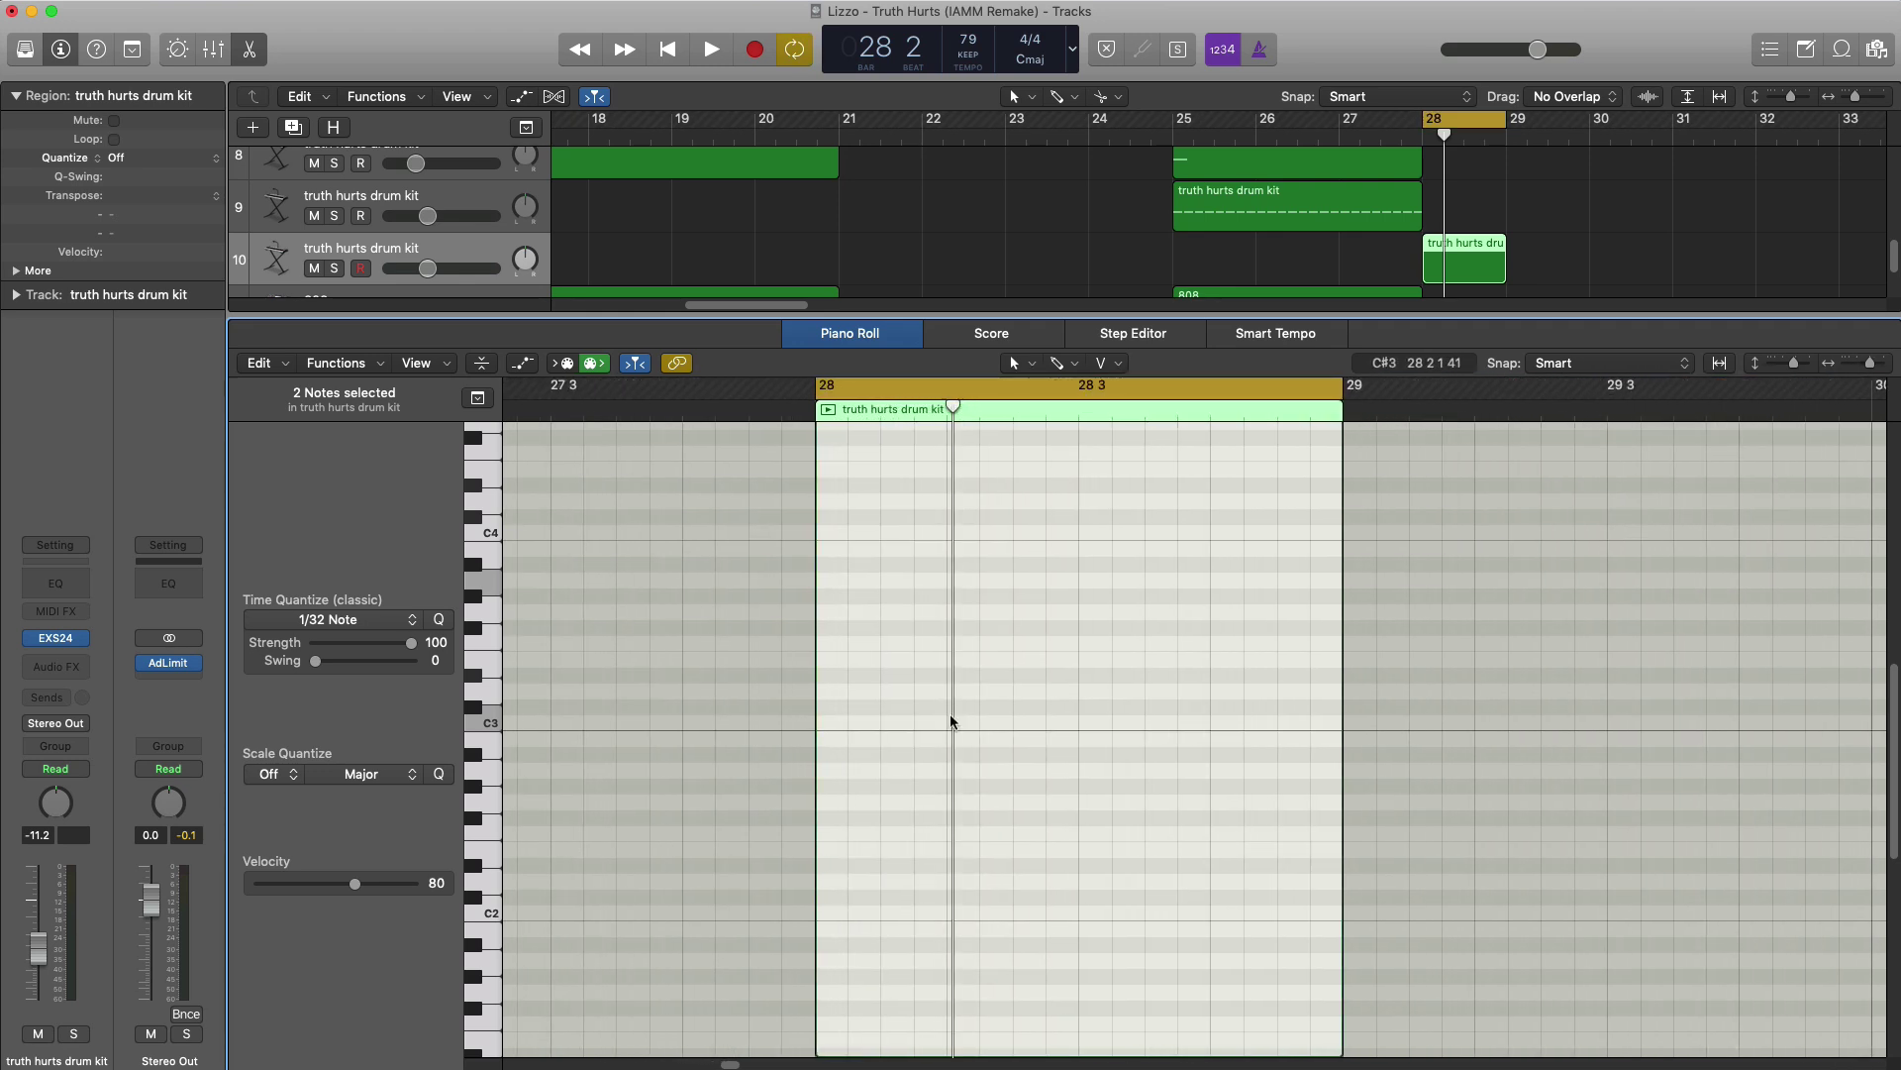
click(771, 565)
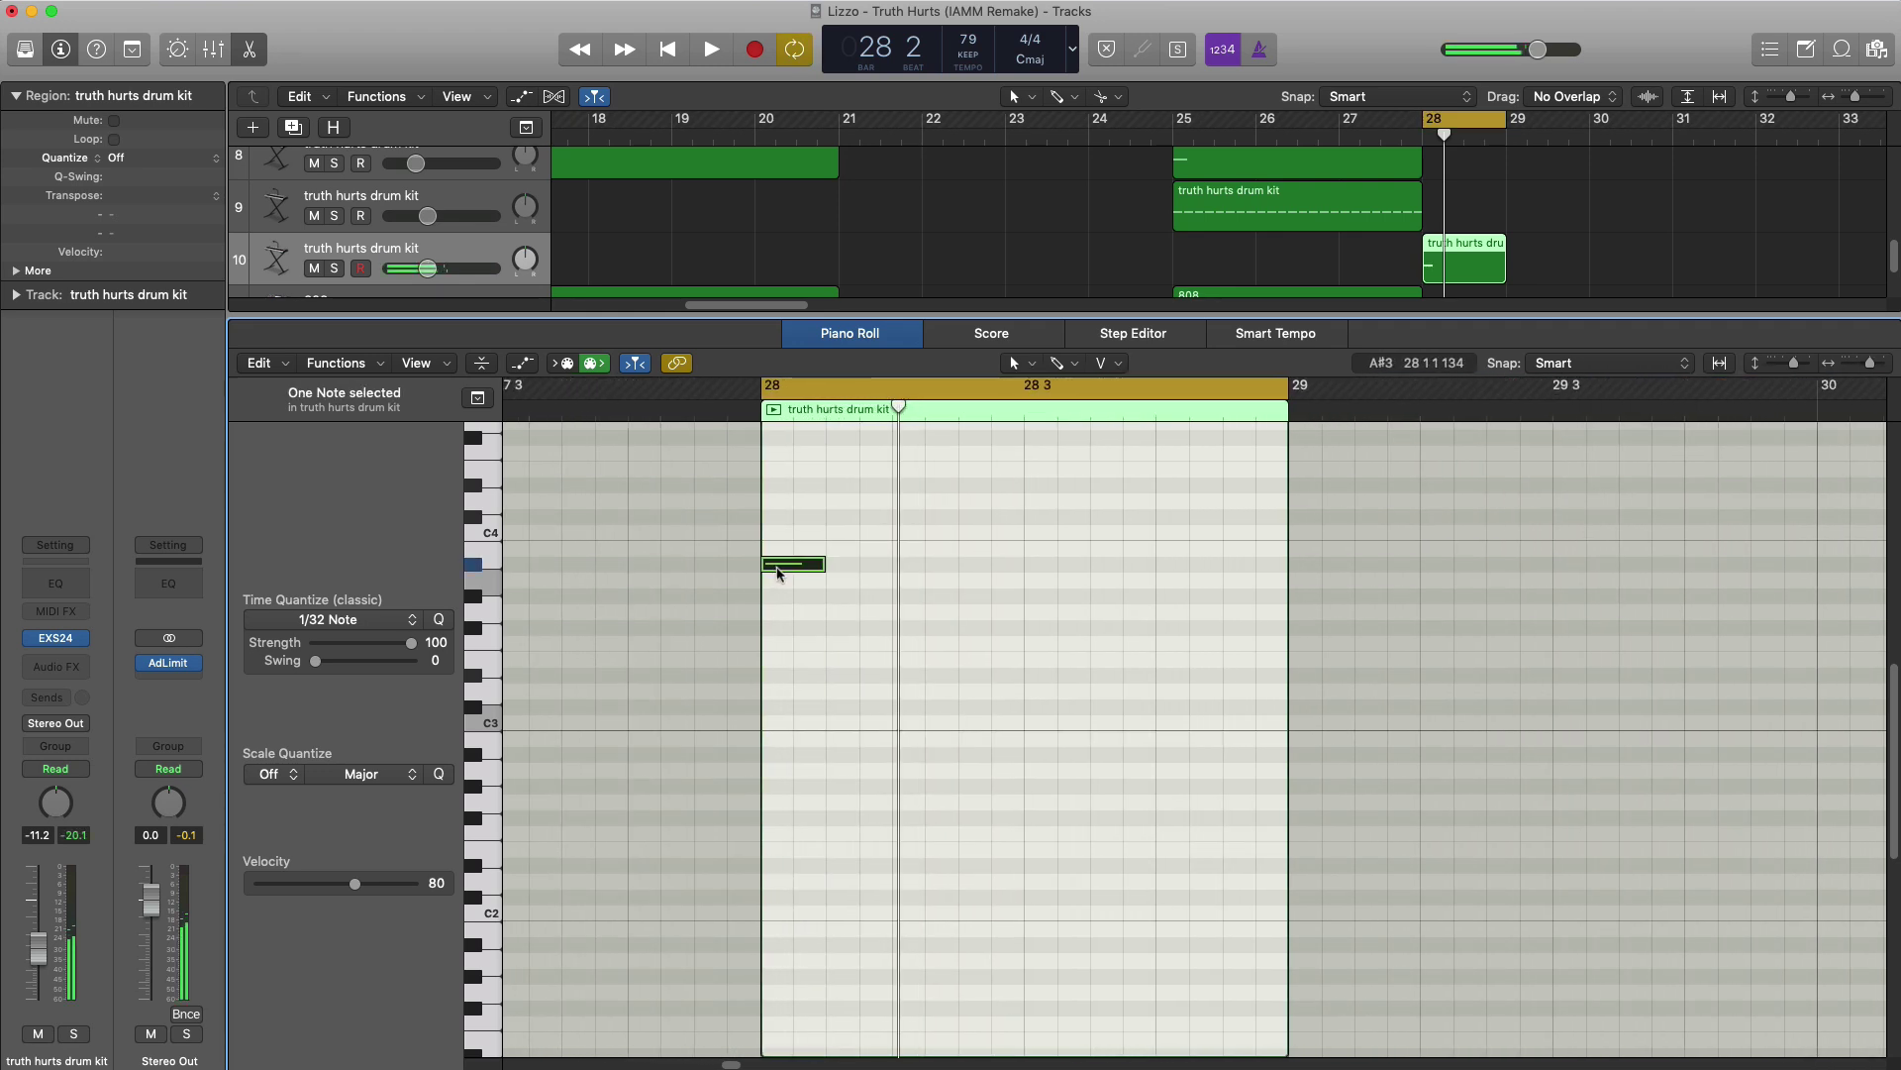
key(space)
drag(821, 565, 793, 567)
key(space)
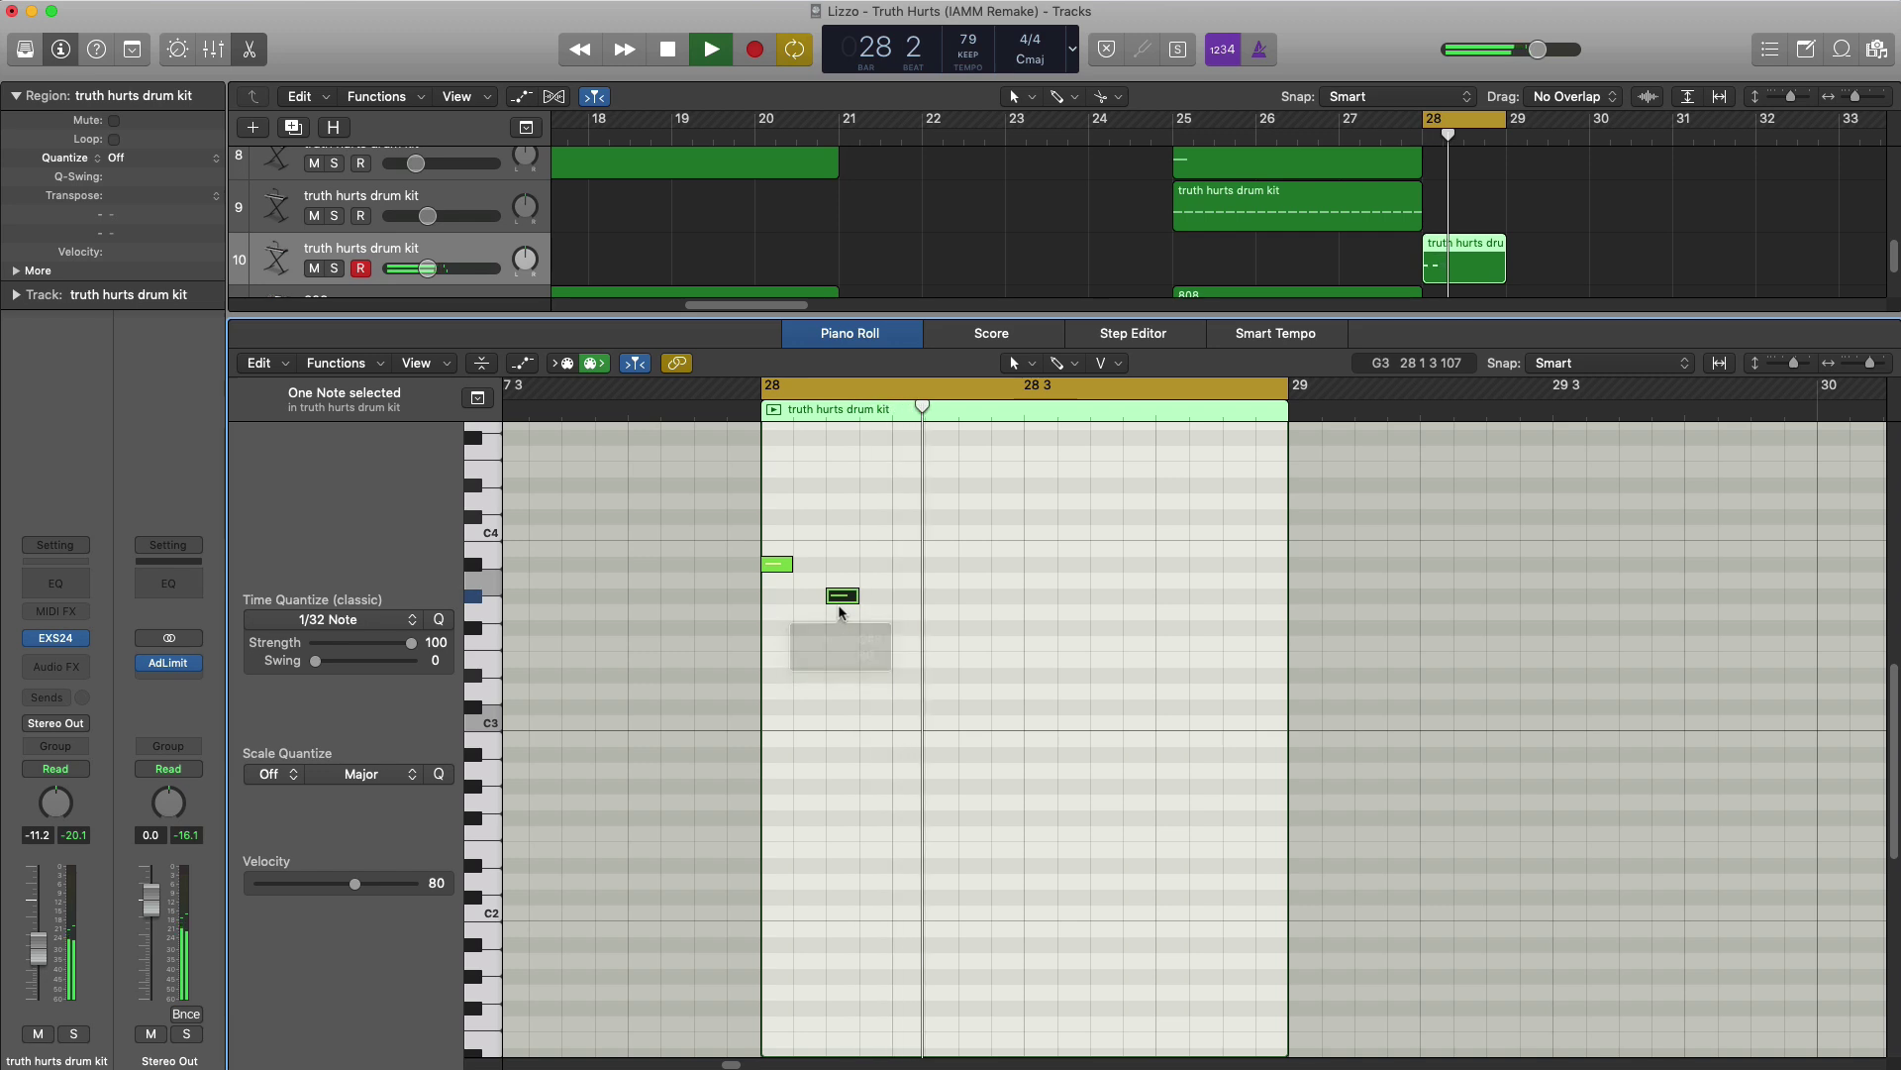
click(865, 563)
key(space)
- Repeat the three-note pattern three more times to fill bar 28, and audition it
drag(939, 612, 774, 560)
key(super+r)
key(super+r)
key(super+r)
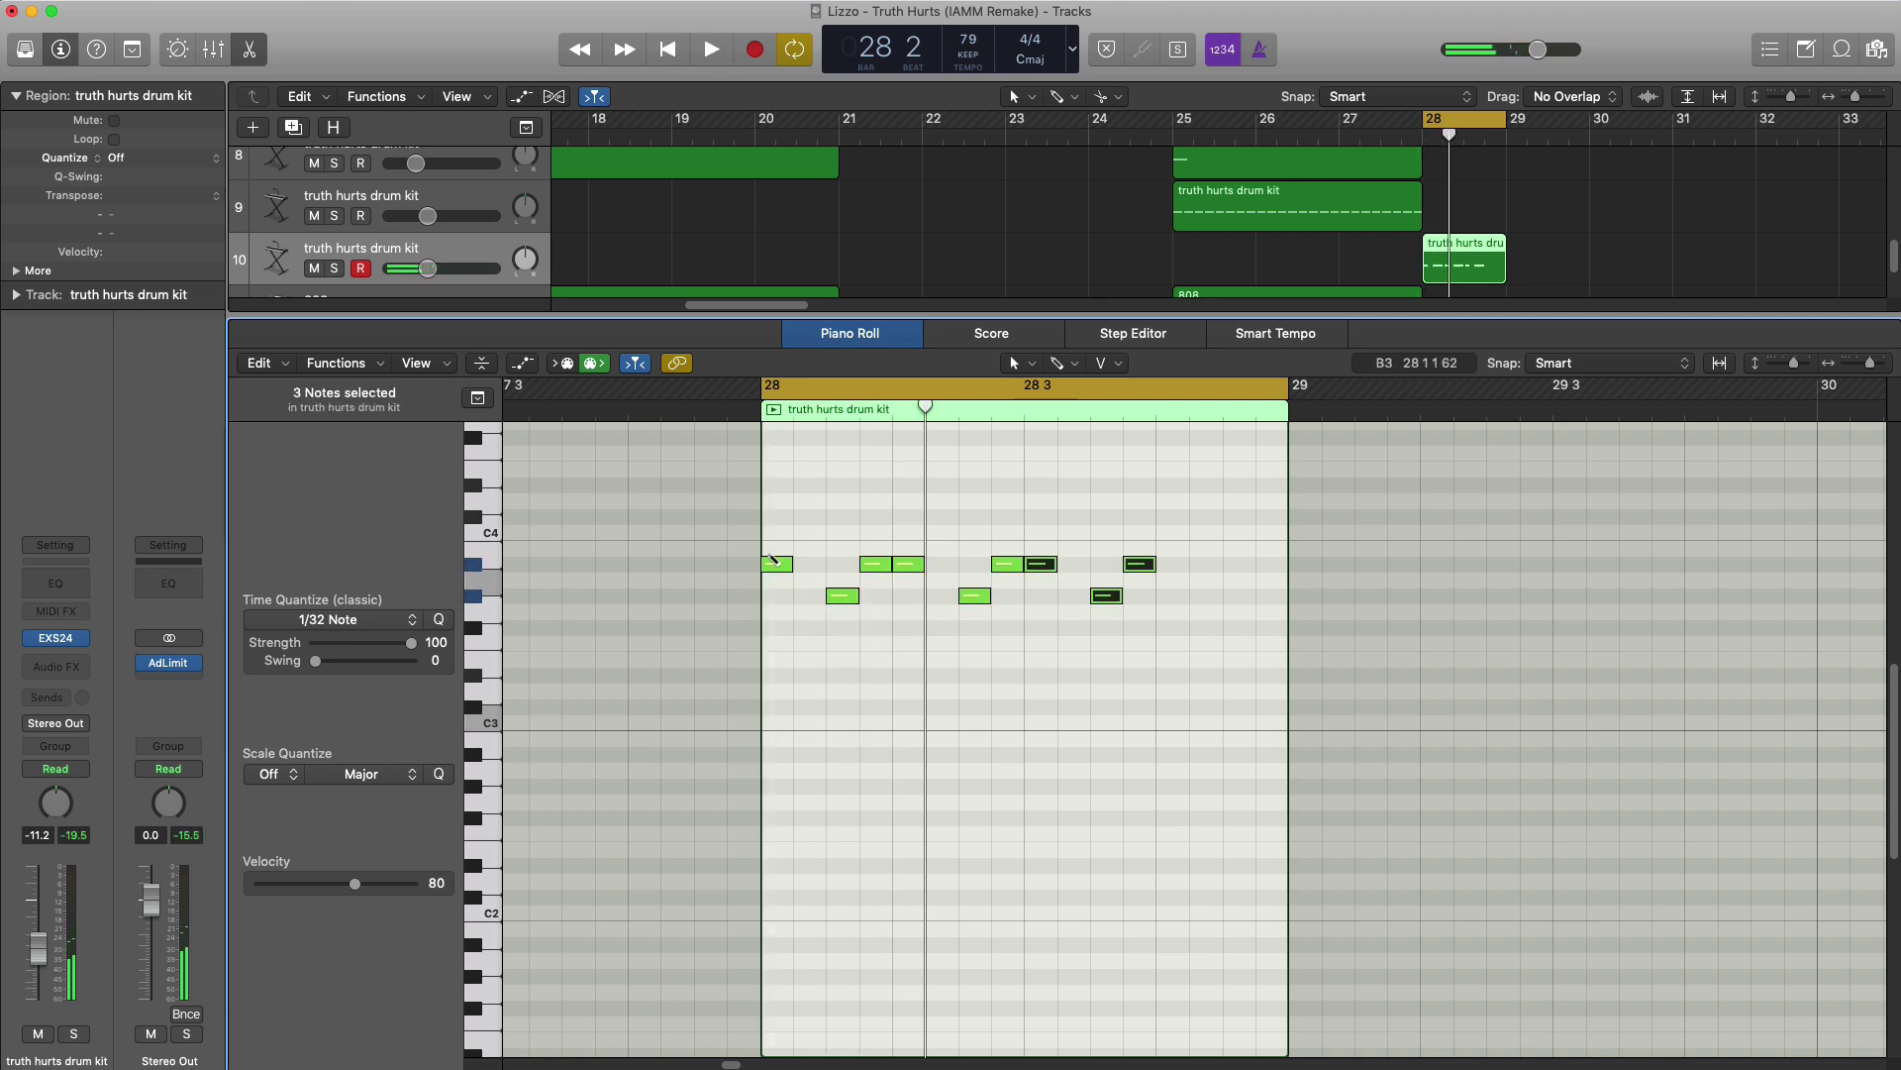
key(space)
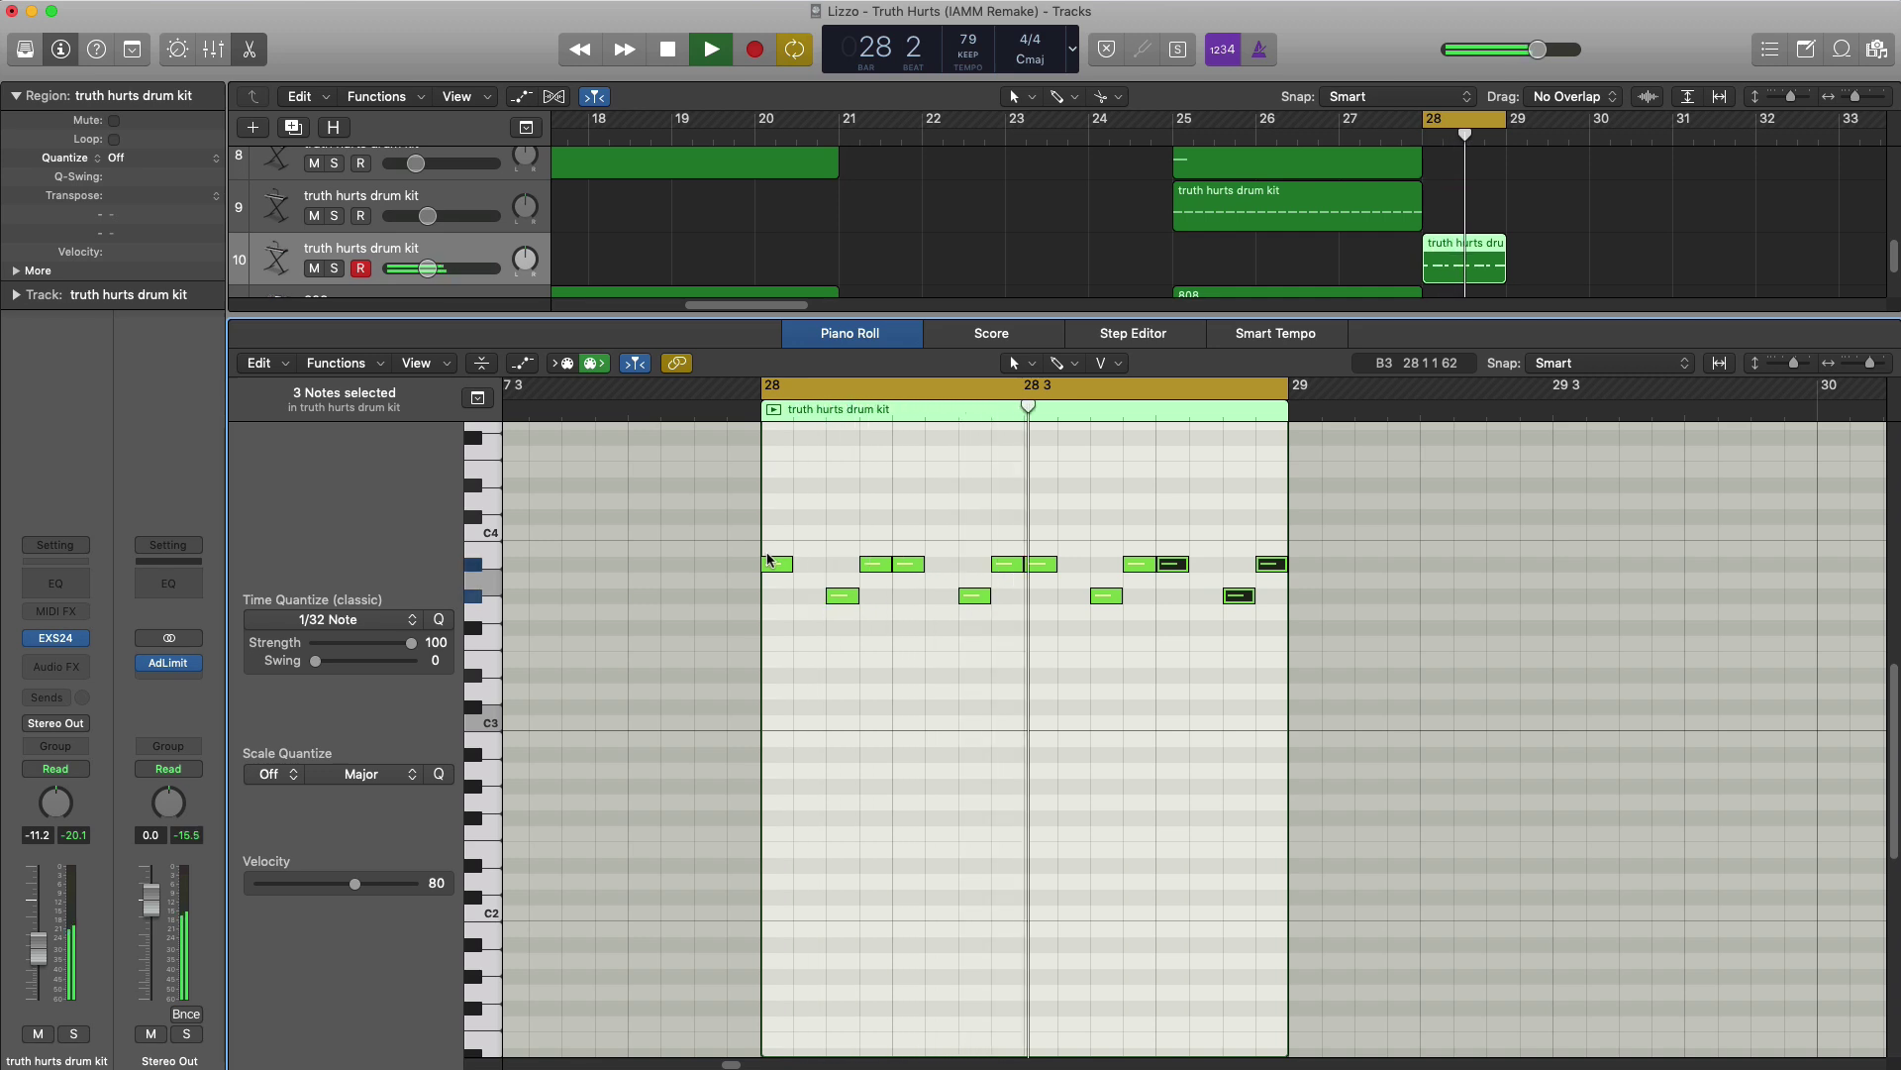
- Reduce the pattern to five notes in the first half of bar 28, with G#3 at 28 2 2 and A#3 at 28 2 3
key(space)
click(906, 564)
key(Delete)
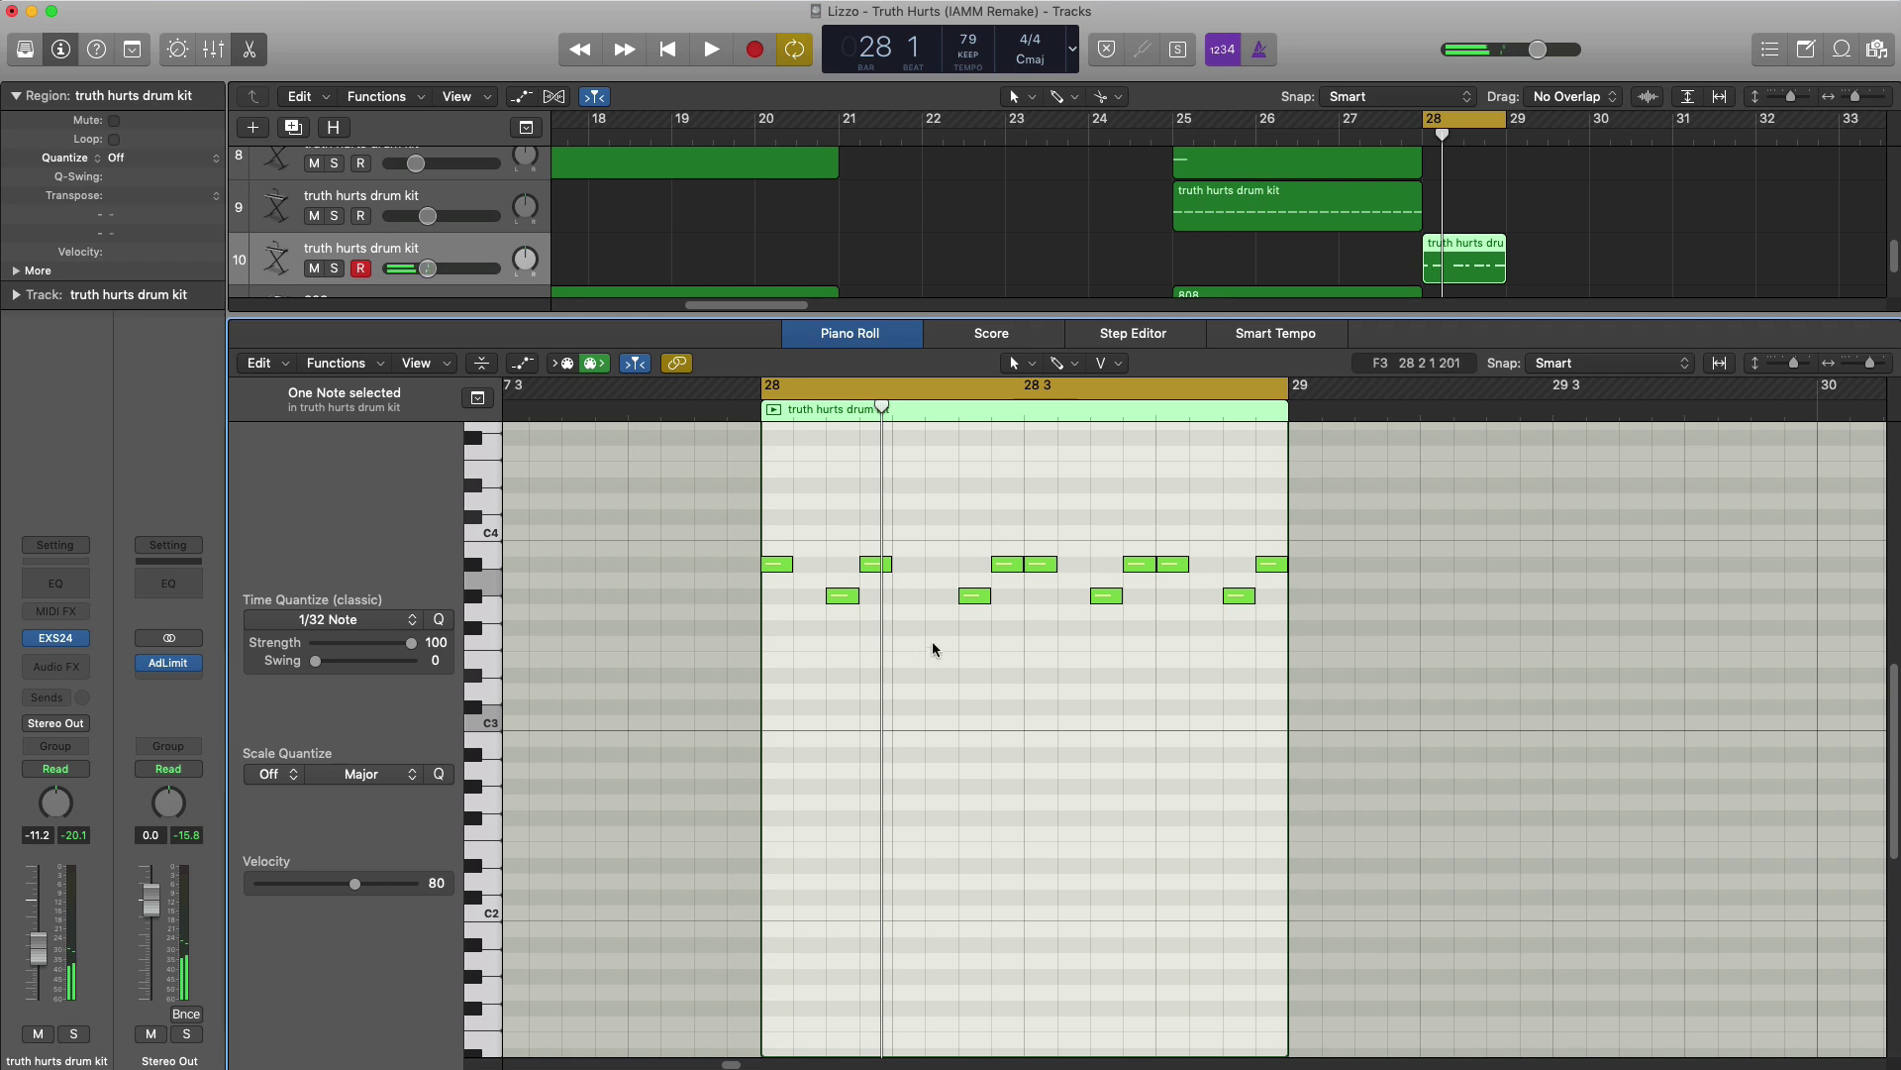
drag(972, 595, 1286, 624)
key(space)
key(space)
key(Delete)
- Copy the five-note pattern to beat 3 of bar 28 and audition the bar
drag(1102, 645, 776, 549)
key(super+c)
key(super+v)
key(space)
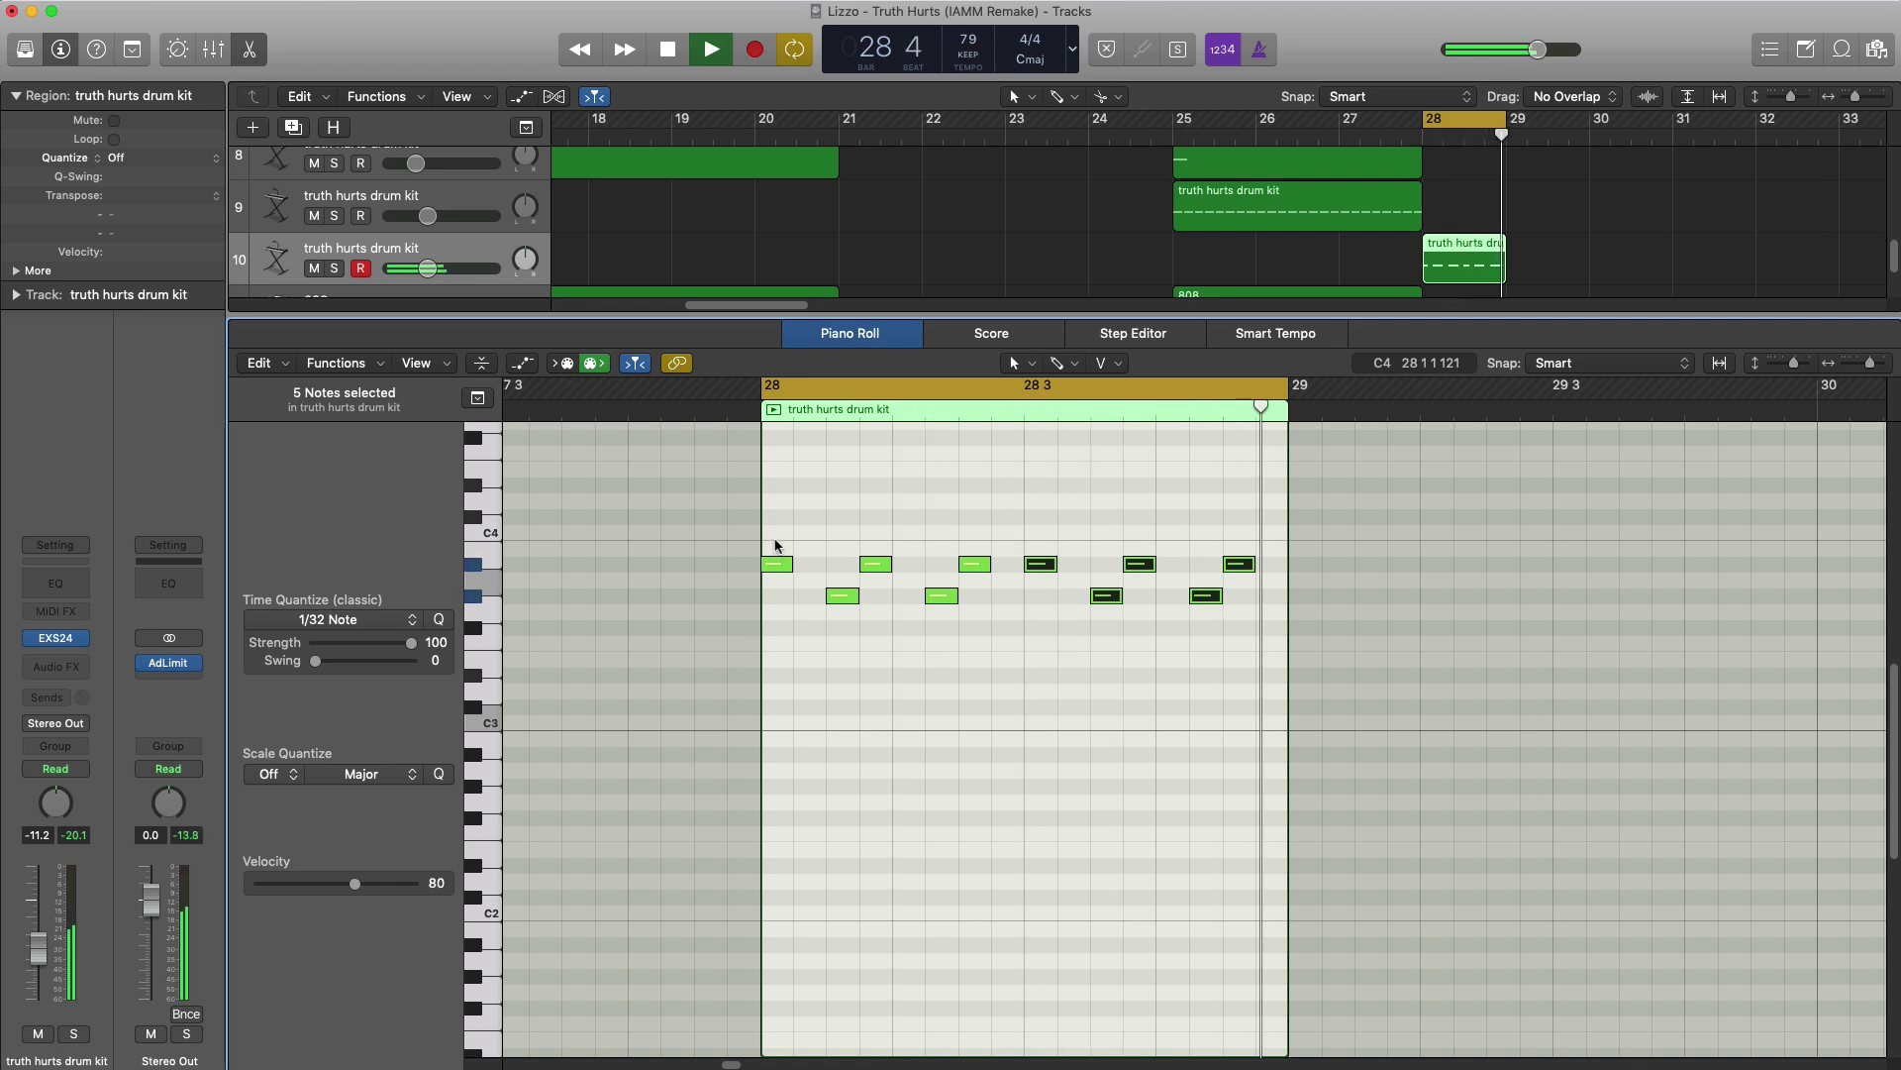
- Set the volume of drum kit track 10 to -5.6 dB
key(x)
key(x)
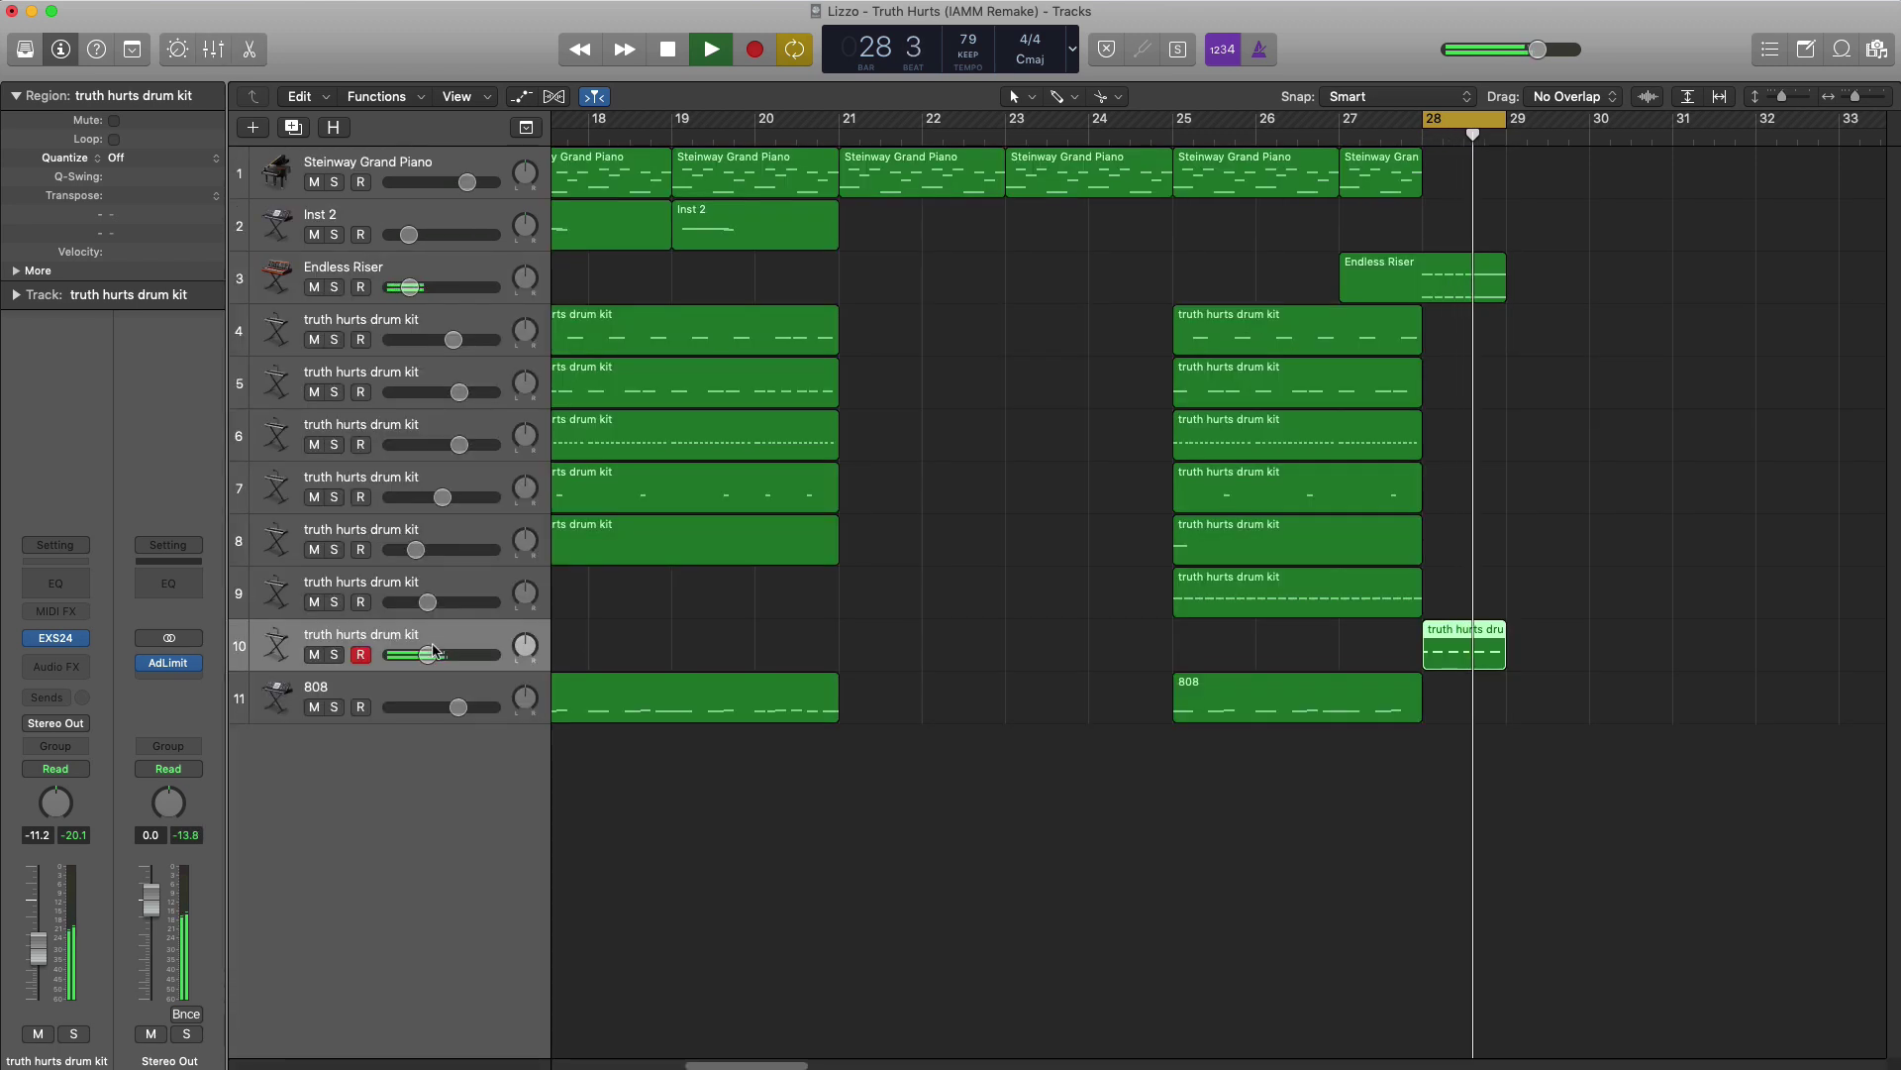
drag(428, 654, 443, 655)
- Copy the piano, Inst 2, drum kit and 808 regions of bars 17 to 20 to bar 29
scroll(755, 645, down, 3)
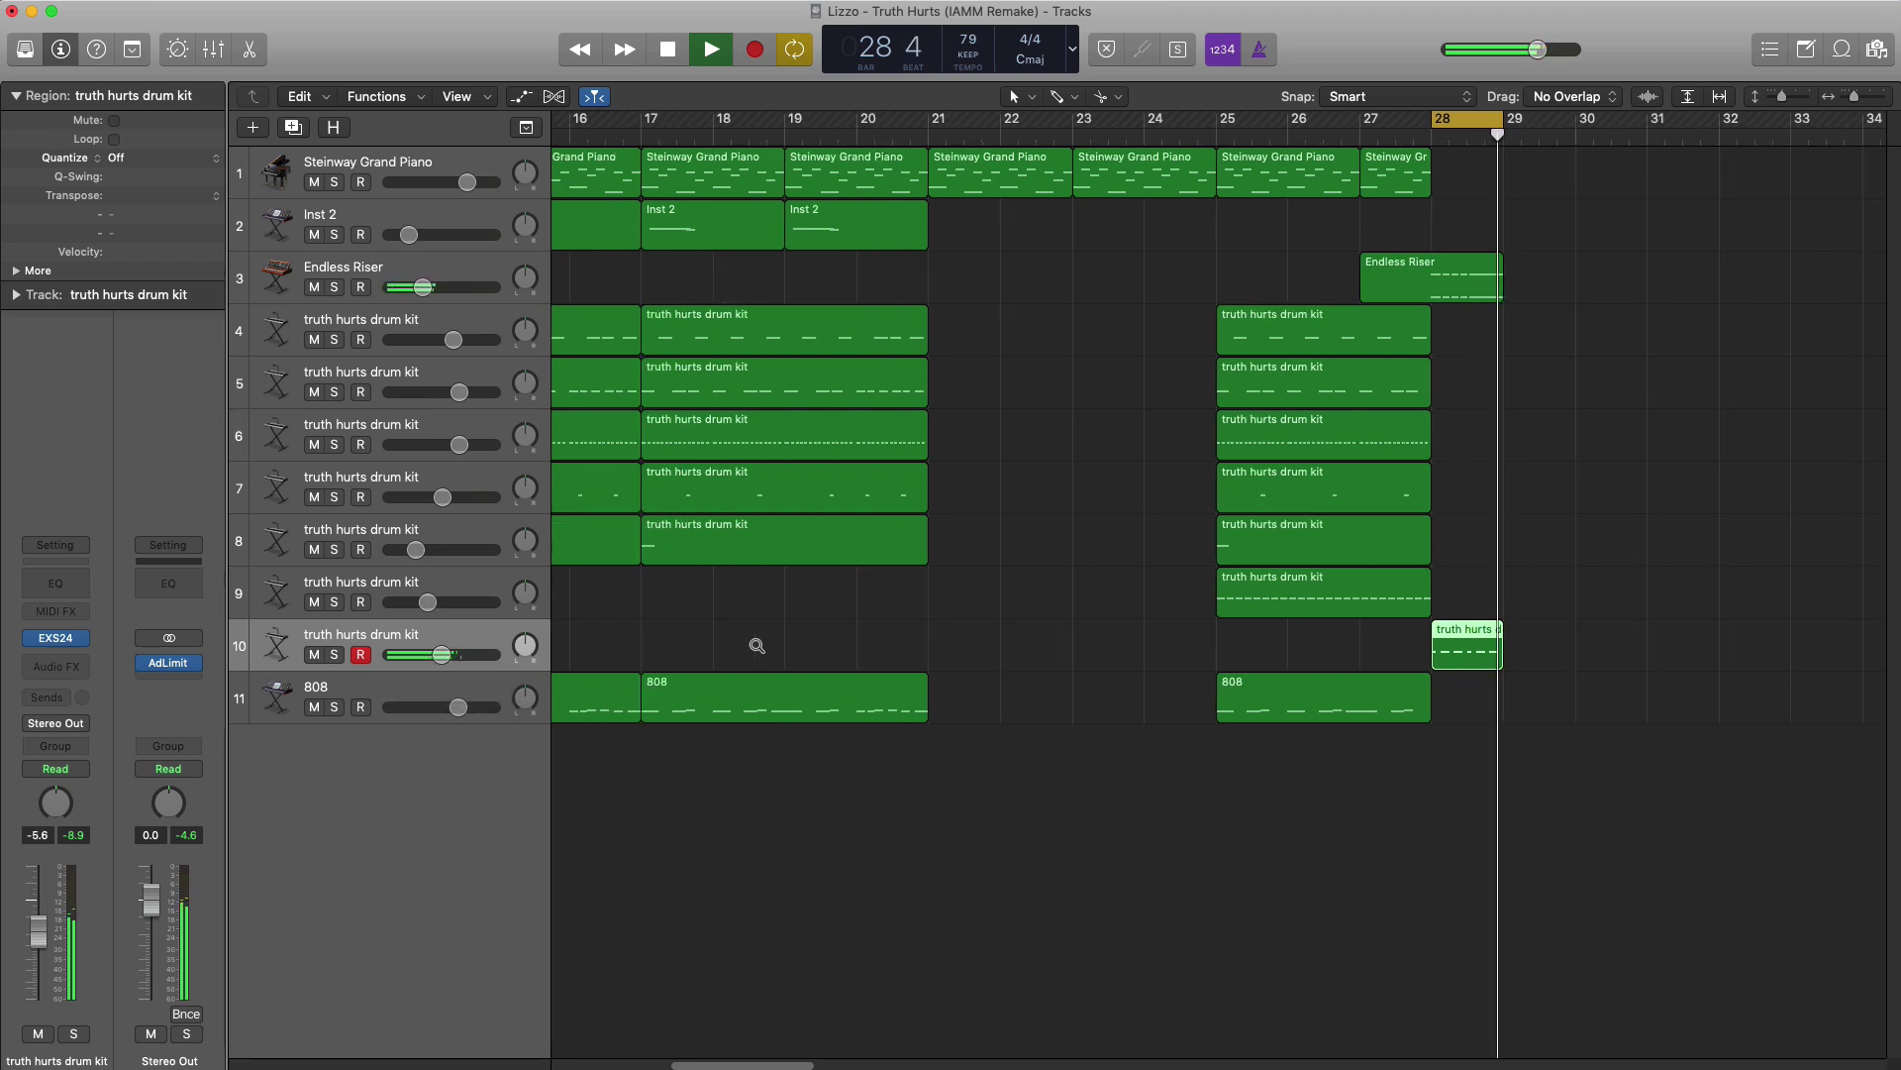
scroll(759, 642, down, 1)
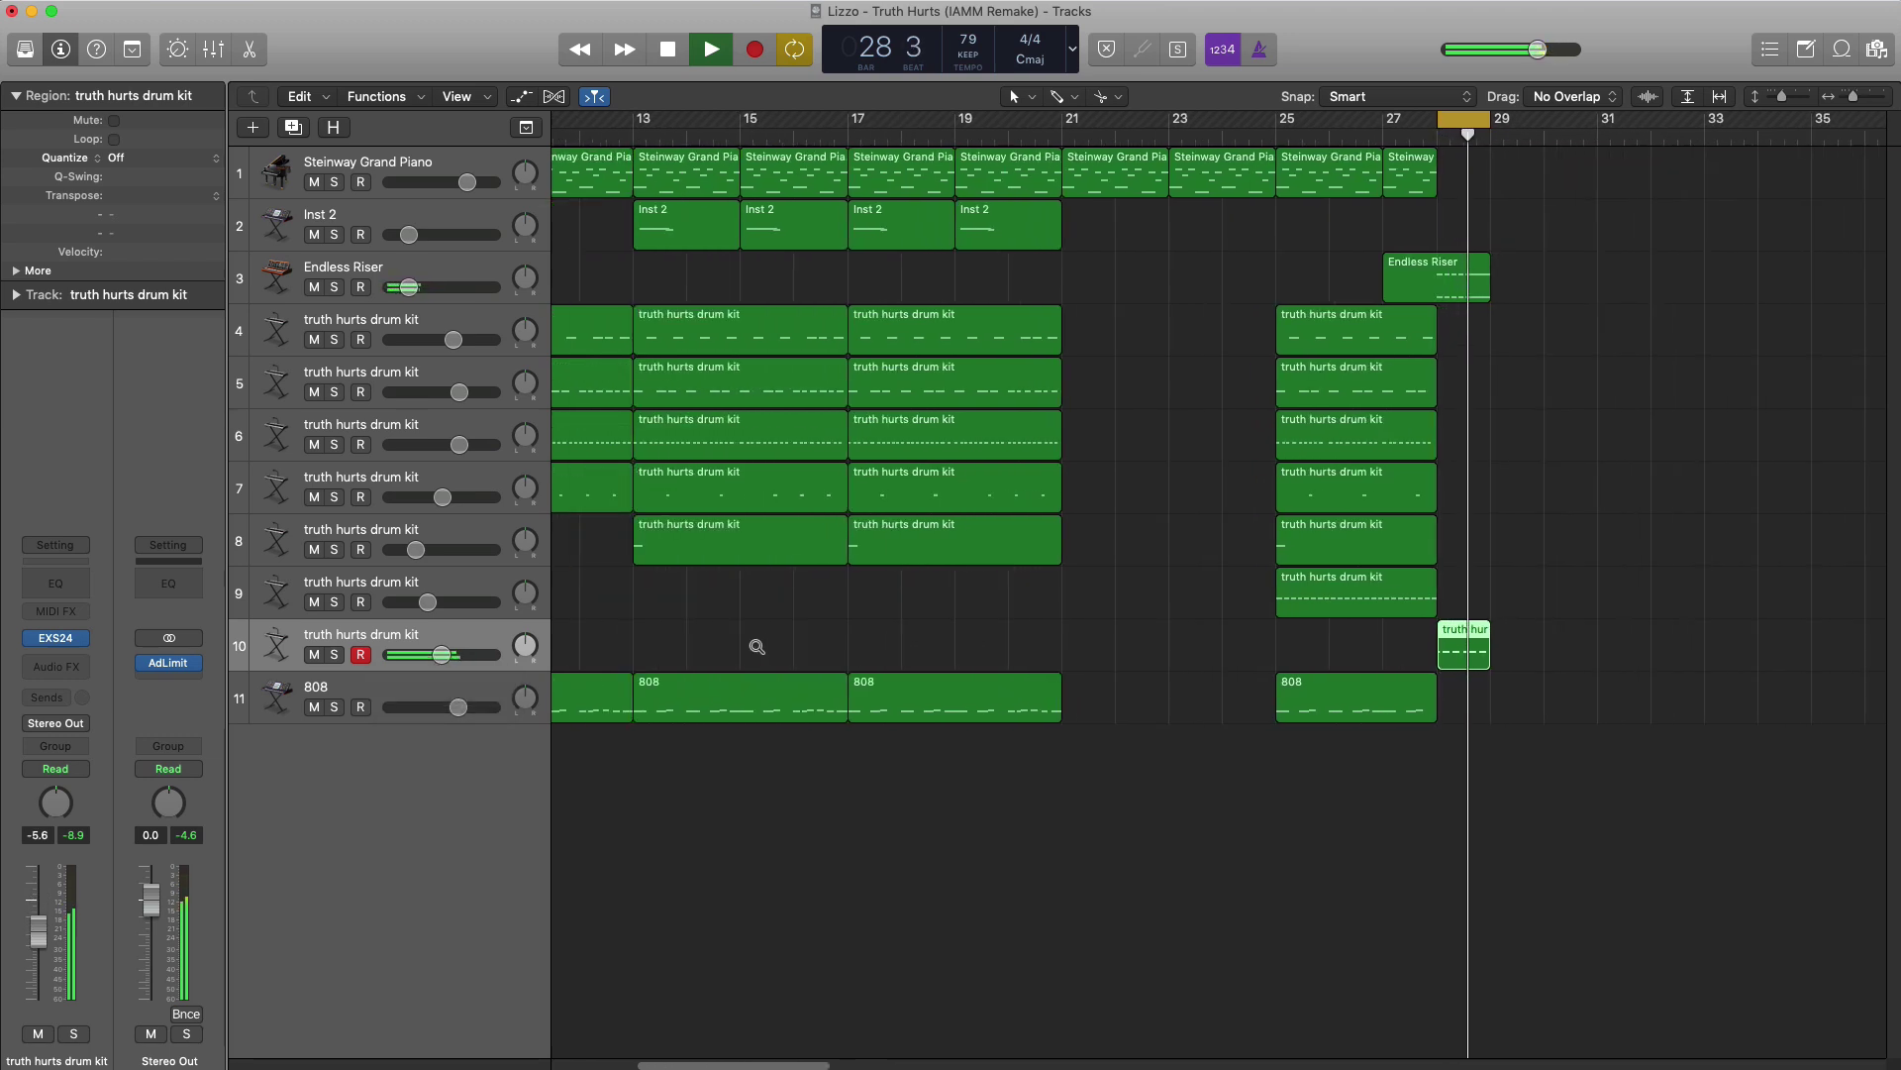
key(space)
drag(1018, 772, 1533, 191)
scroll(1474, 129, down, 2)
- Turn off the cycle range and audition the transition from bar 28 into the copied section at bar 29
click(1474, 130)
double_click(1422, 139)
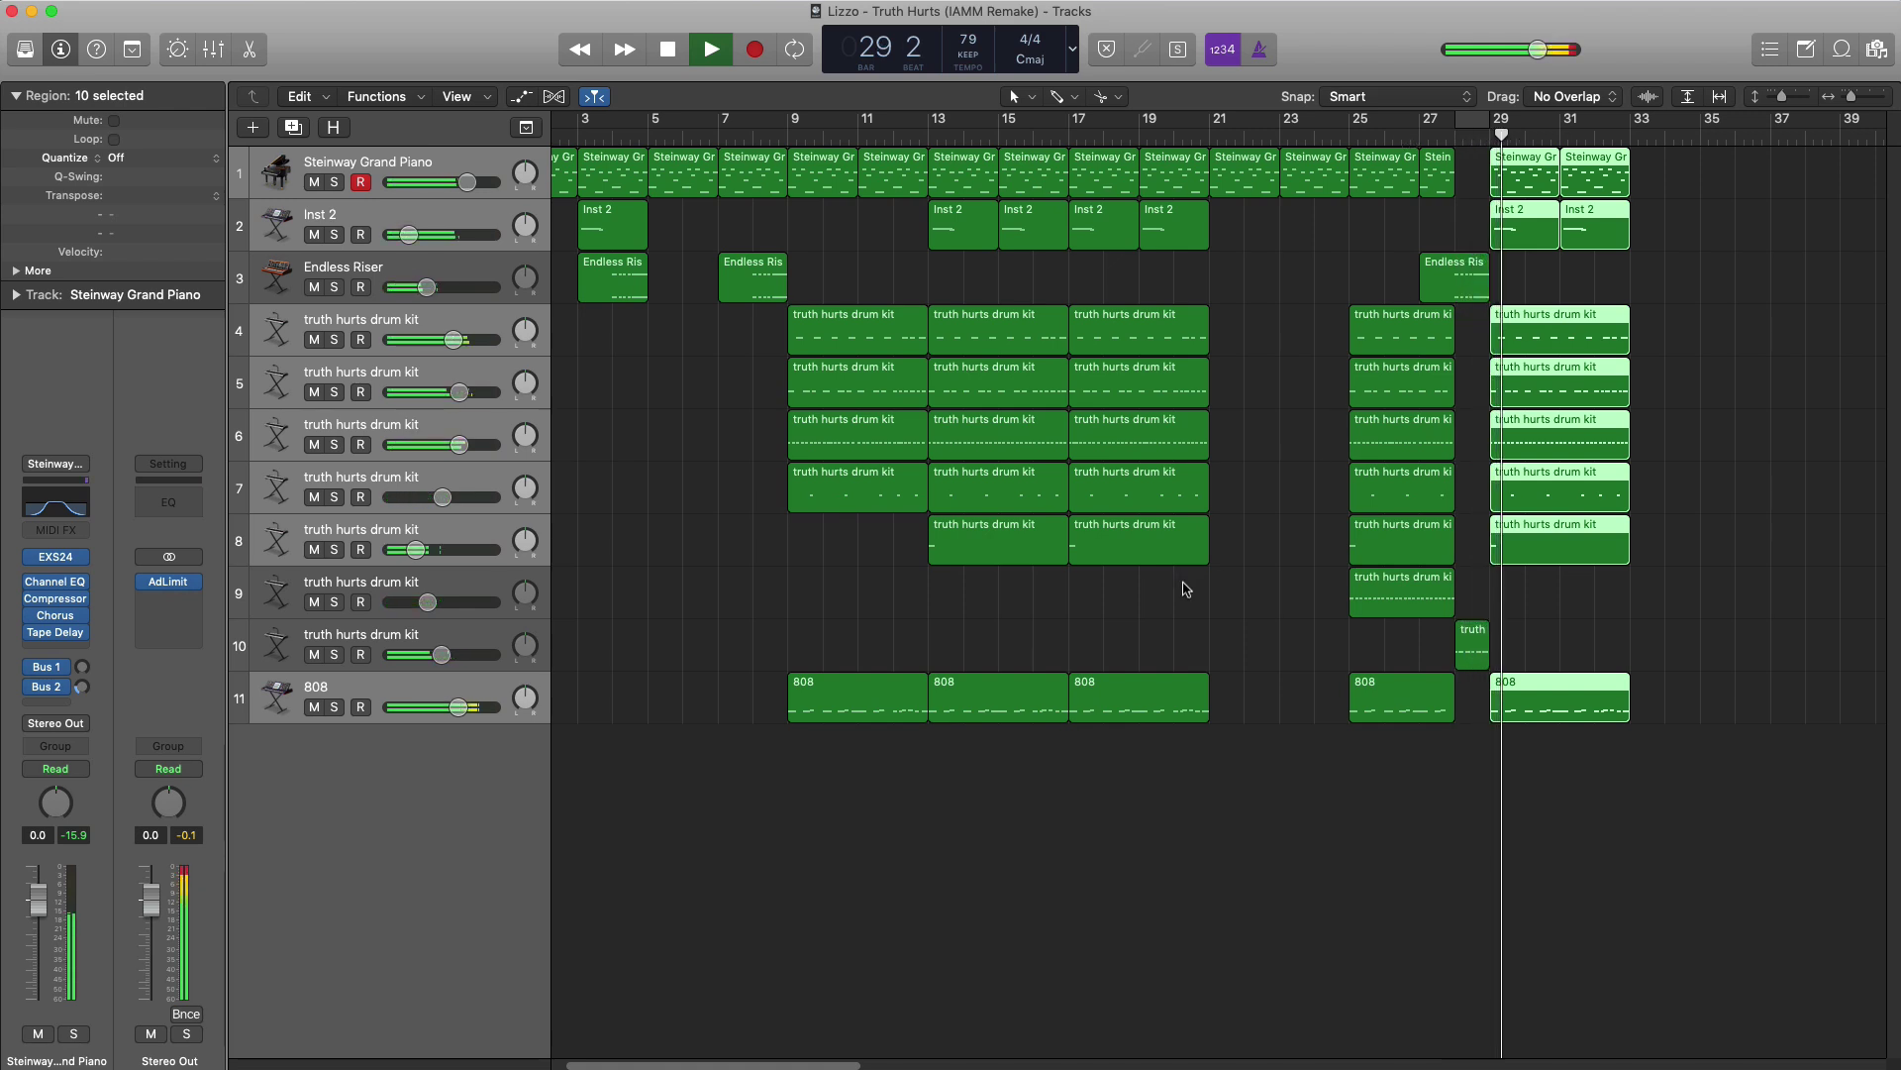
ctrl+alt+click(1294, 793)
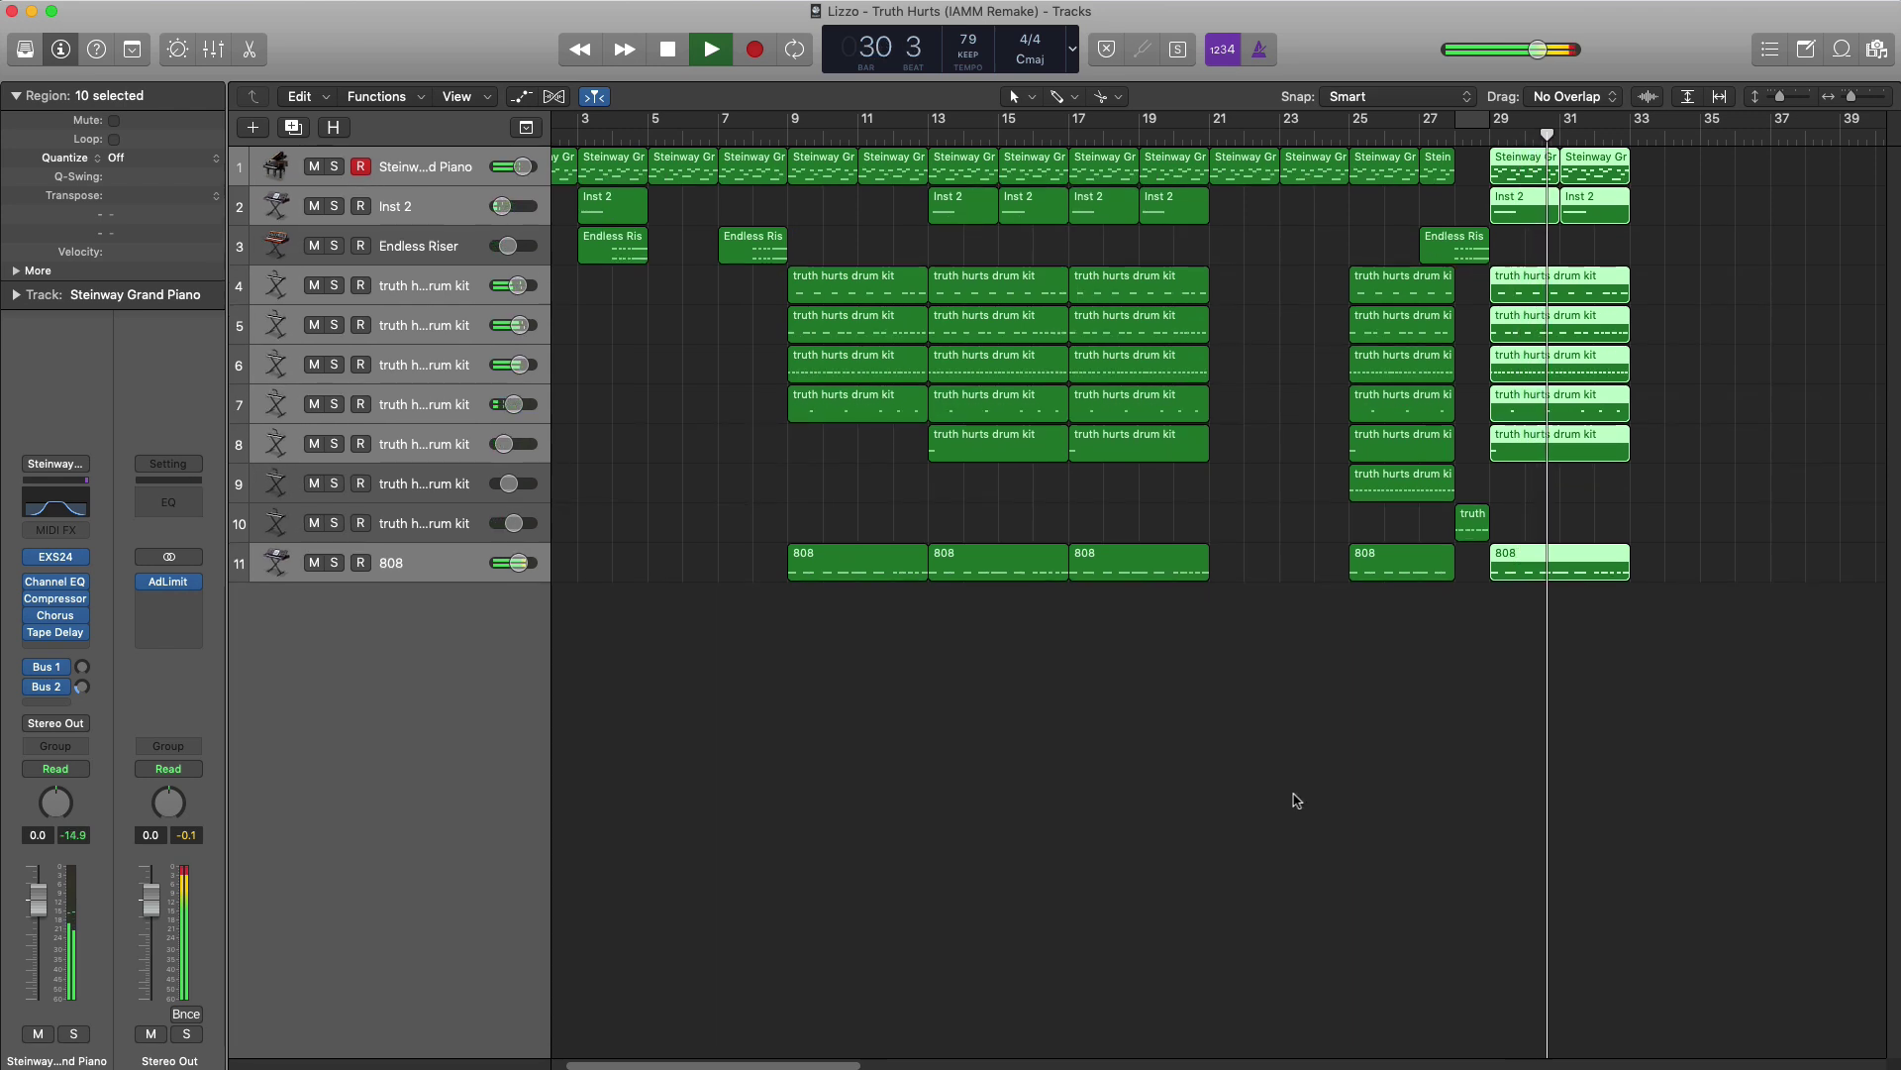
key(space)
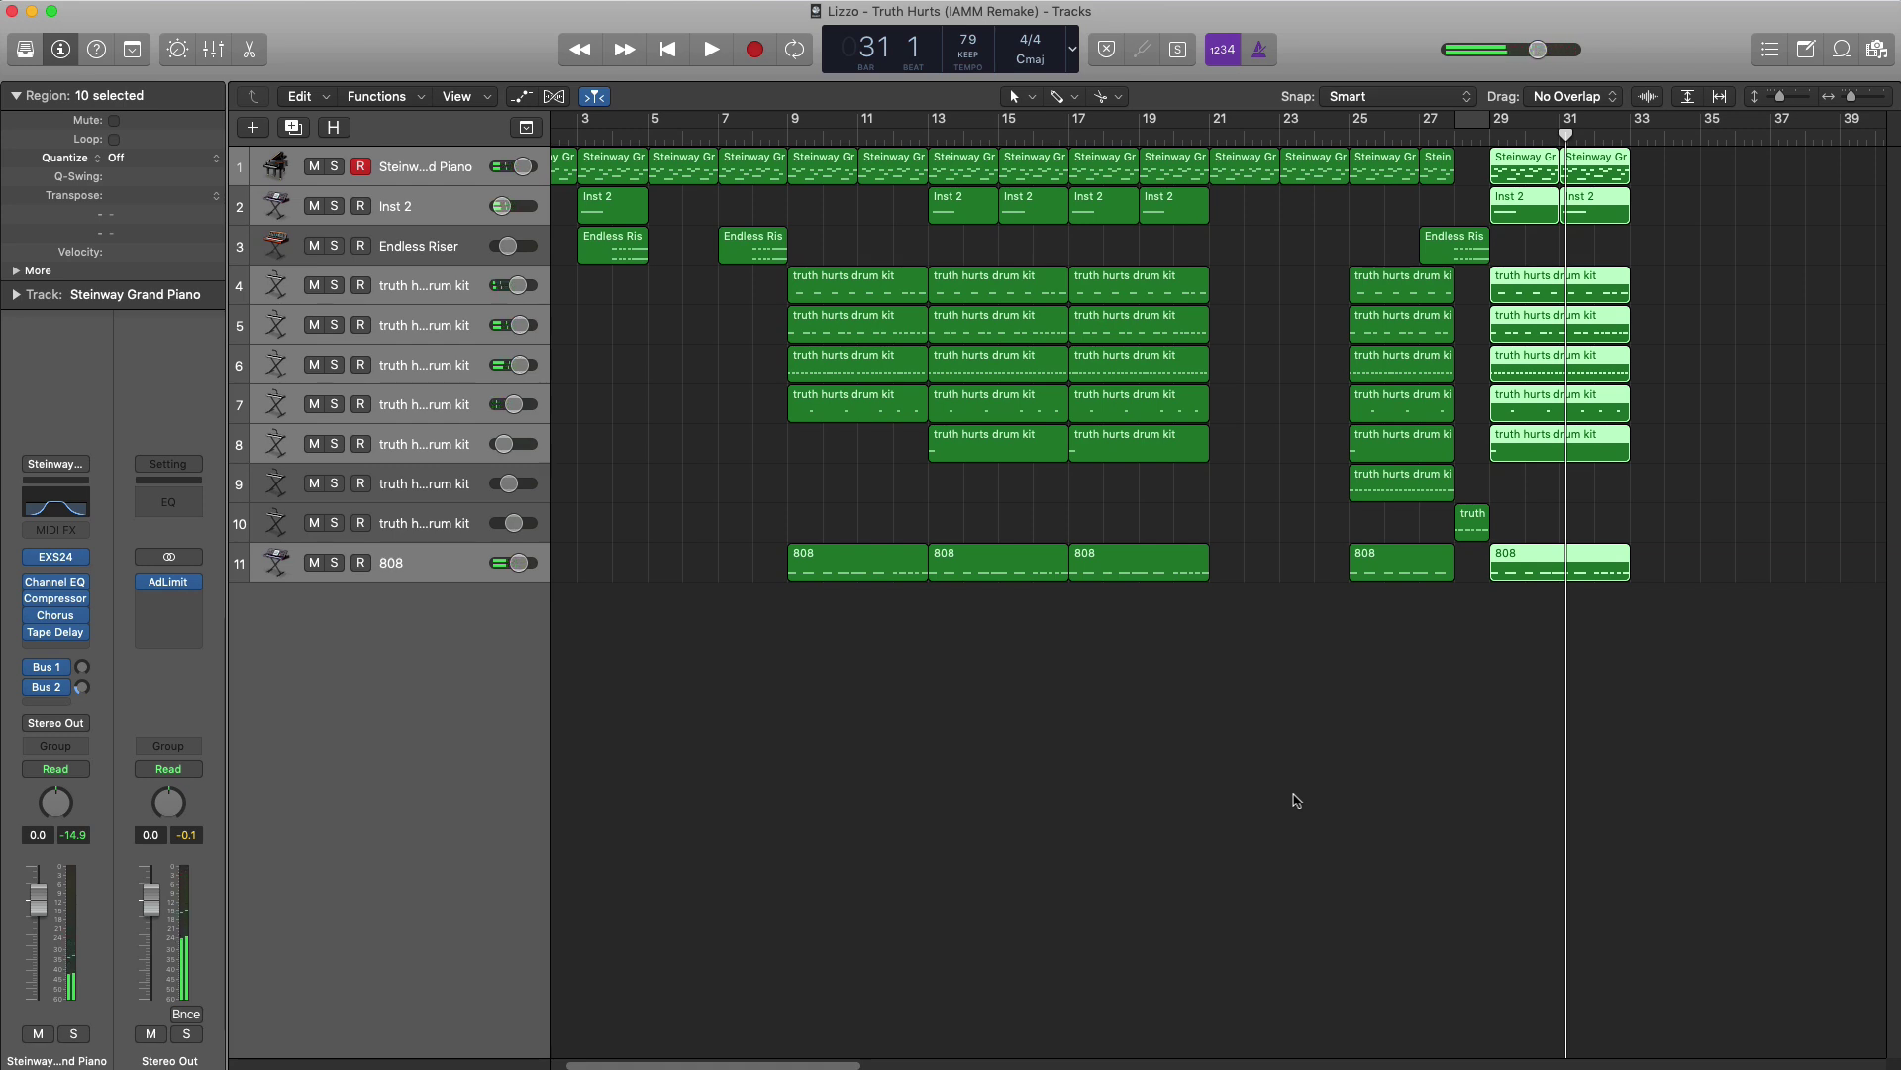
- Play the full arrangement from bar 1 through the end of bar 32, and return the playhead to the start
key(Return)
ctrl+alt+click(1283, 788)
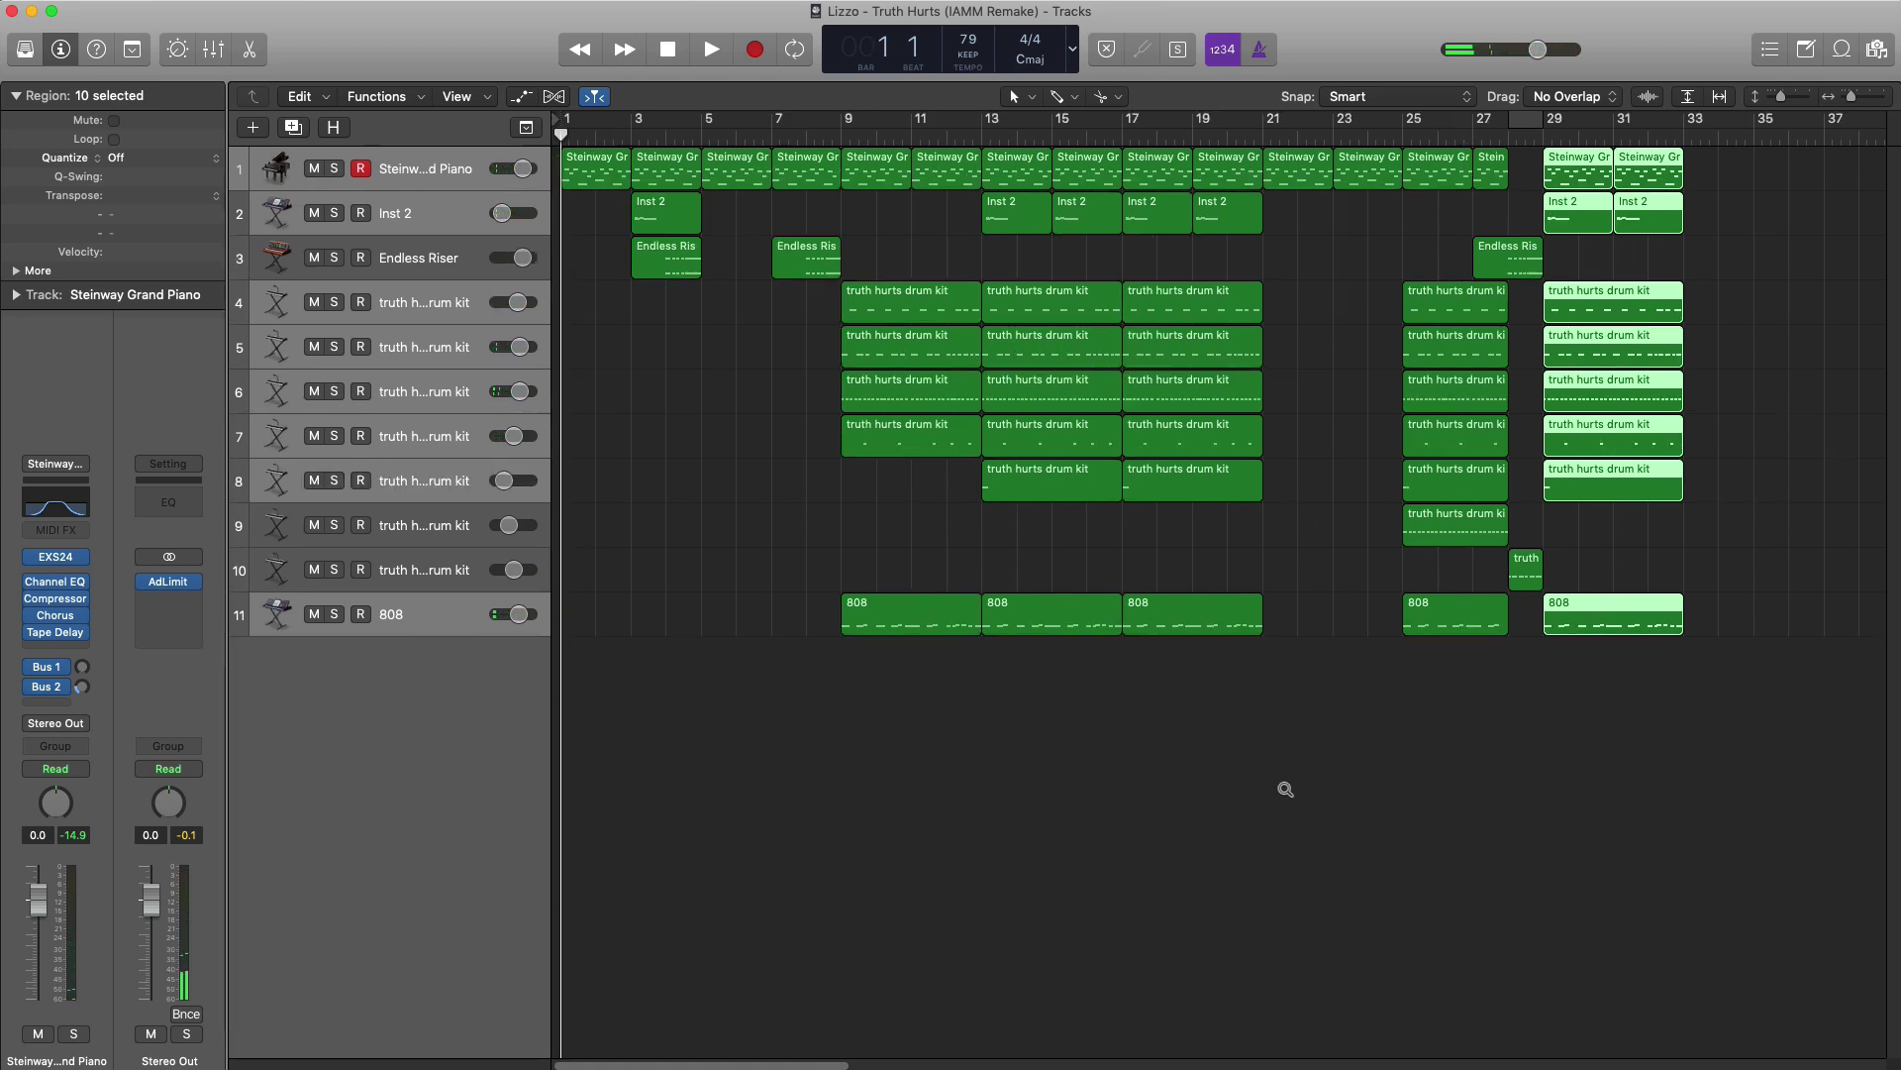
ctrl+alt+click(1252, 855)
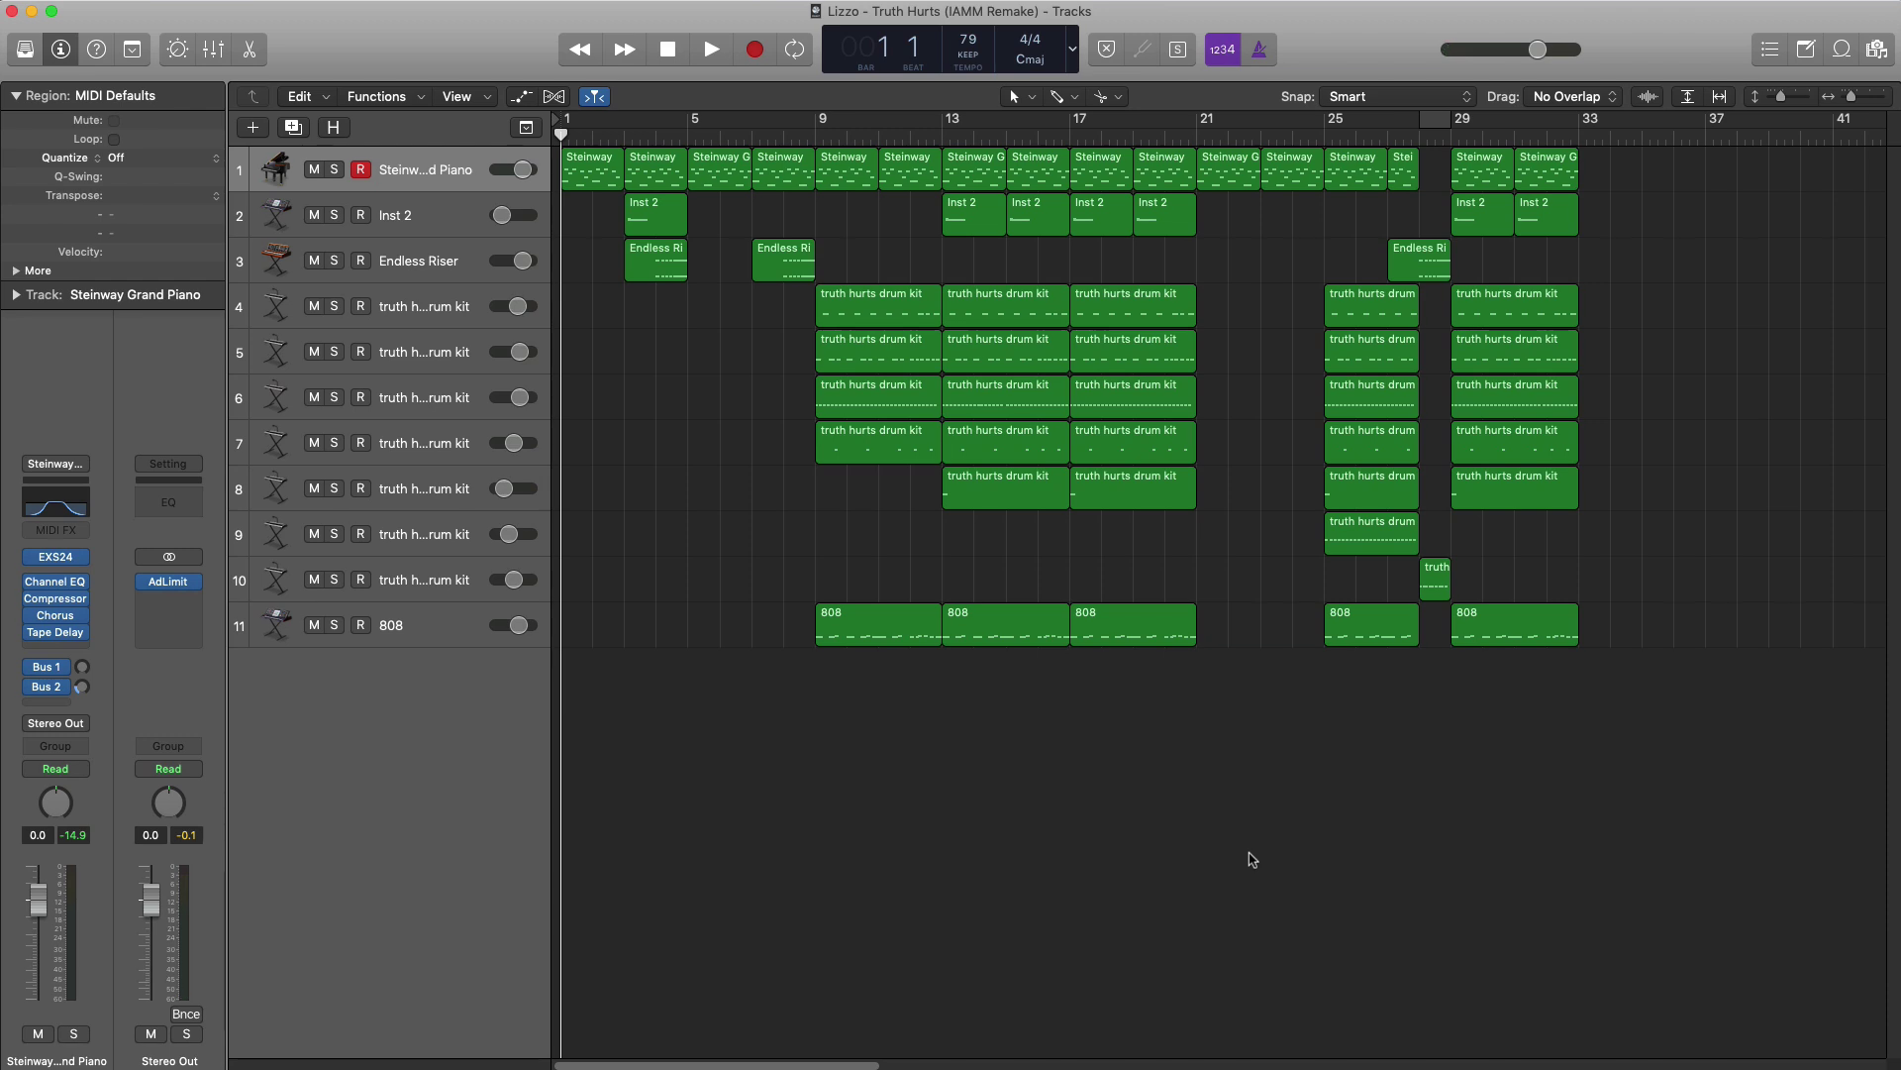
key(space)
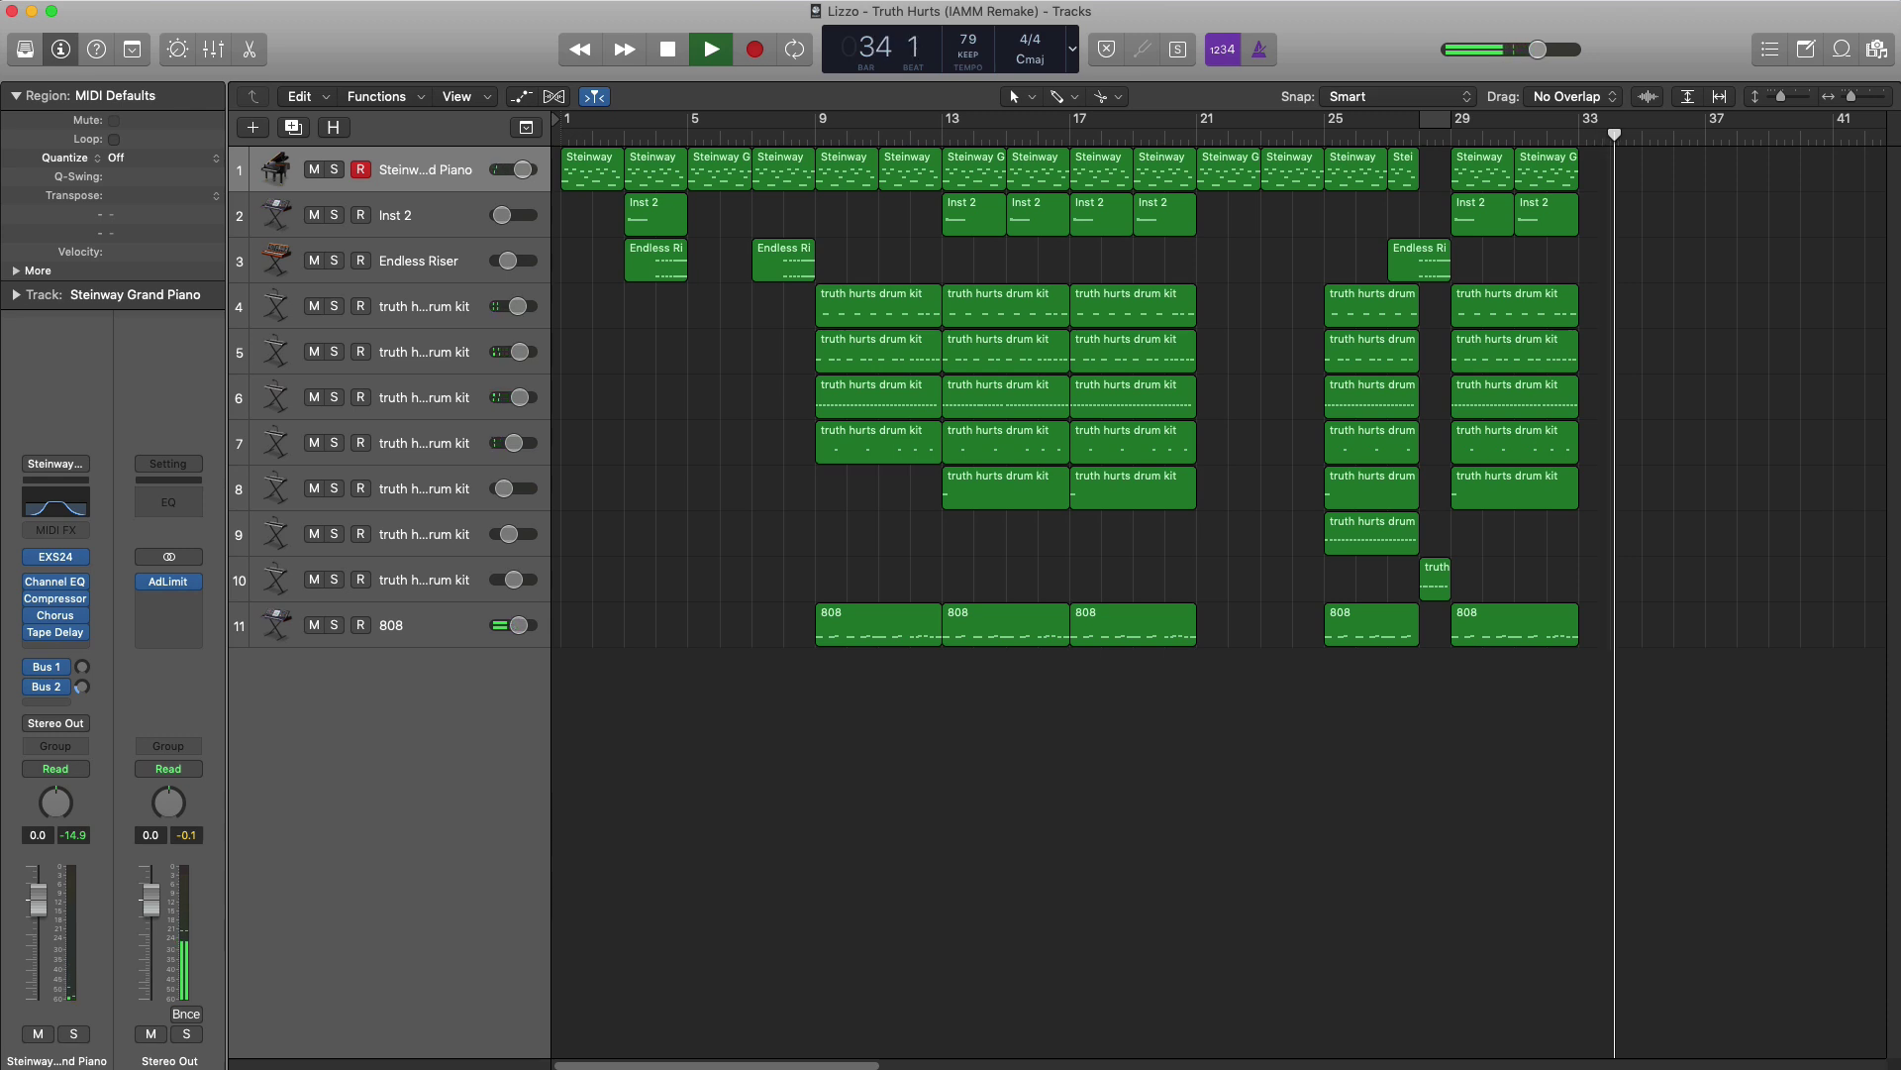
key(space)
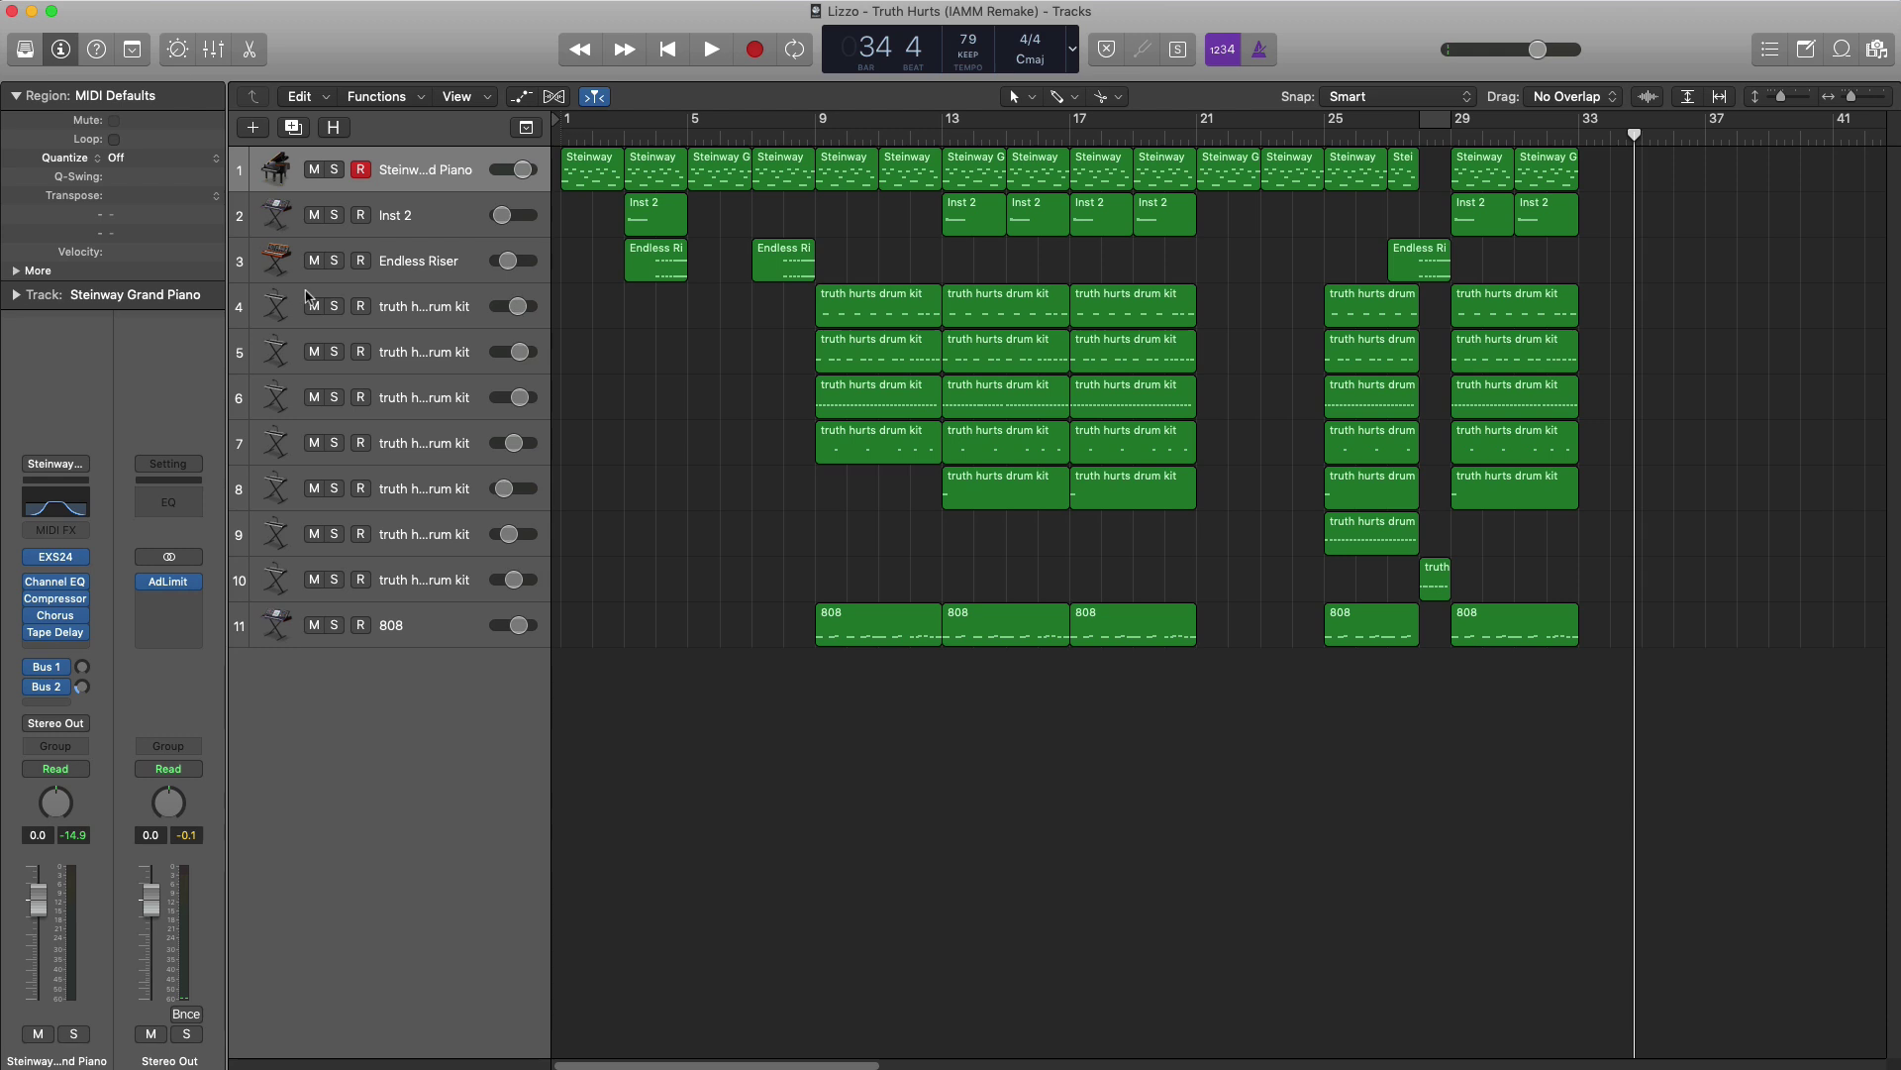
key(Return)
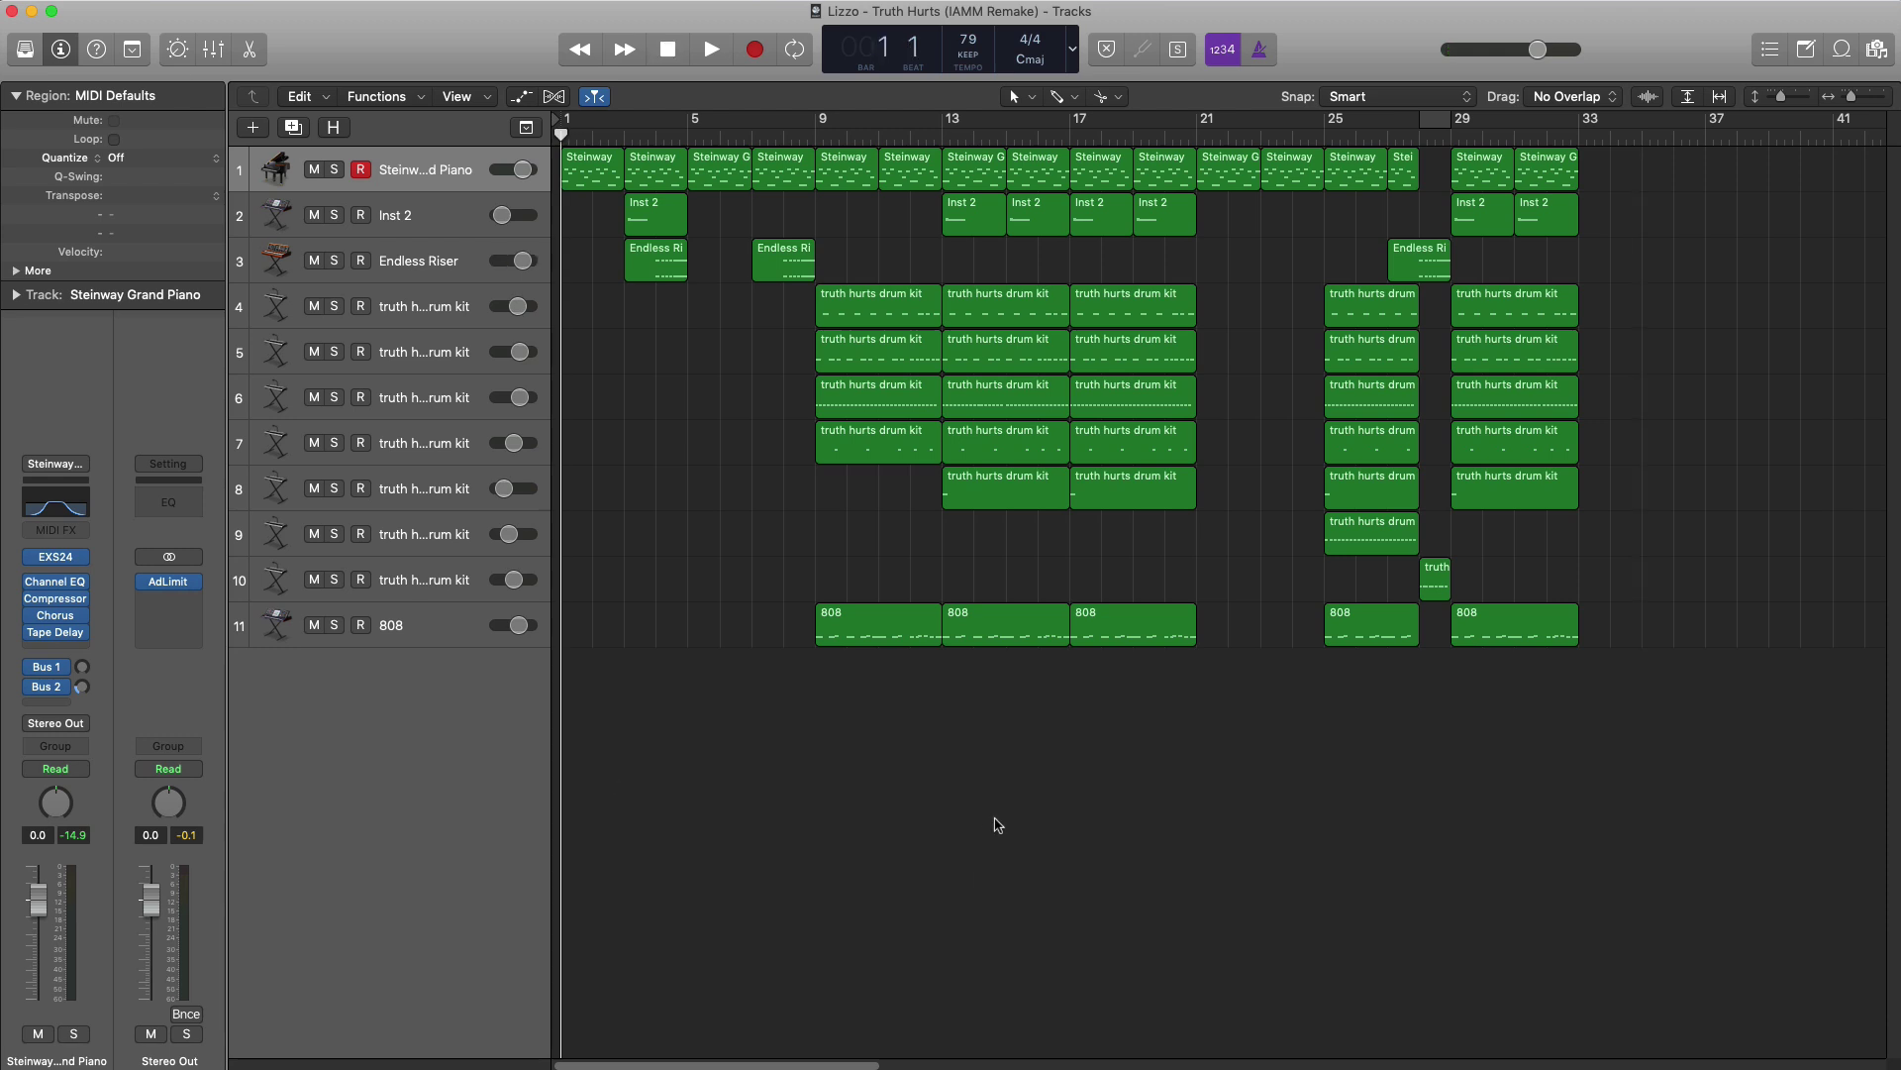